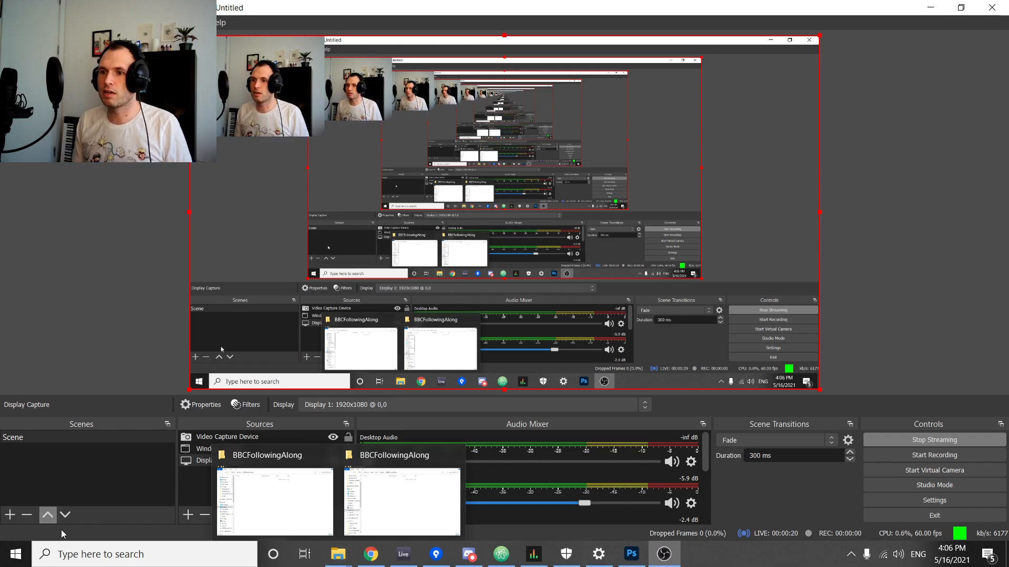
left_click(436, 554)
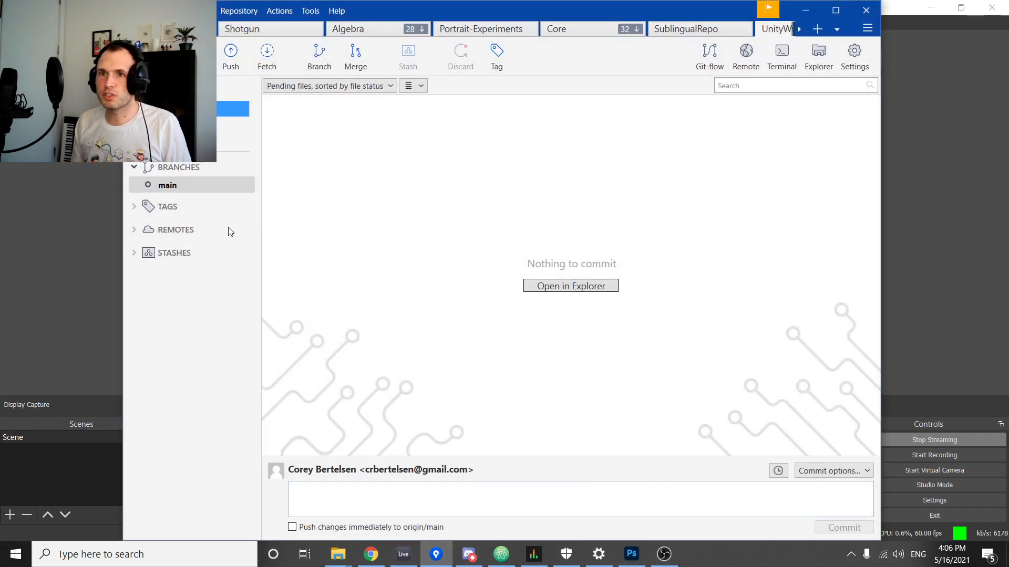
left_click(806, 11)
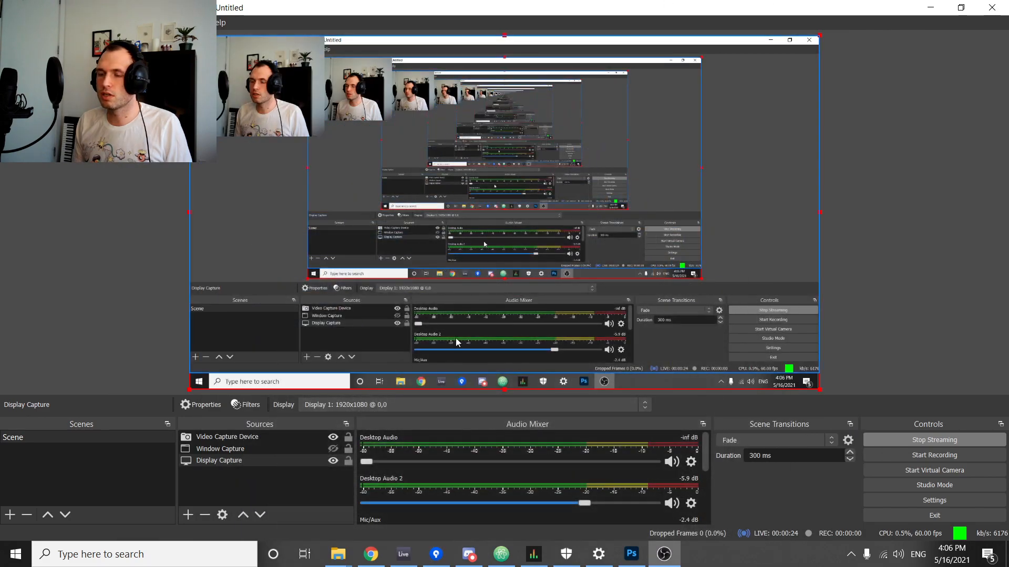
Switch to Google Chrome and close the Unity Answers tab about red X's and the neighbouring help tab.
left_click(371, 556)
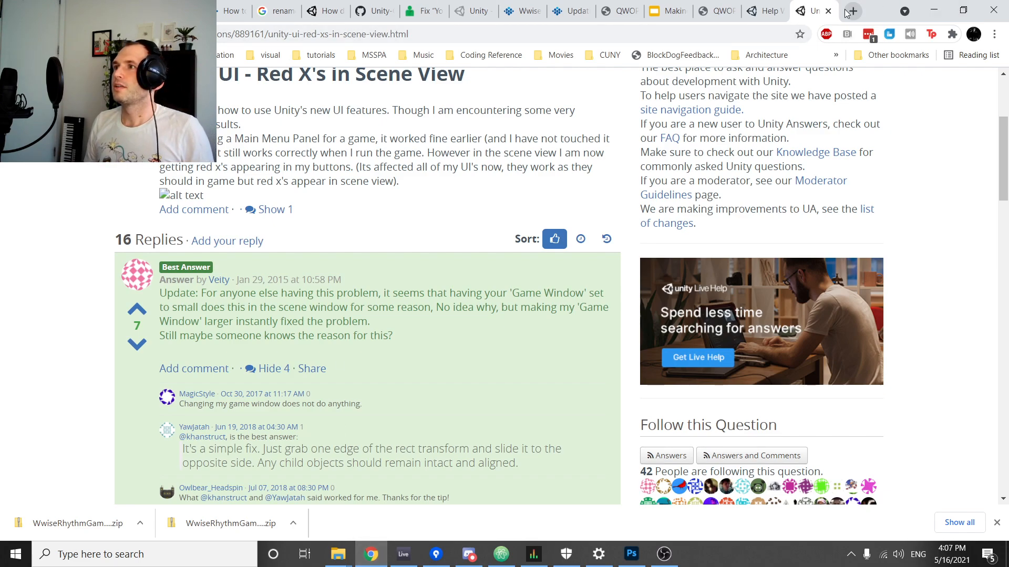
left_click(829, 11)
left_click(828, 11)
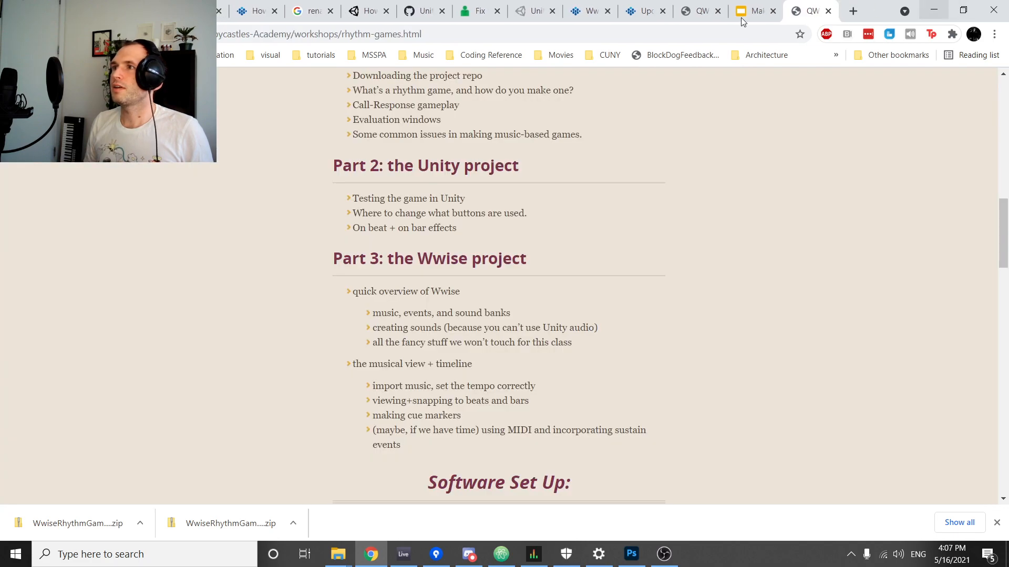
left_click(930, 5)
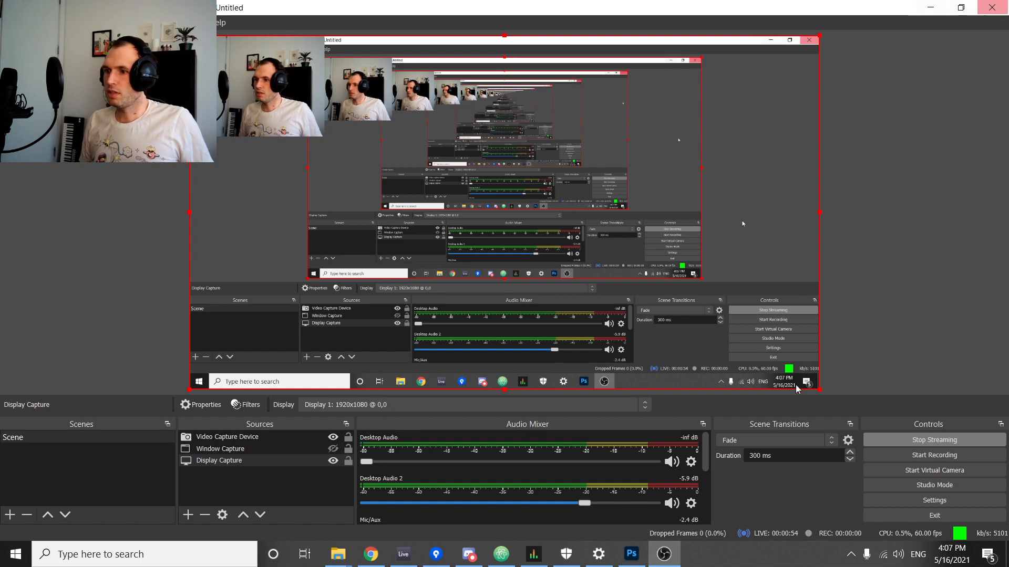
Download the WwiseRhythmGame GitHub repository in Chrome as WwiseRhythmGame-main.zip into the BBCFollowingAlong folder.
left_click(165, 551)
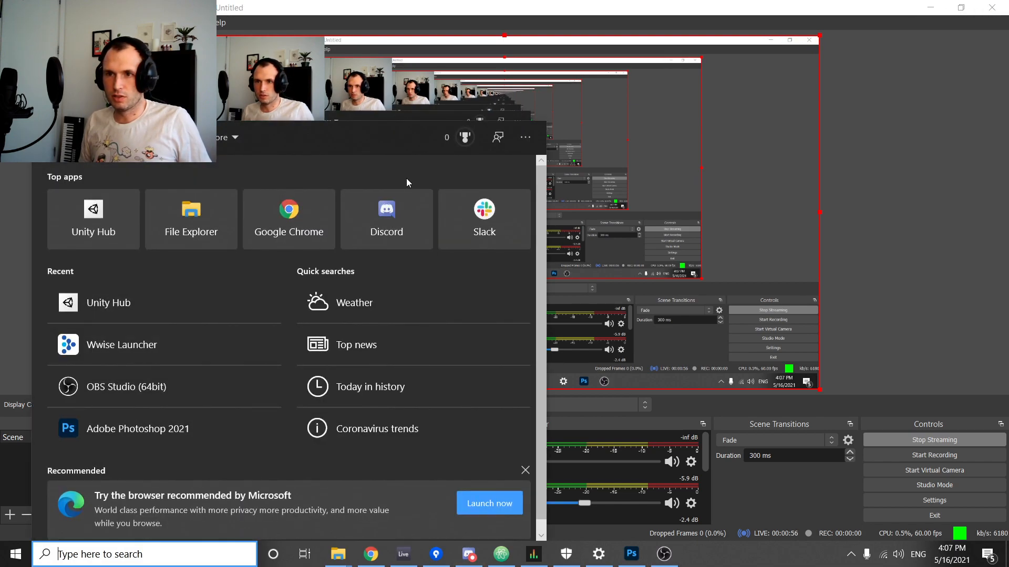
left_click(370, 554)
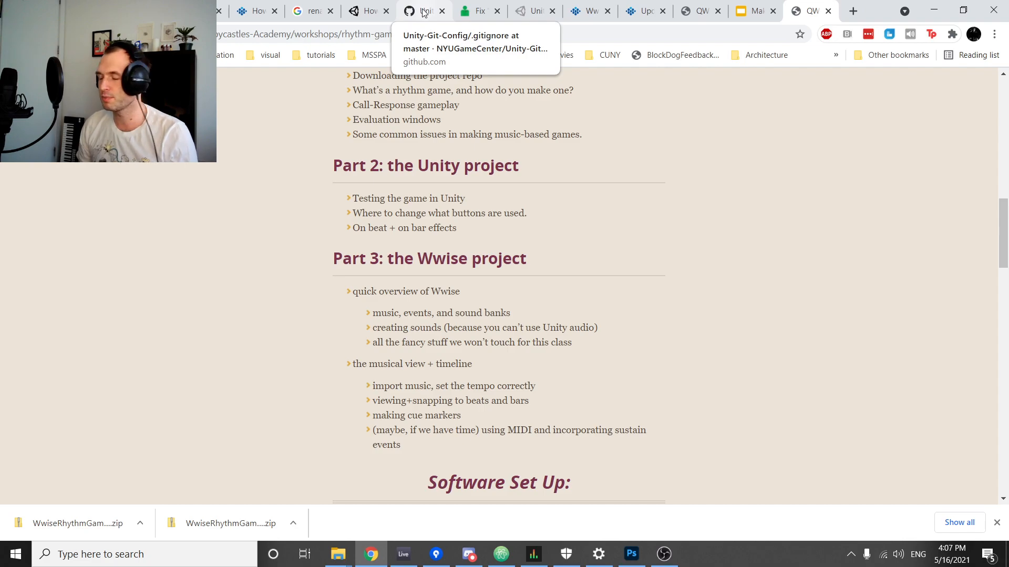
left_click(423, 11)
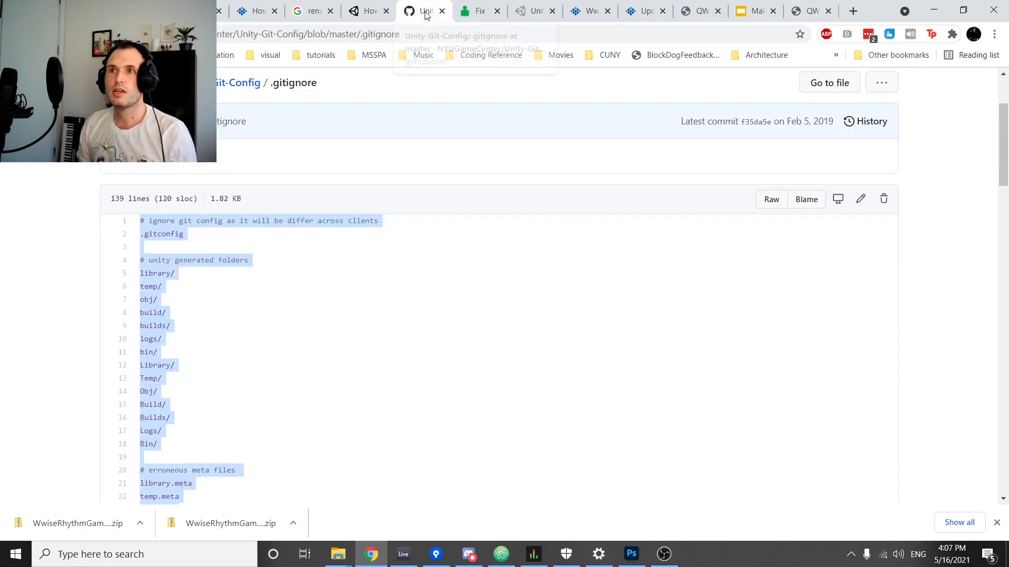
left_click(145, 11)
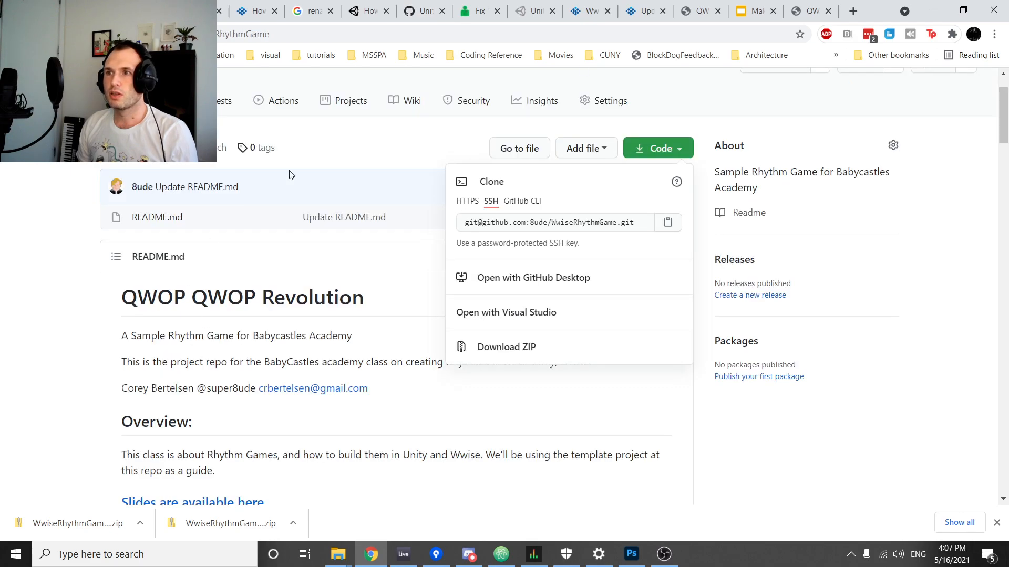
left_click(557, 352)
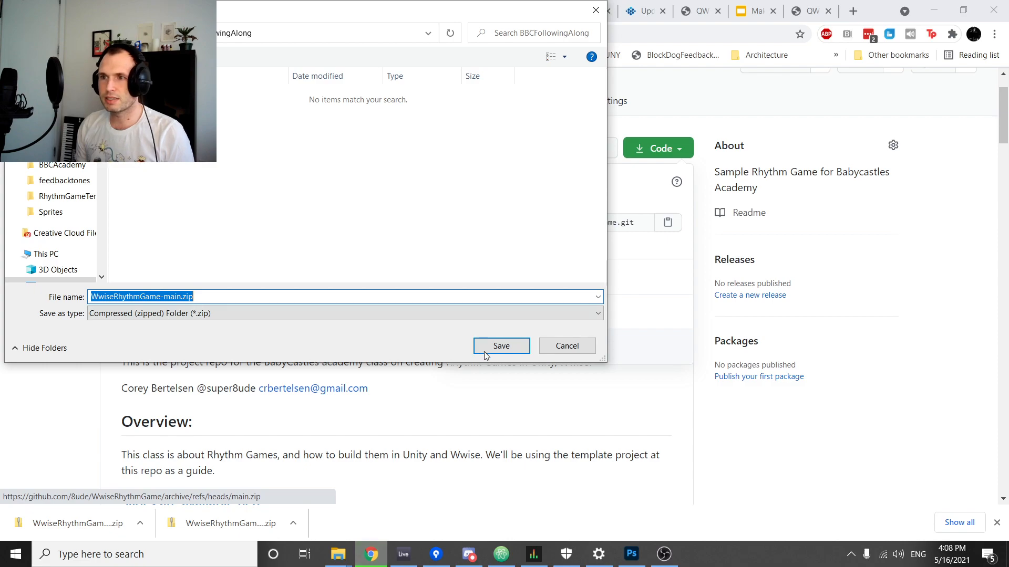
left_click(501, 347)
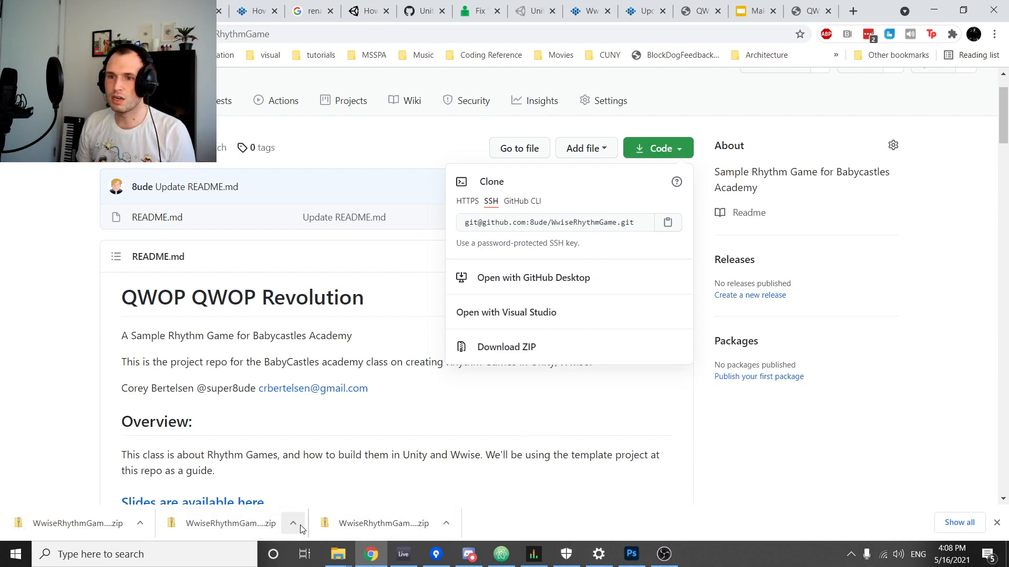
Show the downloaded WwiseRhythmGame ZIP file in its containing folder.
left_click(140, 524)
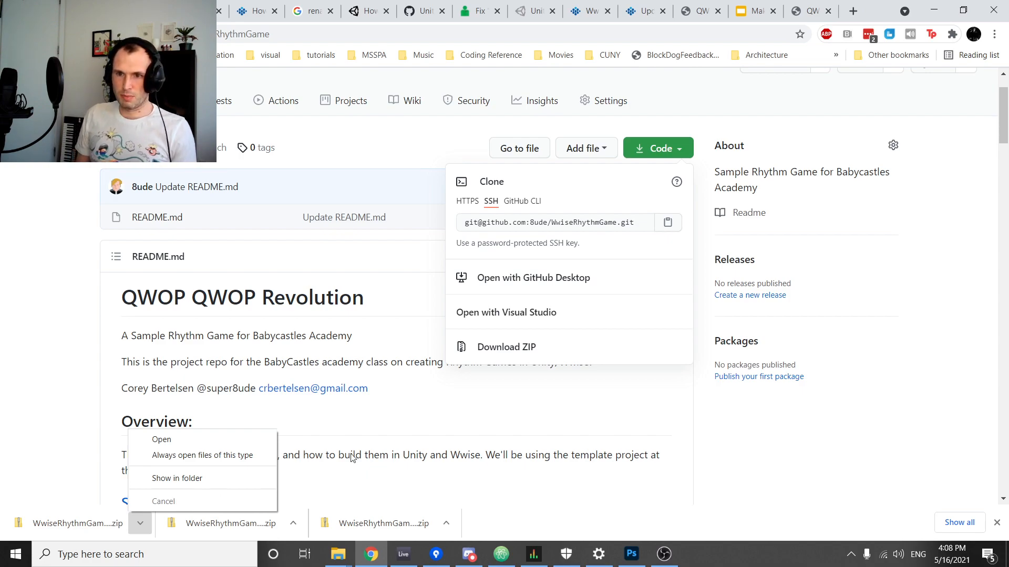
left_click(490, 472)
left_click(668, 145)
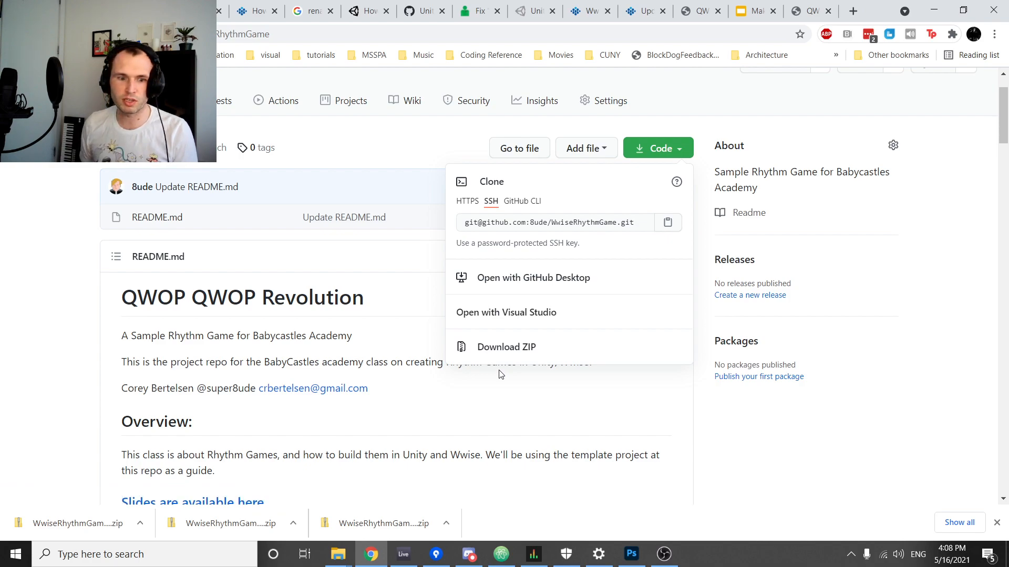
left_click(510, 413)
left_click(140, 523)
left_click(173, 478)
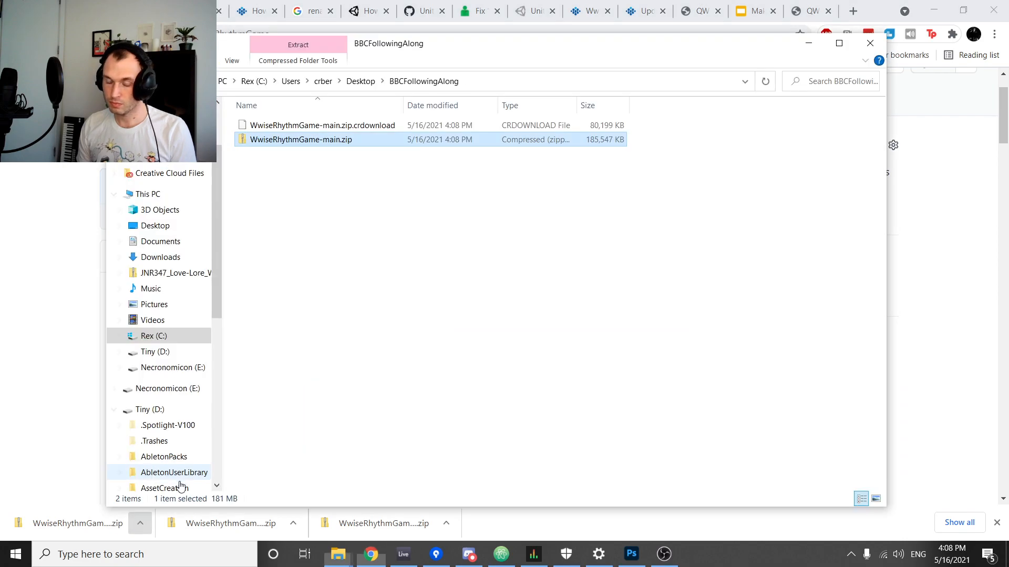
Extract WwiseRhythmGame-main.zip to the suggested WwiseRhythmGame-main folder and open the extracted folder.
left_click(318, 188)
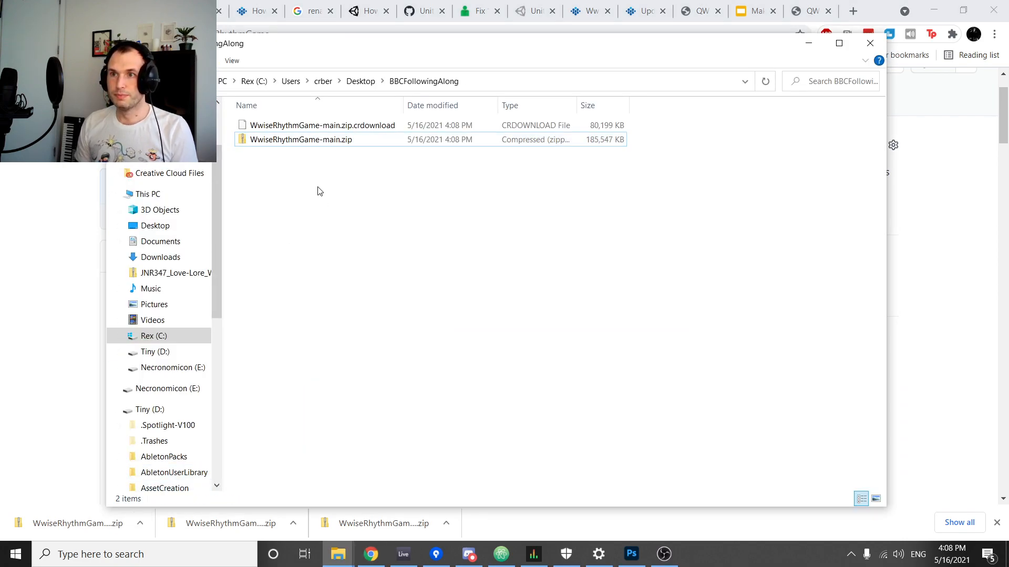
left_click(326, 144)
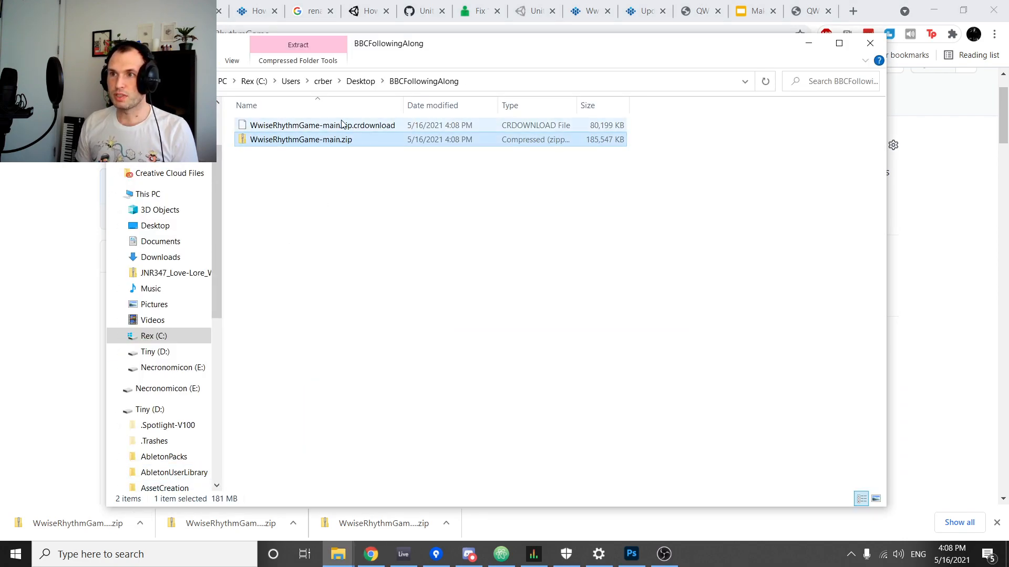
right_click(309, 140)
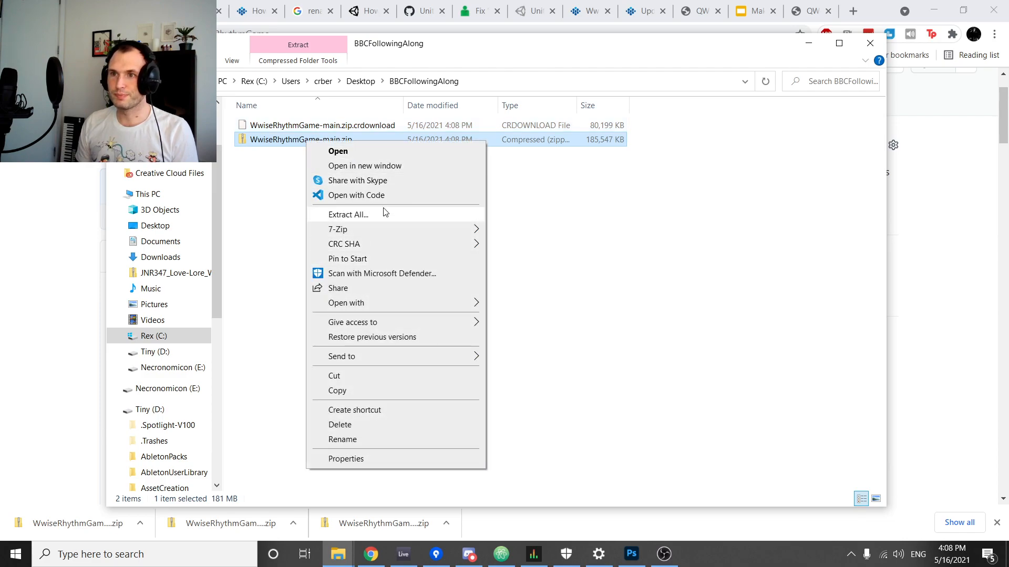
left_click(348, 214)
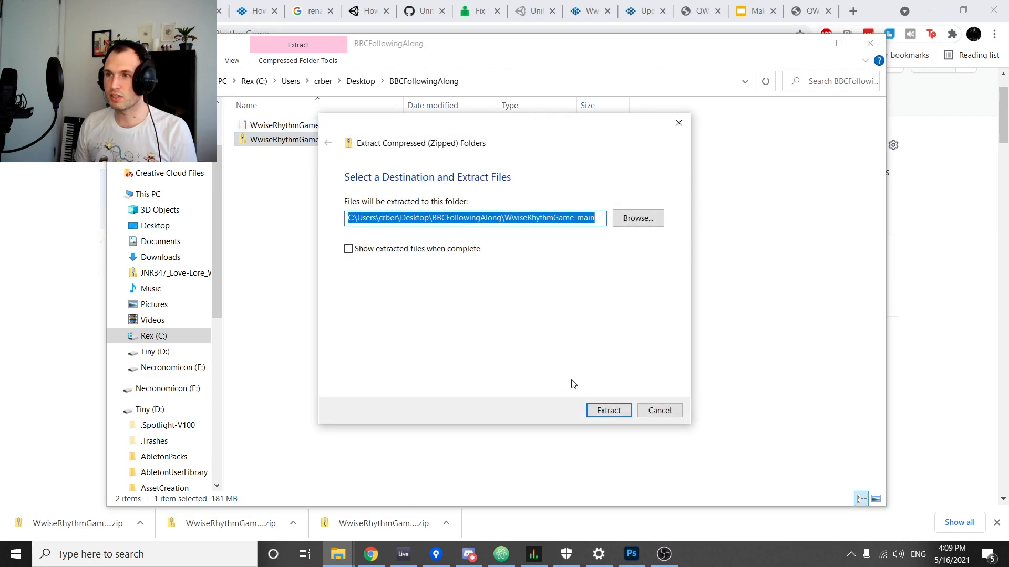
left_click(609, 409)
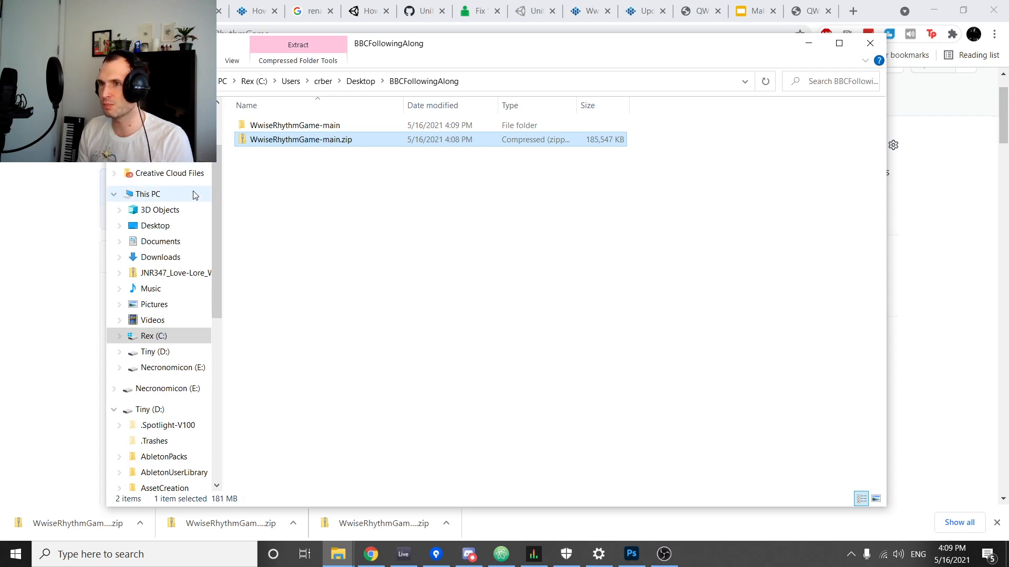
double_click(363, 125)
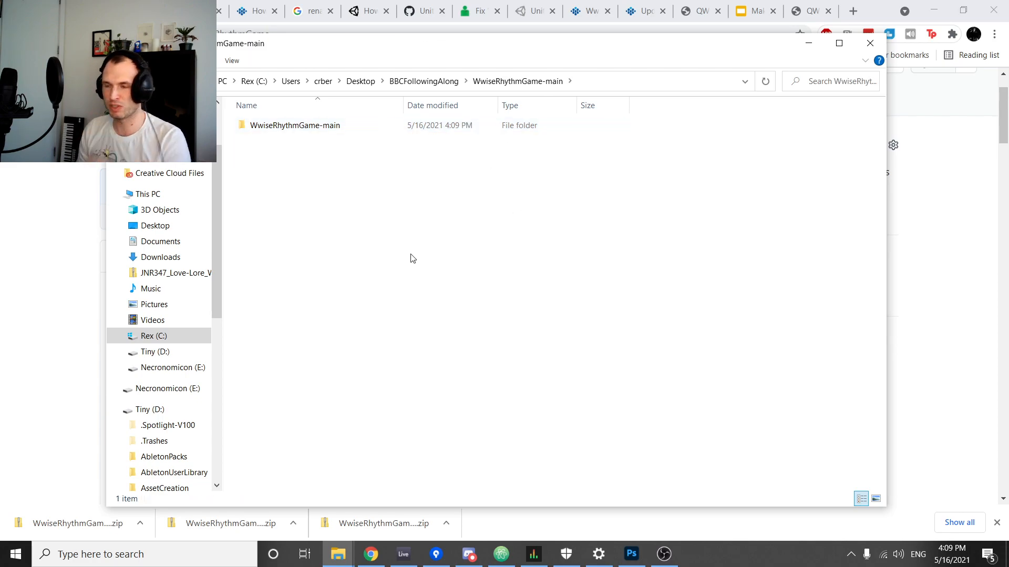
Examine the music track and cue definitions in Default Work Unit.wwu in Atom.
left_click(508, 555)
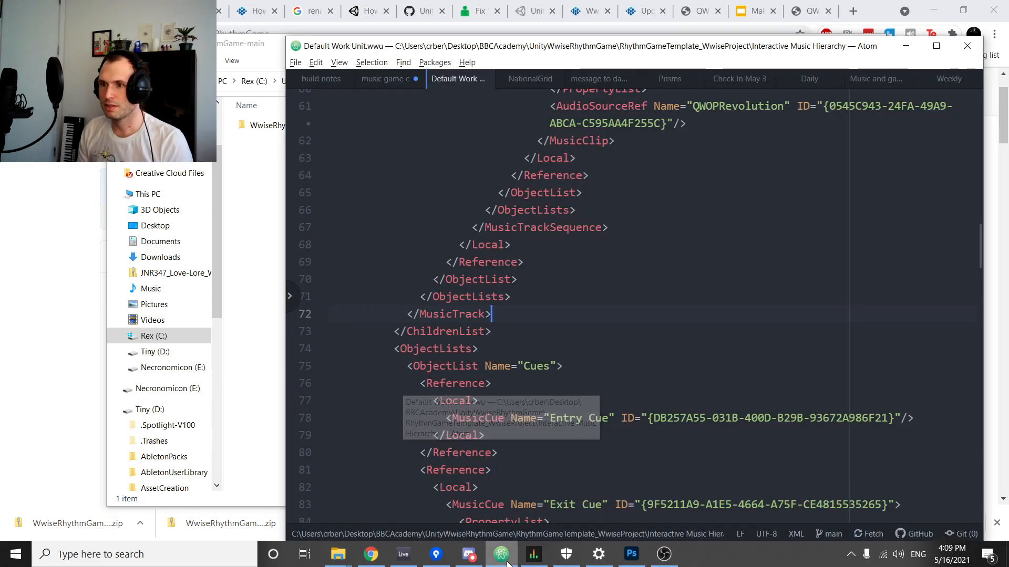
scroll(820, 344, "up", 5)
scroll(820, 344, "up", 2)
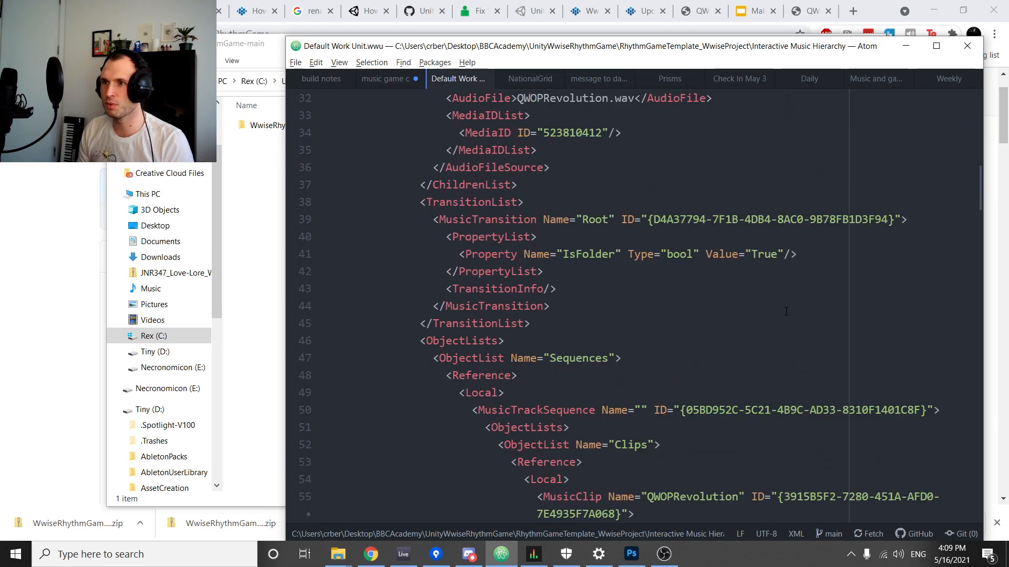
scroll(578, 270, "down", 3)
scroll(526, 401, "down", 3)
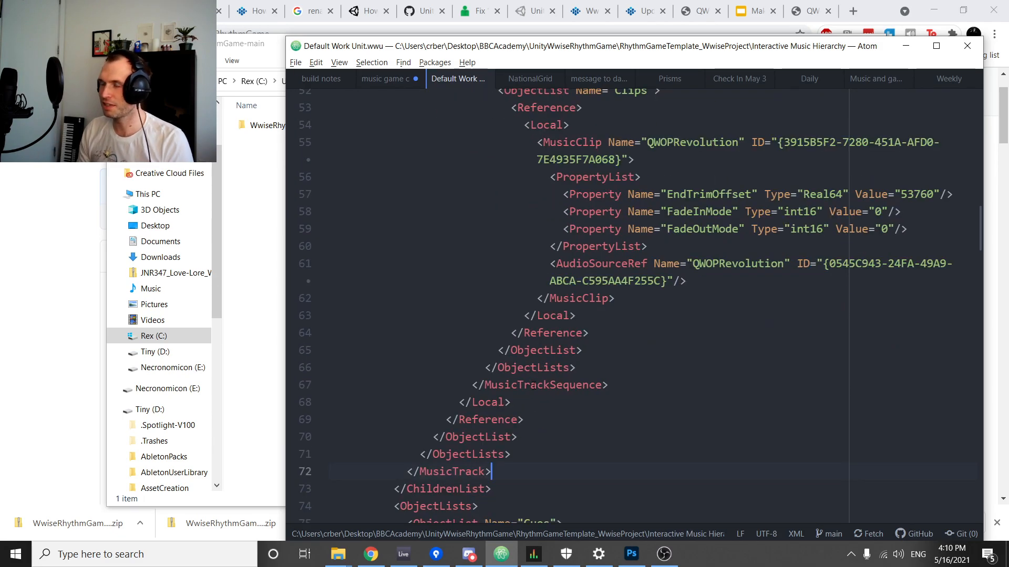
scroll(452, 287, "down", 5)
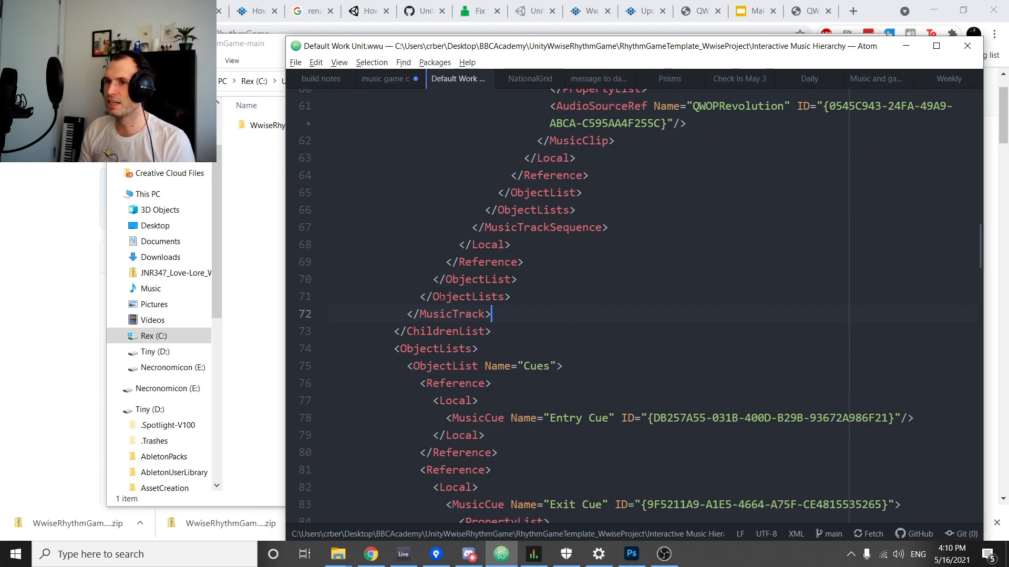
scroll(464, 318, "down", 3)
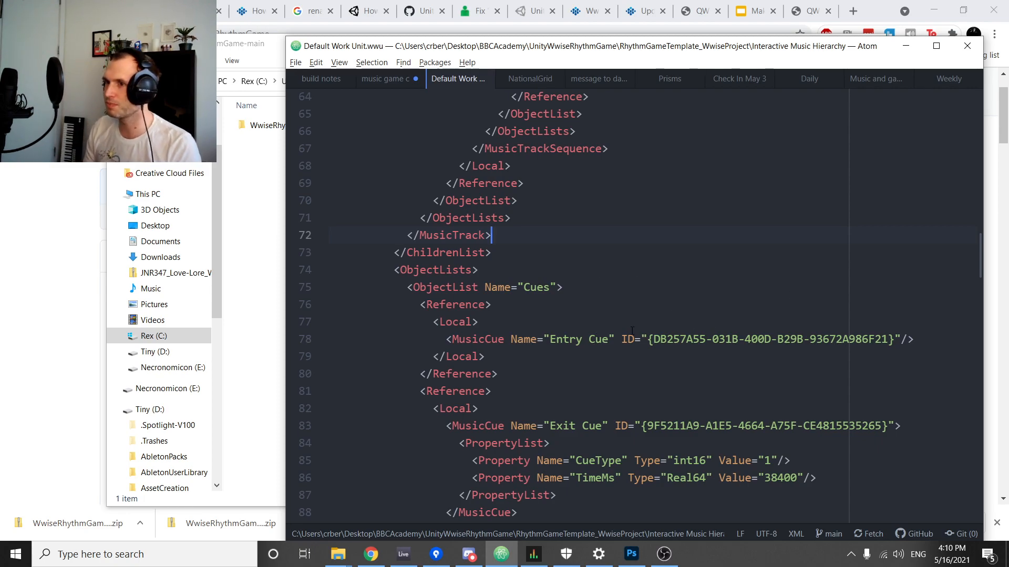
scroll(636, 330, "up", 2)
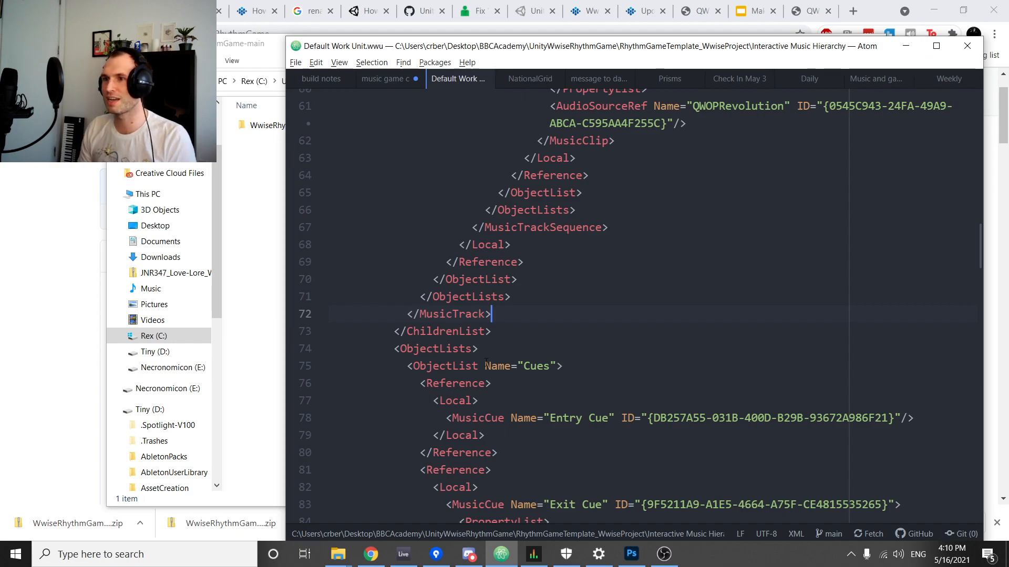
left_click(906, 46)
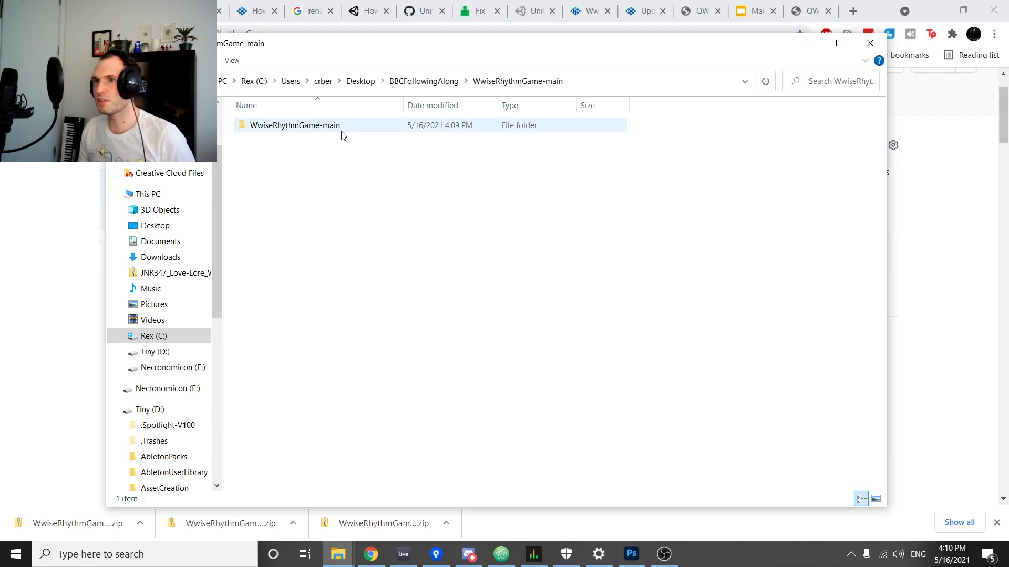
Search Windows for Unity Hub and launch it.
left_click(193, 563)
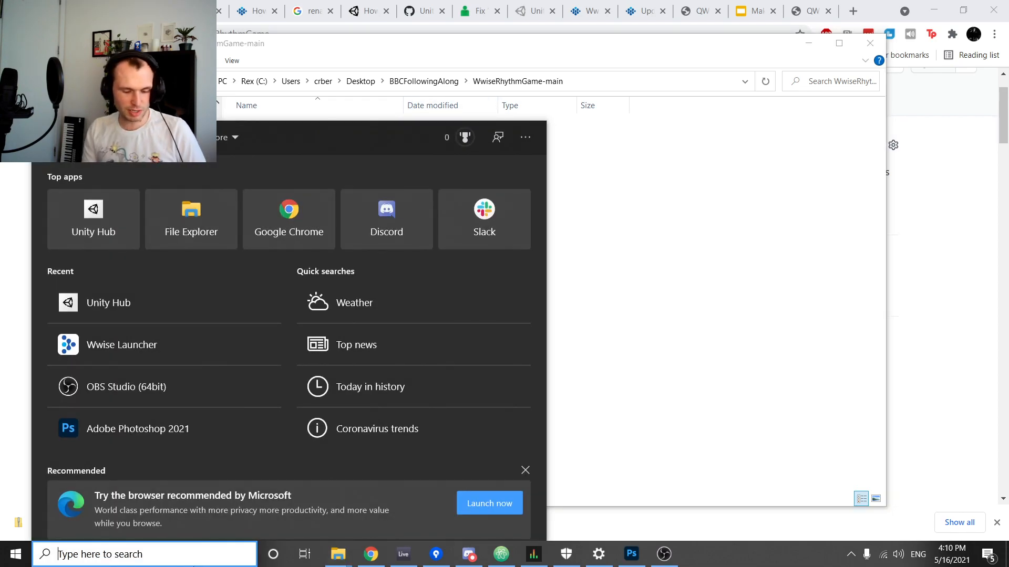
type("unit")
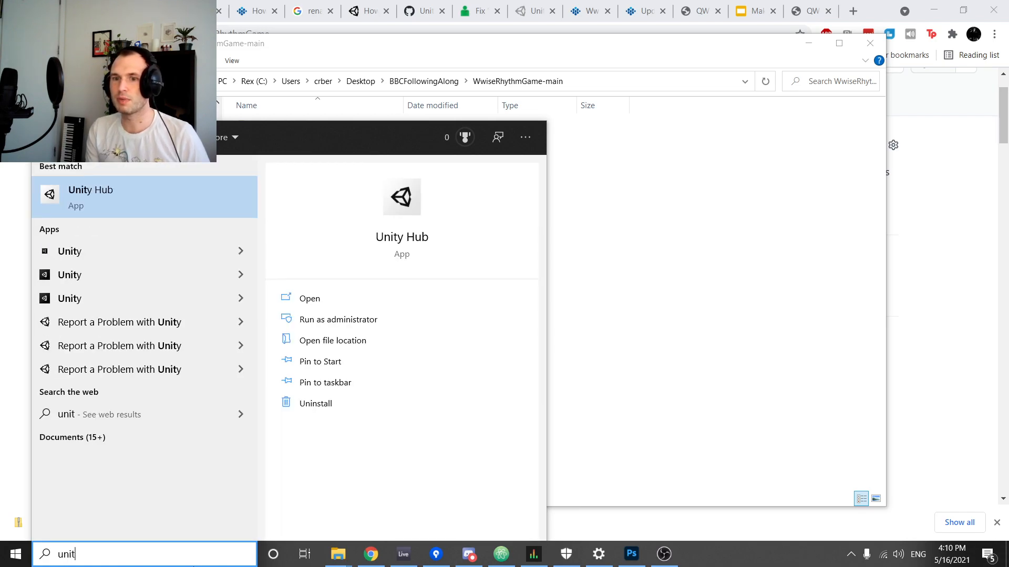
type("y hub")
key("Return")
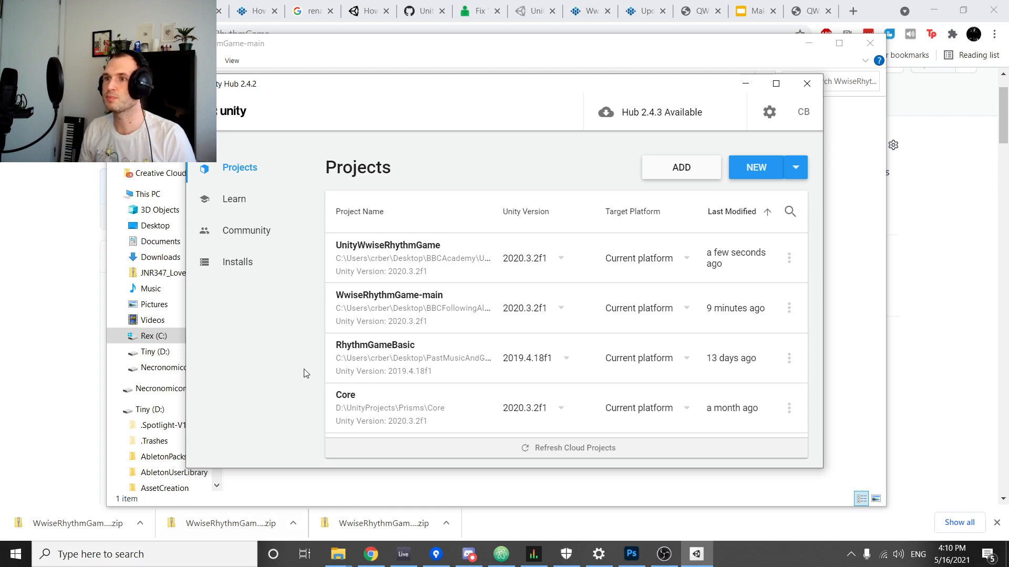
Add the inner WwiseRhythmGame-main folder from BBCFollowingAlong as a Unity Hub project and open it in Unity.
left_click(664, 156)
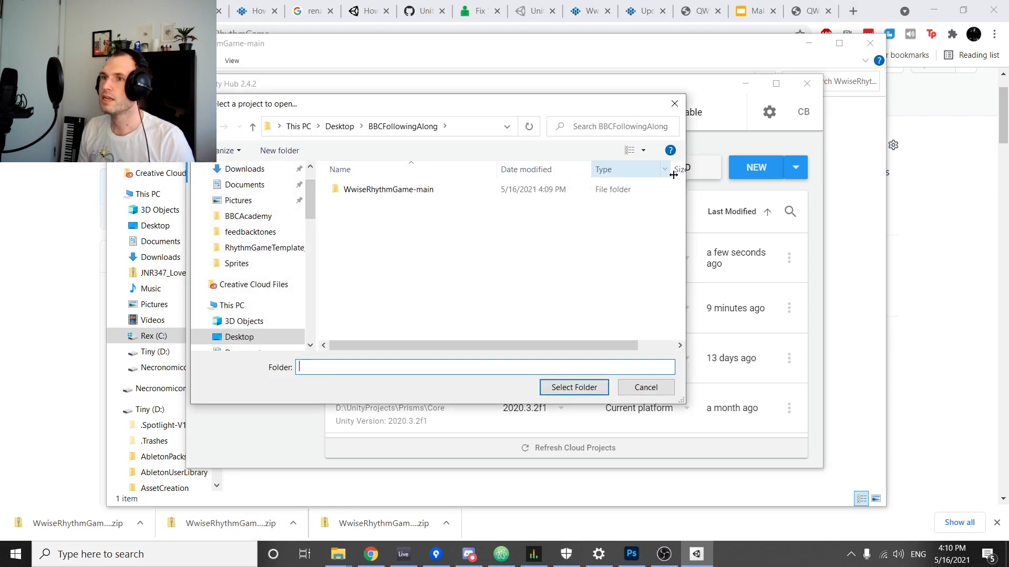
left_click(410, 190)
double_click(395, 191)
left_click(402, 190)
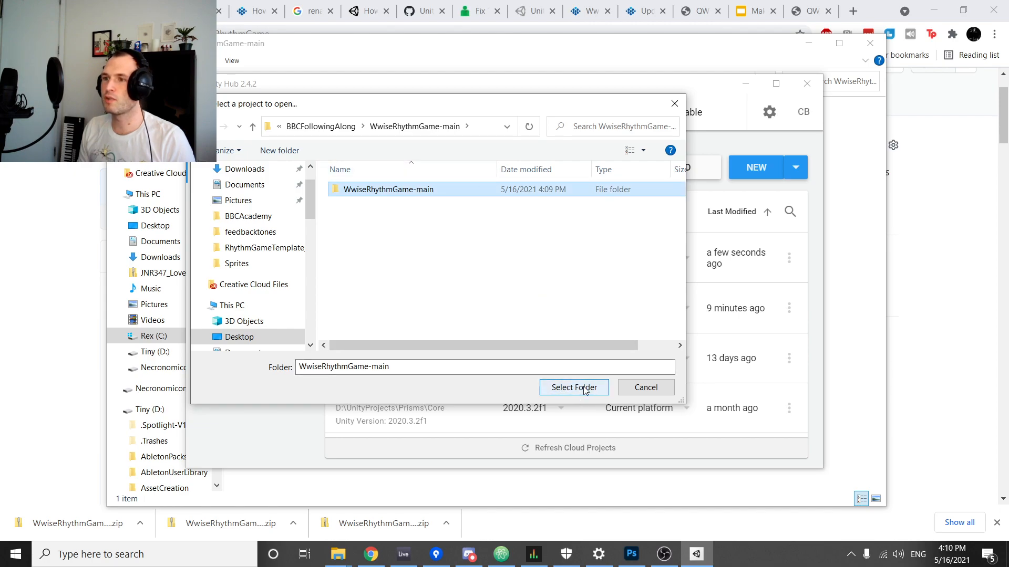
left_click(564, 389)
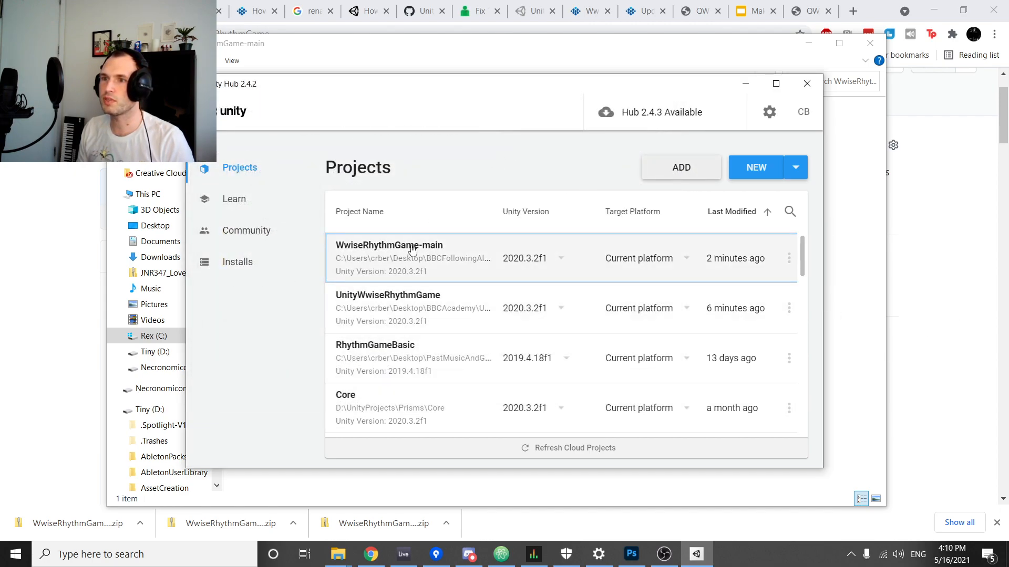
left_click(453, 256)
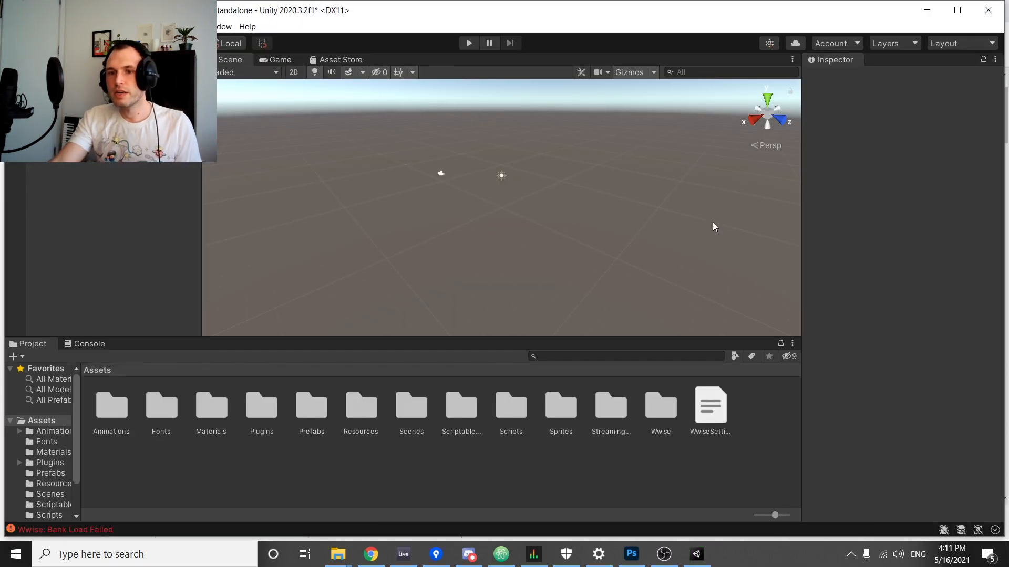
Open the Console and review the logged Wwise initialization and bank loading messages.
left_click(109, 529)
scroll(195, 459, "up", 5)
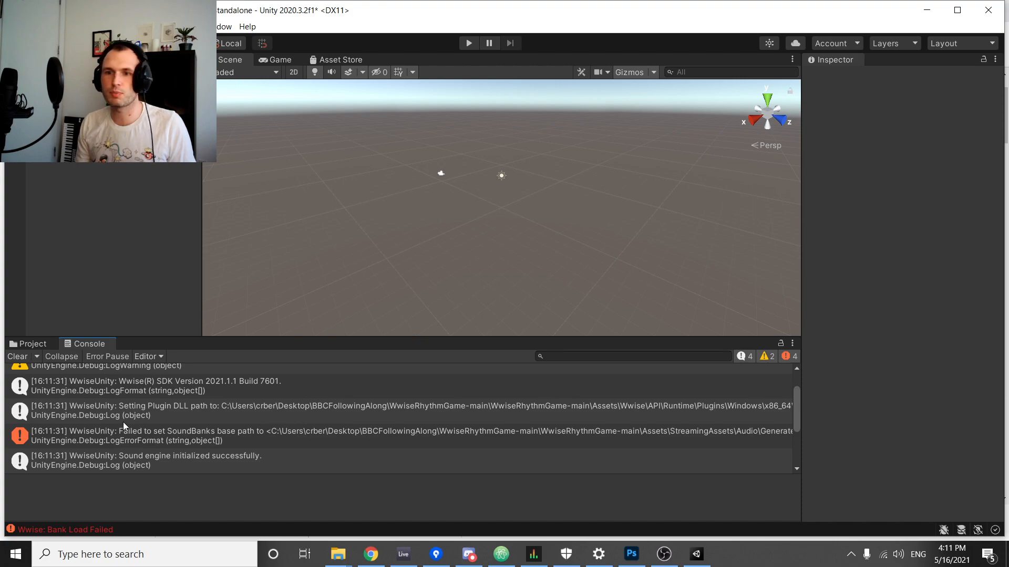
scroll(150, 442, "down", 4)
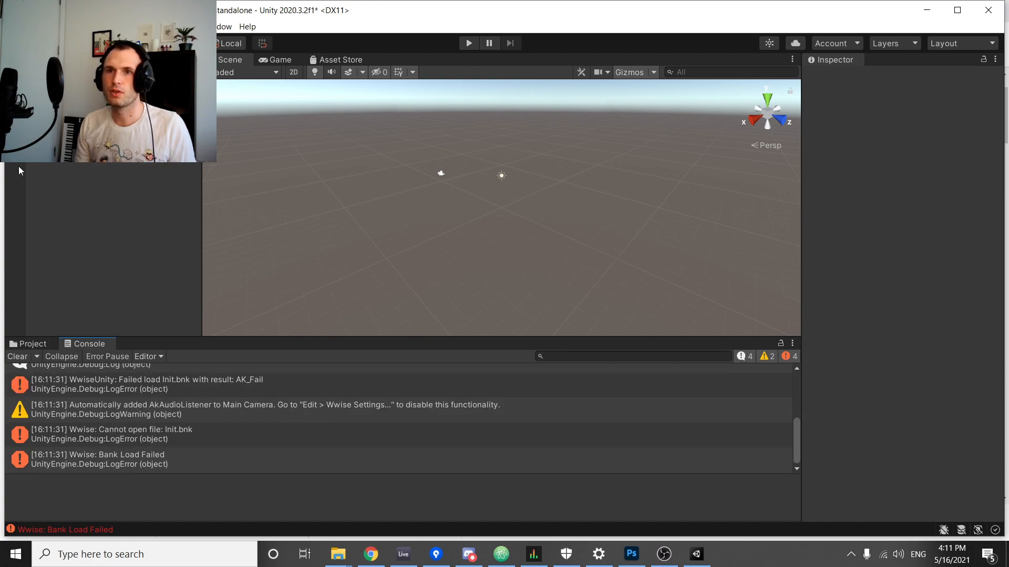
In the Wwise Editor project settings, set the Wwise Project Path to QWOPRevolution.wproj in the RhythmGameTemplate_WwiseProject folder.
left_click(61, 27)
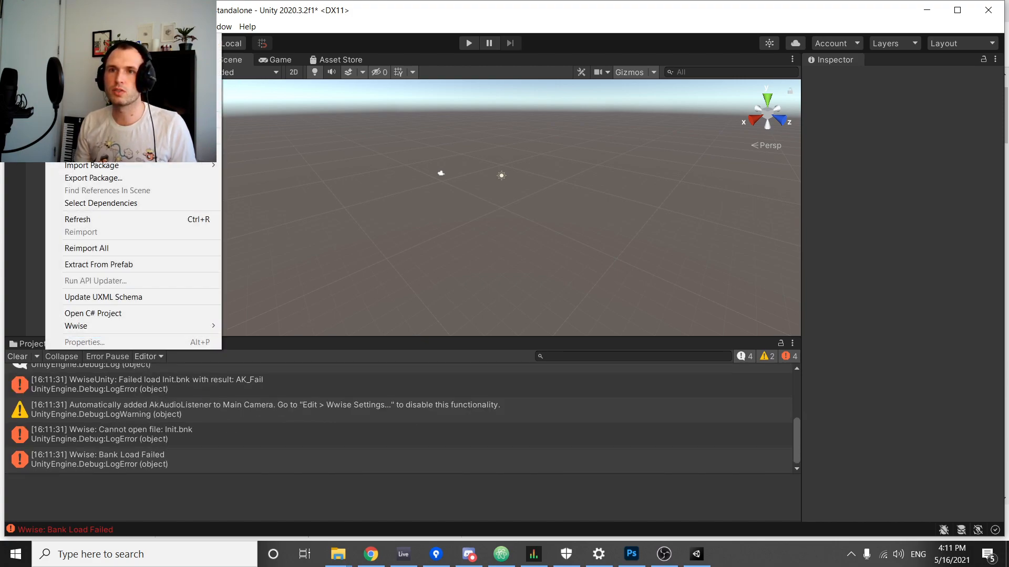
mouse_move(15, 27)
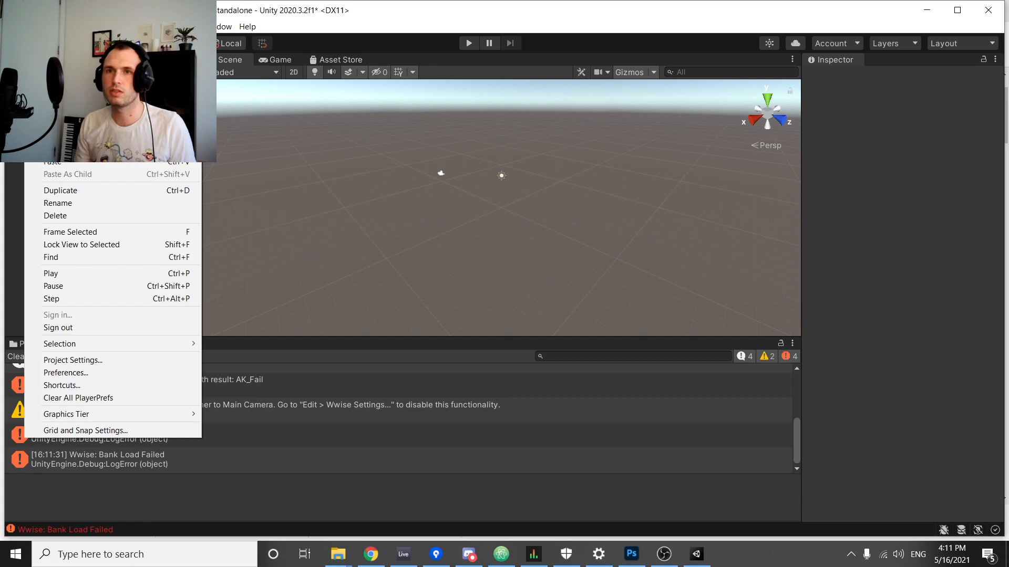
left_click(101, 360)
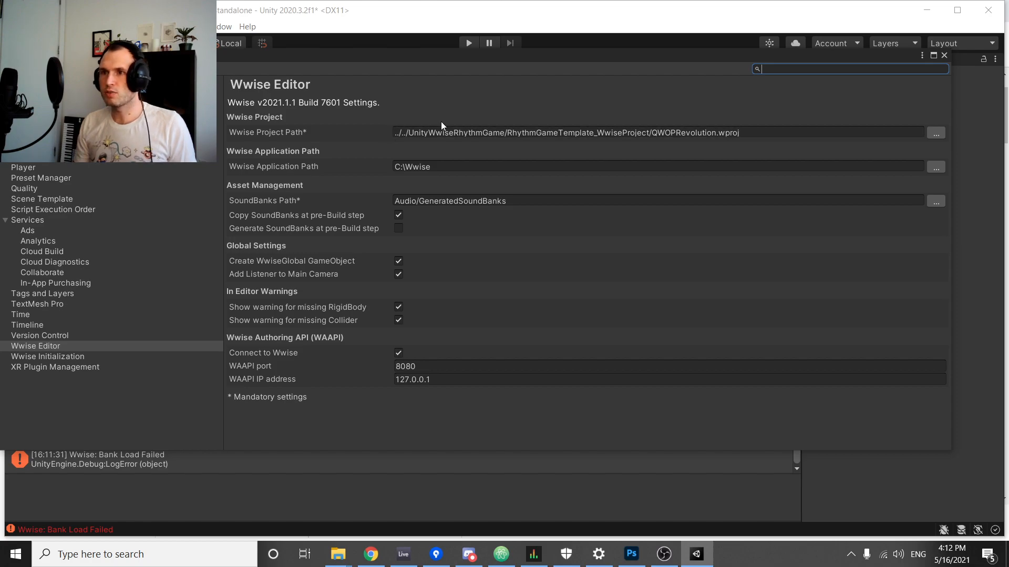
left_click(935, 131)
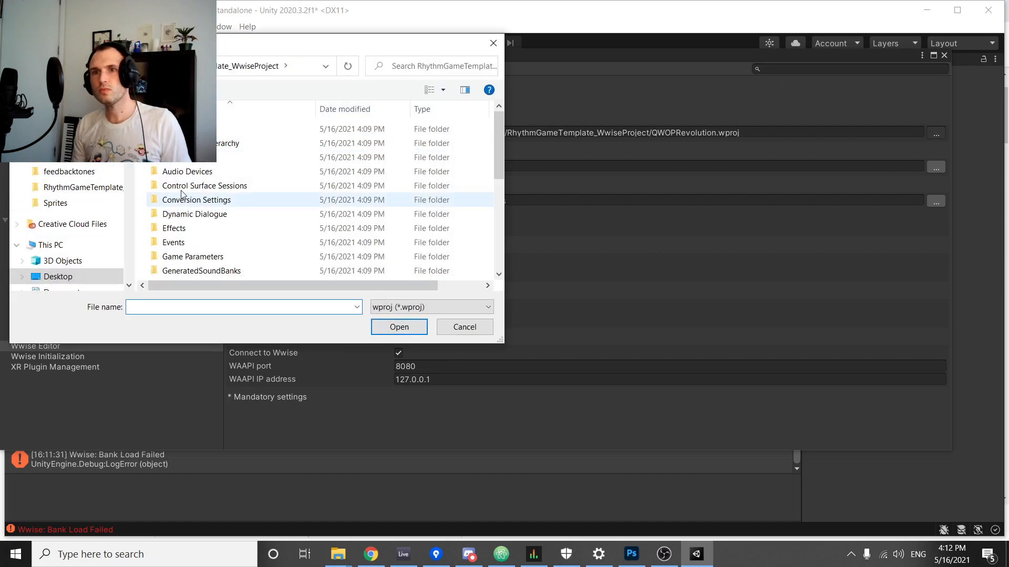
left_click(103, 66)
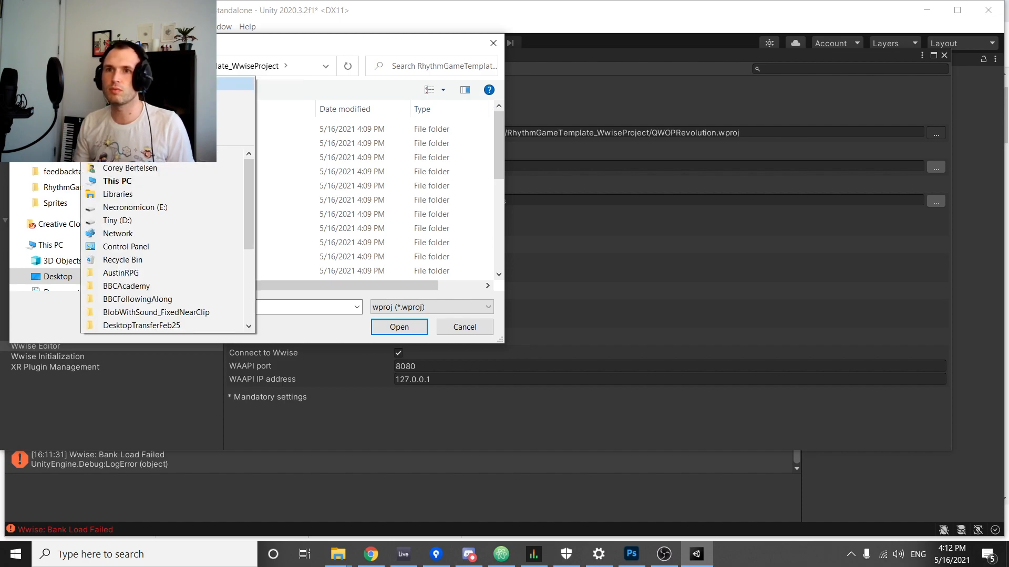
left_click(285, 65)
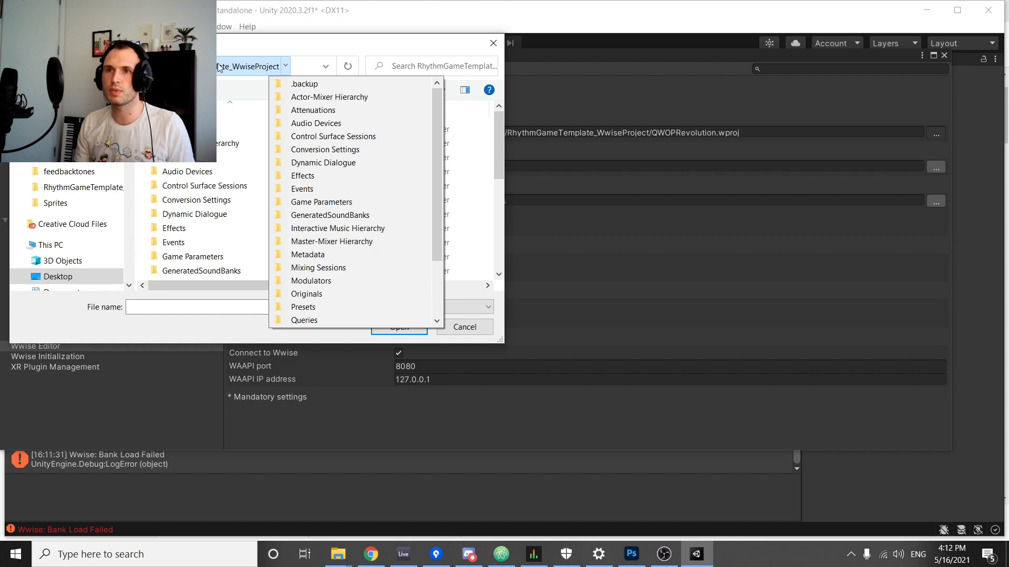
left_click(374, 50)
scroll(266, 228, "down", 5)
left_click(172, 273)
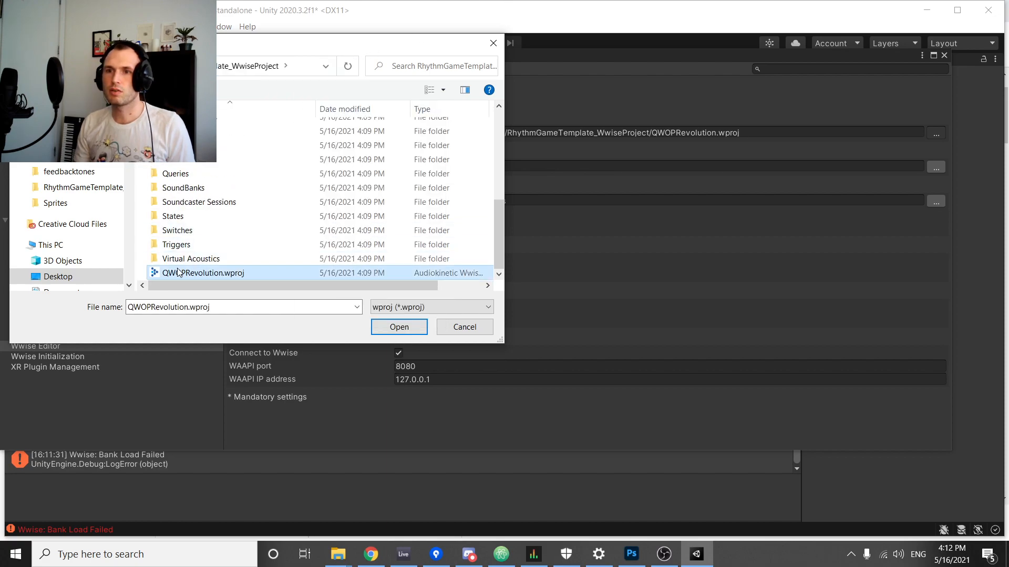
left_click(398, 329)
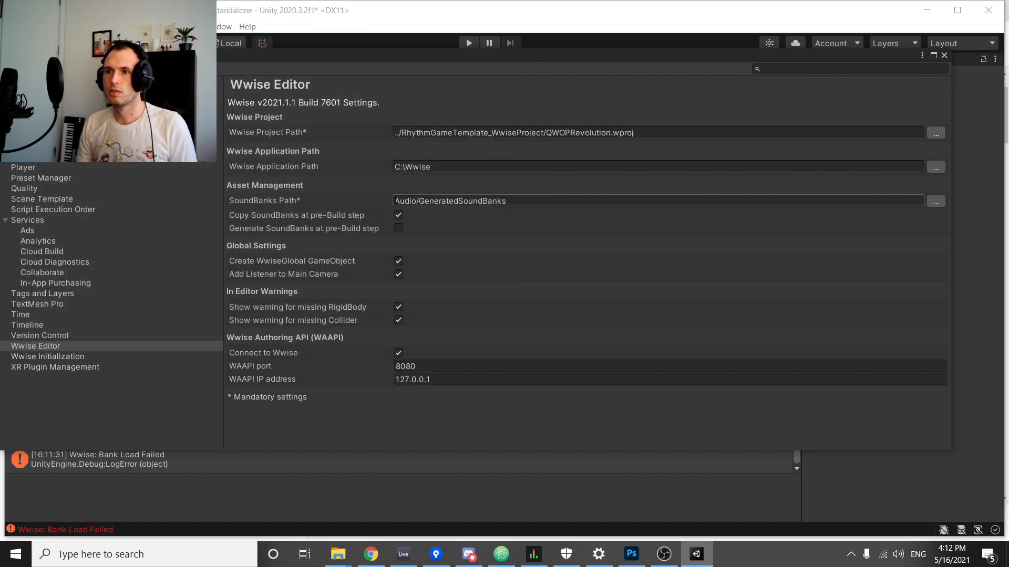
Set the SoundBanks Path to the Audio/GeneratedSoundBanks folder and close the project settings.
left_click(935, 201)
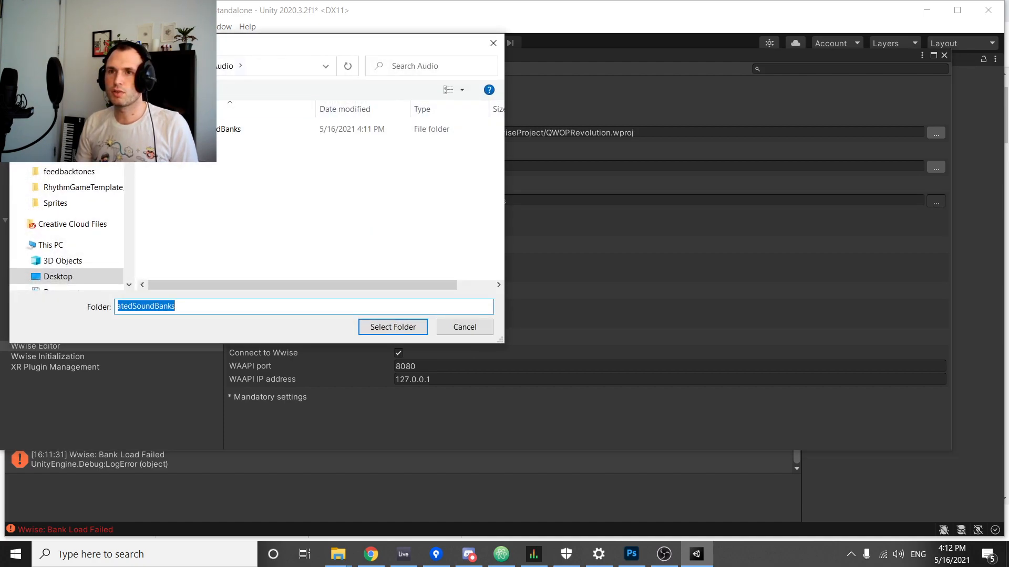
left_click(413, 329)
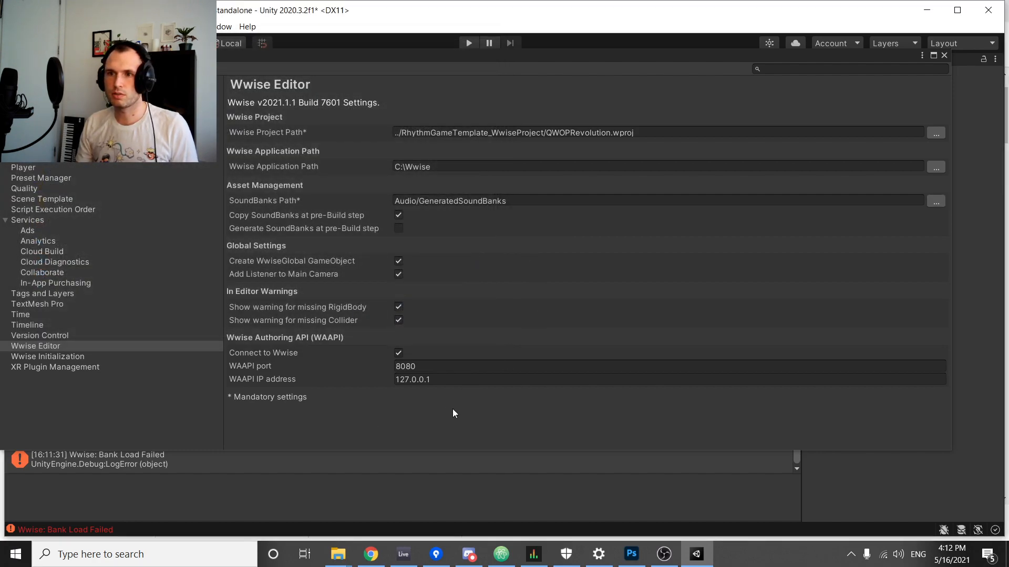
left_click(943, 55)
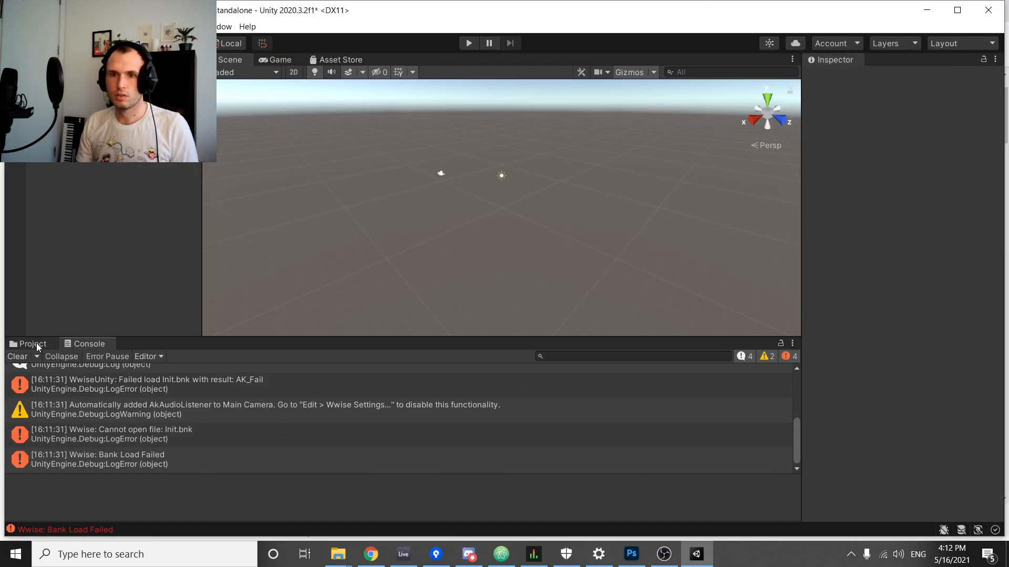
Clear the Console, generate the SoundBanks from the Wwise Picker and check the generation log.
left_click(18, 357)
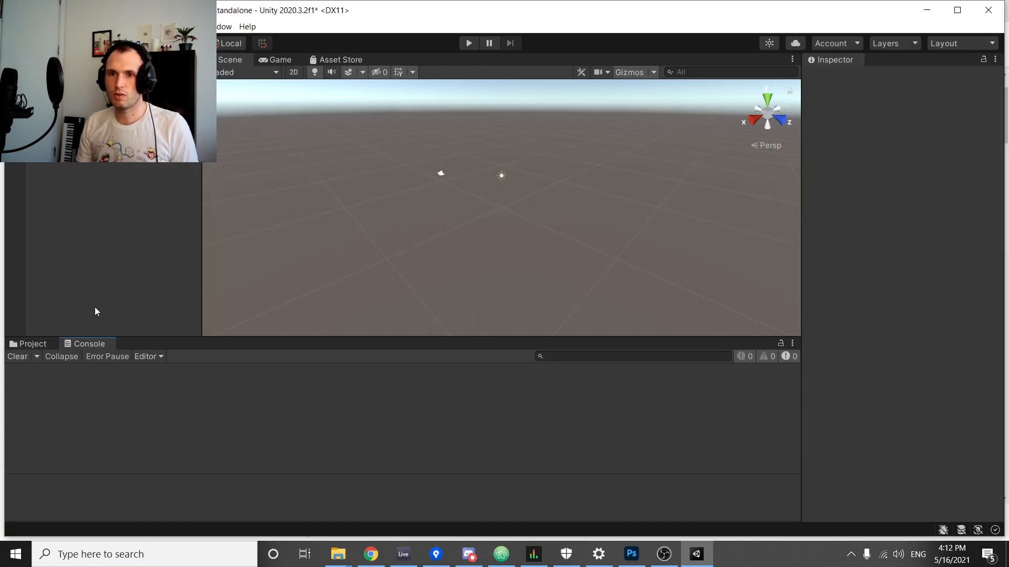
left_click(30, 345)
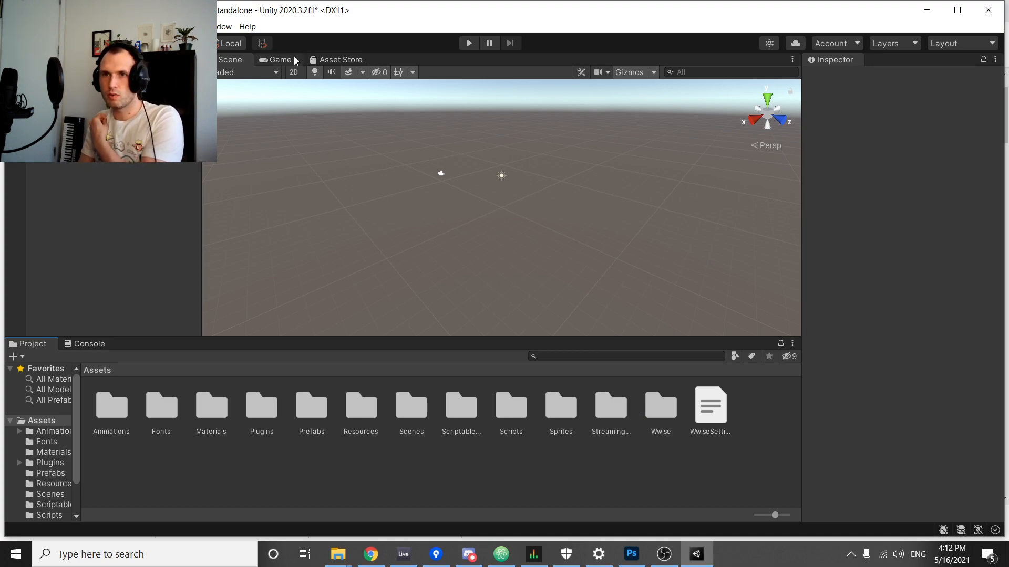
left_click(222, 27)
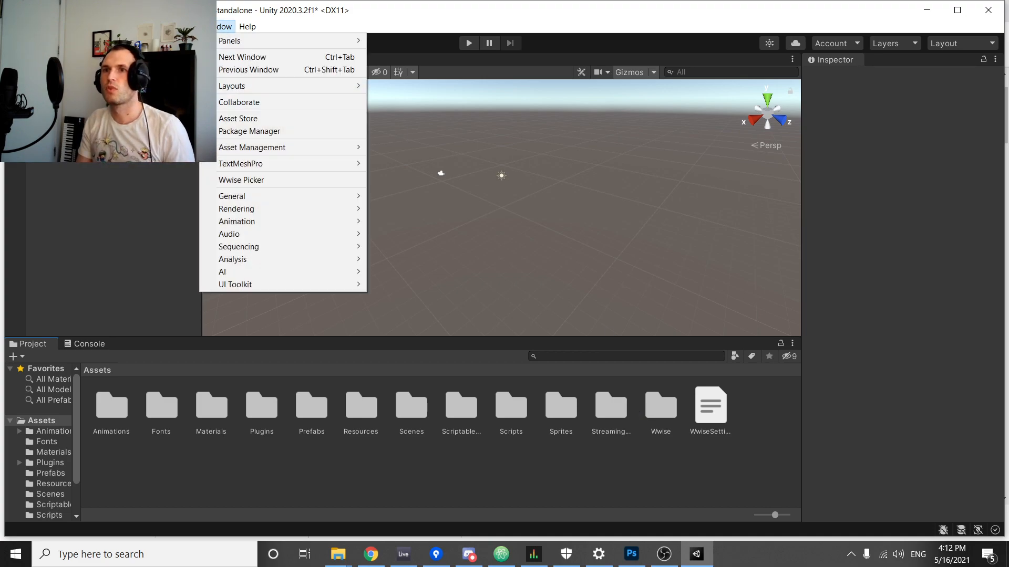
left_click(278, 180)
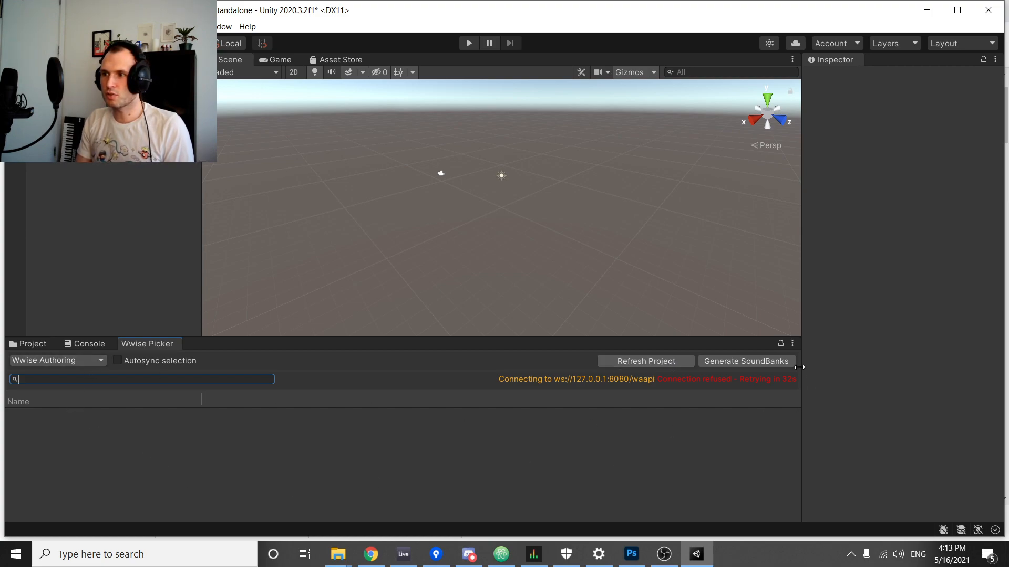
left_click(763, 359)
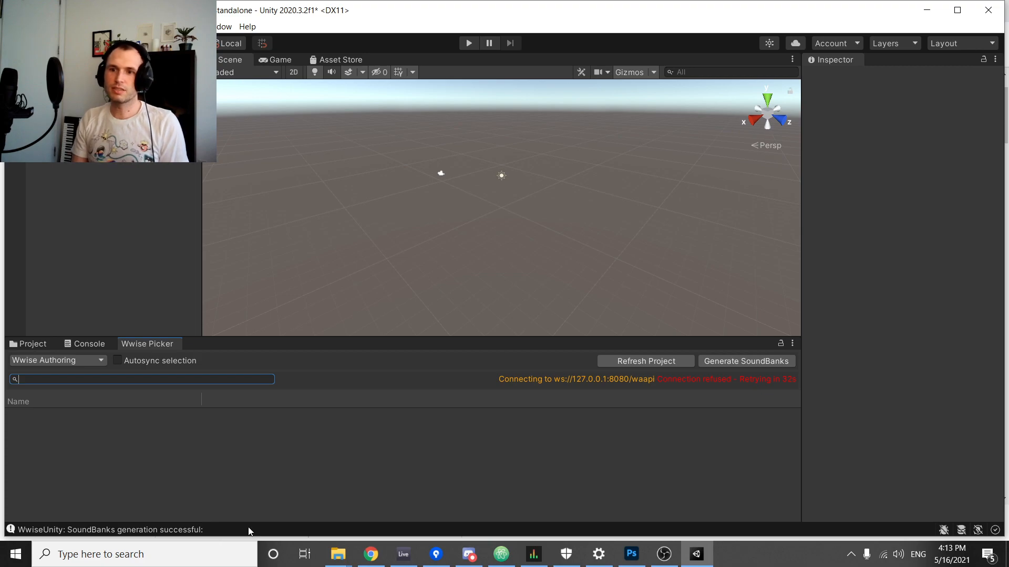
left_click(165, 530)
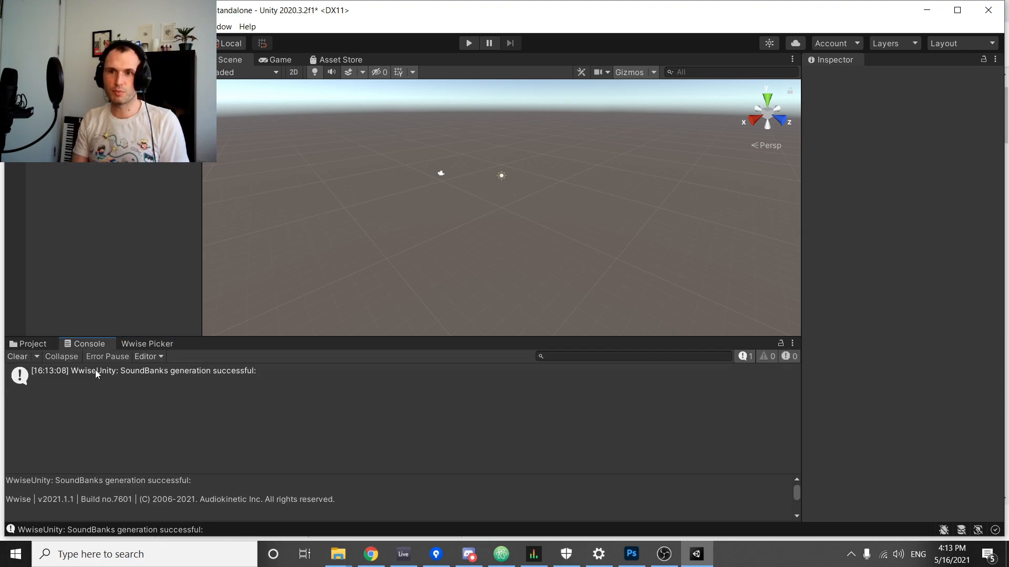
left_click(152, 344)
left_click(615, 436)
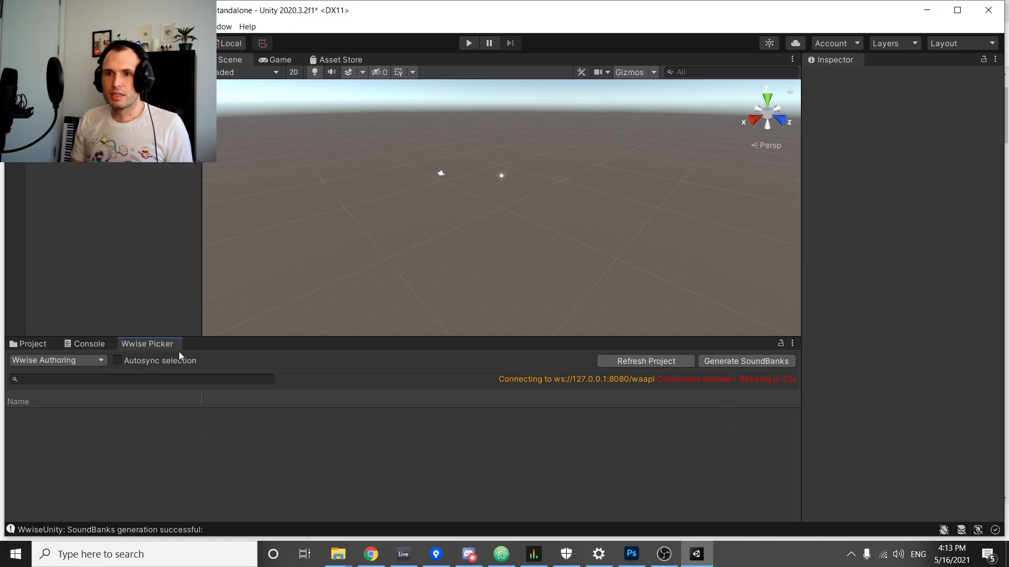
left_click(83, 345)
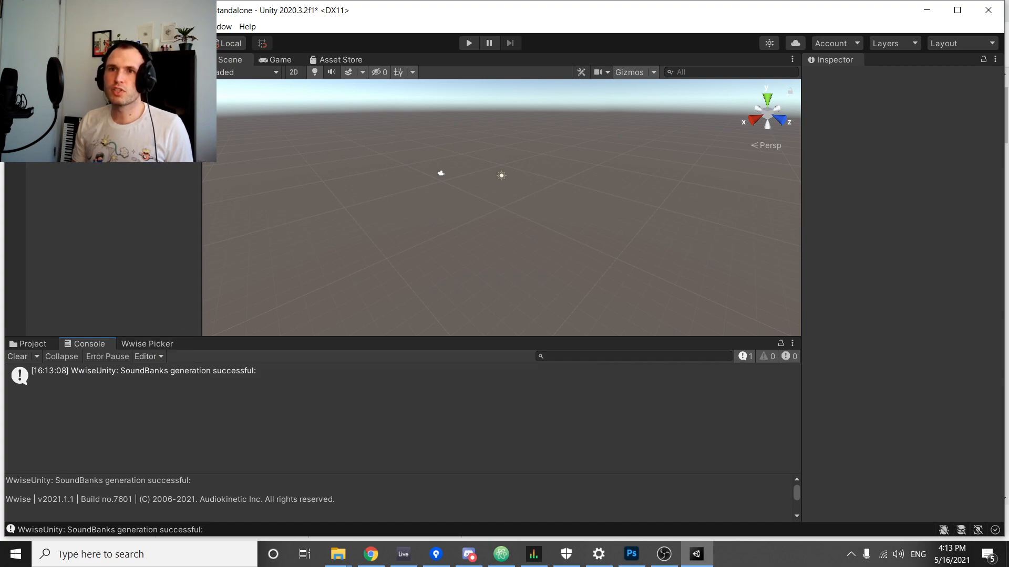
Reselect QWOPRevolution.wproj as the Wwise Project Path in the Wwise Editor settings, then bring the Wwise Picker back up.
left_click(32, 26)
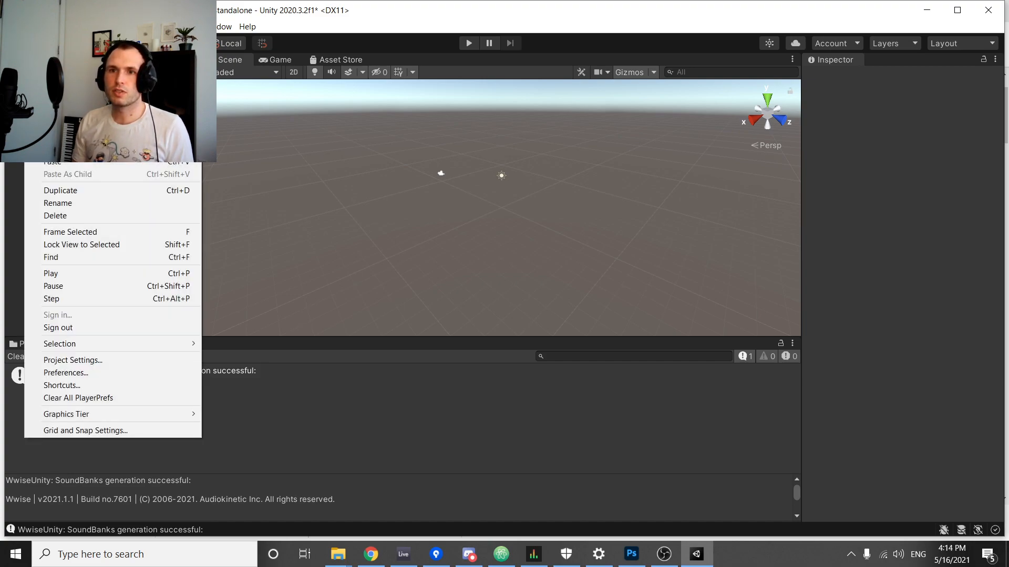
left_click(100, 360)
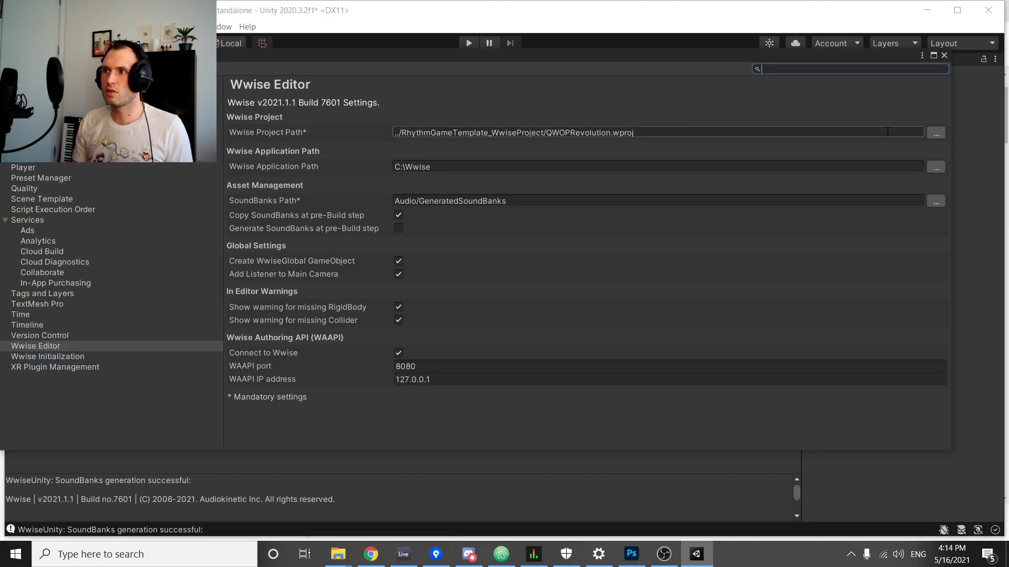
left_click(939, 132)
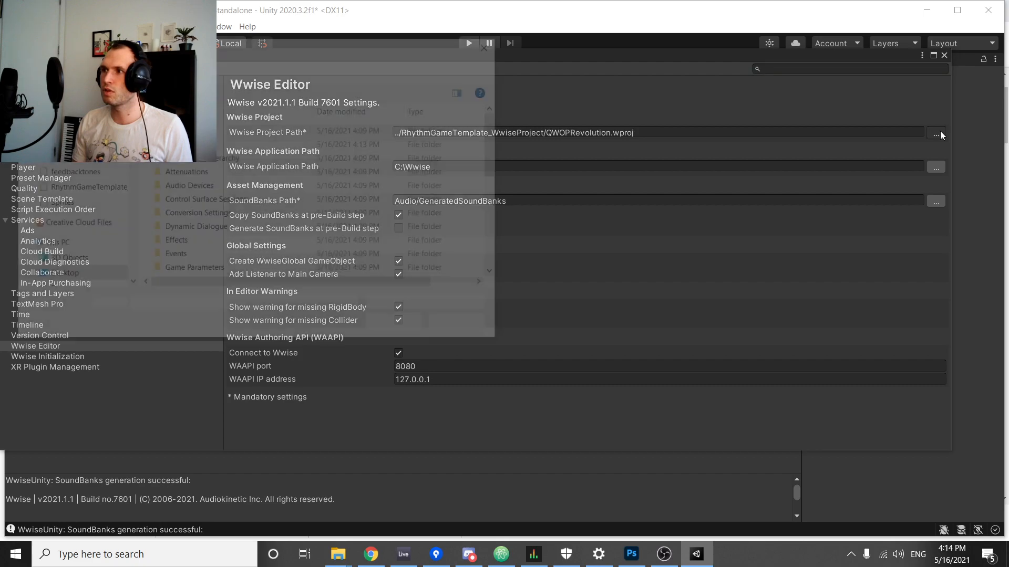
scroll(210, 205, "down", 5)
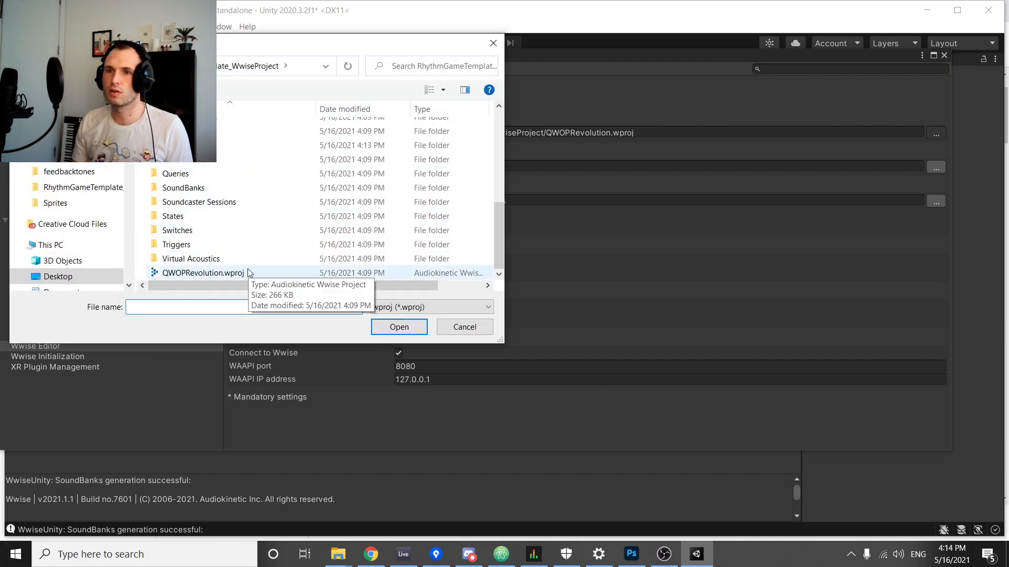
left_click(241, 274)
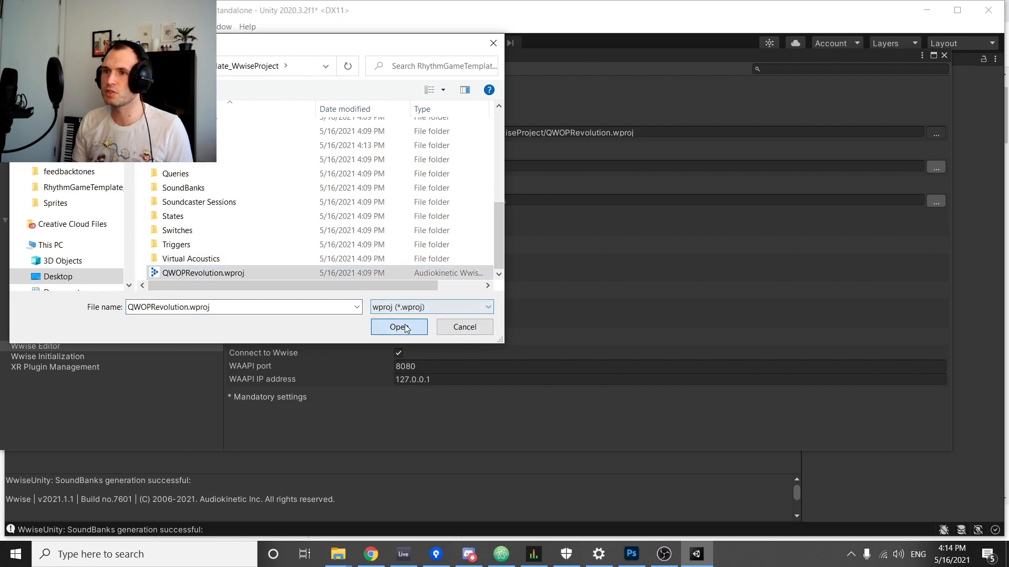
left_click(398, 327)
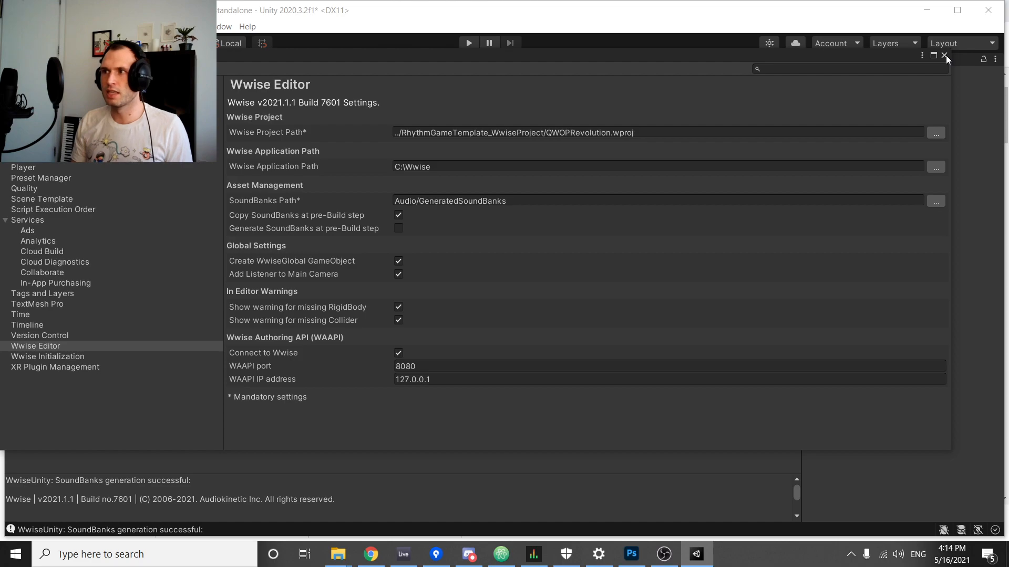
left_click(944, 55)
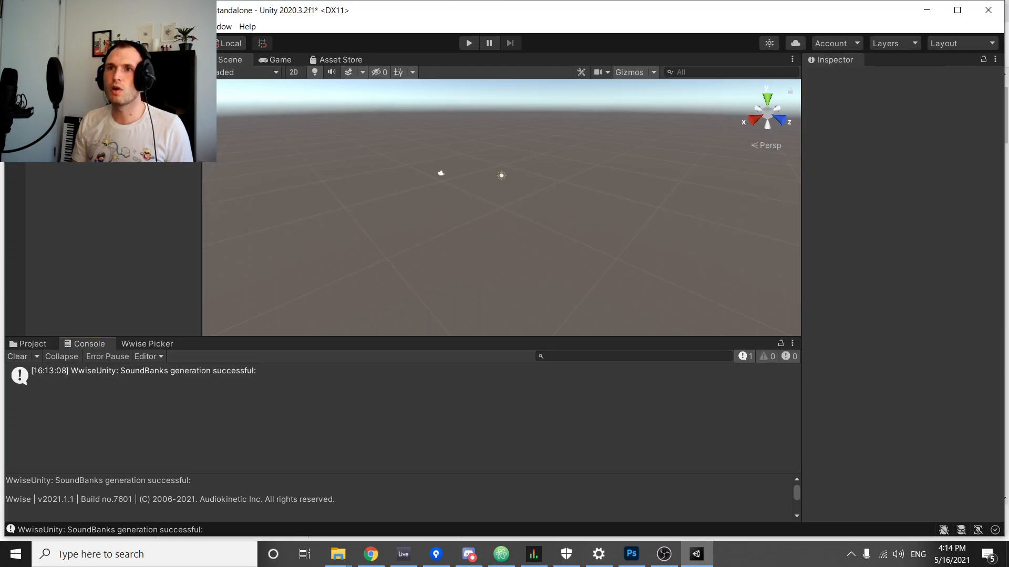
left_click(224, 26)
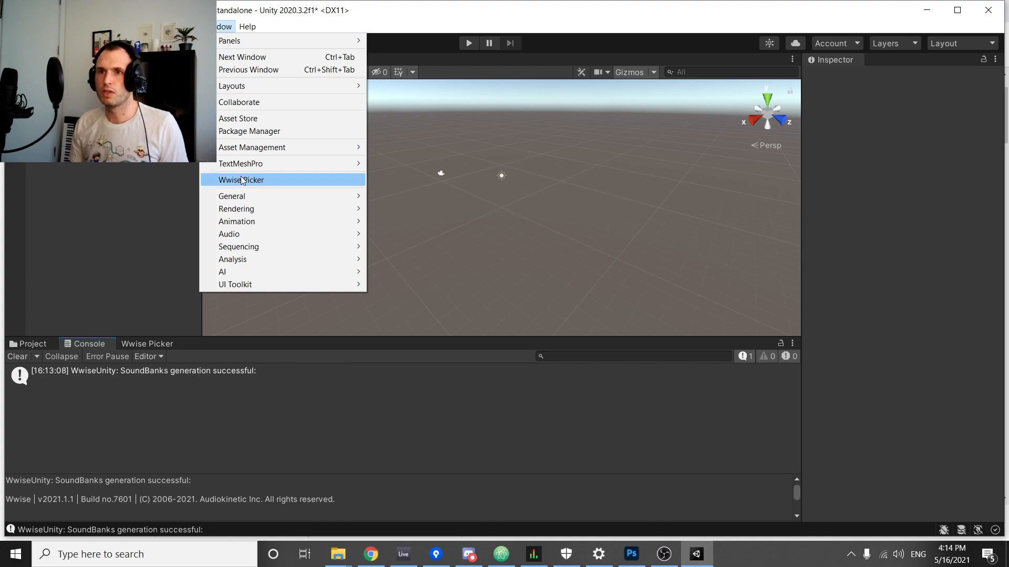
left_click(313, 181)
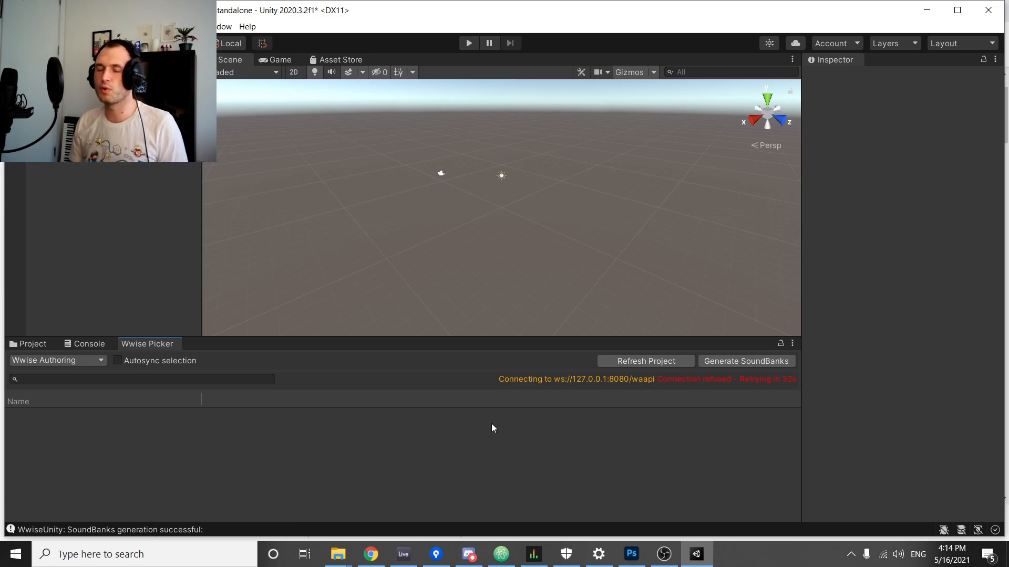
Search Windows for "wwise" and launch Wwise Launcher.
left_click(125, 559)
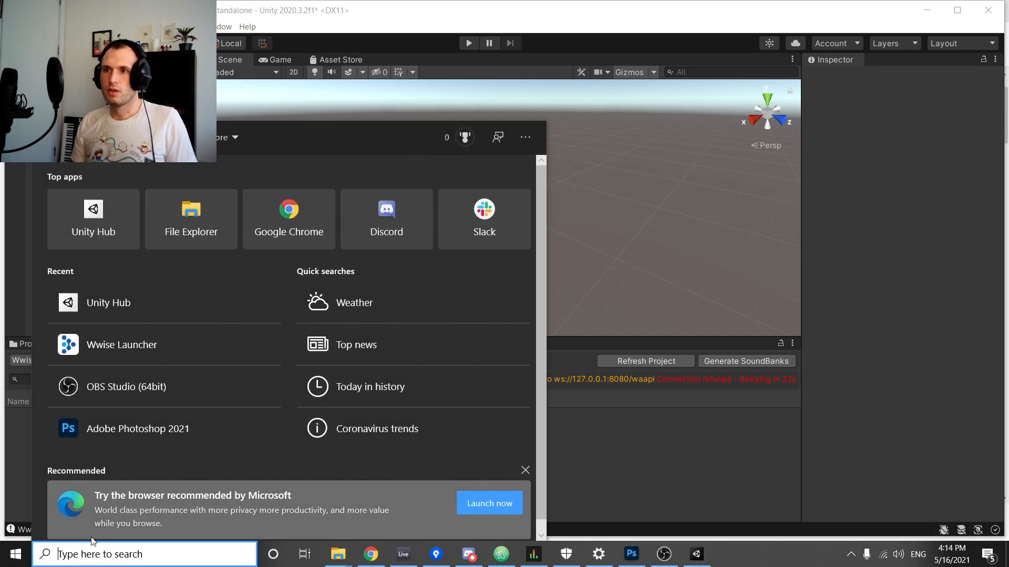
left_click(587, 487)
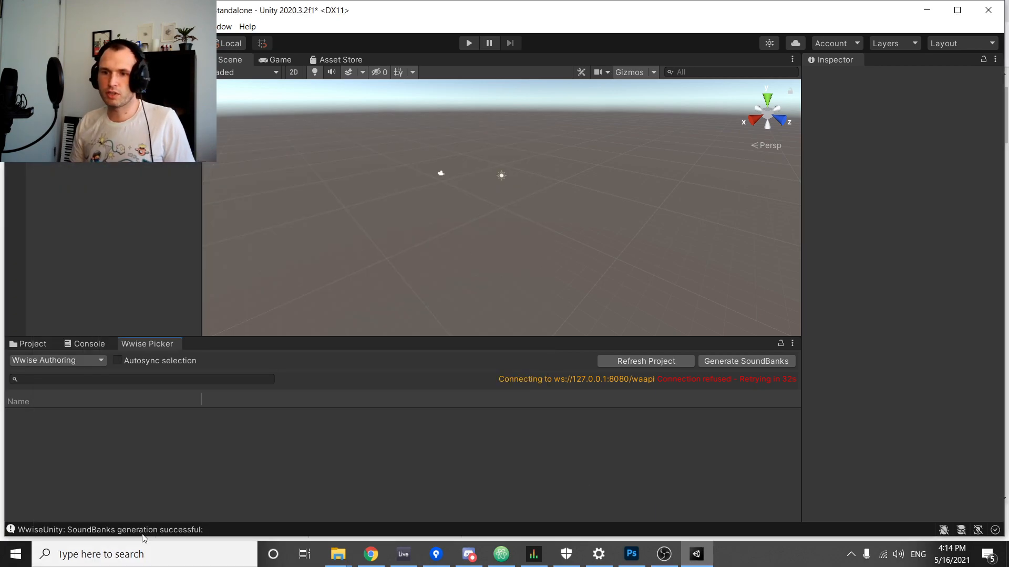
left_click(73, 559)
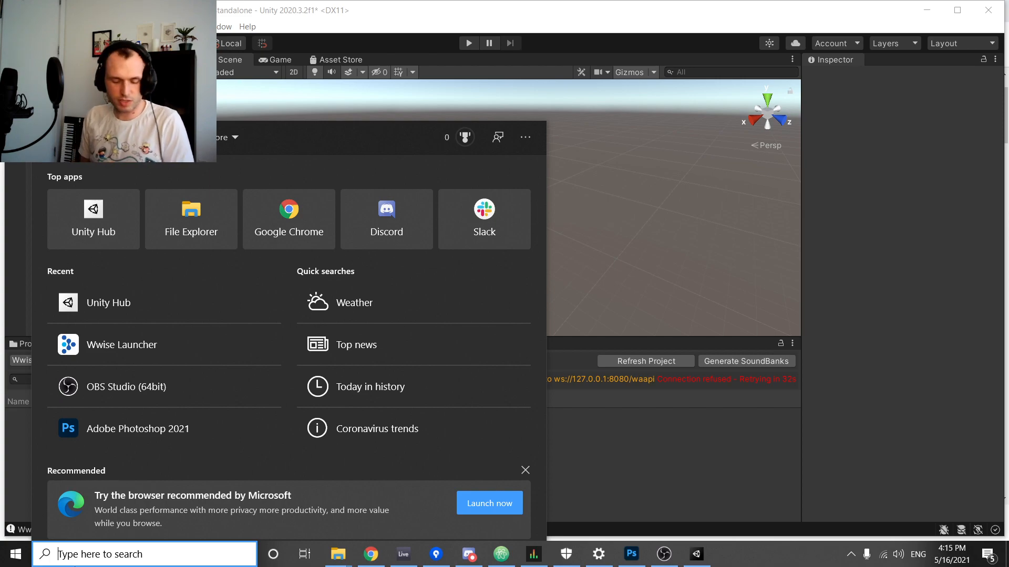
type("wwise")
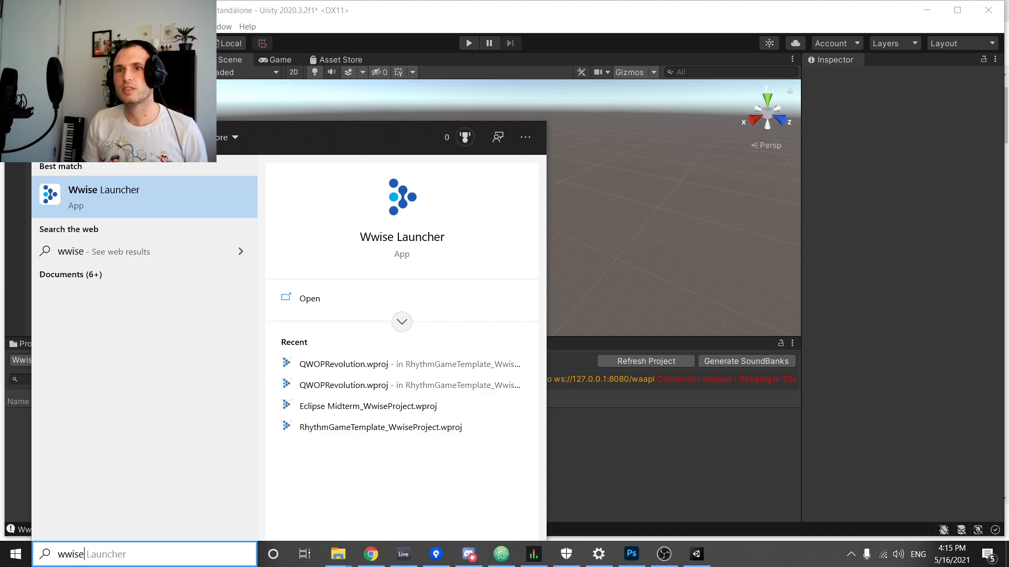
key("Return")
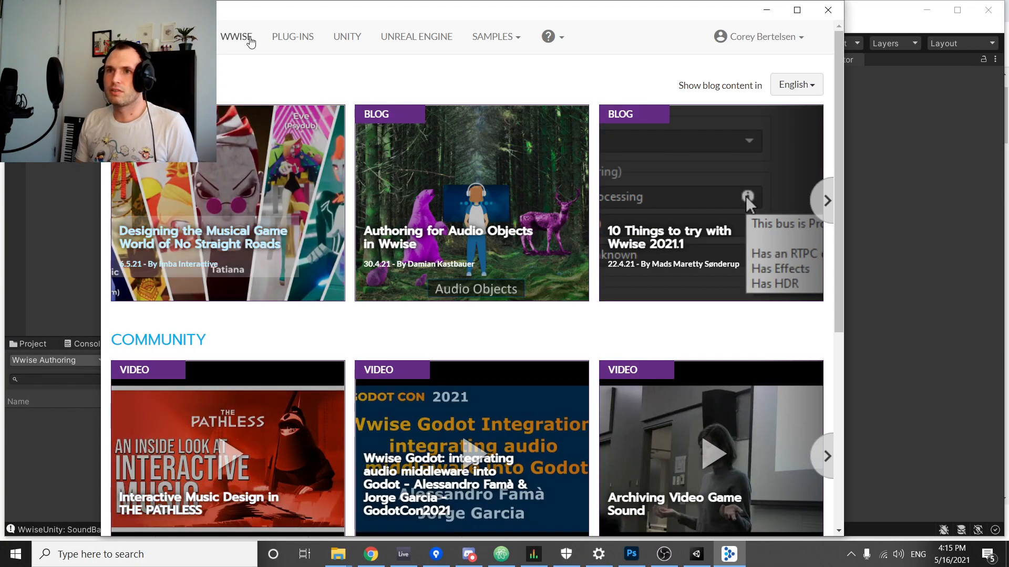
Go through the installed Wwise versions in Wwise Launcher and bring up its list of projects.
left_click(234, 36)
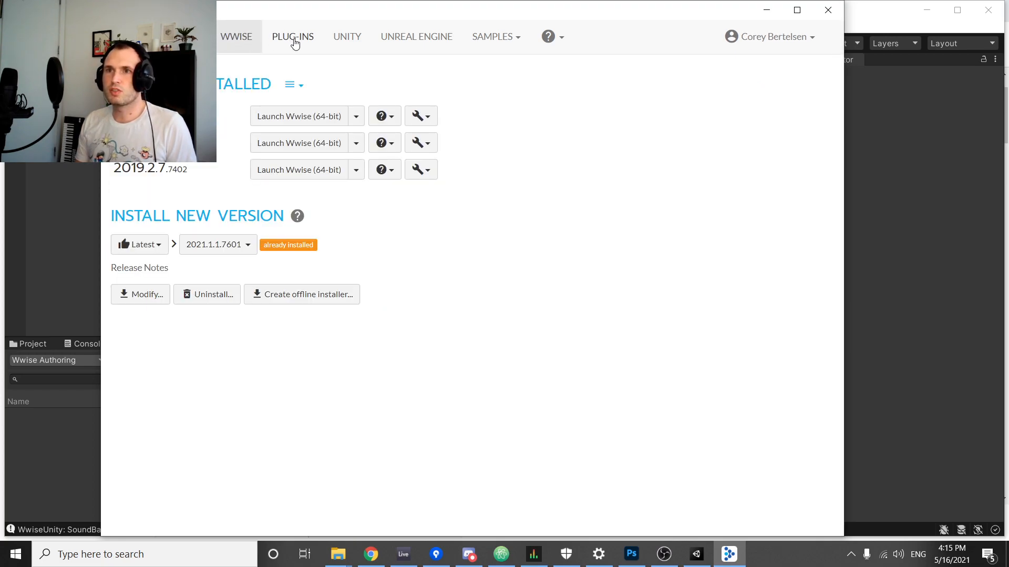
left_click(181, 37)
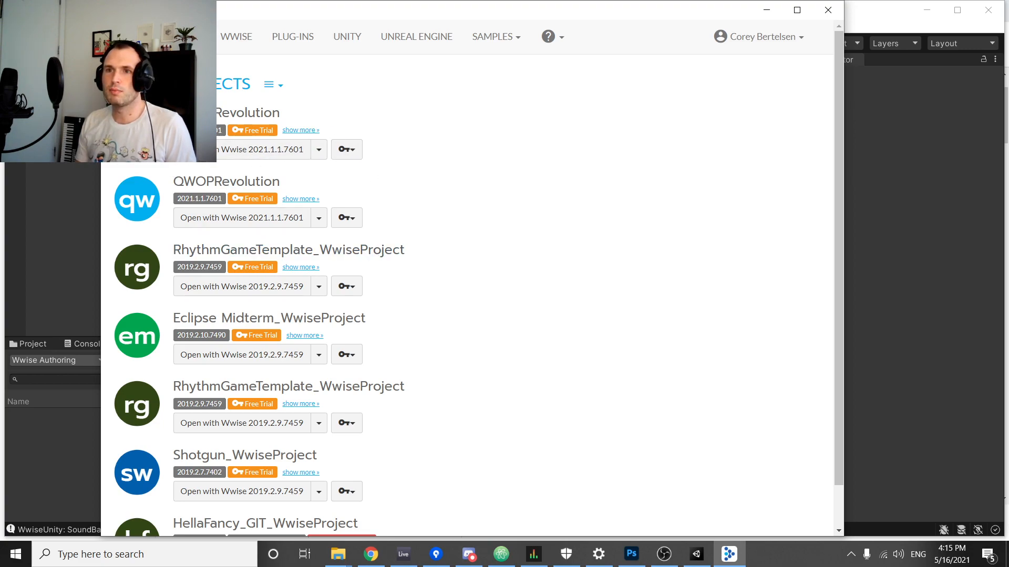
left_click(281, 85)
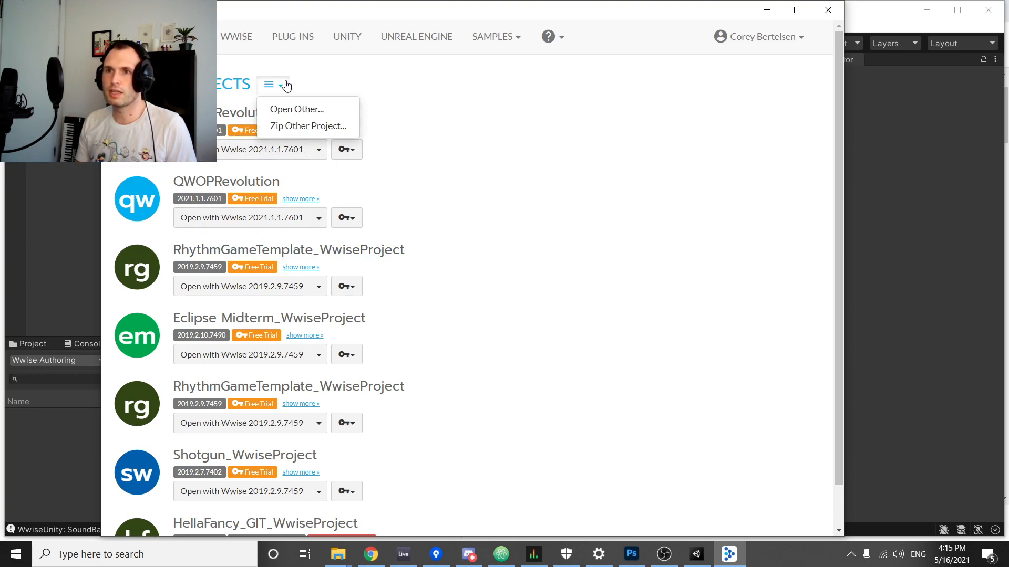
left_click(283, 110)
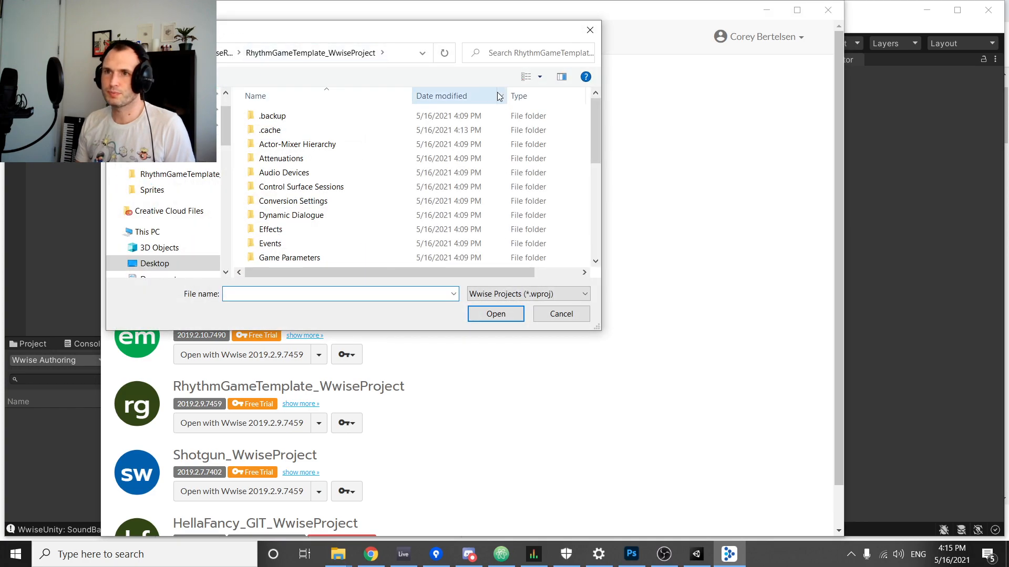
scroll(332, 133, "down", 5)
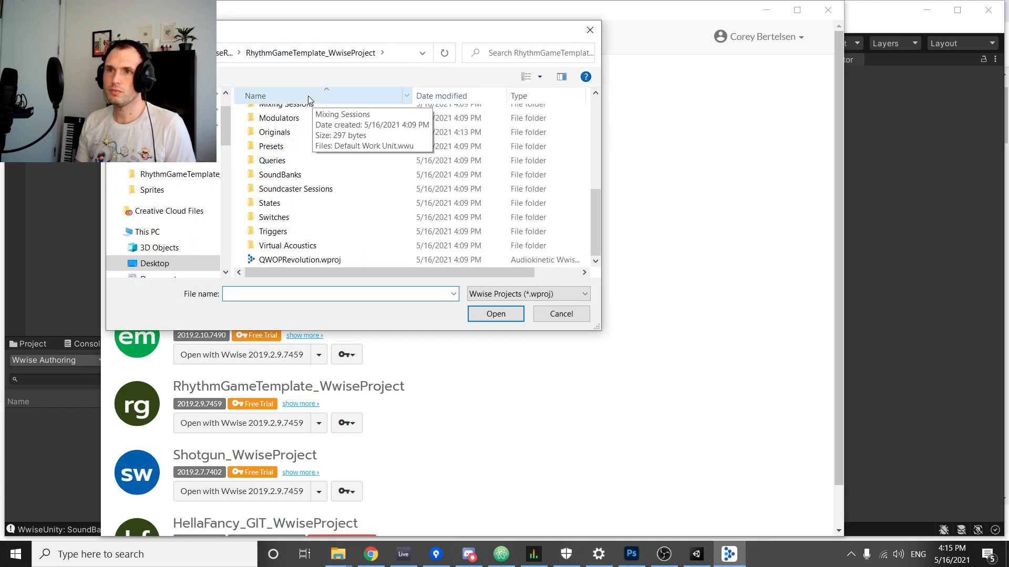
left_click(183, 53)
left_click(214, 70)
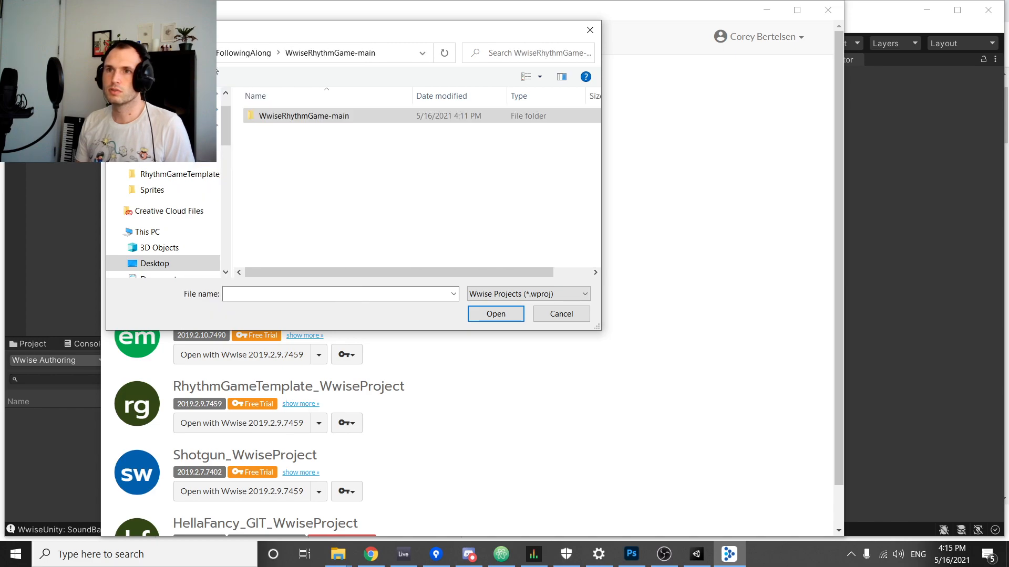
left_click(347, 121)
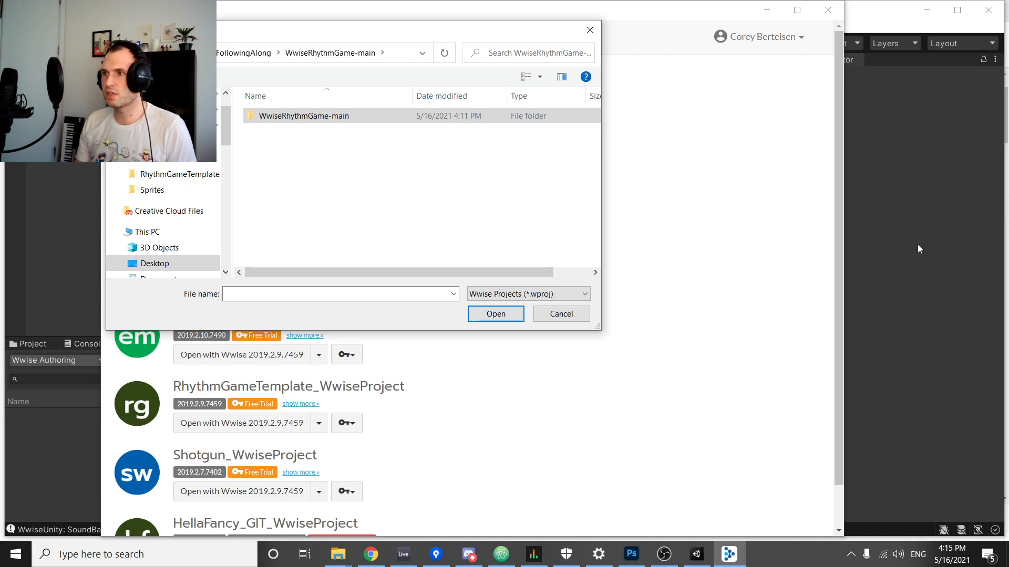
left_click(561, 314)
Return to Unity, review the Wwise Editor paths in the project settings and close the settings window.
left_click(766, 10)
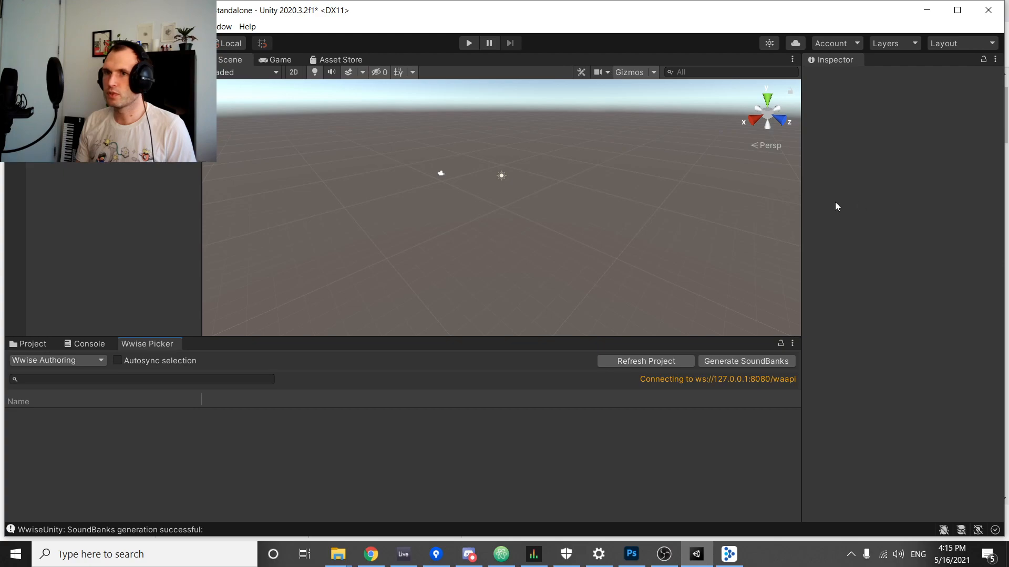
left_click(33, 26)
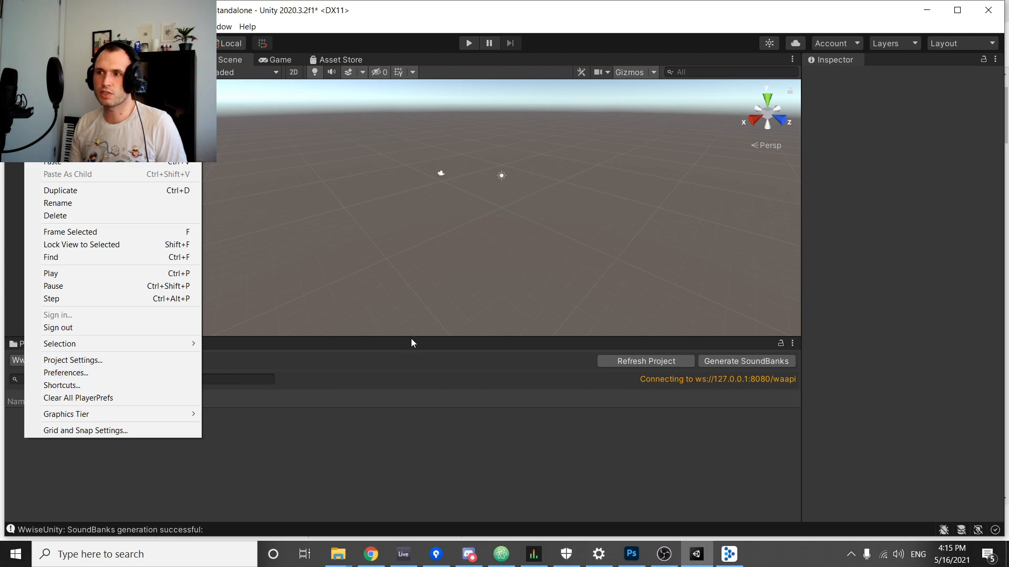
left_click(83, 361)
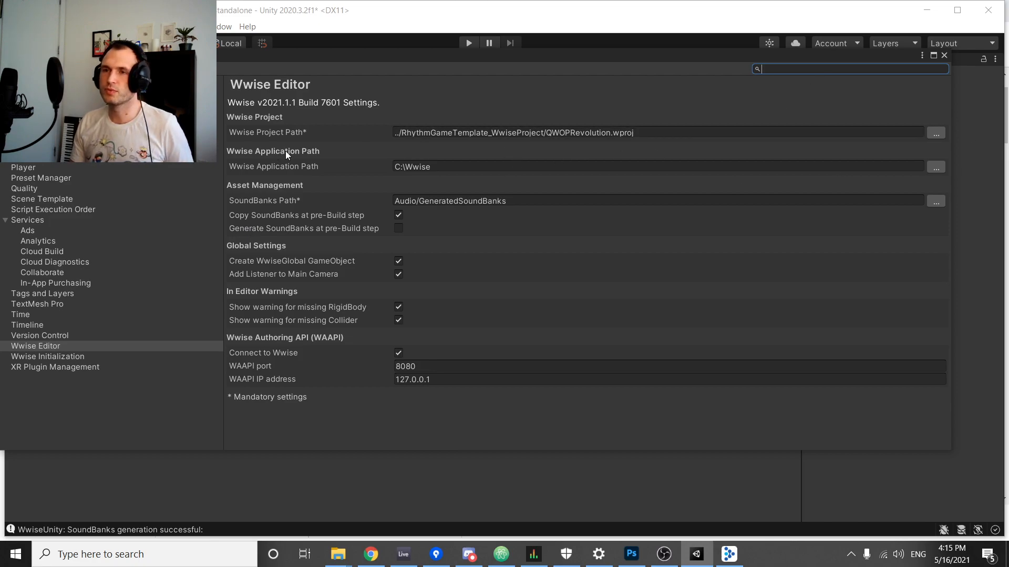
left_click_drag(778, 58, 828, 67)
left_click(995, 65)
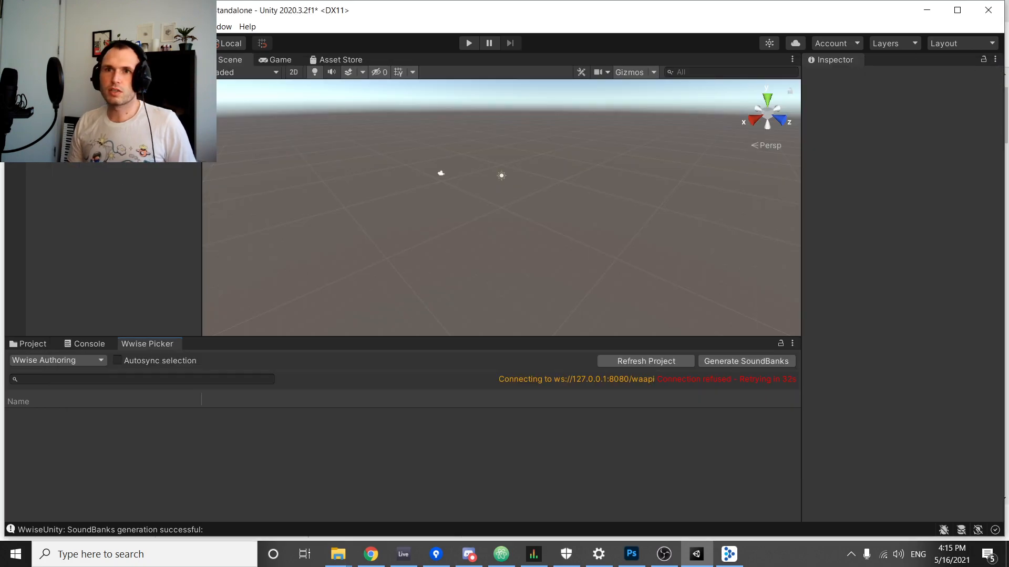
Set the Wwise Project Path to QWOPRevolution.wproj from the RhythmGameTemplate_WwiseProject folder under Desktop/BBCFollowingAlong and close the project settings.
left_click(33, 26)
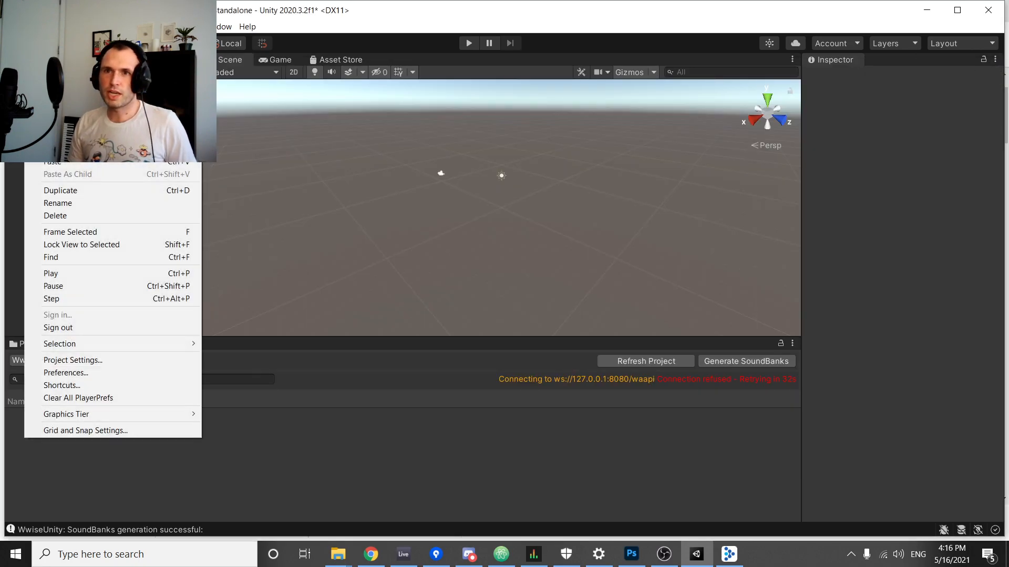
left_click(128, 360)
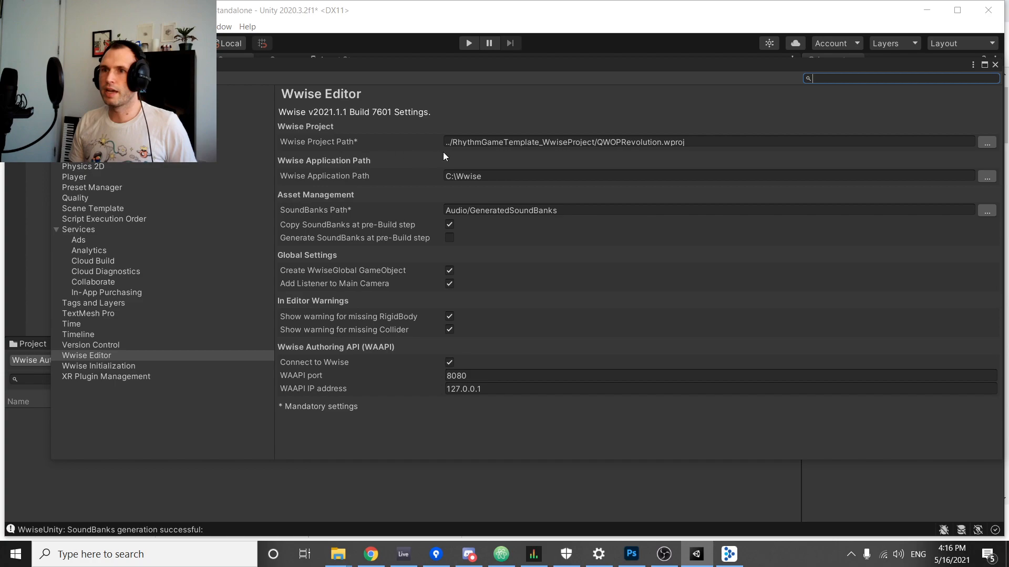
left_click(986, 143)
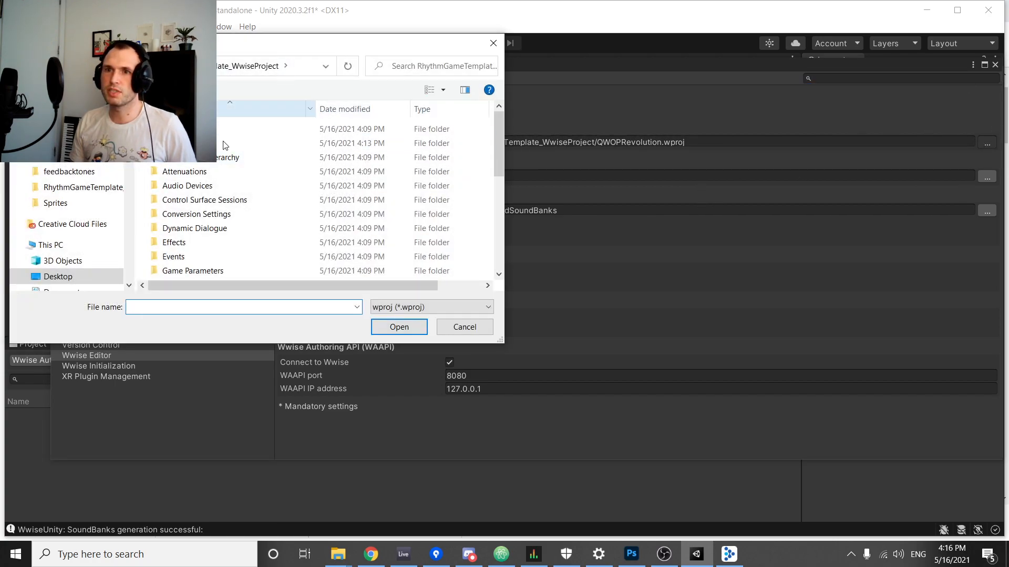
scroll(71, 261, "down", 1)
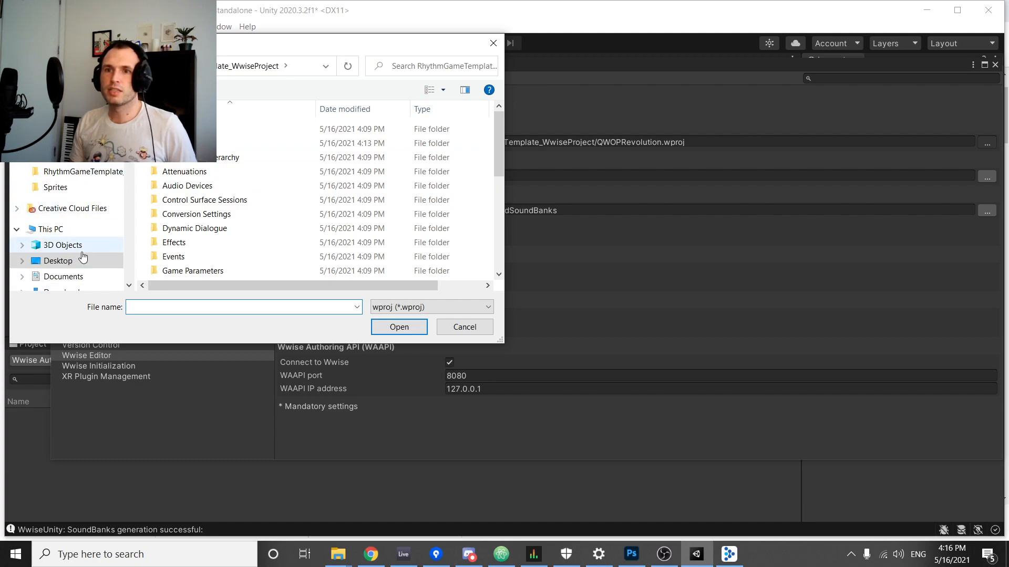
left_click(75, 261)
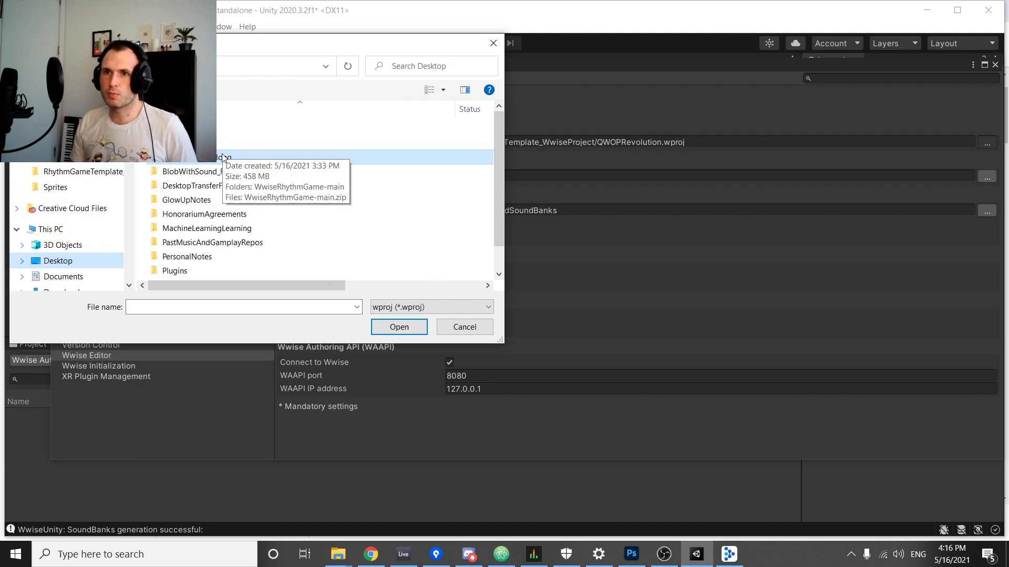
double_click(193, 162)
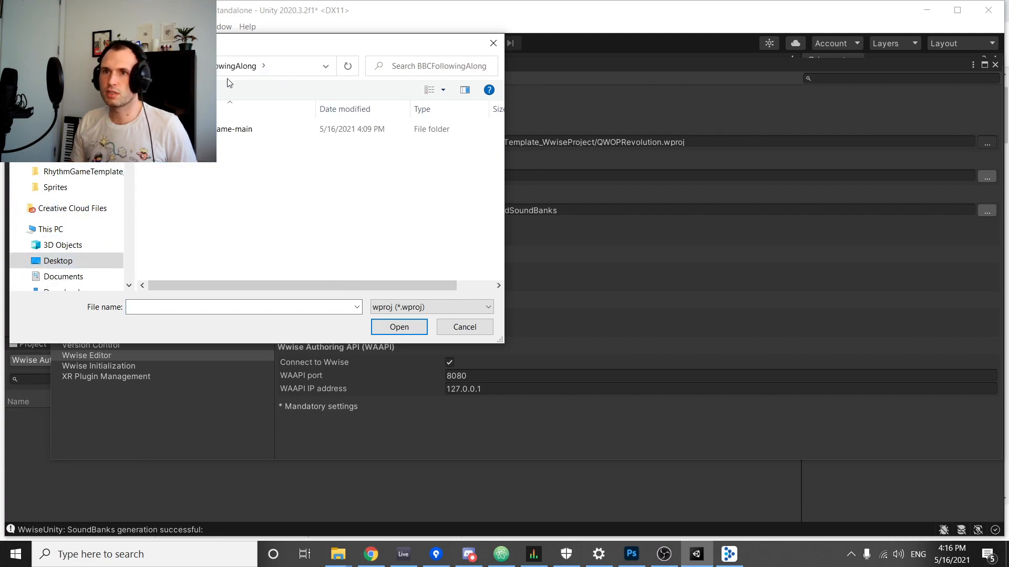
double_click(218, 131)
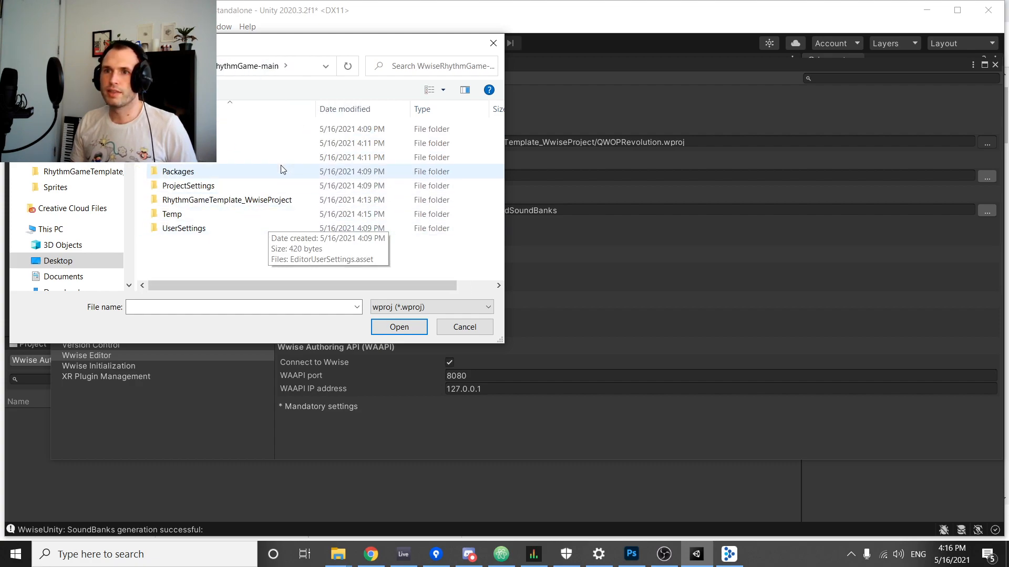
double_click(307, 200)
scroll(264, 183, "down", 3)
scroll(265, 183, "down", 2)
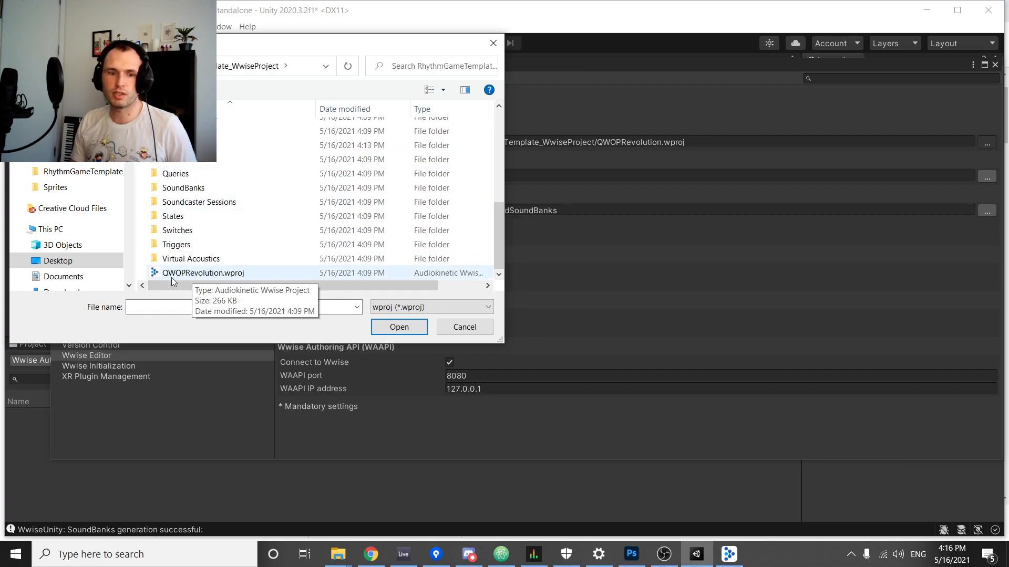
left_click(200, 272)
left_click(398, 326)
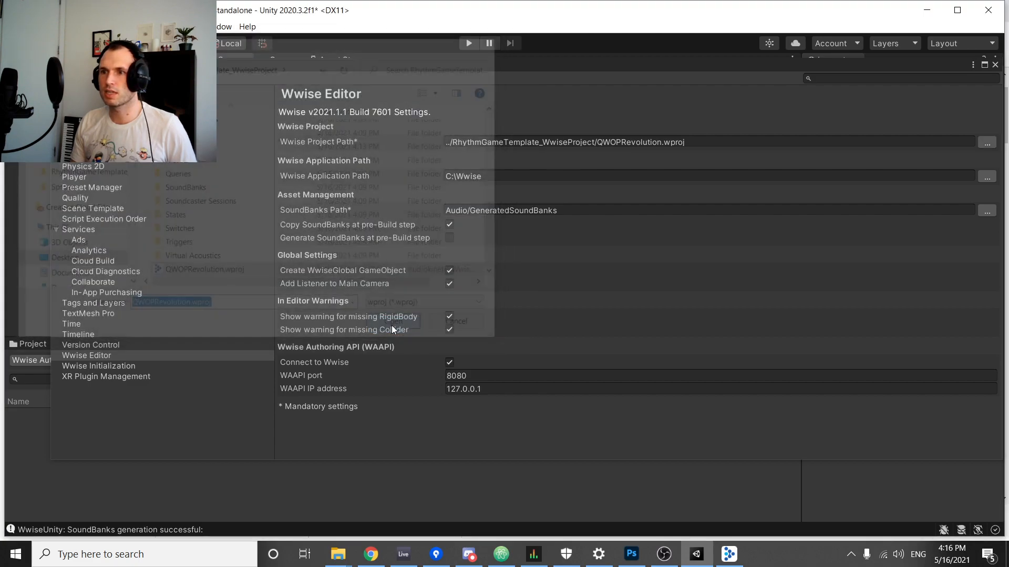
left_click(995, 65)
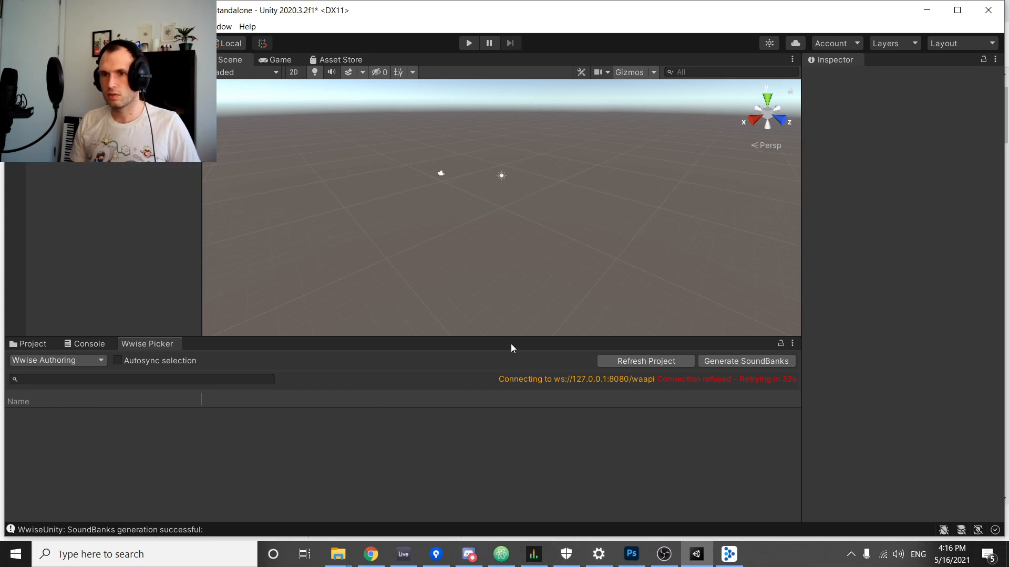
Check the Console and the Project files, then generate the SoundBanks again from the Wwise Picker.
left_click(79, 344)
left_click(31, 344)
left_click(147, 344)
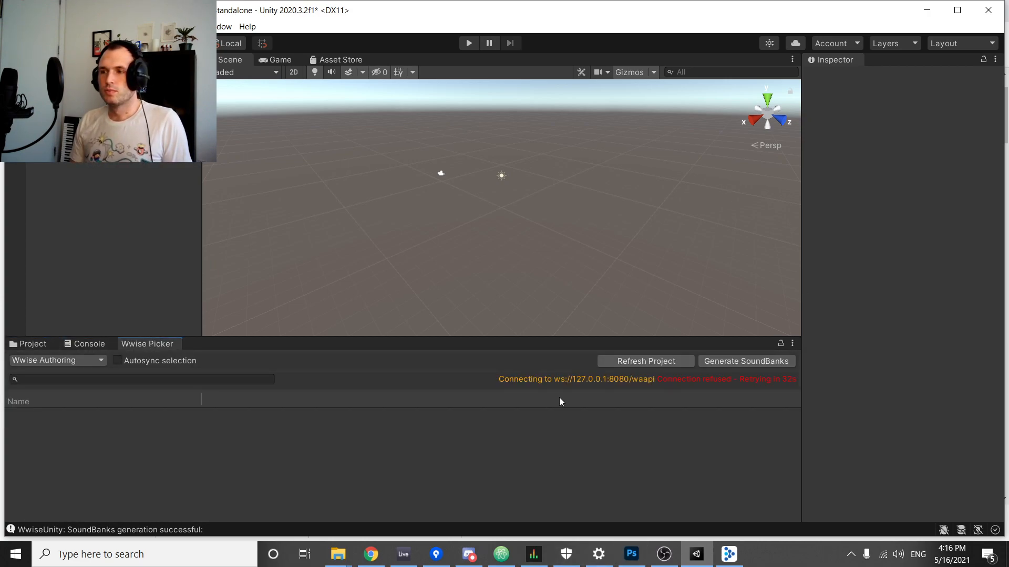
left_click(761, 361)
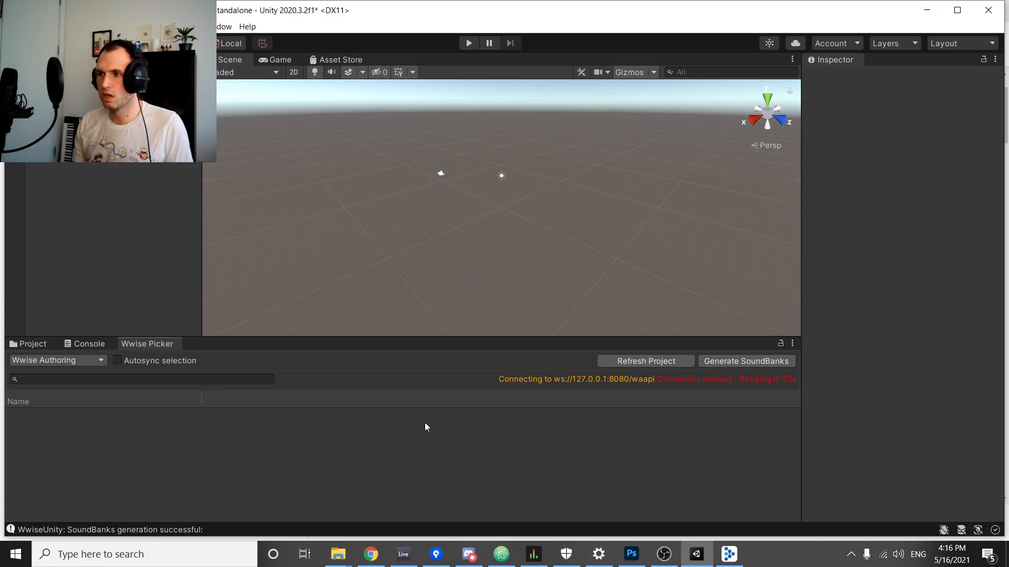
Open the first QWOPRevolution project with Wwise 2021.1.1.7601 from Wwise Launcher, check the Wwise Picker connection in Unity and minimize Wwise.
left_click(729, 554)
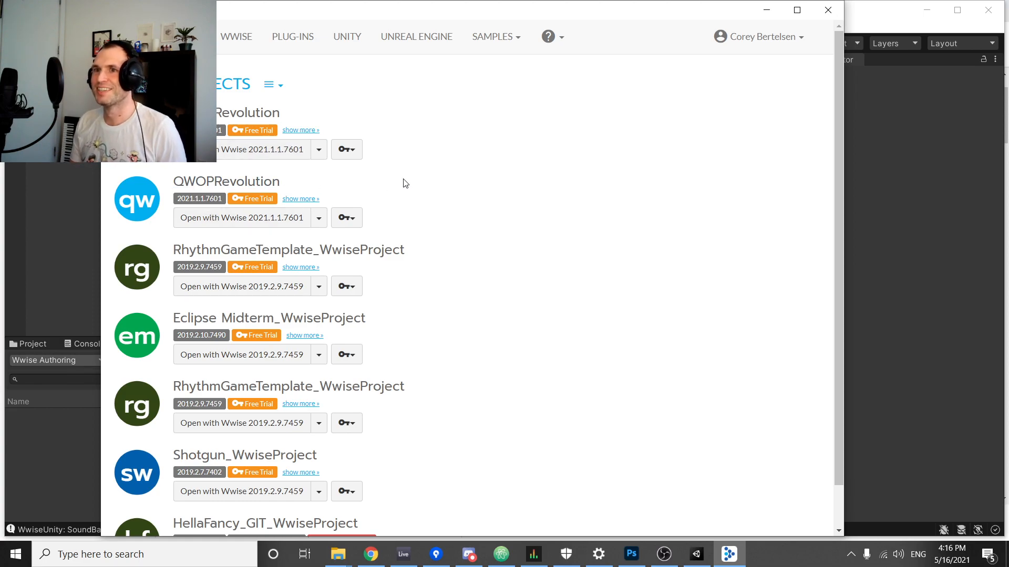
left_click(259, 150)
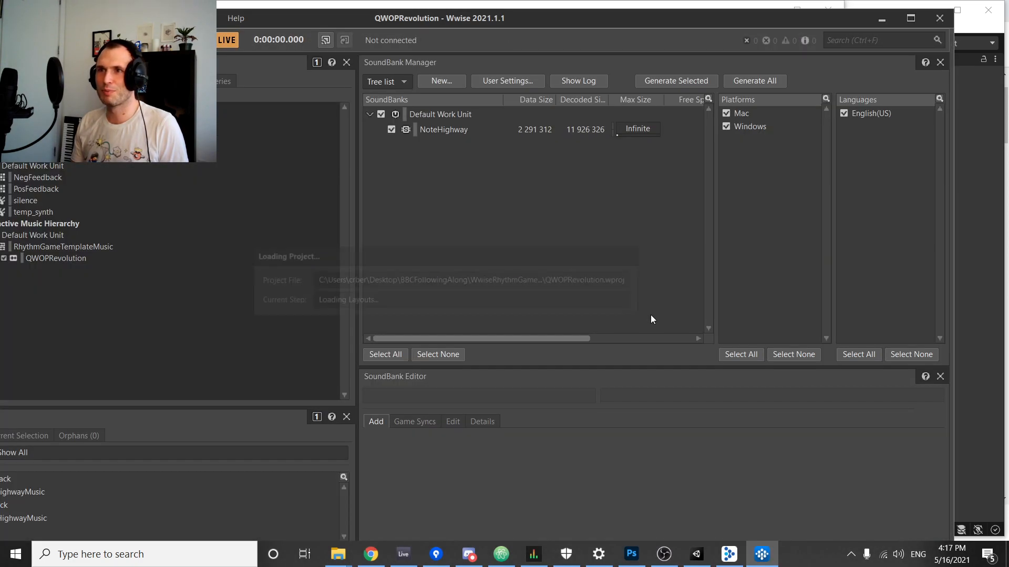
left_click_drag(576, 20, 630, 408)
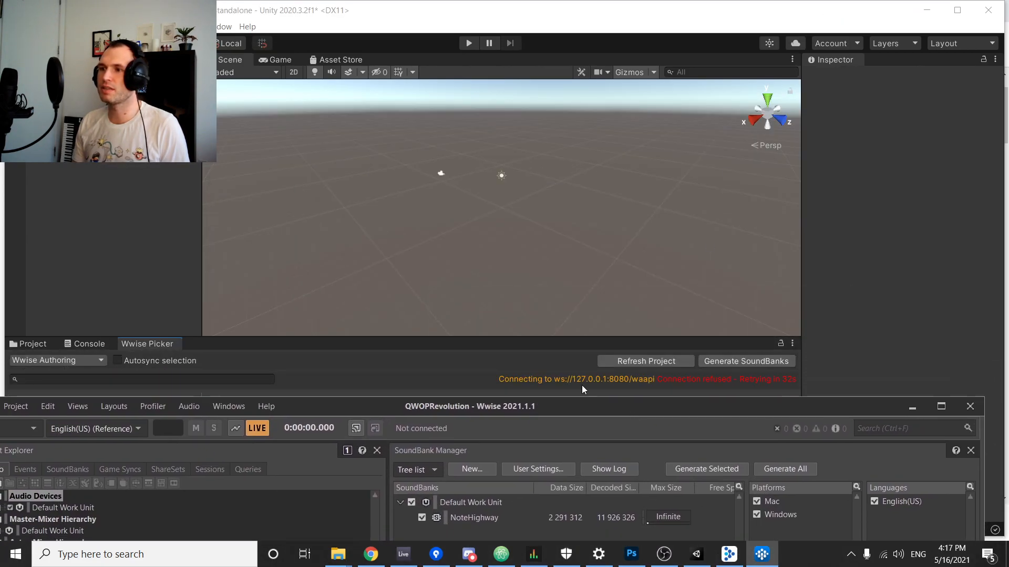
left_click_drag(808, 410, 799, 72)
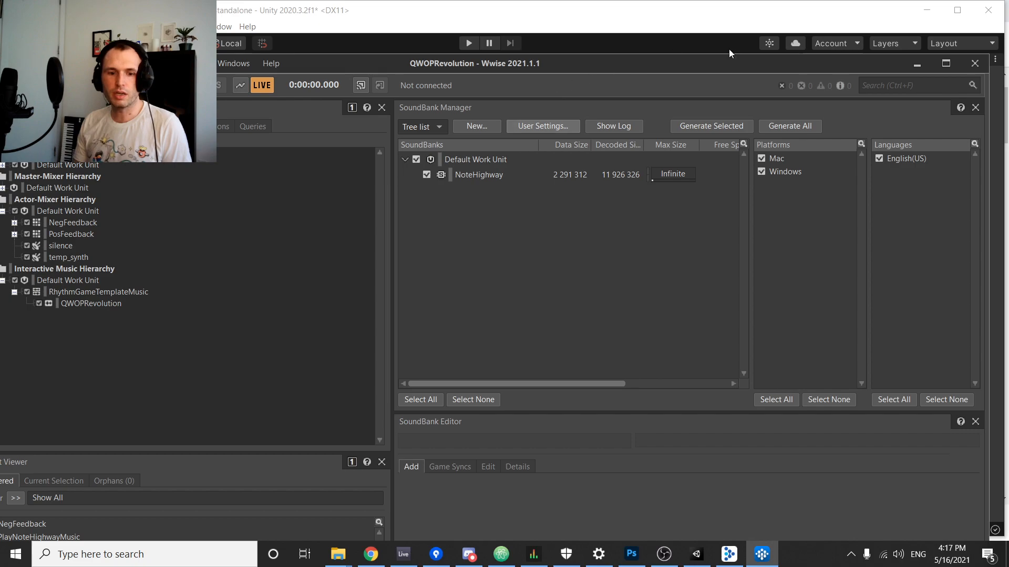
left_click(918, 66)
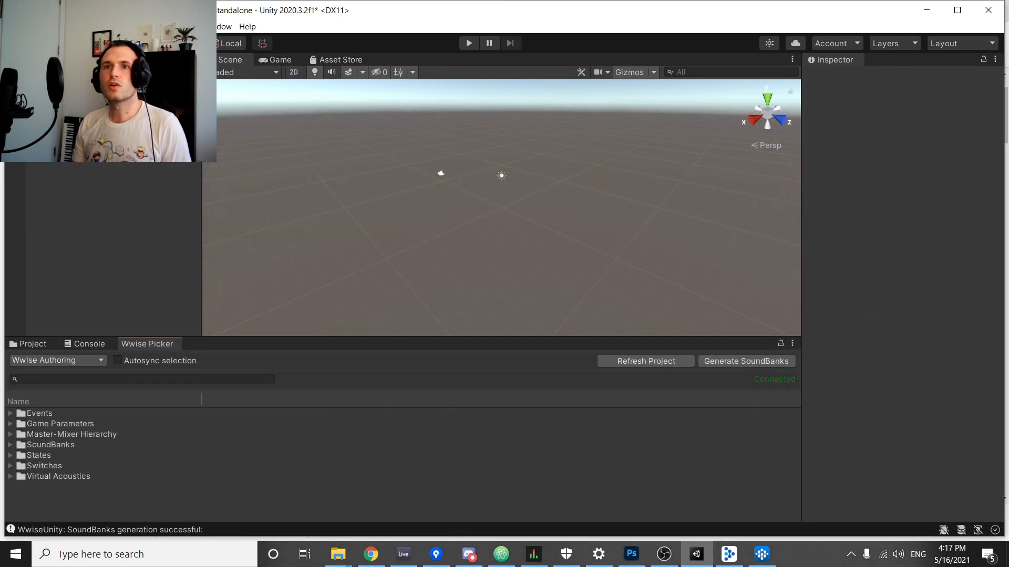
Reselect the C:\Wwise folder as the Wwise Application Path in the Wwise Editor project settings.
left_click(59, 26)
mouse_move(34, 26)
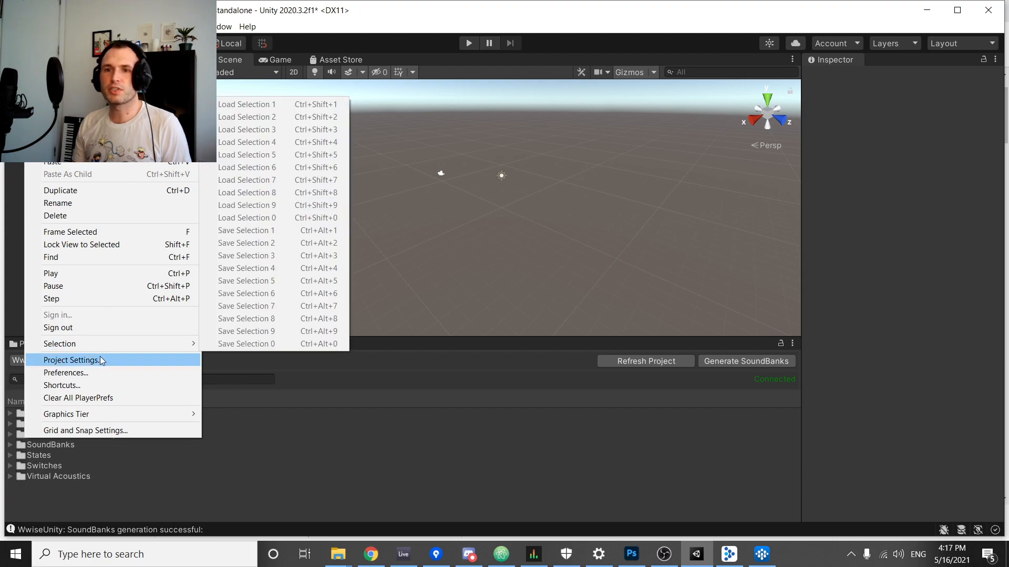
left_click(100, 359)
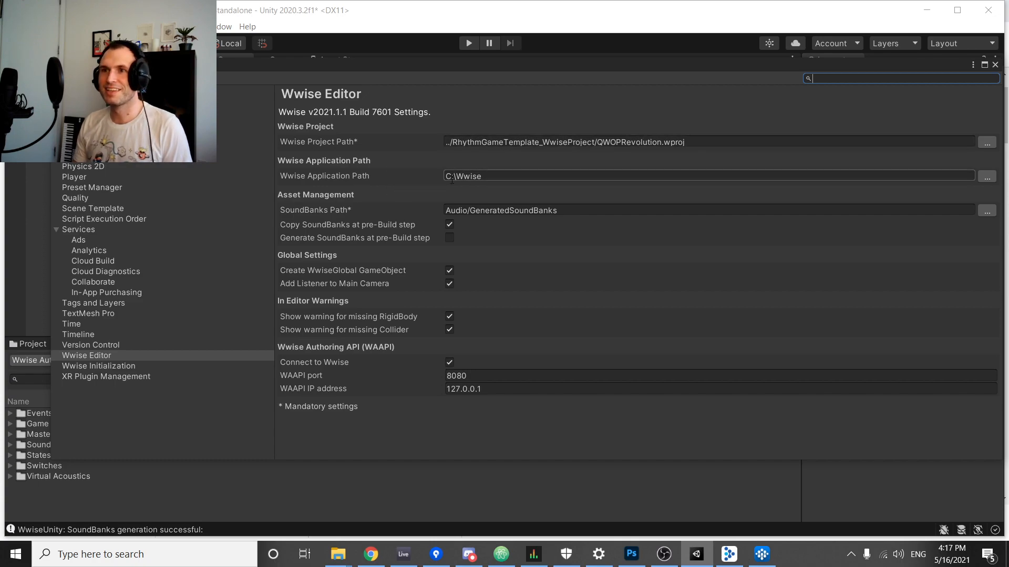
left_click(986, 177)
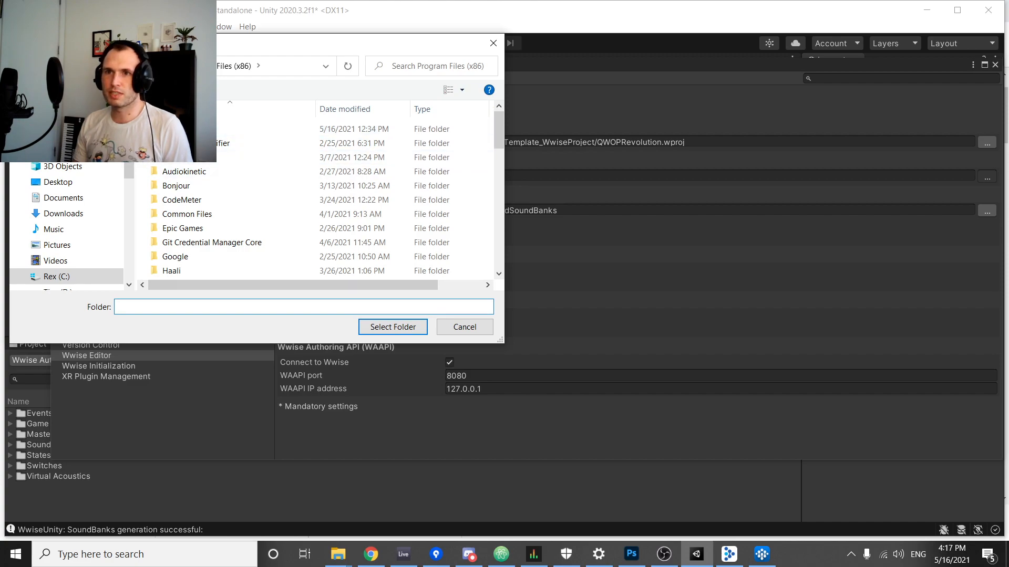
left_click(157, 66)
scroll(232, 258, "down", 2)
double_click(200, 273)
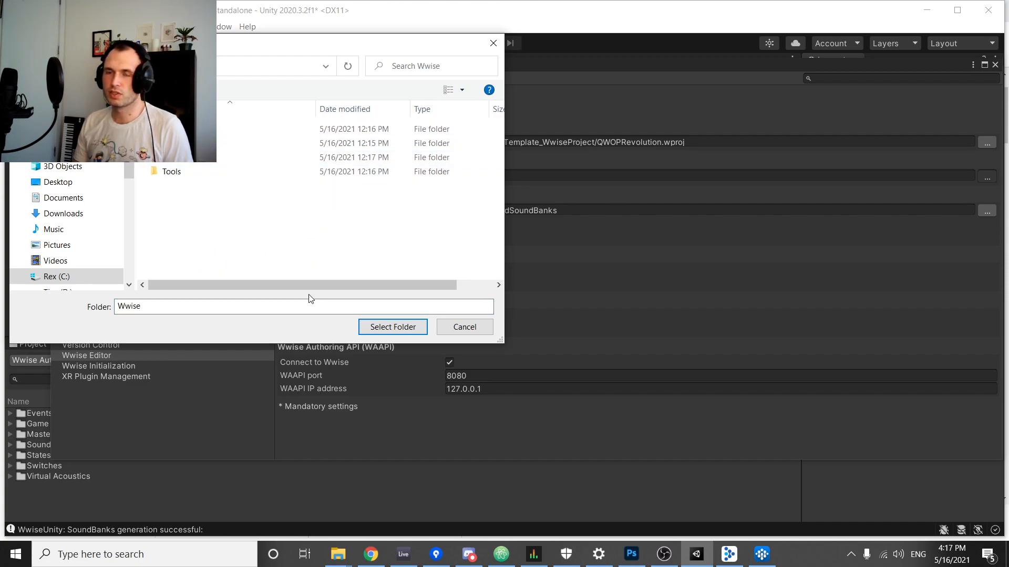
left_click(411, 327)
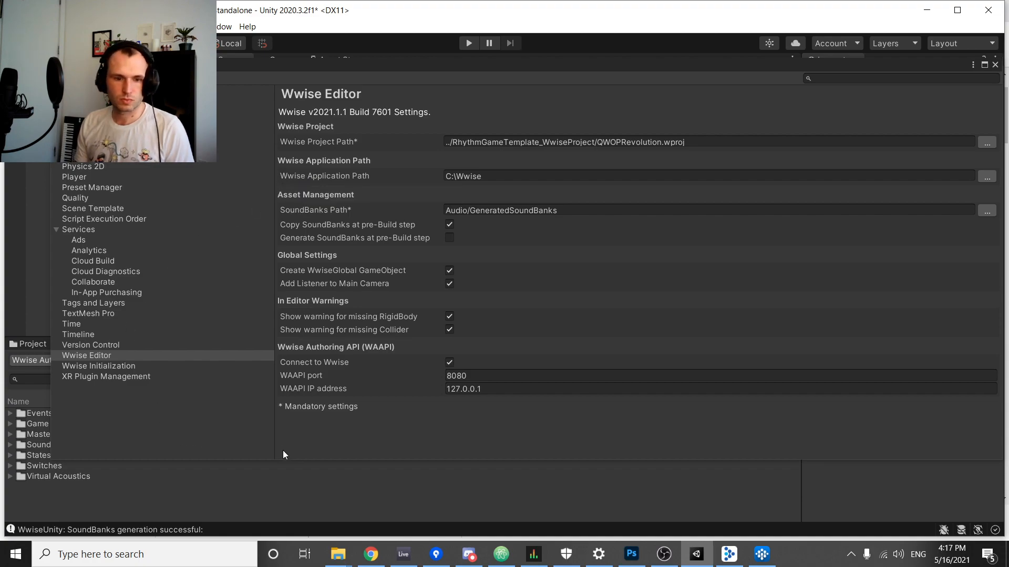
left_click(988, 178)
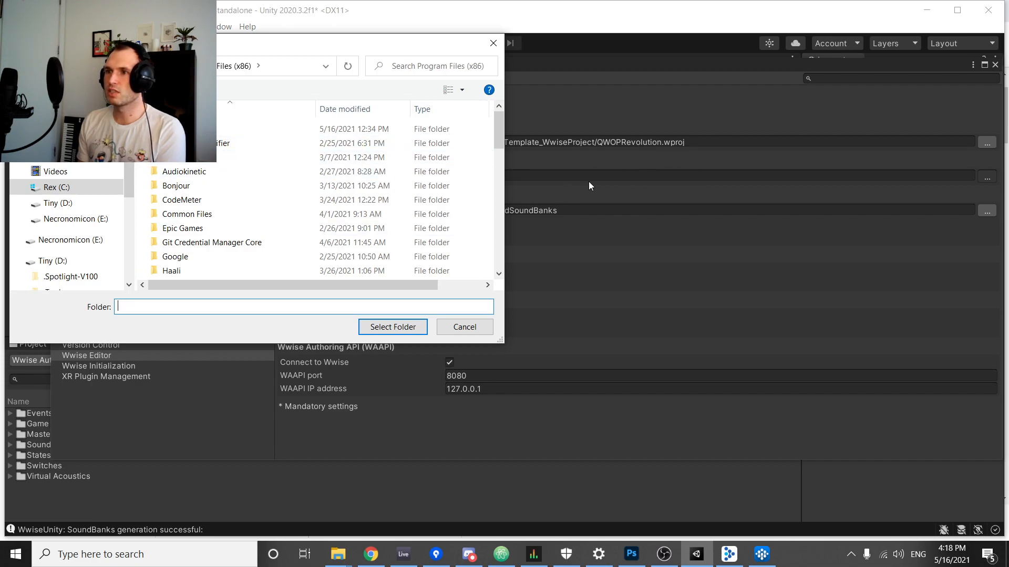
left_click(494, 43)
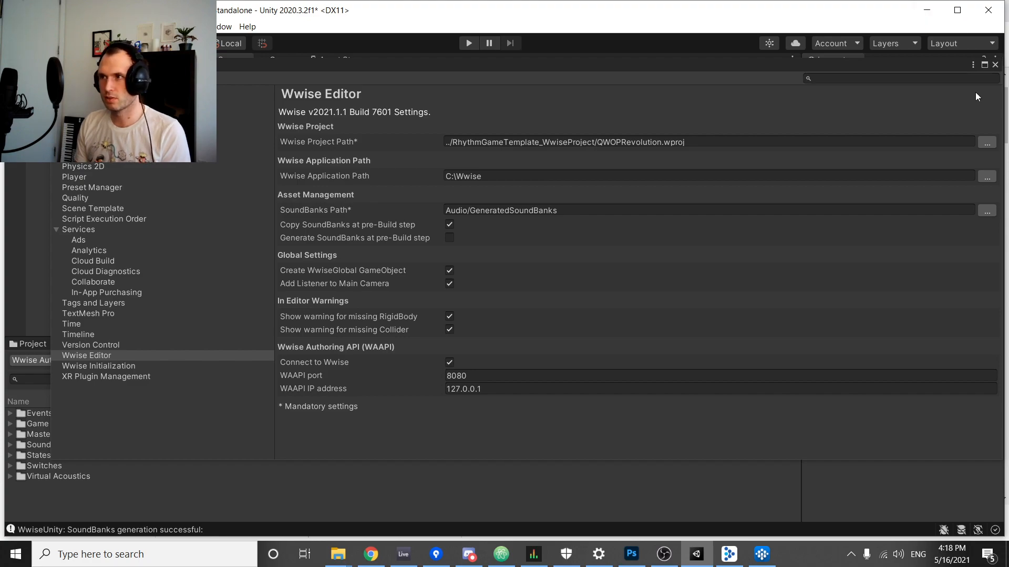
Close the project settings, check the open QWOPRevolution project in Wwise and view the Console messages in Unity.
left_click(995, 65)
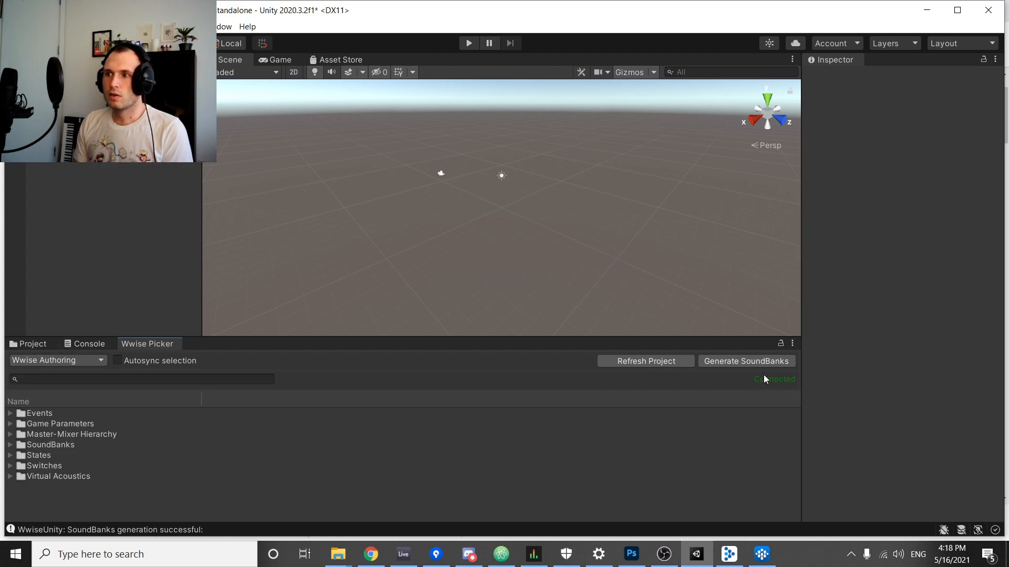
left_click(761, 554)
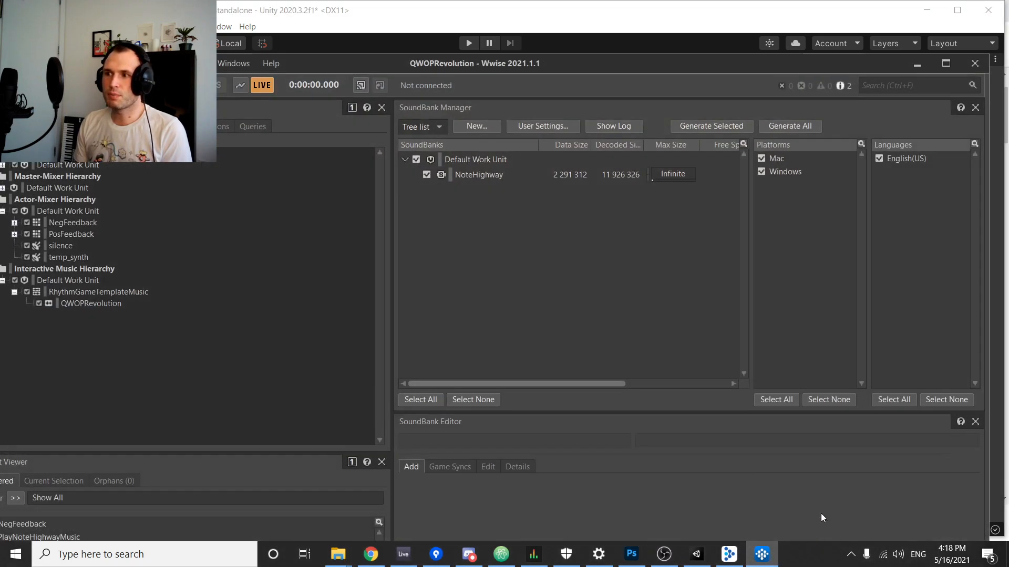
left_click(917, 63)
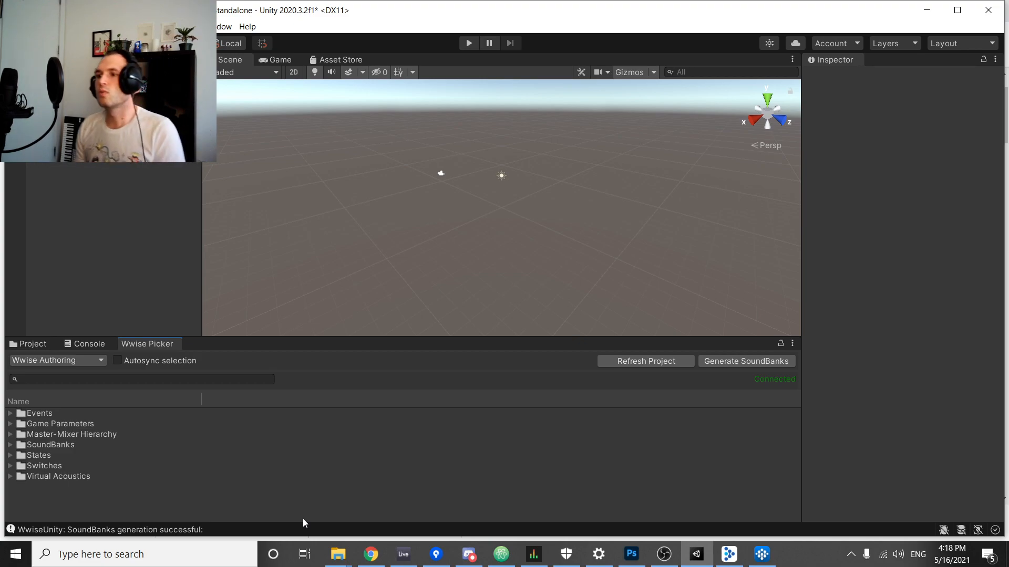
left_click(762, 554)
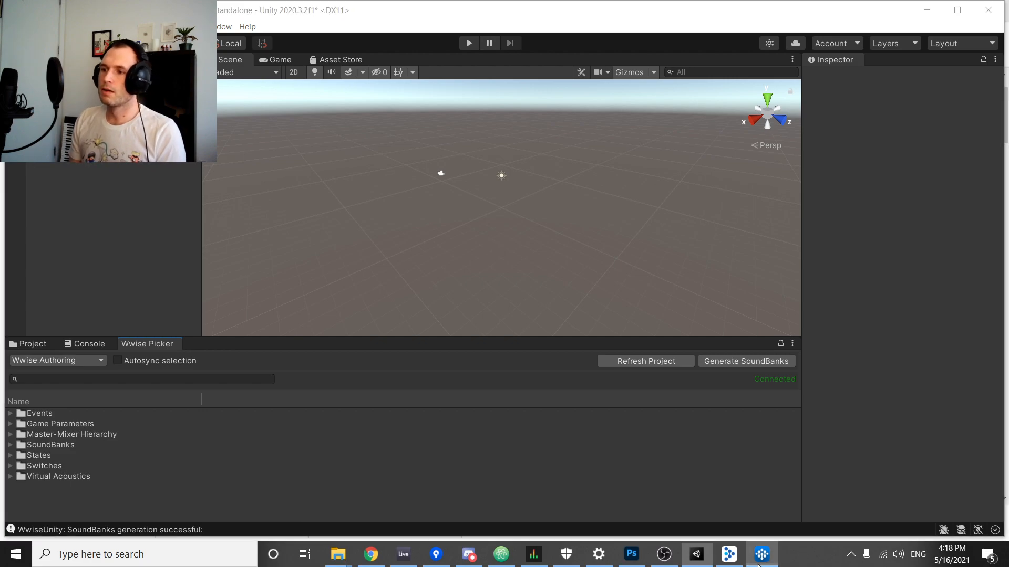
left_click(916, 64)
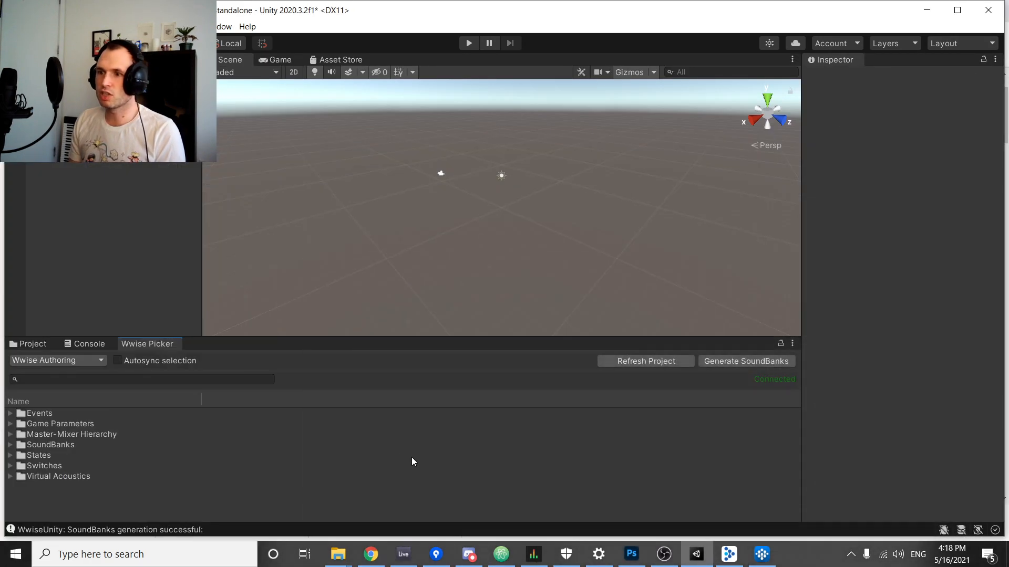
left_click(77, 345)
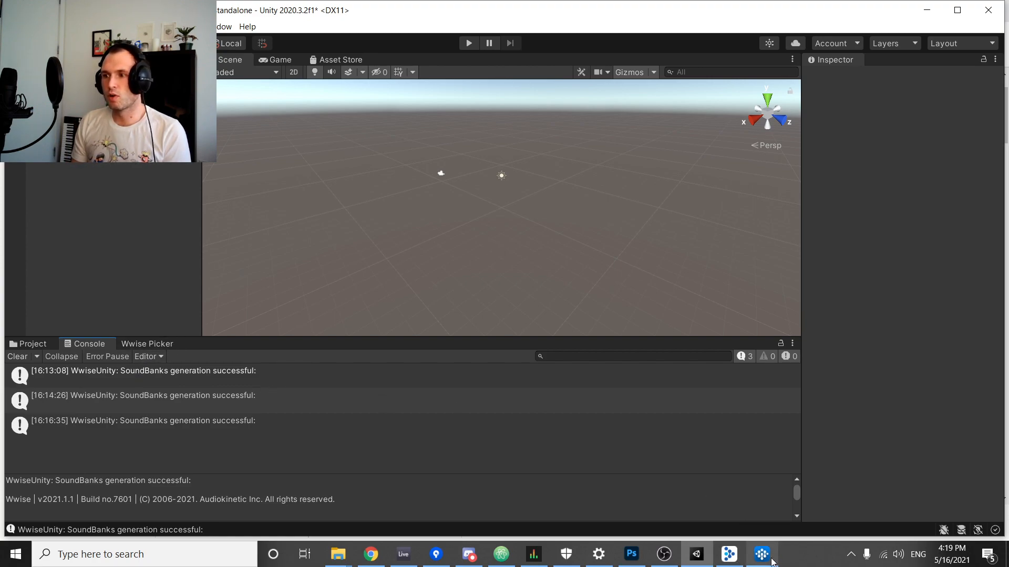
Switch to Wwise, move its window fully into view and show the SoundBank layout.
mouse_move(771, 558)
mouse_move(738, 561)
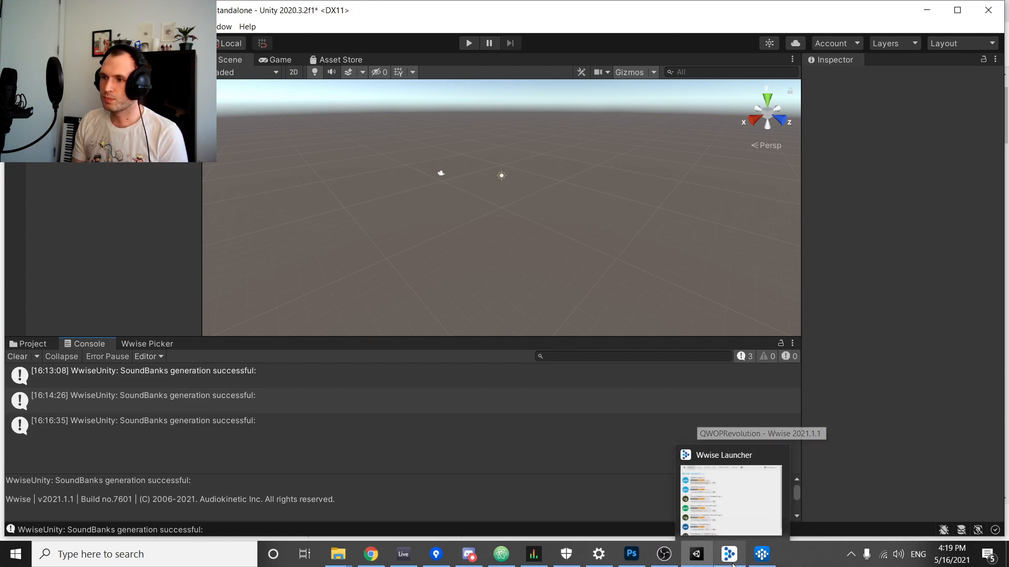
left_click(762, 554)
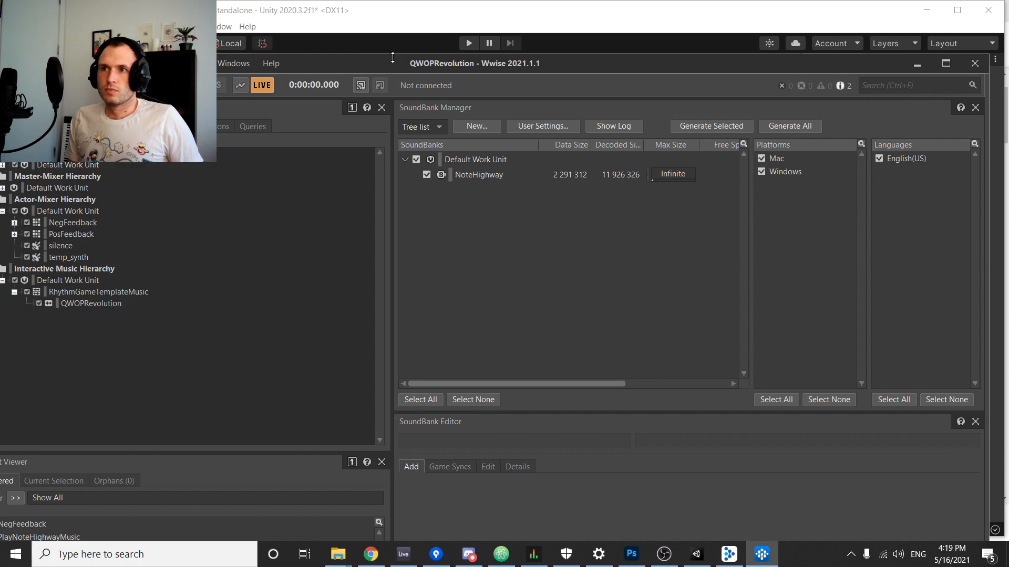
left_click_drag(390, 64, 421, 58)
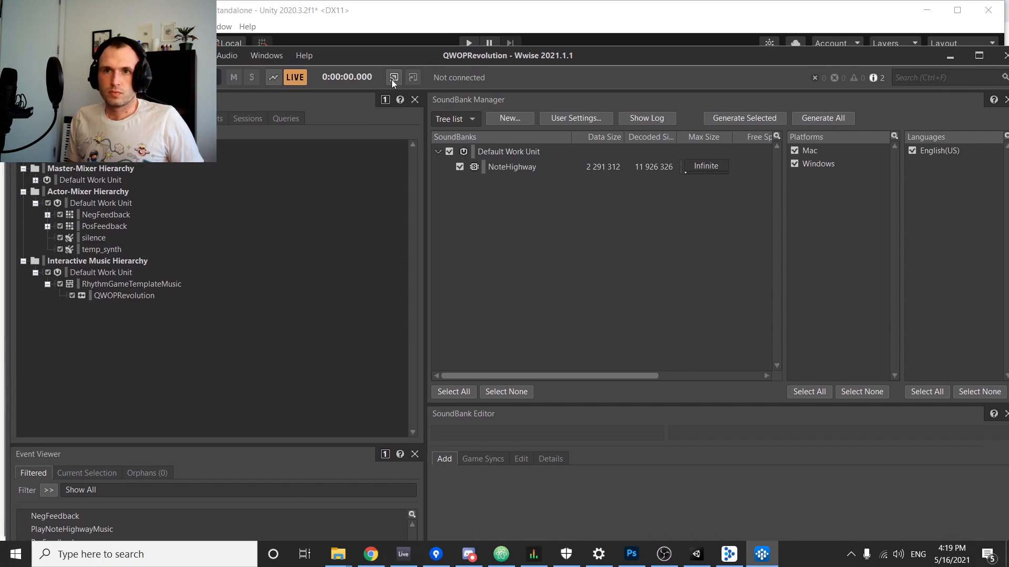
left_click(53, 56)
left_click(54, 56)
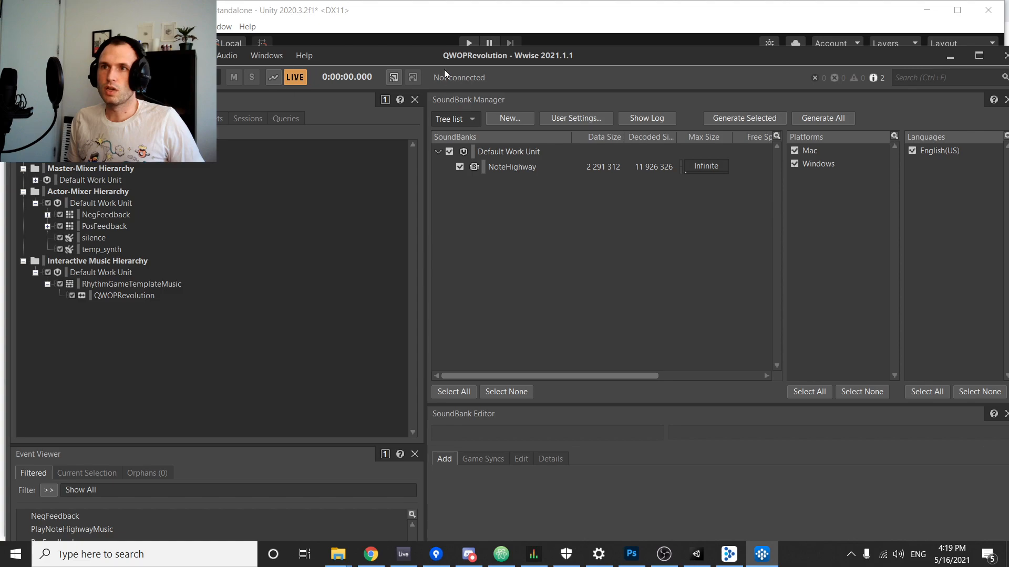
left_click_drag(387, 55, 376, 22)
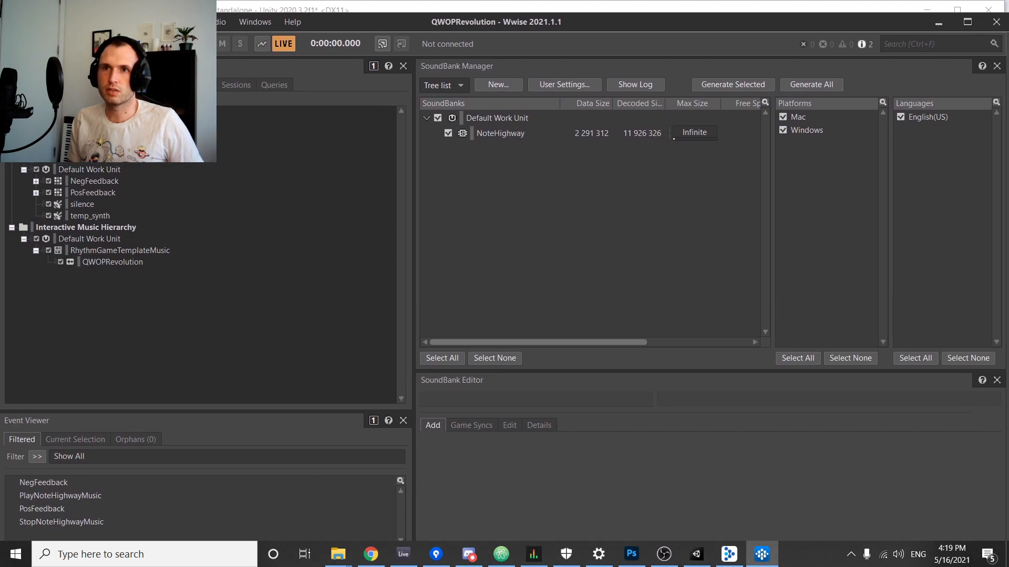
left_click(140, 22)
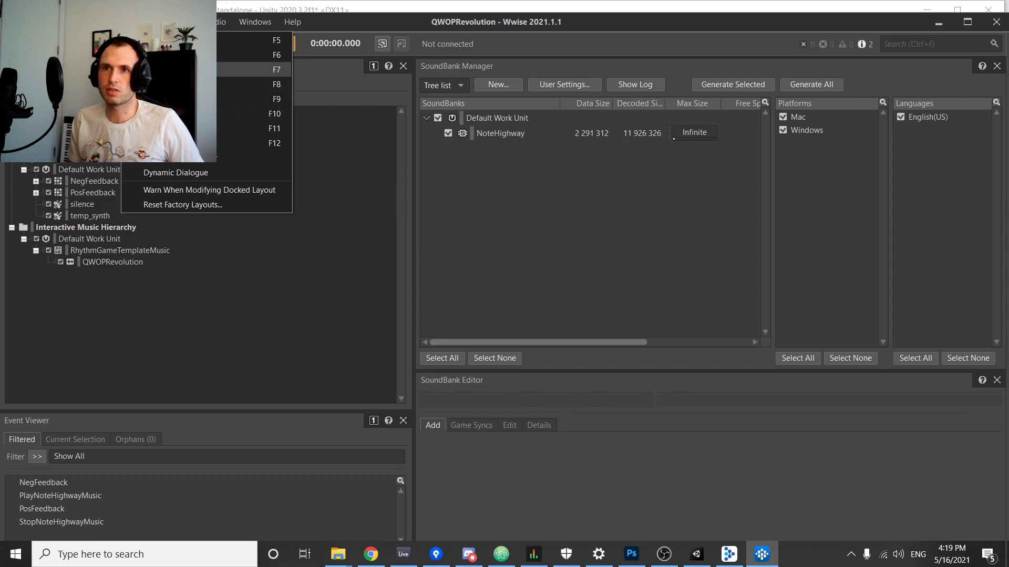
left_click(168, 70)
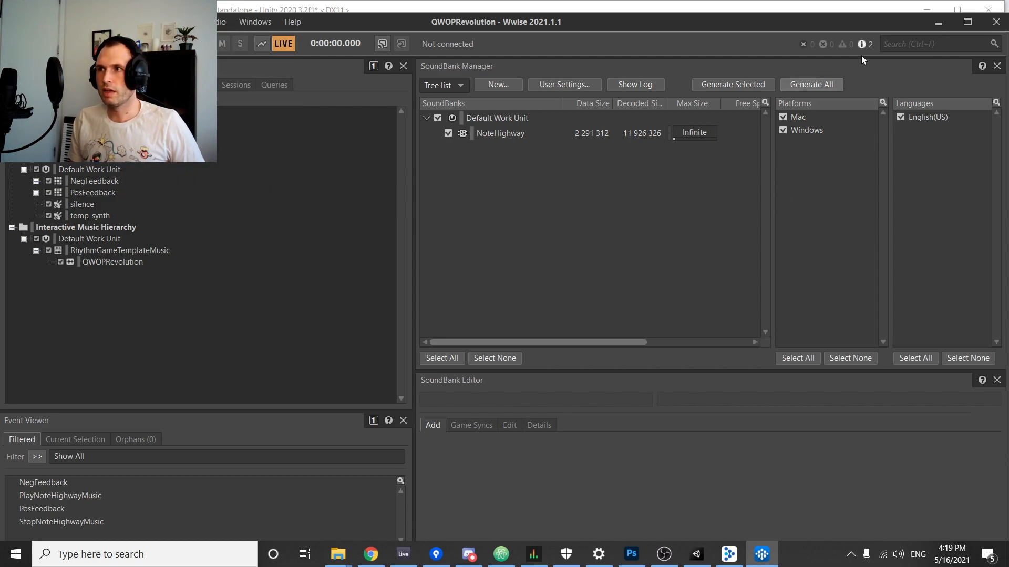
Generate all SoundBanks for Mac and Windows, review the generation log, close the report and minimize Wwise.
left_click(827, 84)
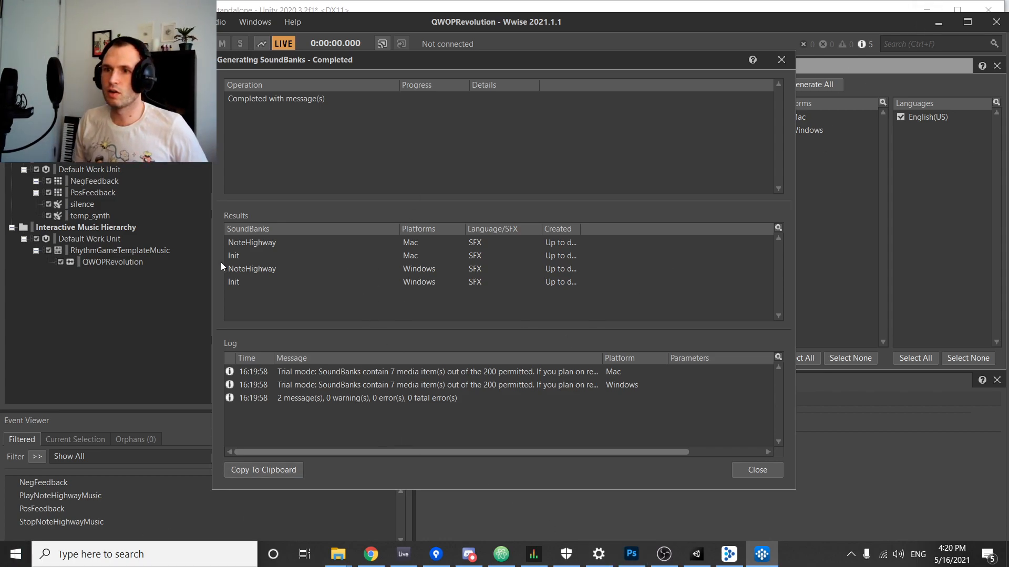
left_click(344, 397)
left_click(350, 384)
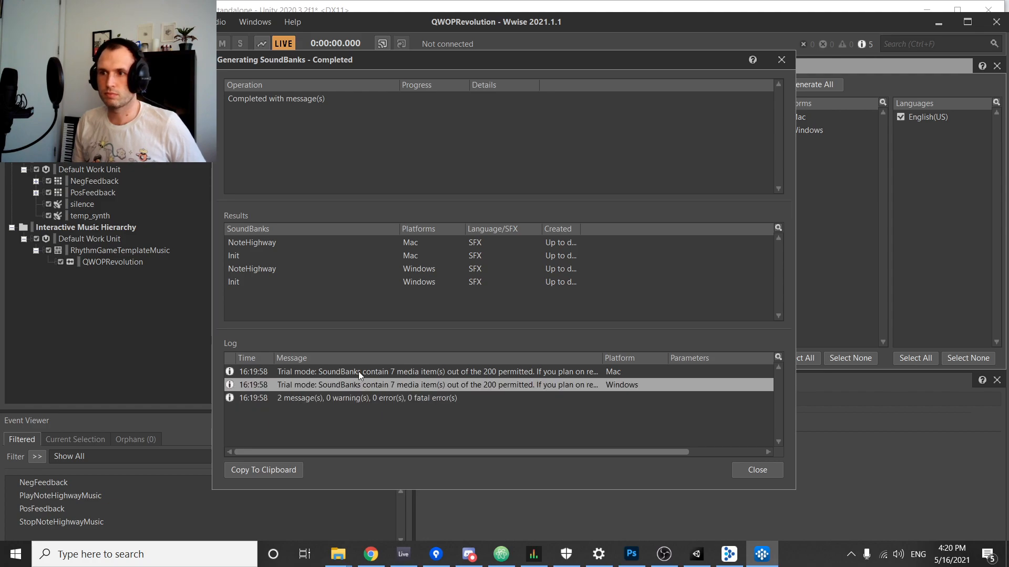
left_click(358, 372)
left_click(301, 397)
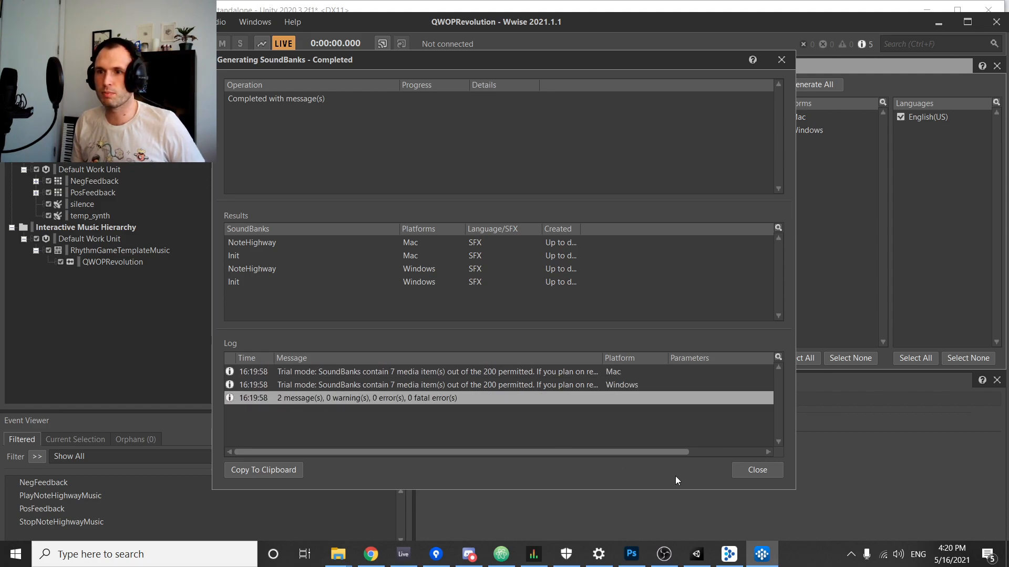
left_click(765, 471)
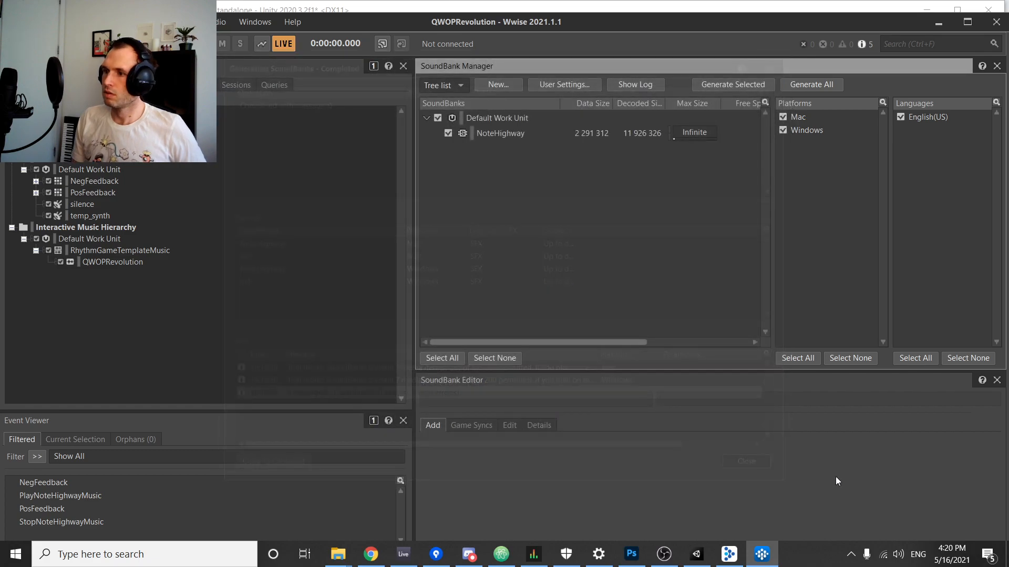
left_click(931, 20)
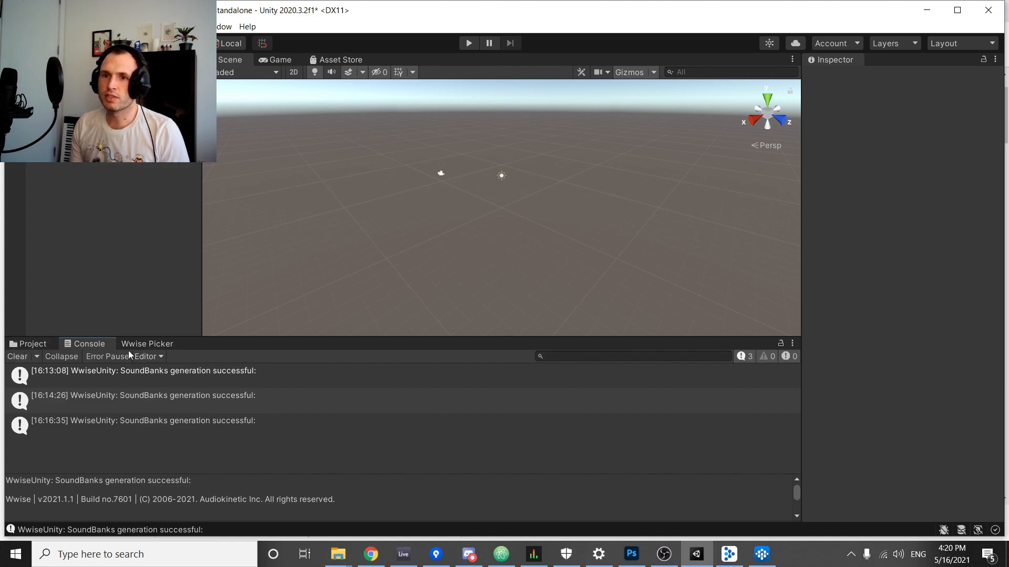
Open the BasicRhythmGame scene from the Assets/Scenes folder without saving the changes to the Untitled scene.
left_click(40, 344)
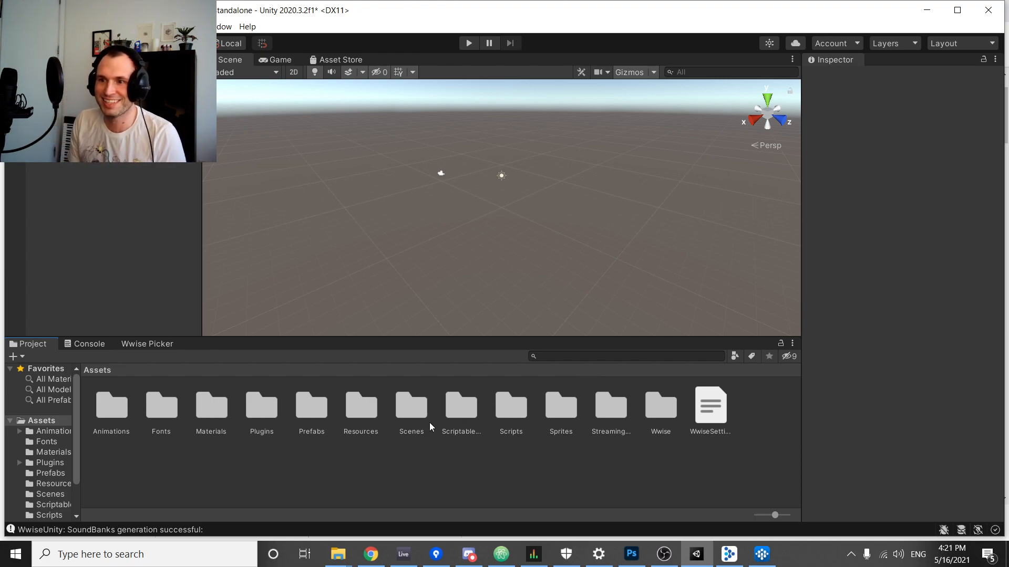
double_click(419, 409)
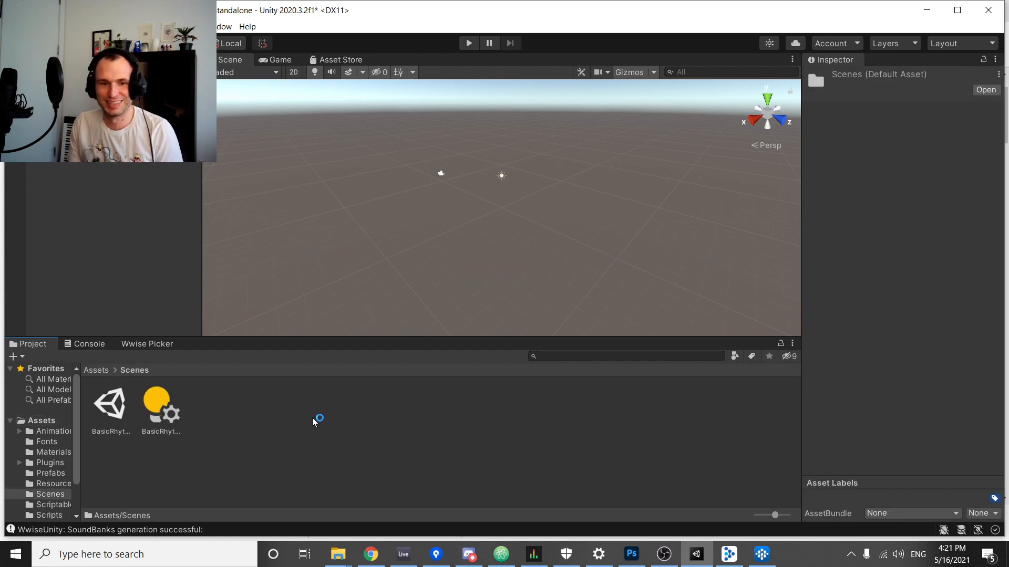
left_click(305, 433)
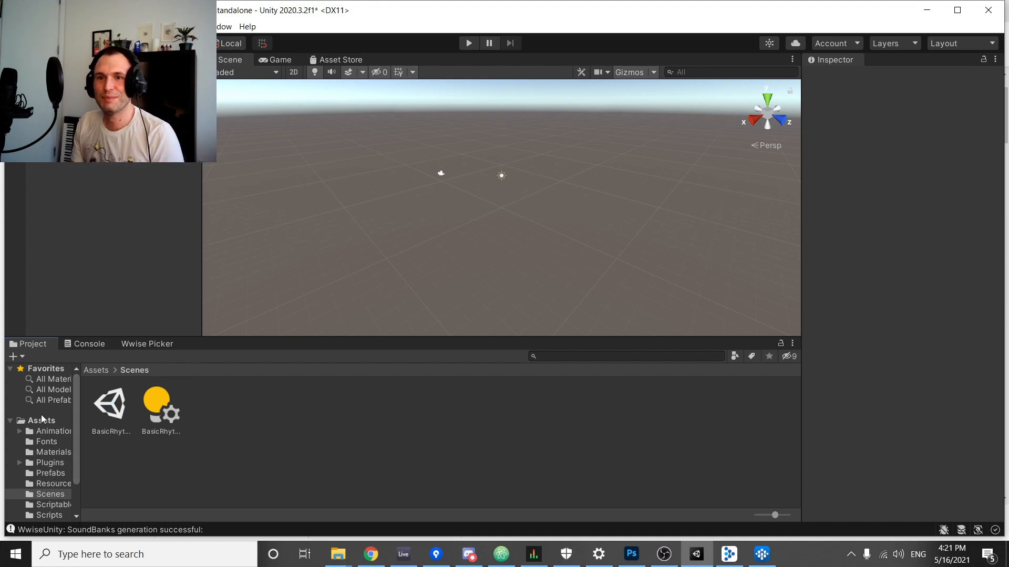
left_click(43, 493)
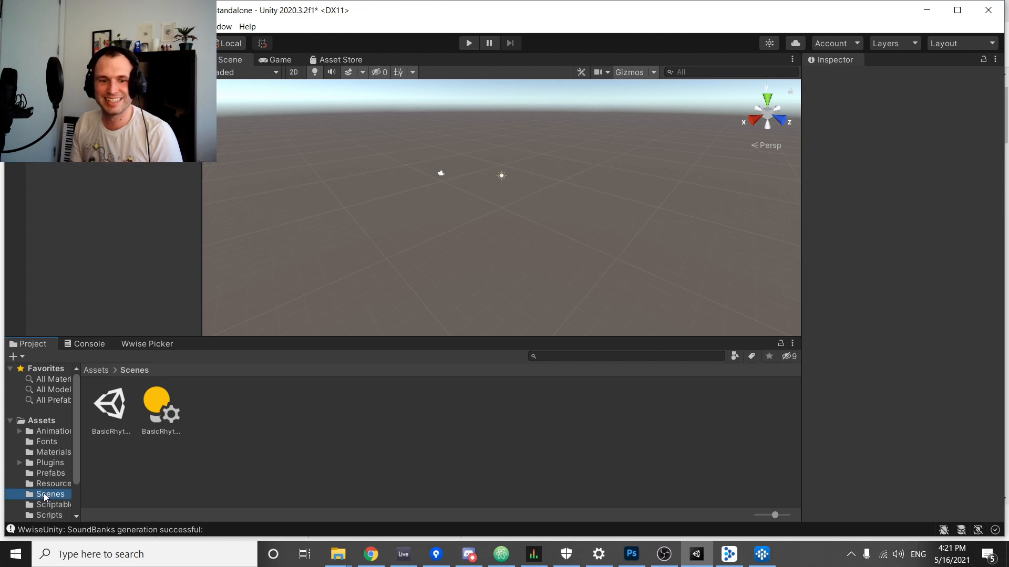
double_click(112, 403)
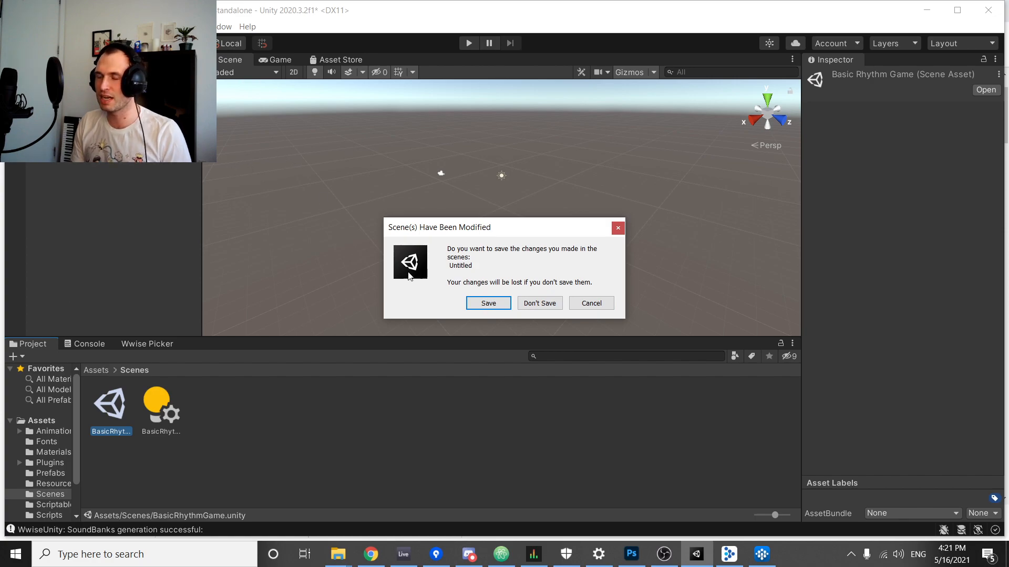
left_click(547, 305)
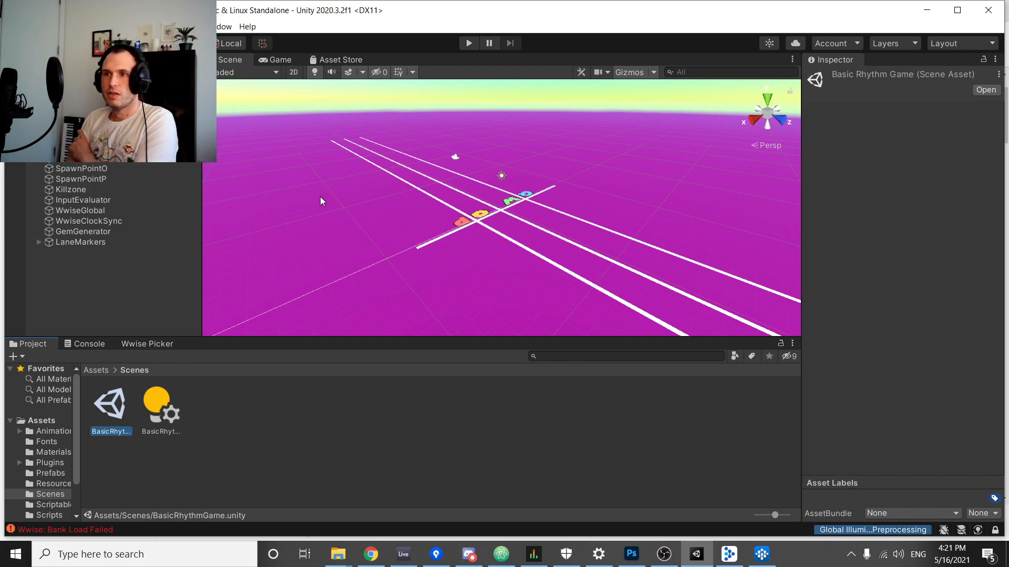
Show the Game view and set its aspect ratio to 16:10.
left_click(273, 58)
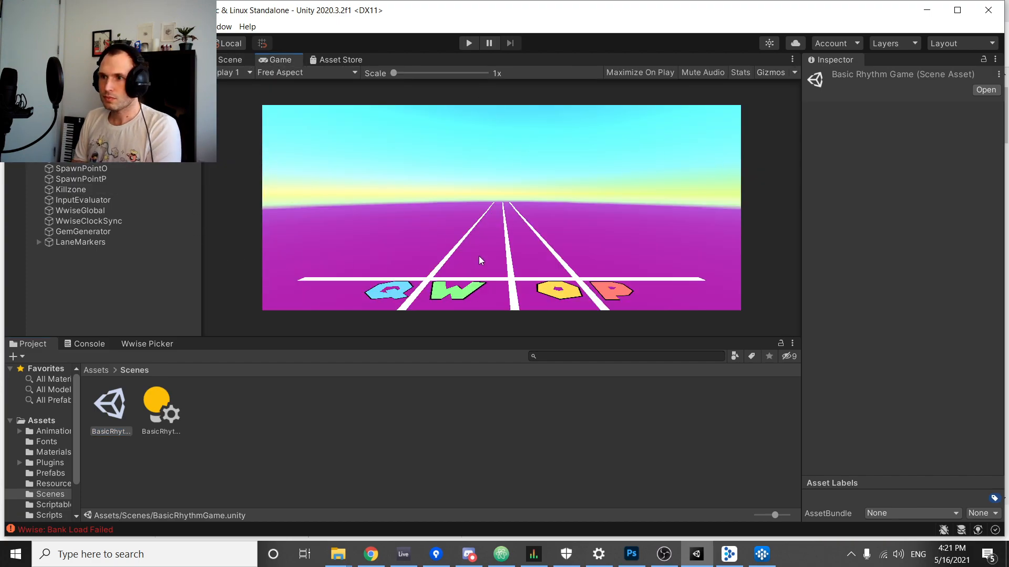
left_click(314, 74)
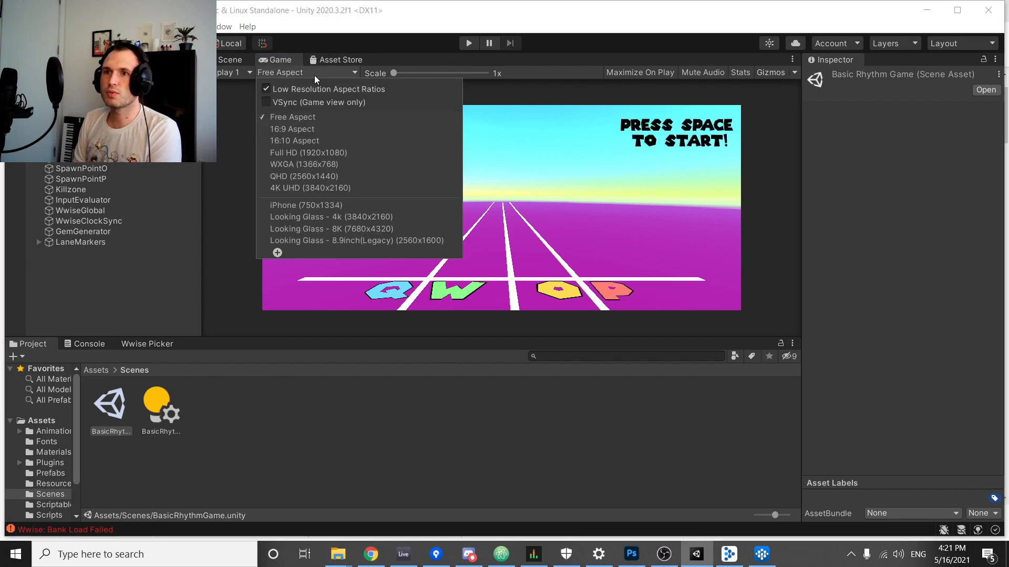
left_click(320, 140)
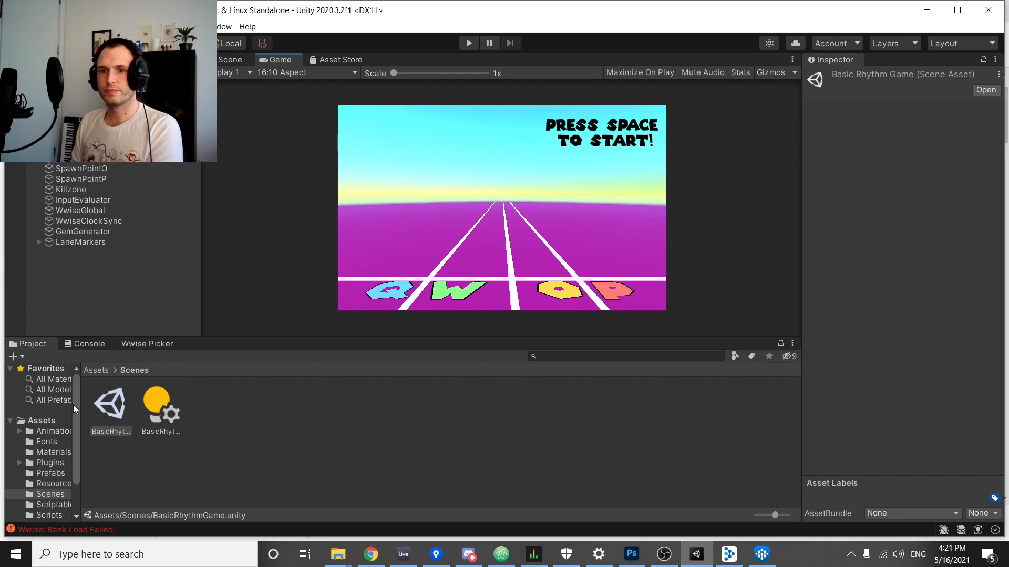
Review the SoundBank loading messages in the Console and clear the log.
left_click(82, 530)
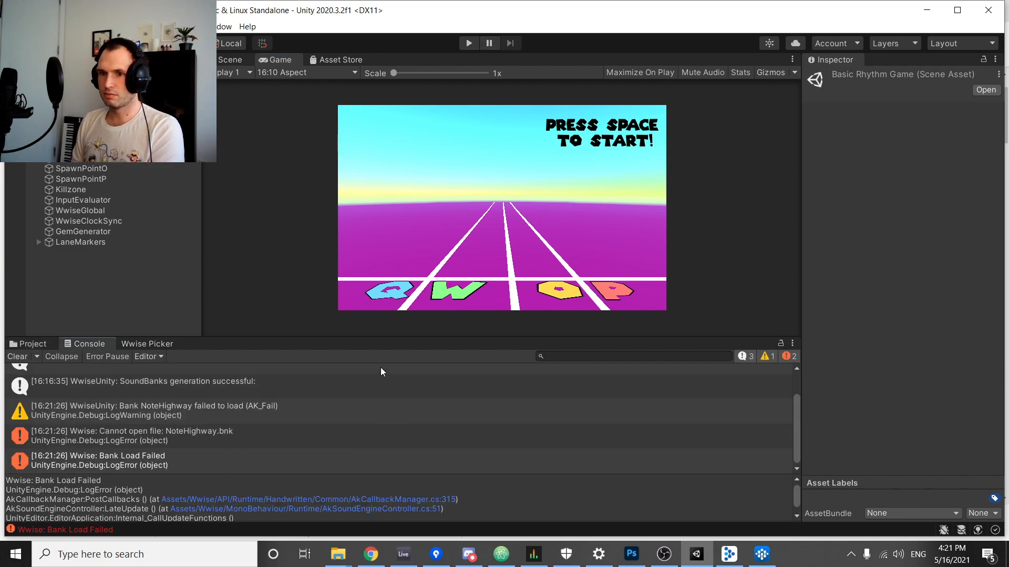
scroll(246, 467, "up", 1)
scroll(246, 468, "down", 1)
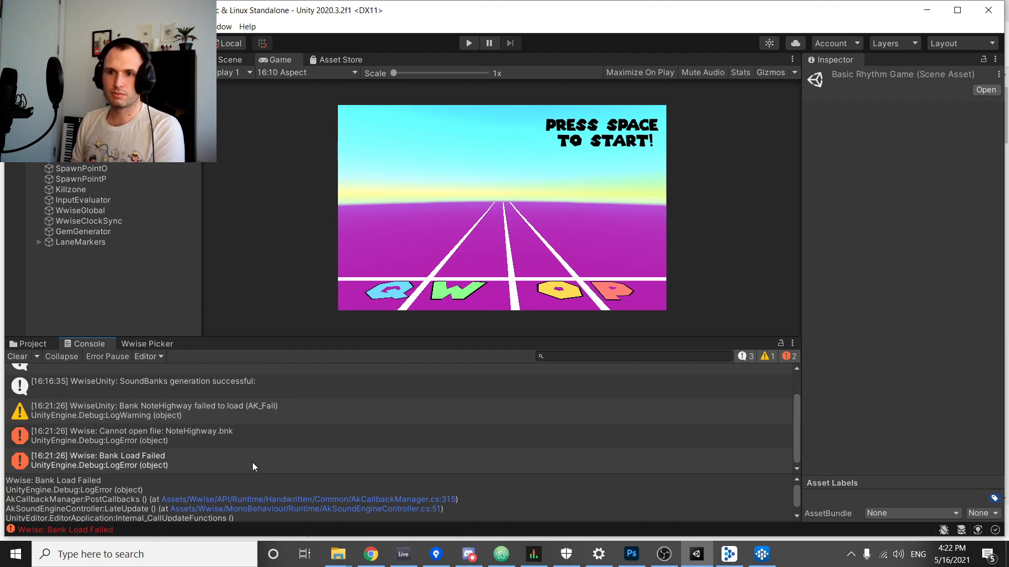
left_click(18, 357)
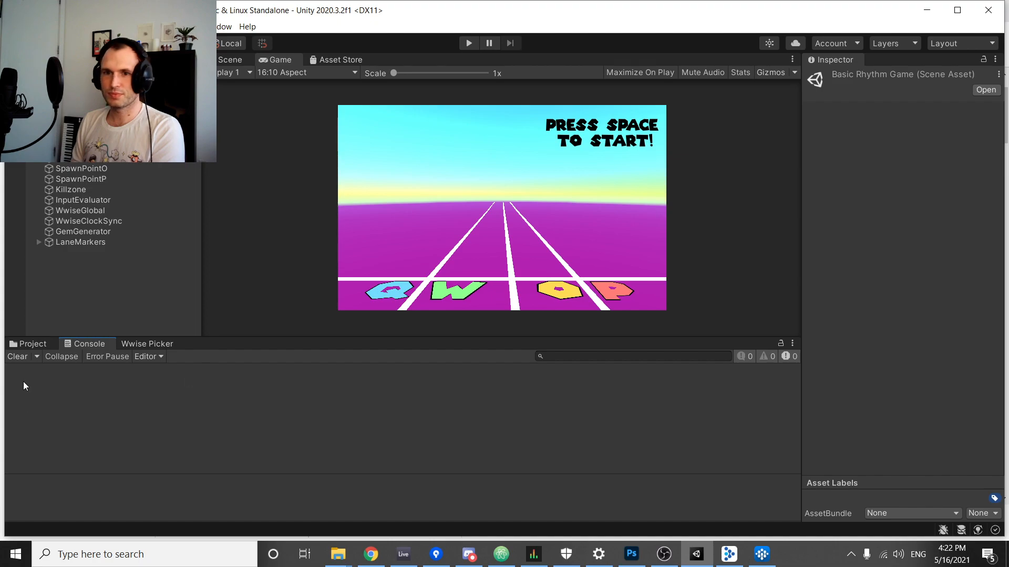
left_click(762, 554)
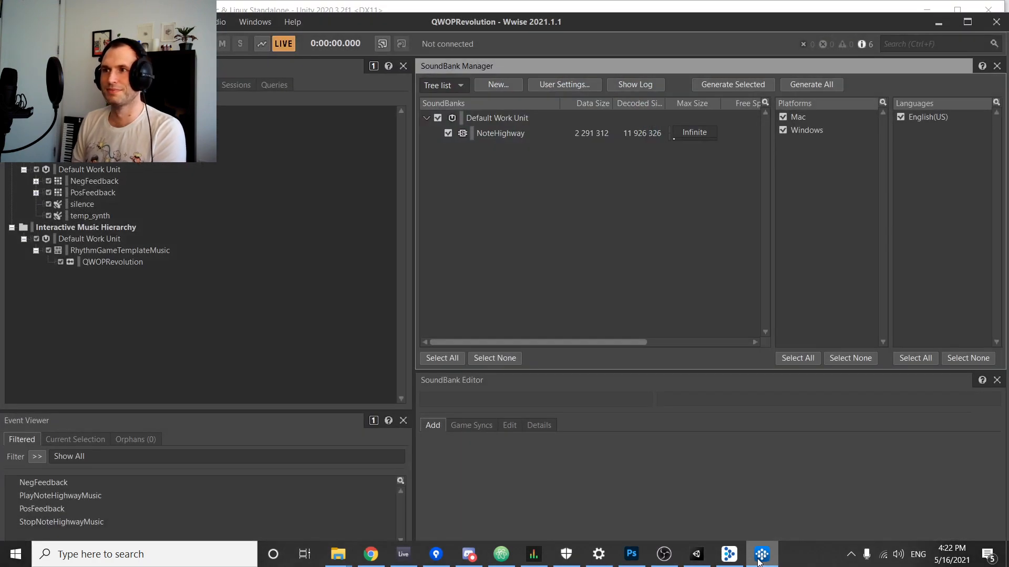
left_click(938, 25)
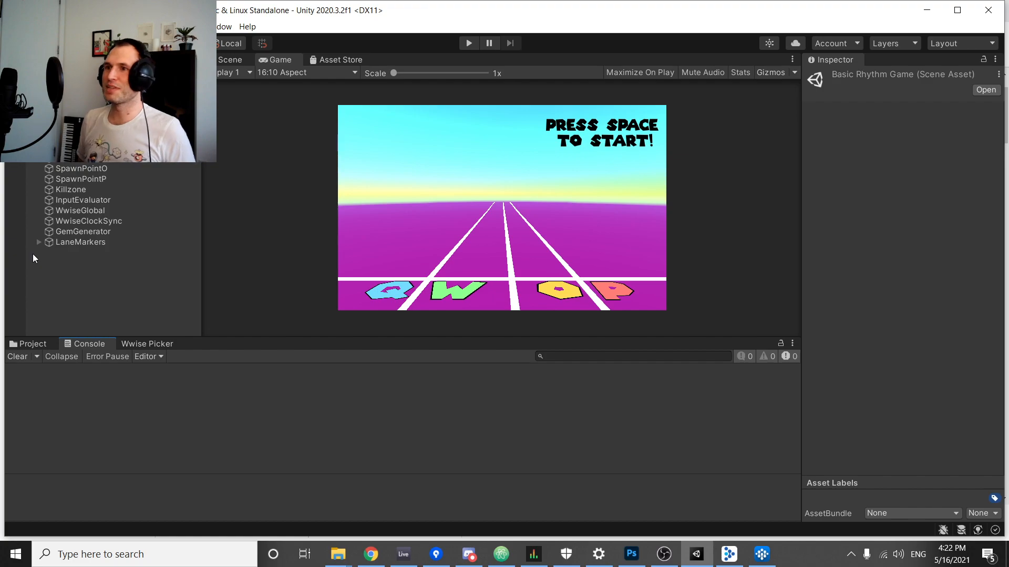
left_click(664, 554)
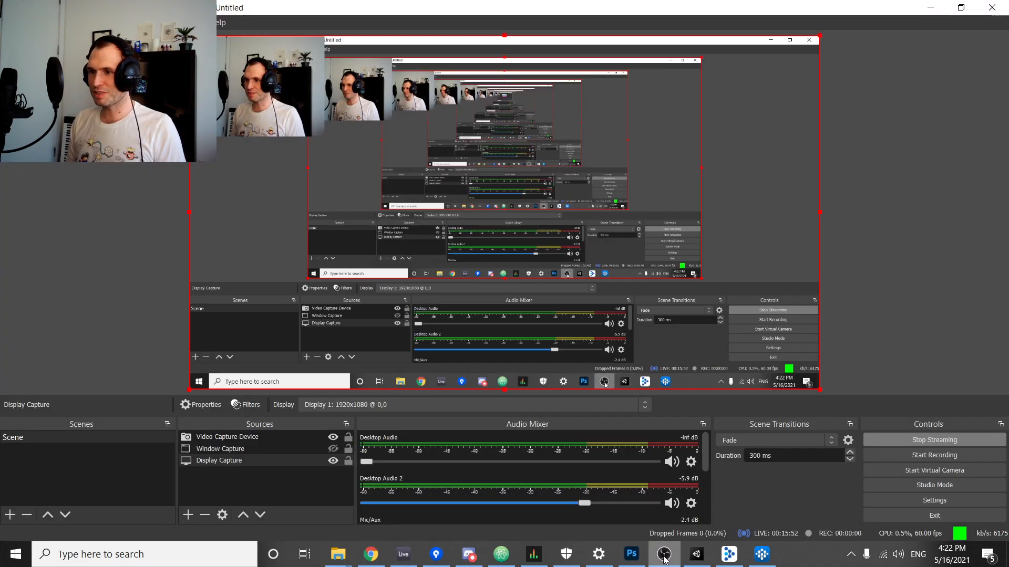
left_click(930, 8)
Run the BasicRhythmGame scene in Play mode and review the Console messages about the SoundBanks.
left_click(468, 43)
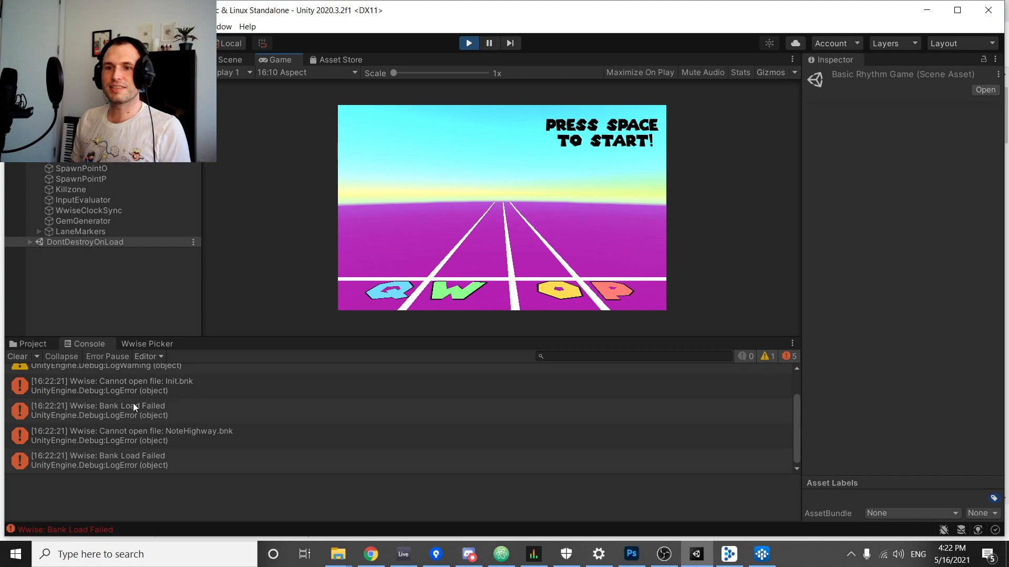
scroll(107, 430, "up", 2)
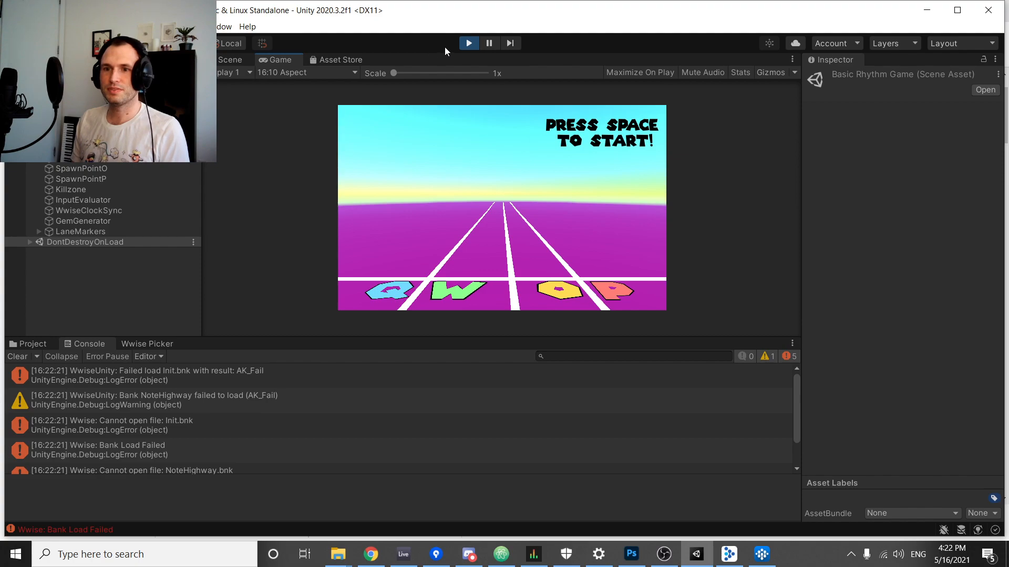
Stop Play mode, generate the SoundBanks from the Wwise Picker and refresh its project.
left_click(468, 43)
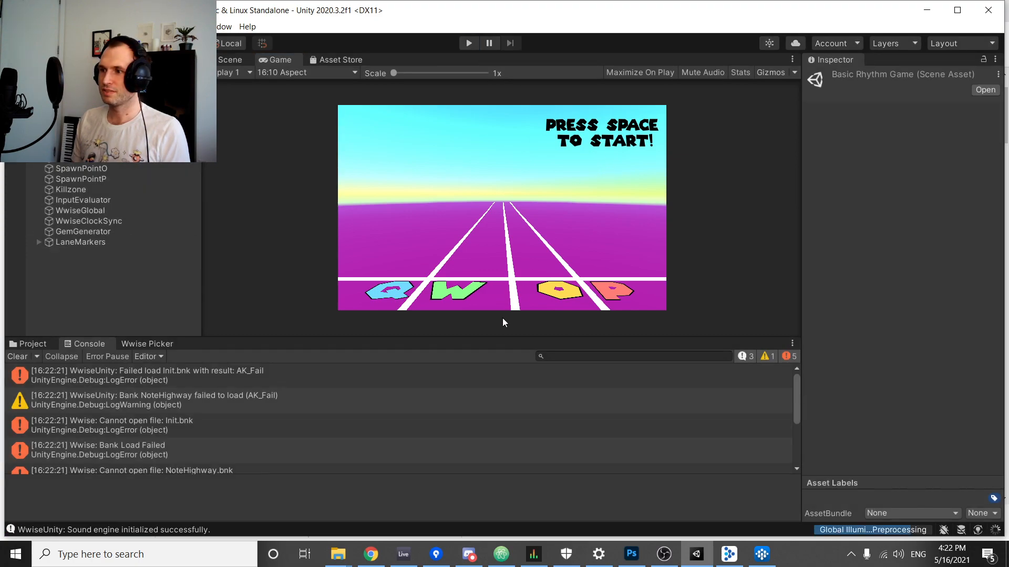
mouse_move(761, 557)
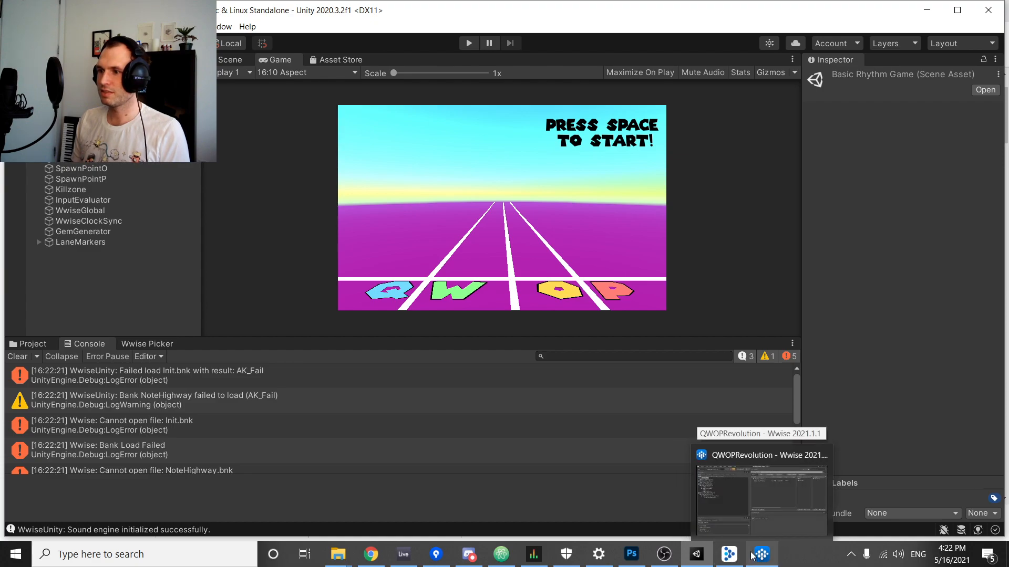
left_click(157, 344)
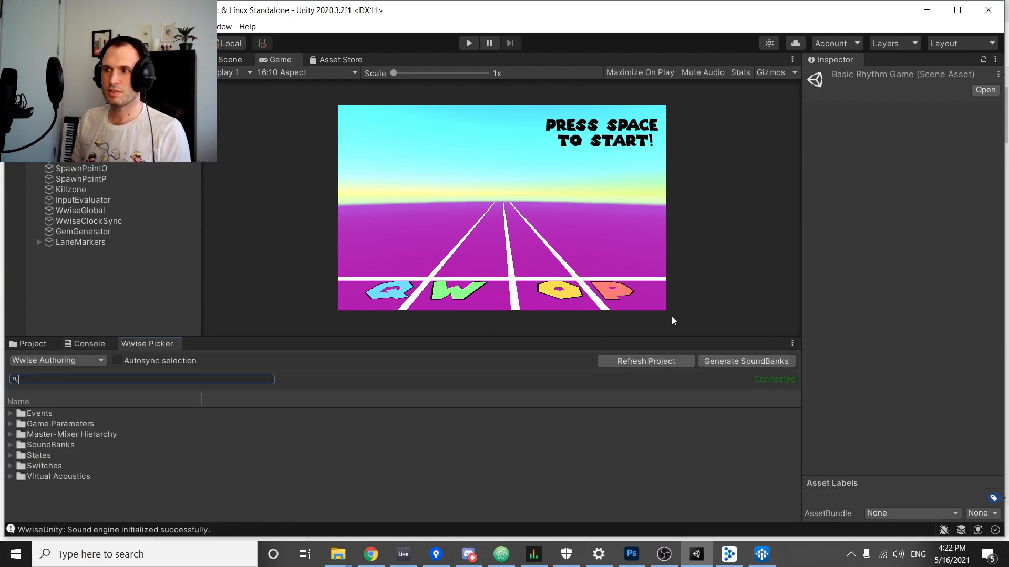
left_click(719, 361)
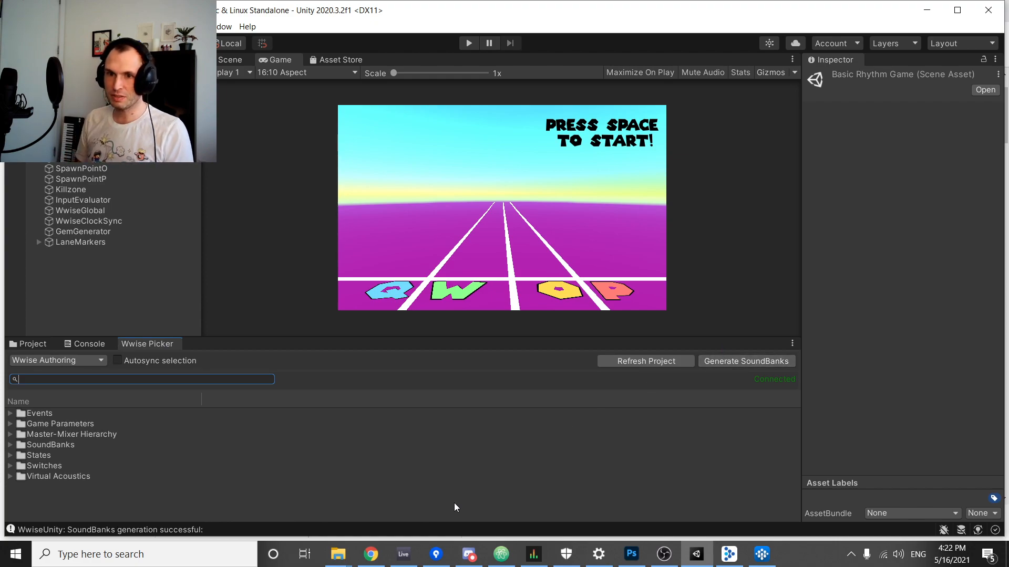
left_click(682, 362)
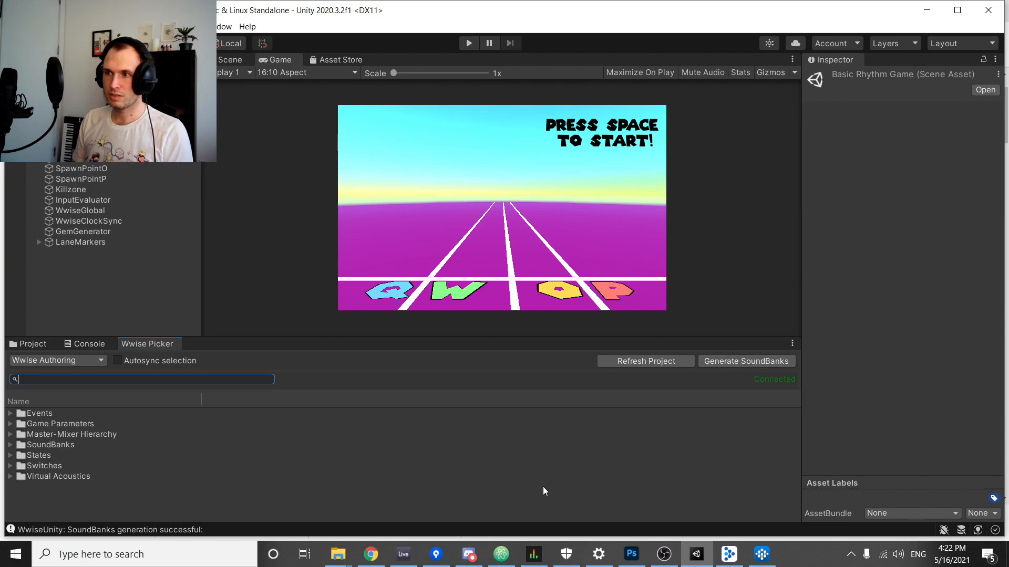
Test the BasicRhythmGame scene in Play mode with the Console shown, hitting the Q, W, O and P cues, and exit Play mode.
left_click(21, 345)
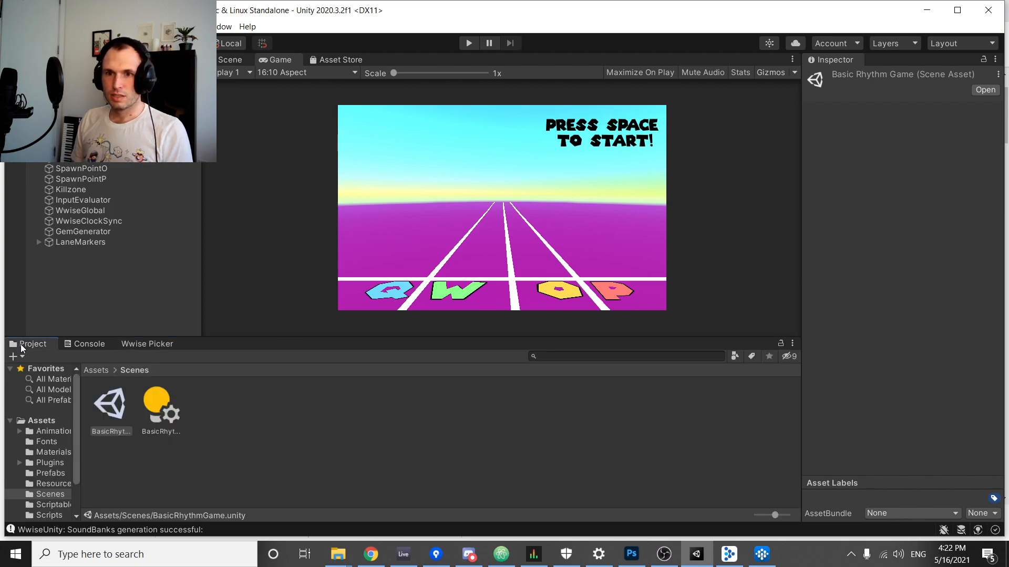
left_click(100, 344)
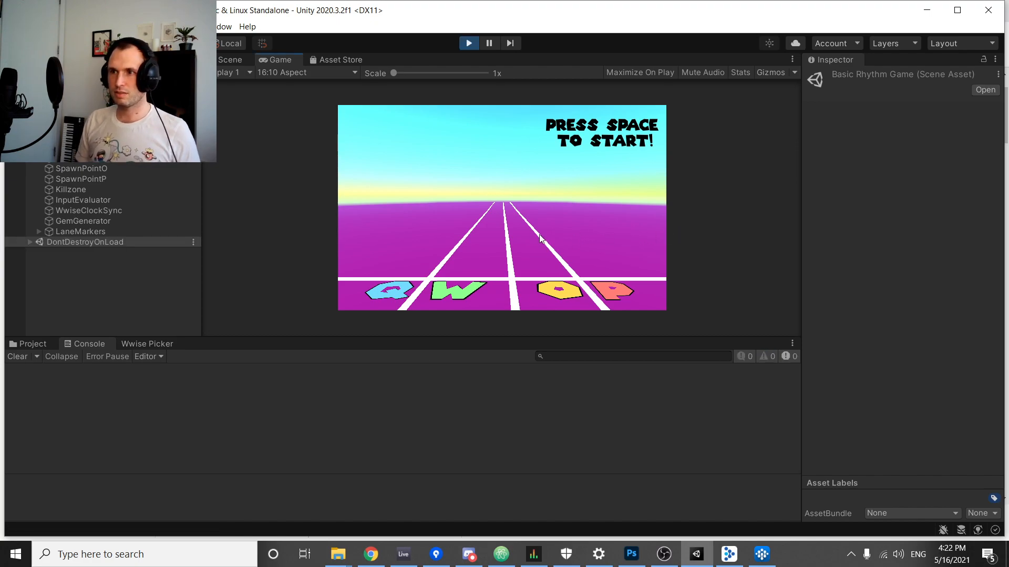
key("space")
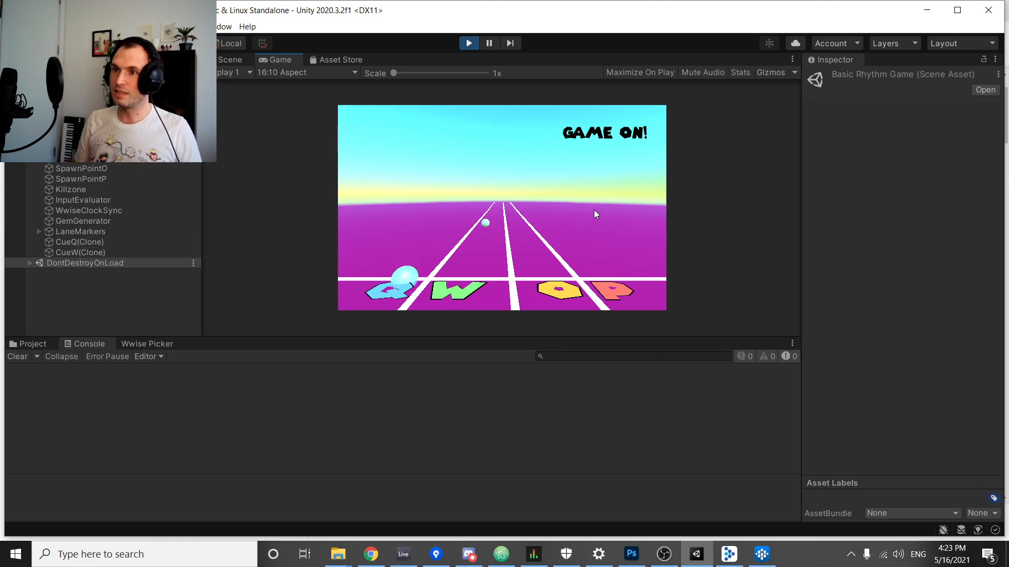
key("q")
key("w")
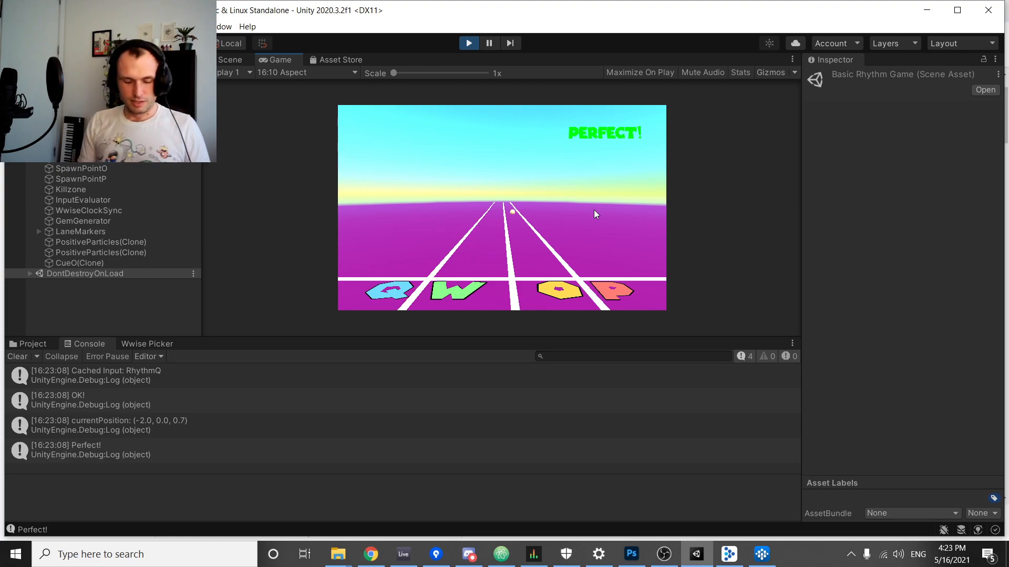
key("o")
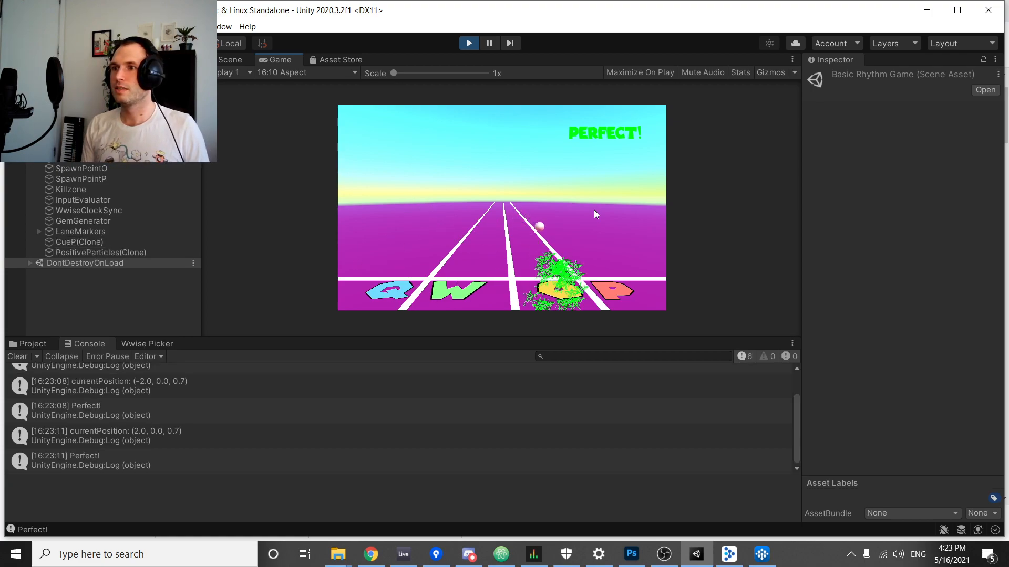
key("p")
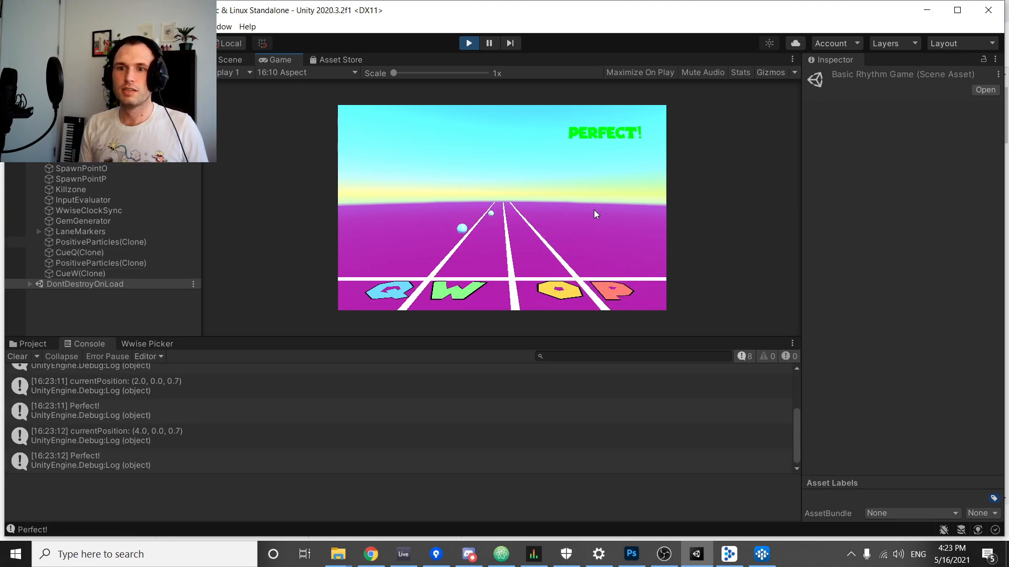
key("q")
key("w")
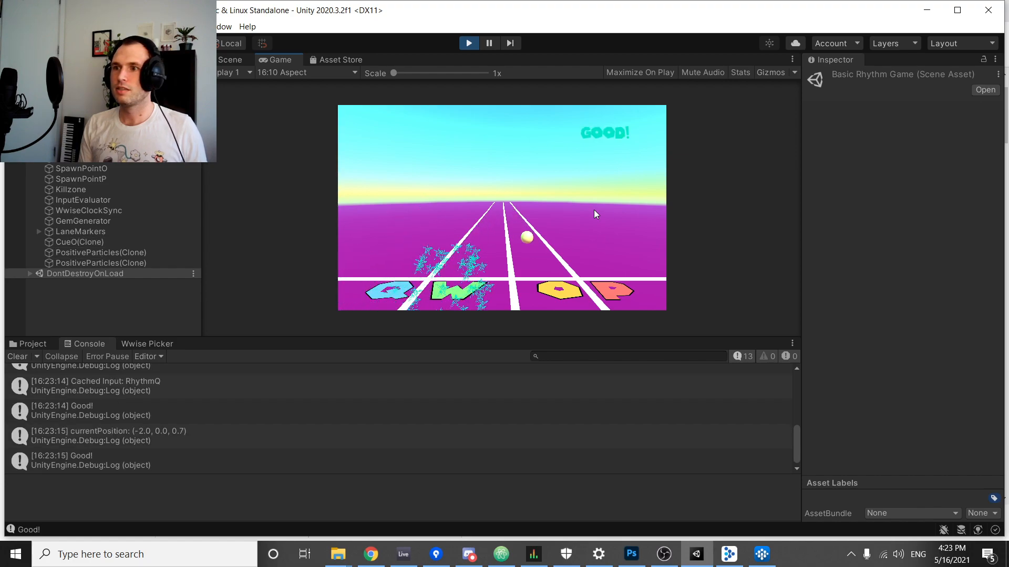
key("o")
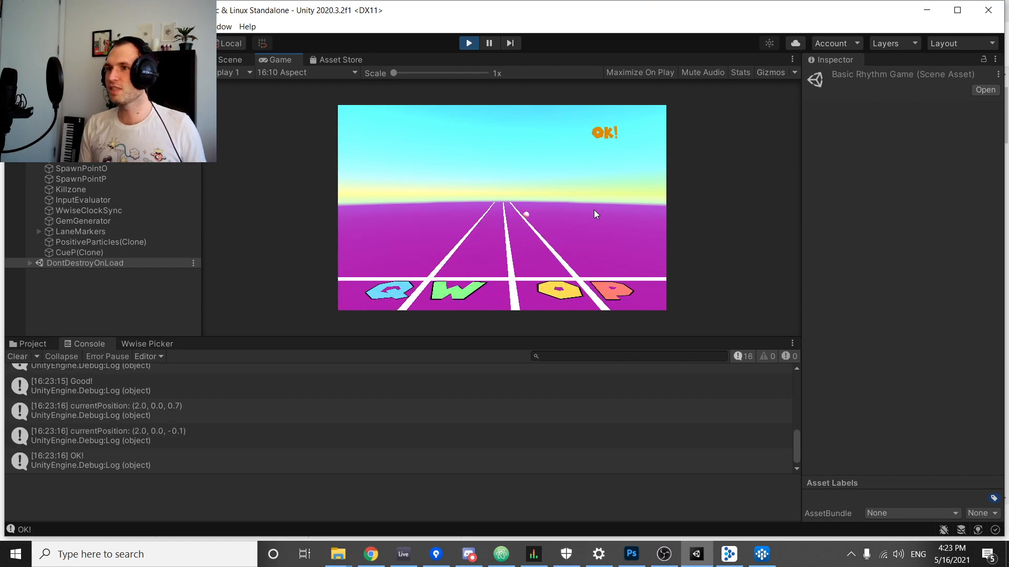
key("p")
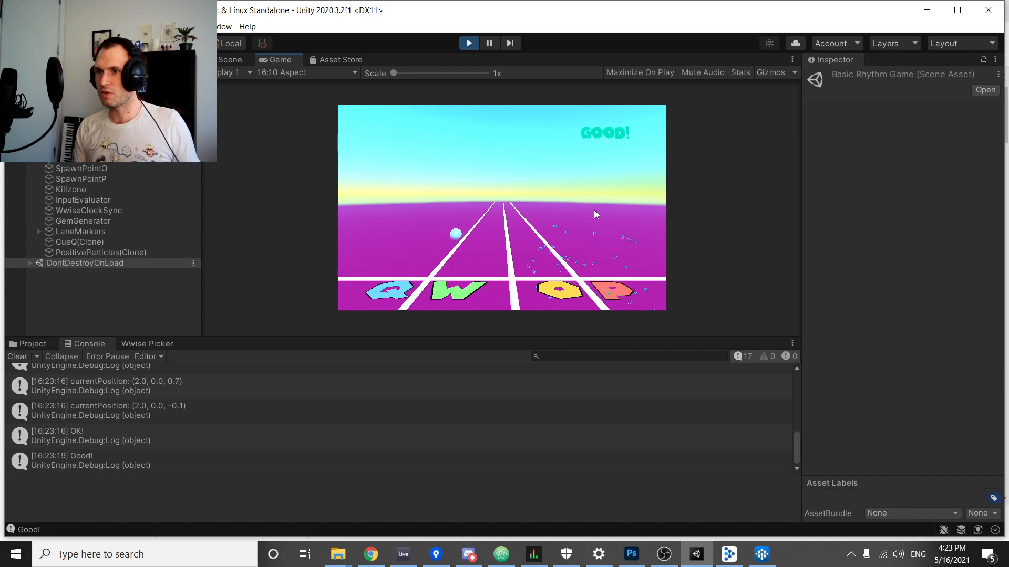
key("q")
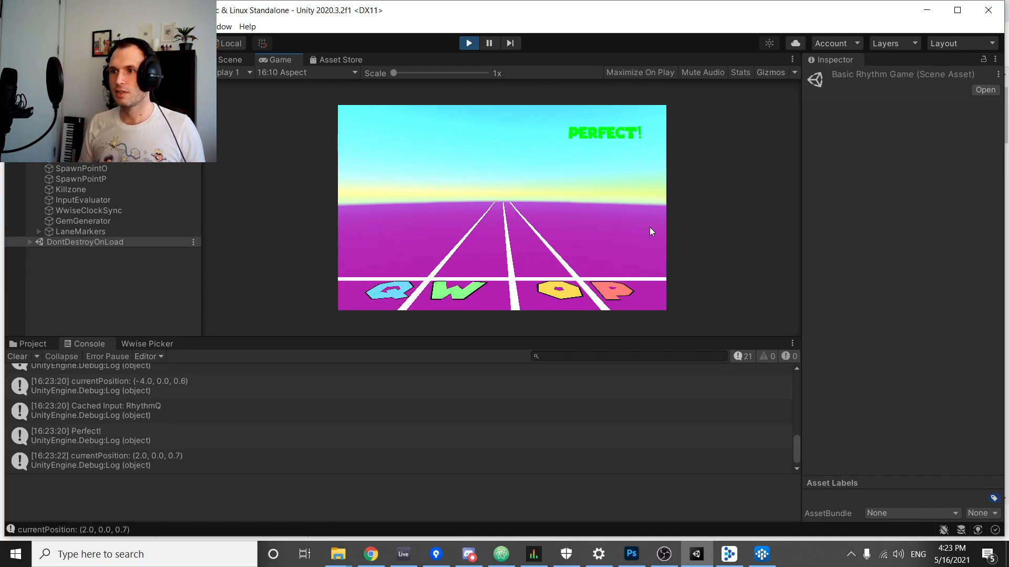
left_click(462, 43)
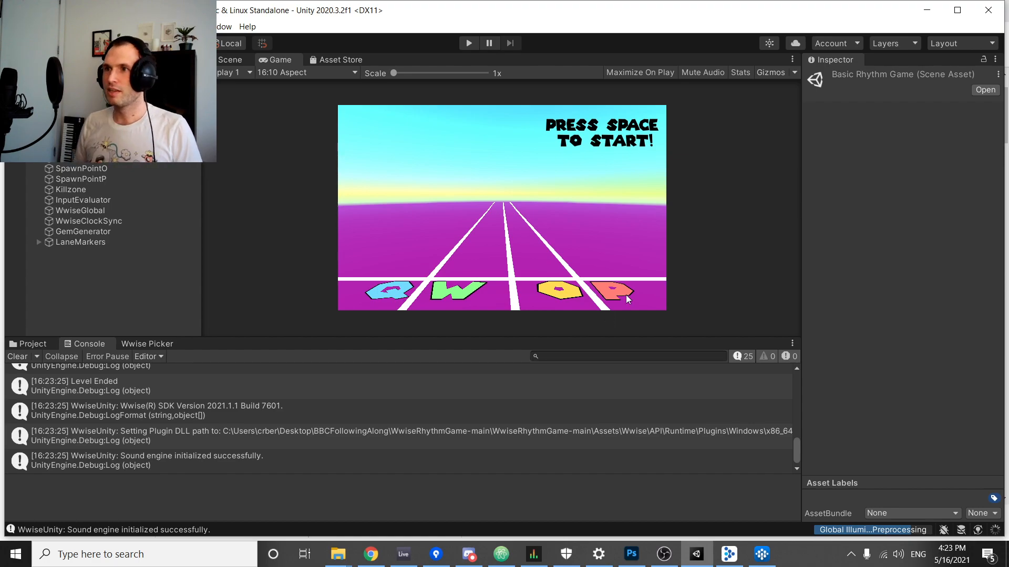
Enable Maximize On Play for the Game view and lower the Desktop Audio 2 volume to about -15 dB in OBS.
left_click(635, 73)
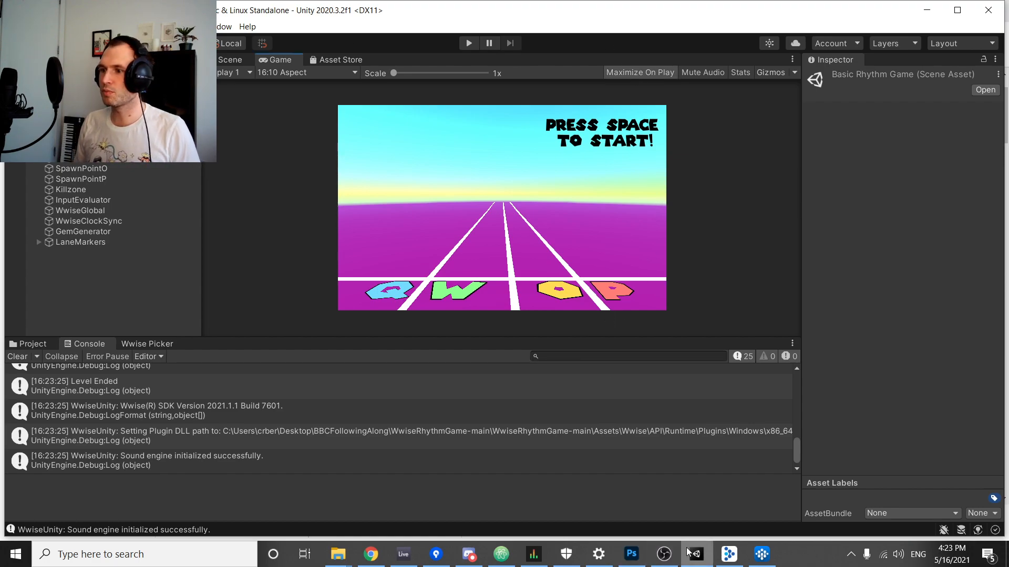
left_click(664, 555)
left_click_drag(585, 500, 539, 503)
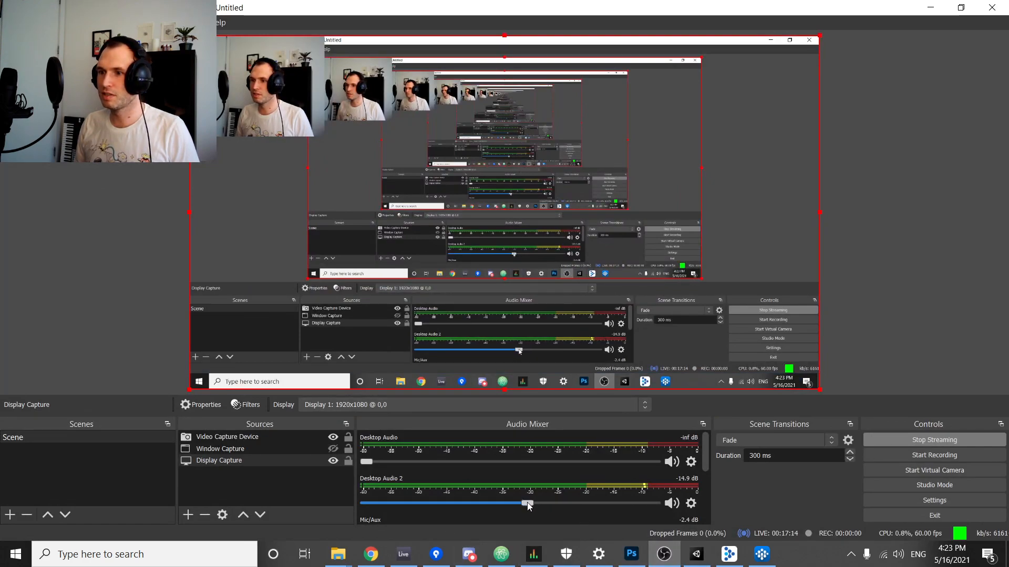
left_click(697, 555)
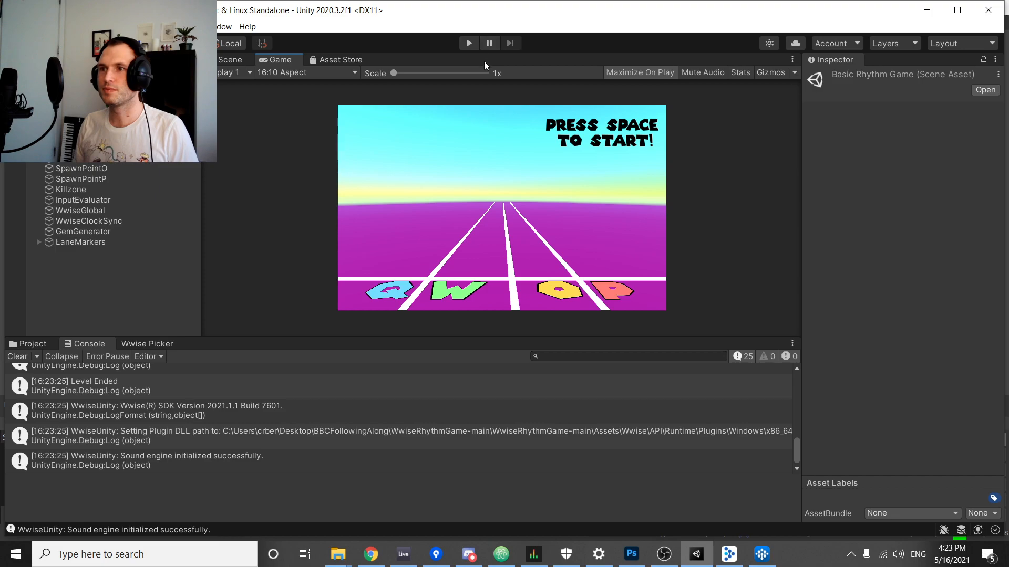
Start the game in the maximized Game view, pause it and open the Wwise Picker.
left_click(465, 42)
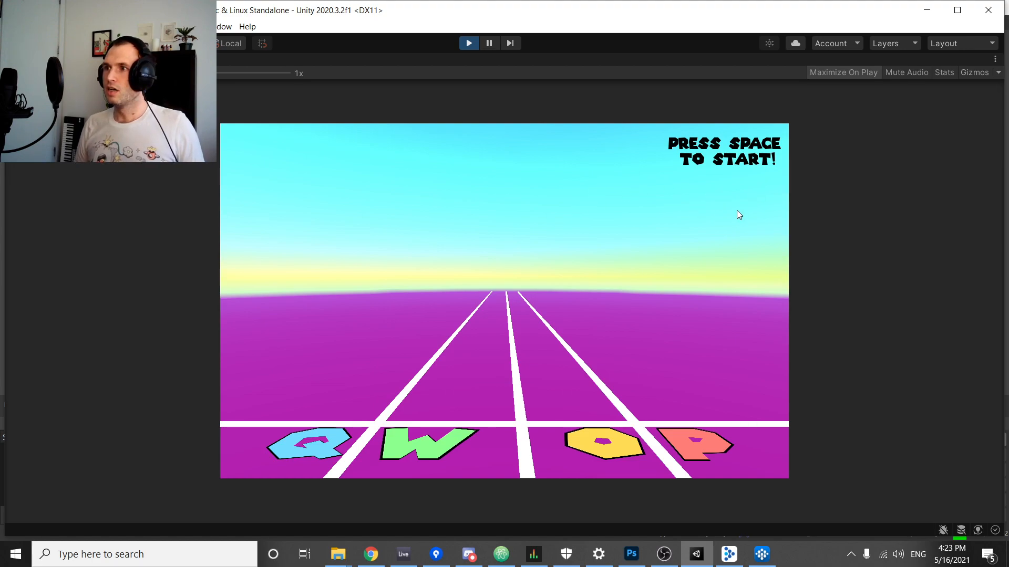
key("space")
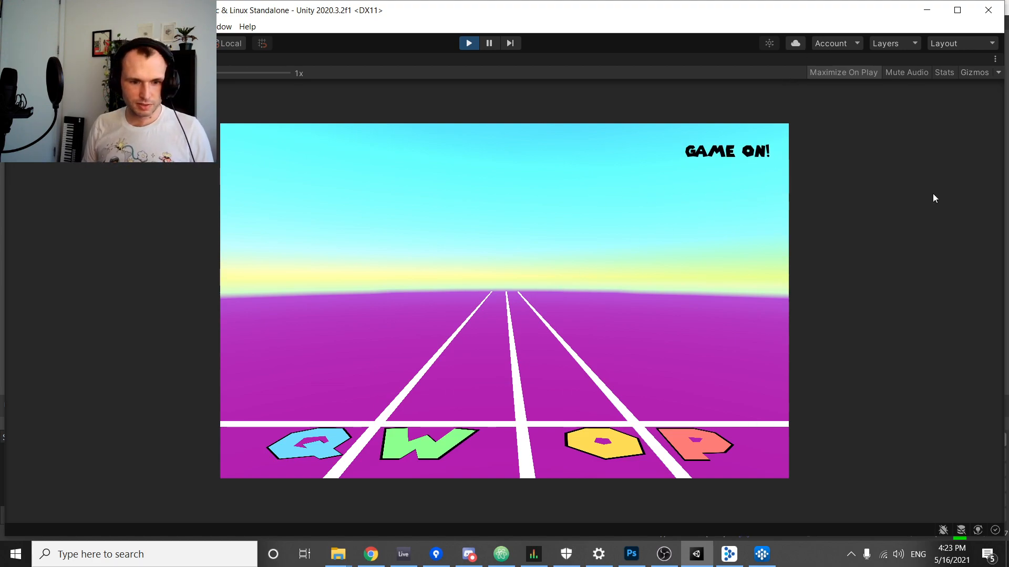
left_click(487, 44)
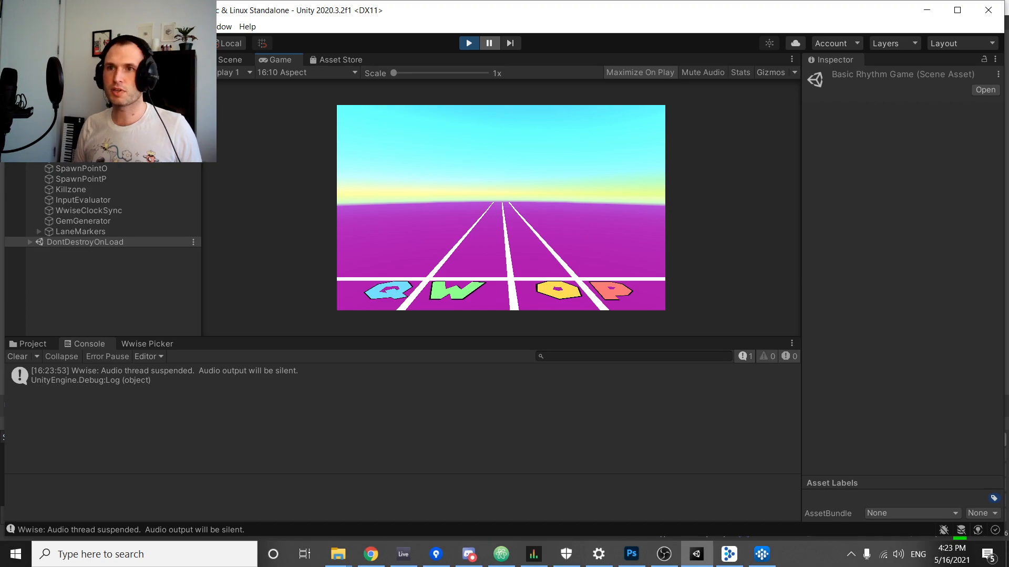
left_click(221, 27)
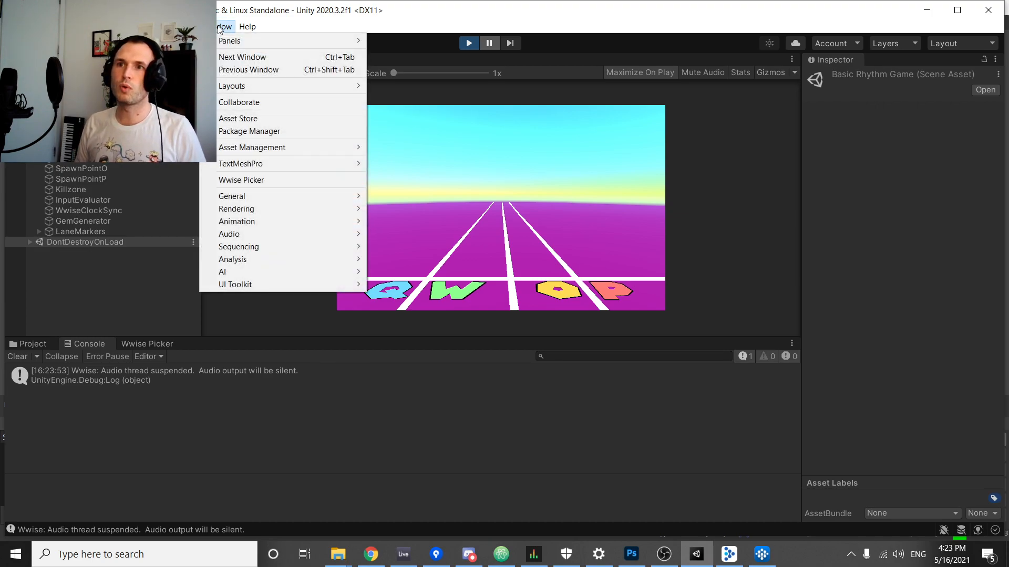
left_click(314, 180)
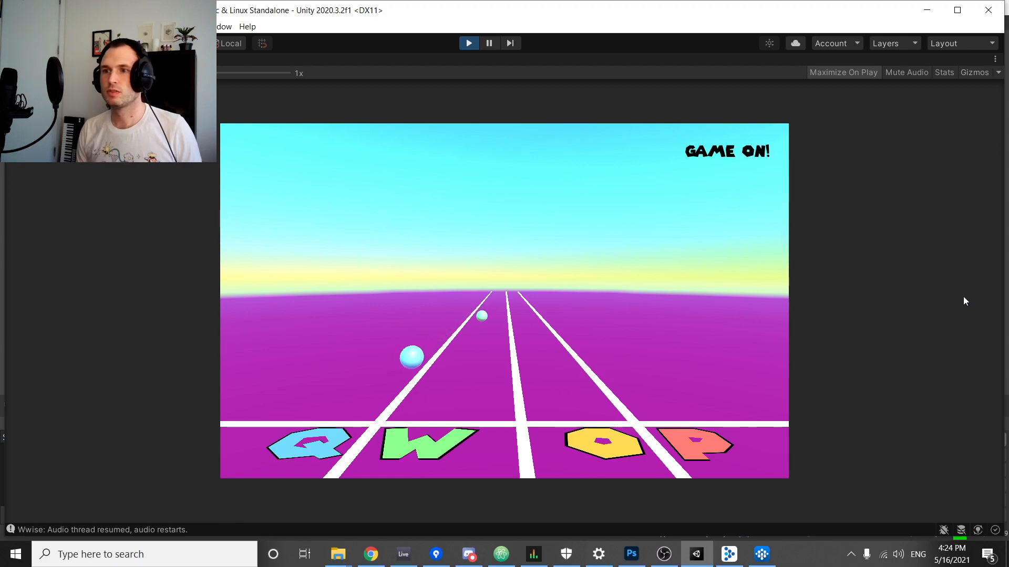
Play through the maximized rhythm game by hitting the Q, W, O and P cues, and exit Play mode.
key("q")
key("w")
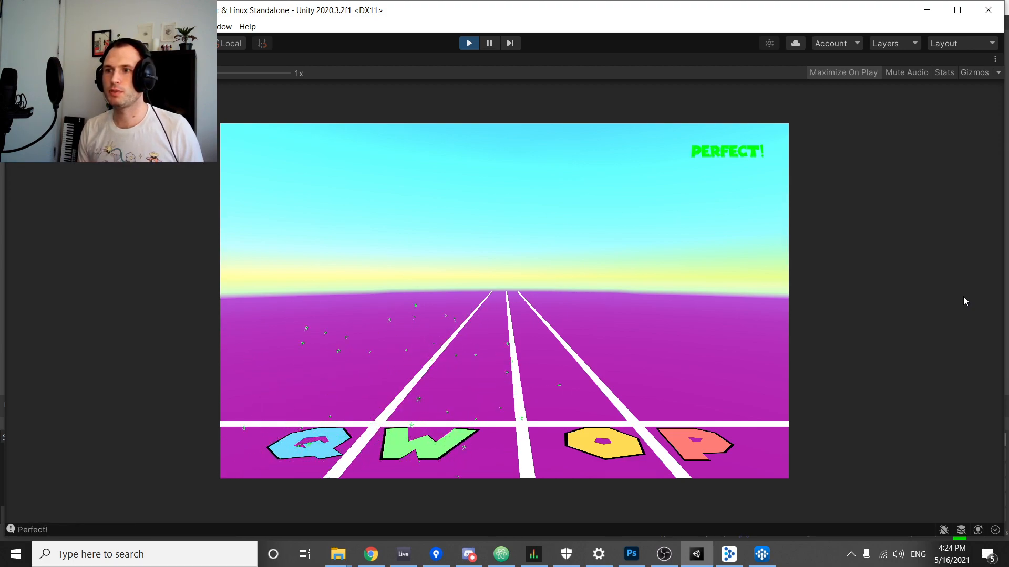
key("o")
key("p")
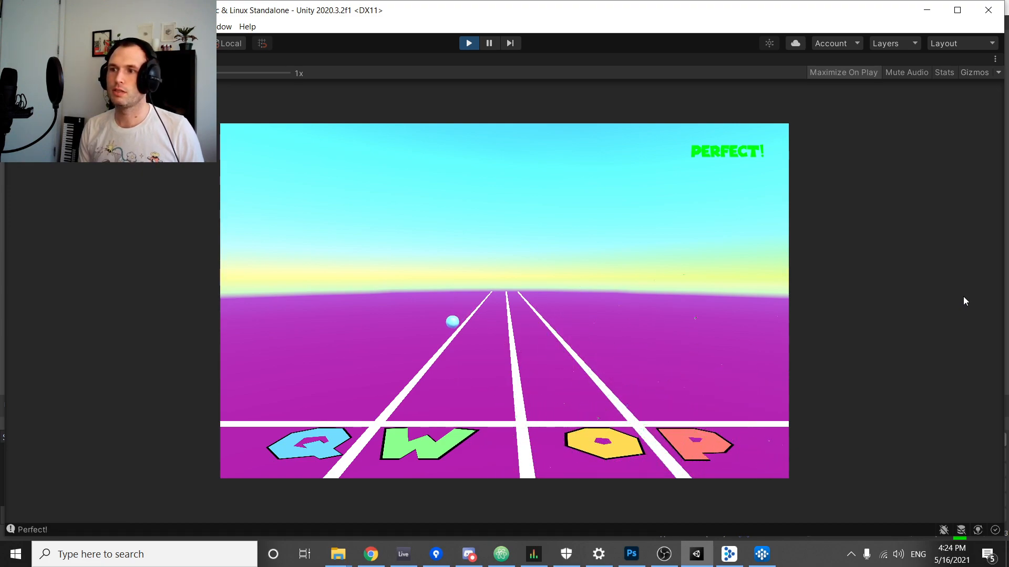
key("q")
key("w")
key("o")
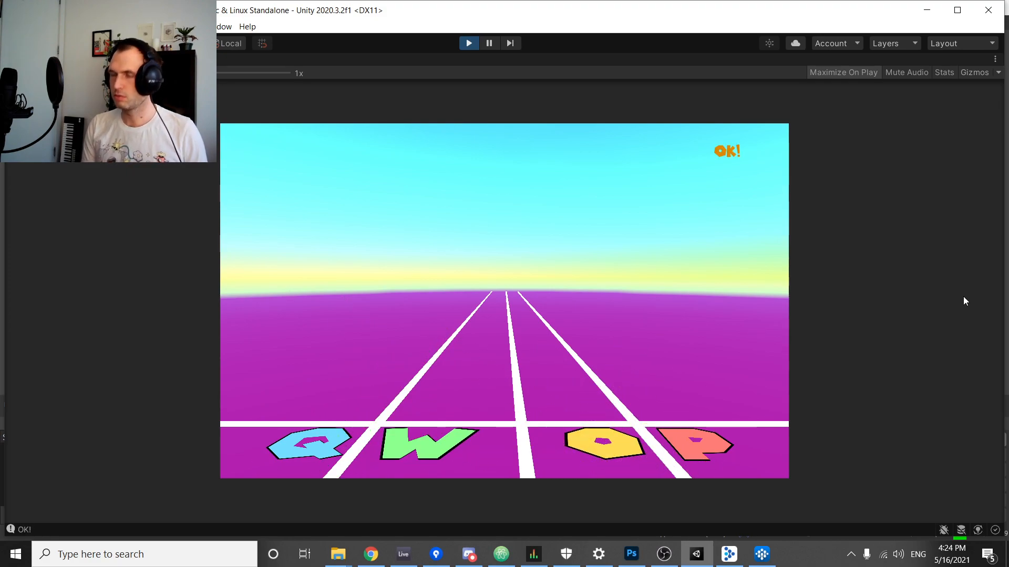
key("p")
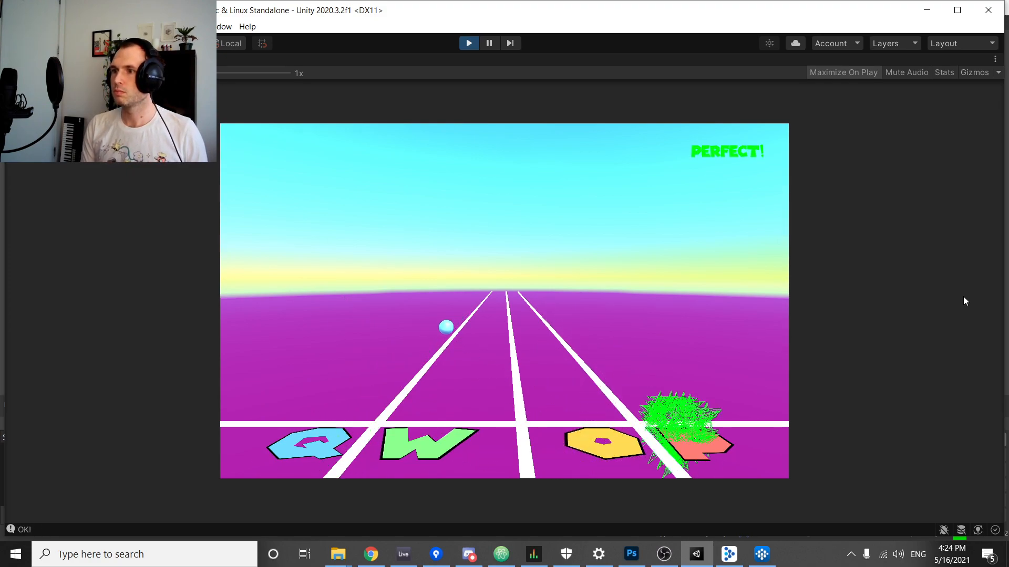
key("q")
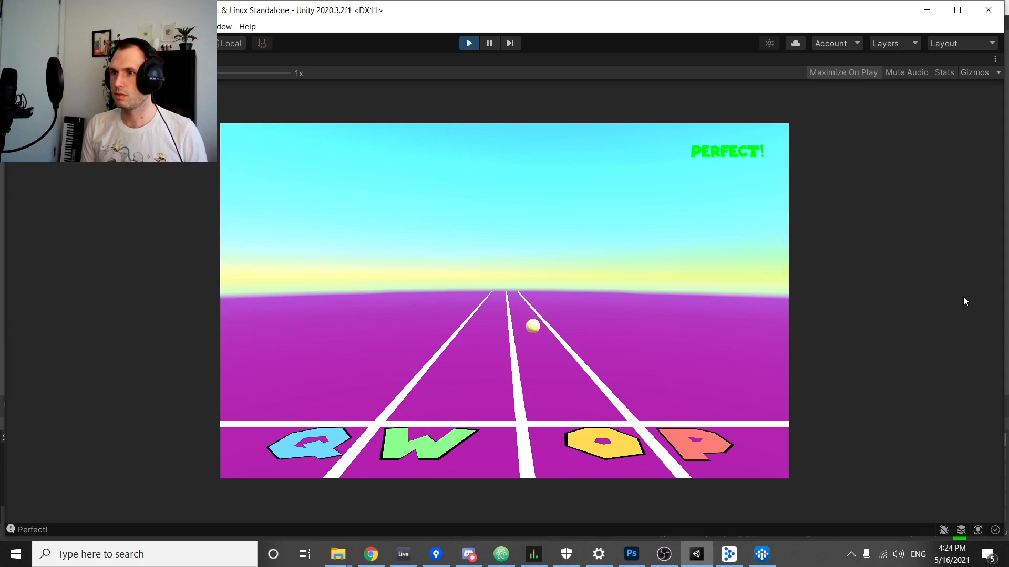
key("o")
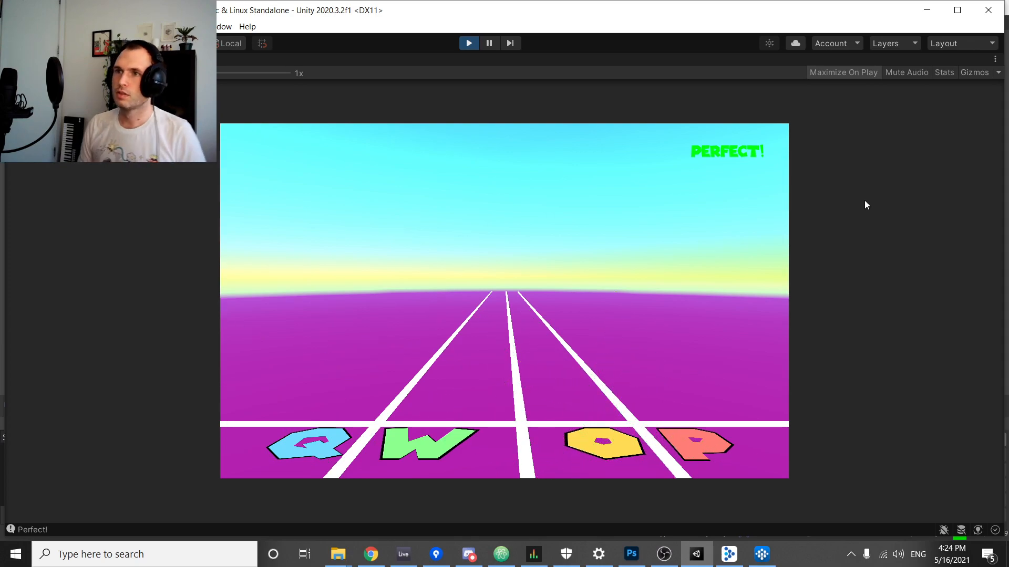
left_click(468, 43)
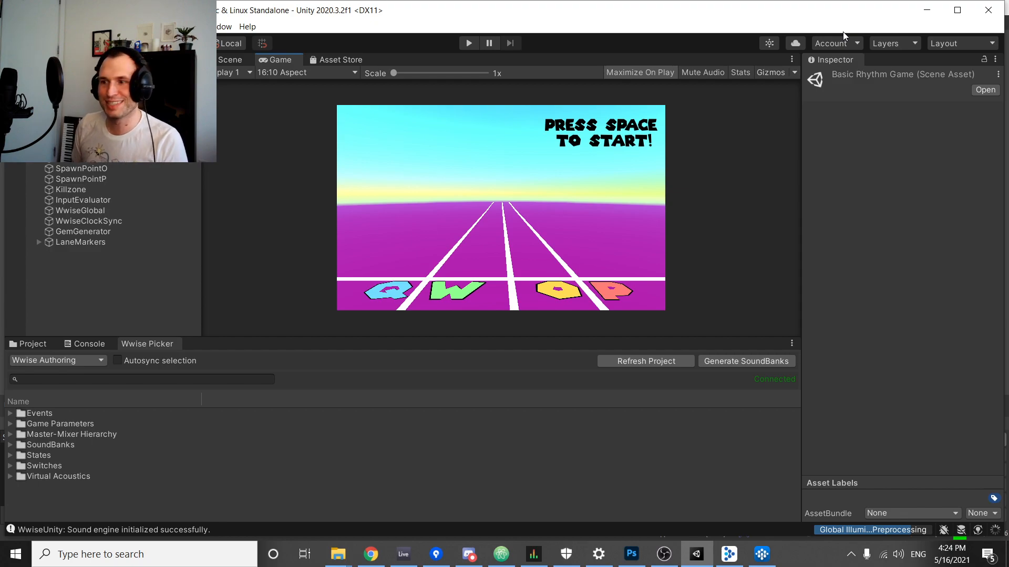
Enlarge the Game view by shrinking the area below it, and show the project's Scenes folder there.
mouse_move(806, 15)
left_mouse_down()
mouse_move(796, 13)
mouse_move(810, 22)
left_mouse_up()
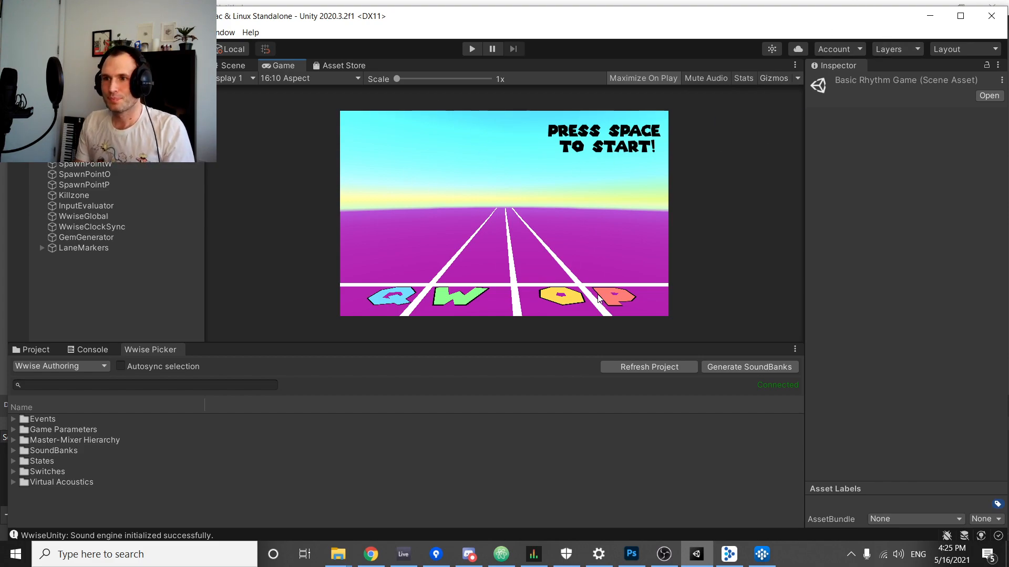
left_click_drag(495, 342, 502, 414)
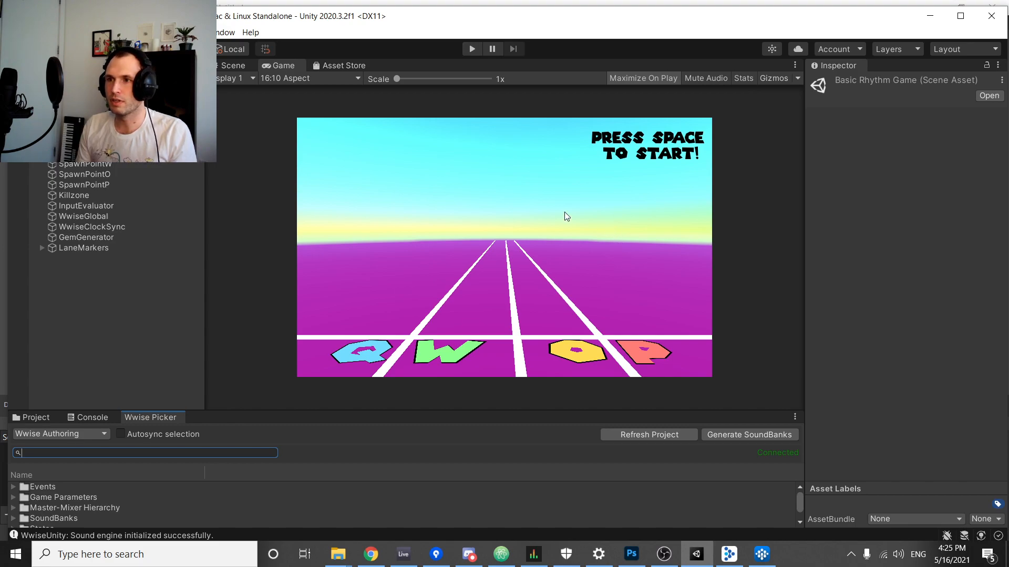
left_click(35, 418)
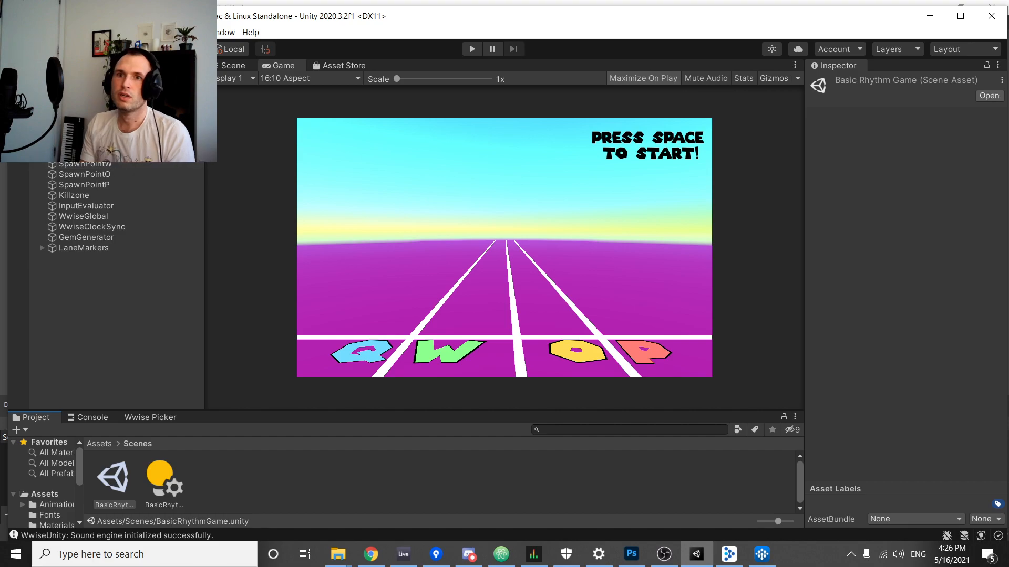
Inspect the Main Camera's components, including AkGameObj and AkAudioListener, and examine its placement relative to the lanes in the Scene view.
left_click(95, 100)
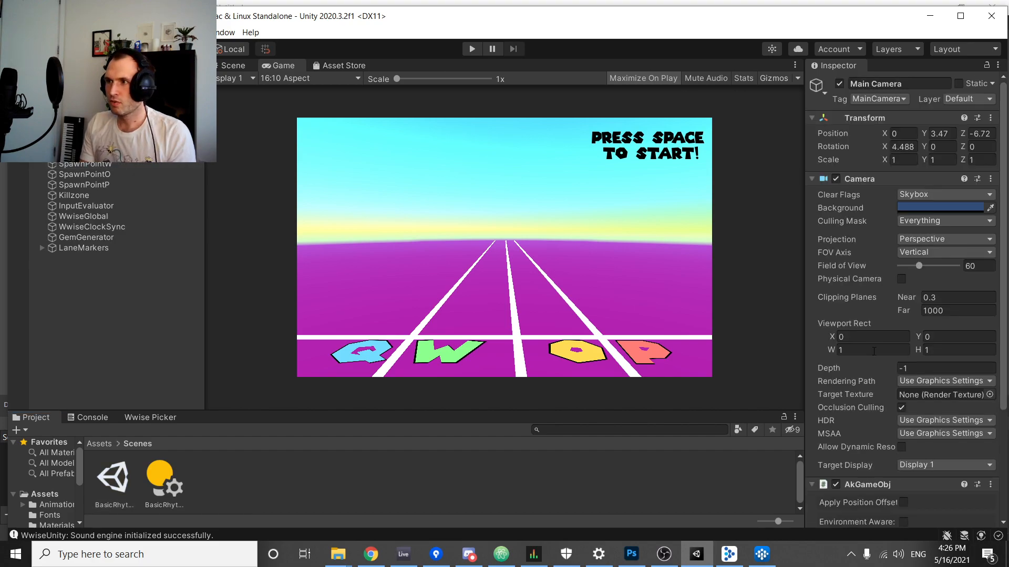
scroll(850, 288, "down", 5)
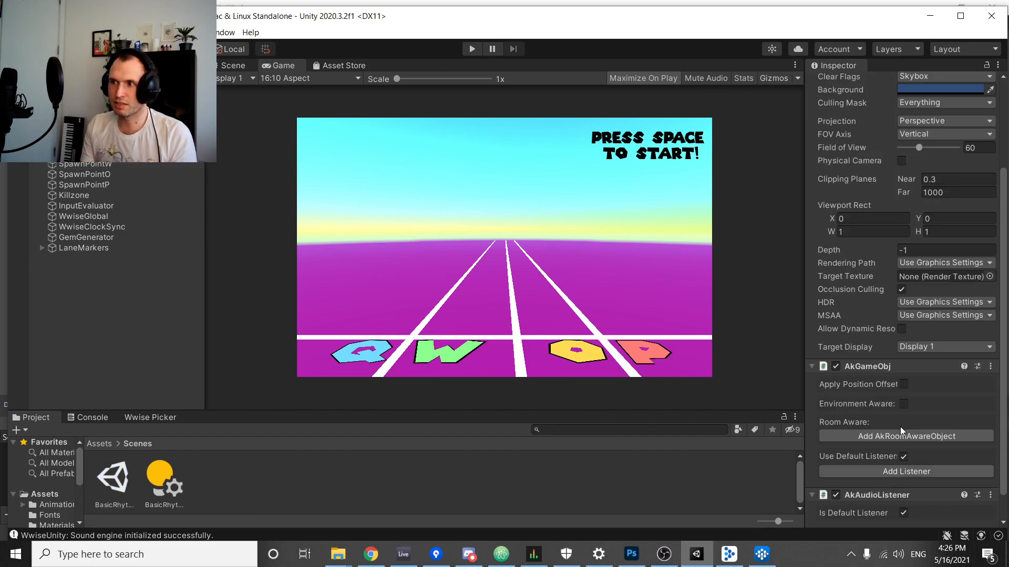
scroll(854, 383, "up", 5)
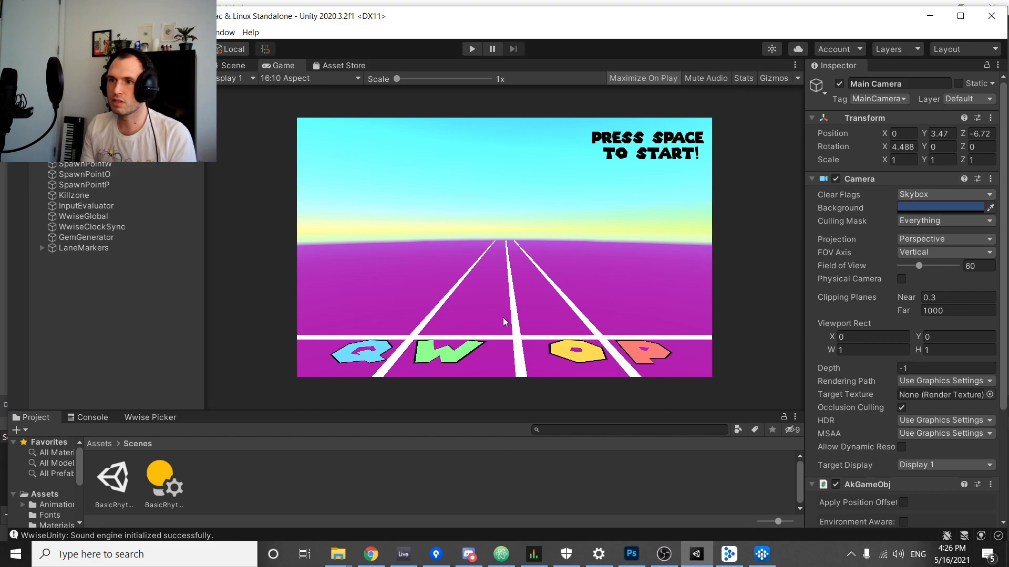
left_click(226, 66)
left_click(264, 67)
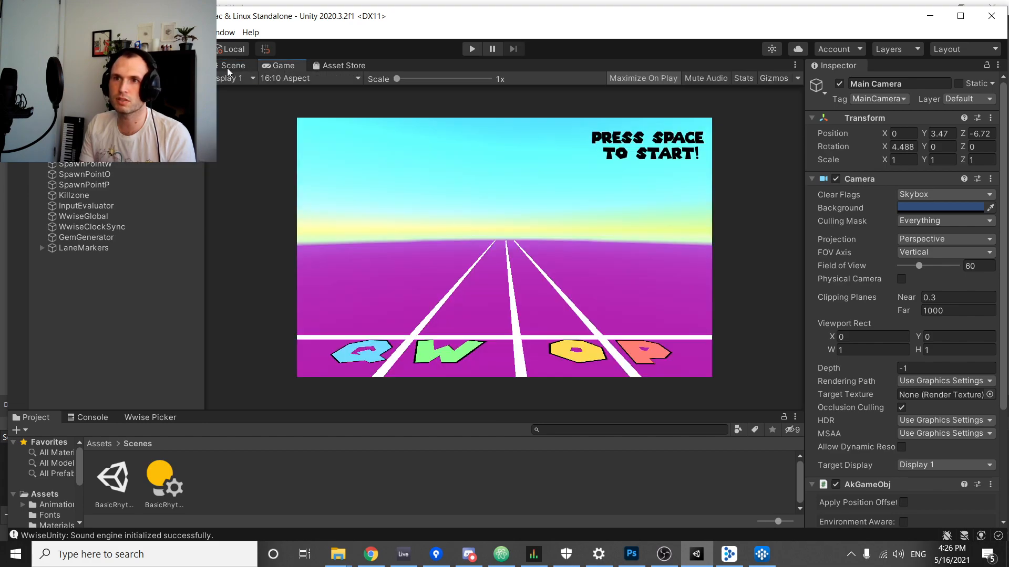
left_click(231, 66)
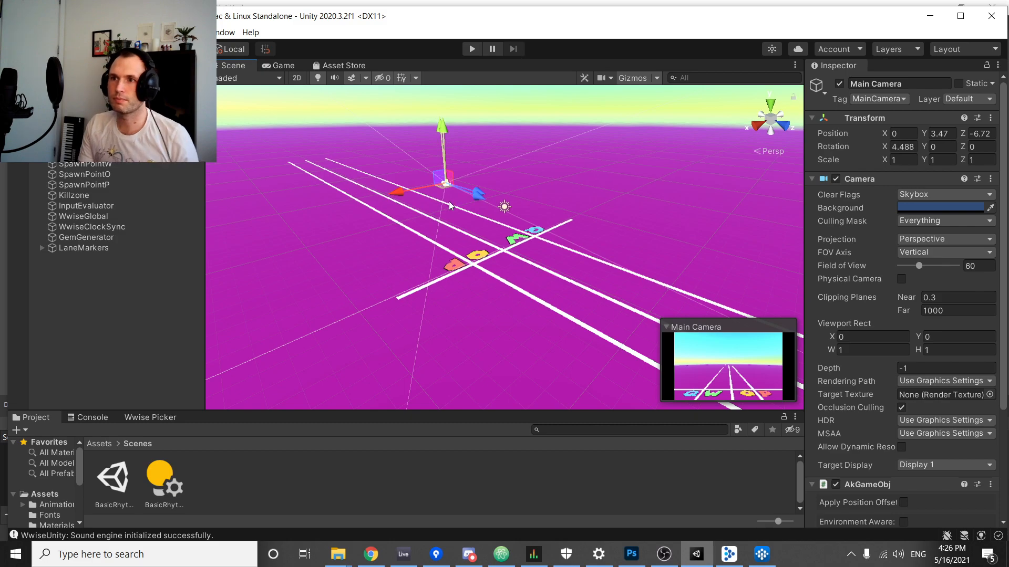
left_click_drag(405, 209, 646, 205, "alt")
mouse_move(453, 183)
left_mouse_down("alt")
mouse_move(580, 175)
mouse_move(450, 177)
left_mouse_up("alt")
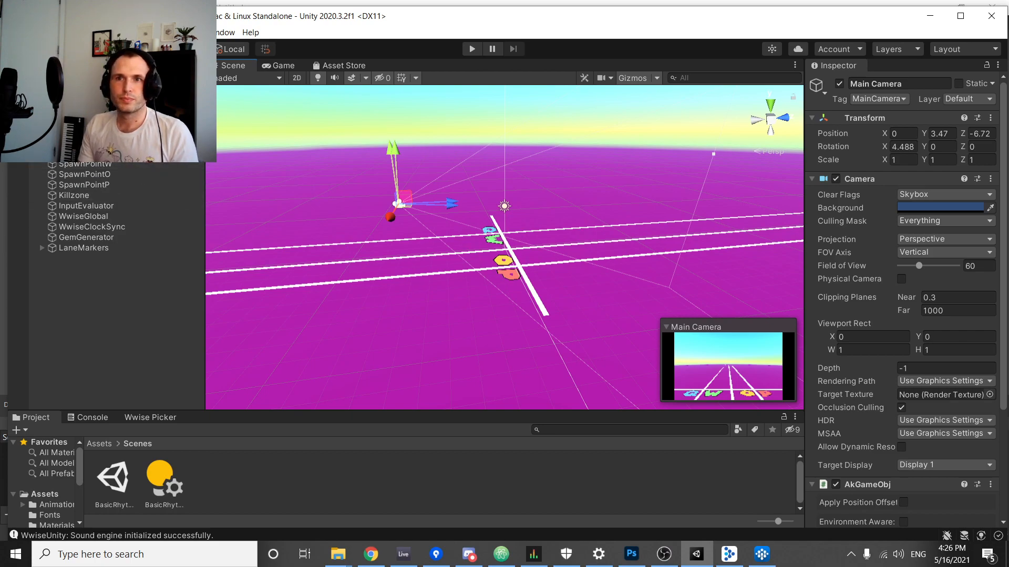
Check the EventSystem, and toggle the Directional Light off and on to compare its effect in the Game view.
left_click(80, 132)
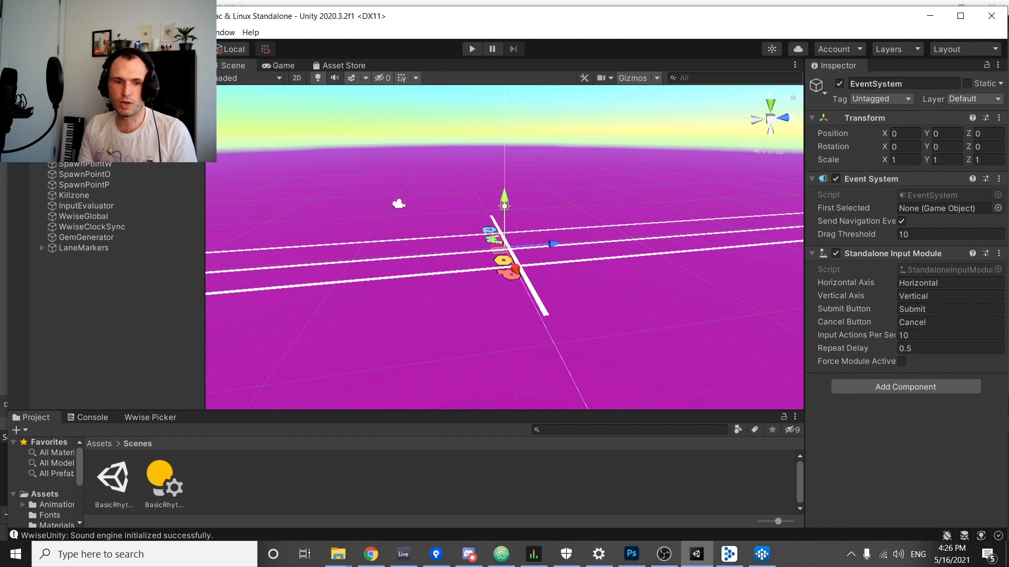
left_click(80, 112)
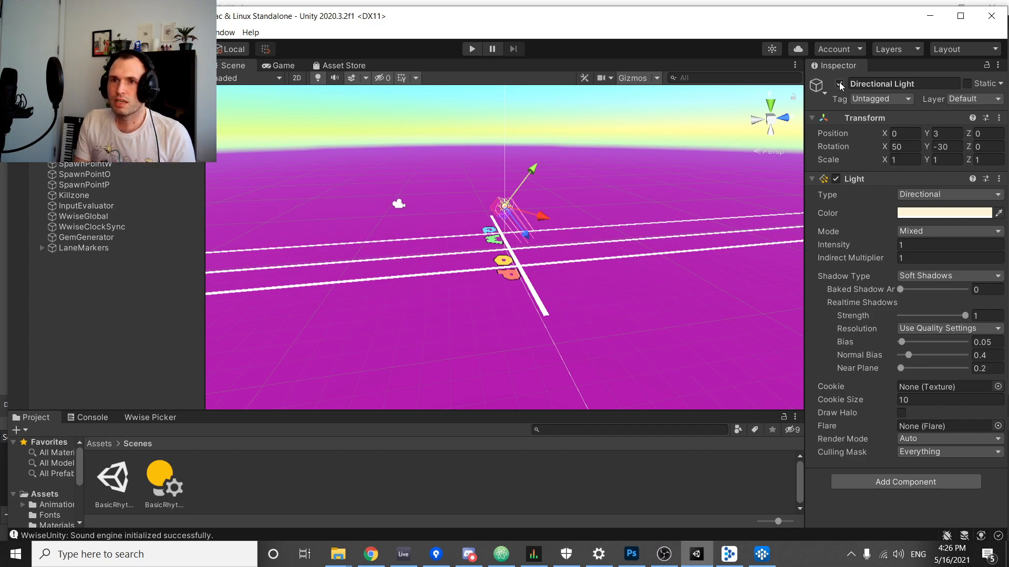
left_click(283, 65)
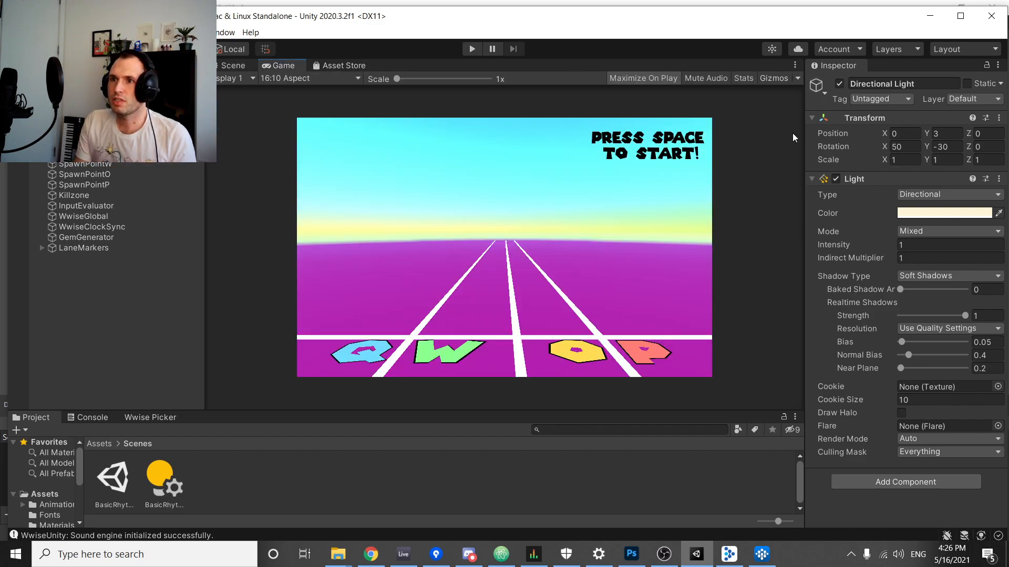
left_click(840, 83)
left_click(842, 83)
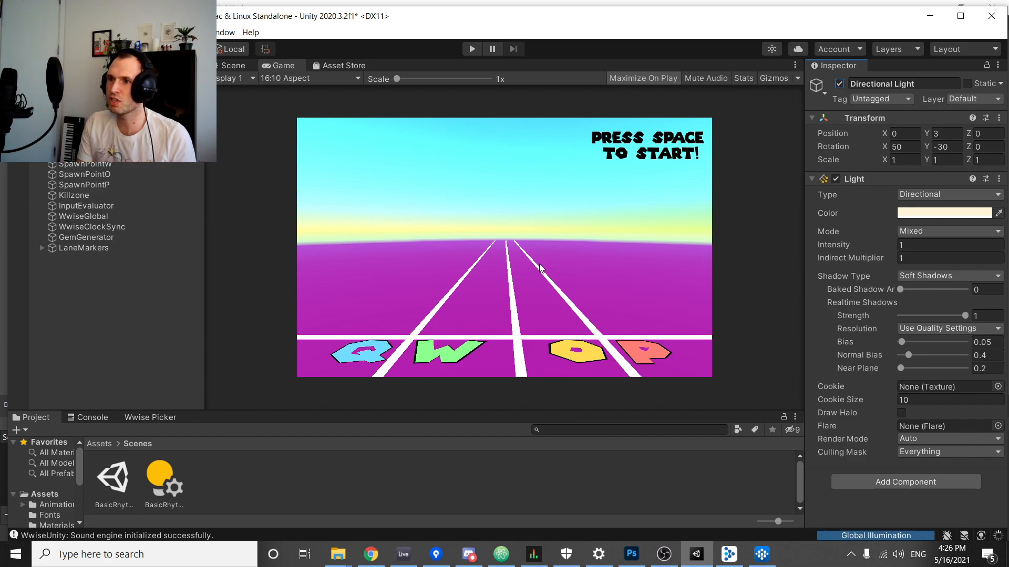
left_click(839, 84)
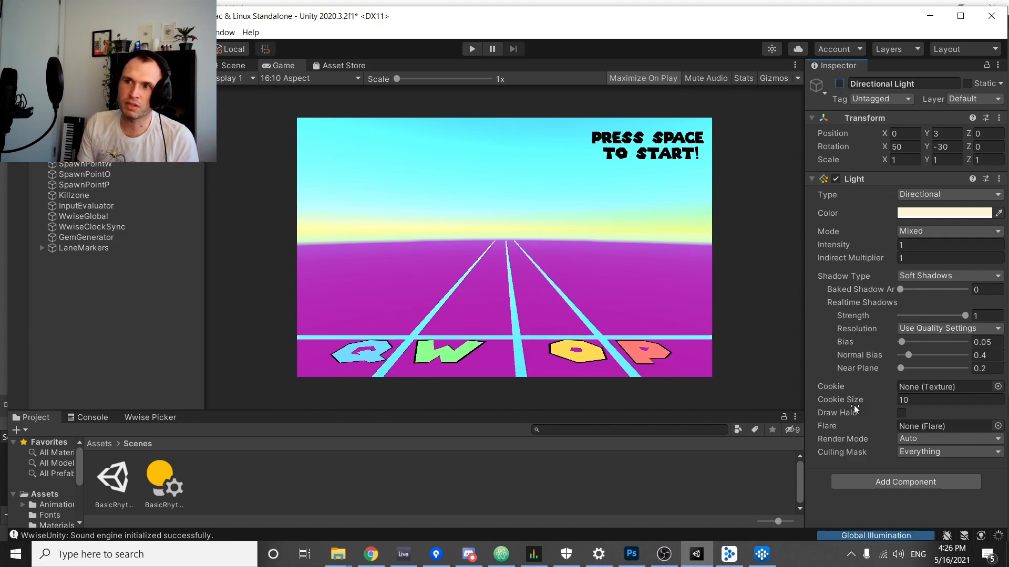
left_click(839, 85)
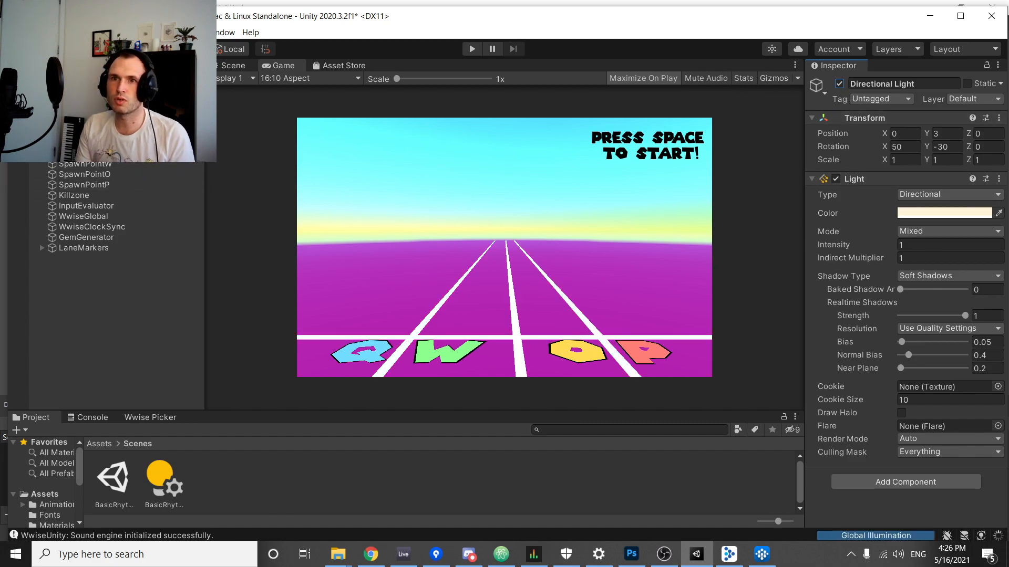
Inspect the FeedbackText canvas and its Image and Text child objects.
left_click(82, 126)
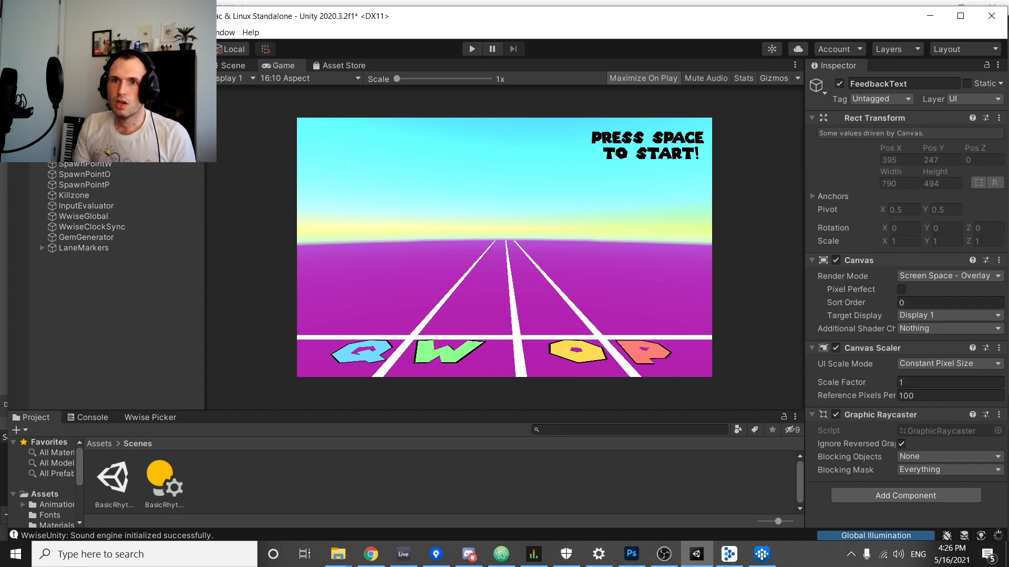
scroll(157, 163, "up", 1)
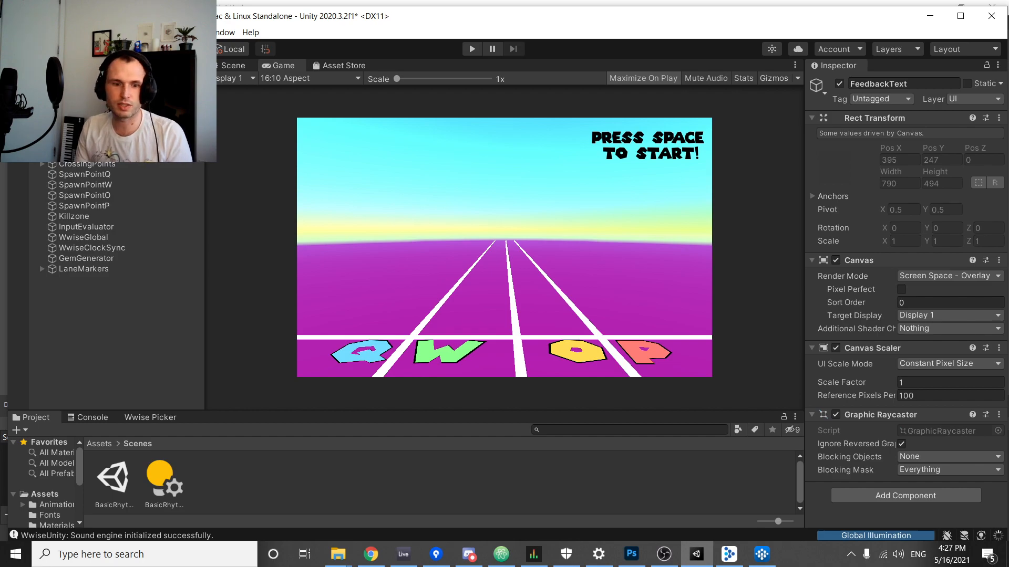
left_click(126, 133)
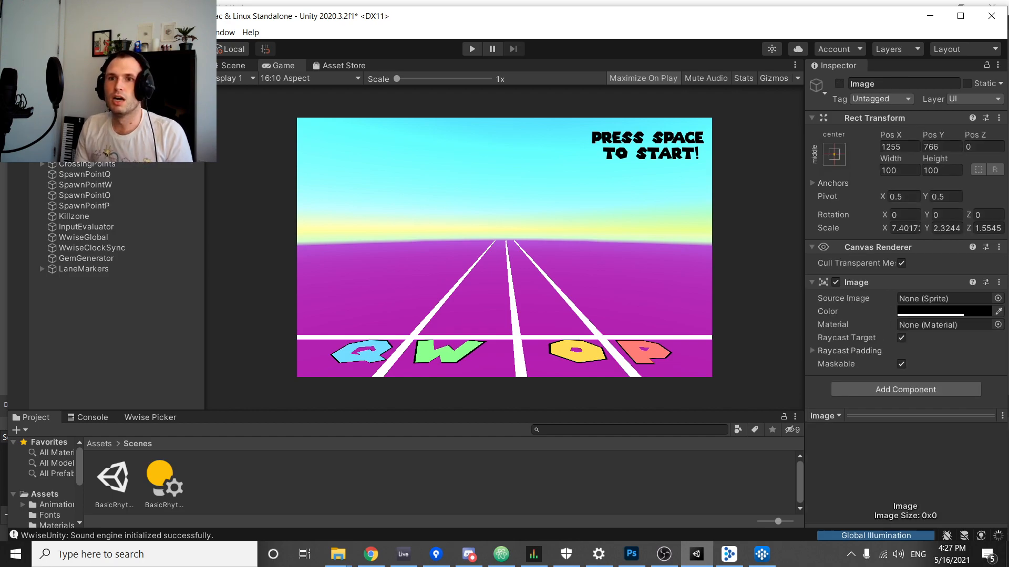
left_click(127, 143)
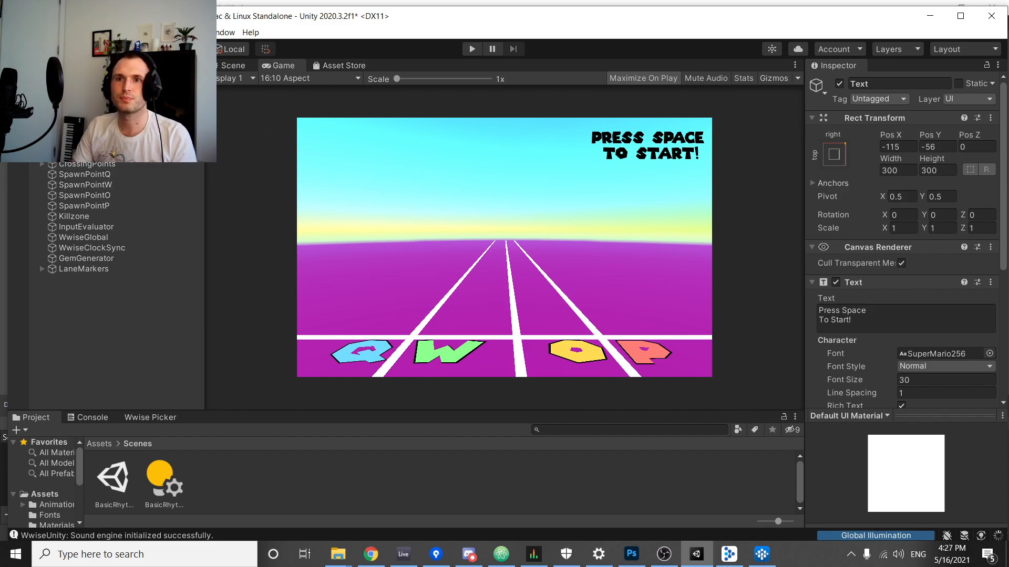
Expand CrossingPoints and try an X scale of 20.3 and an X position of -5.2 on it, undoing each change.
left_click(62, 164)
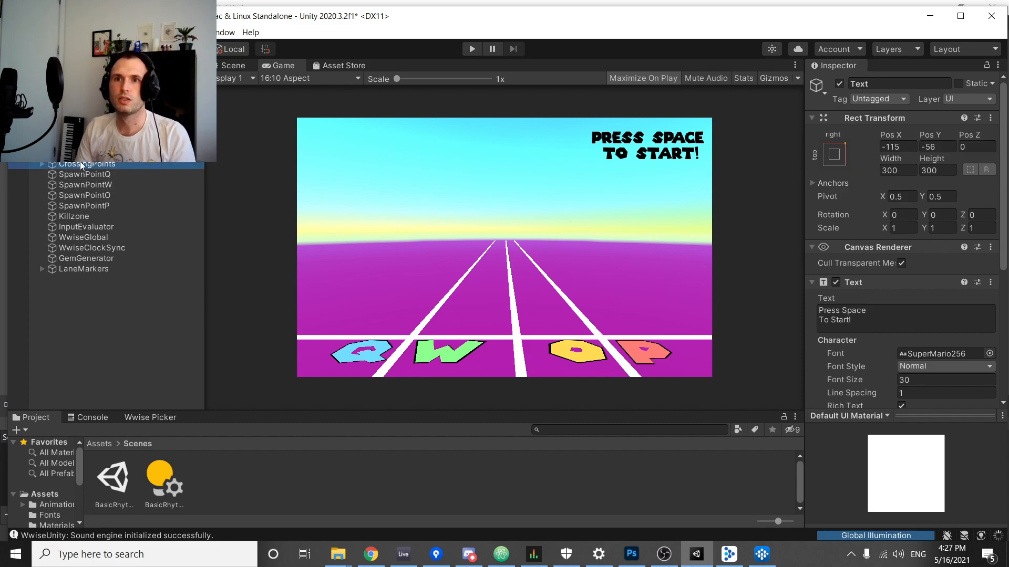
left_click(42, 165)
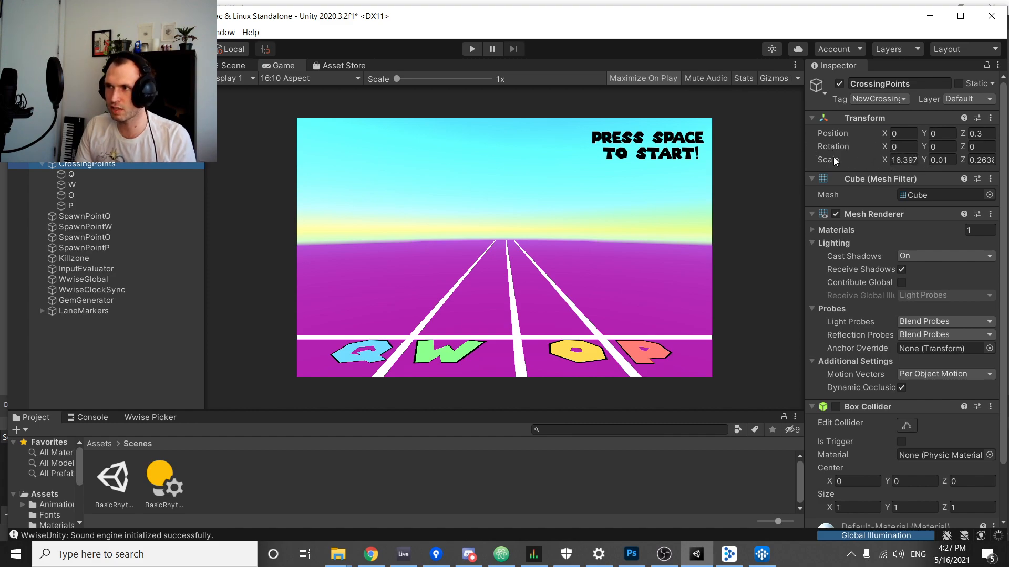
mouse_move(833, 156)
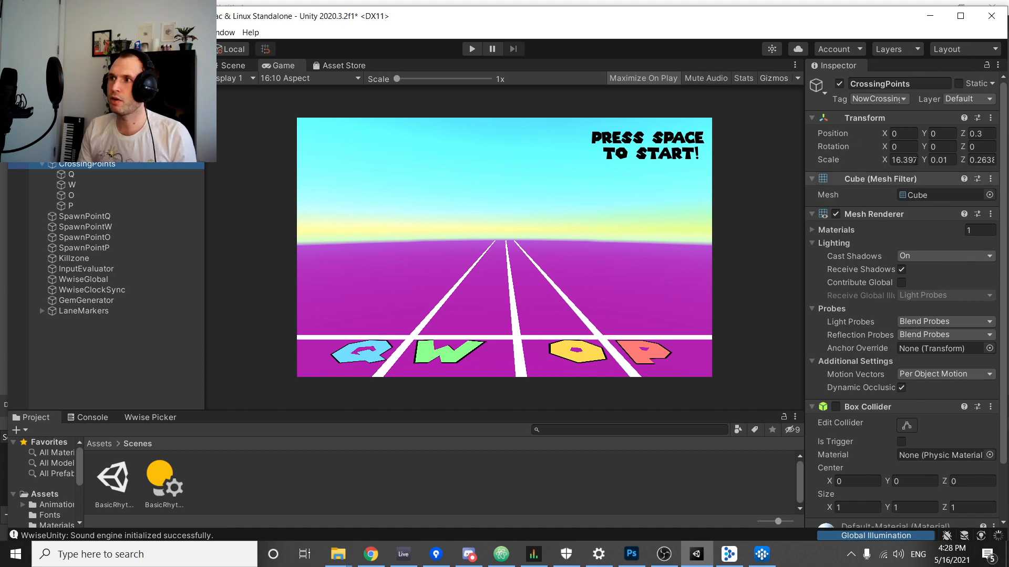
left_click_drag(886, 155, 340, 387)
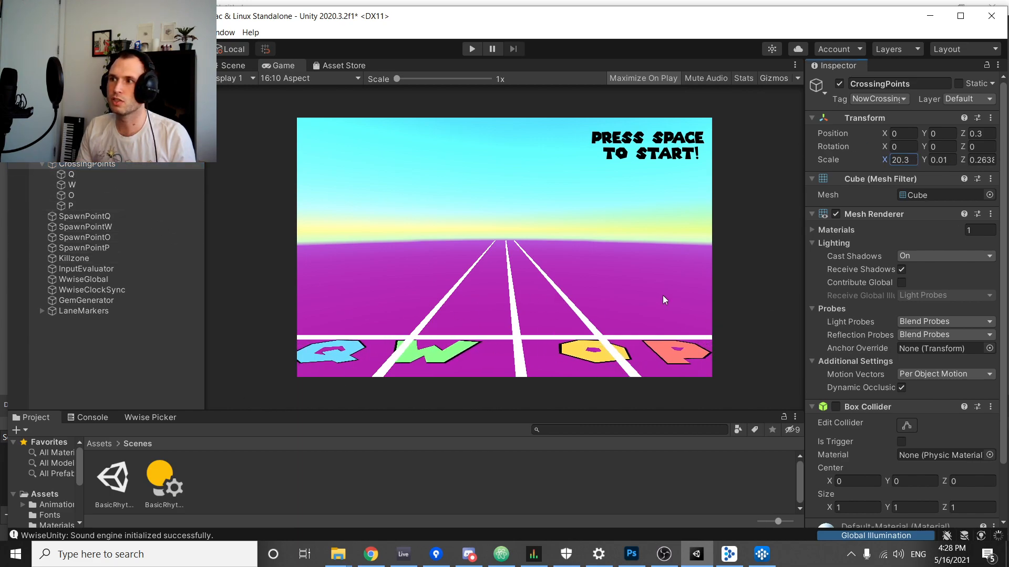
key("ctrl+z")
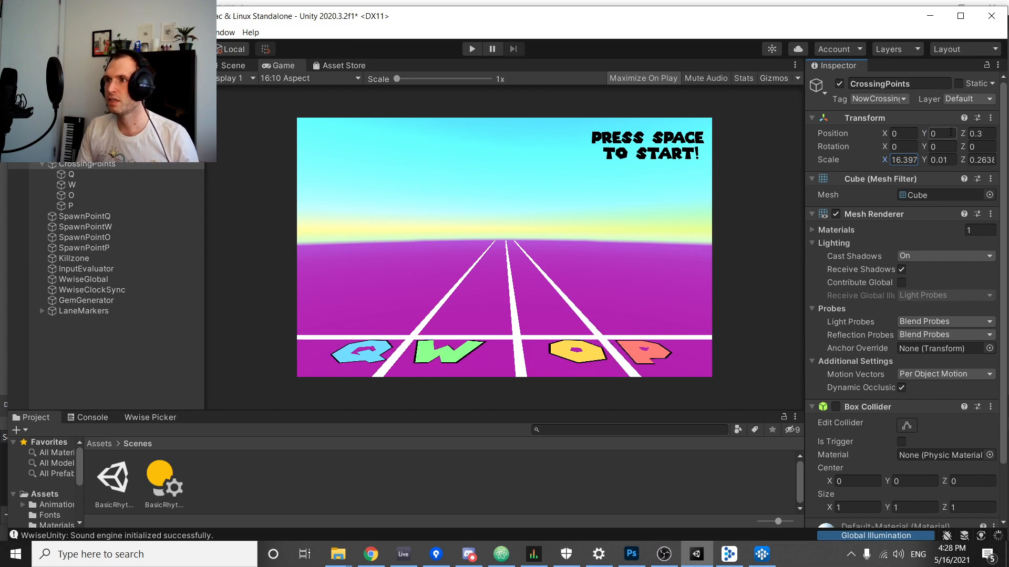
left_click_drag(884, 133, 852, 121)
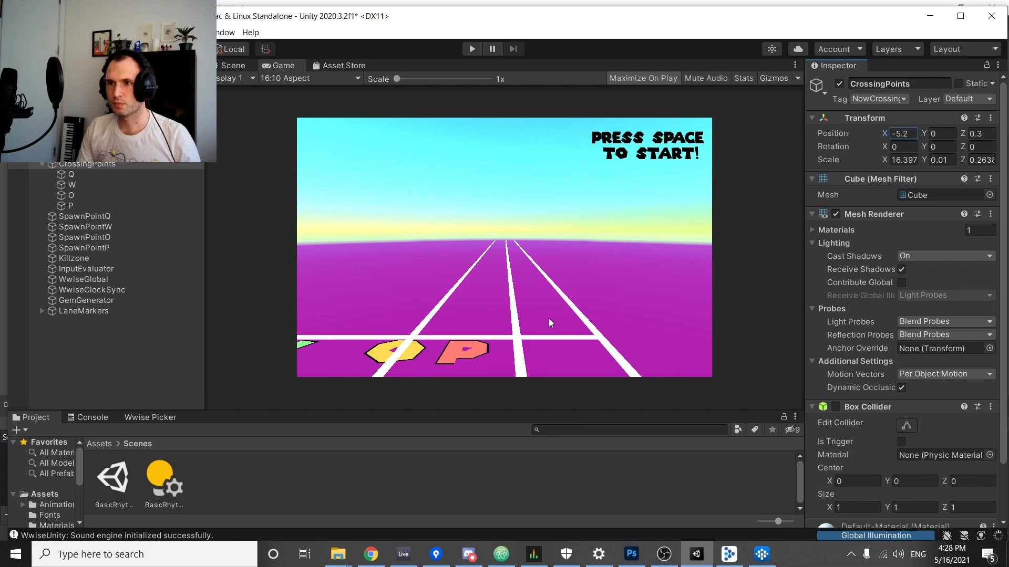
key("ctrl+z")
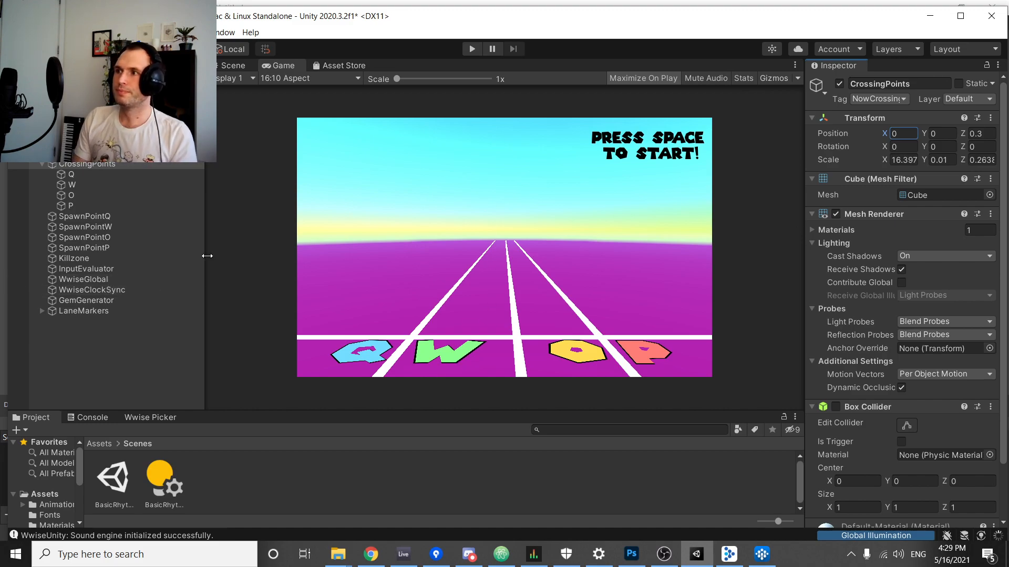
Look through the Q, W and O letter sprites under CrossingPoints, and switch the O object off and on again.
left_click(135, 176)
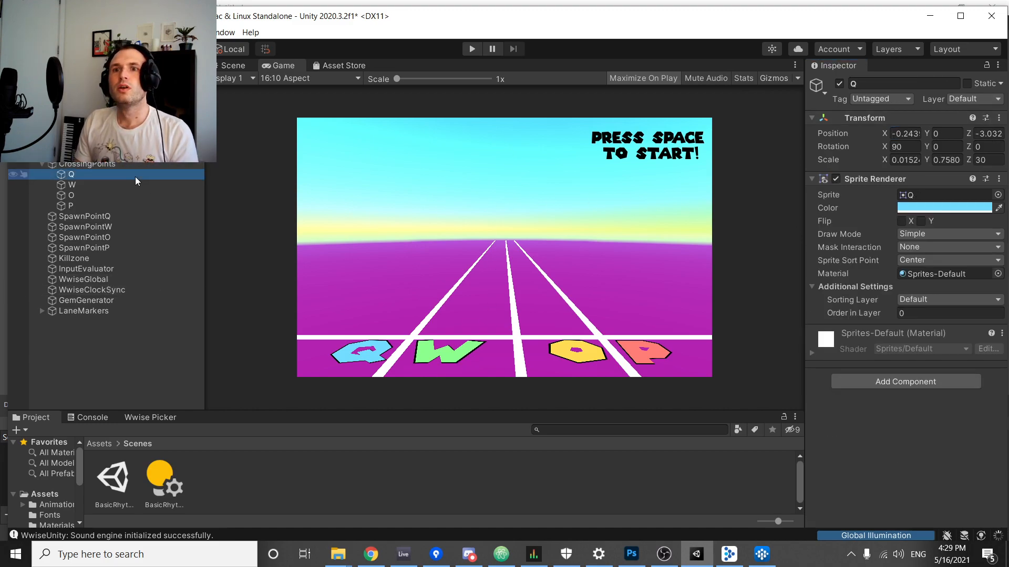
left_click(117, 187)
left_click(112, 195)
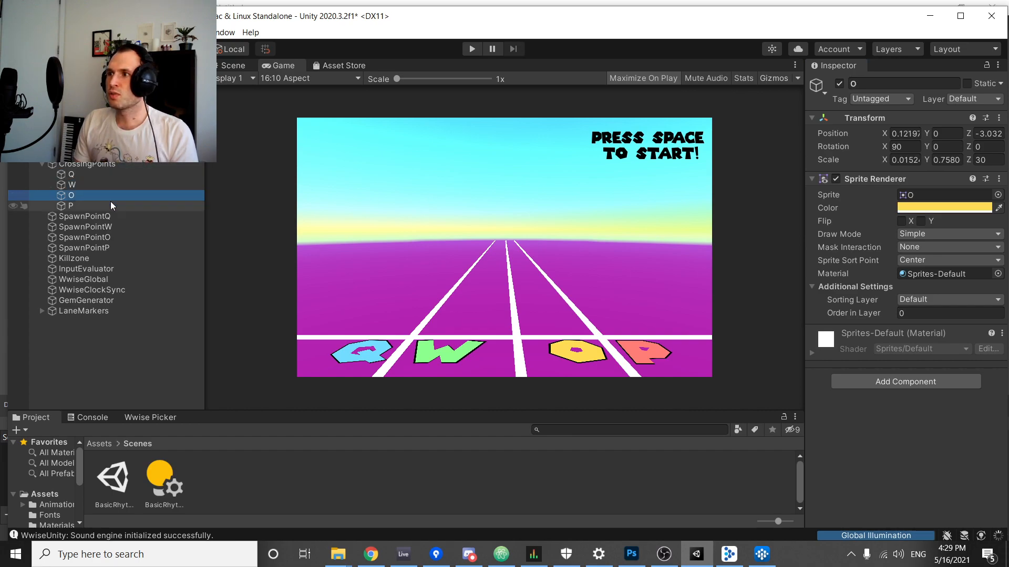
left_click(838, 84)
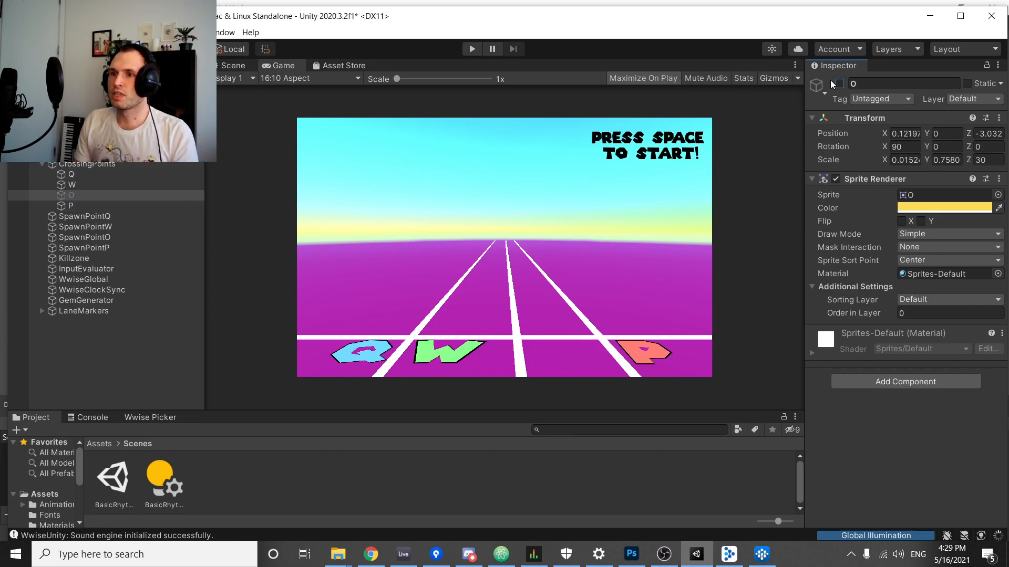
left_click(838, 84)
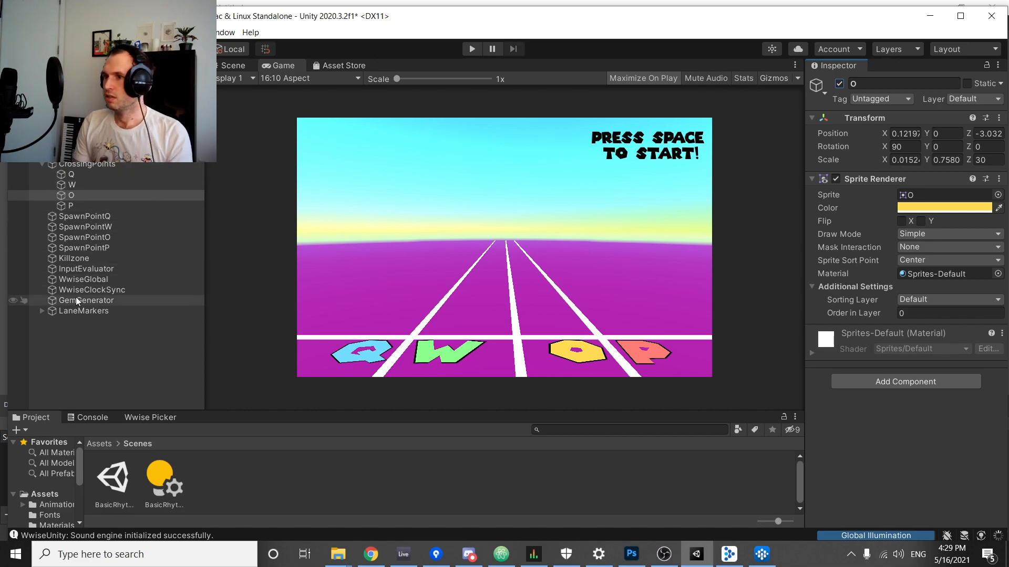
Compare the Transform values of SpawnPointQ, SpawnPointW, SpawnPointO and SpawnPointP.
left_click(125, 218)
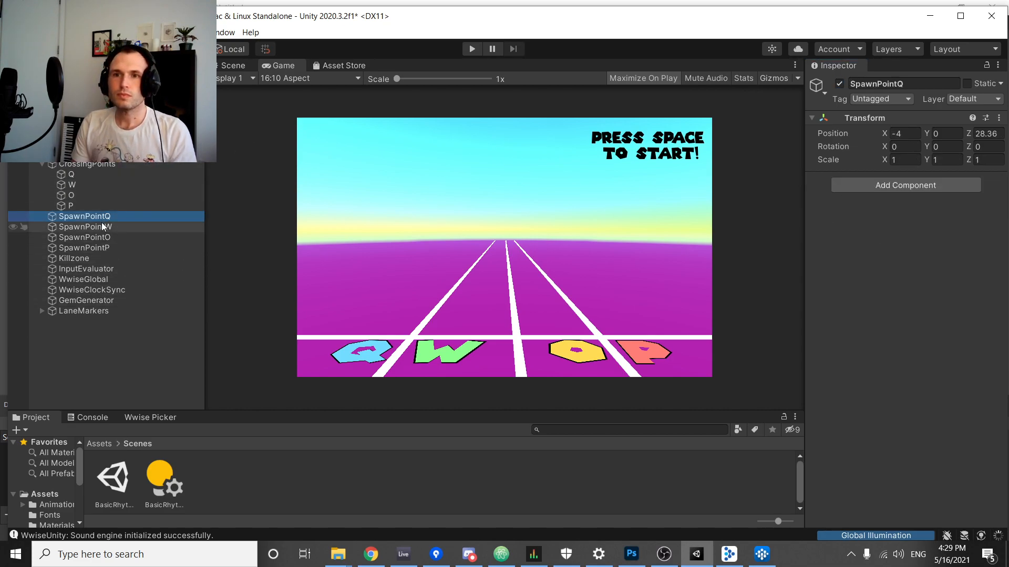
left_click(102, 227)
left_click(102, 237)
left_click(102, 247)
left_click(109, 219)
left_click(107, 227)
left_click(105, 238)
left_click(102, 247)
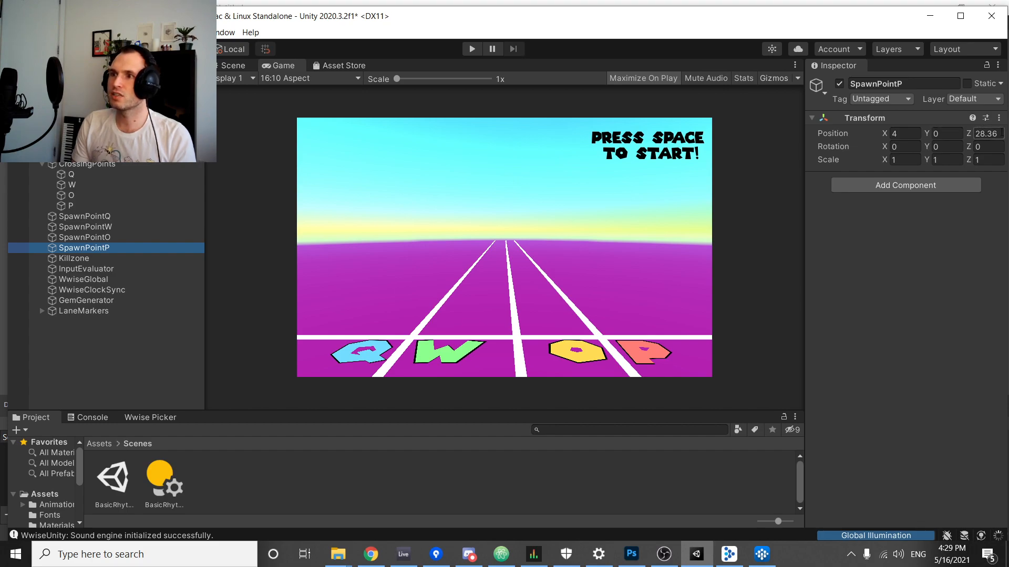
Step through the spawn points in the Scene view and frame SpawnPointQ so it shows together with the crossing line.
left_click(229, 66)
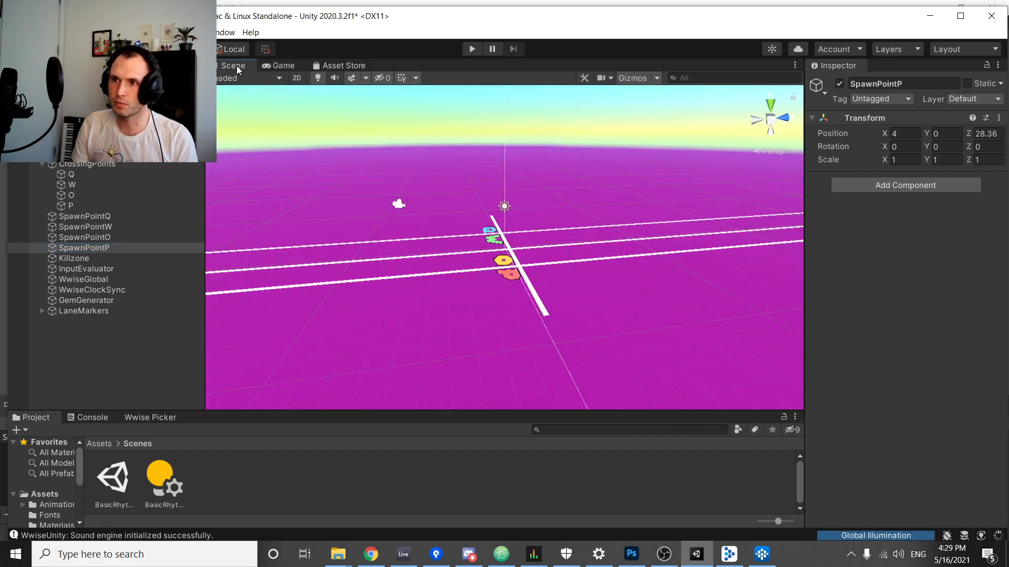
left_click(122, 209)
left_click(122, 215)
key("Down")
key("Down")
key("Down")
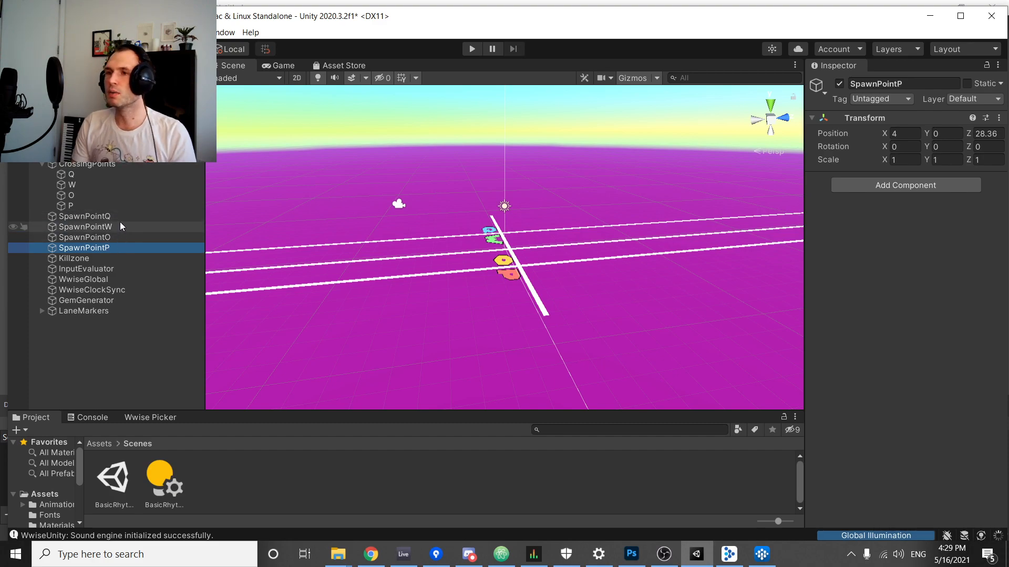
left_click(88, 216)
double_click(87, 215)
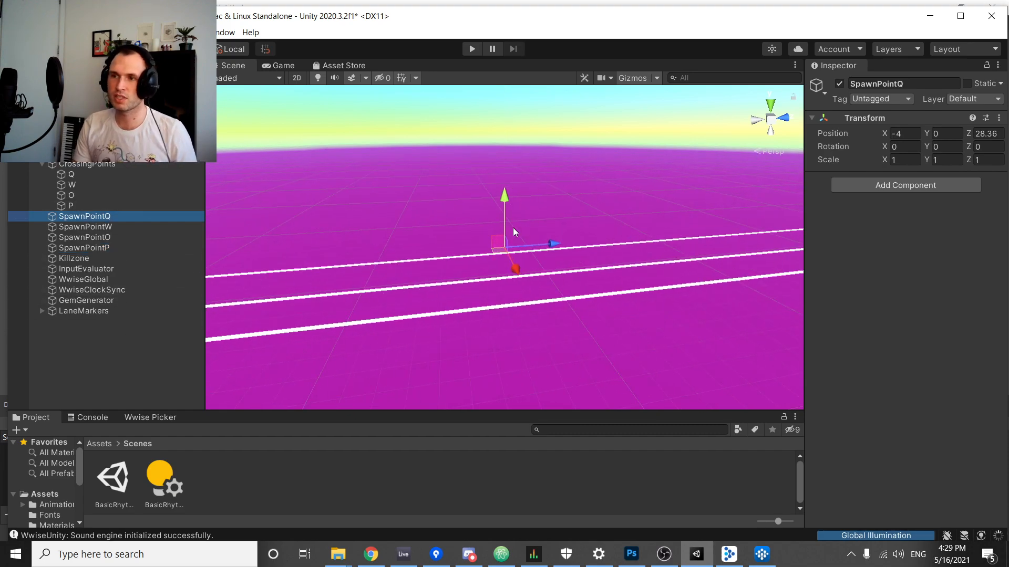
left_click_drag(514, 231, 586, 251, "alt")
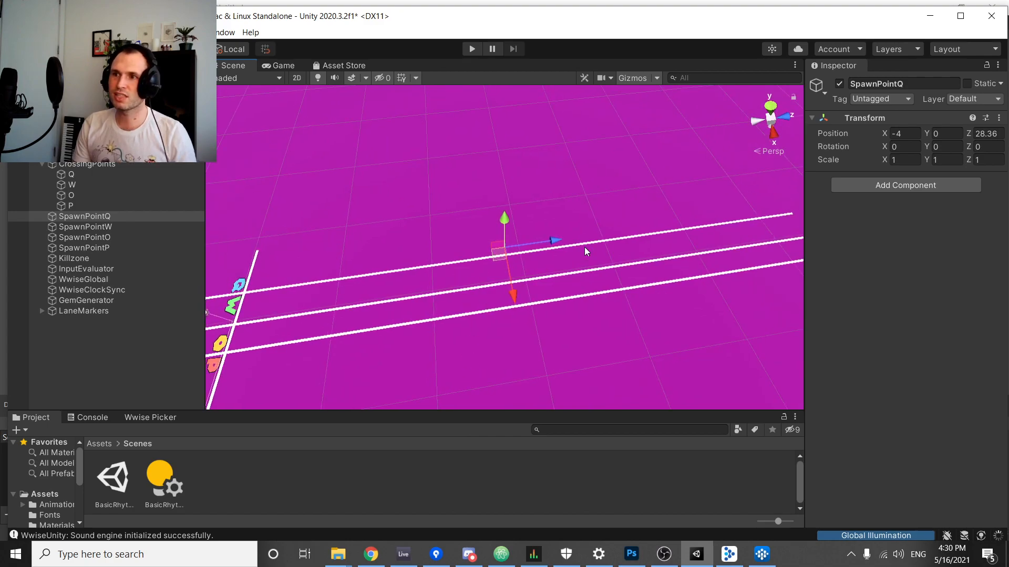
Select each of the four spawn points in turn to compare where they sit across the lanes in the Scene view.
left_click(97, 227)
left_click(103, 237)
left_click(96, 248)
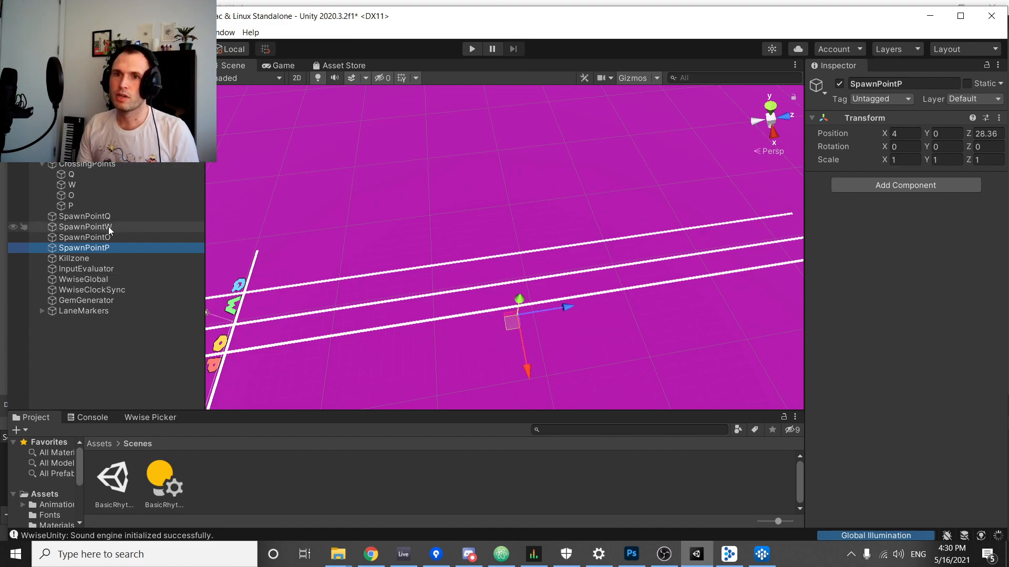
left_click(96, 237)
left_click(101, 227)
left_click(102, 218)
left_click(100, 229)
left_click(103, 218)
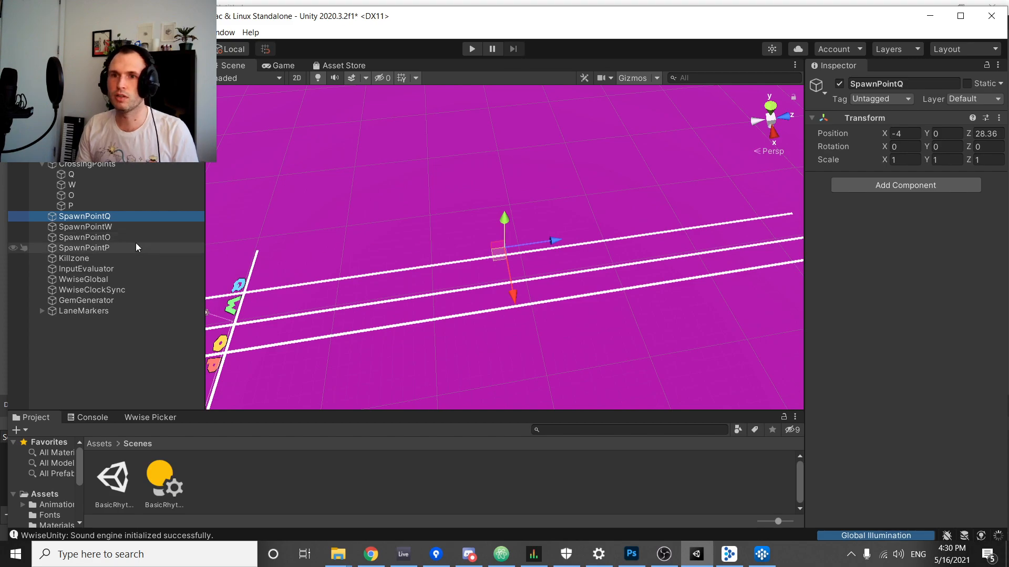
Go through SpawnPointW, SpawnPointO and SpawnPointP once more and return to SpawnPointQ to view their lane positions.
left_click(131, 227)
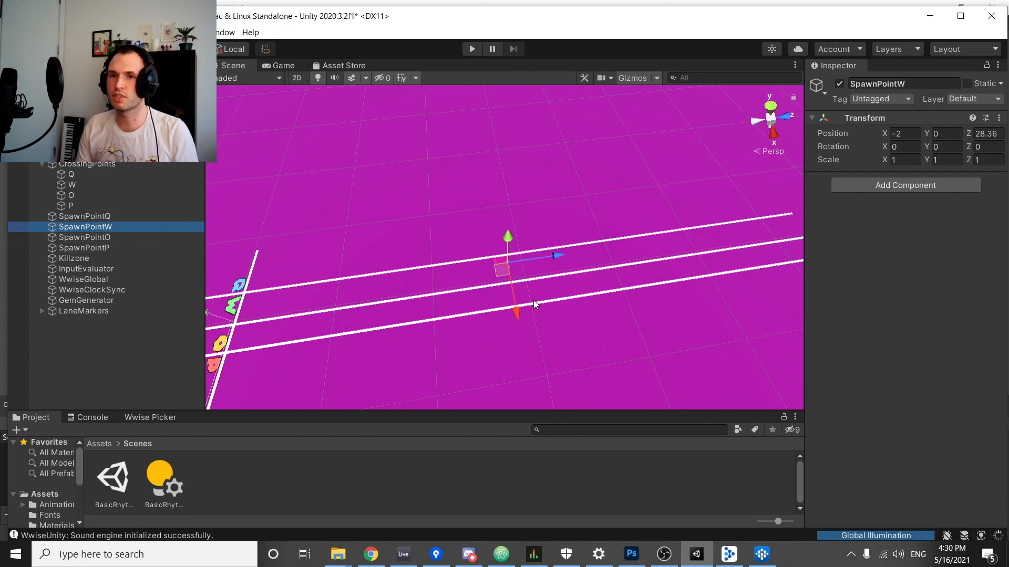
left_click(136, 240)
left_click(127, 248)
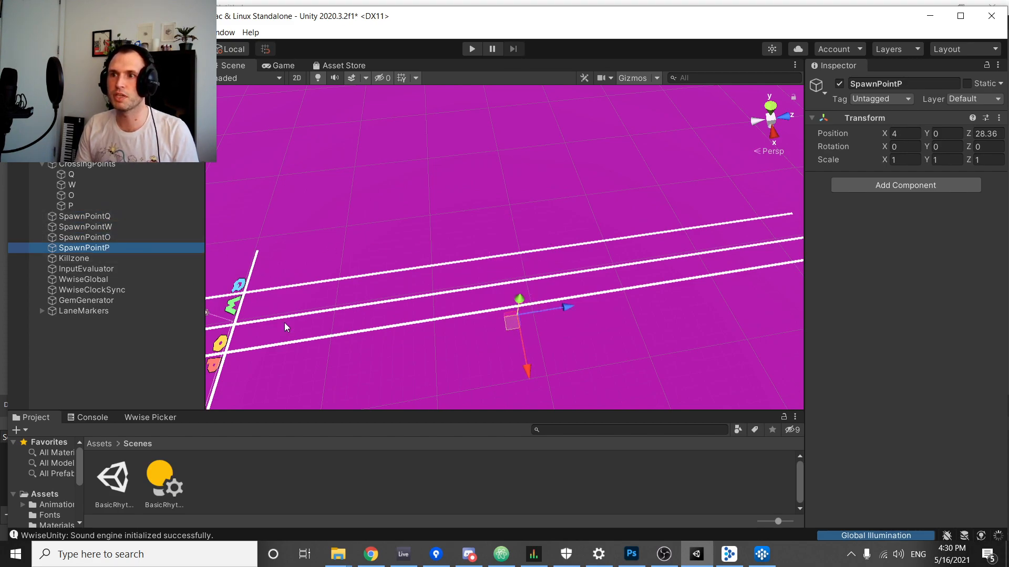
left_click(110, 216)
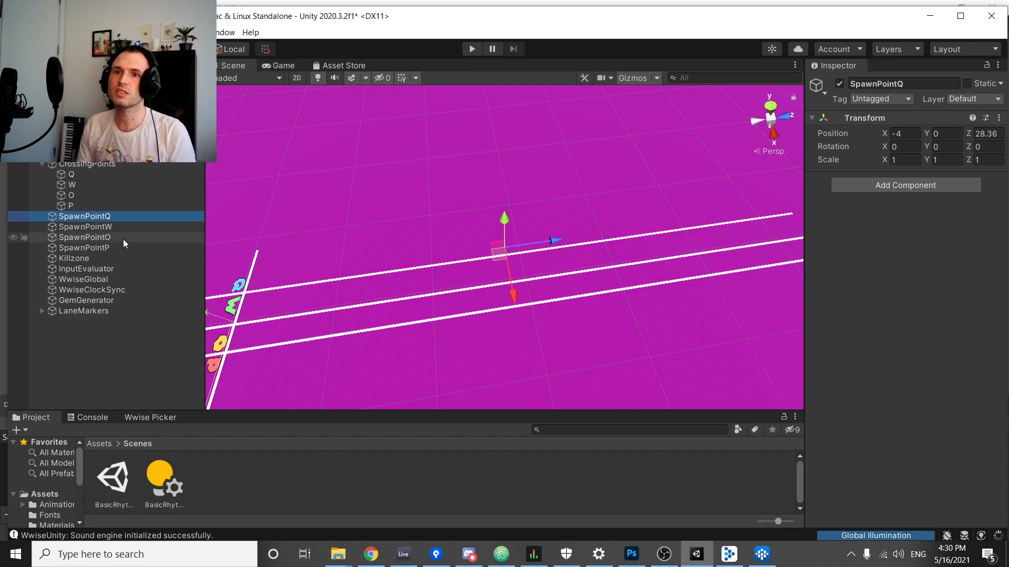
Select the Killzone box behind the crossing line and move it along the Z axis to about -7.3.
left_click(80, 259)
scroll(257, 315, "down", 3)
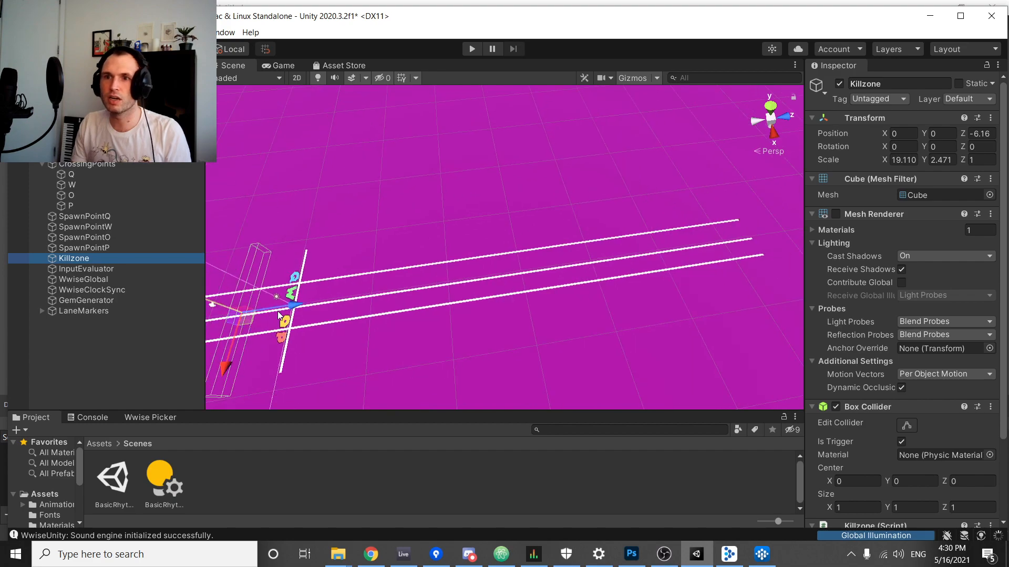
middle_click_drag(351, 298, 498, 289)
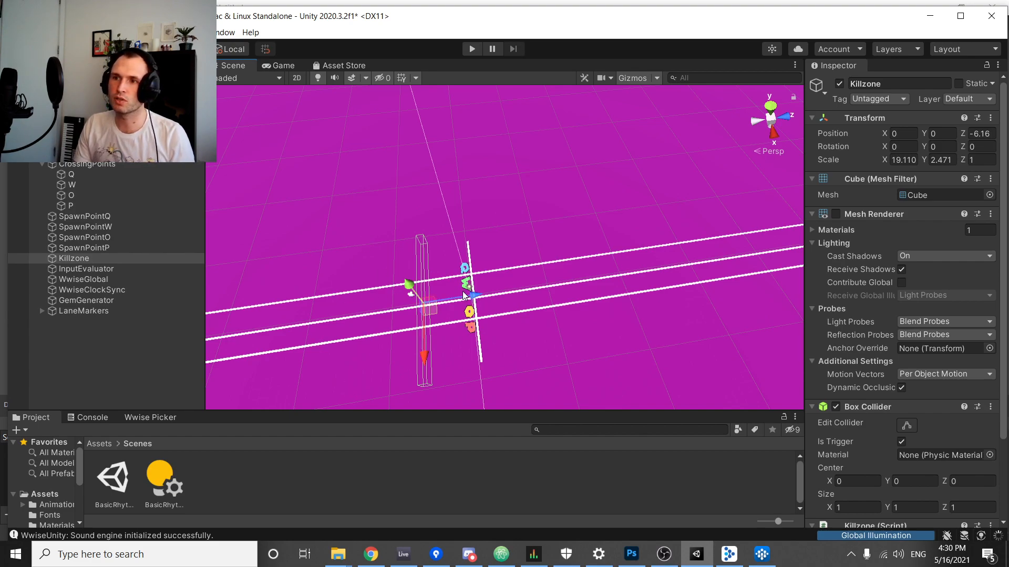
left_click_drag(472, 297, 465, 297)
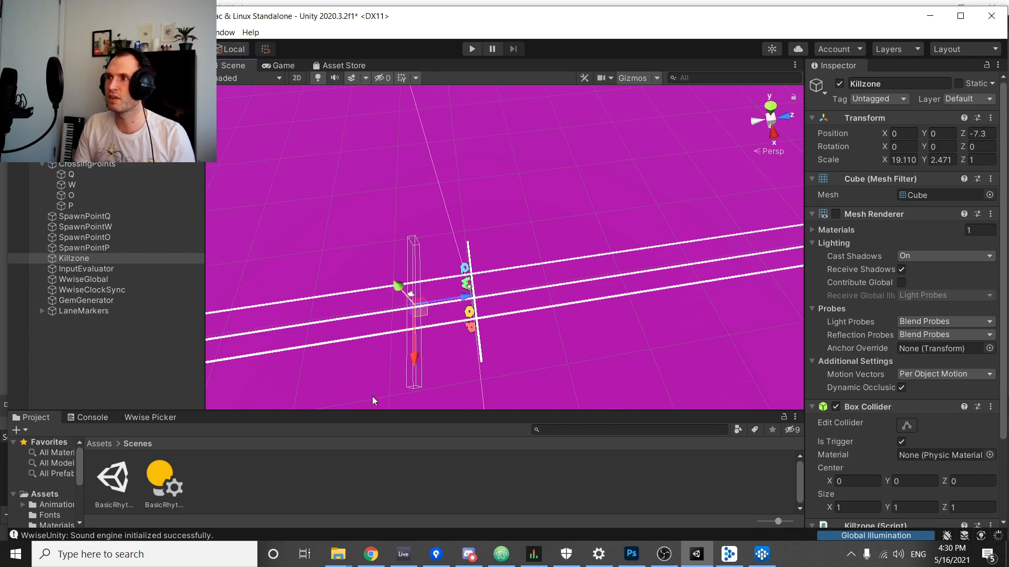
Examine the Killzone's Box Collider trigger settings and its attached script.
scroll(931, 347, "down", 3)
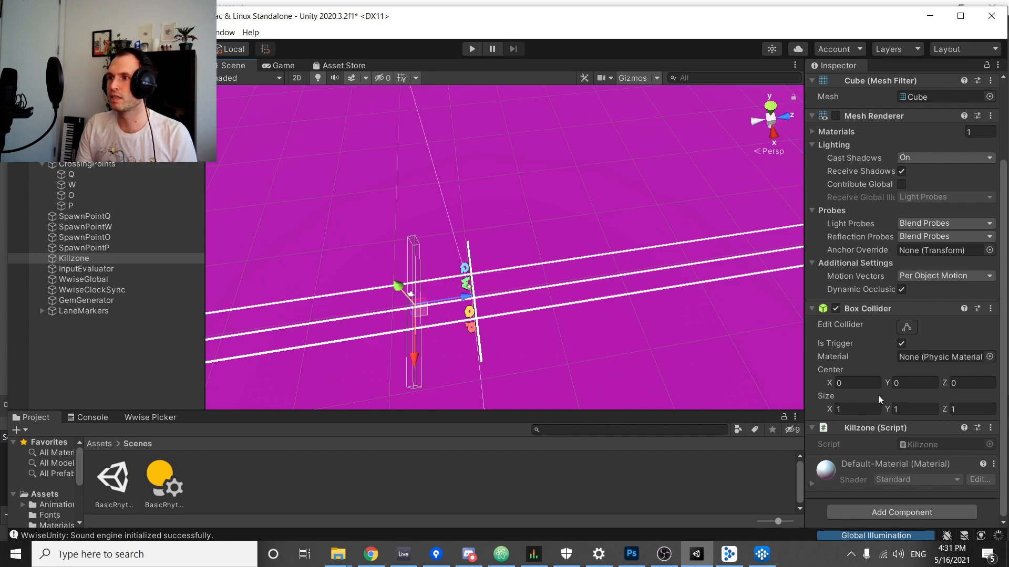
scroll(875, 396, "up", 3)
scroll(876, 396, "down", 3)
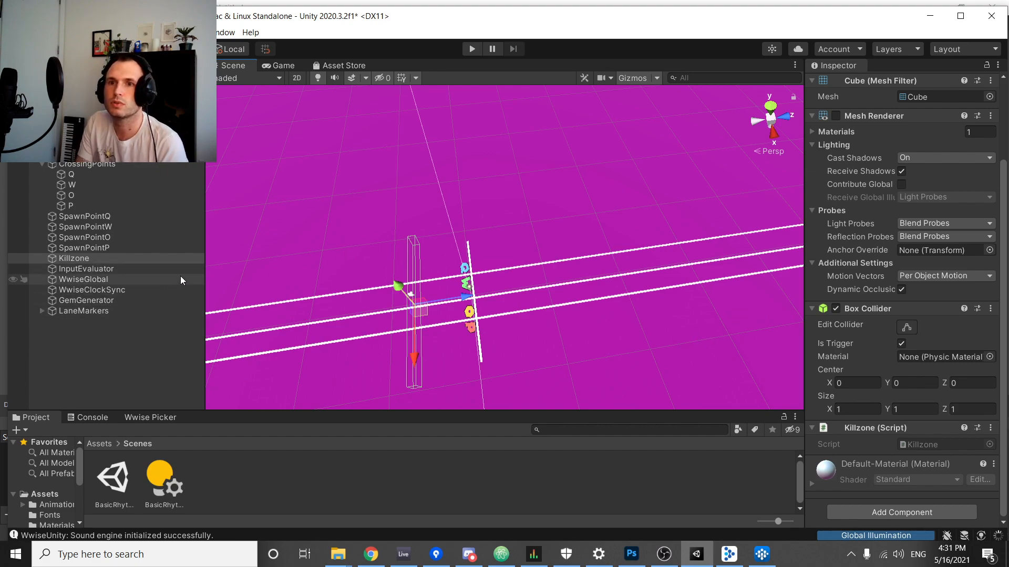
Inspect the InputEvaluator script's settings, and switch to Chrome to show the first Evaluation Windows slide of the class presentation.
left_click(111, 272)
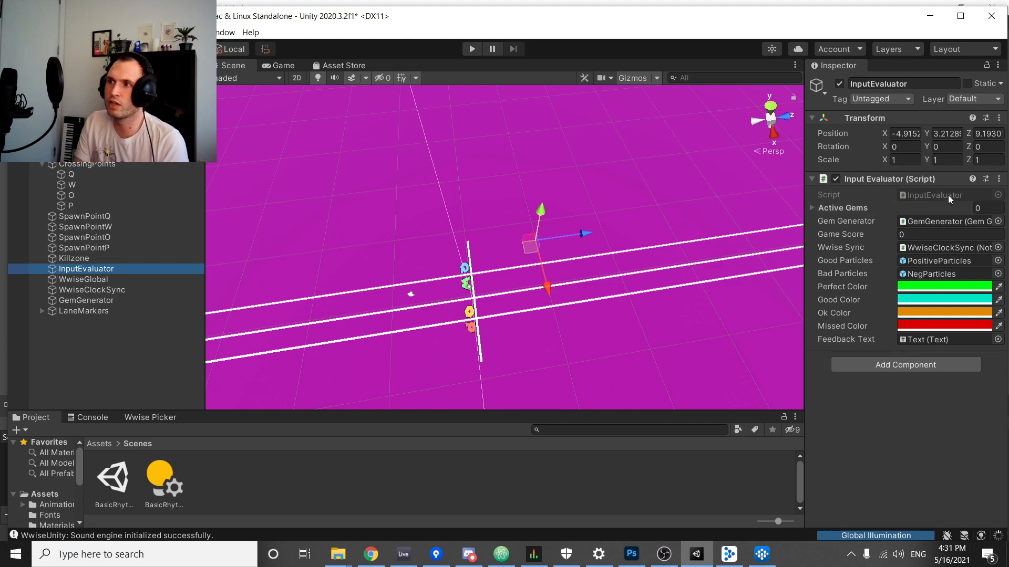
left_click(374, 561)
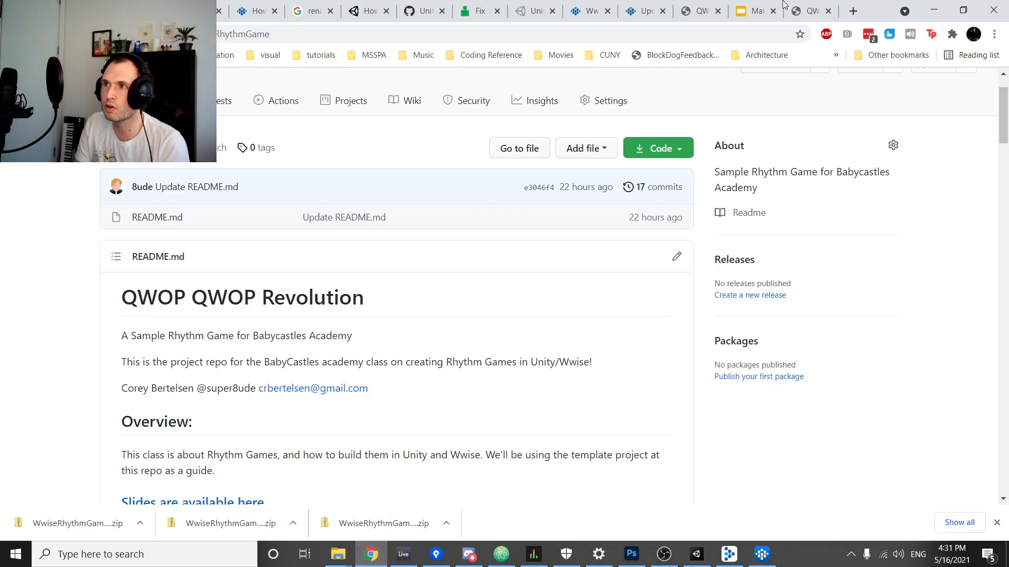
left_click(744, 13)
scroll(89, 354, "up", 7)
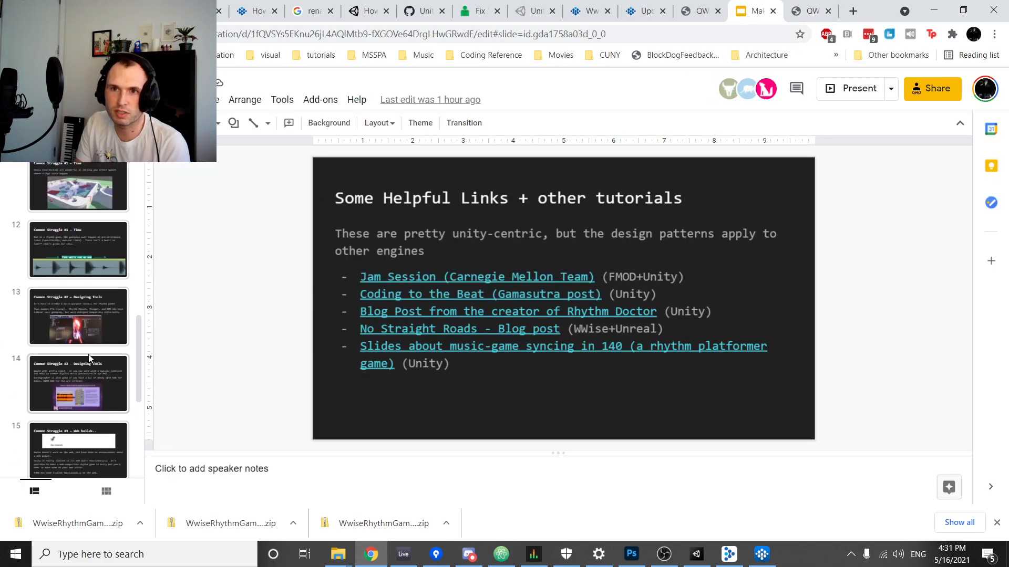
scroll(87, 356, "up", 2)
left_click(76, 317)
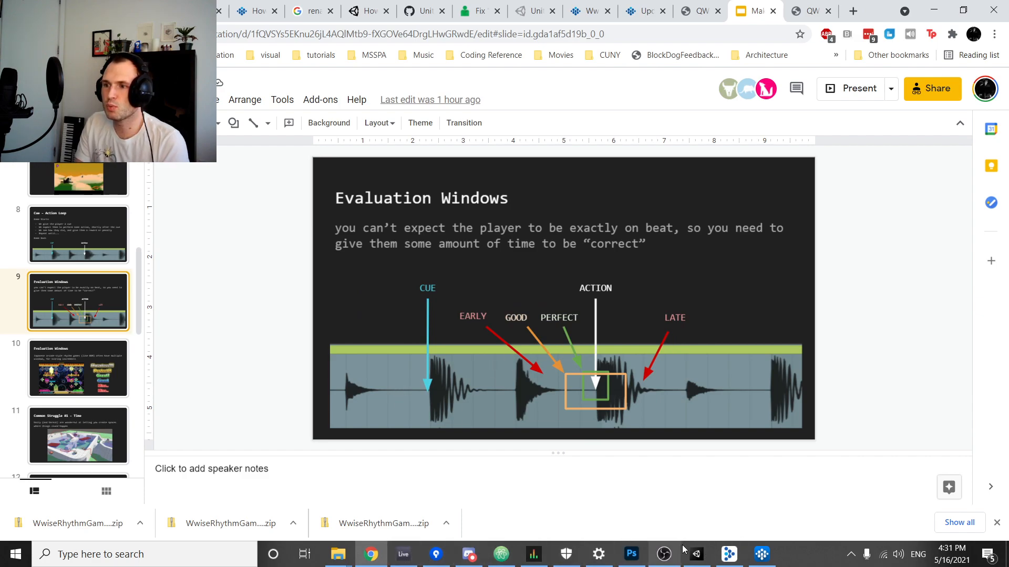
Shrink the Chrome window and place it so the Evaluation Windows slide sits beside the InputEvaluator settings in Unity.
left_click(705, 555)
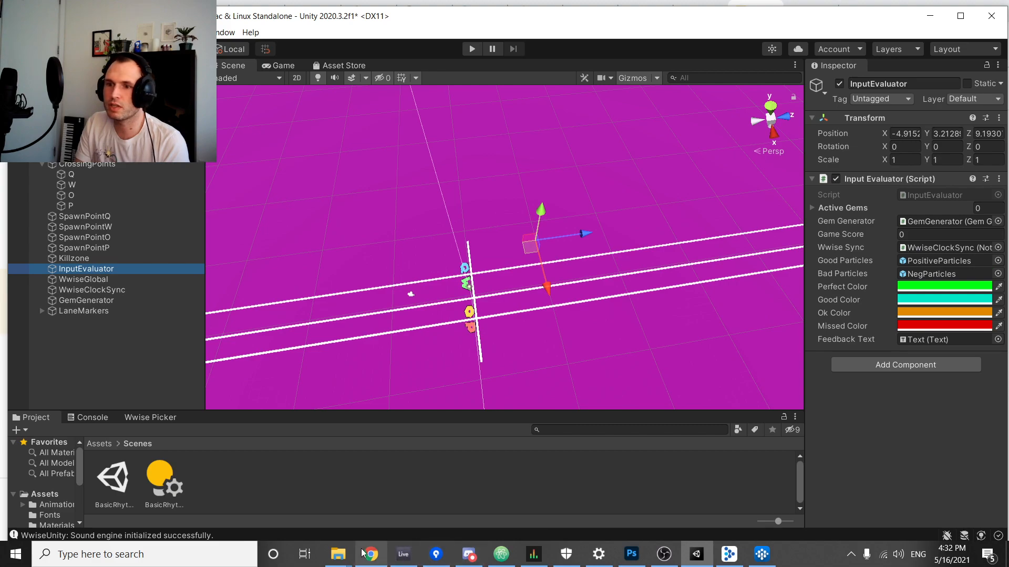
left_click(376, 561)
left_click_drag(876, 7, 720, 51)
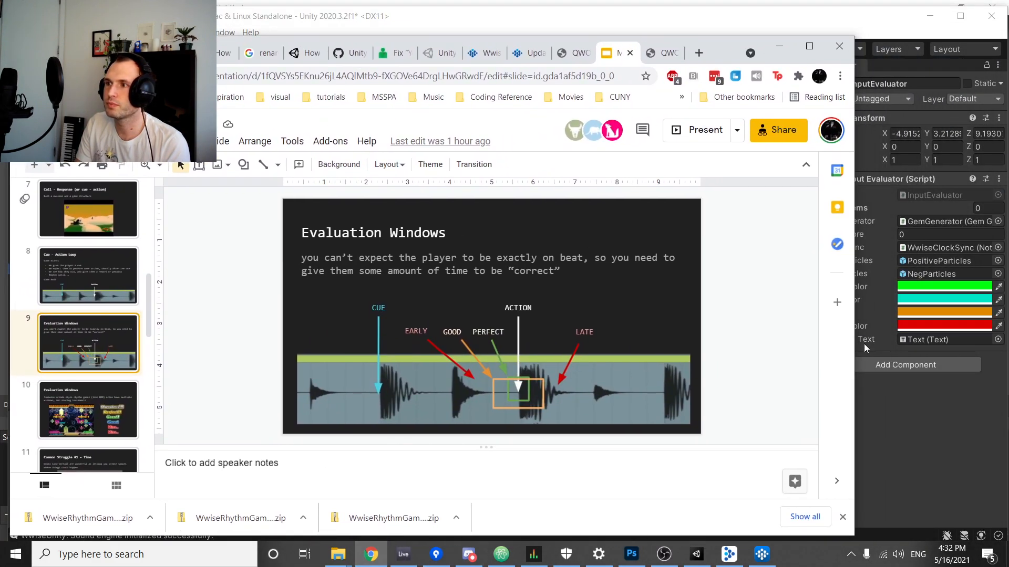
left_click_drag(855, 348, 694, 349)
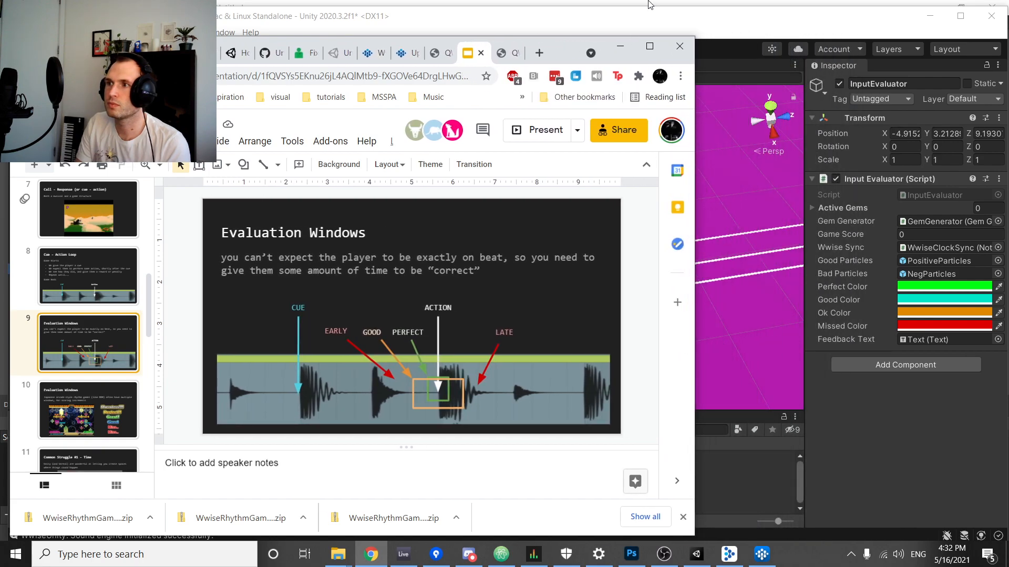
left_click(591, 53)
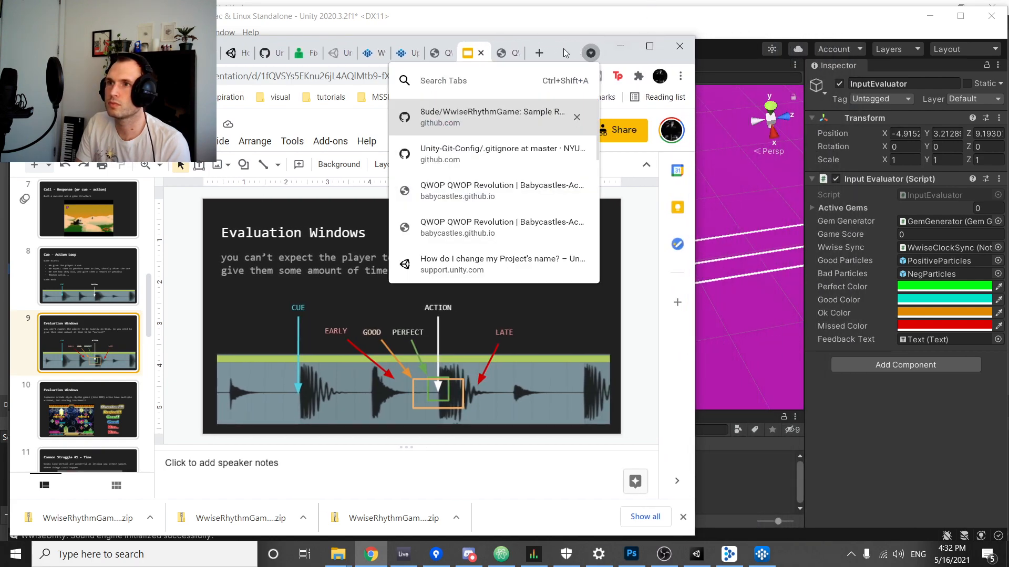
key("Escape")
left_click_drag(557, 48, 677, 32)
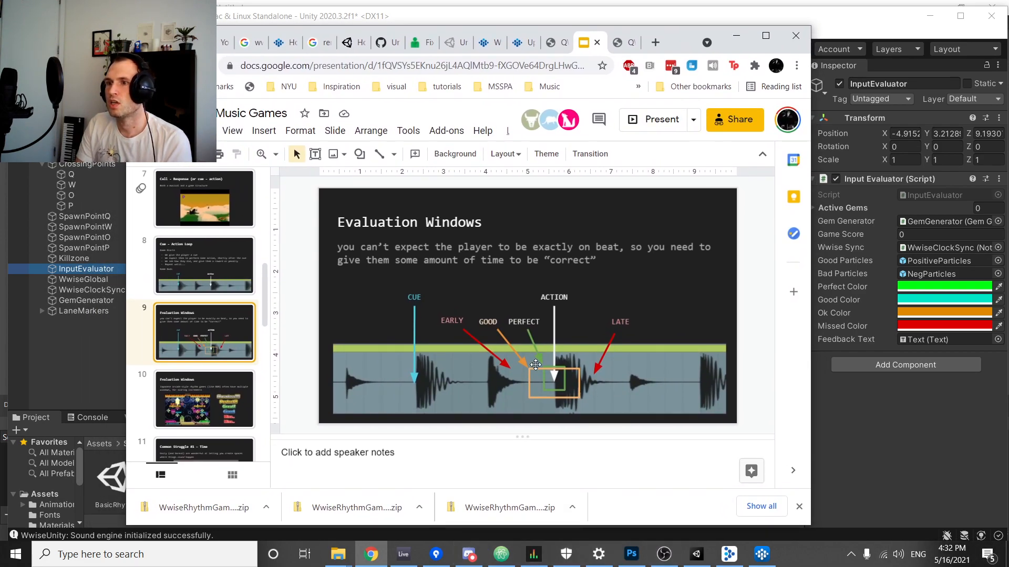
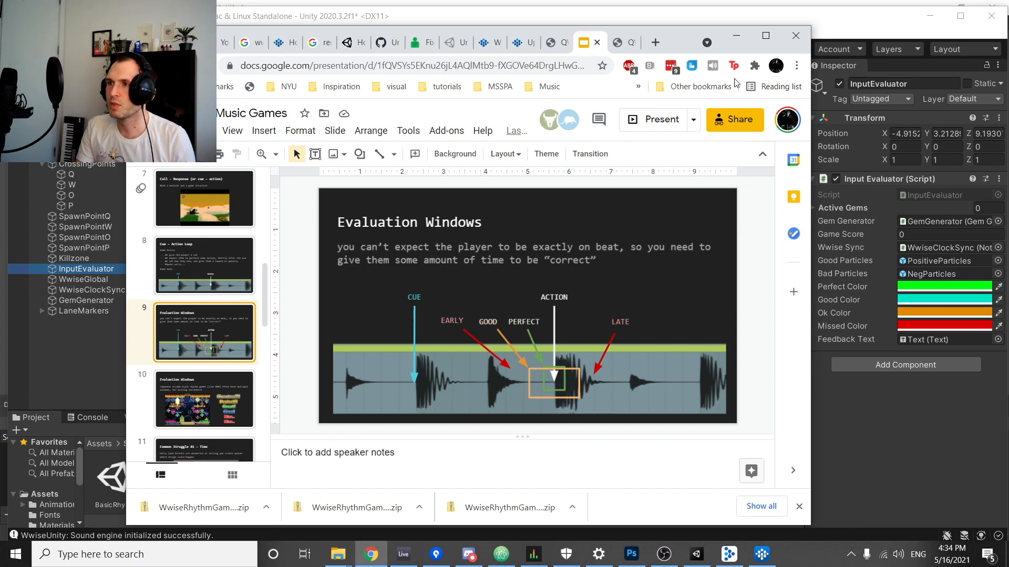
Minimize the Chrome window, view the UI Text object's properties in Unity, and reselect InputEvaluator.
left_click_drag(682, 48, 639, 50)
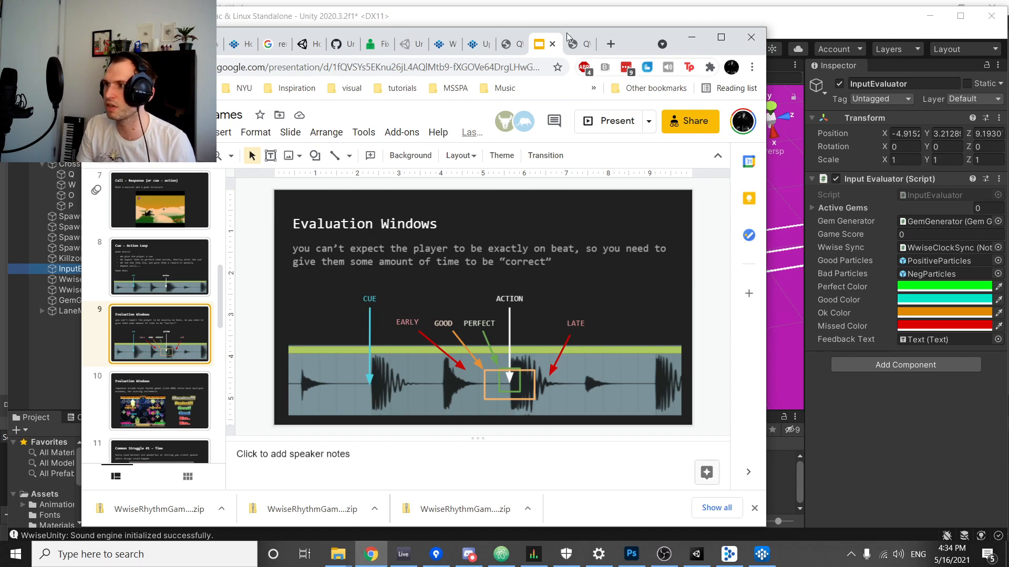
left_click(691, 37)
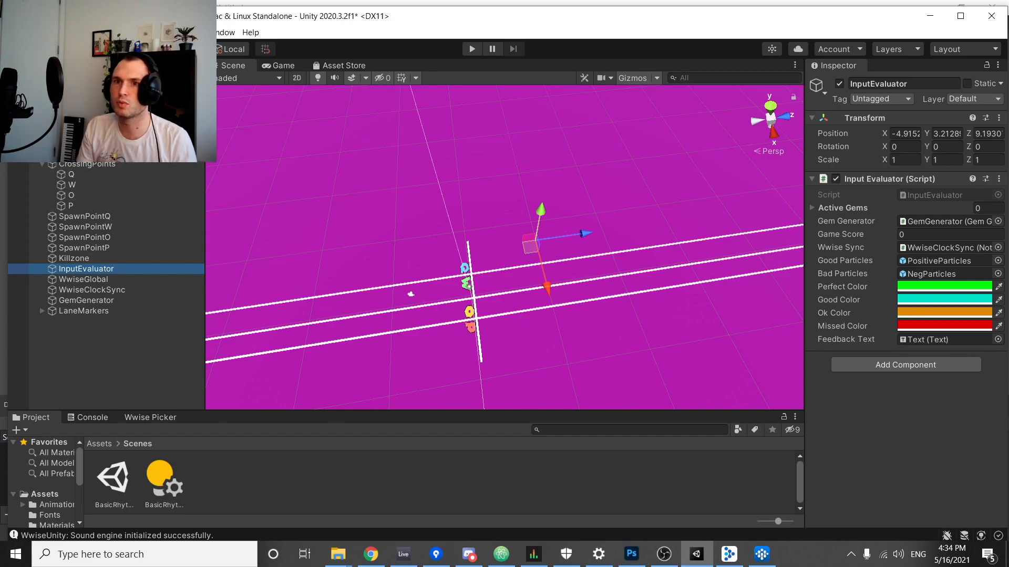
left_click(68, 143)
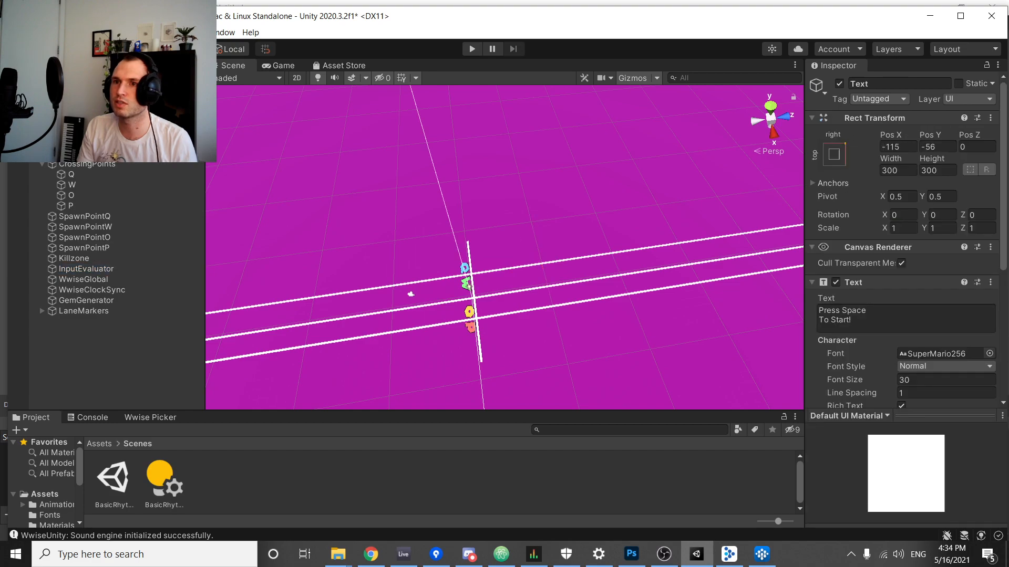
left_click(113, 270)
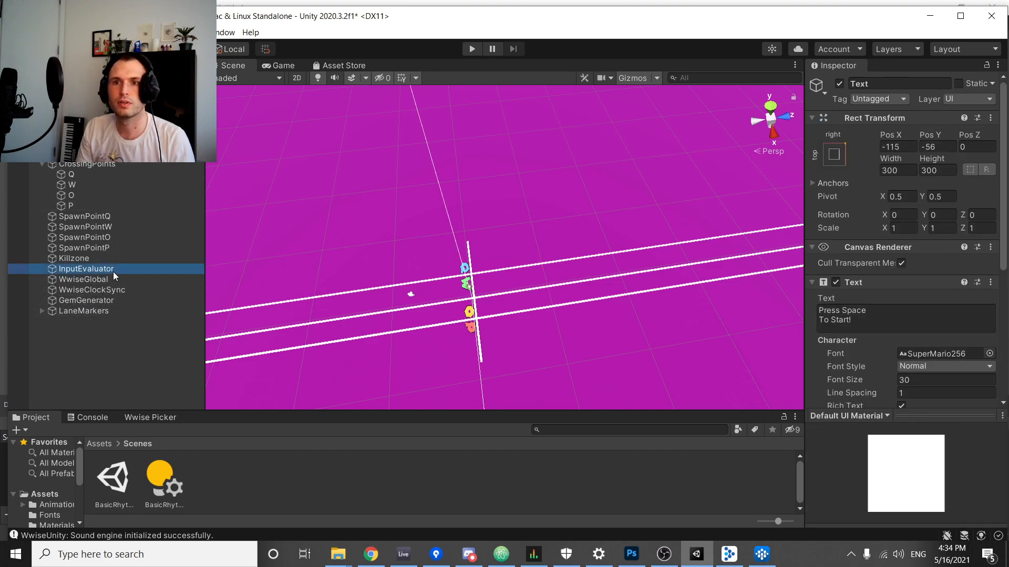
Check WwiseGlobal's AkInitializer component, and look through the event lists of WwiseClockSync's Note Highway Wwise Sync script.
left_click(124, 279)
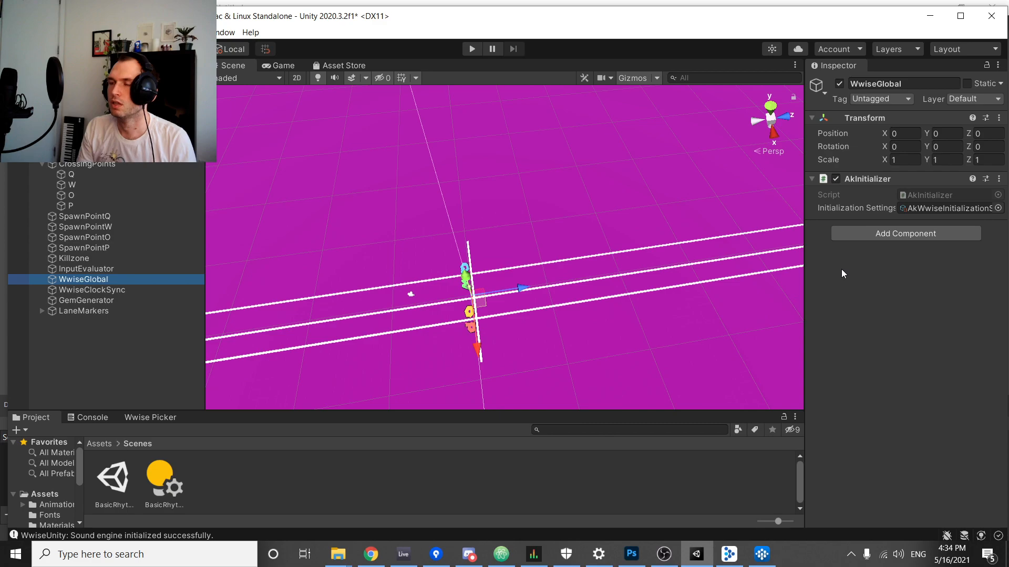
left_click(87, 290)
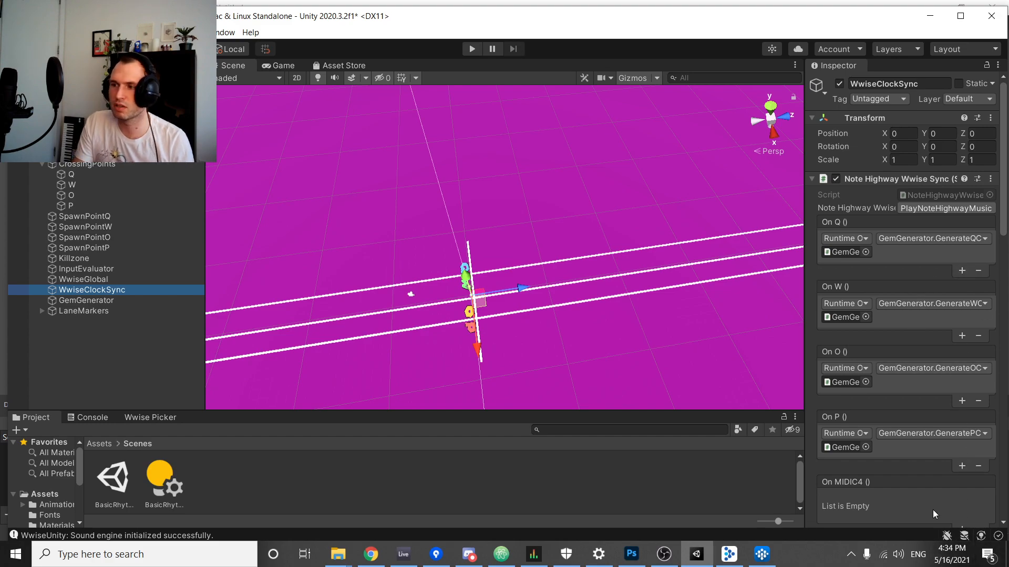
scroll(906, 422, "down", 5)
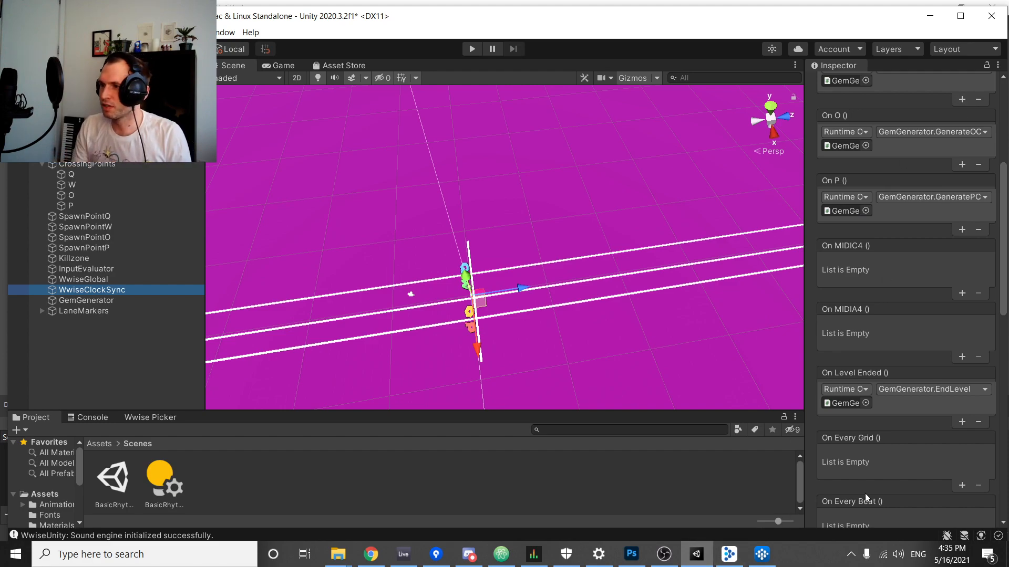
scroll(887, 434, "down", 3)
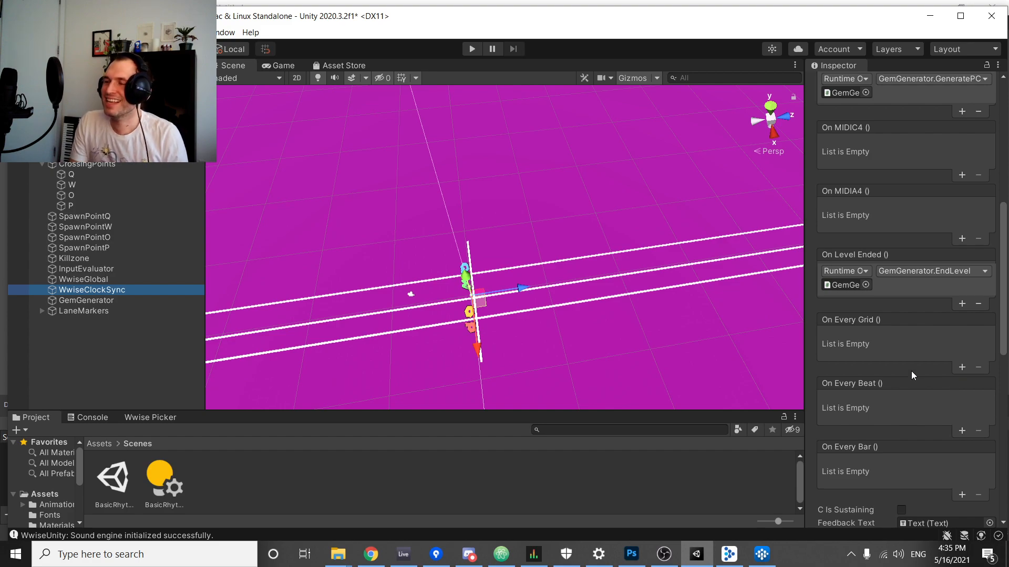
scroll(910, 371, "up", 9)
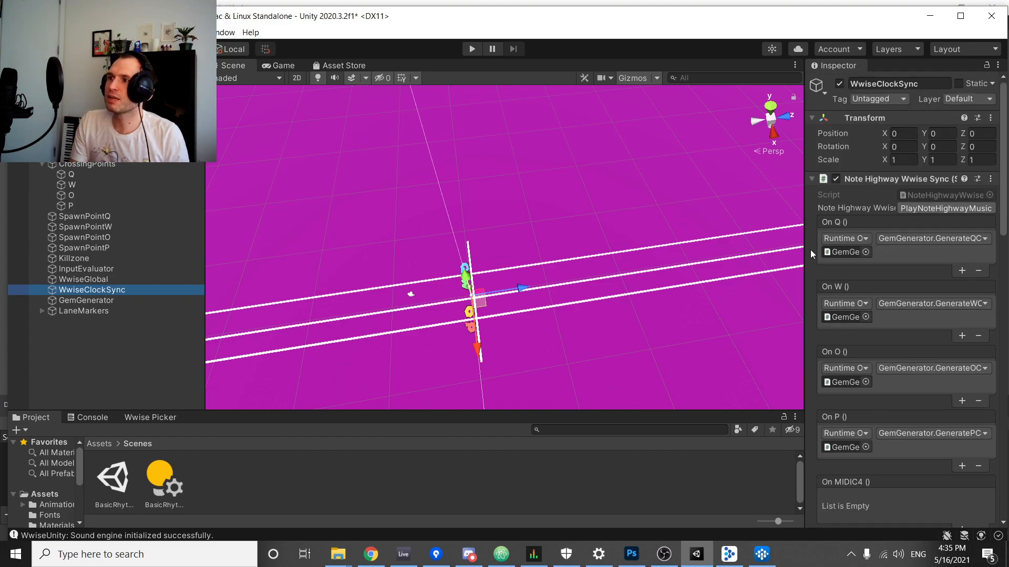
Widen the Inspector and review WwiseClockSync's lane cue, MIDI, level-end, grid, beat and bar events and its AkBank component.
left_click_drag(805, 279, 623, 267)
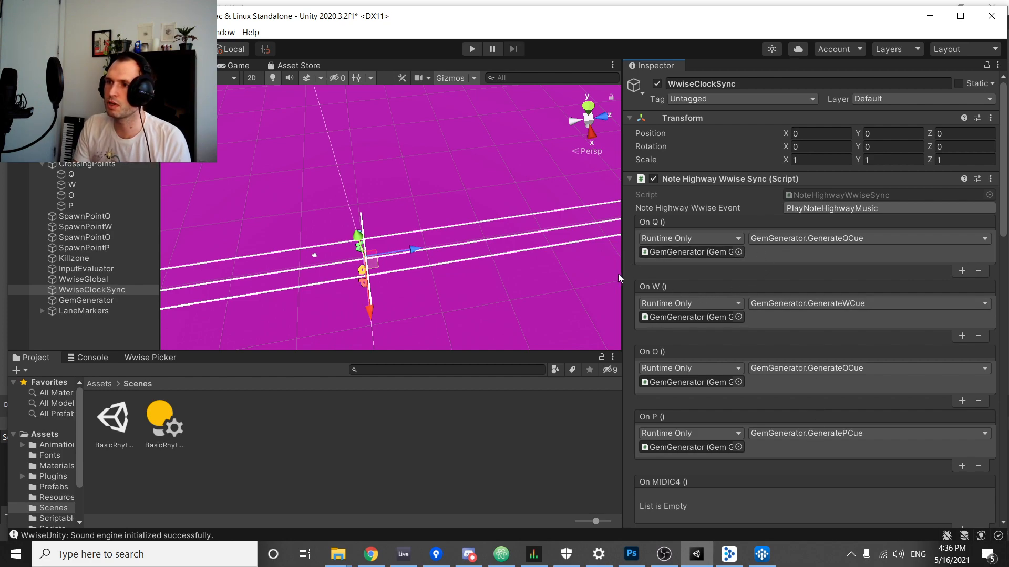
scroll(678, 263, "down", 4)
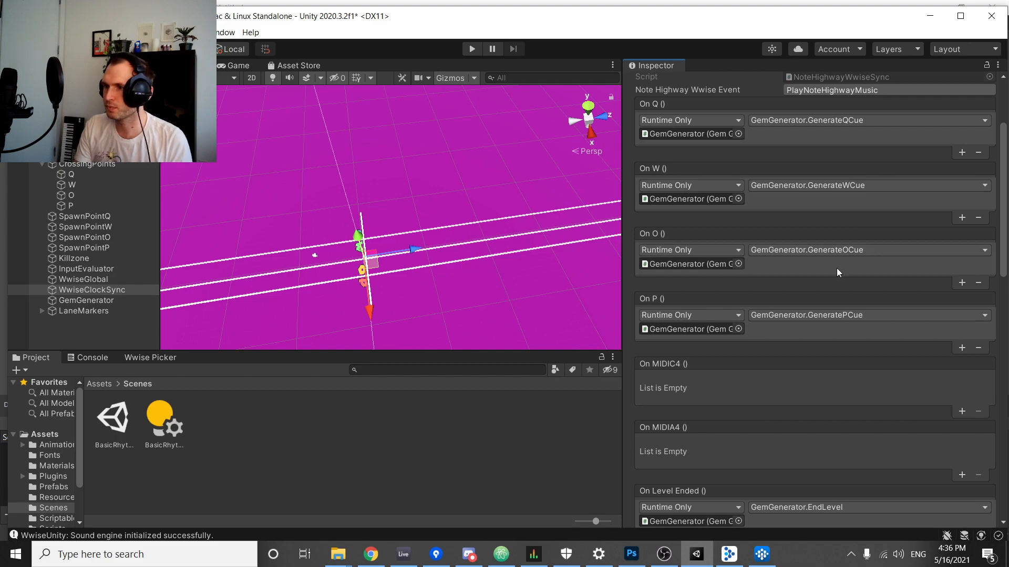
scroll(893, 305, "down", 4)
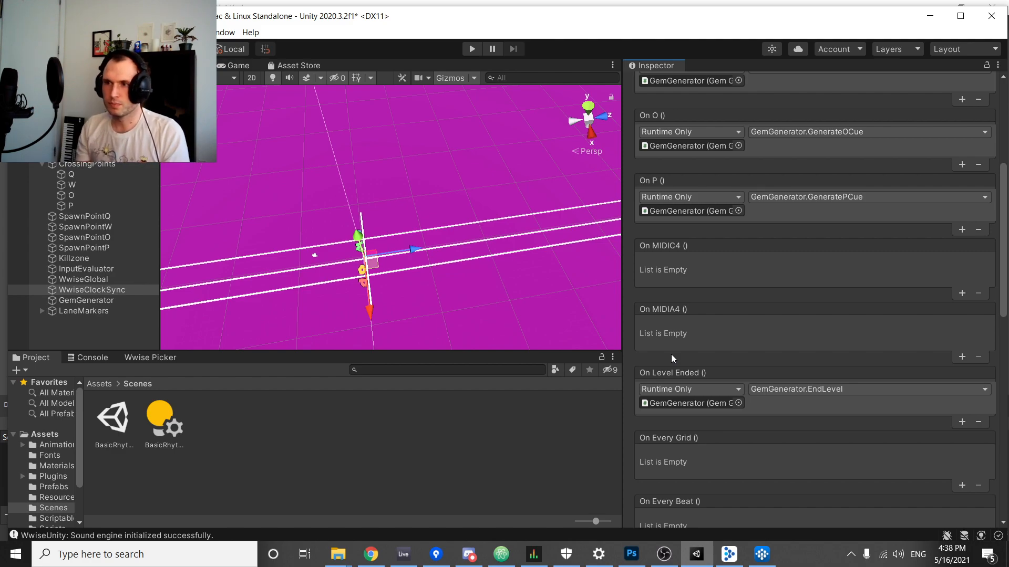
scroll(770, 323, "down", 3)
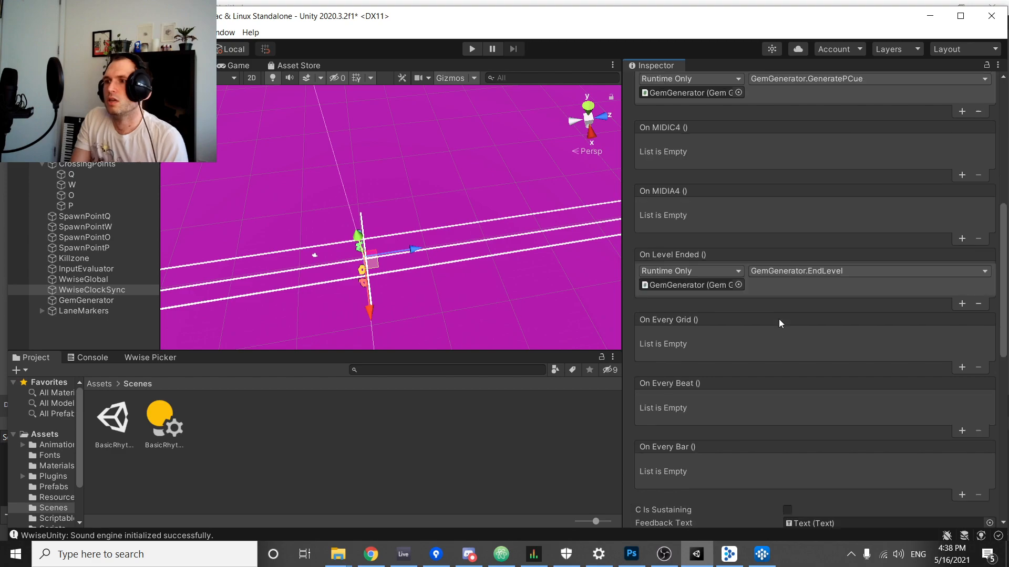
scroll(746, 305, "down", 3)
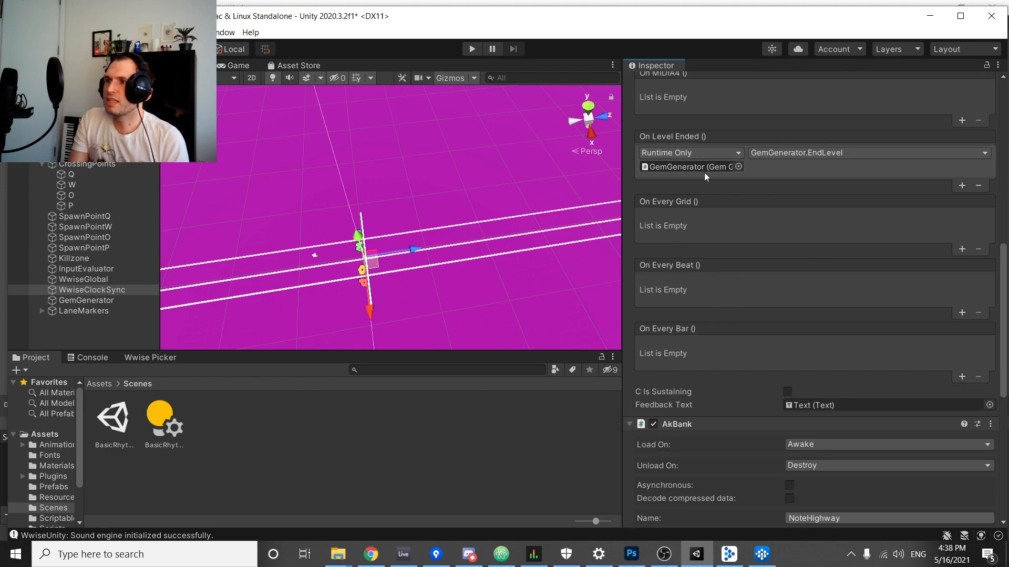
scroll(757, 176, "down", 3)
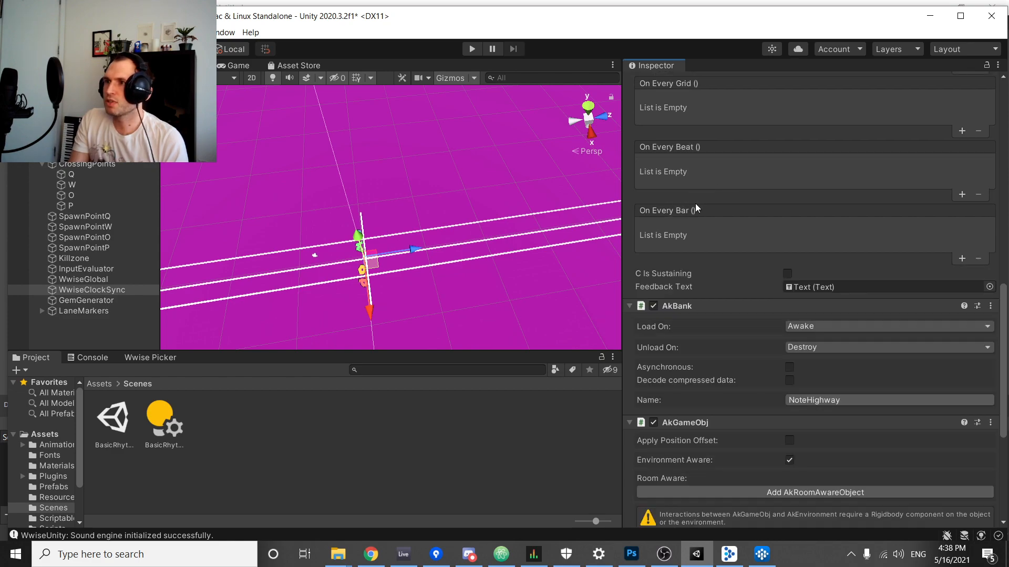
scroll(725, 194, "up", 3)
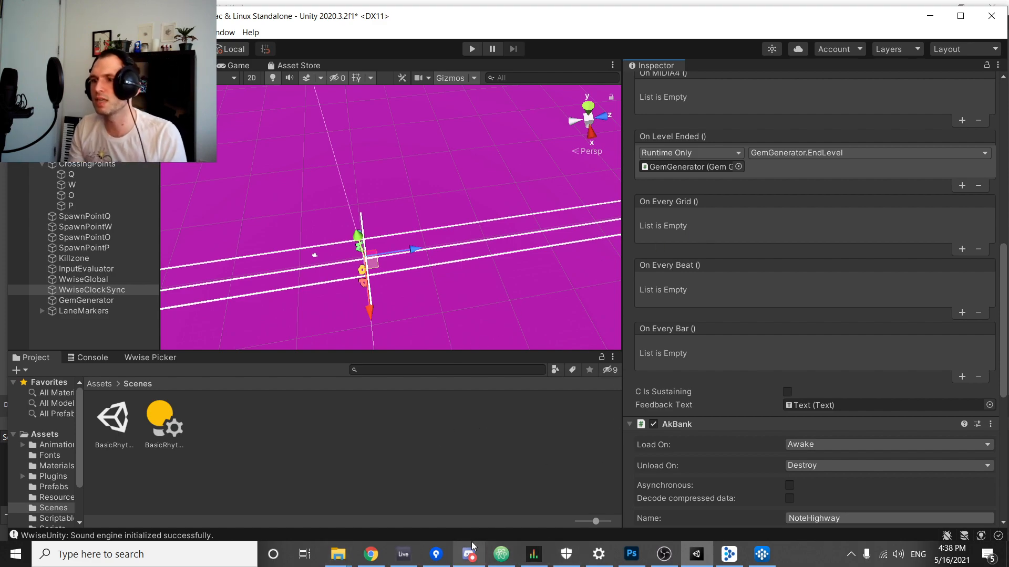
Switch to OBS Studio.
left_click(664, 554)
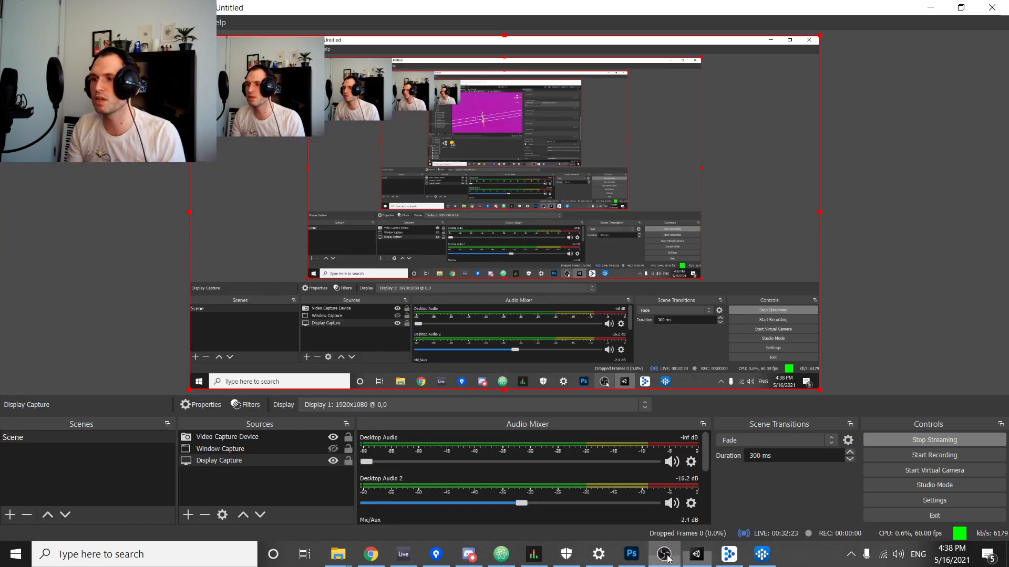
Hide the Video Capture Device source in OBS, then return to Unity and review WwiseClockSync's MIDI, level-end, grid, beat and bar events.
left_click(333, 438)
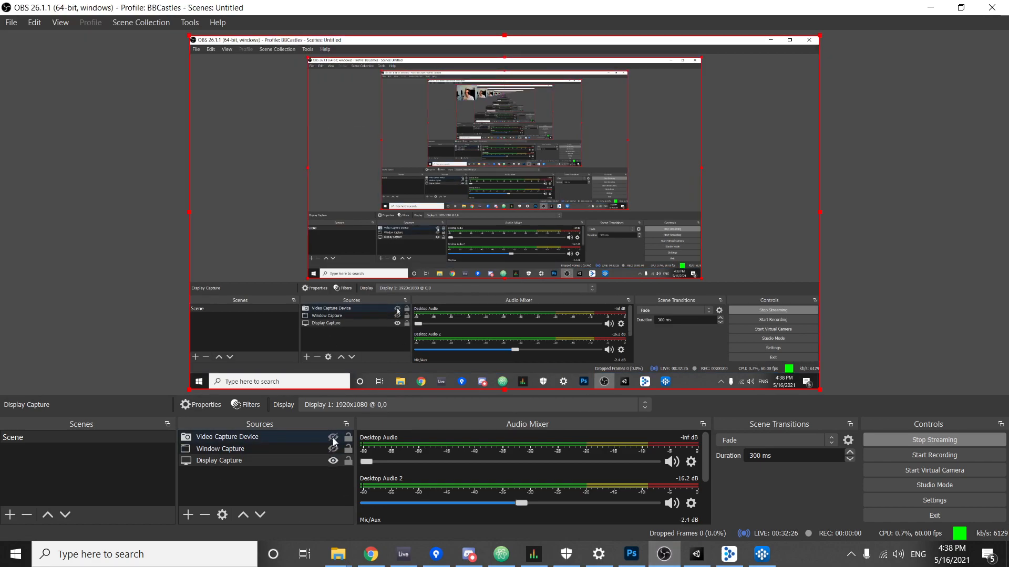
left_click(707, 560)
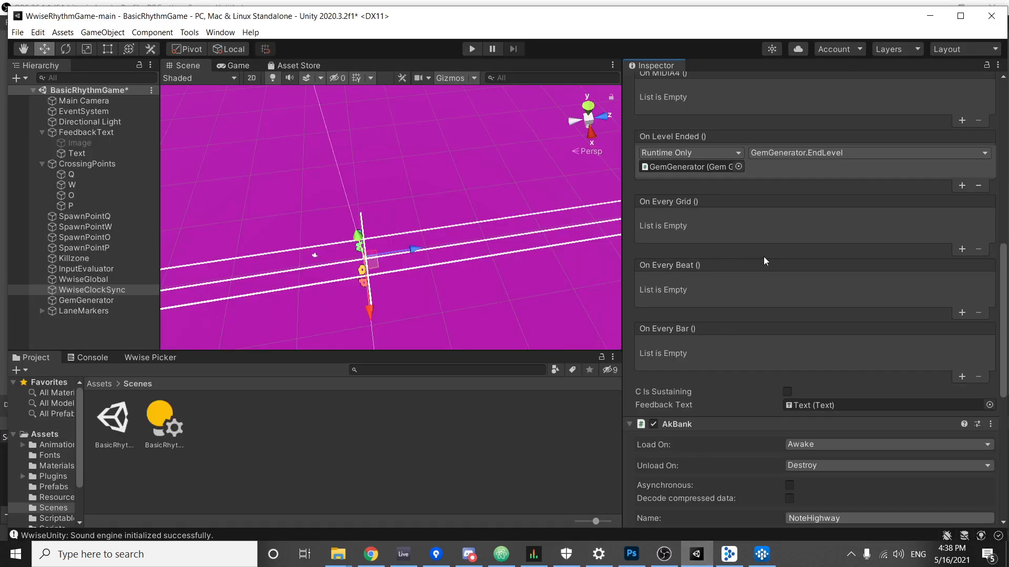
scroll(788, 268, "up", 5)
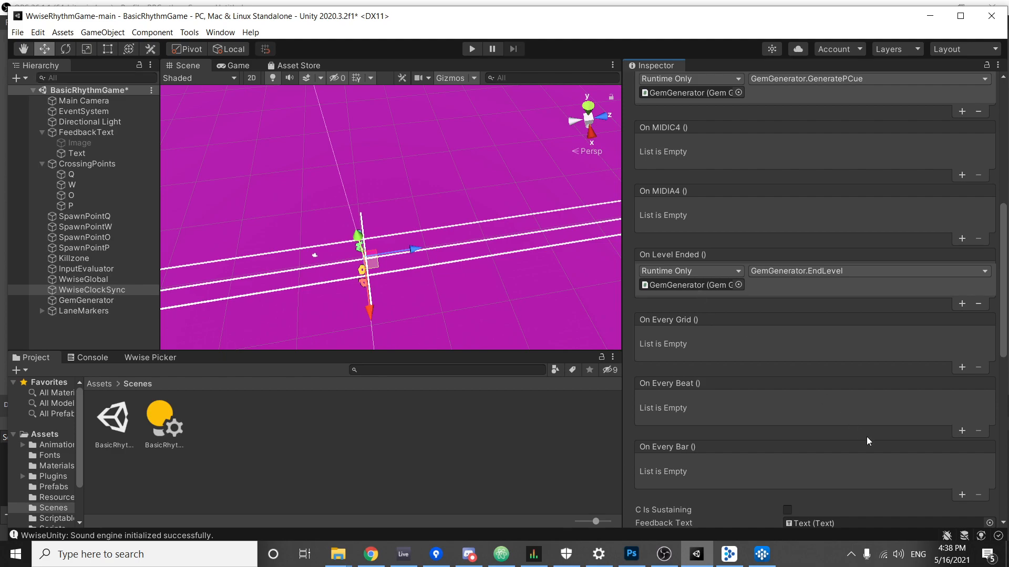
scroll(821, 389, "down", 5)
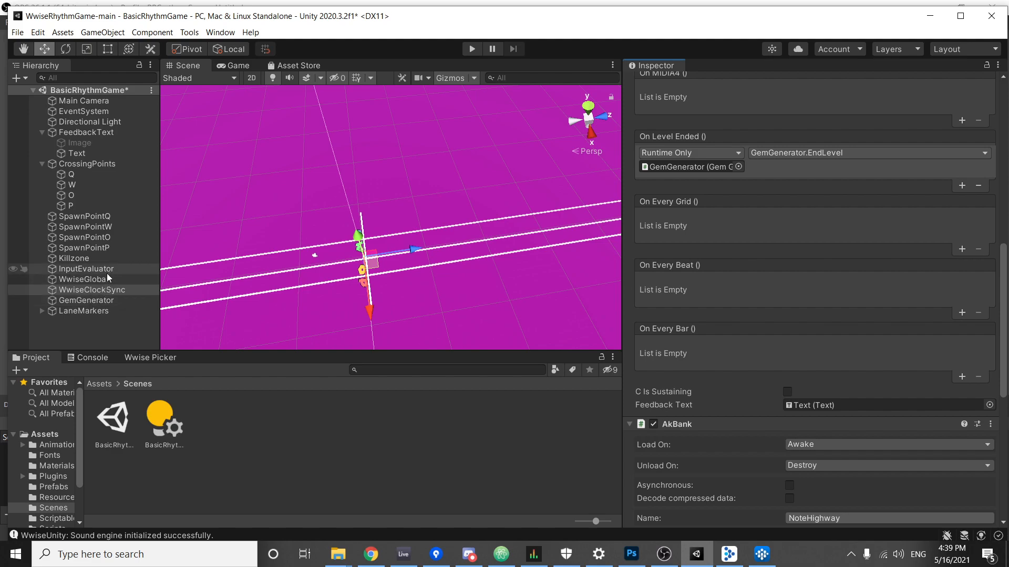
Select GemGenerator to view its script settings, and consult the Cue - Action Loop slide of the Making Music Games presentation in Chrome.
left_click(100, 303)
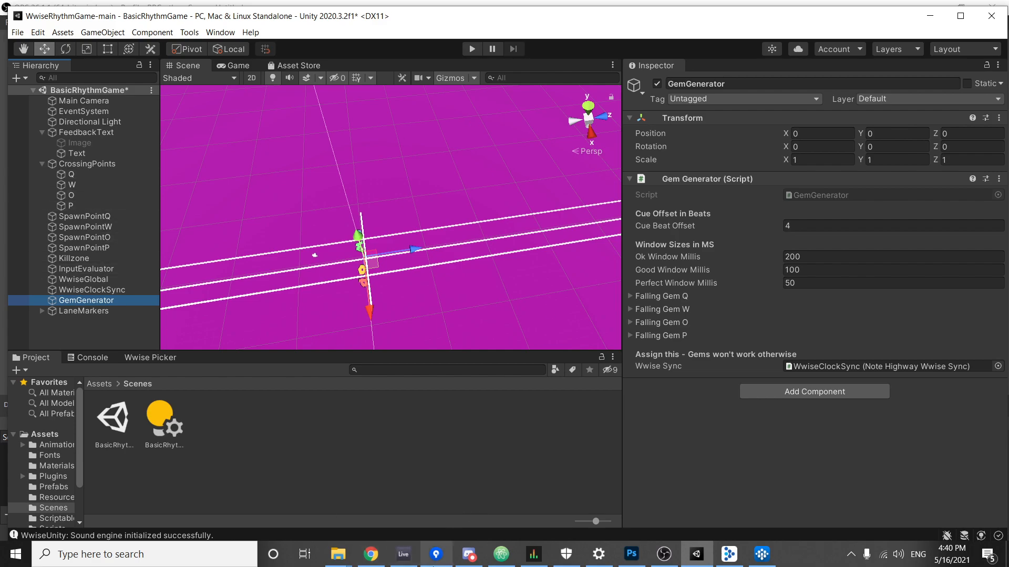
left_click(368, 557)
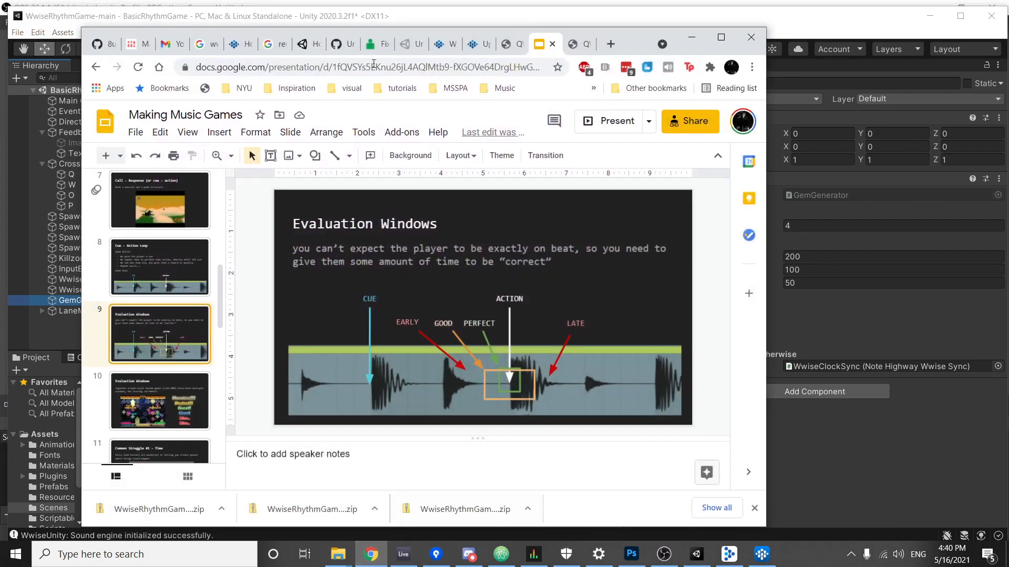
left_click(194, 239)
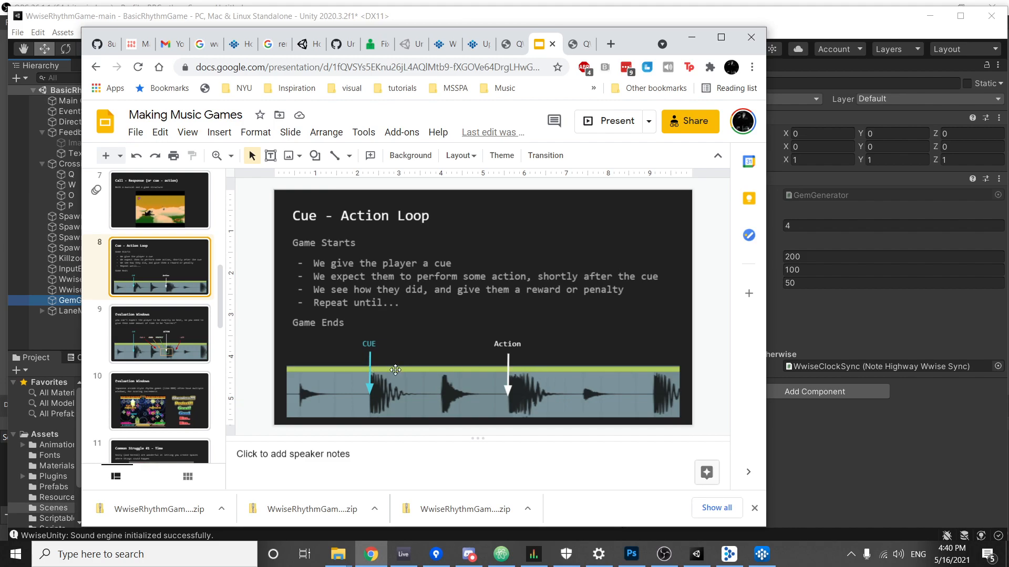
left_click(689, 35)
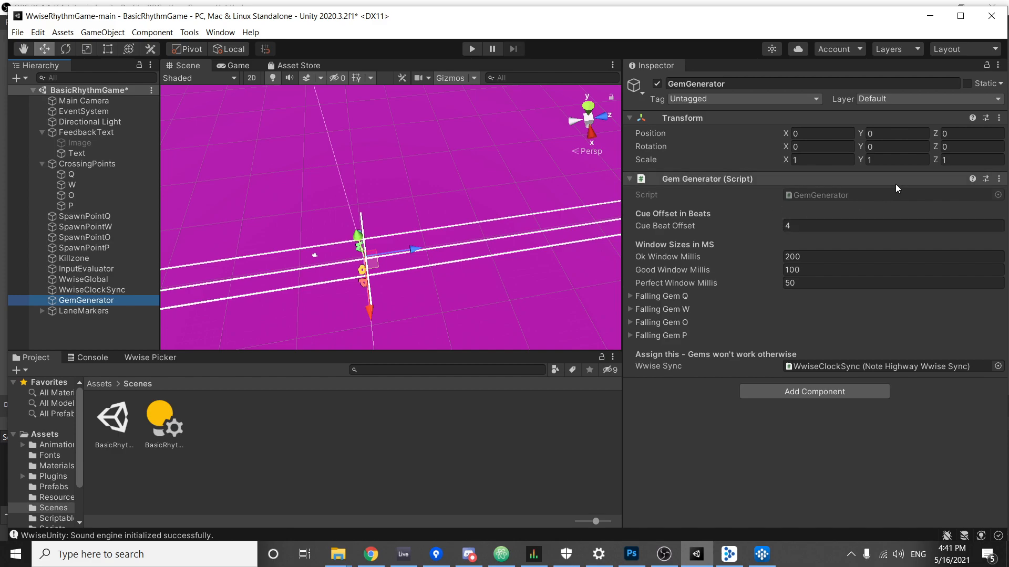
Set the Gem Generator script's Cue Beat Offset to 2.
left_click(793, 226)
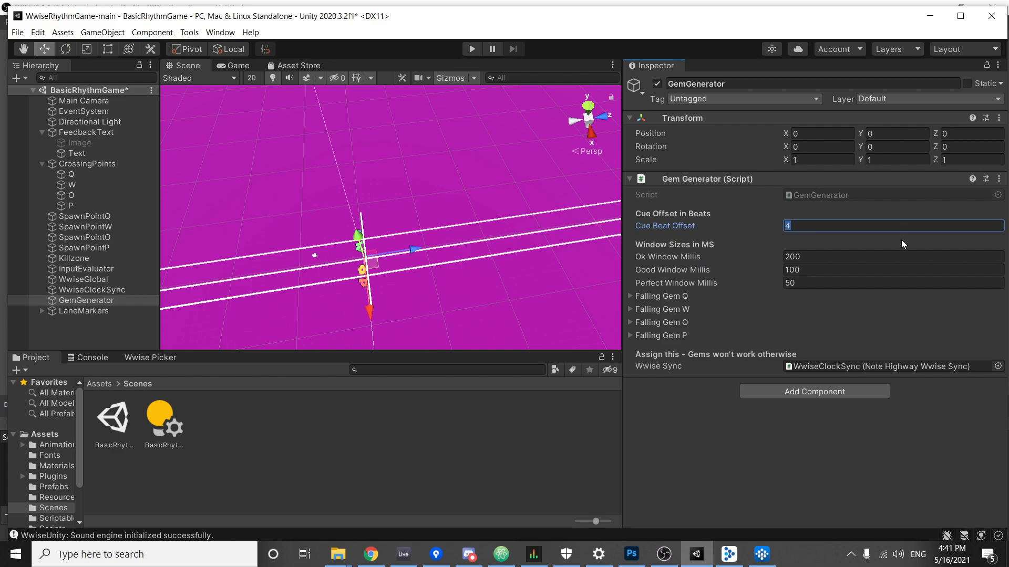
type("2")
key("Return")
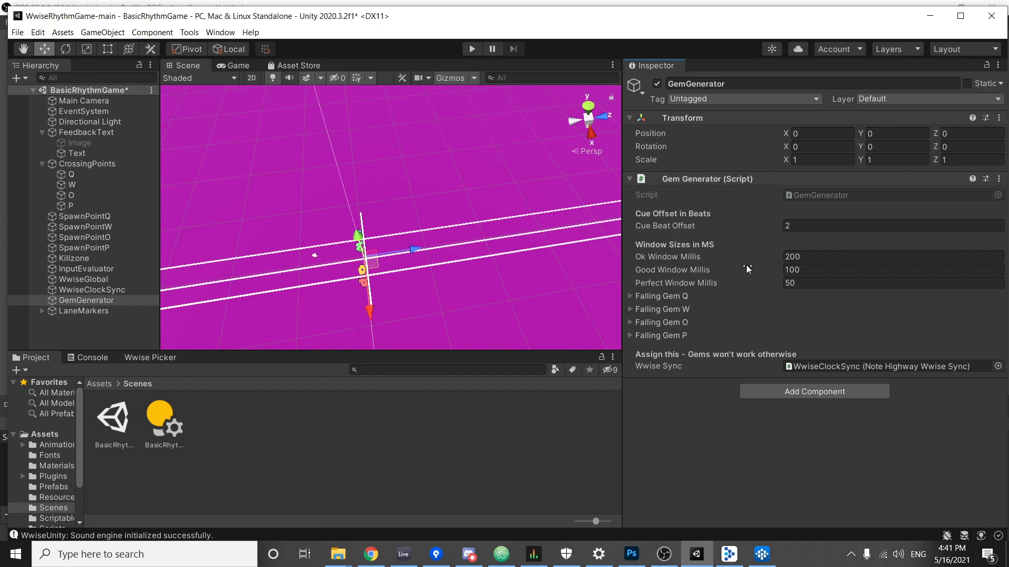
Compare the Evaluation Windows slide in Chrome, placed beside Unity's Inspector, with GemGenerator's Ok, Good and Perfect window sizes.
left_click(379, 560)
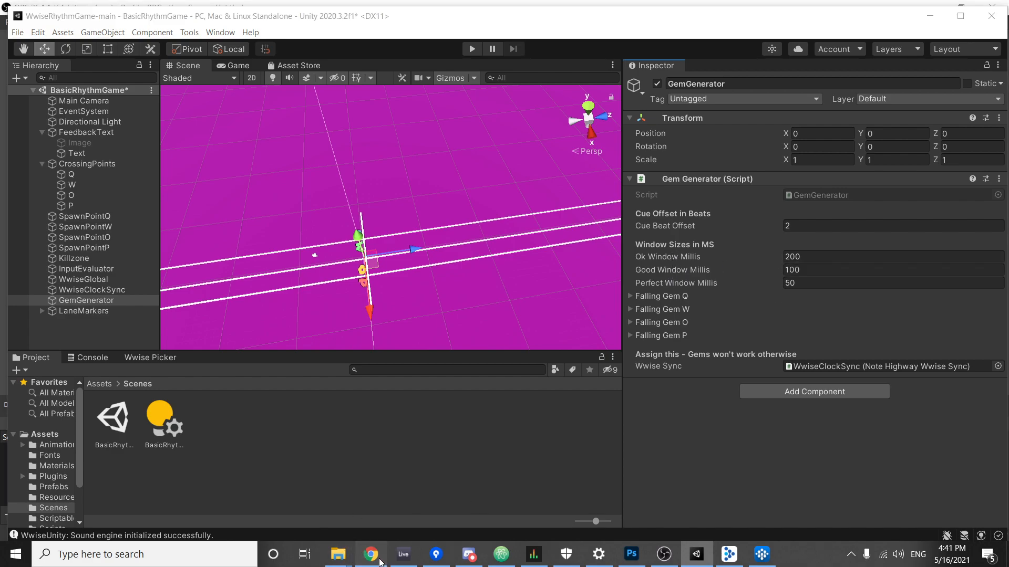
left_click(156, 346)
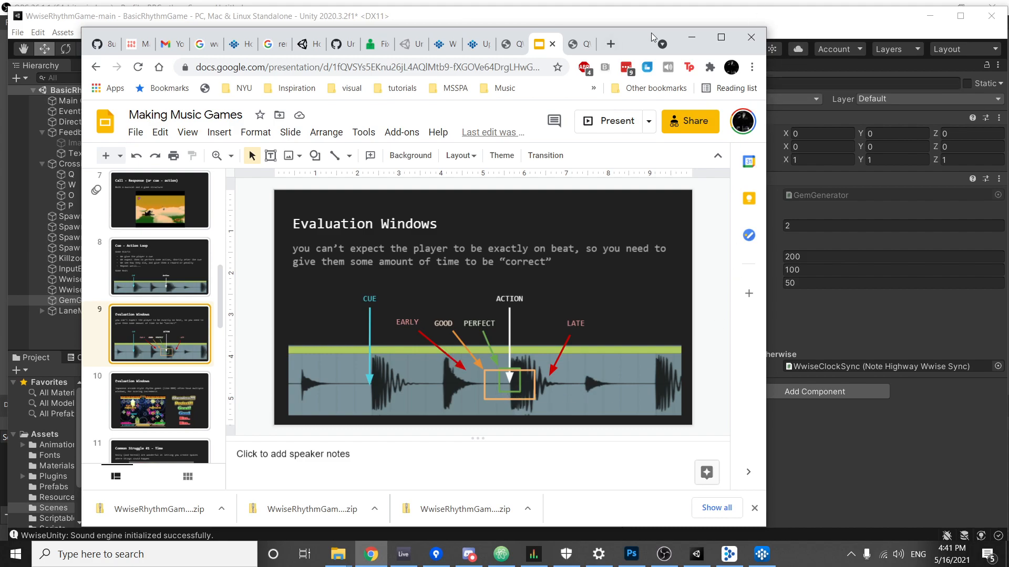
left_click_drag(651, 33, 448, 41)
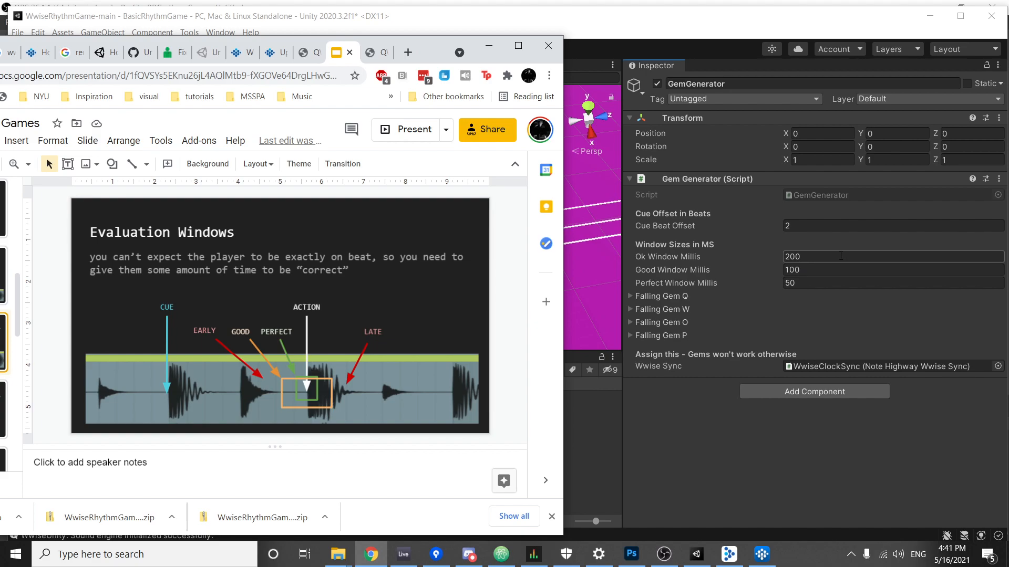
left_click(798, 256)
left_click(805, 254)
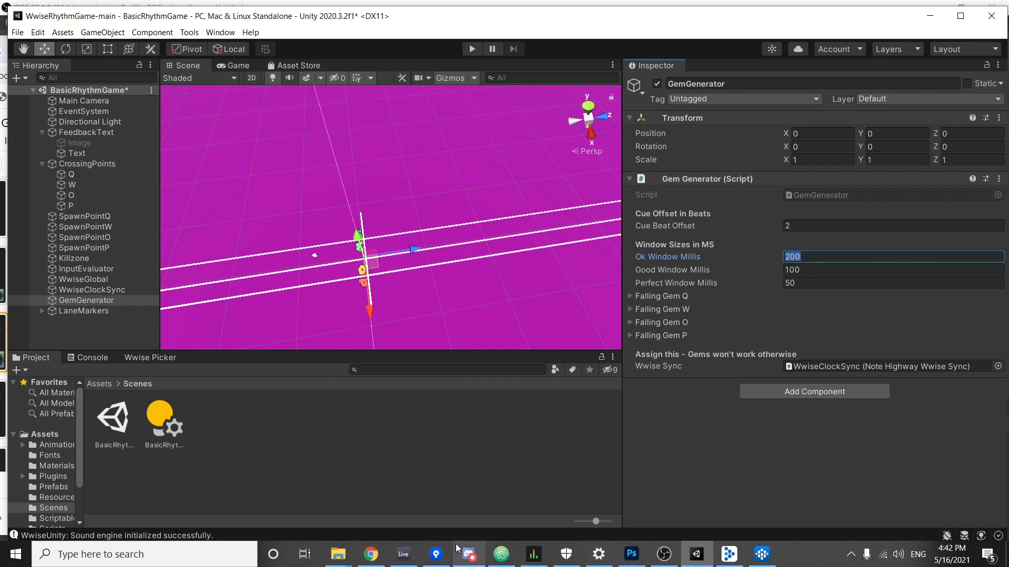
mouse_move(429, 561)
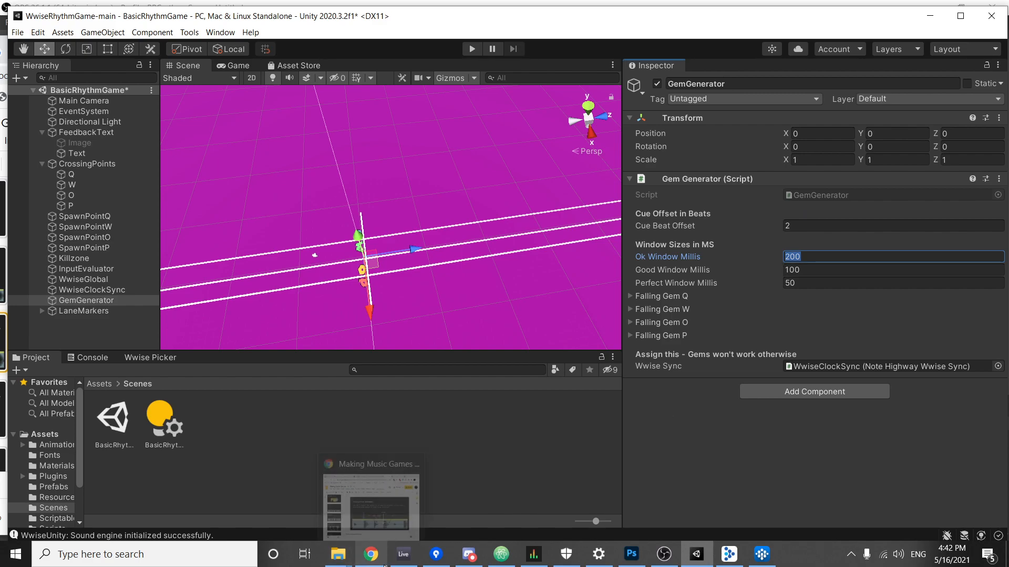
left_click(369, 556)
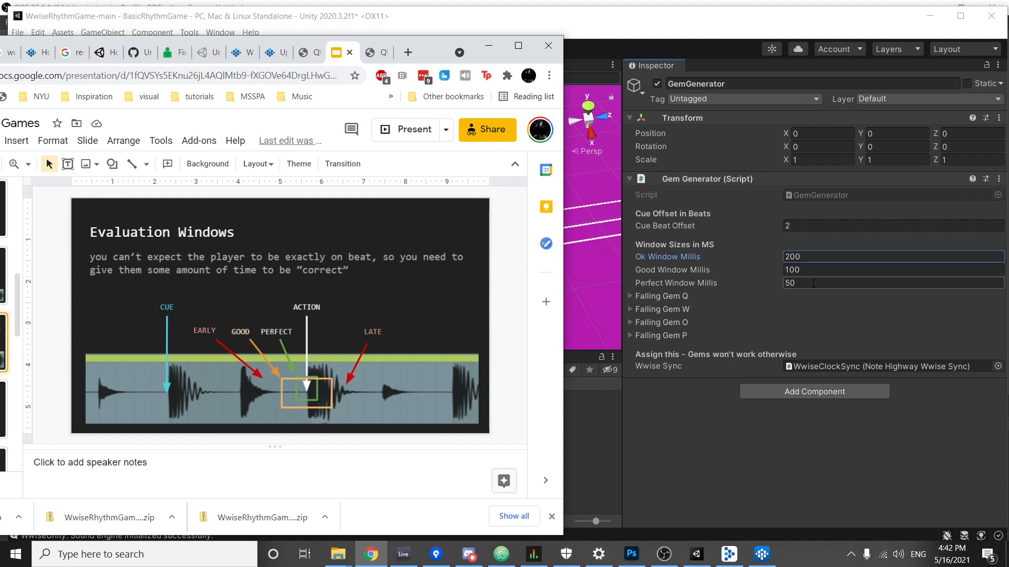
left_click(489, 45)
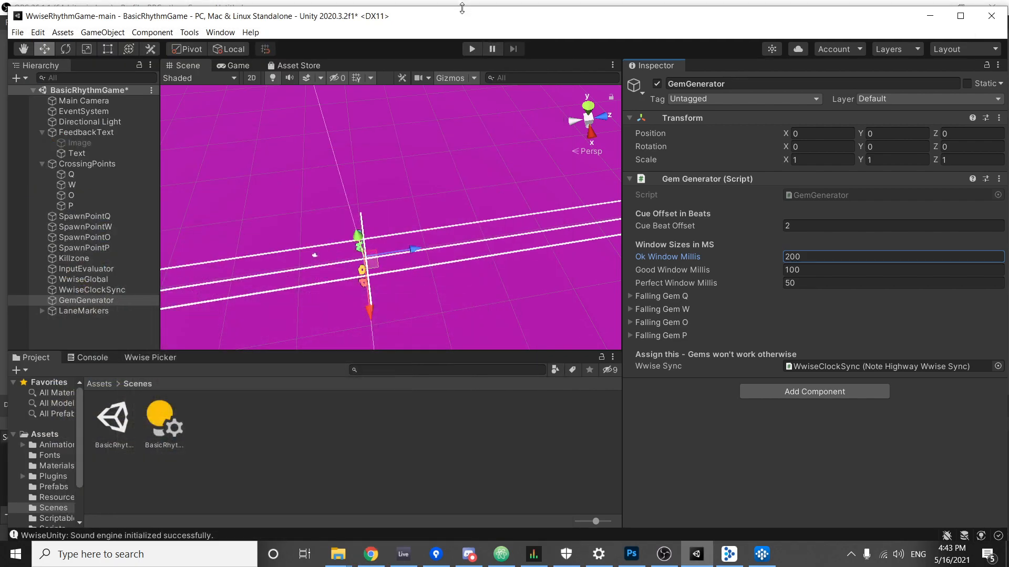
Expand GemGenerator's Falling Gem Q, W, O and P entries to view their player inputs, cue start locations and cue prefabs.
left_click(631, 296)
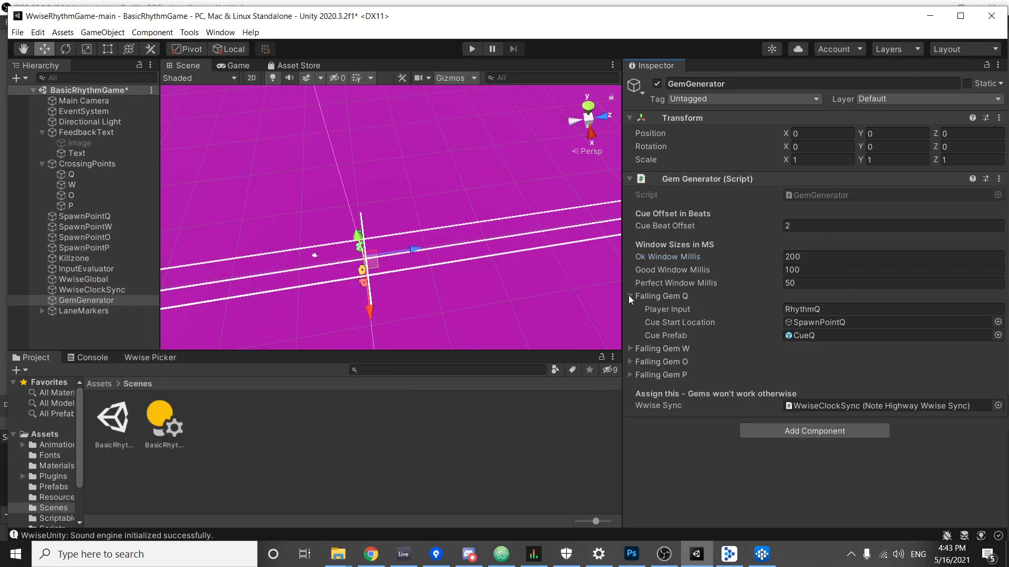
left_click(630, 348)
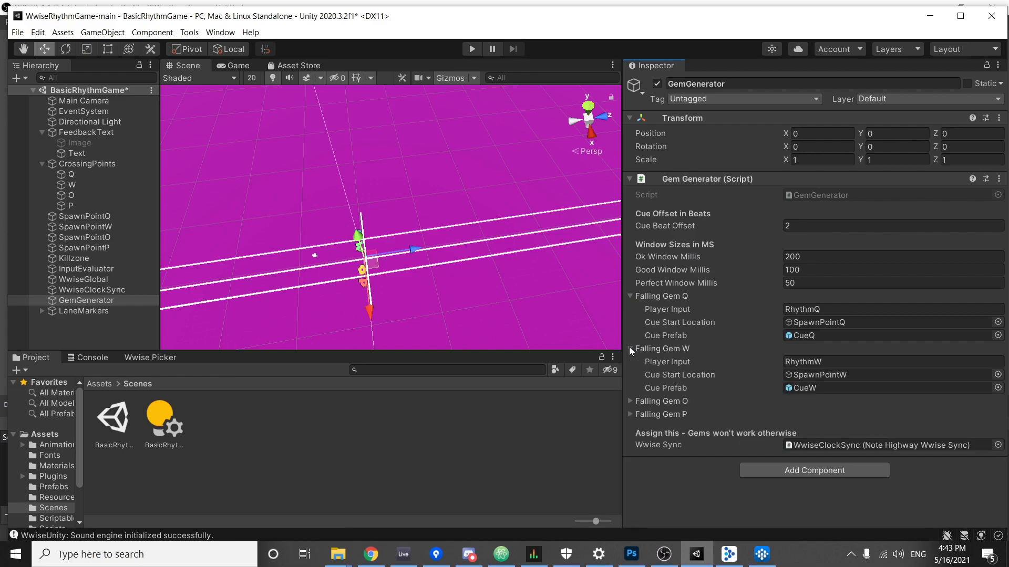
left_click(631, 401)
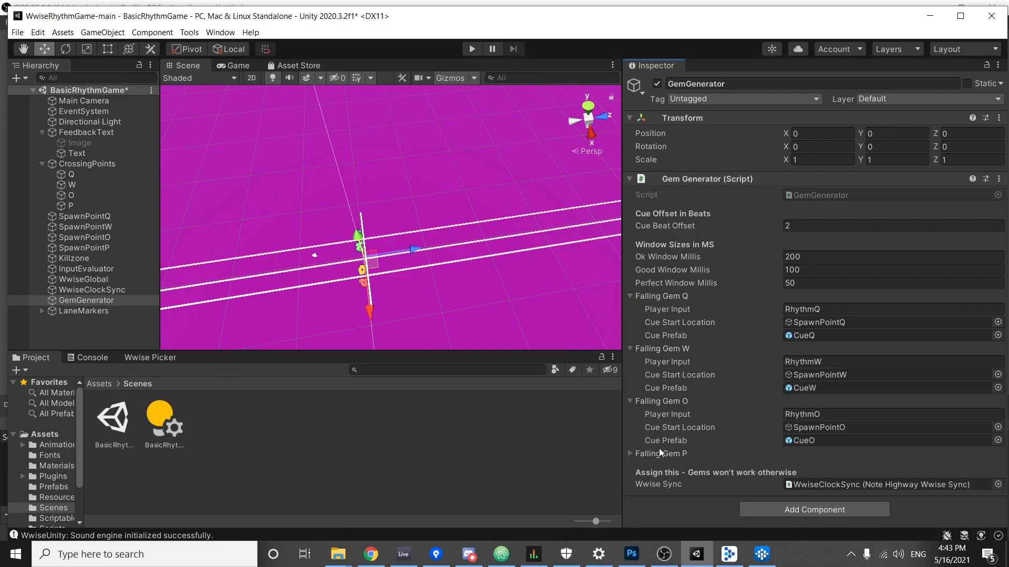
left_click(630, 453)
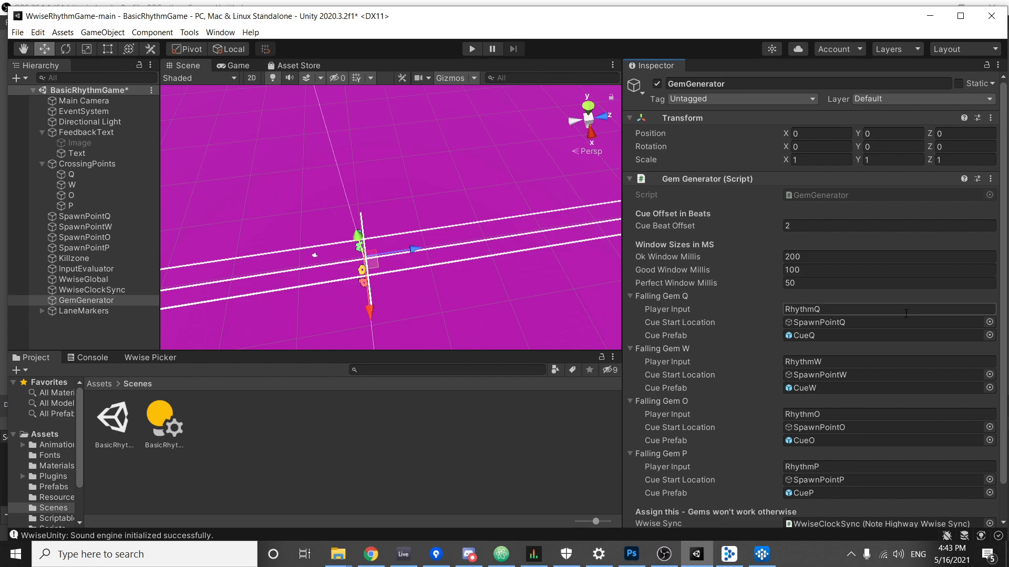
left_click(37, 32)
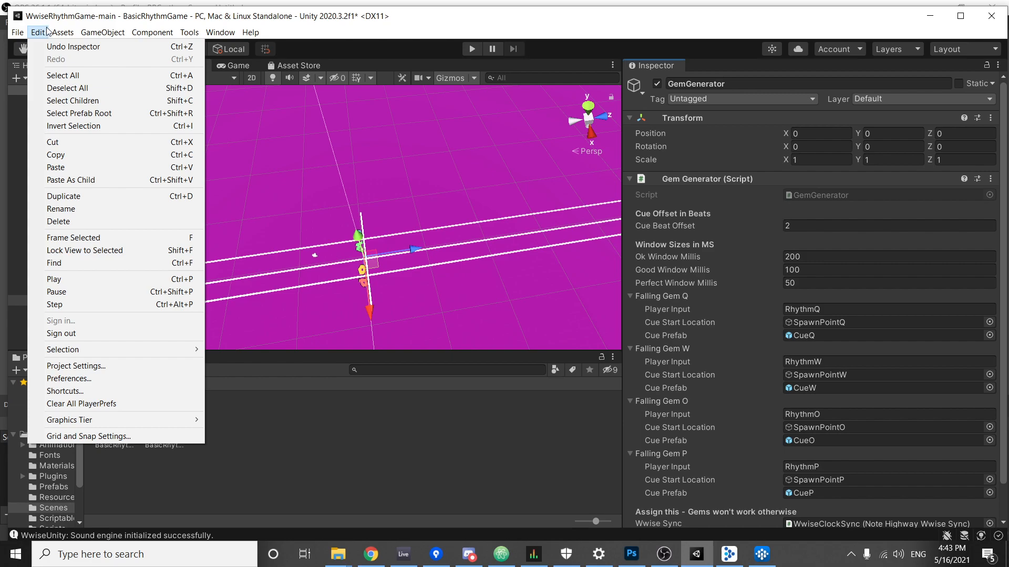
left_click(94, 370)
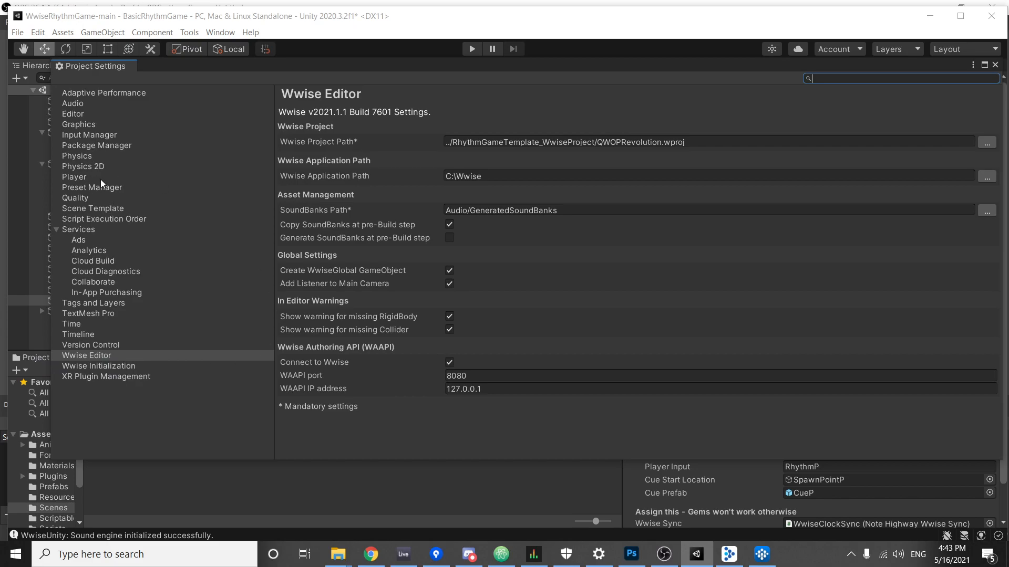
left_click(995, 64)
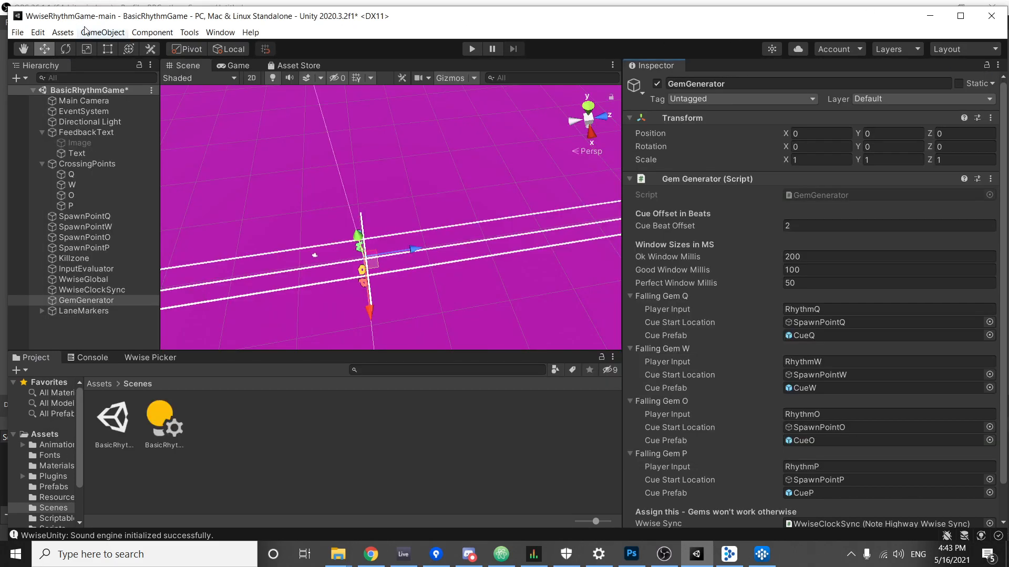
Show the Input Manager's list of axes in Project Settings, with the window narrowed so that GemGenerator's properties stay in view.
left_click(36, 33)
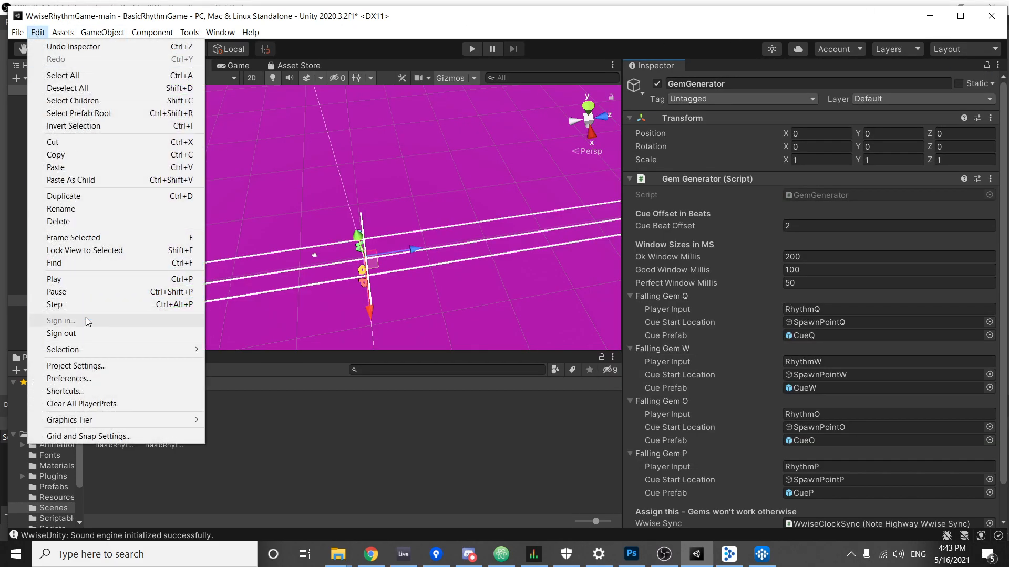
left_click(112, 364)
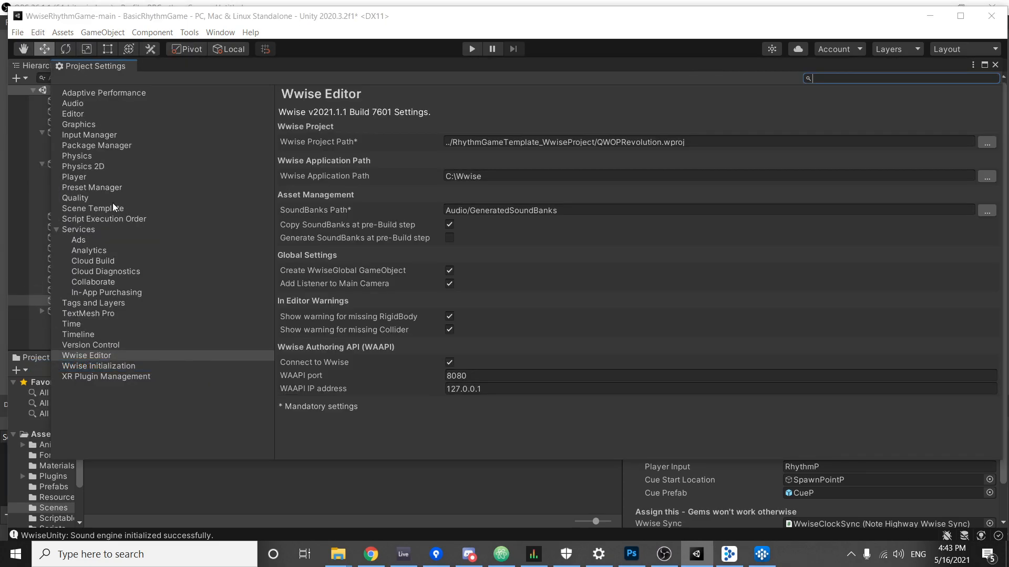
left_click(106, 135)
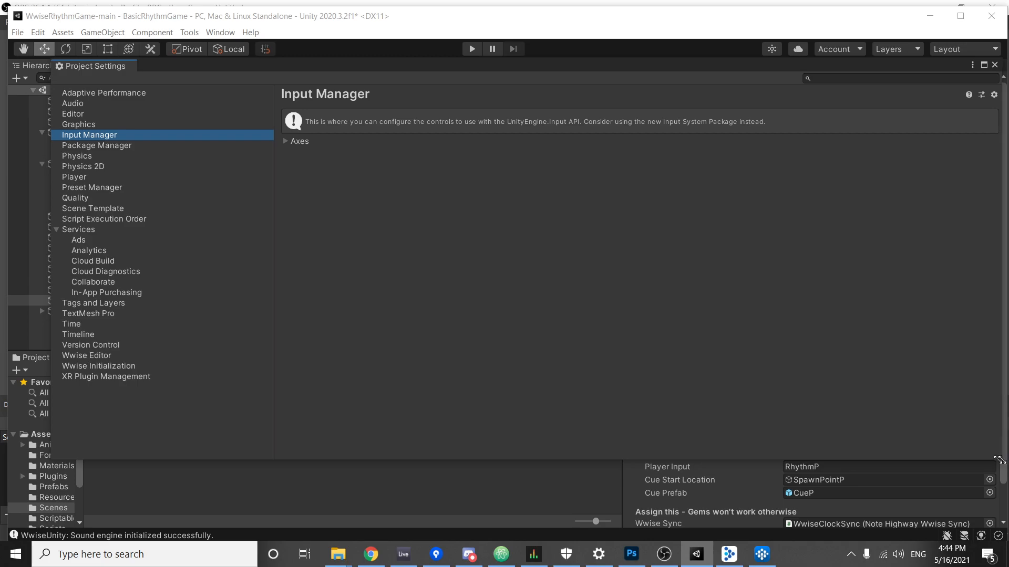
left_click_drag(1001, 458, 702, 421)
left_click_drag(666, 436, 652, 450)
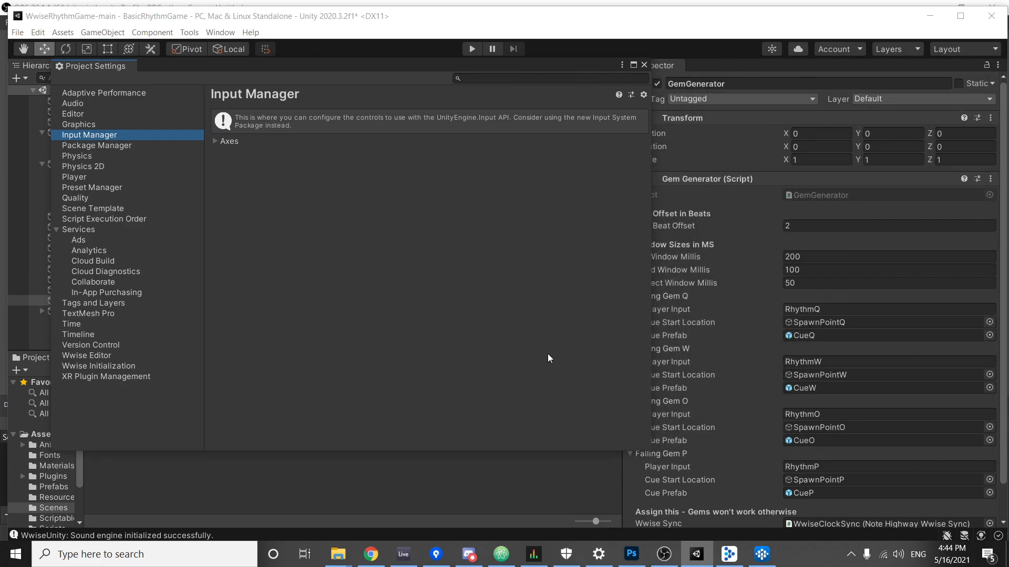
left_click(215, 141)
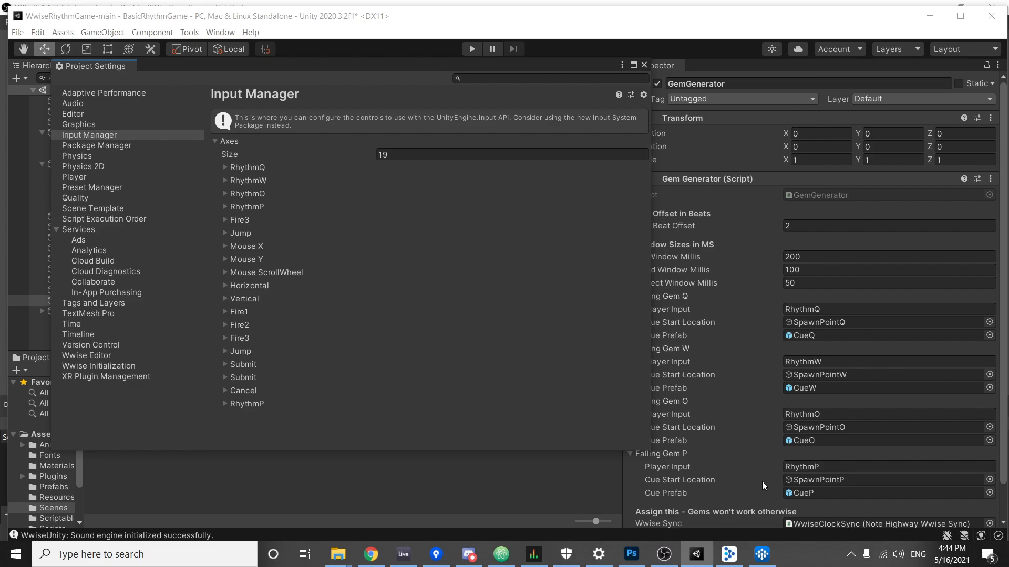
Expand the RhythmQ axis and inspect its Positive Button and Alt Positive Button assignments.
mouse_move(661, 554)
left_click(223, 167)
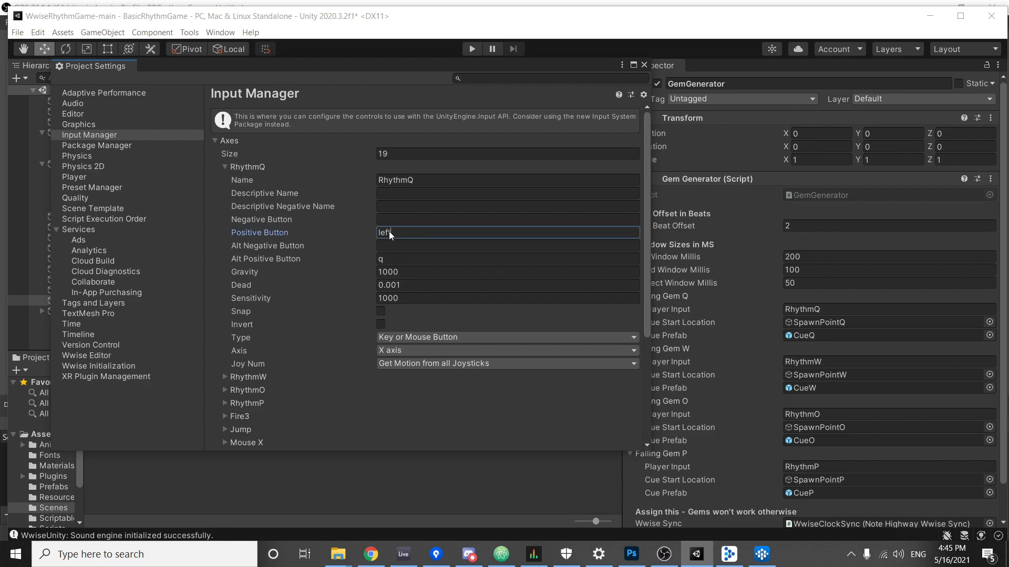
left_click(389, 232)
mouse_move(573, 70)
left_mouse_down()
mouse_move(700, 389)
mouse_move(562, 160)
mouse_move(588, 80)
mouse_move(579, 67)
left_mouse_up()
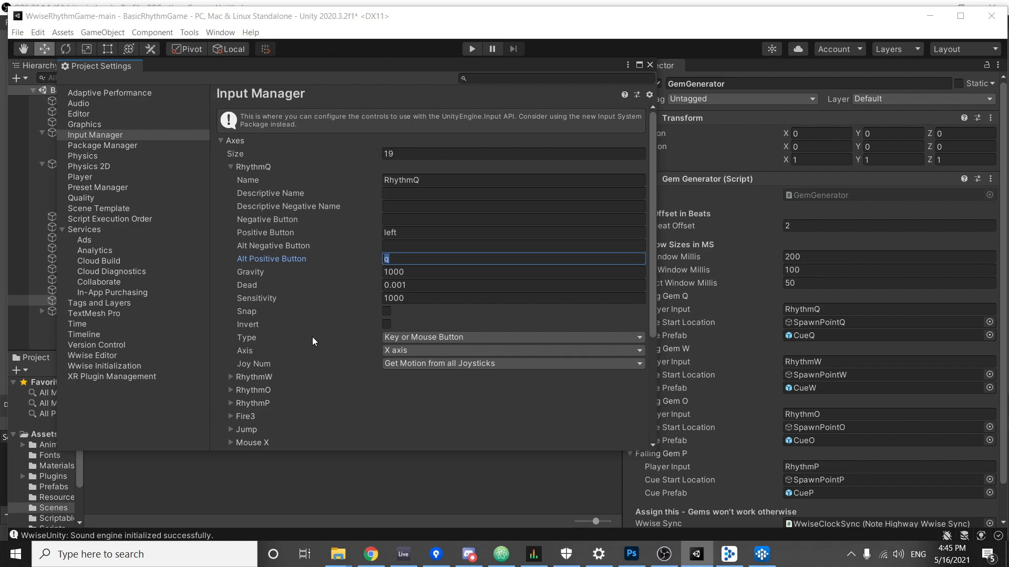
Expand the RhythmW and RhythmO axes and check their positive and alternative positive button assignments.
left_click(235, 377)
scroll(305, 322, "down", 5)
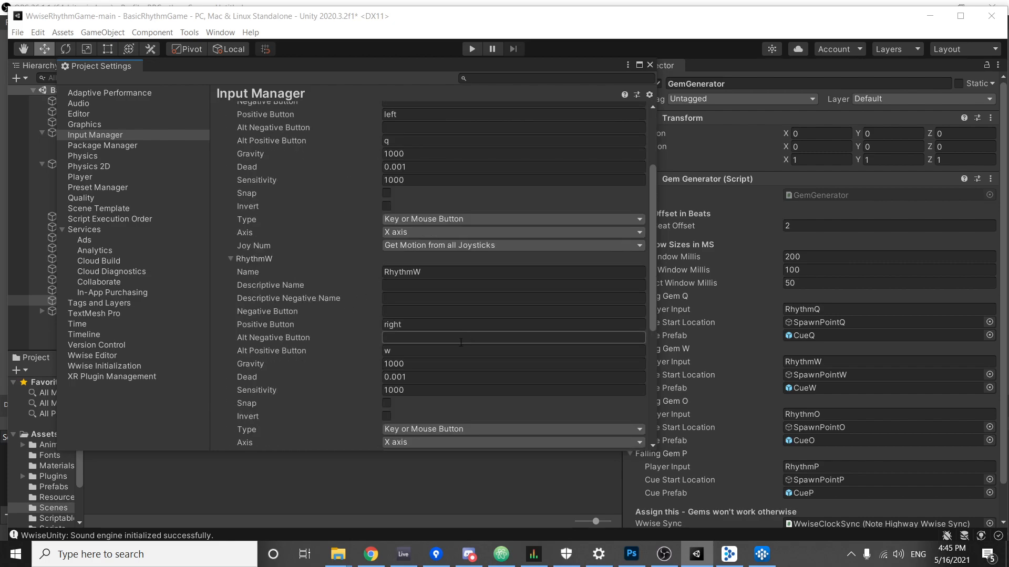
left_click(395, 350)
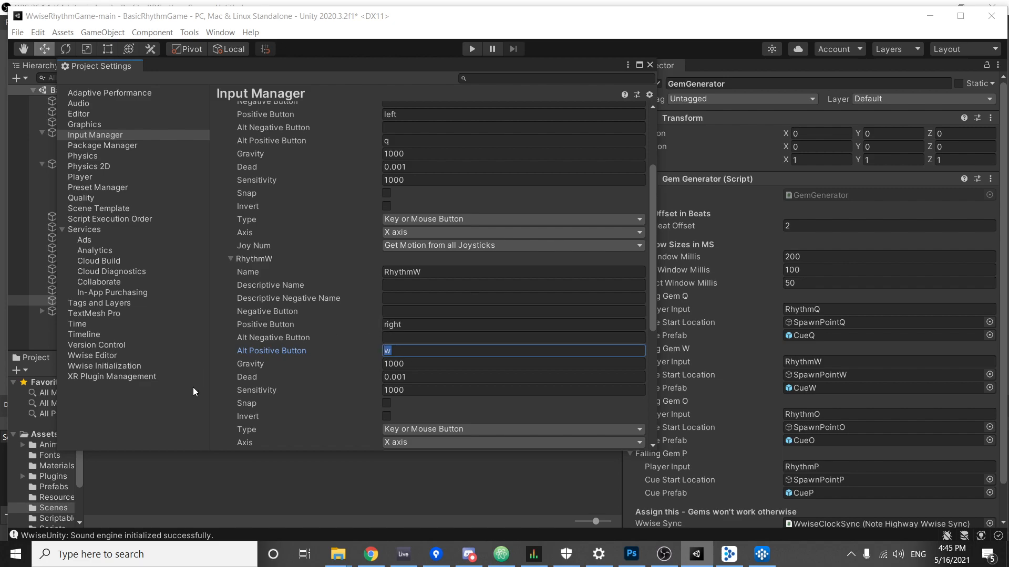
scroll(333, 350, "down", 2)
scroll(289, 310, "down", 3)
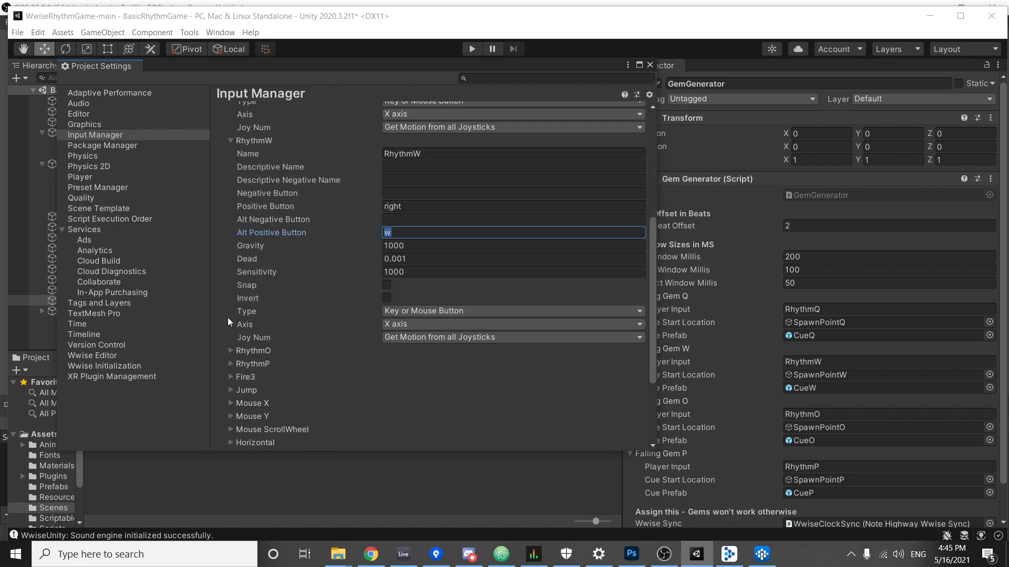
left_click(230, 350)
scroll(281, 322, "down", 3)
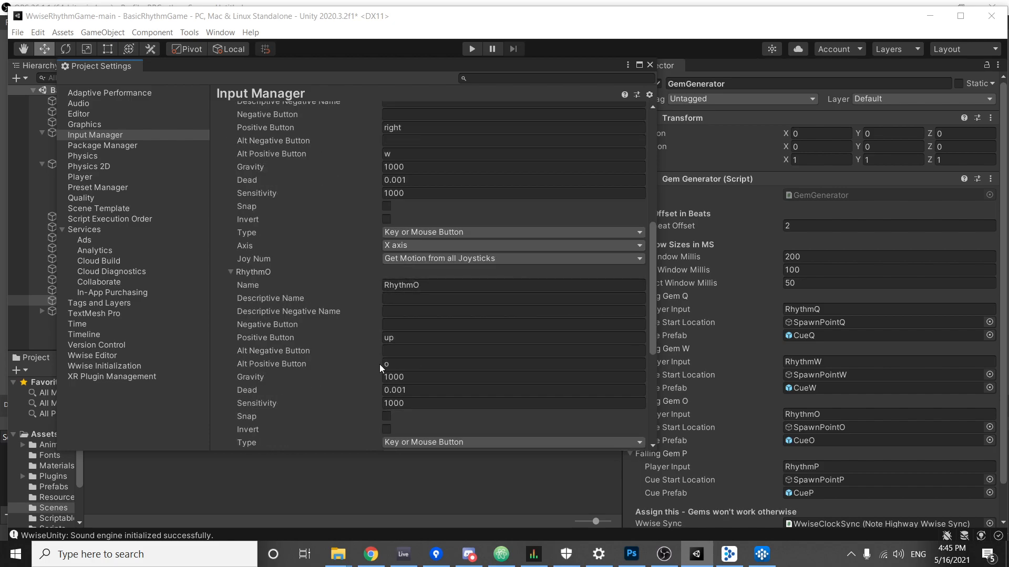
Expand the RhythmP axis, check its positive and alternative positive button assignments, and close Project Settings.
scroll(262, 362, "down", 5)
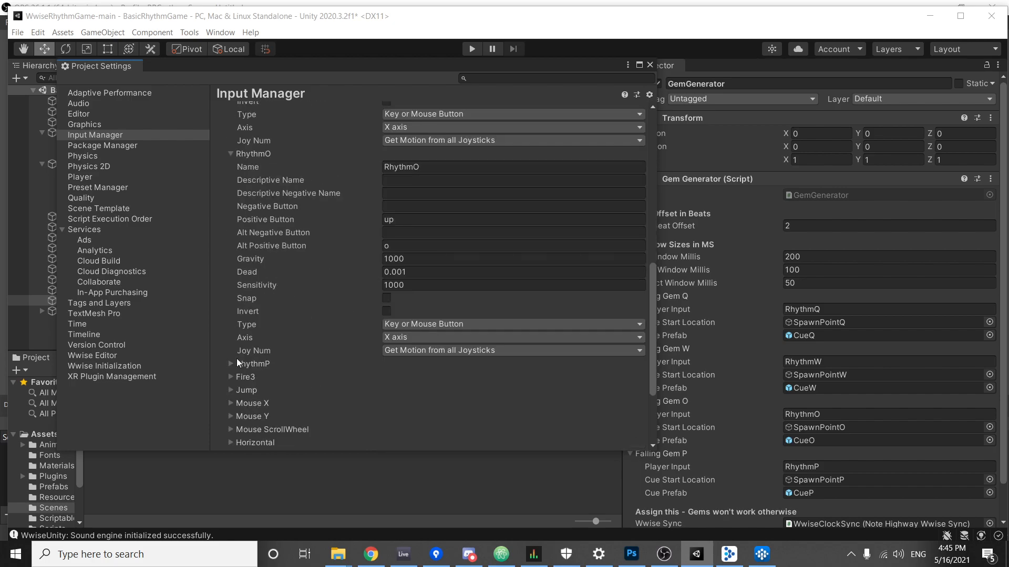
left_click(231, 361)
scroll(368, 336, "down", 3)
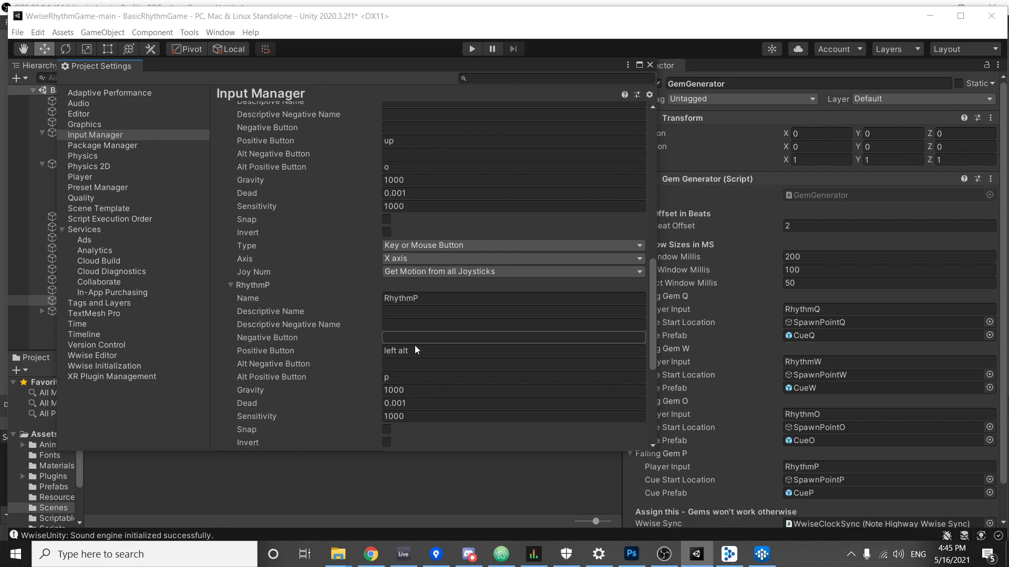
scroll(410, 355, "down", 2)
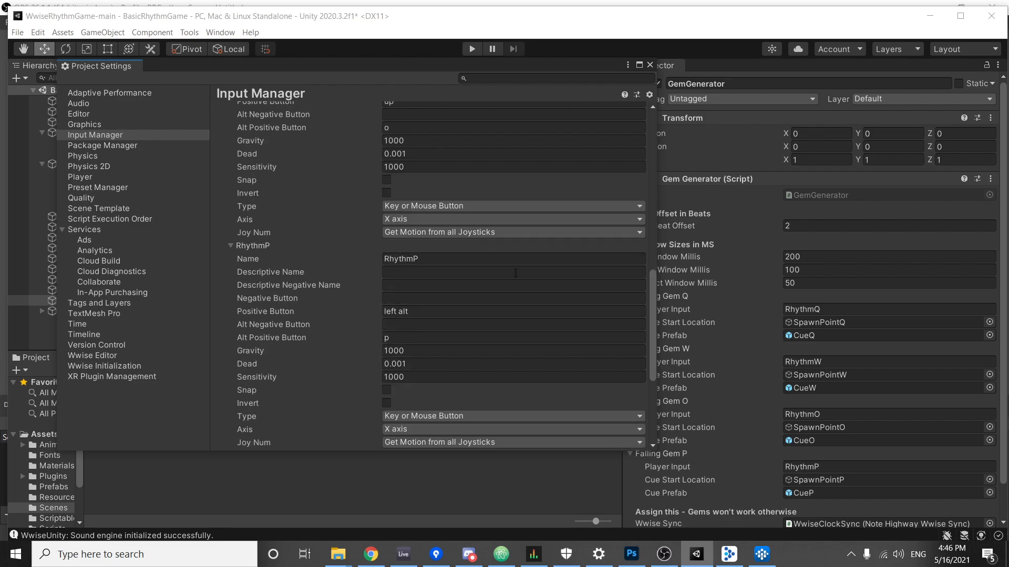
left_click(648, 65)
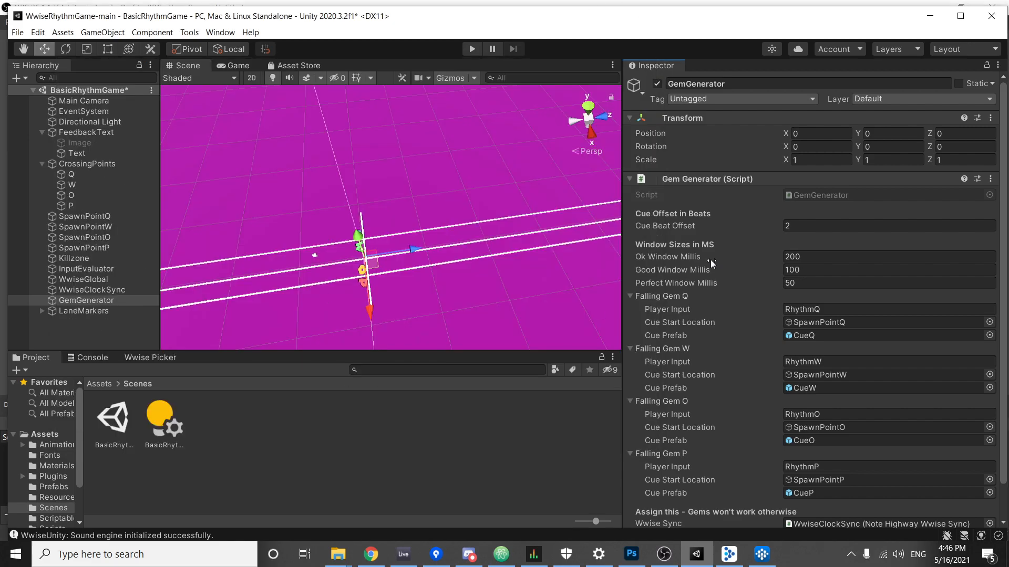
Compare the LaneMarkers object with GemGenerator's properties, including its Falling Gem entries and Wwise Sync reference.
left_click(98, 309)
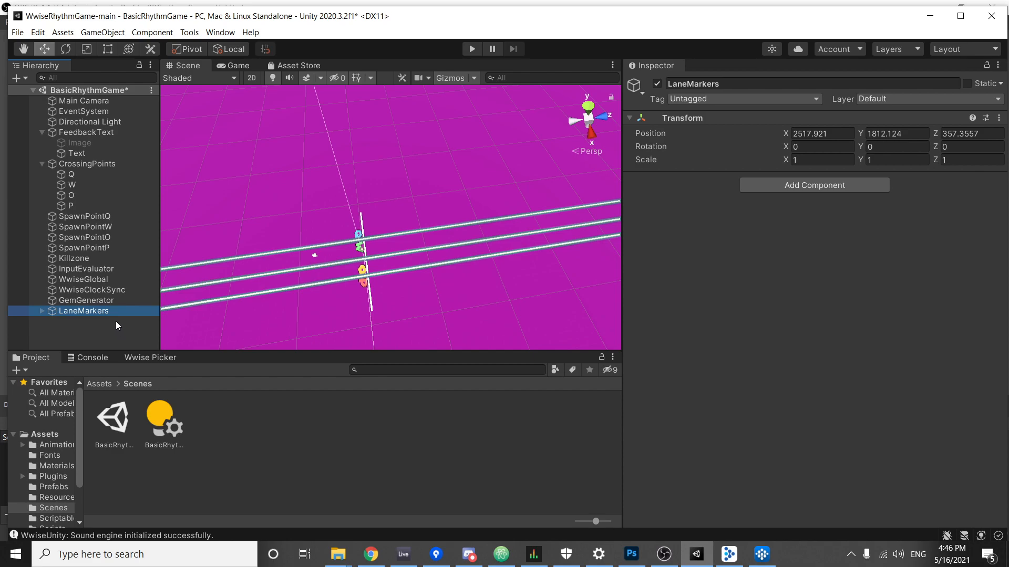
left_click(115, 301)
scroll(678, 247, "down", 2)
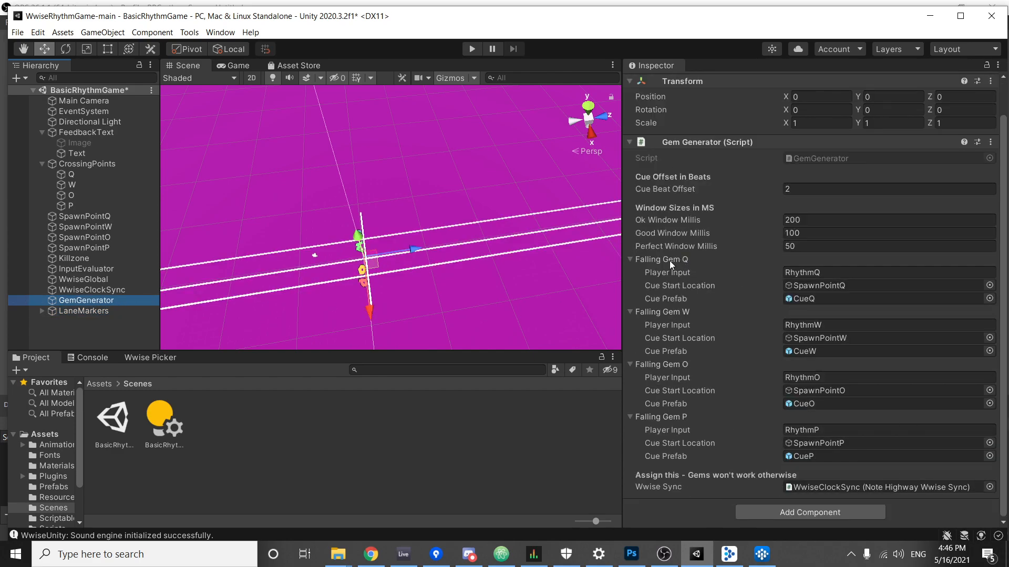
left_click(83, 311)
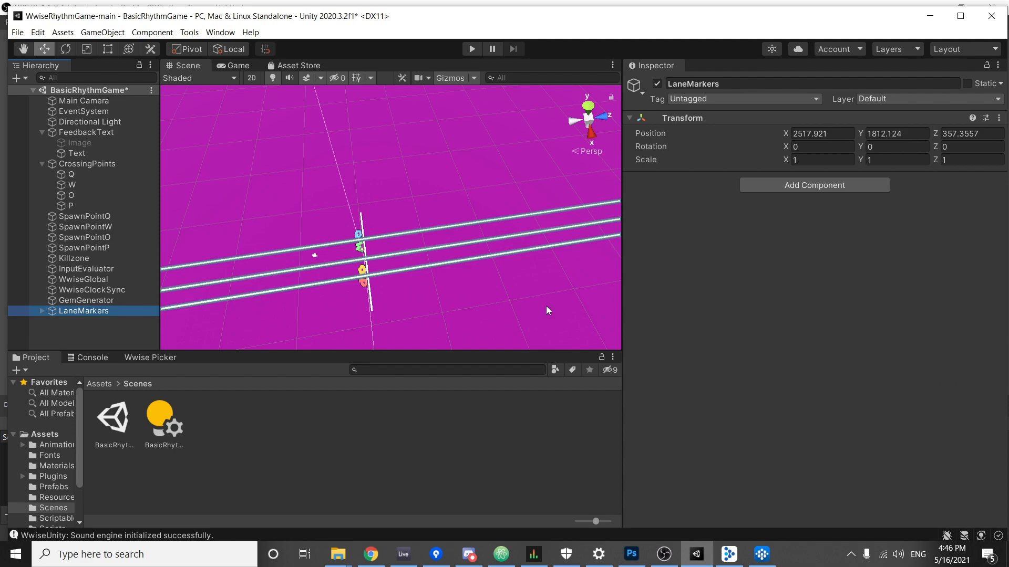
left_click(105, 300)
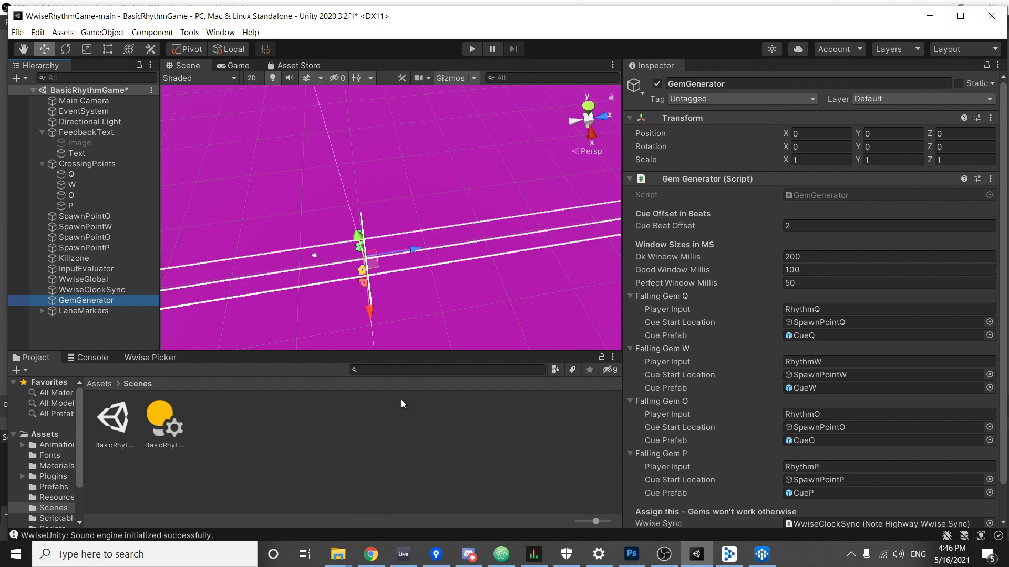
Open the GemGenerator script in Visual Studio, read its cue offset and timing window declarations, and minimize the editor.
double_click(864, 195)
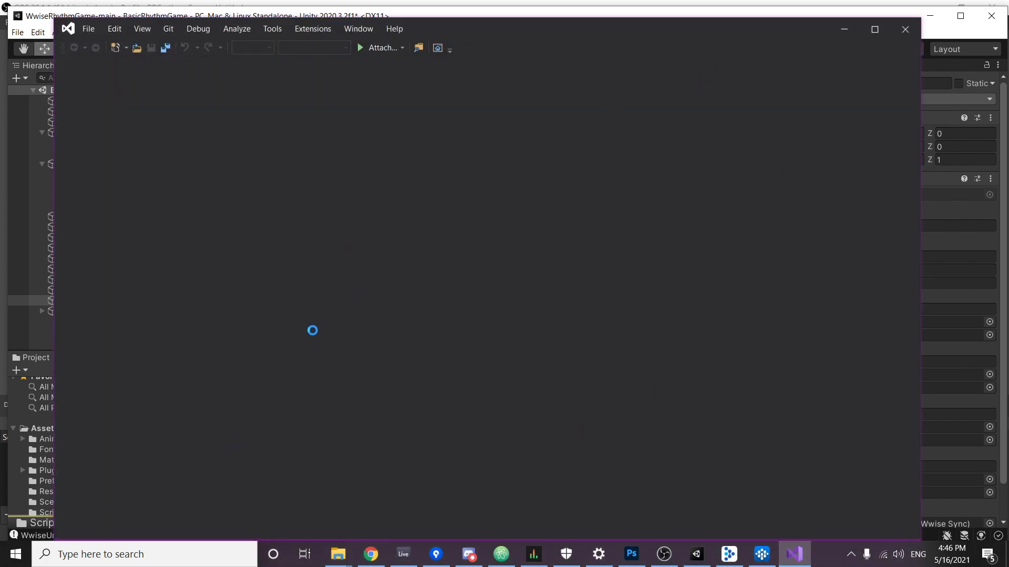
scroll(327, 209, "down", 6)
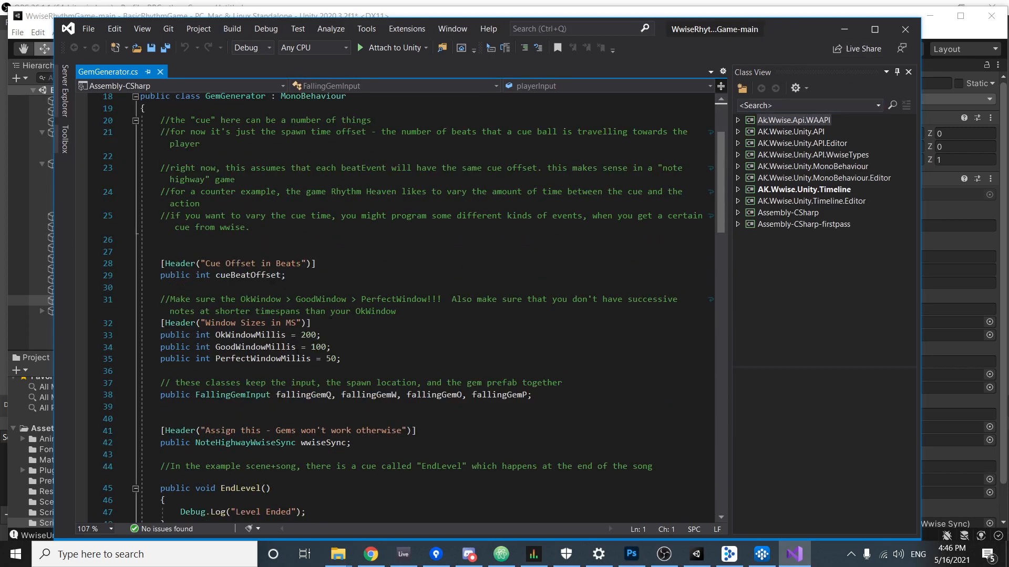
left_click(845, 29)
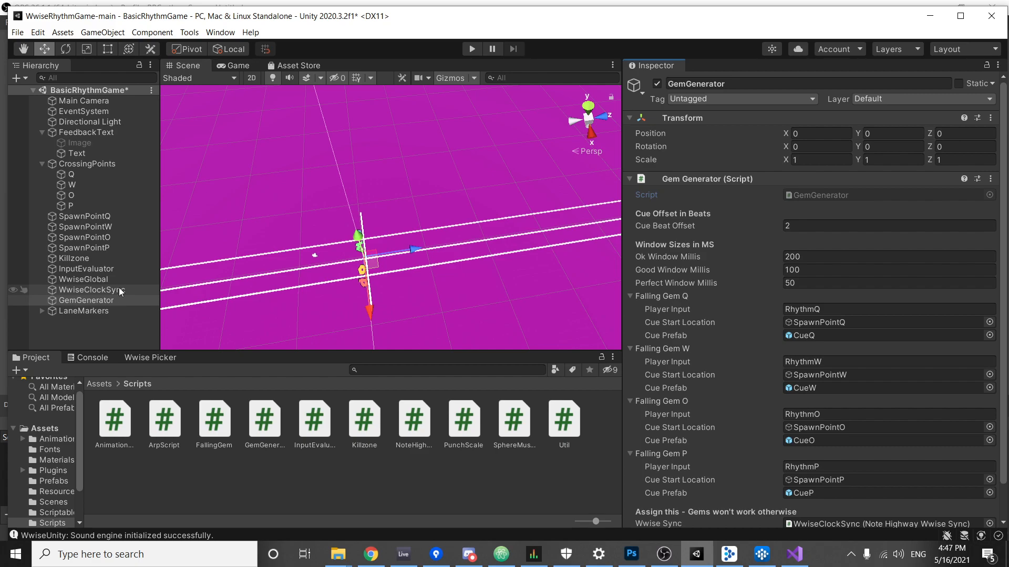
Review WwiseClockSync's event callbacks and AkBank settings, and return to GemGenerator's properties.
left_click(99, 290)
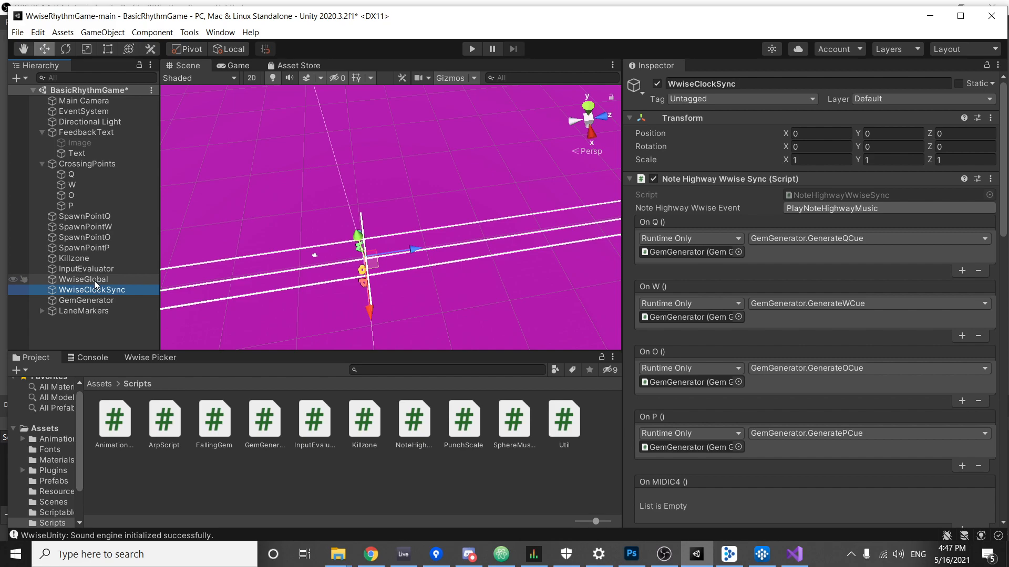
scroll(840, 311, "down", 15)
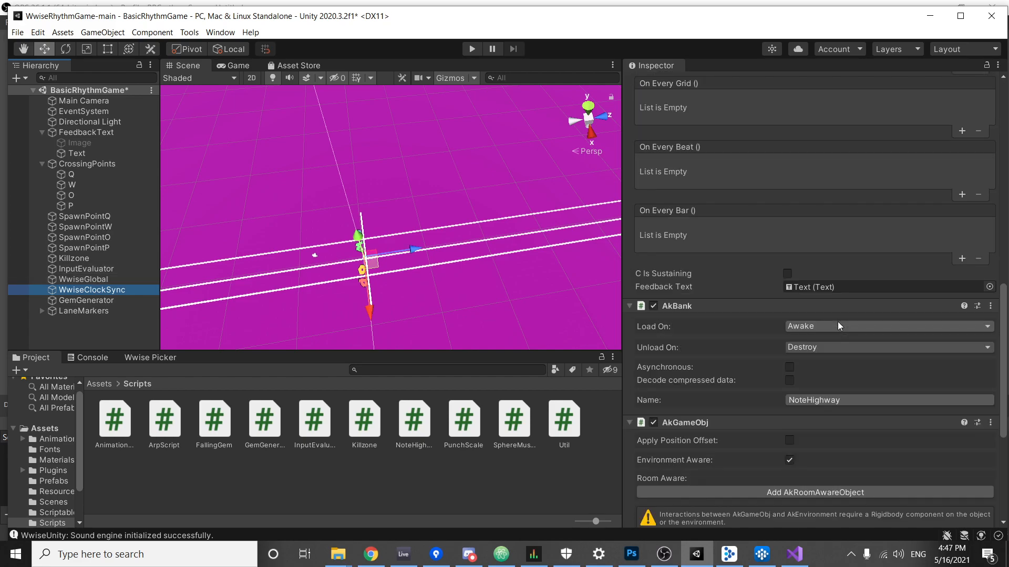
left_click(107, 300)
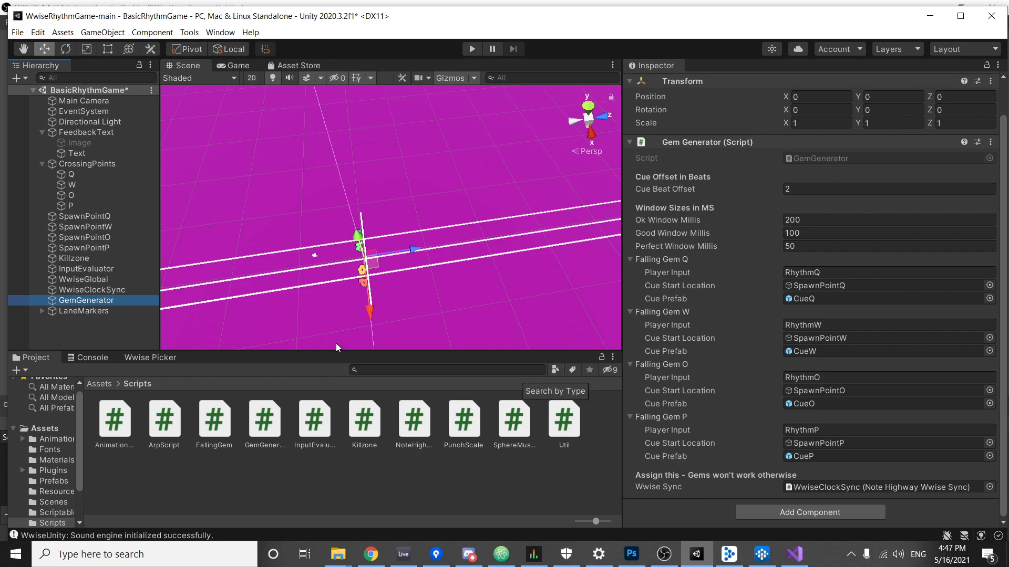
Collapse the FeedbackText and CrossingPoints objects and enter Play mode with the Game view shown.
left_click(42, 132)
left_click(42, 141)
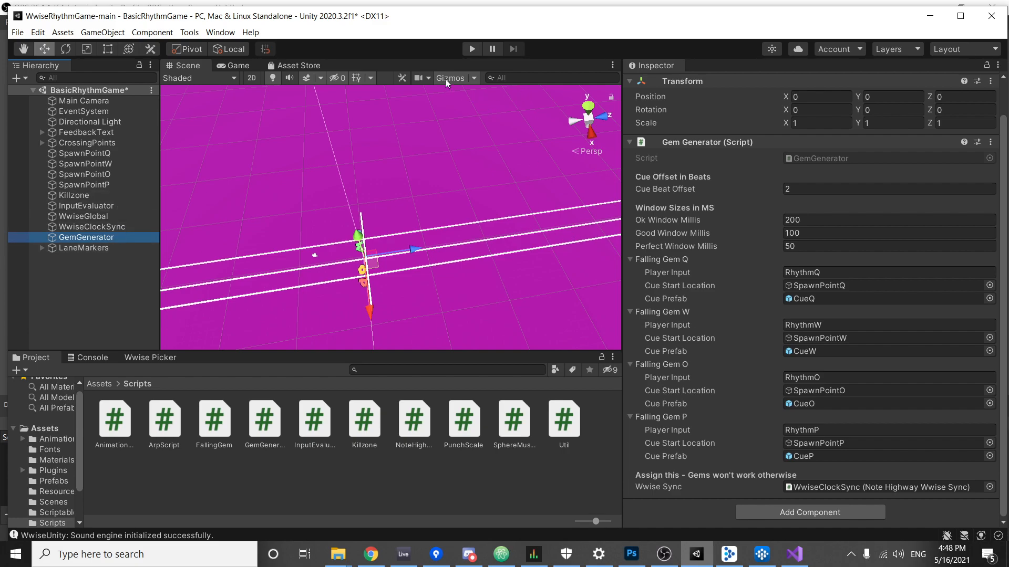
left_click(226, 66)
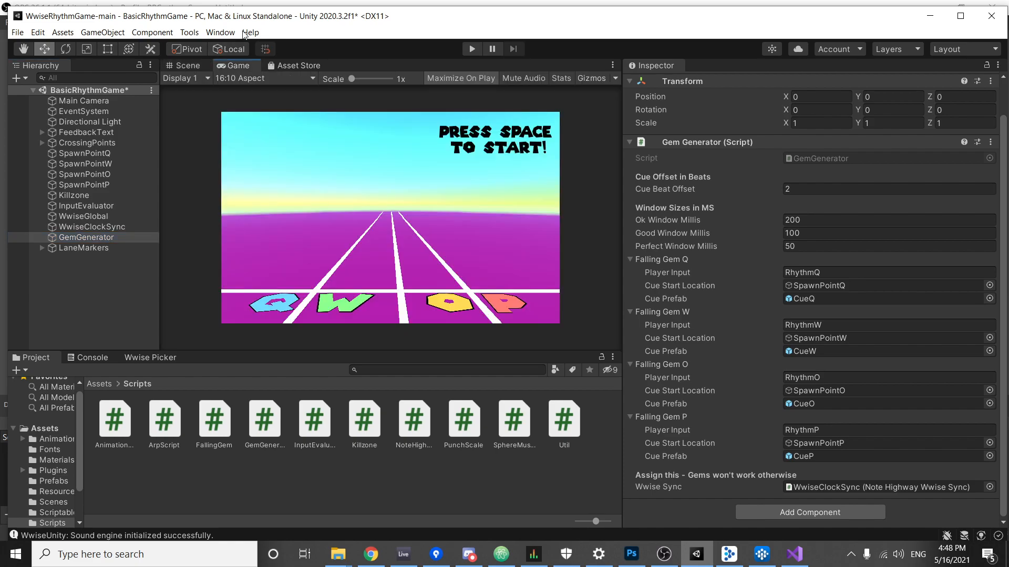
left_click(473, 49)
Switch to OBS, lower the Desktop Audio 2 volume to about -36.3 dB, and return to Unity.
left_click(664, 554)
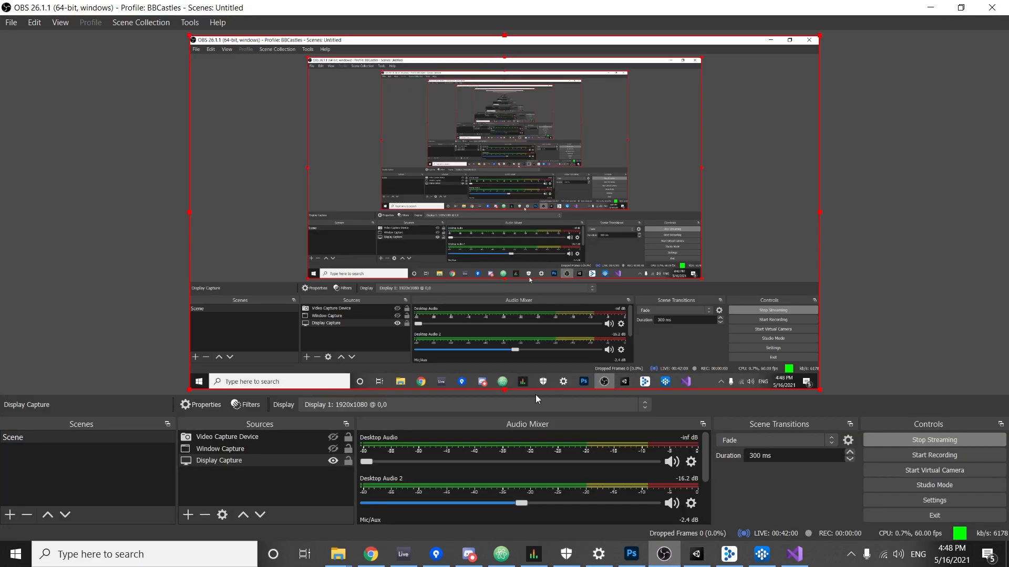
left_click_drag(521, 503, 456, 503)
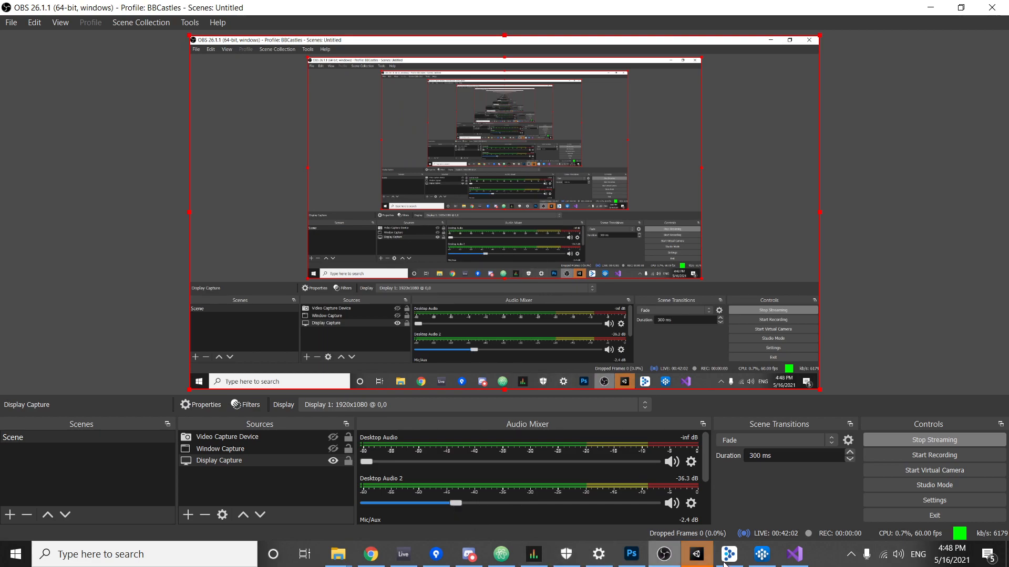
left_click(697, 554)
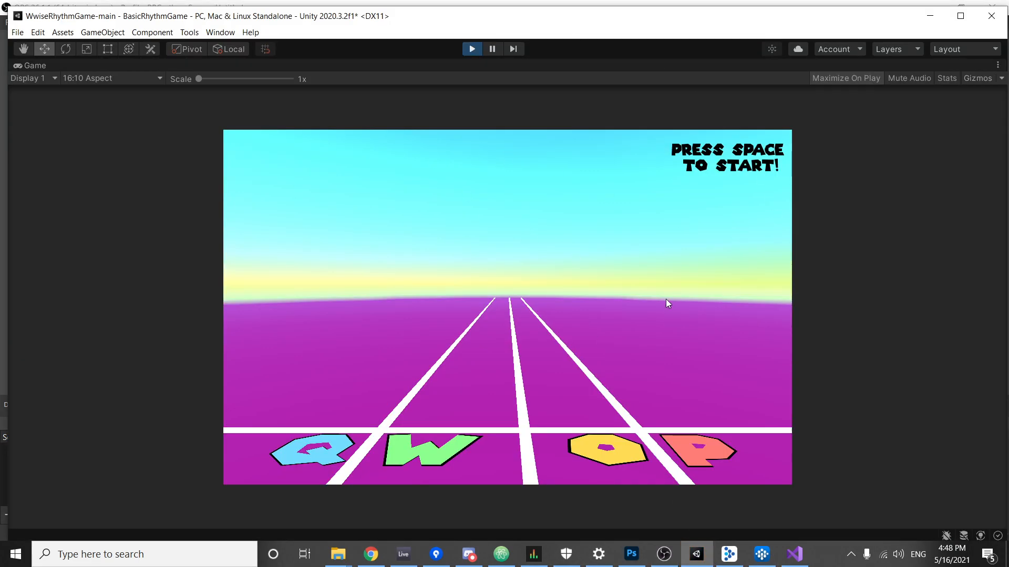
Start the rhythm game, pause it while a gem is travelling, and examine the gem and lanes in the Scene view.
key("space")
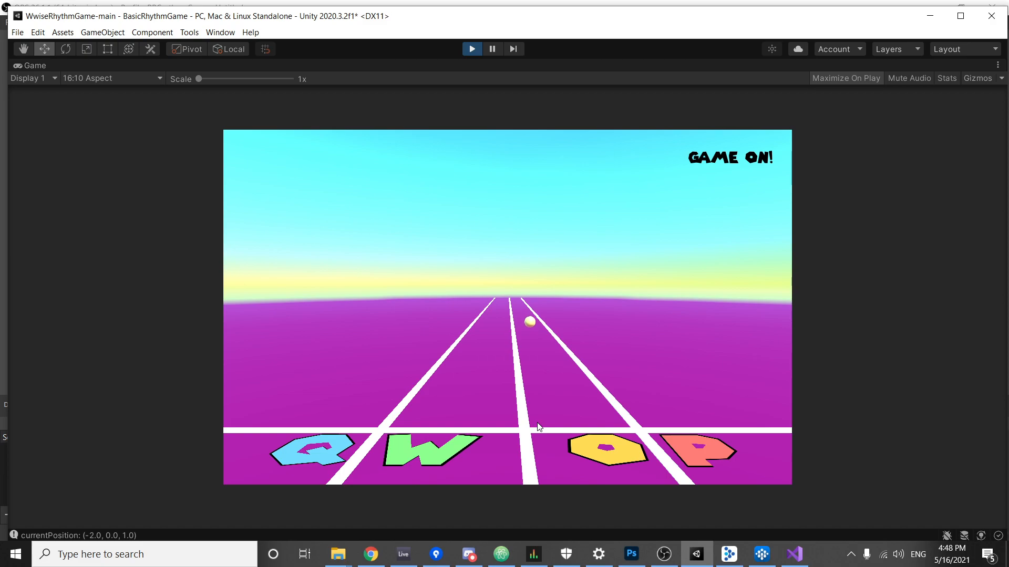
left_click(494, 49)
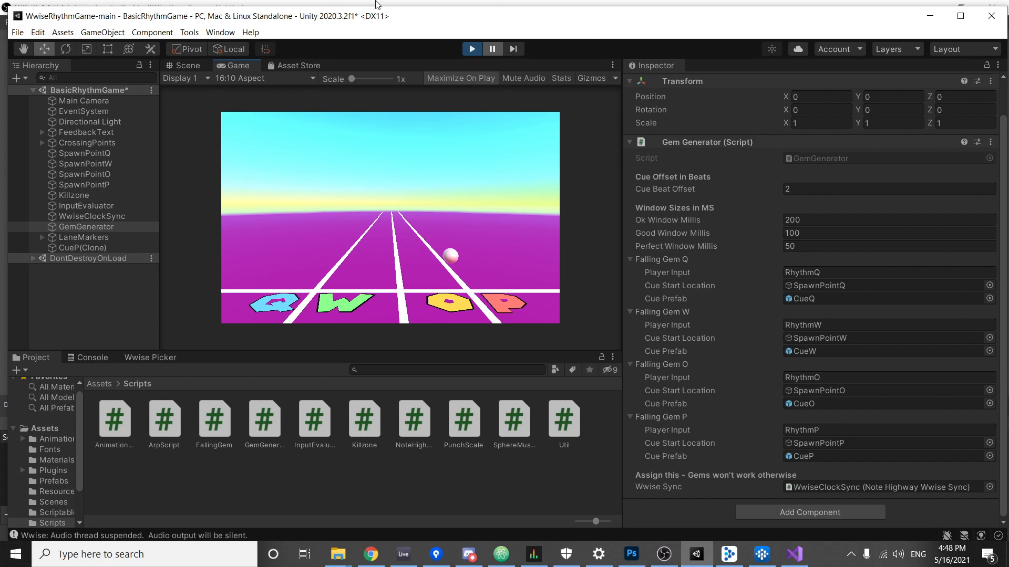
left_click(187, 65)
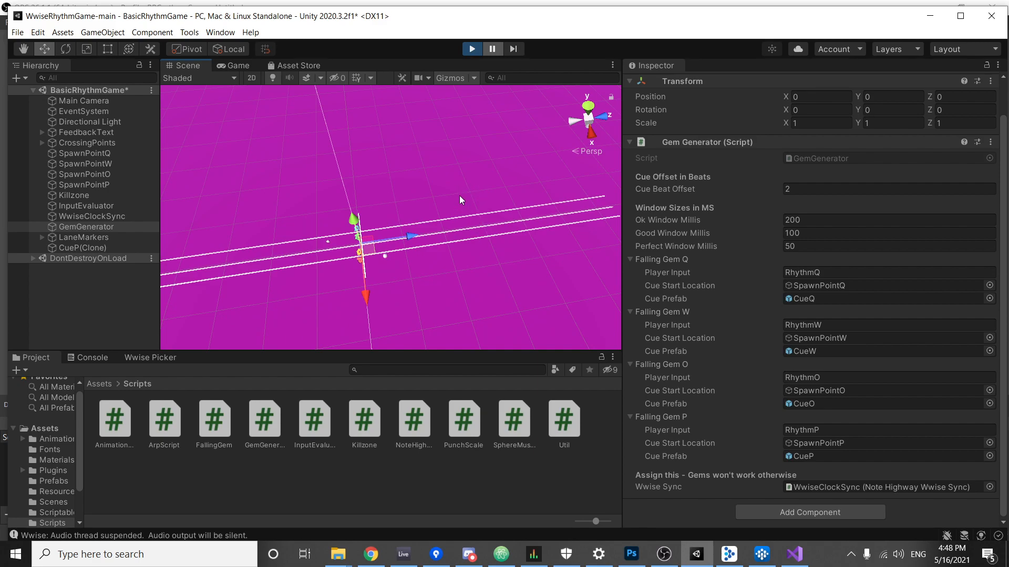
left_click_drag(459, 200, 449, 220, "alt")
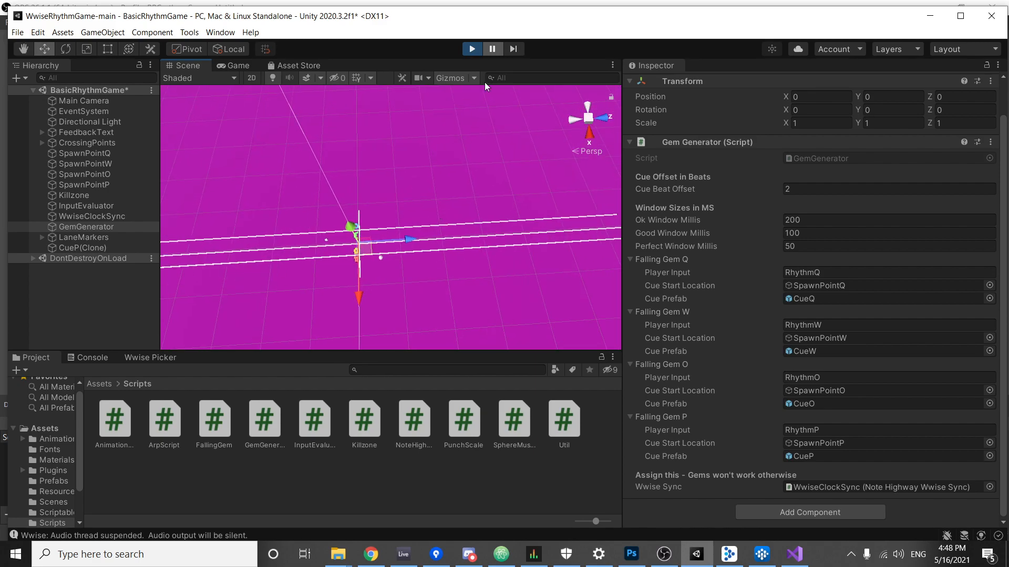
mouse_move(368, 234)
middle_mouse_down()
mouse_move(338, 238)
mouse_move(390, 169)
mouse_move(369, 213)
middle_mouse_up()
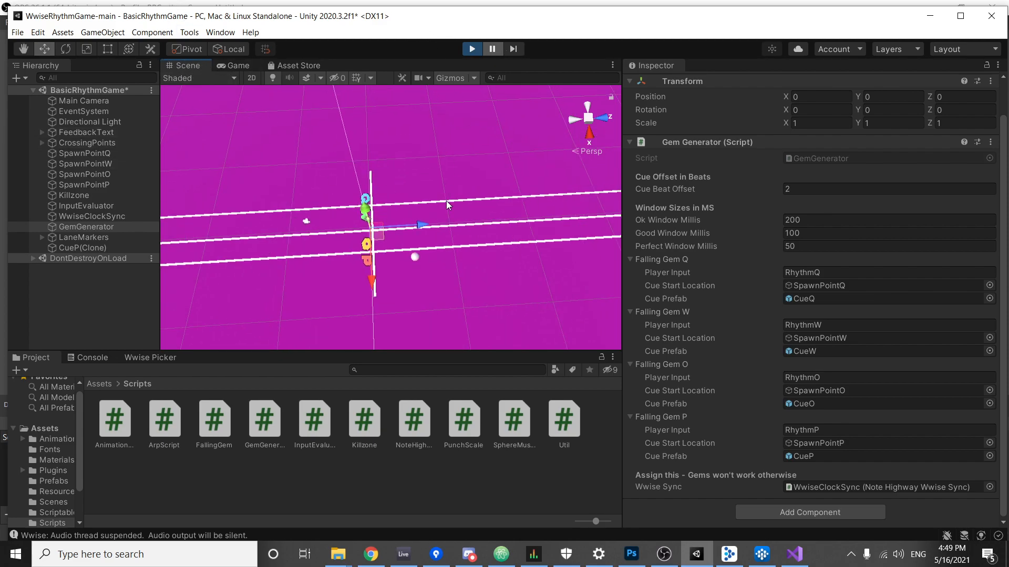
scroll(371, 286, "up", 2)
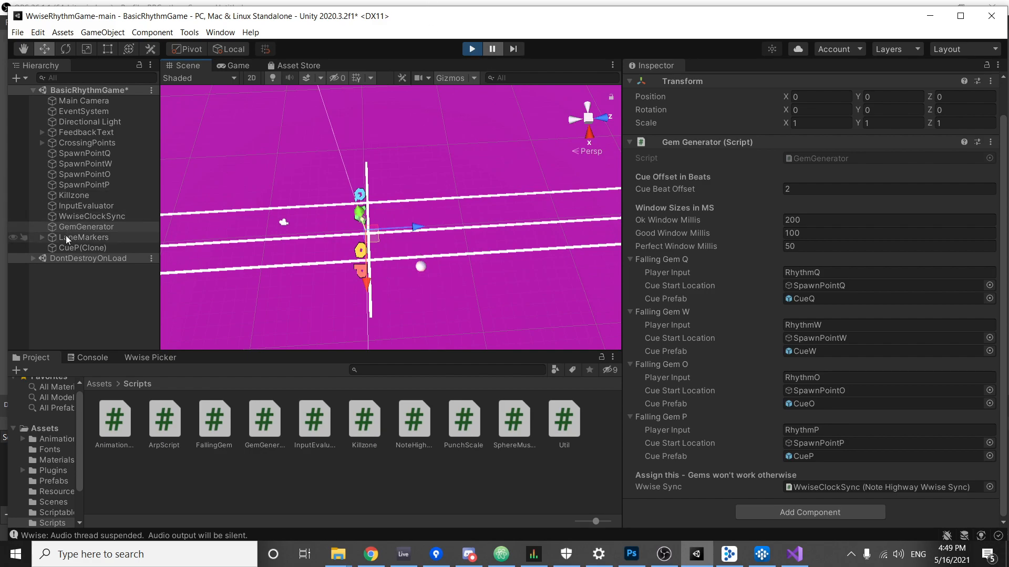
Select Killzone to view its bounds, then resume and re-pause the game to compare the next gem in the Game and Scene views.
left_click(76, 195)
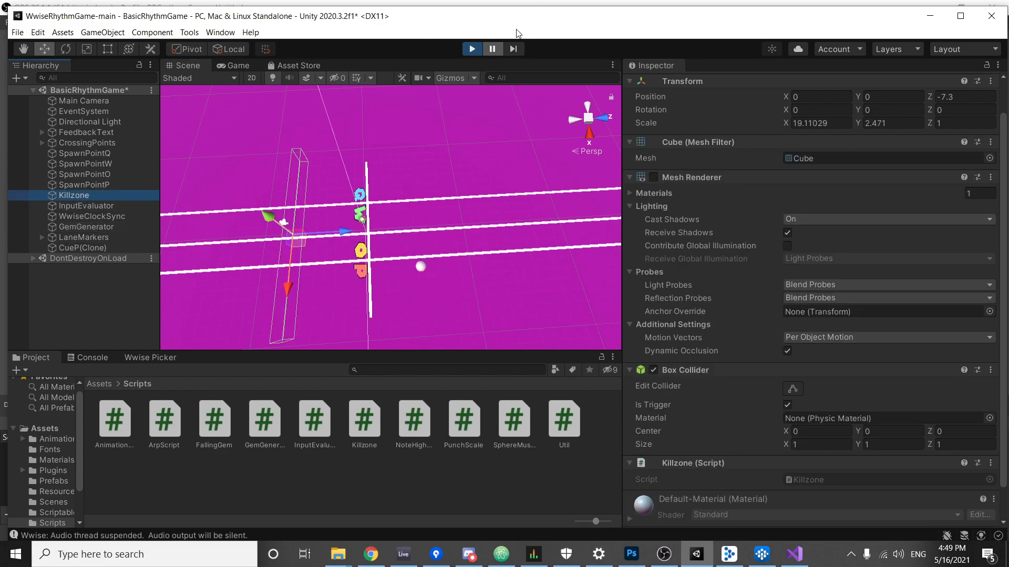
left_click(492, 50)
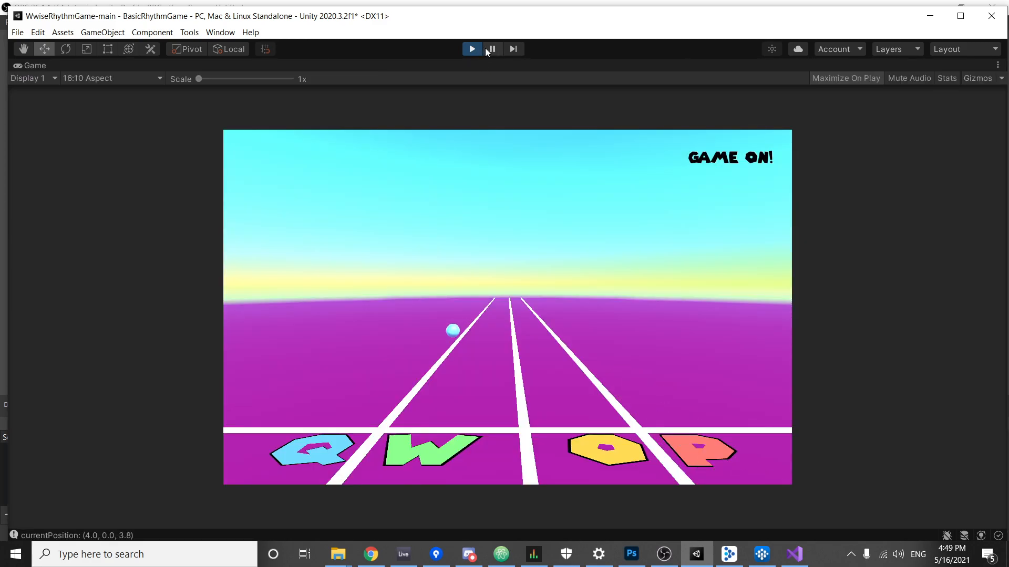
left_click(488, 50)
left_click(231, 65)
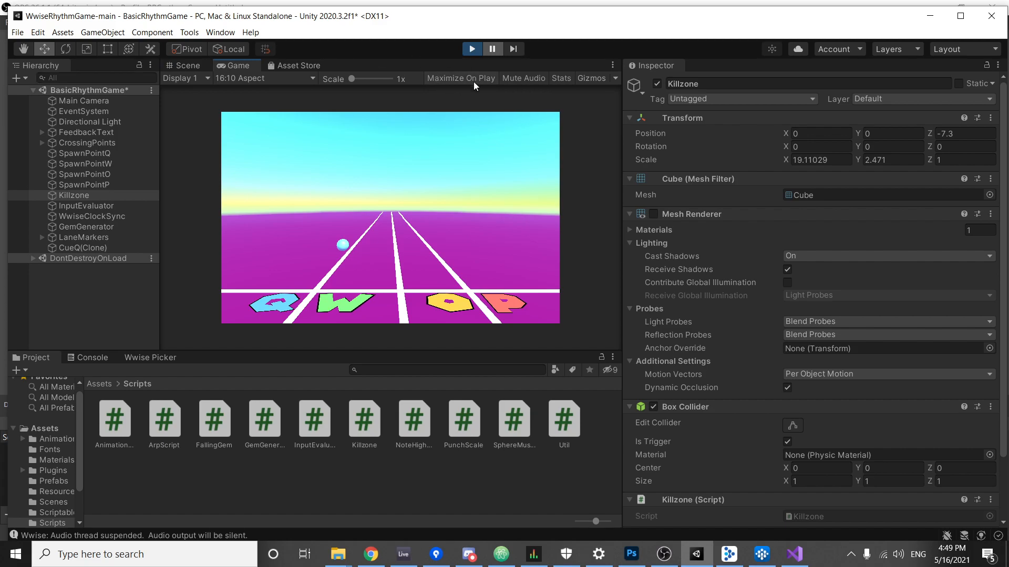
left_click(190, 64)
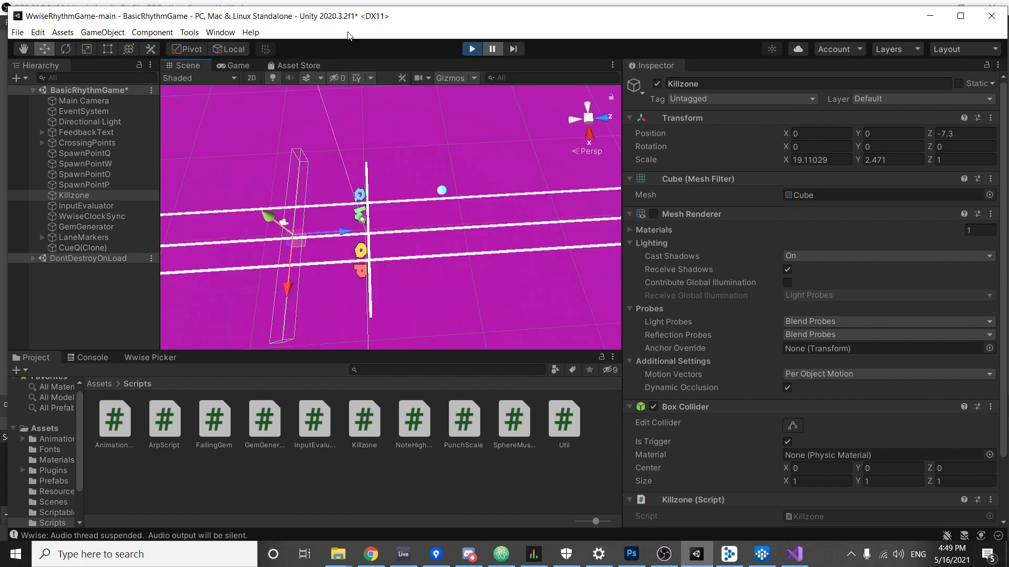
Advance the game to another gem, pause it, and dock a widened Scene view beside the Game view.
left_click(492, 50)
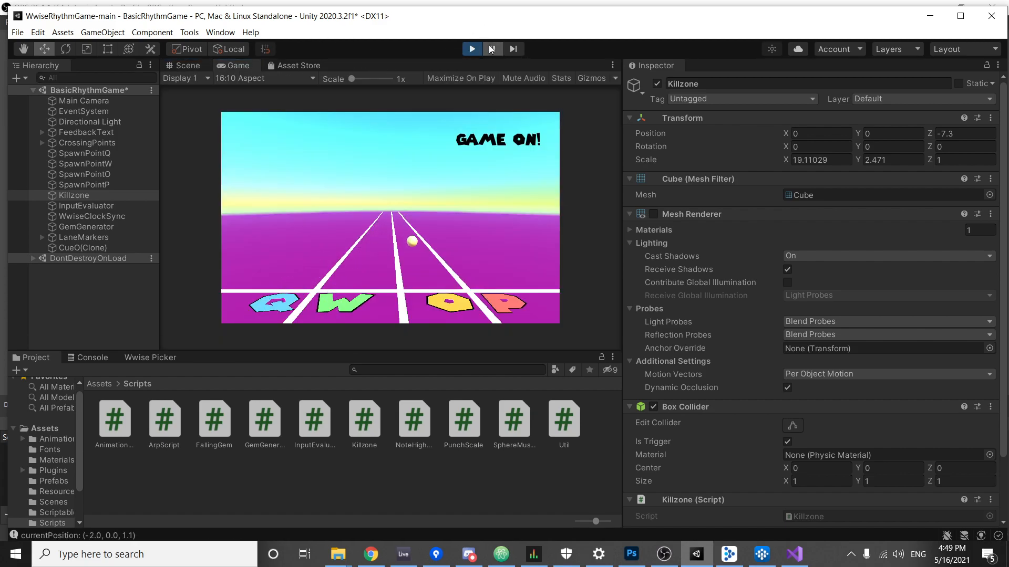
left_click(491, 49)
left_click_drag(175, 64, 490, 261)
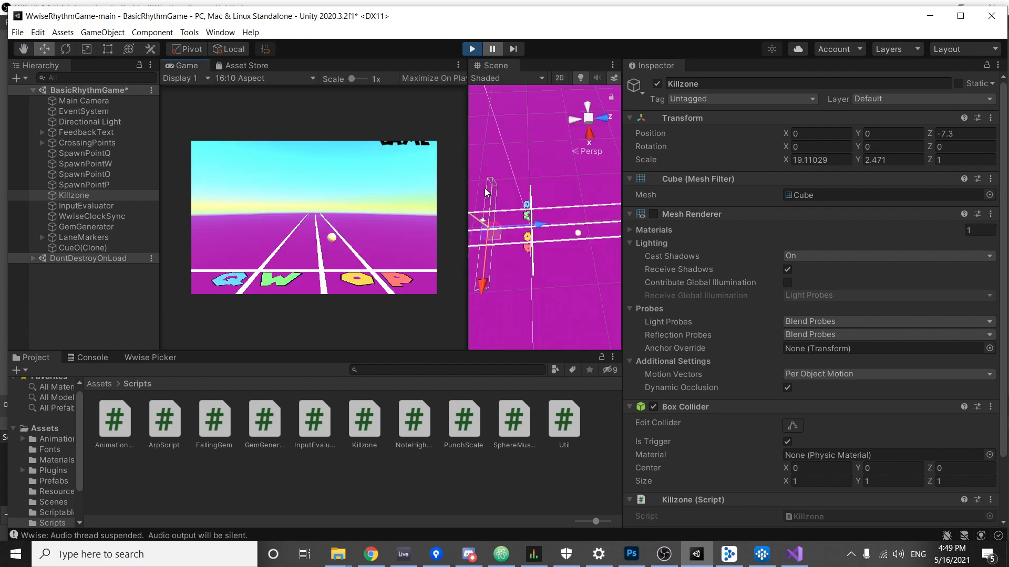
left_click_drag(468, 192, 345, 195)
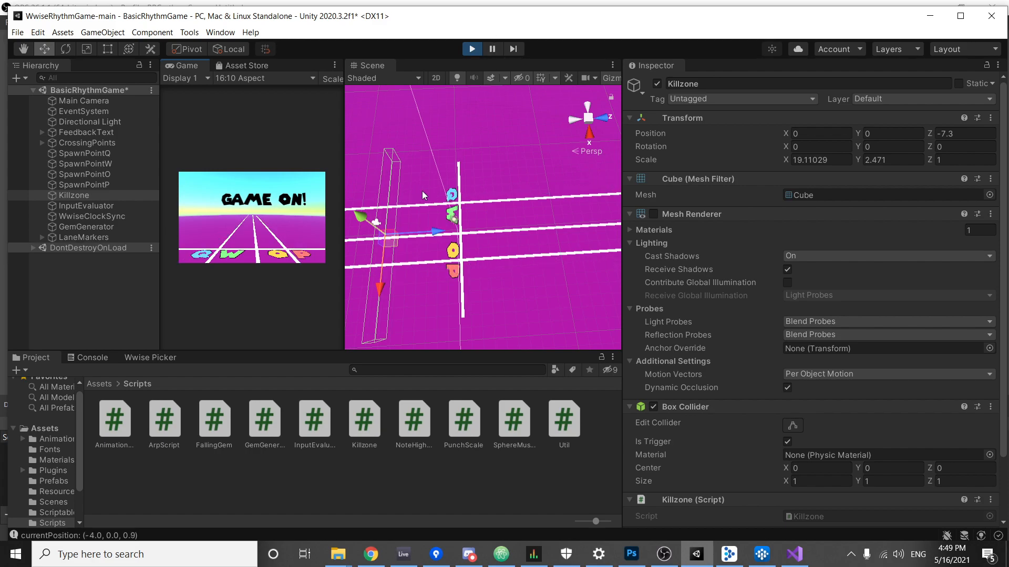
Pause and resume the game to watch a gem pass the crossing line towards the Killzone in both views.
left_click(496, 47)
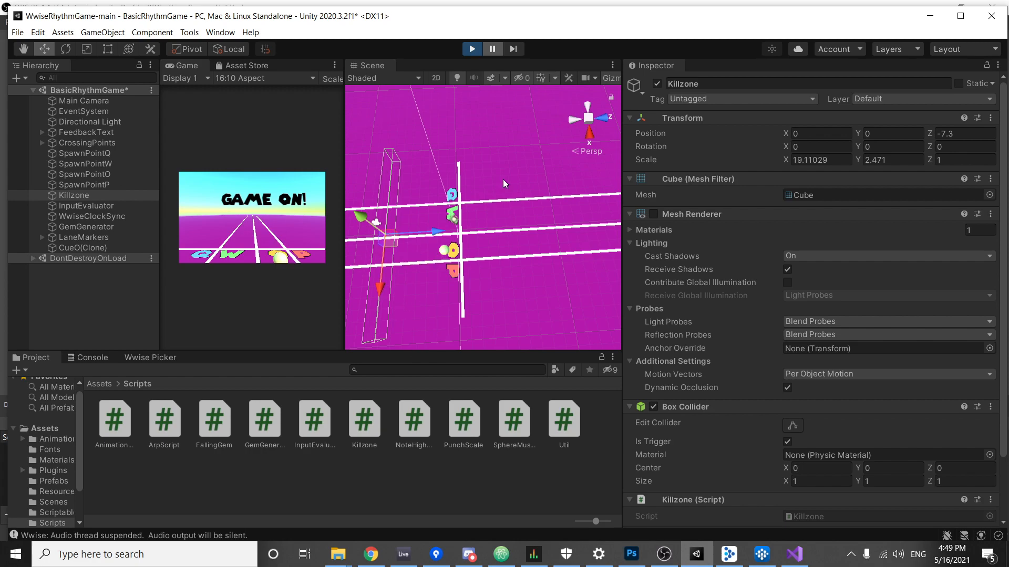
left_click(494, 50)
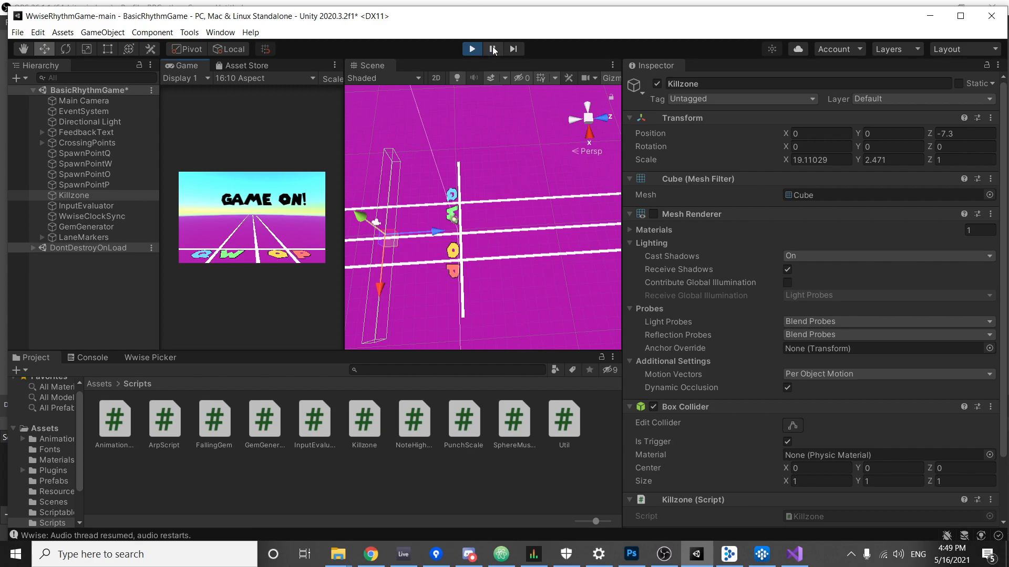
left_click(494, 50)
Dock the Scene view back between the Game and Asset Store views and exit Play mode.
left_click_drag(375, 64, 191, 77)
left_click_drag(296, 61, 236, 65)
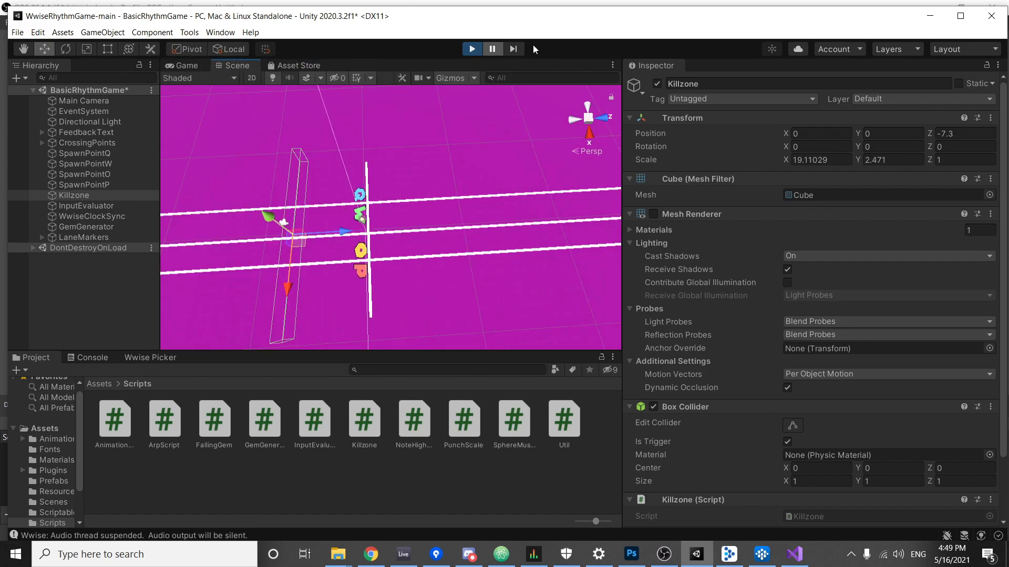
left_click(471, 50)
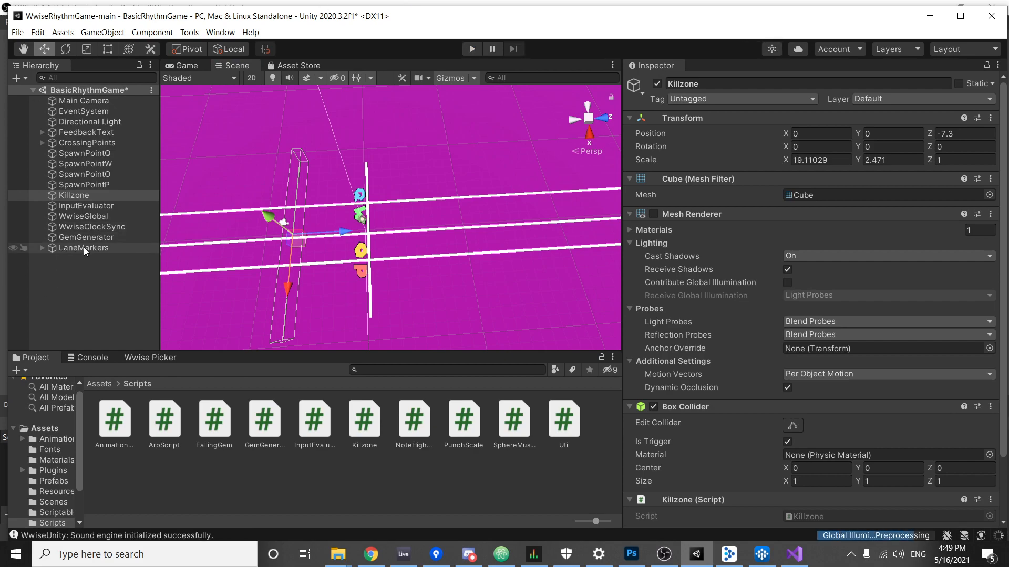
Expand LaneMarkers and inspect the first LaneMarker's position in the scene and its components.
left_click(83, 248)
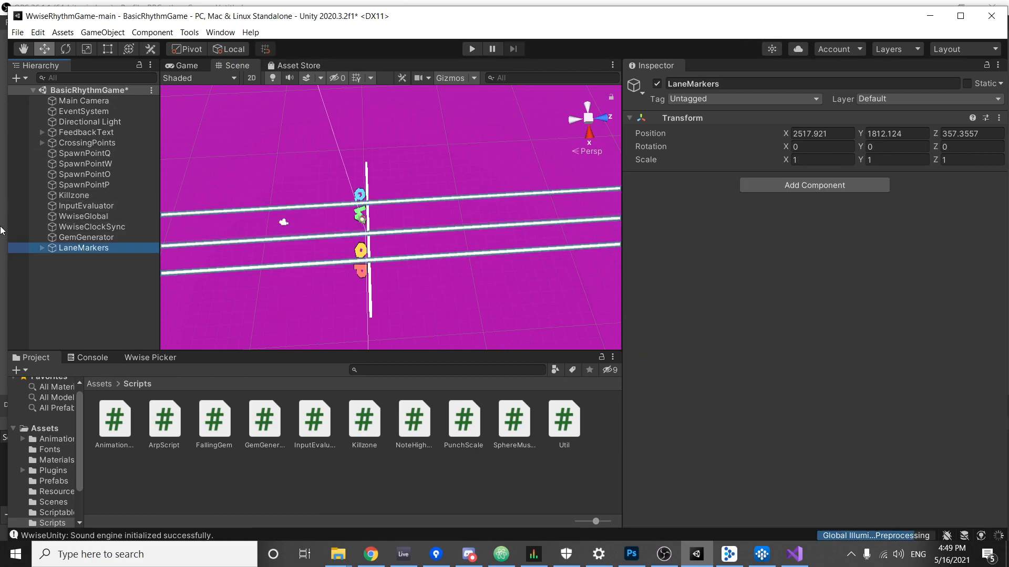
left_click(41, 248)
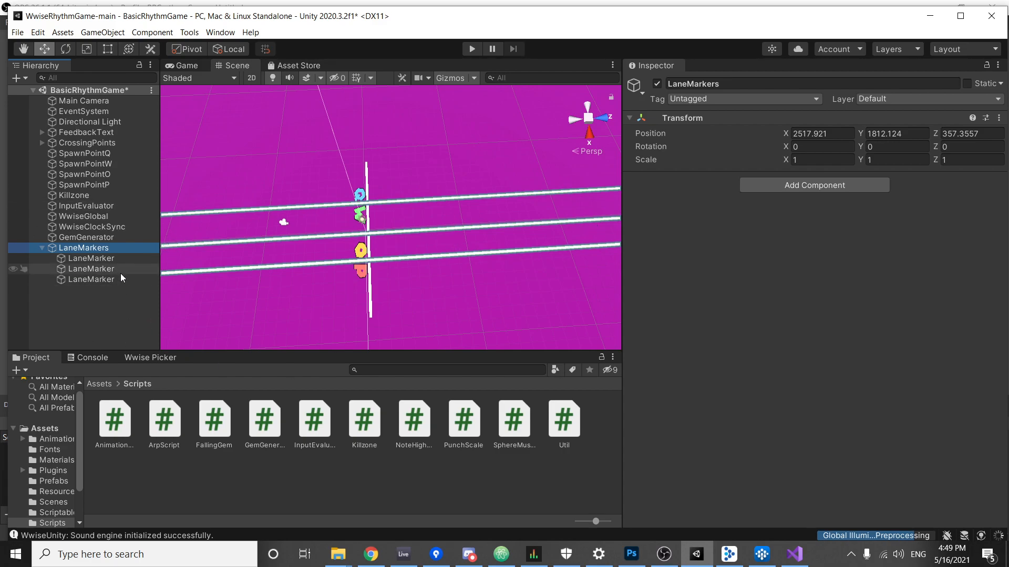
left_click(118, 259)
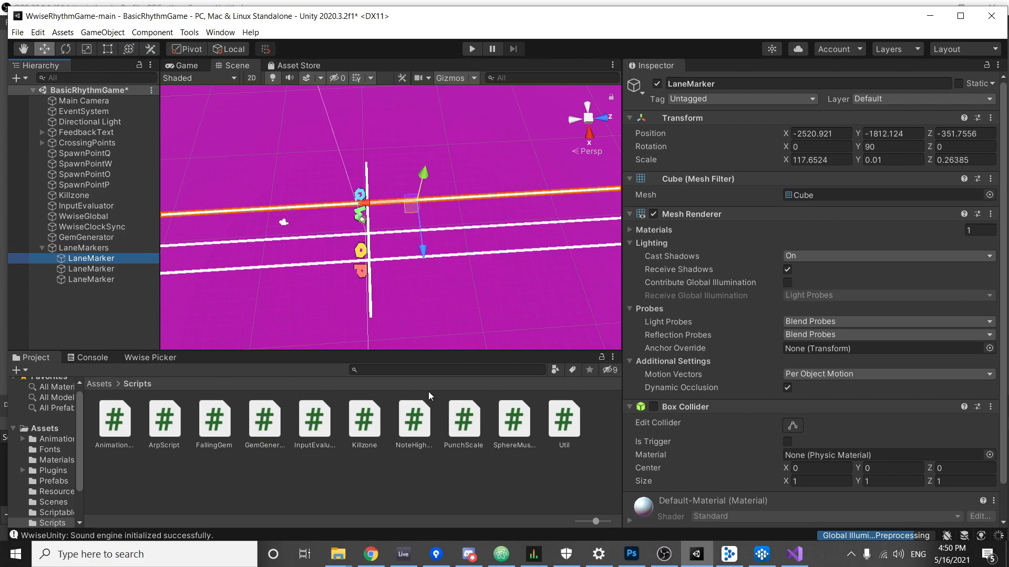
Review the PunchScale script's code and examine the components on the first two LaneMarker objects.
left_click(470, 427)
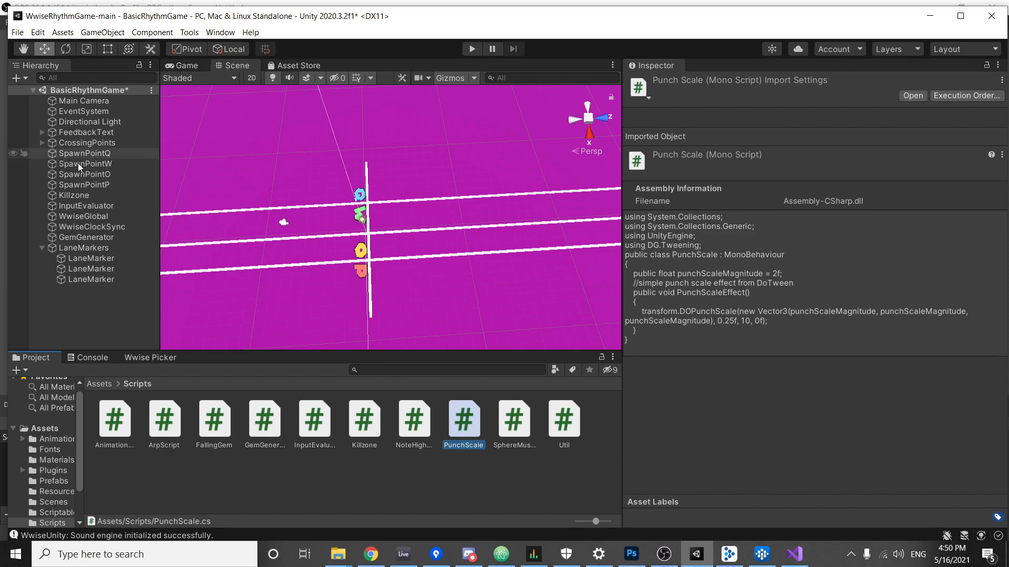
left_click(121, 255)
scroll(699, 294, "down", 1)
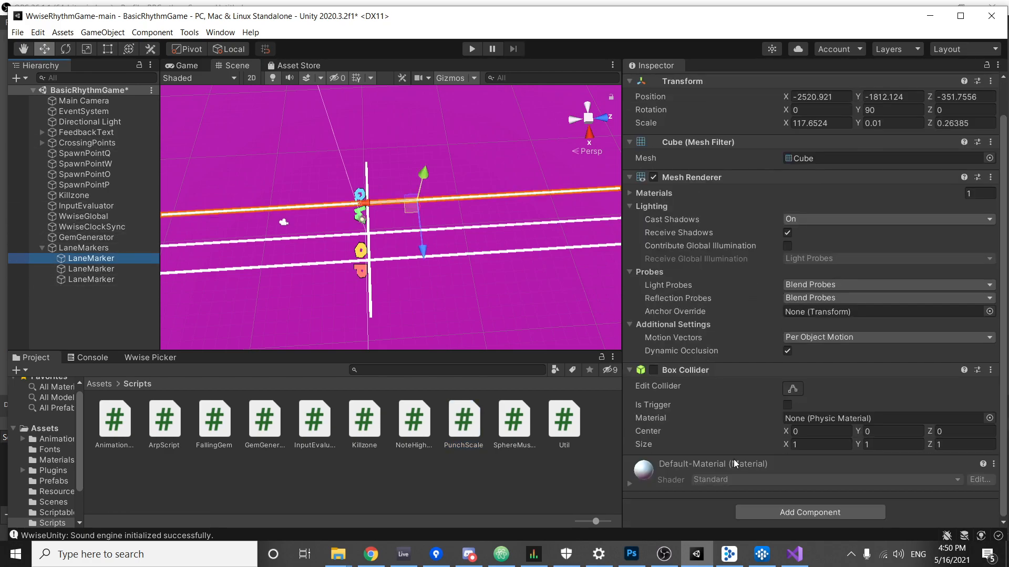
scroll(693, 306, "up", 1)
scroll(693, 306, "down", 1)
scroll(693, 307, "up", 1)
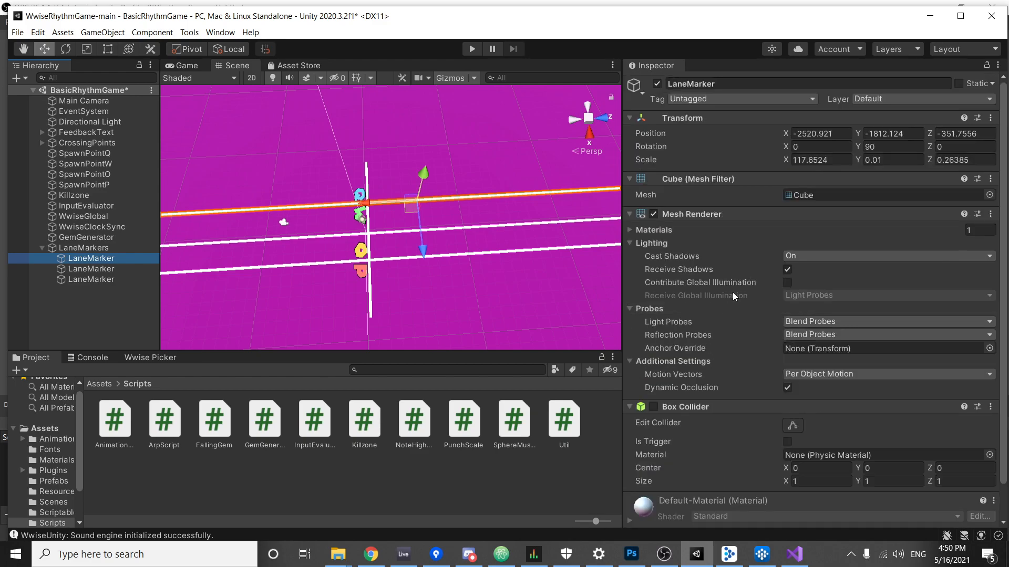
left_click(107, 269)
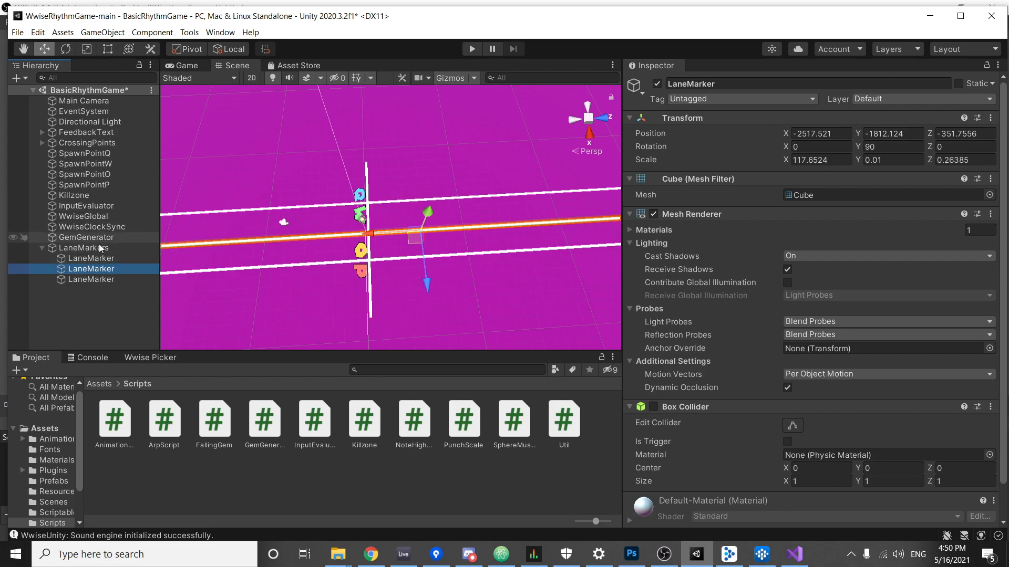
left_click(84, 257)
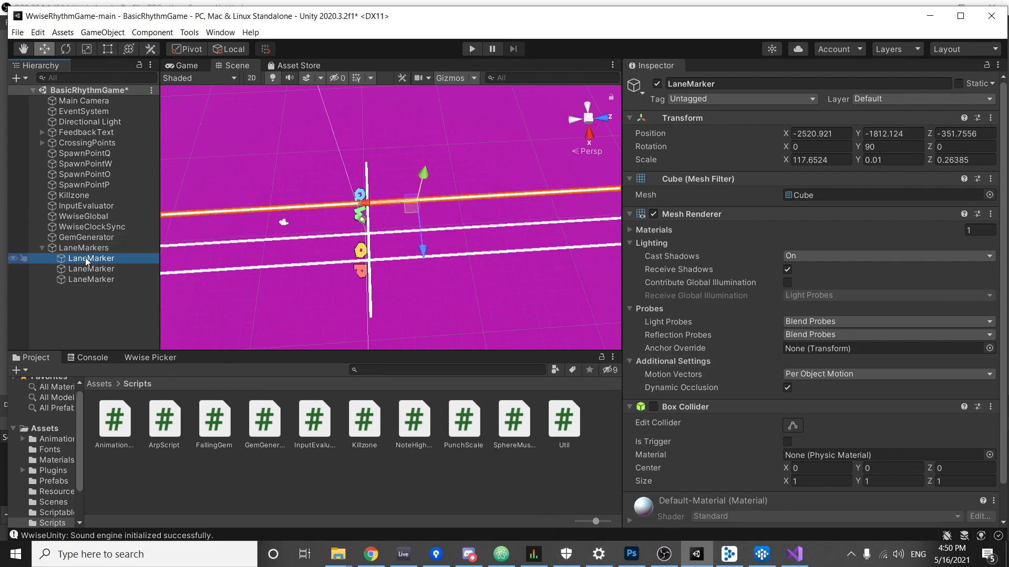
scroll(780, 295, "down", 2)
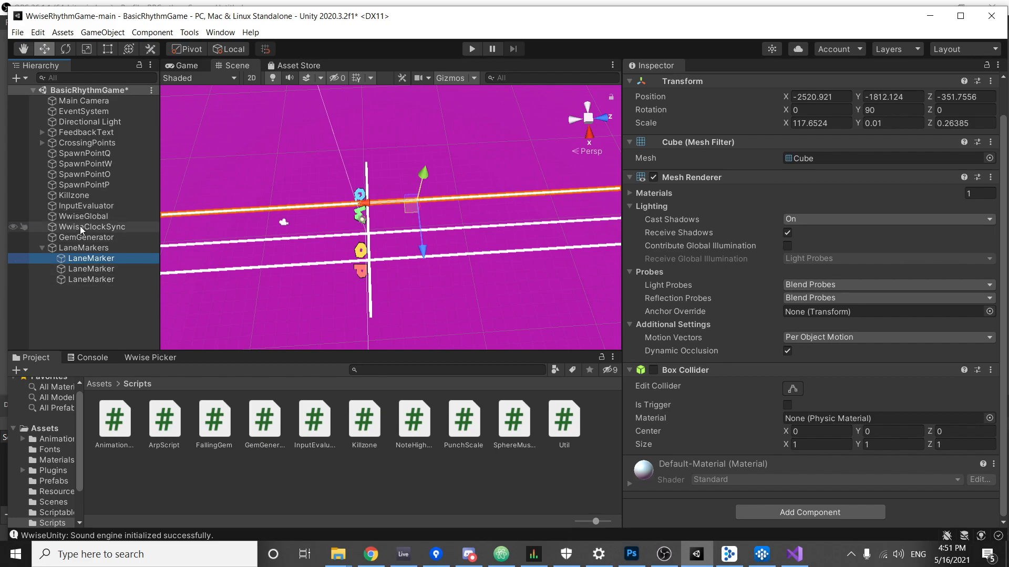
Attach the PunchScale script to all three LaneMarker objects under LaneMarkers at once.
left_click(105, 248)
left_click(108, 259)
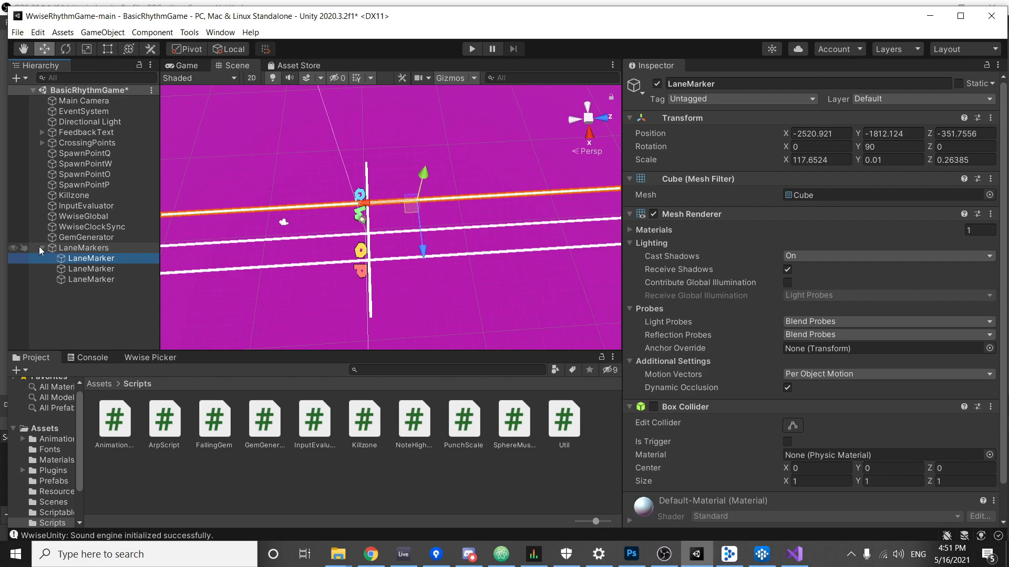
left_click(108, 282, "shift")
scroll(686, 323, "down", 2)
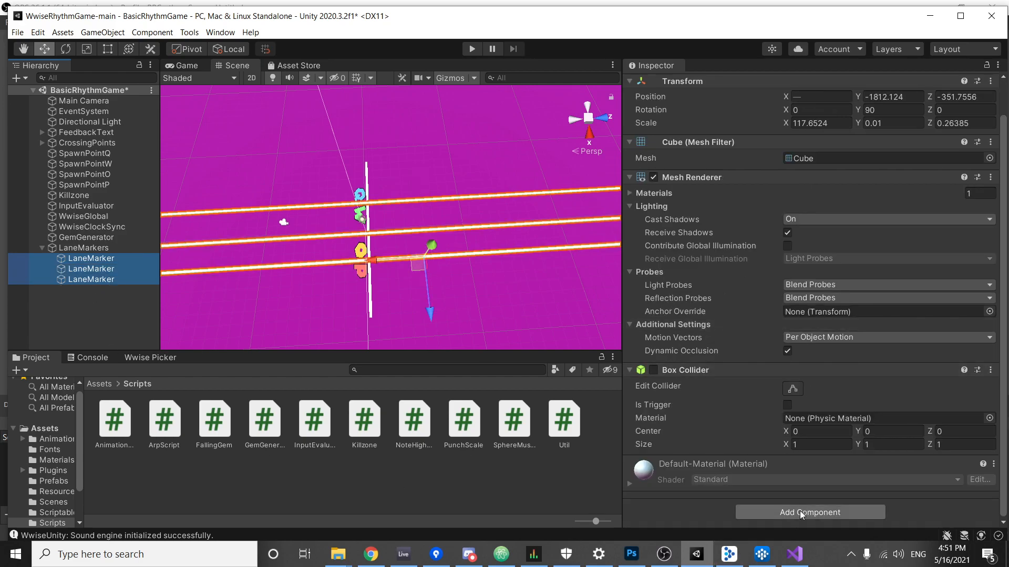
mouse_move(468, 421)
left_mouse_down()
mouse_move(551, 421)
mouse_move(425, 458)
mouse_move(470, 410)
left_mouse_up()
scroll(39, 392, "down", 2)
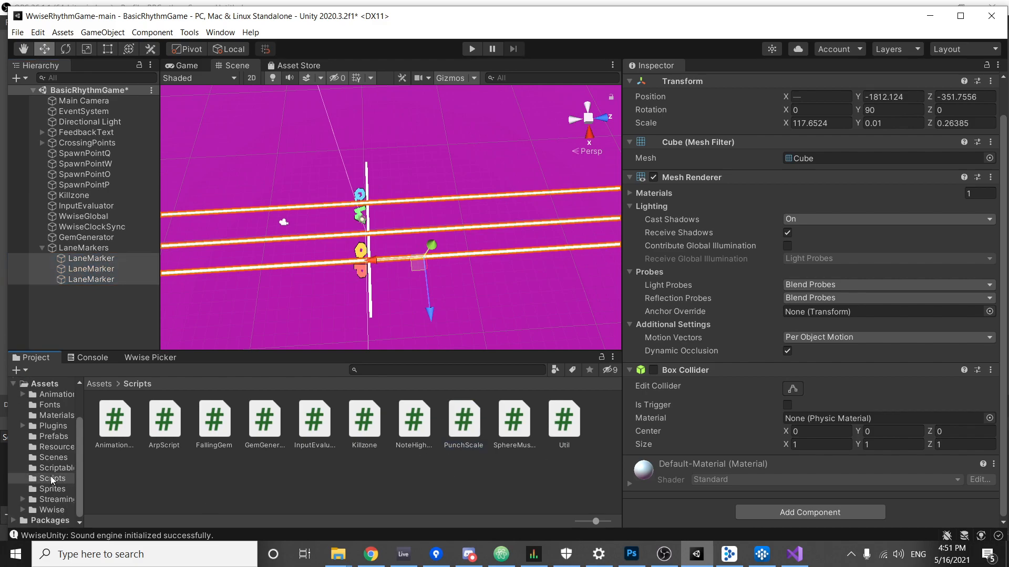
scroll(46, 477, "up", 2)
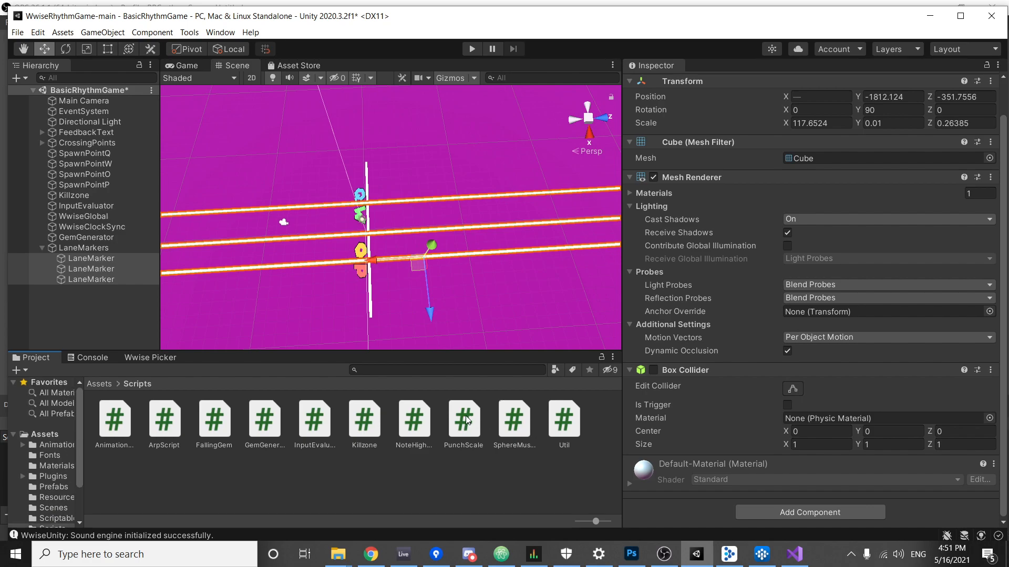
left_click_drag(466, 421, 708, 505)
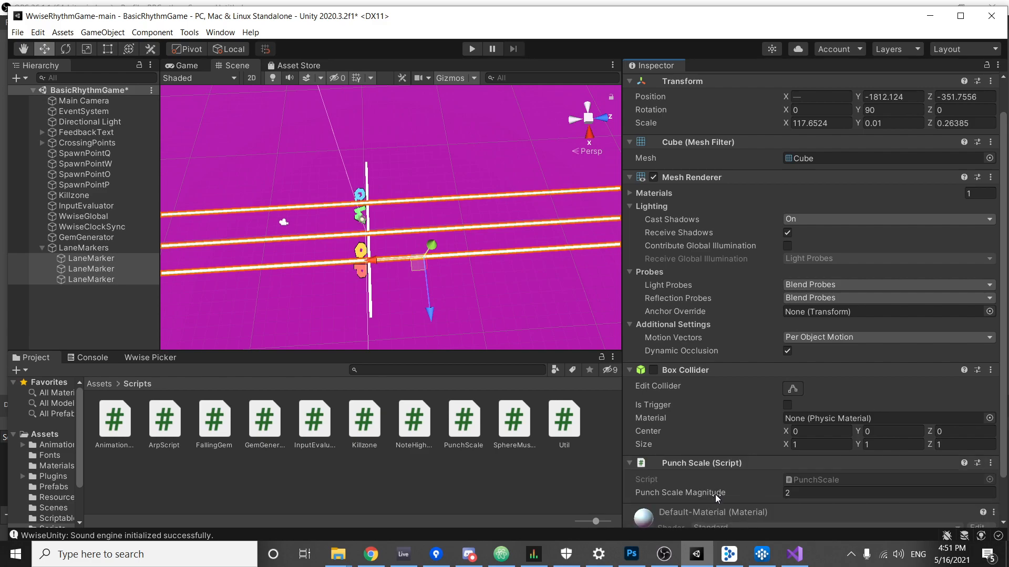
Set the Punch Scale Magnitude to 1 for all three lane markers, and clear the selection.
scroll(774, 405, "down", 2)
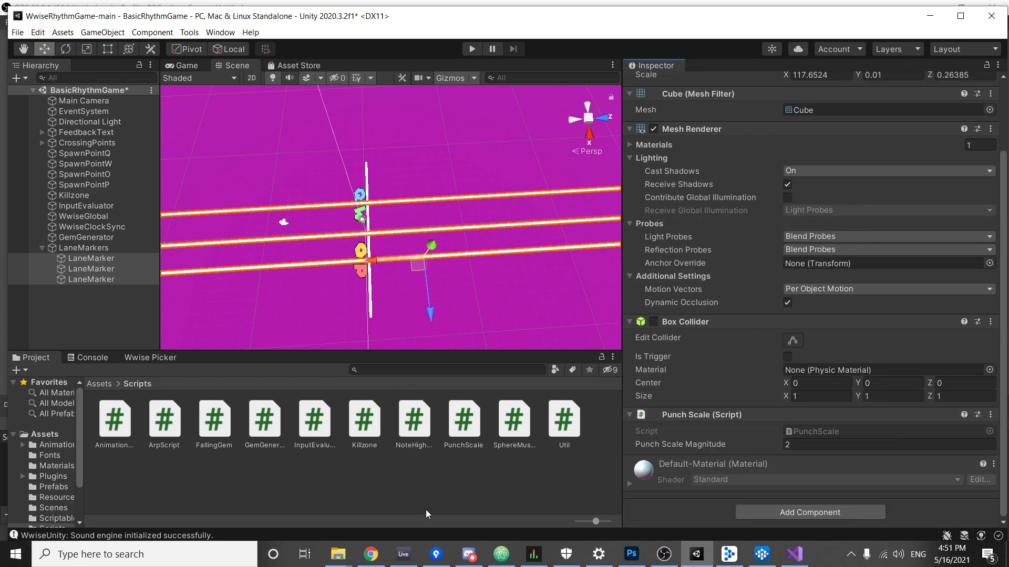
left_click(842, 449)
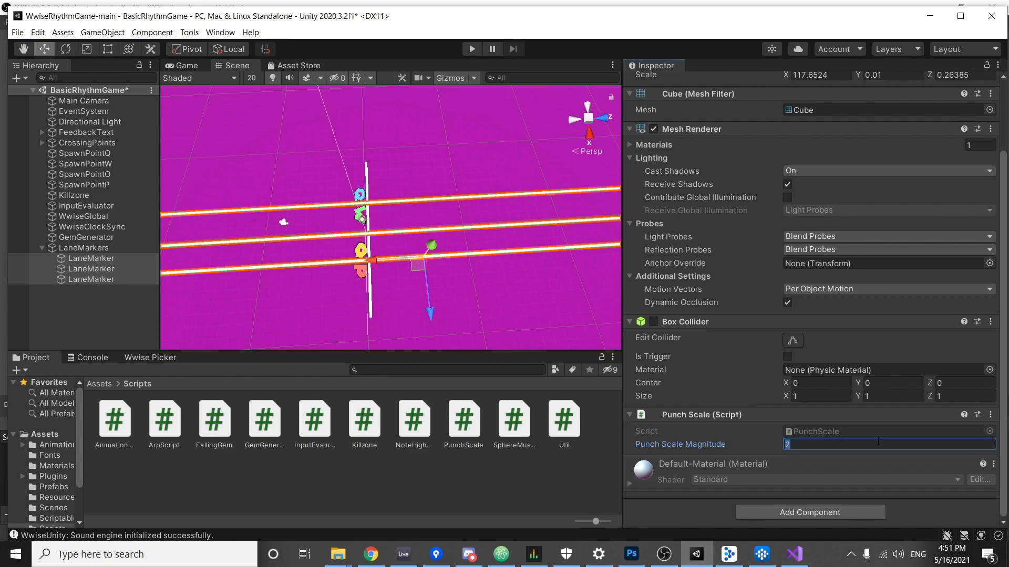
type("1")
left_click(456, 465)
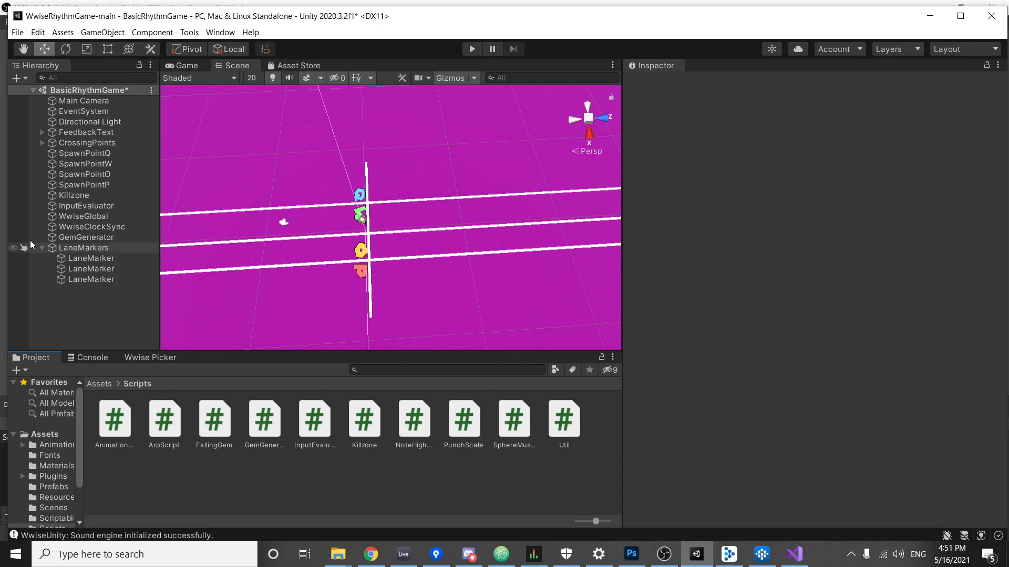
Check the Punch Scale component and its magnitude on the lane markers, individually and selected together.
left_click(108, 257)
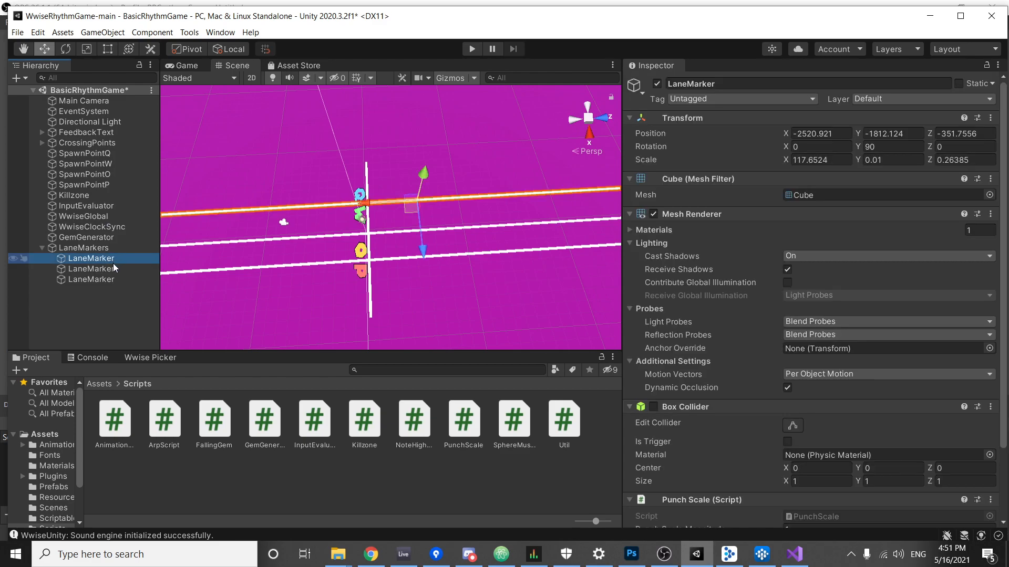
left_click(112, 268)
left_click(105, 279)
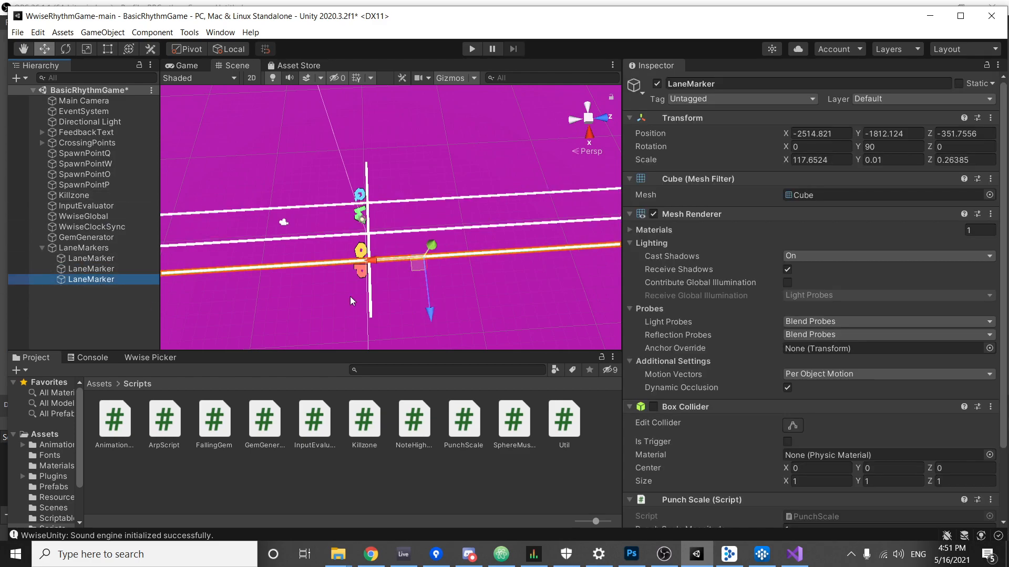
scroll(708, 393, "down", 3)
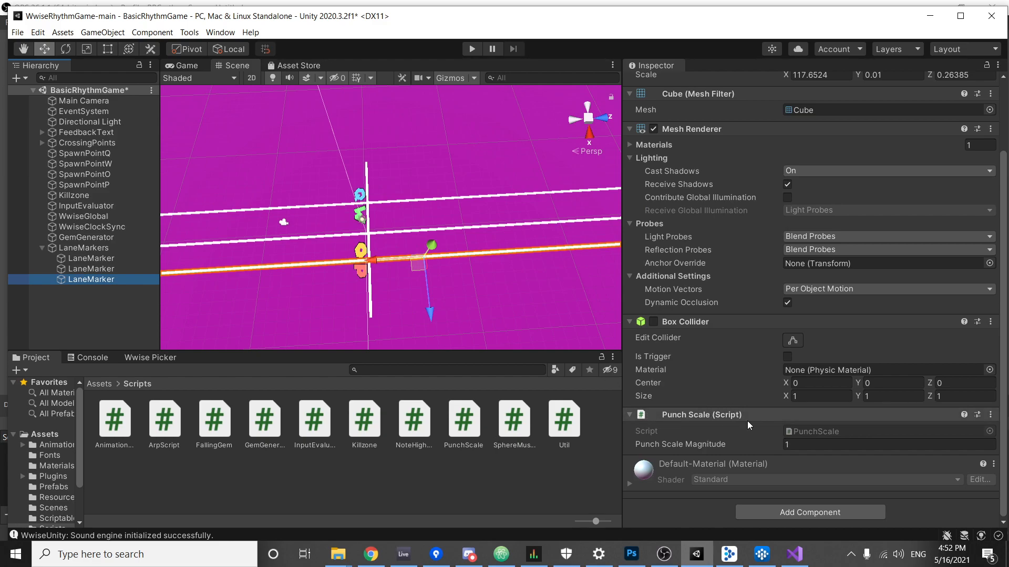
left_click(77, 250)
left_click(83, 255)
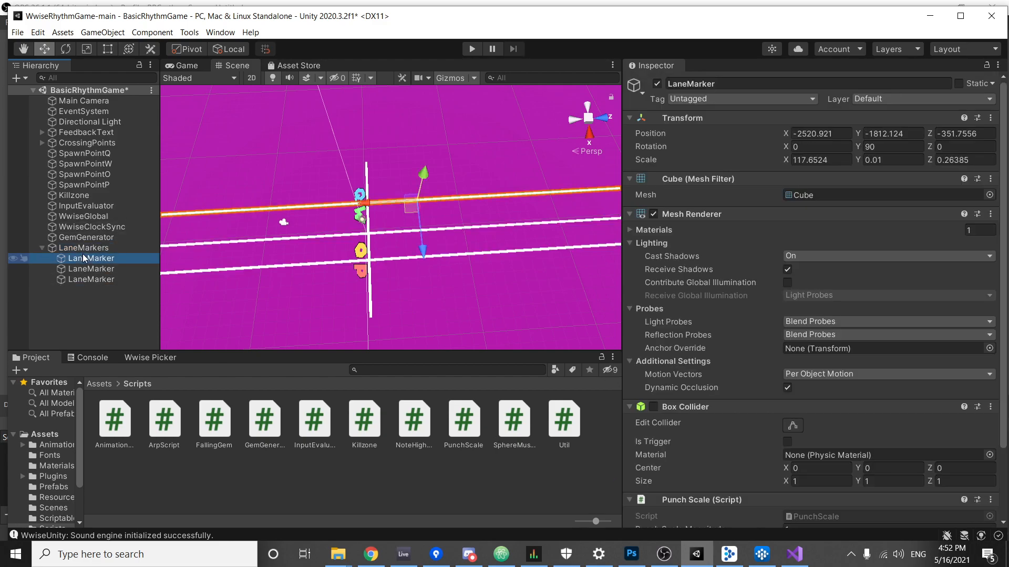
left_click(109, 282, "shift")
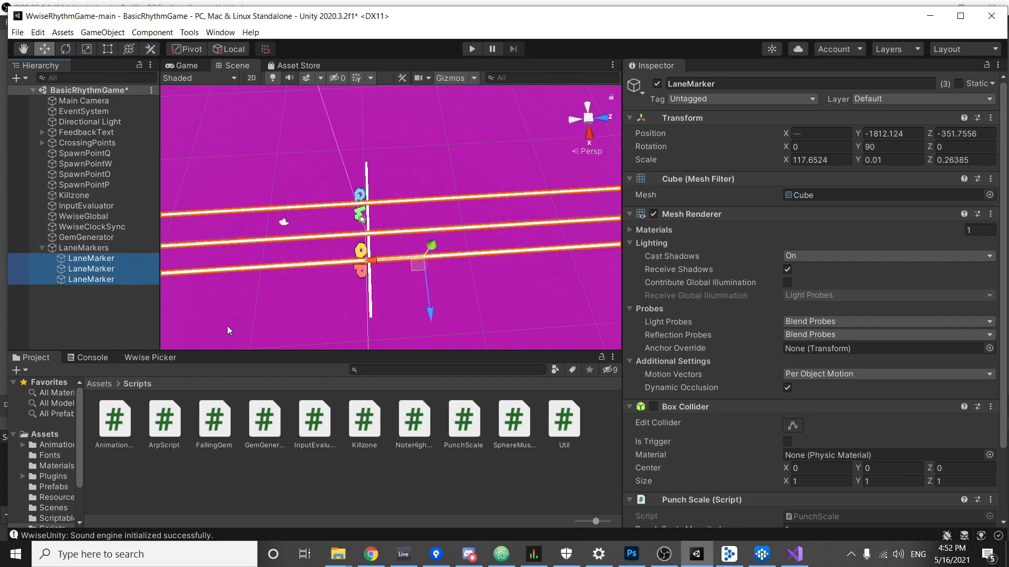
scroll(768, 482, "down", 3)
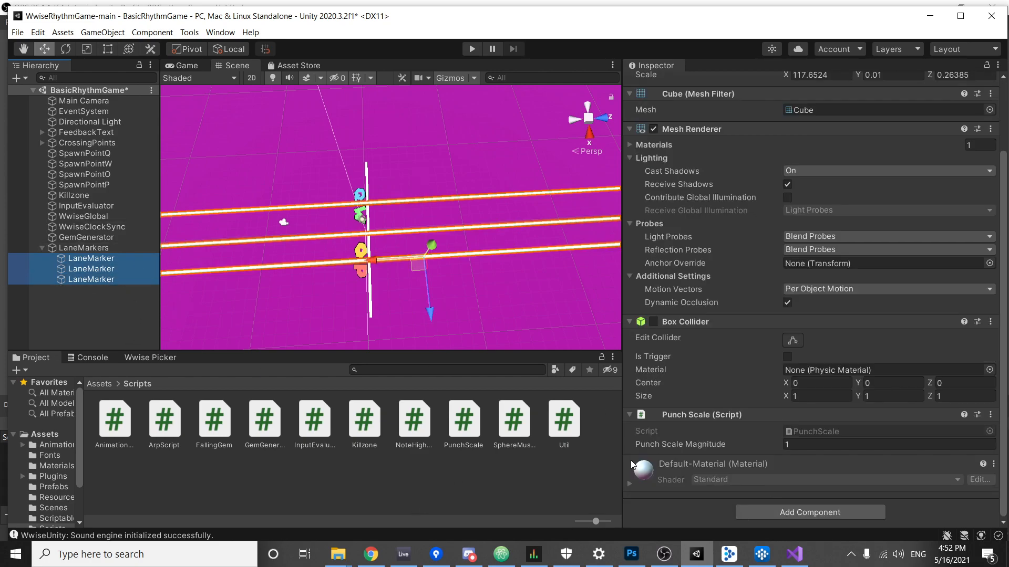
left_click(89, 257)
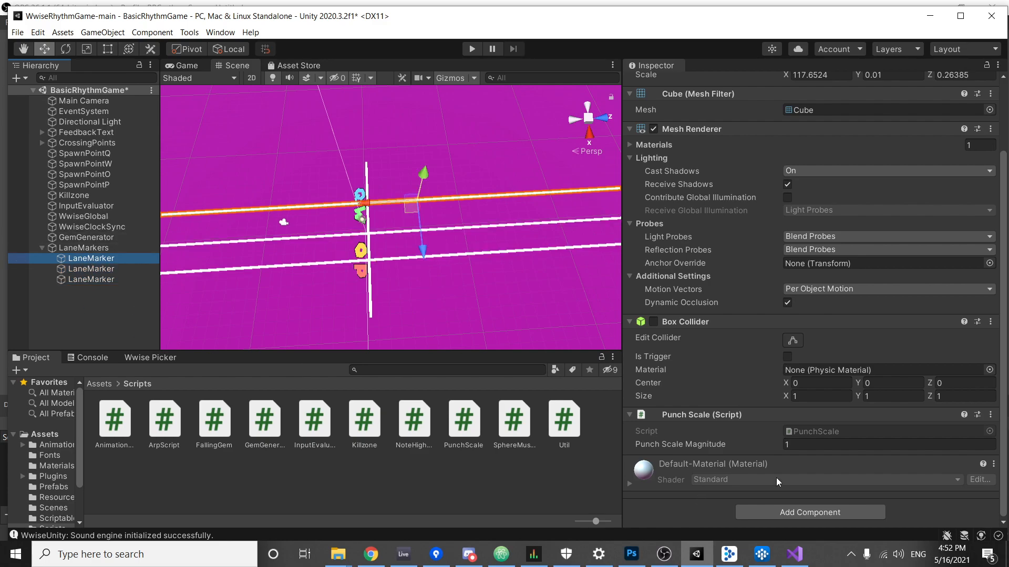
left_click(771, 517)
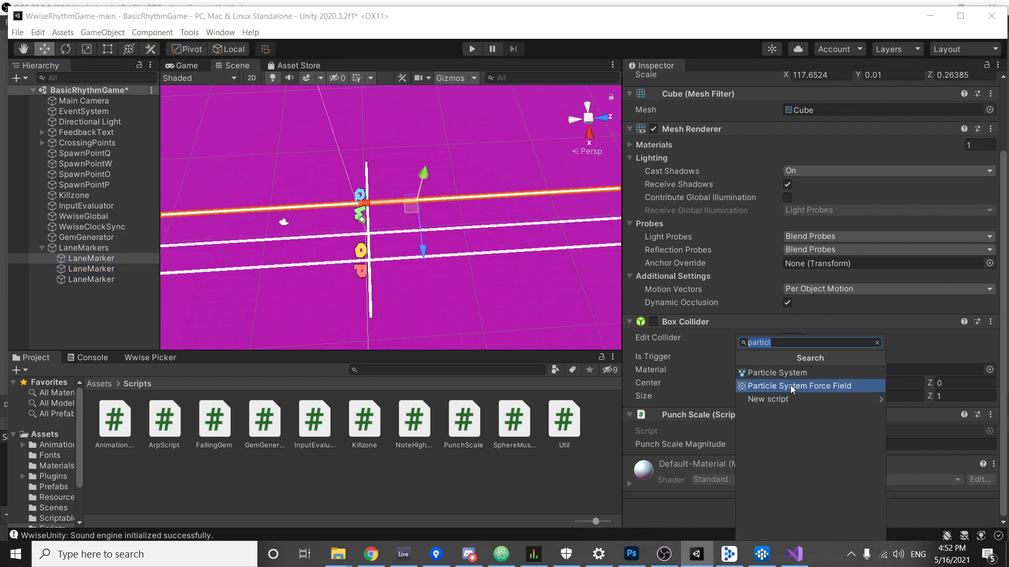
type("punch")
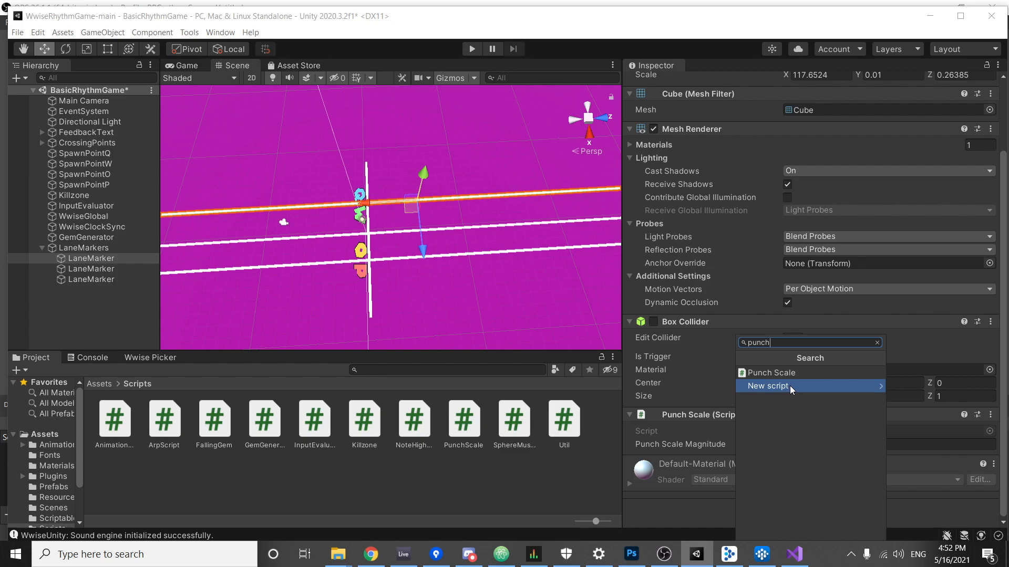
left_click(499, 465)
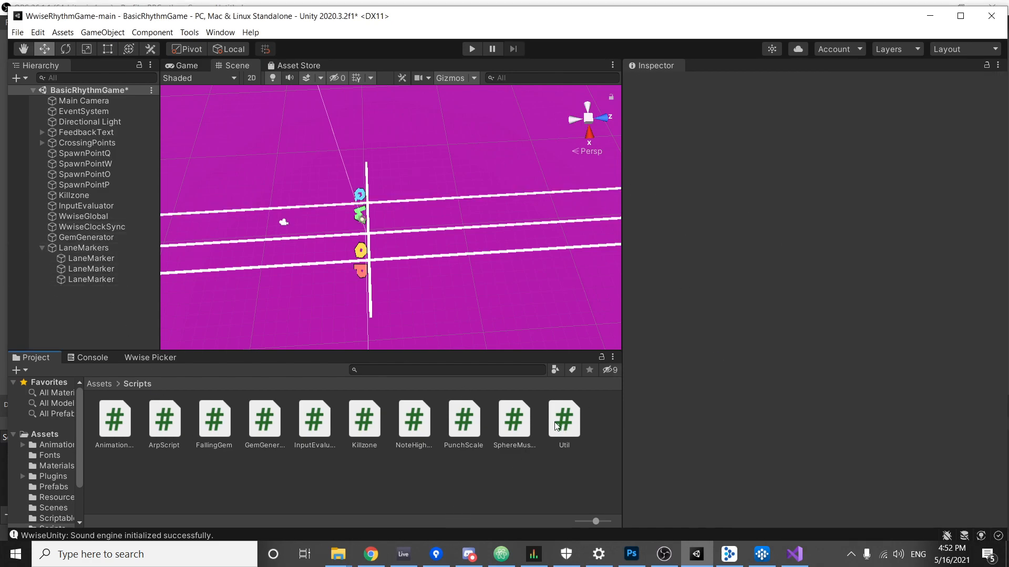
left_click_drag(468, 421, 443, 471)
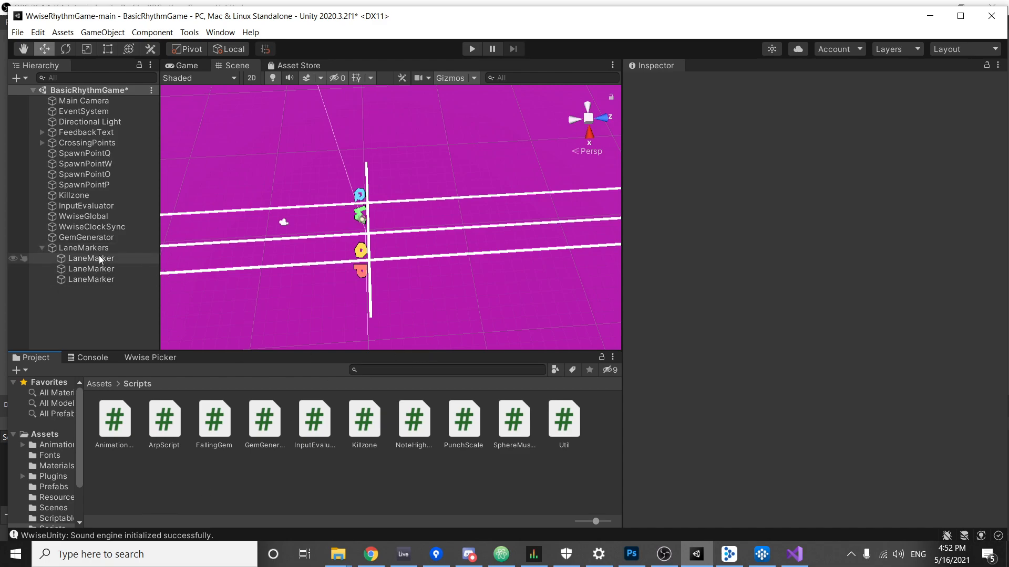
Add an empty event entry to On Every Beat in WwiseClockSync's Note Highway Wwise Sync script.
left_click(128, 227)
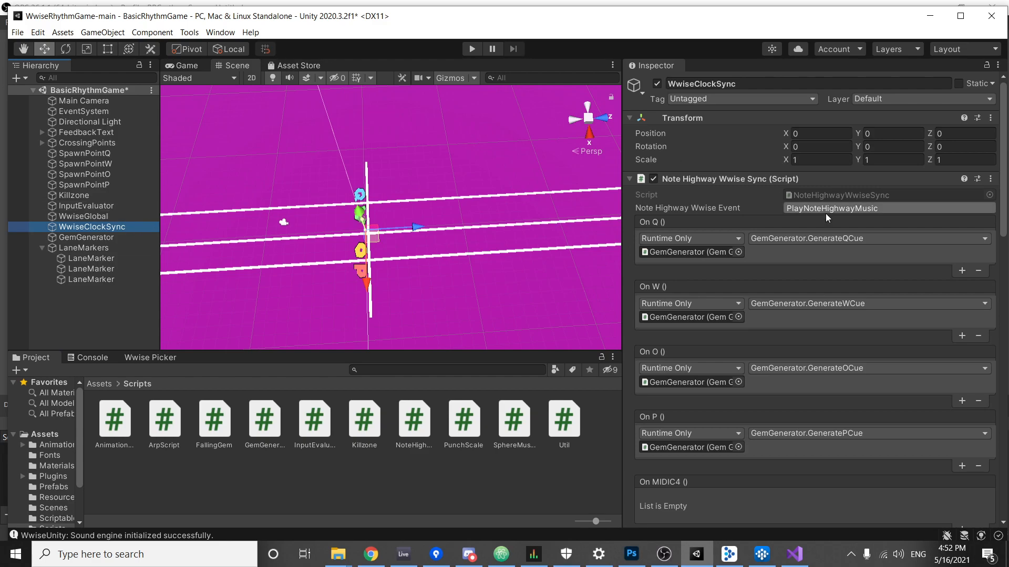
scroll(896, 329, "down", 10)
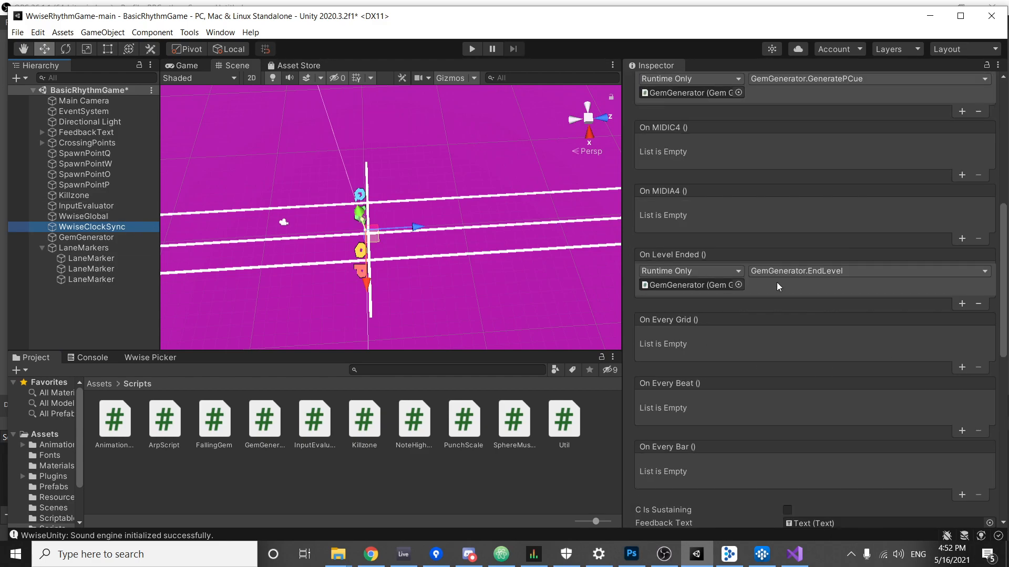
scroll(772, 288, "down", 5)
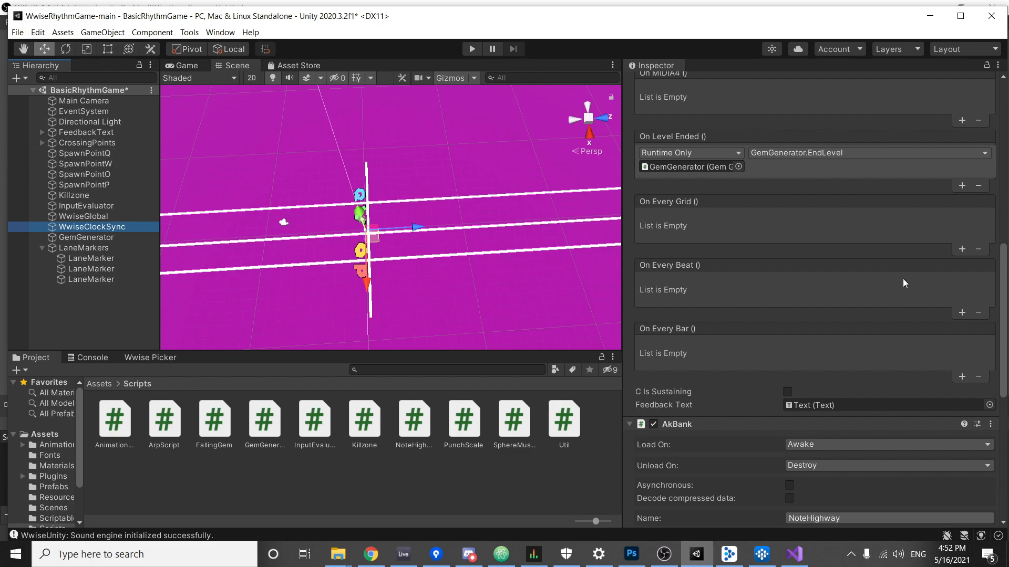
scroll(903, 292, "up", 3)
scroll(899, 293, "down", 3)
left_click(962, 313)
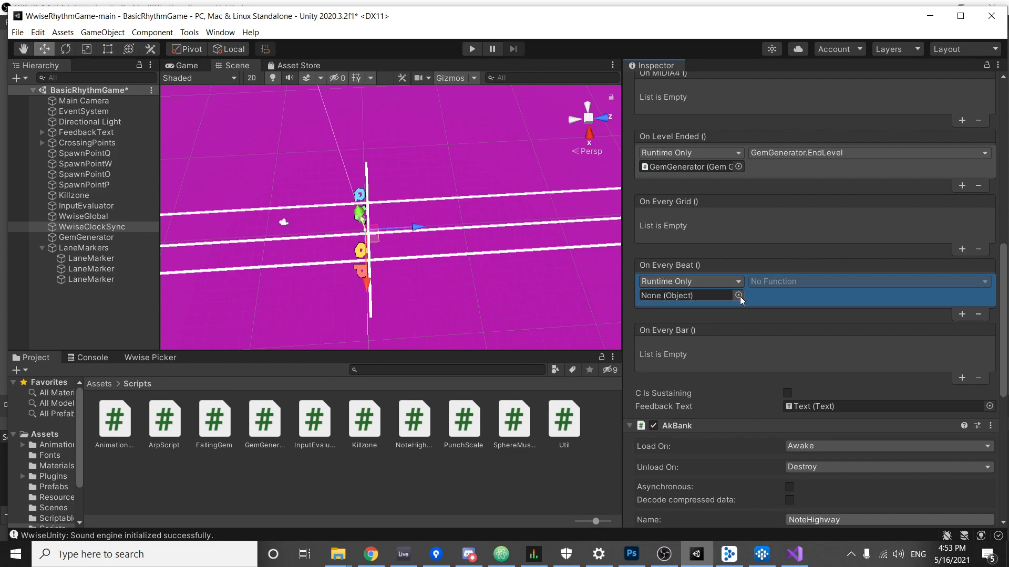
left_click(100, 257)
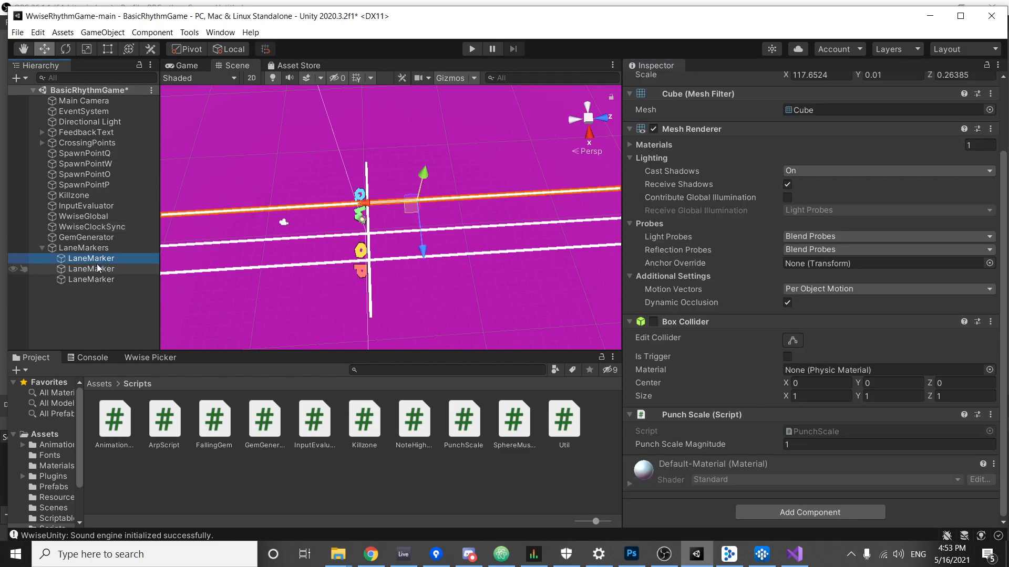
left_click(98, 269)
left_click(100, 257)
left_click(100, 269)
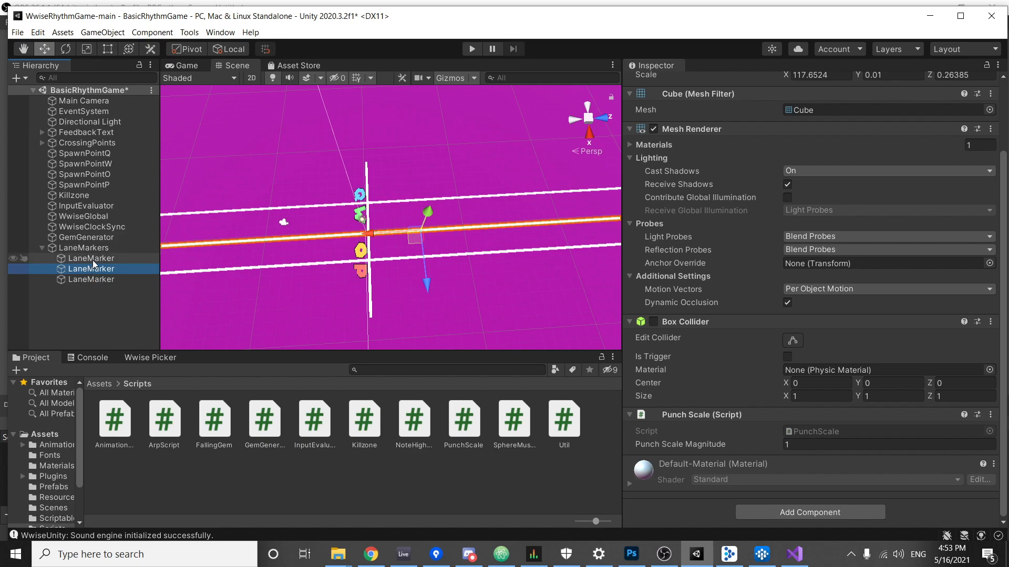
Lock the Inspector on WwiseClockSync with its On Every Beat event list in view.
left_click(109, 228)
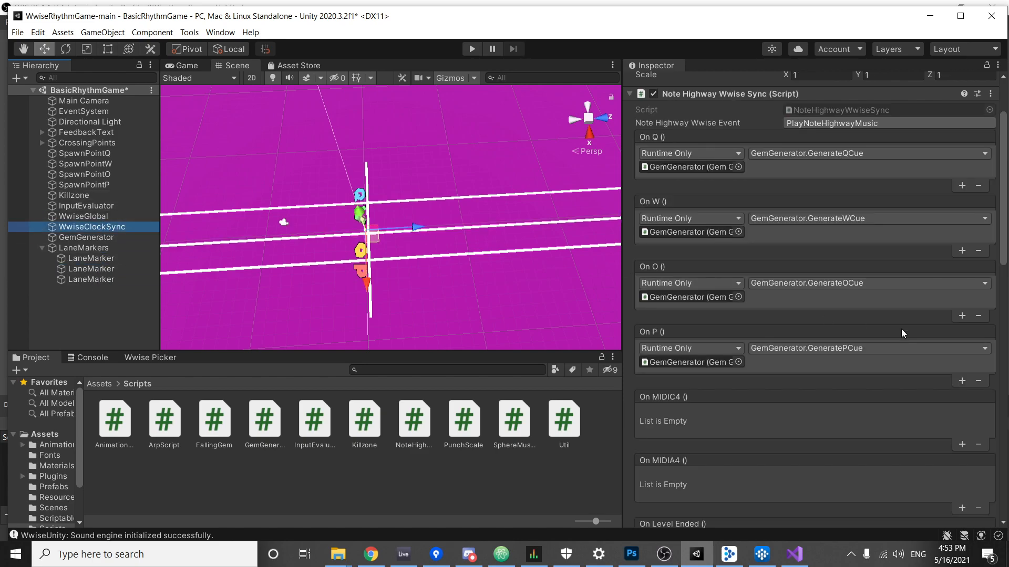
scroll(846, 357, "down", 10)
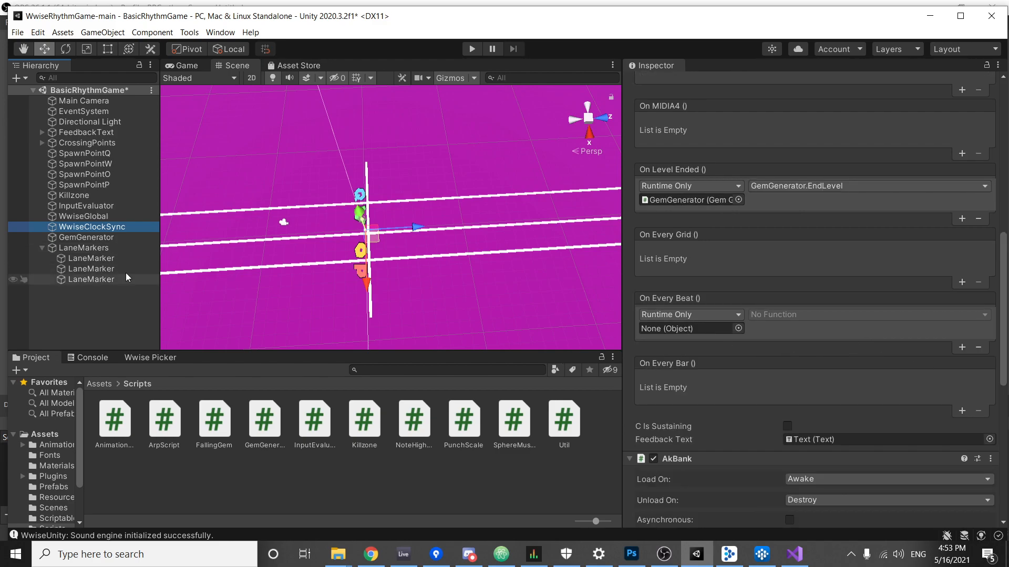
left_click(986, 66)
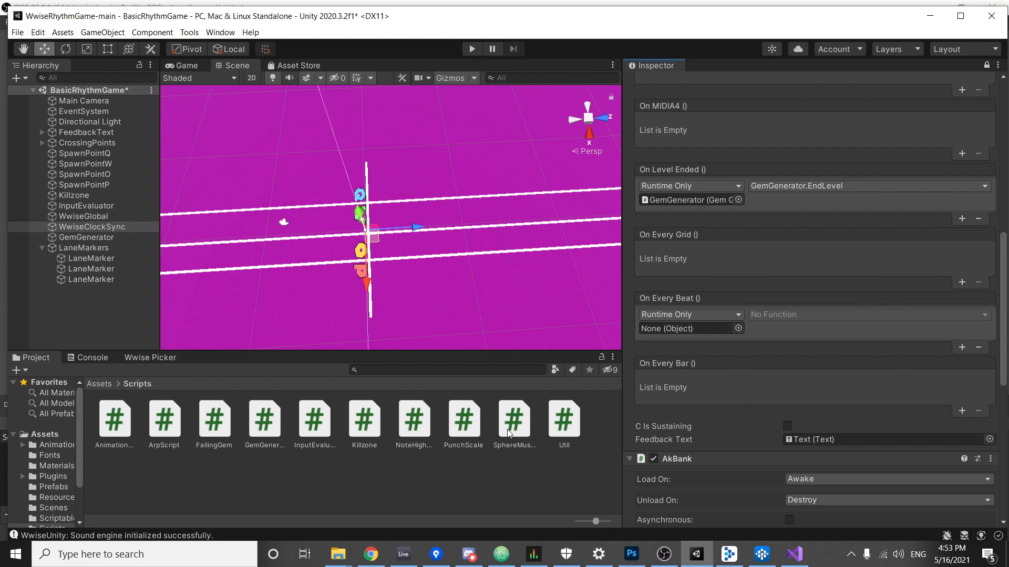
Check the Inspector lock by selecting CrossingPoints, SpawnPointW and InputEvaluator in turn.
left_click(95, 142)
left_click(98, 163)
left_click(100, 207)
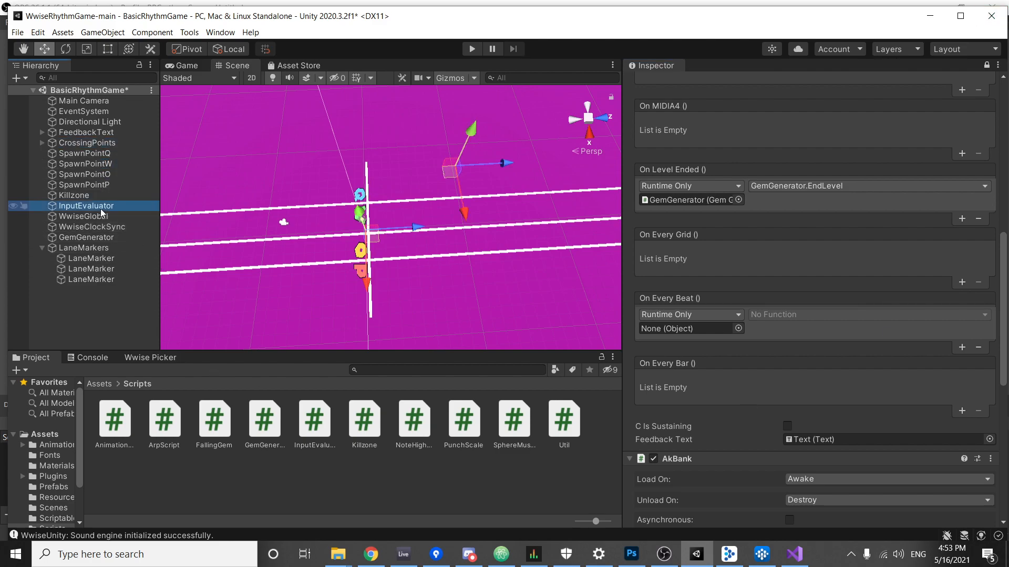
Assign the middle LaneMarker as the target object of the On Every Beat entry.
left_click(142, 239)
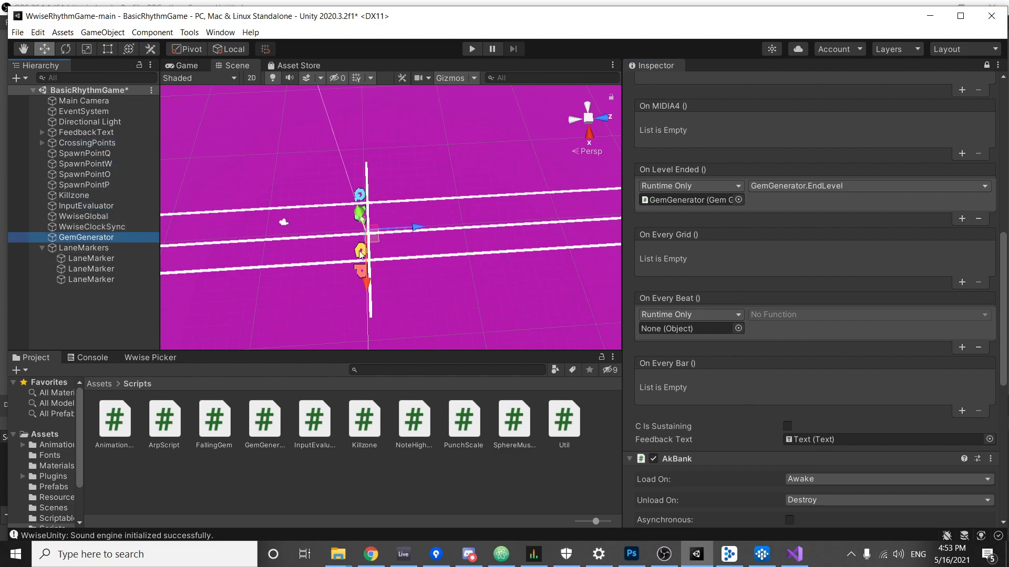
left_click(107, 260)
left_click(108, 268)
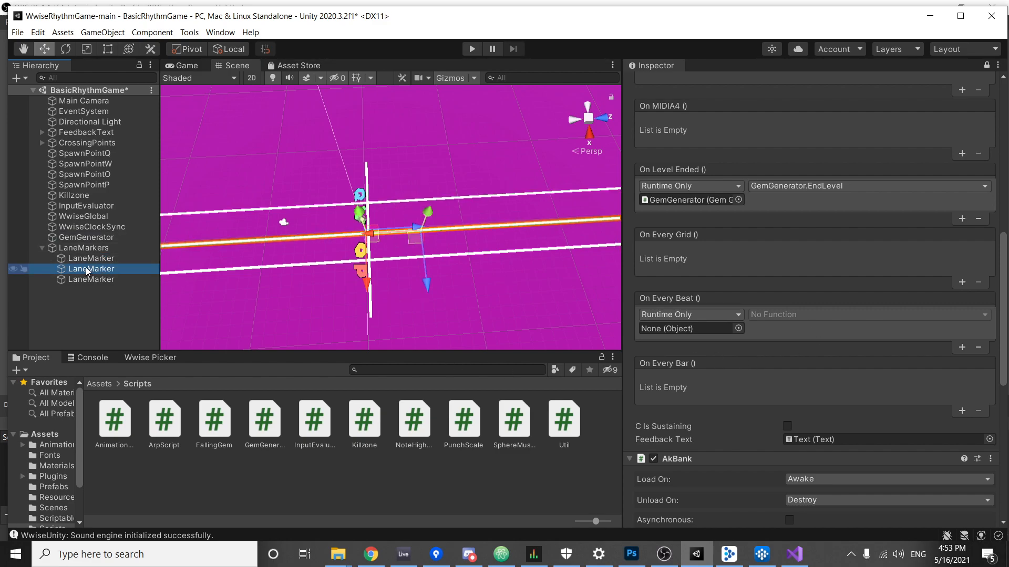
left_click_drag(86, 267, 686, 331)
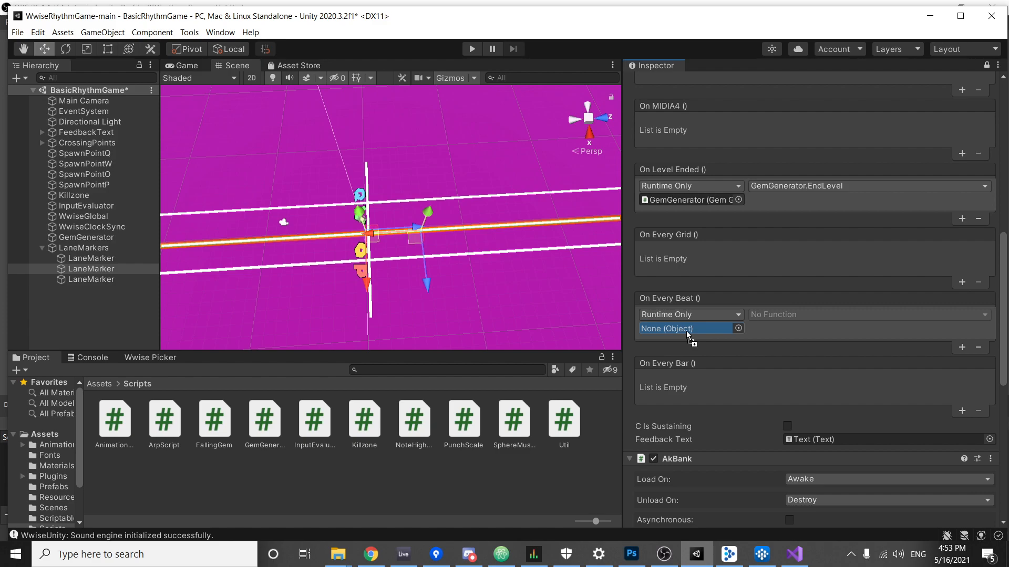
left_click_drag(689, 329, 681, 329)
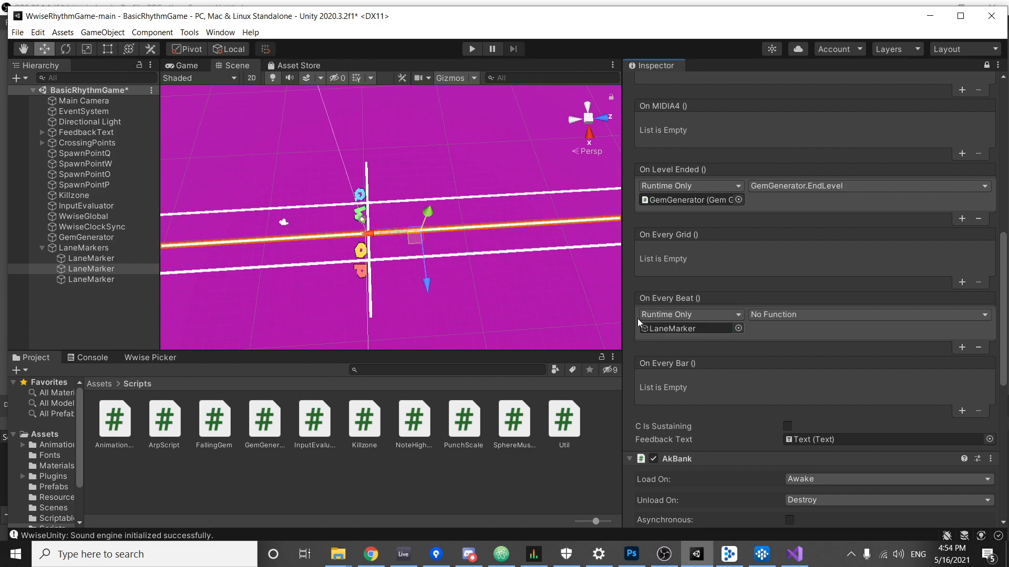
Set the On Every Beat entry's function to PunchScale's PunchScaleEffect ().
left_click(843, 314)
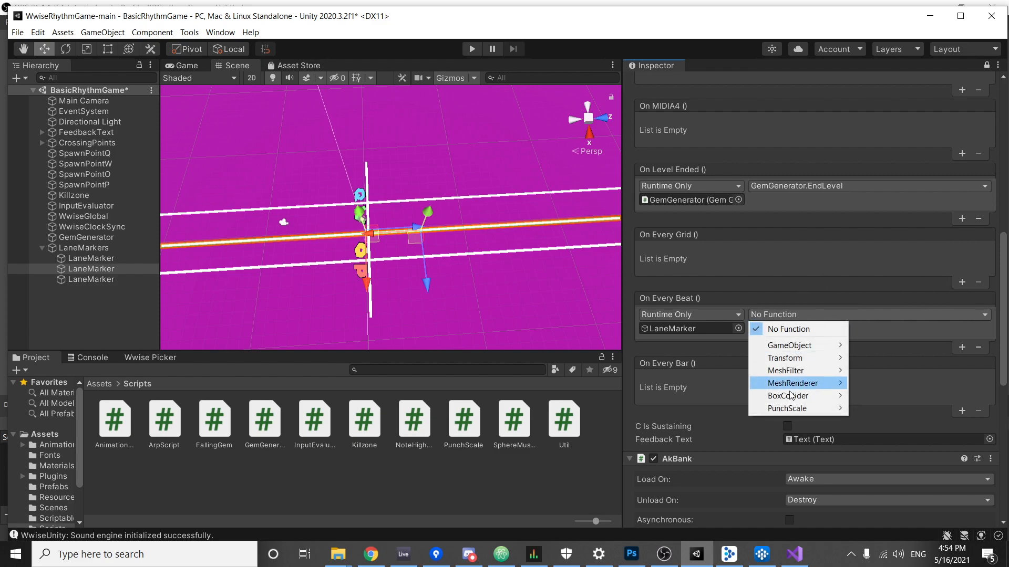
mouse_move(822, 413)
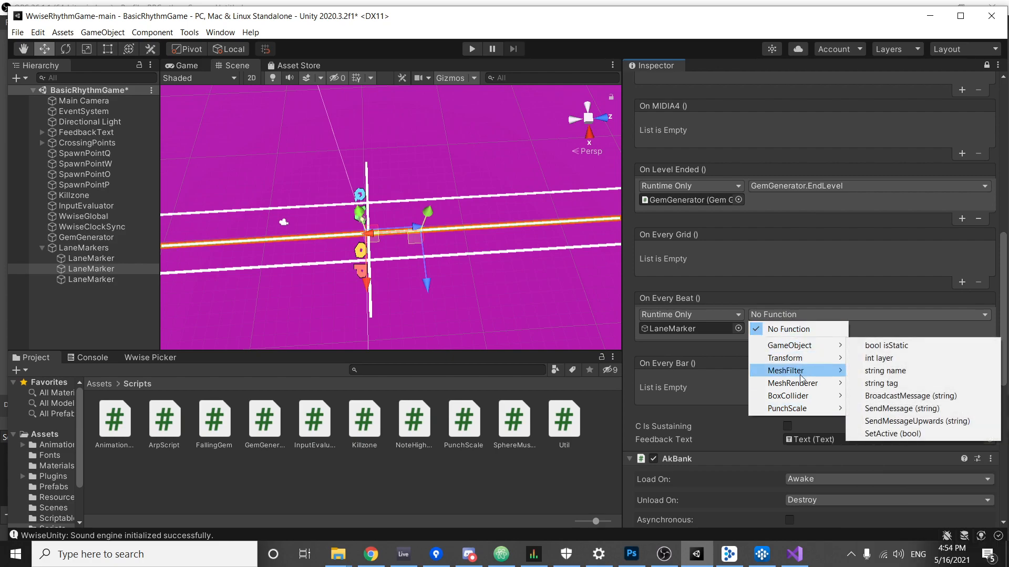
mouse_move(801, 383)
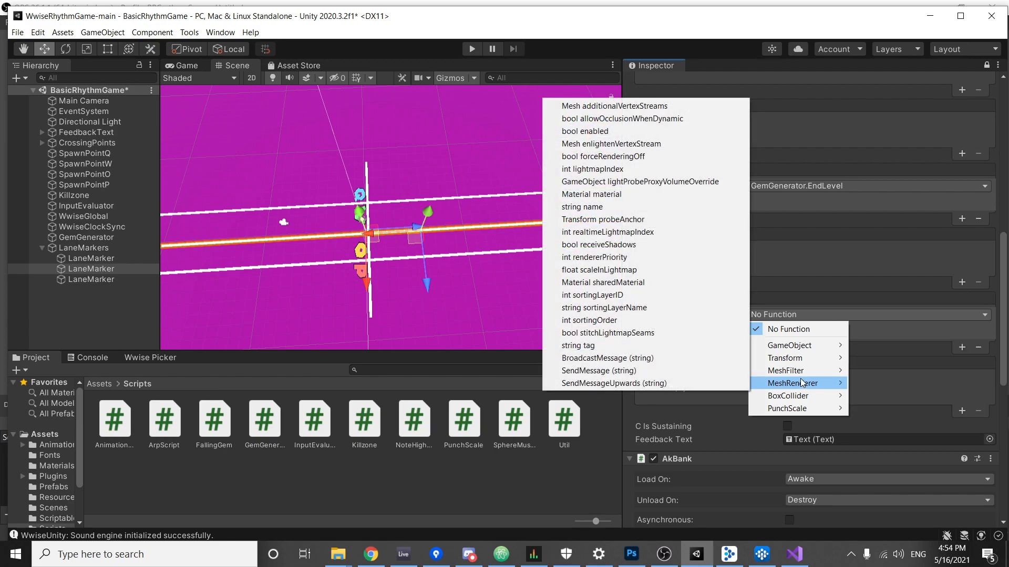
mouse_move(793, 350)
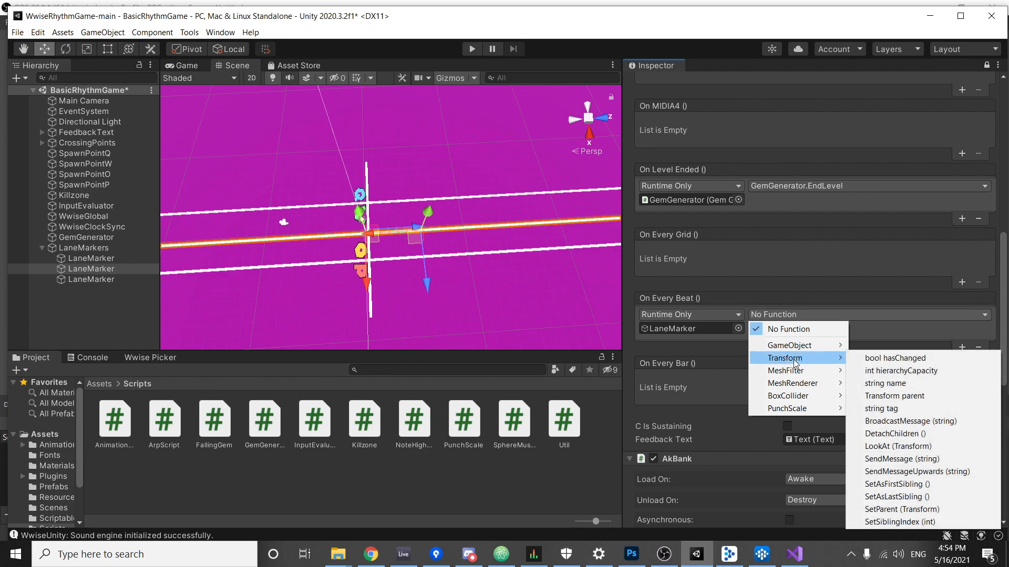
mouse_move(783, 409)
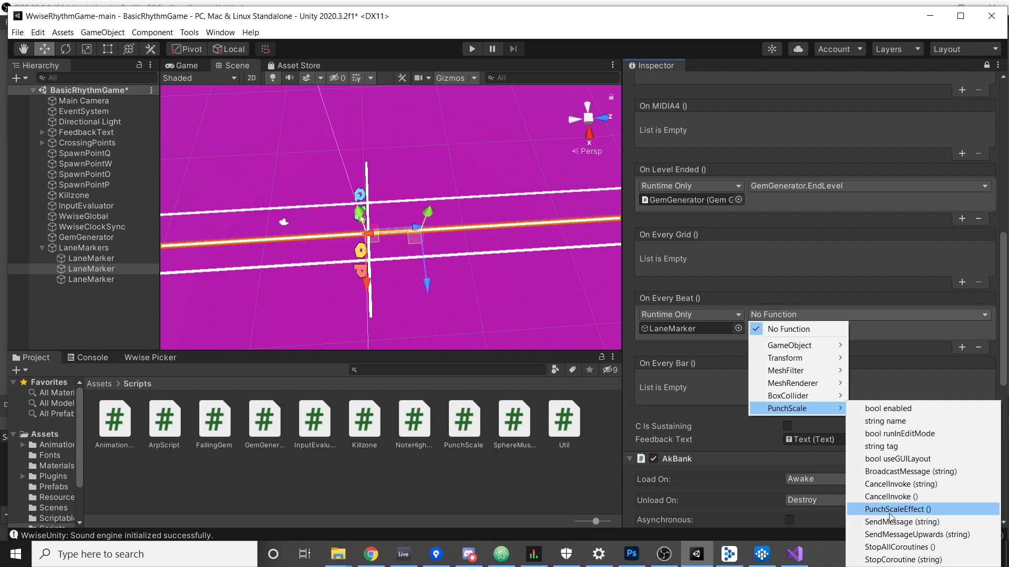
left_click(916, 511)
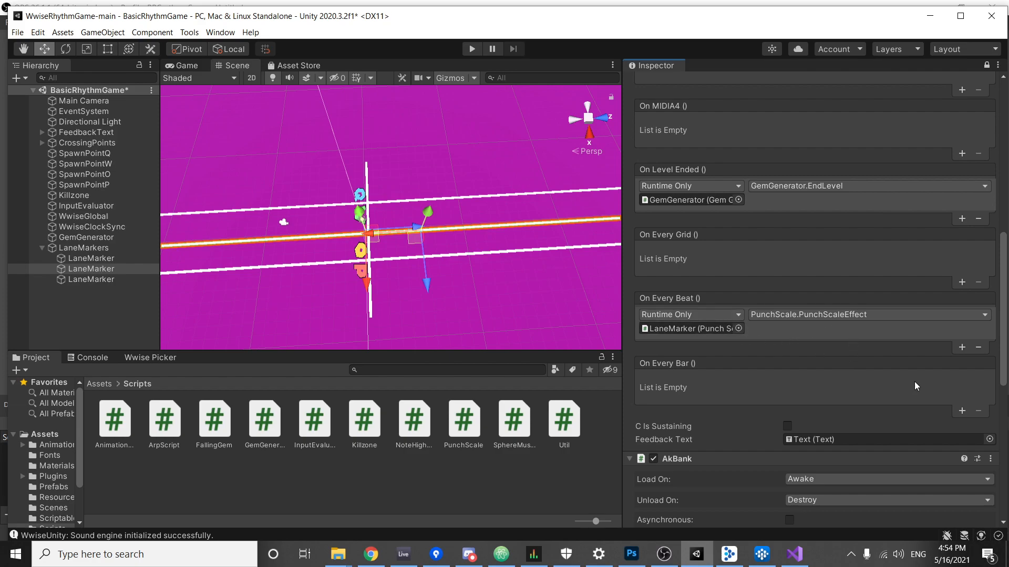
Add an empty event entry to On Every Bar and check which scene line each LaneMarker object corresponds to.
left_click(961, 411)
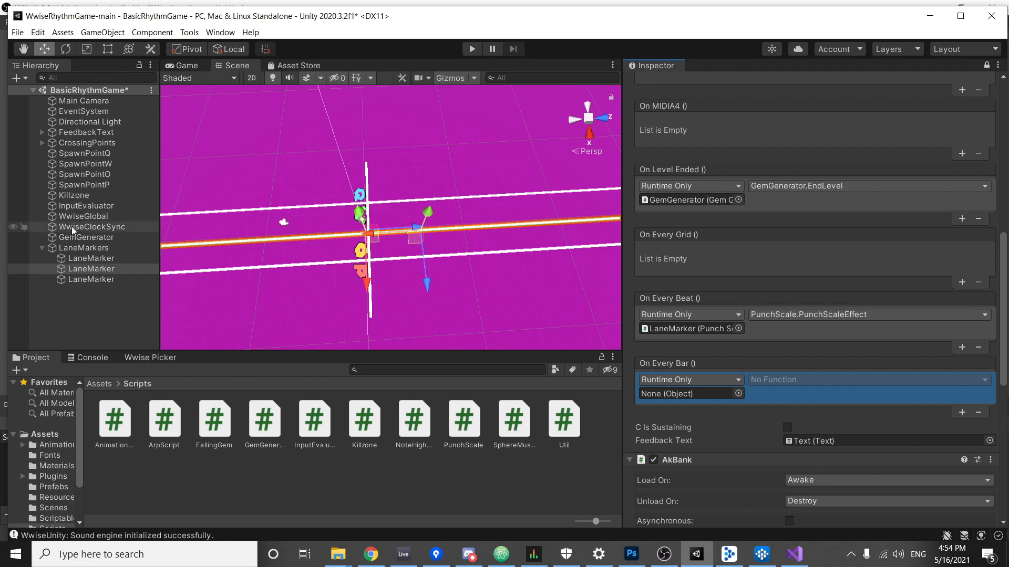
left_click(85, 257)
left_click(93, 279)
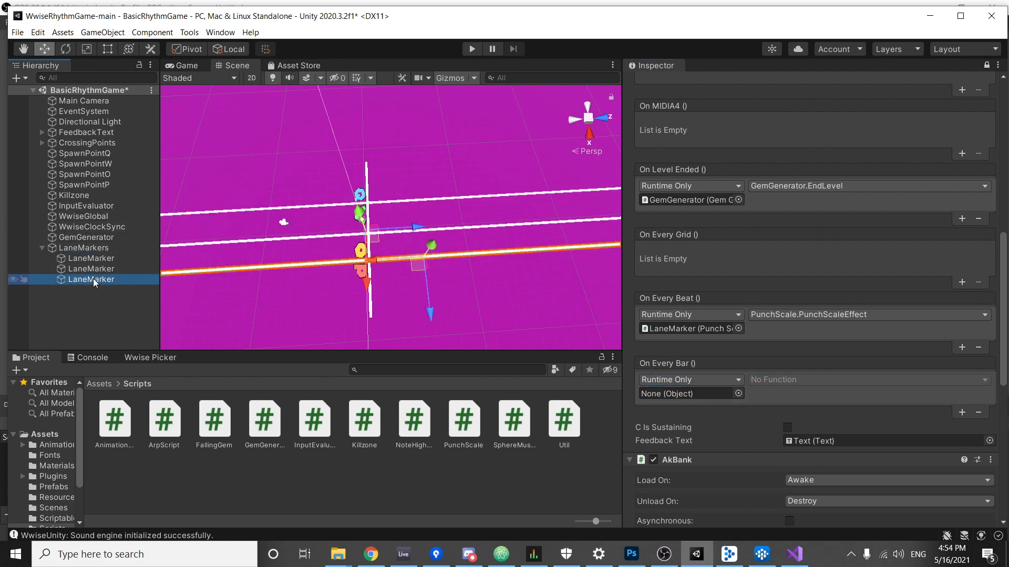
left_click(115, 260)
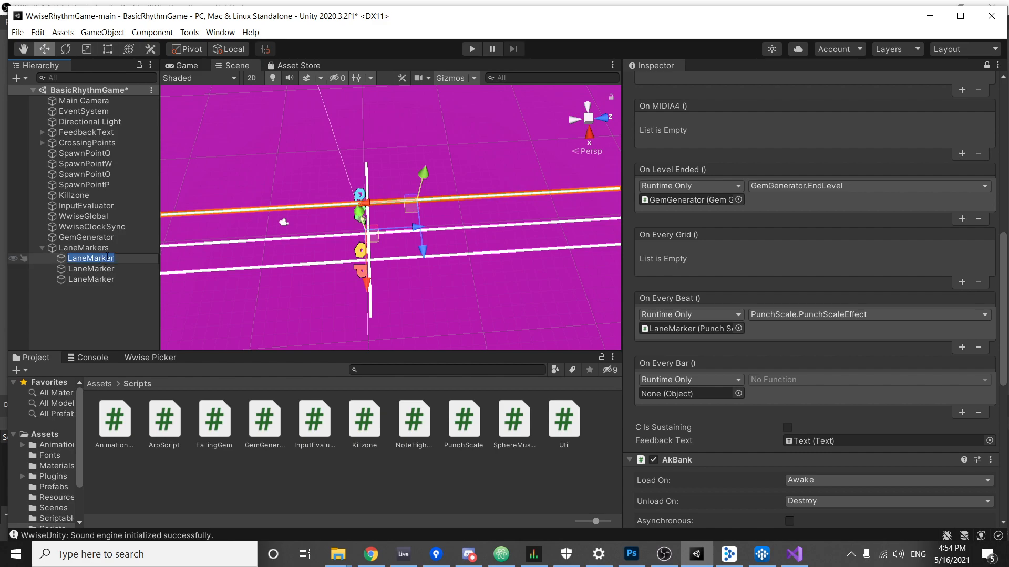
left_click(101, 267)
left_click(105, 260)
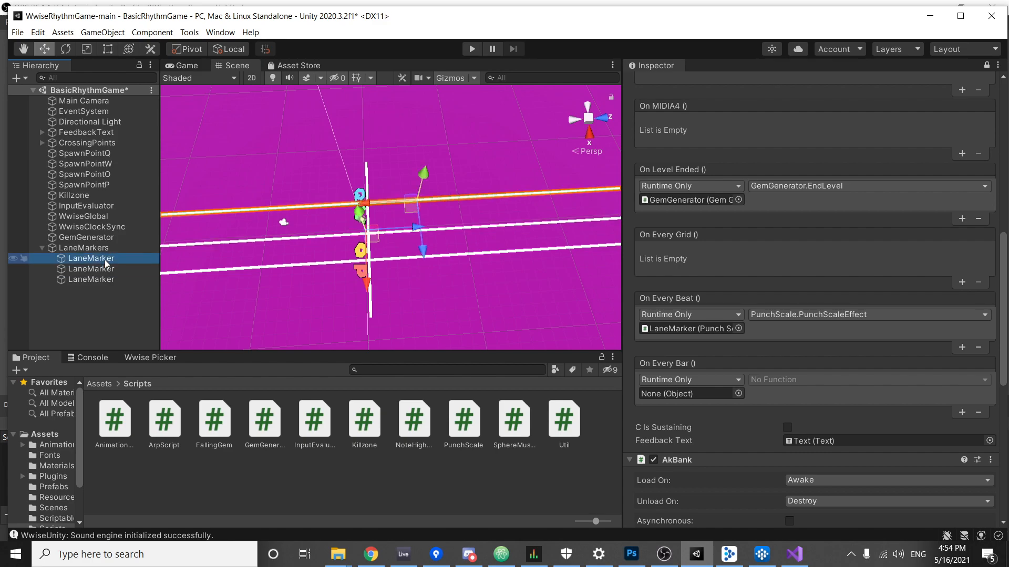
left_click(106, 269)
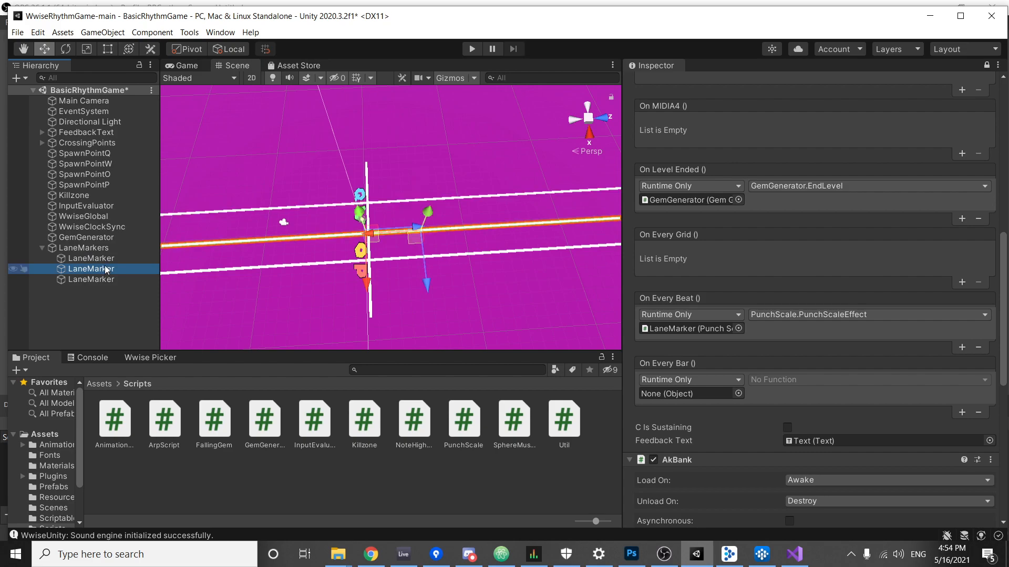
left_click(107, 261)
Rename the first LaneMarker under LaneMarkers as LeftLaneMarker.
right_click(107, 257)
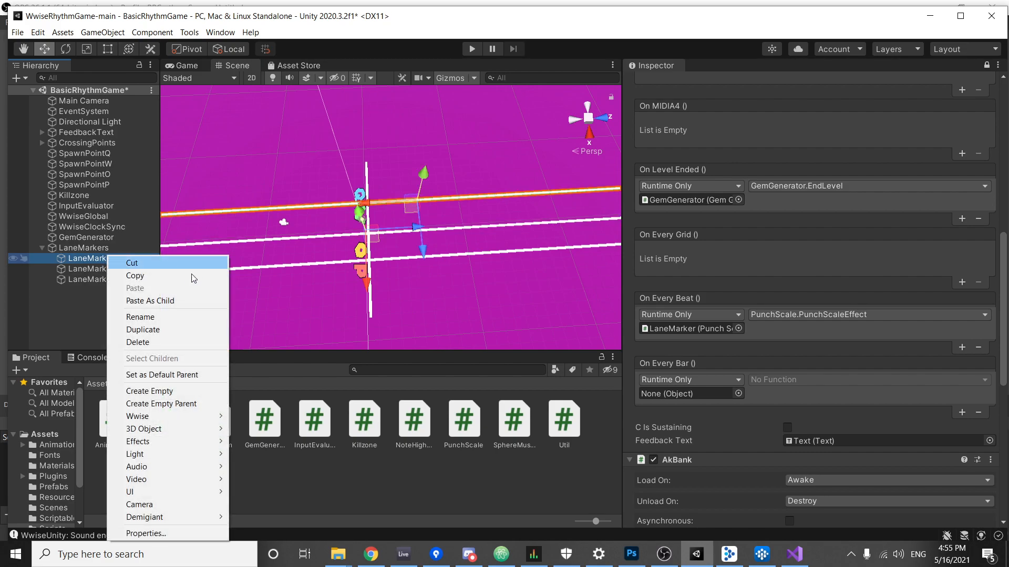
left_click(180, 318)
key("Left")
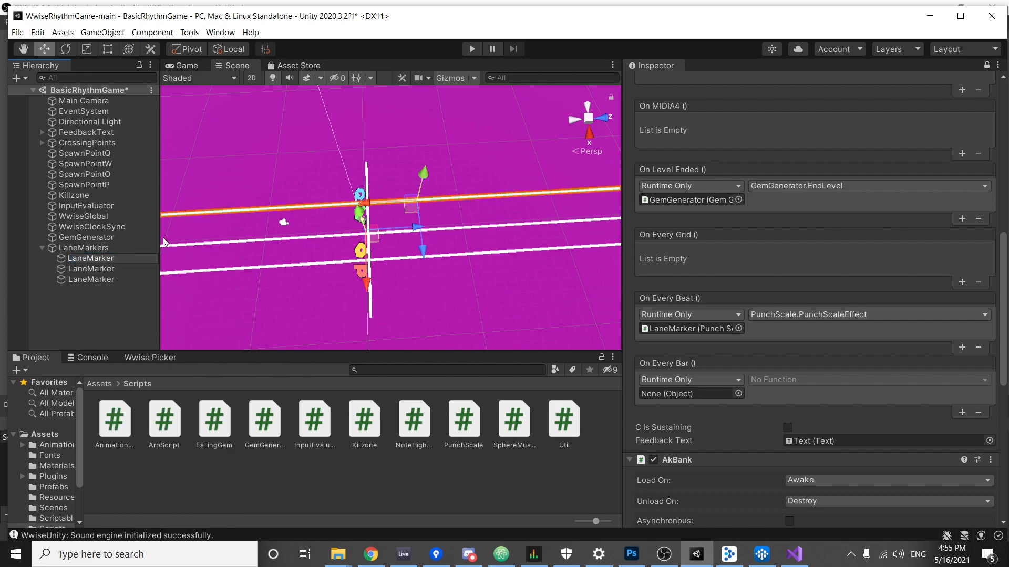
type("Left")
mouse_move(247, 204)
left_mouse_down("alt")
mouse_move(567, 67)
mouse_move(592, 40)
mouse_move(270, 177)
mouse_move(261, 214)
left_mouse_up("alt")
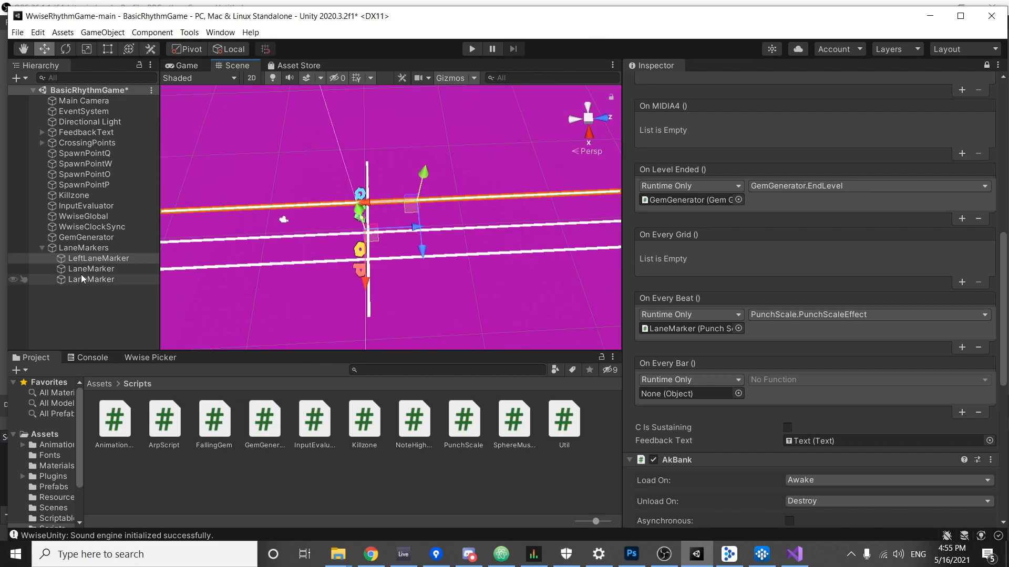
Rename the middle LaneMarker under LaneMarkers as CenterLaneMarker.
left_click(89, 260)
right_click(89, 263)
left_click(116, 316)
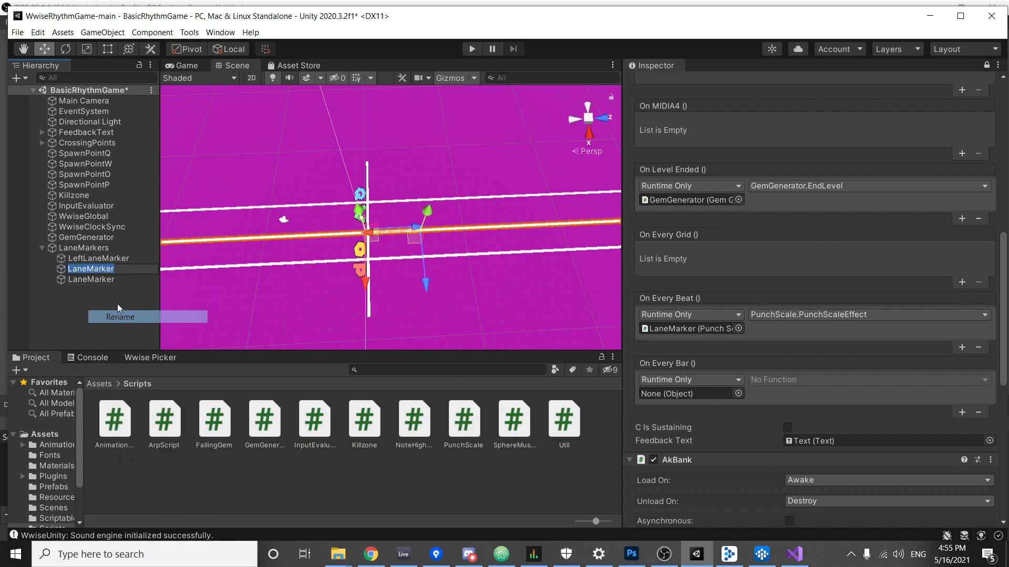
key("Home")
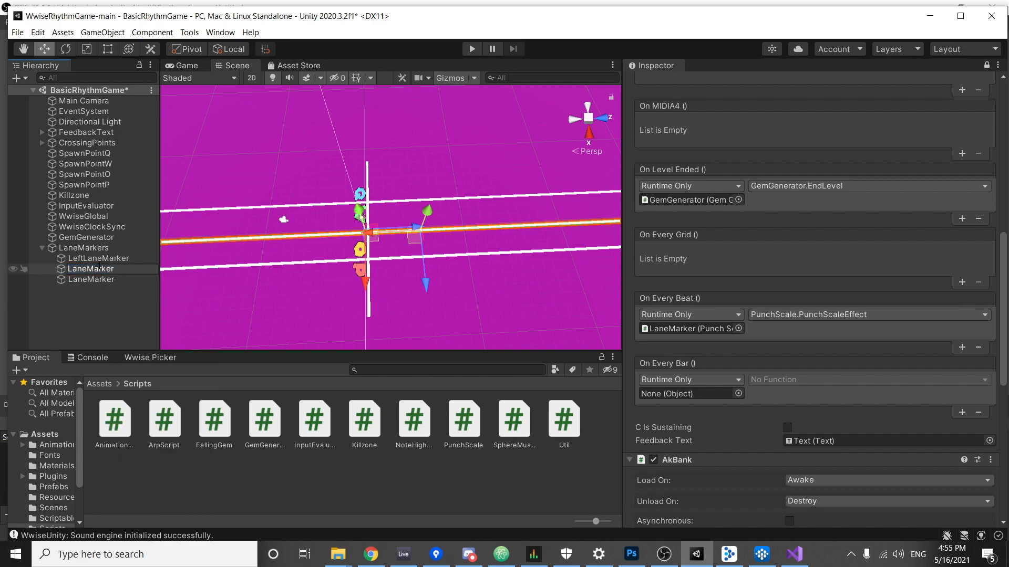
type("Center")
key("Return")
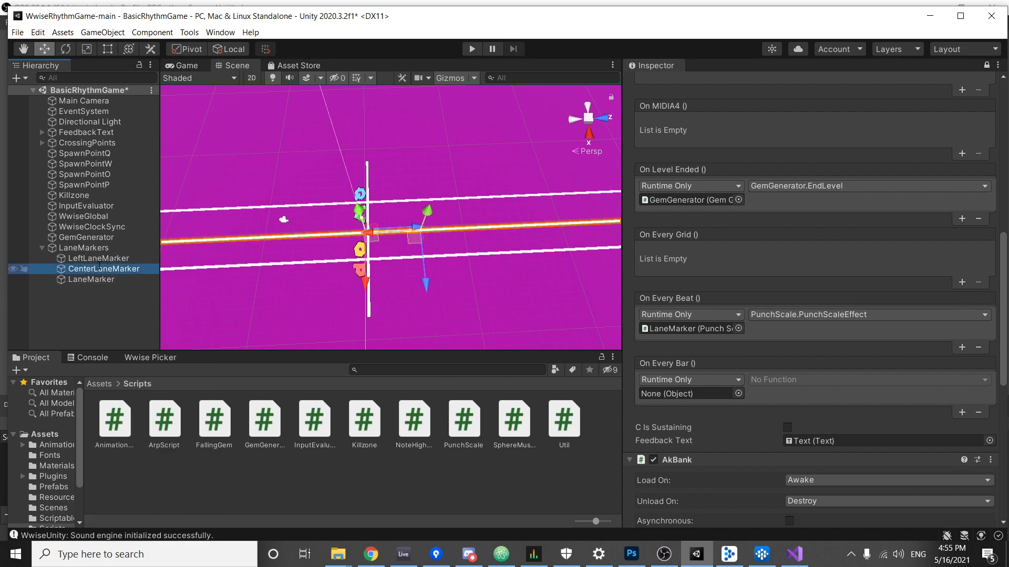
Rename the last LaneMarker under LaneMarkers as RightLaneMarker and clear the selection.
right_click(107, 279)
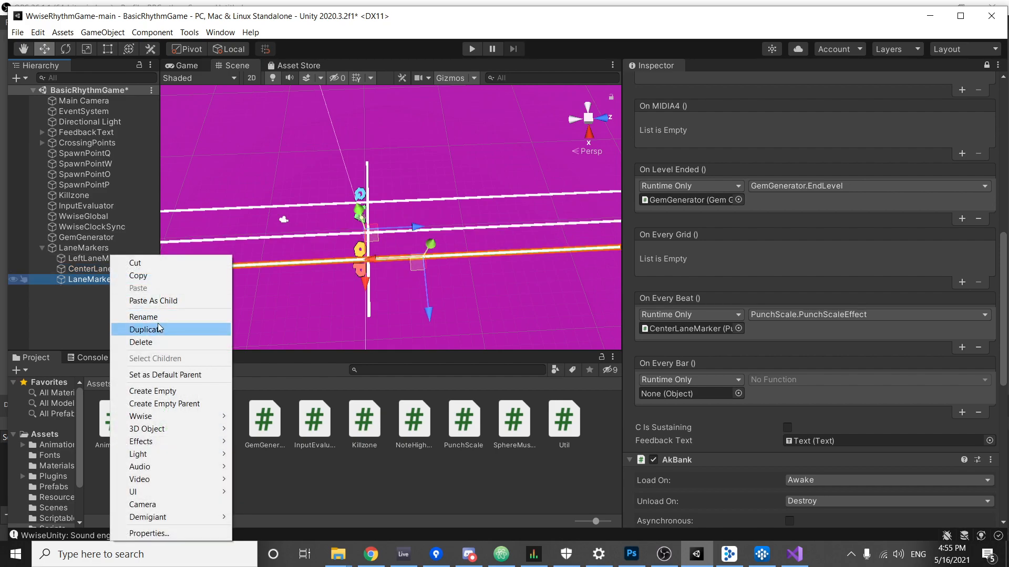
left_click(120, 317)
key("Home")
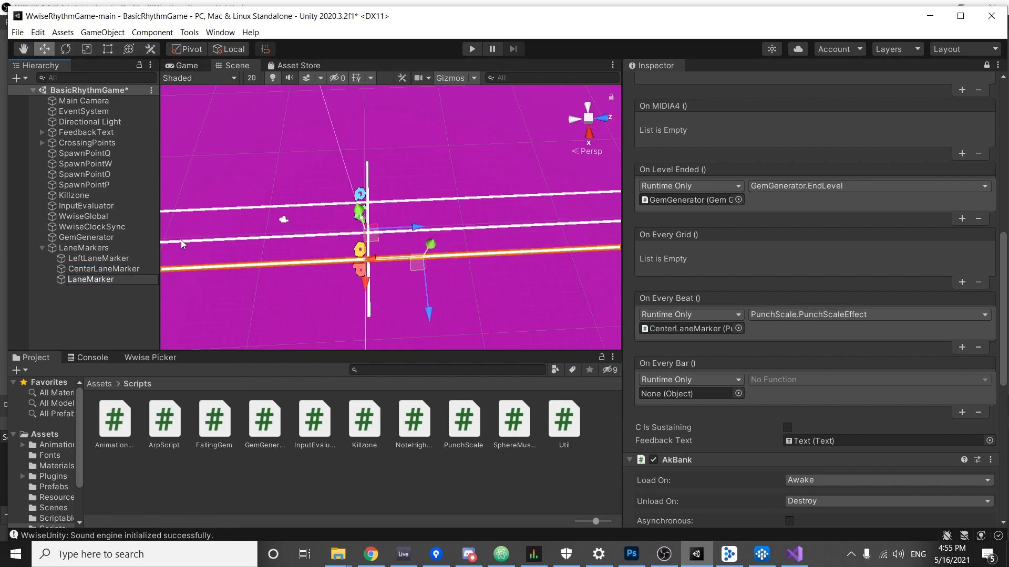
type("Right")
key("Return")
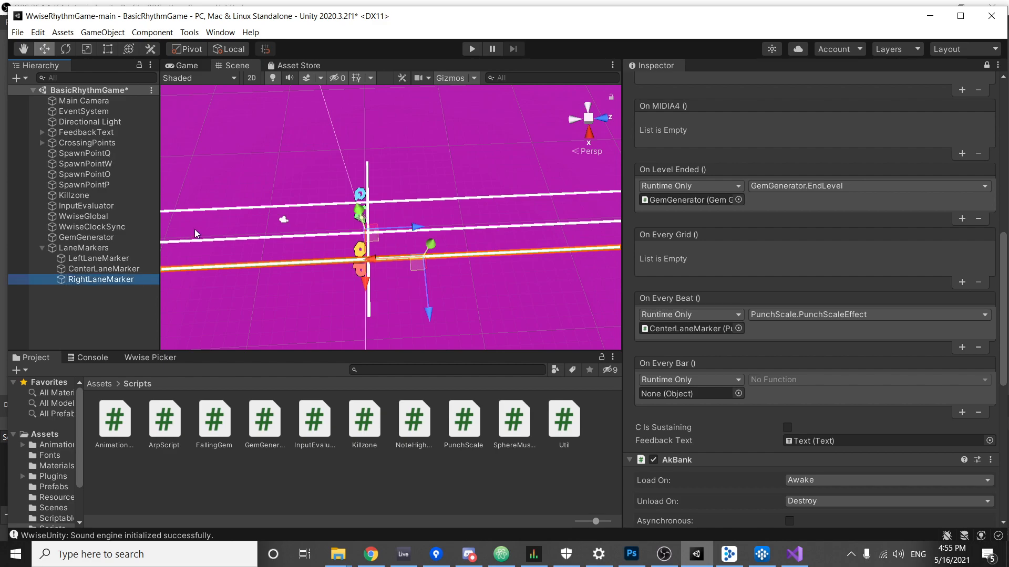
left_click(115, 308)
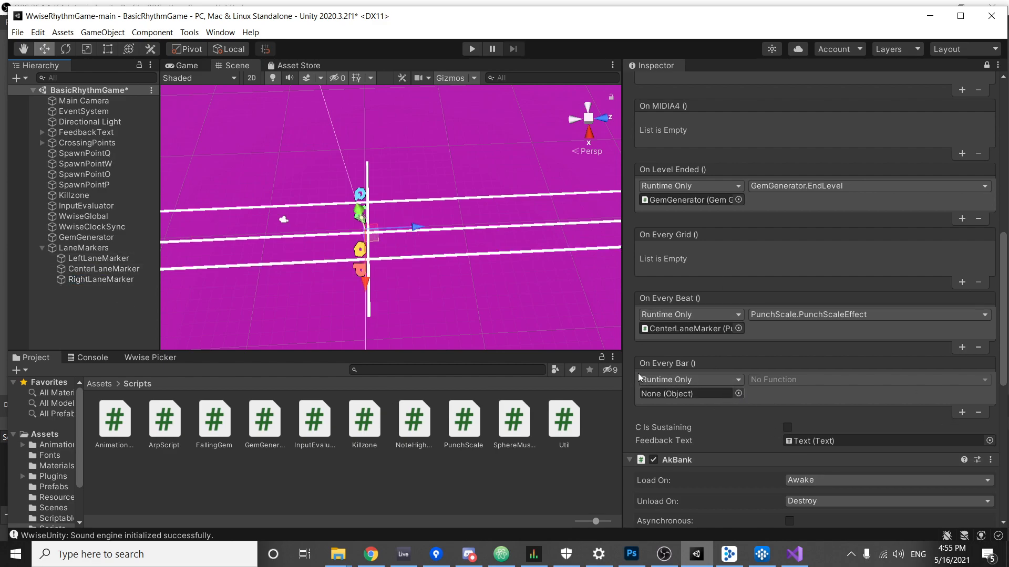
Assign LeftLaneMarker to the On Every Bar entry and set its function to PunchScale's PunchScaleEffect ().
left_click_drag(96, 258, 707, 393)
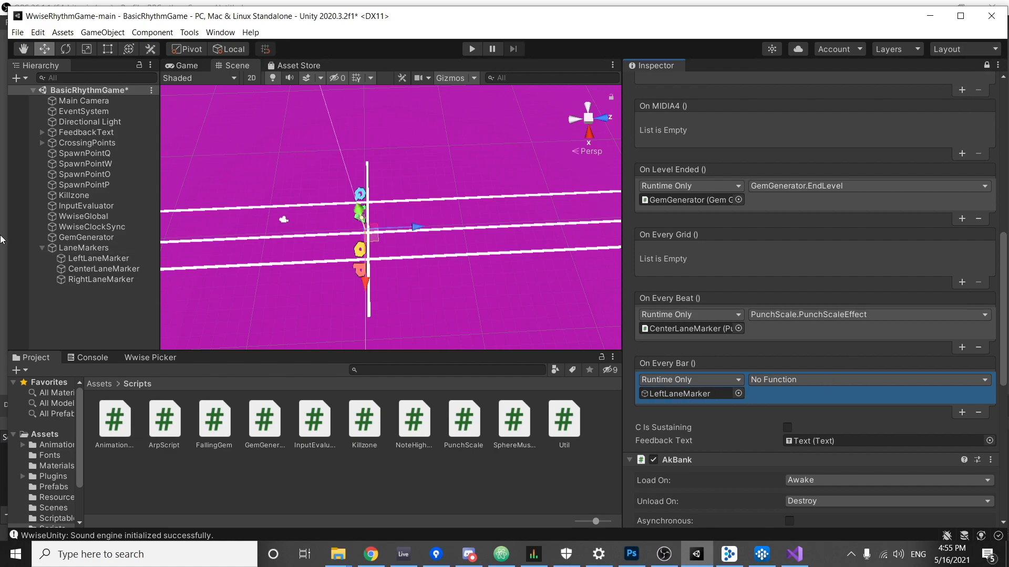
left_click(81, 259)
left_click(87, 269)
left_click(94, 280)
left_click(104, 259)
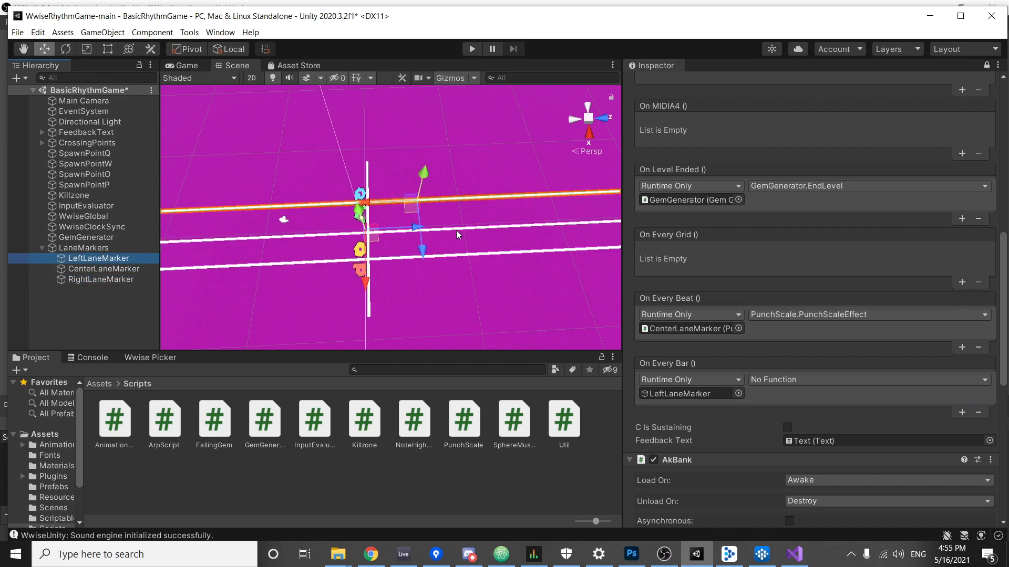
left_click(795, 378)
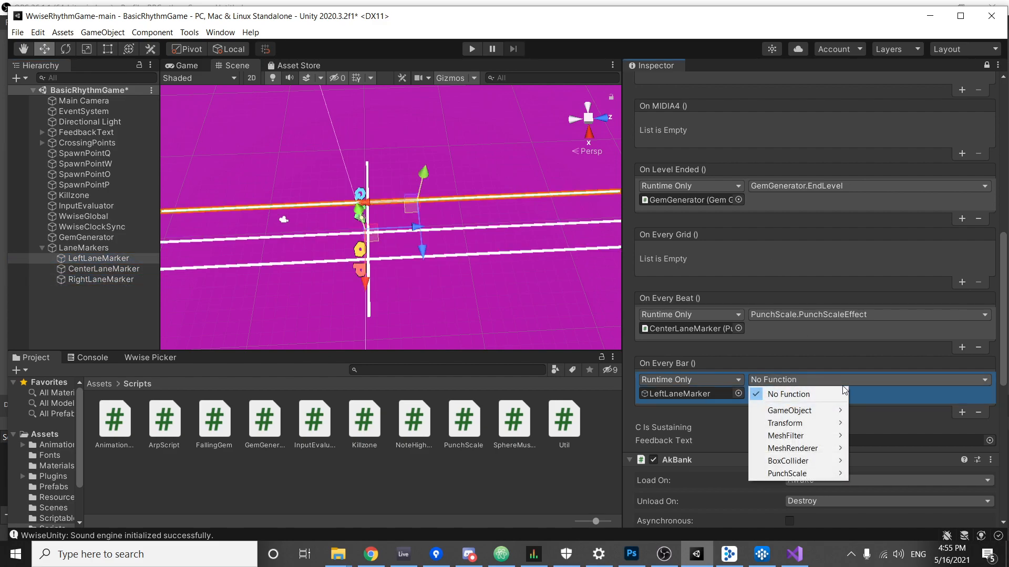
mouse_move(818, 475)
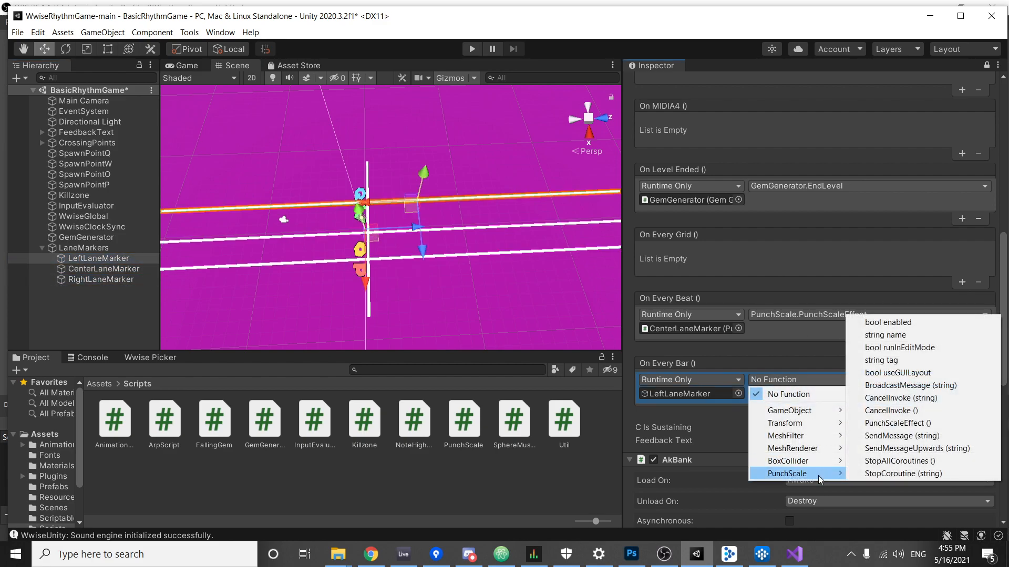
left_click(949, 425)
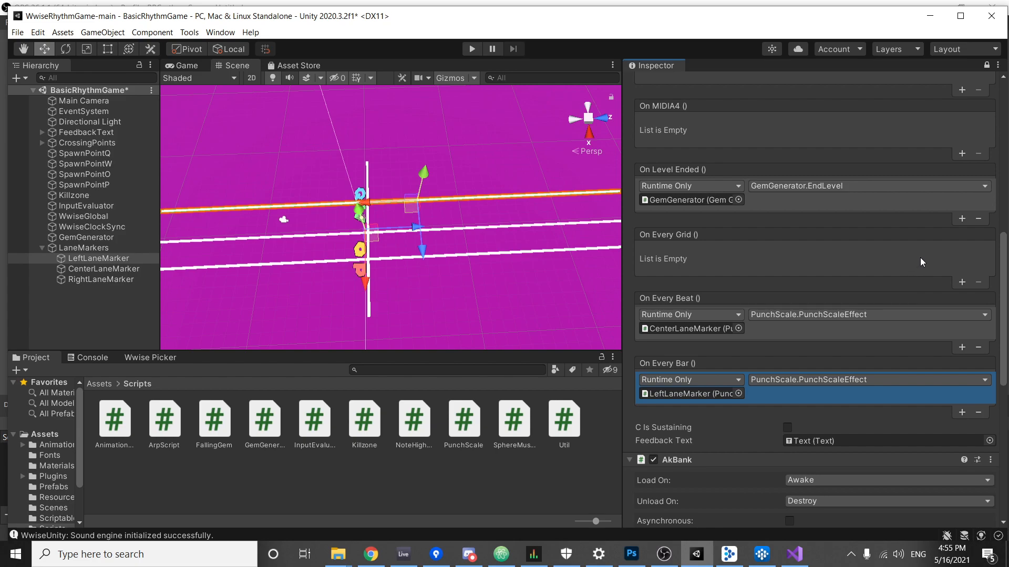
Open the PunchScale script in Visual Studio and examine the DOPunchScale call in PunchScaleEffect.
left_click(468, 415)
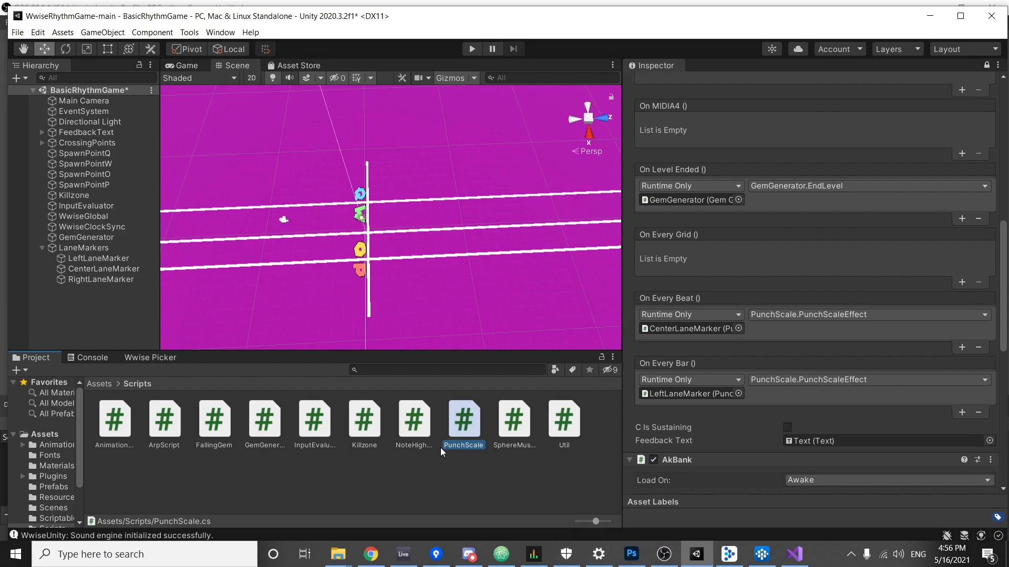
left_click(795, 555)
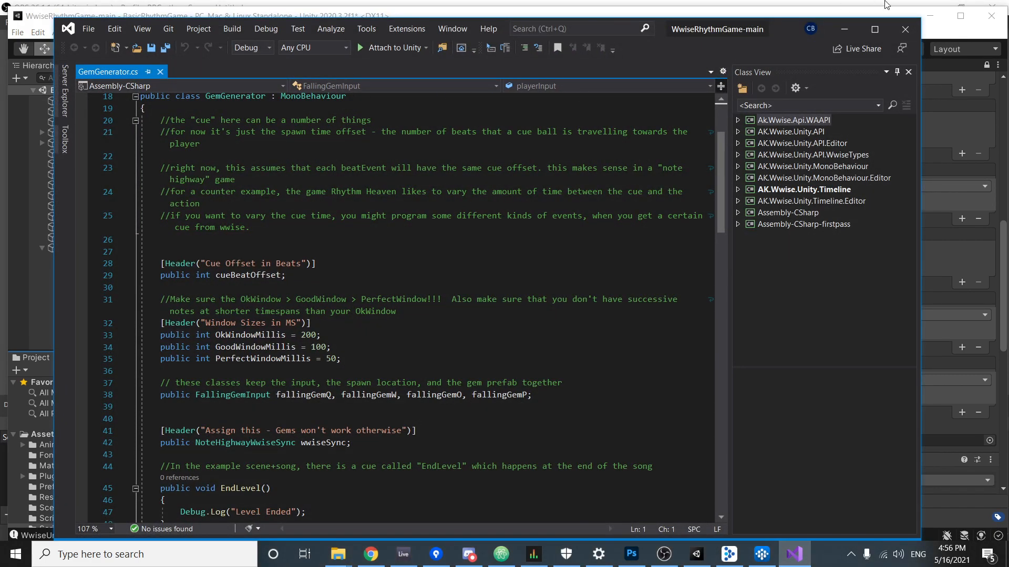
left_click(844, 29)
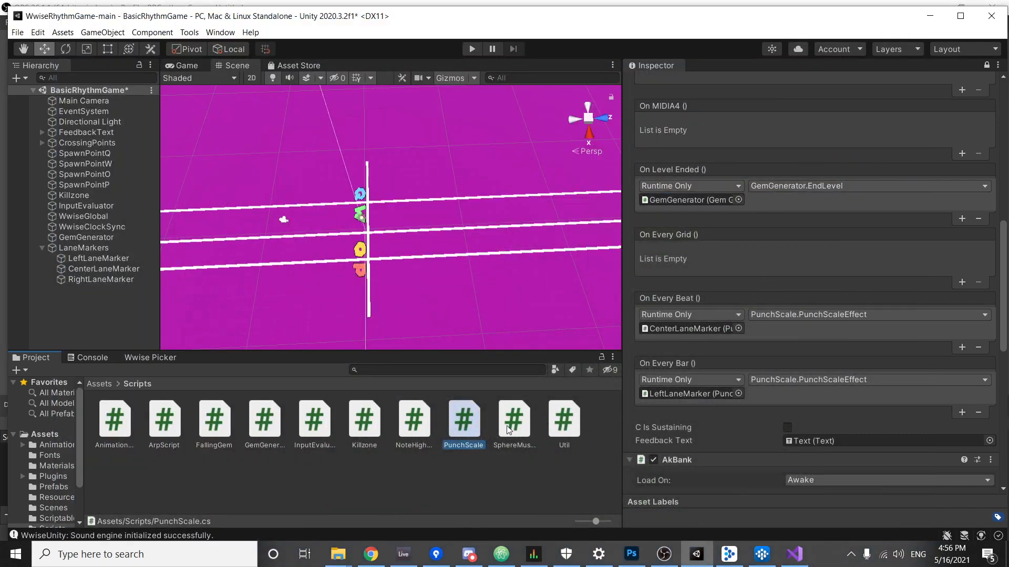
double_click(452, 421)
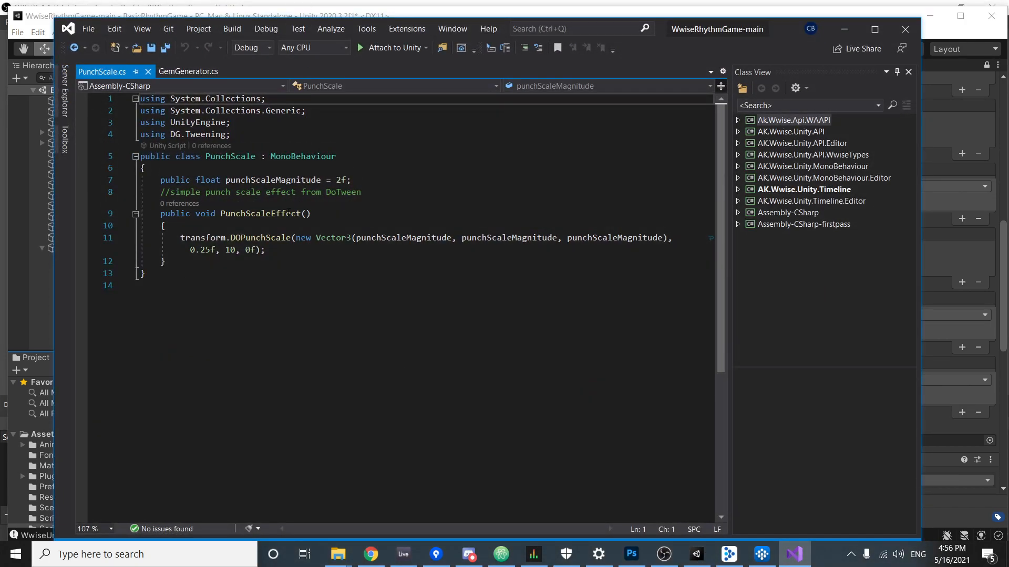
left_click(199, 258)
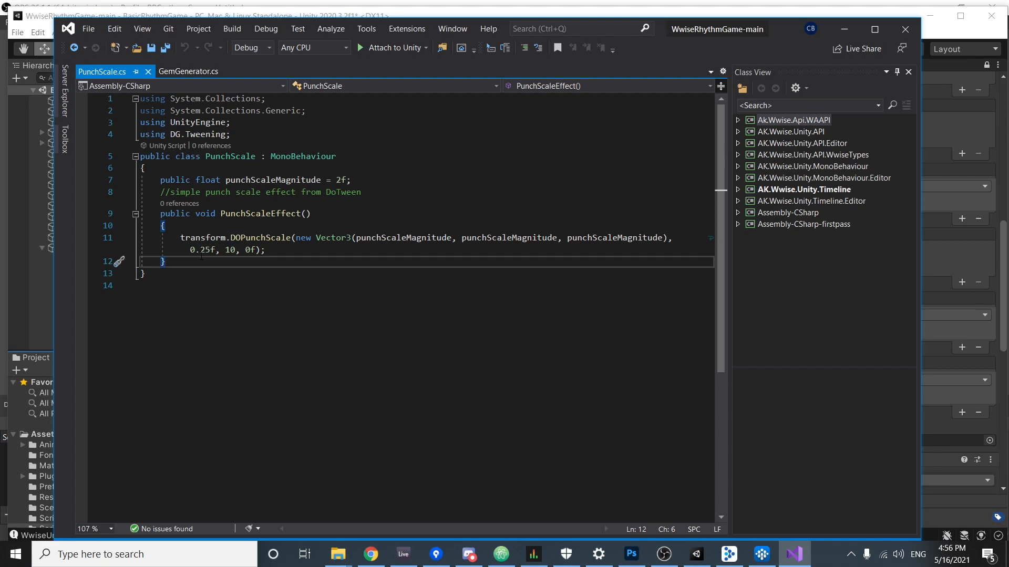
Add an empty public void DoStuff() method below PunchScaleEffect() in the PunchScale script.
key("Return")
key("Return")
type("public void ")
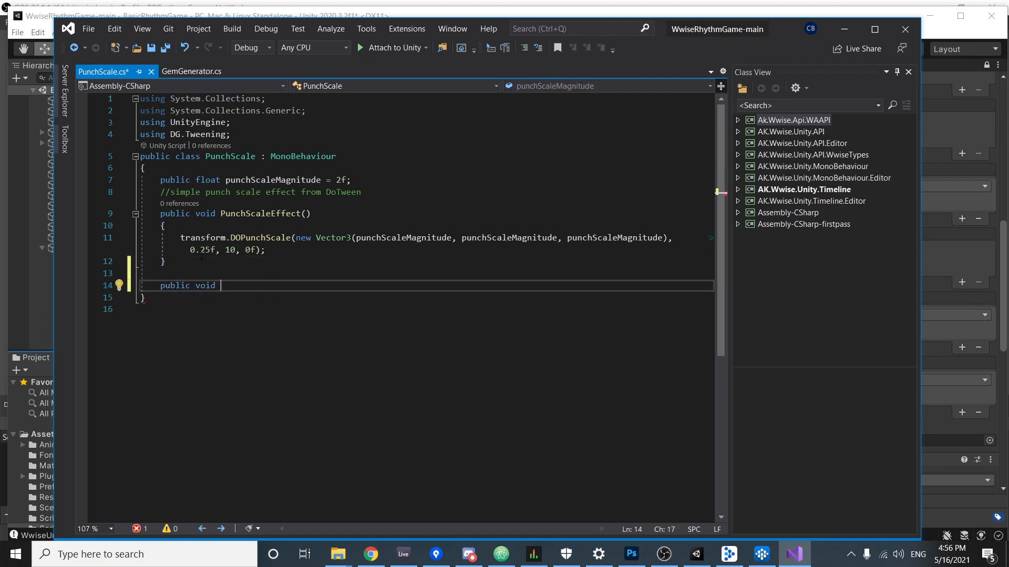
type("DoStuff()")
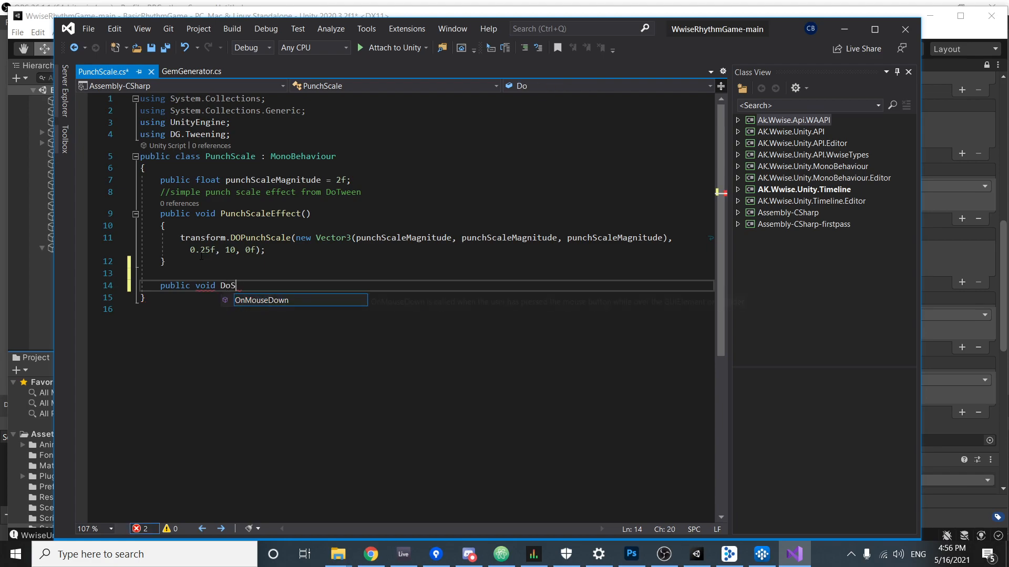
key("Return")
type("{")
key("Return")
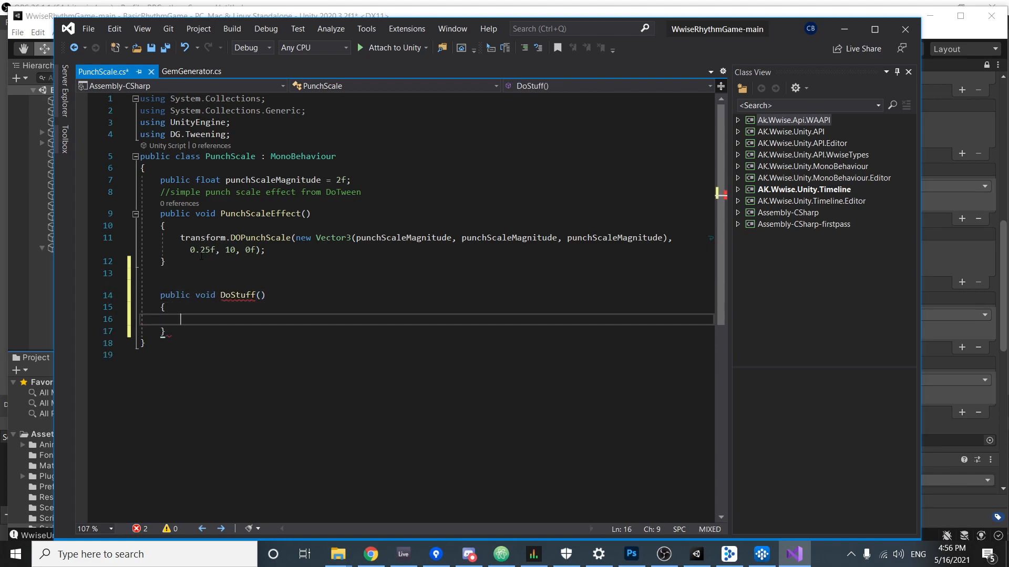
left_click(845, 30)
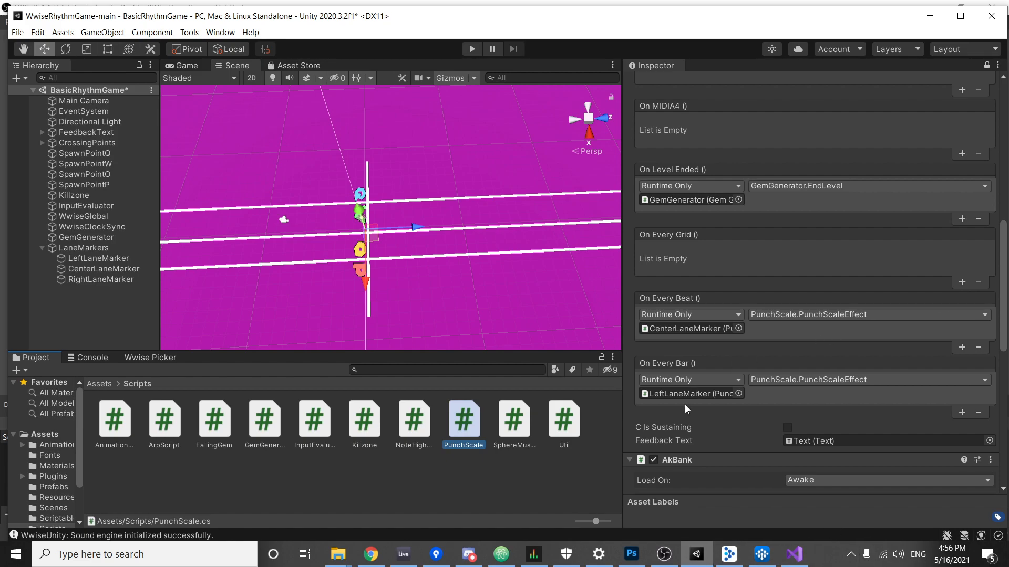
scroll(686, 405, "up", 6)
scroll(697, 409, "down", 6)
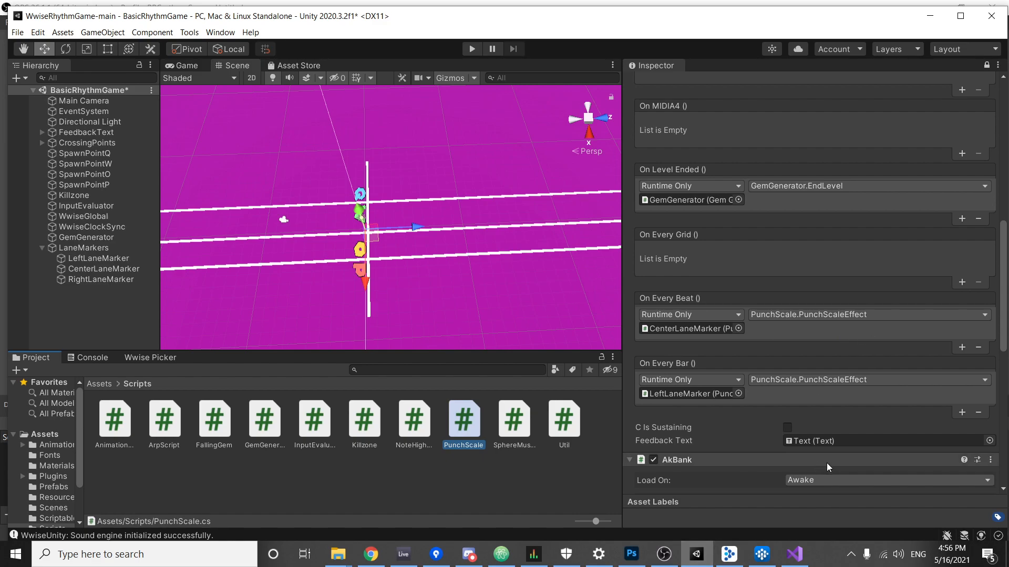
scroll(787, 363, "up", 3)
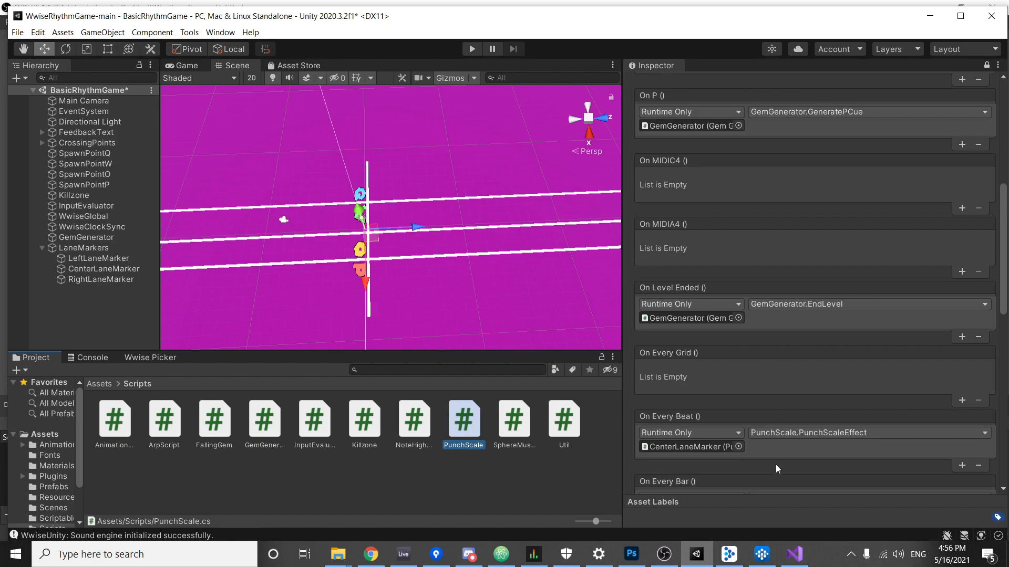
scroll(775, 468, "down", 3)
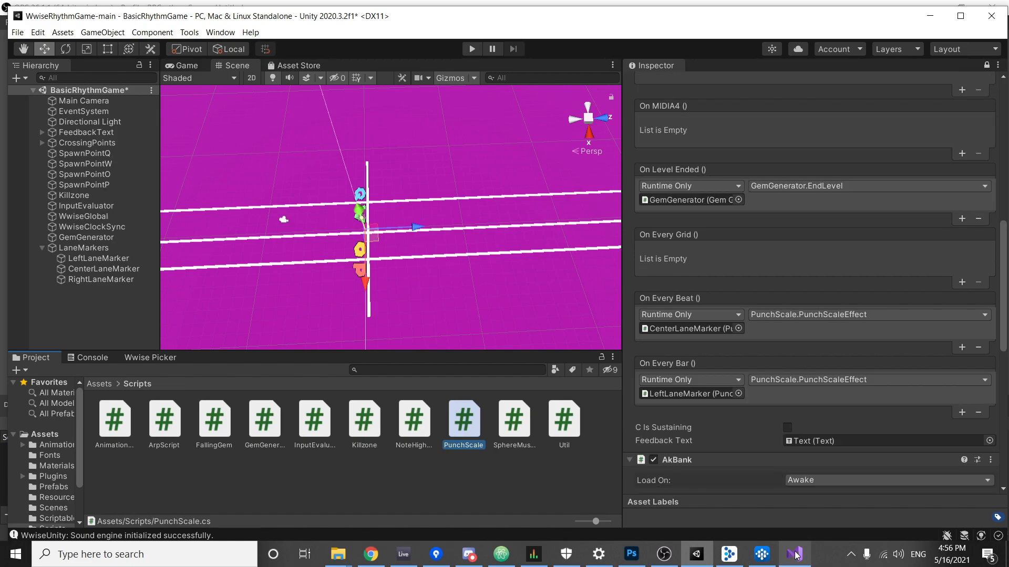
Return to the PunchScale script in Visual Studio, select the DoStuff() method and save the file.
left_click(795, 555)
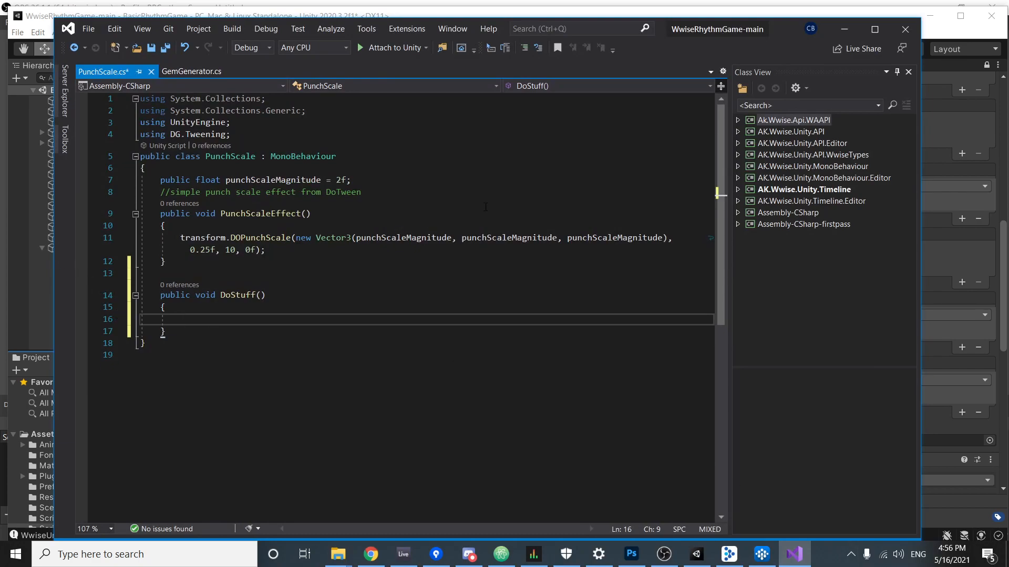
left_click_drag(145, 344, 121, 302)
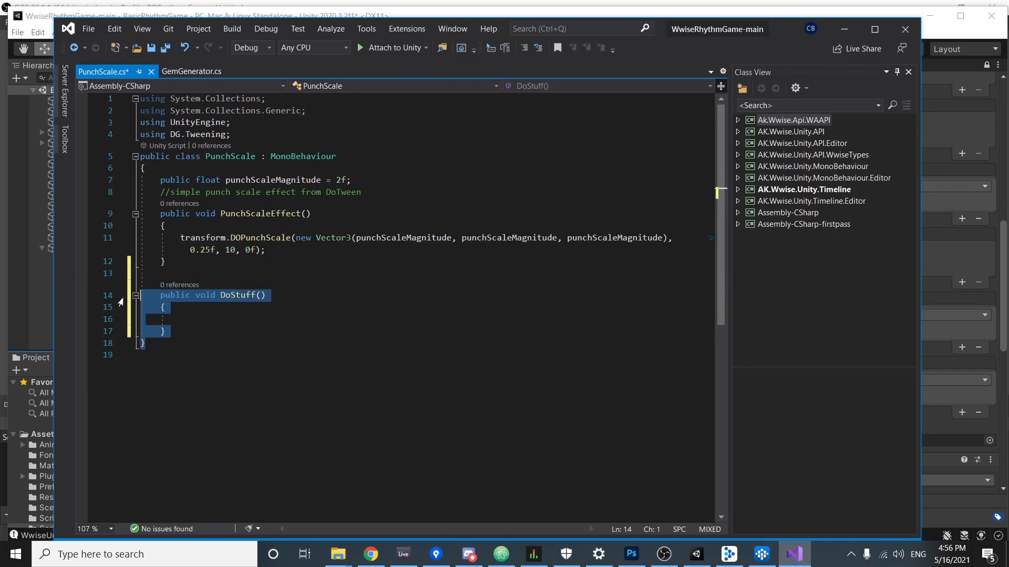
left_click_drag(167, 332, 137, 299)
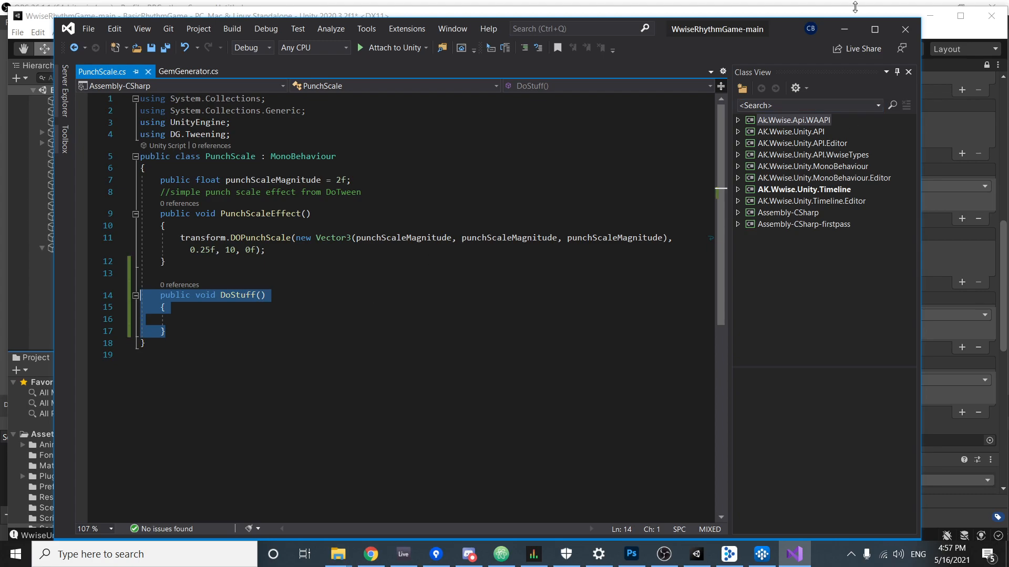
Switch to Unity and check the PunchScale functions offered for LeftLaneMarker under On Every Bar, keeping PunchScaleEffect () selected.
left_click(843, 28)
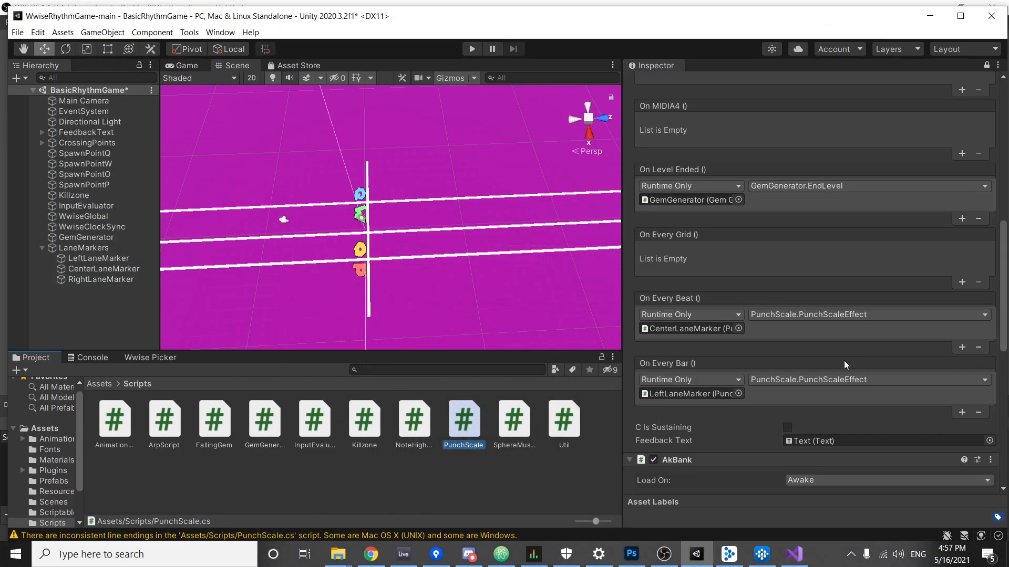
left_click(820, 380)
mouse_move(809, 470)
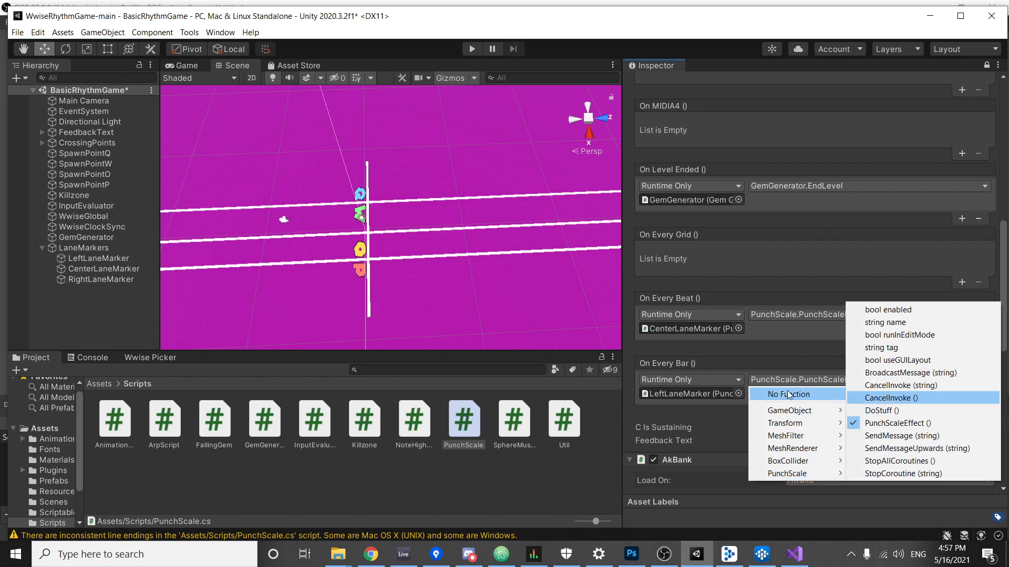
left_click(832, 376)
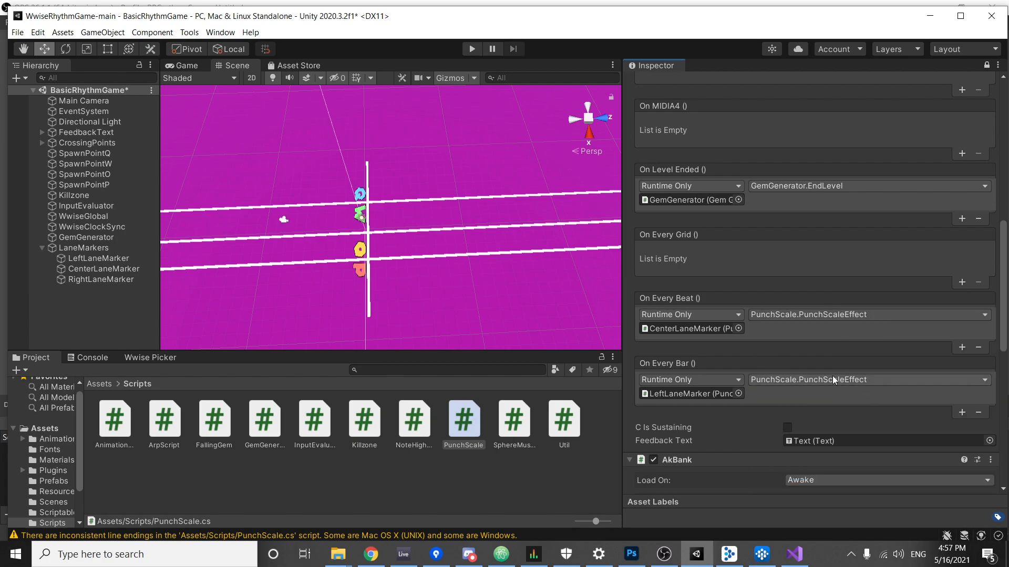
left_click(795, 378)
mouse_move(827, 472)
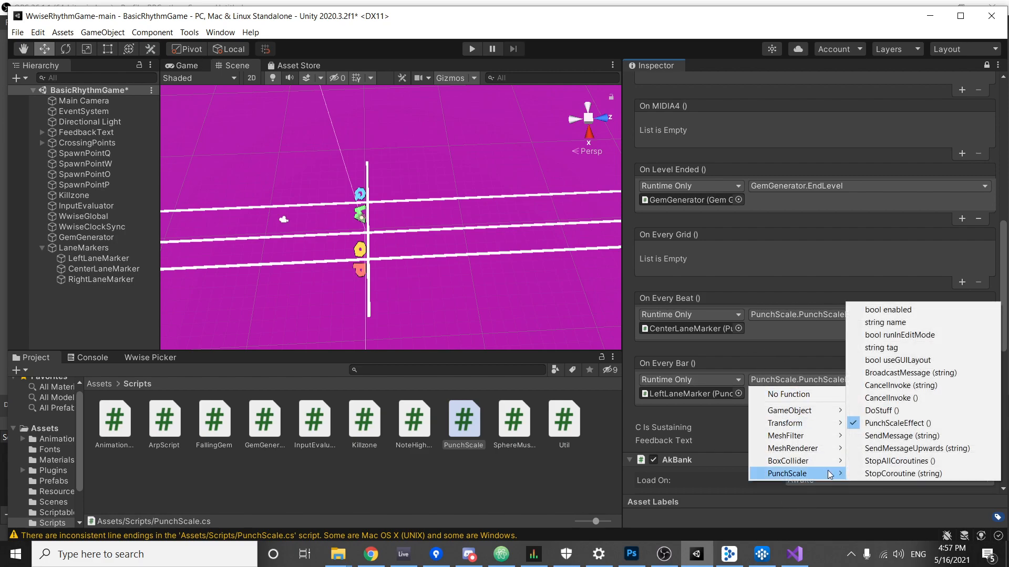
left_click(899, 424)
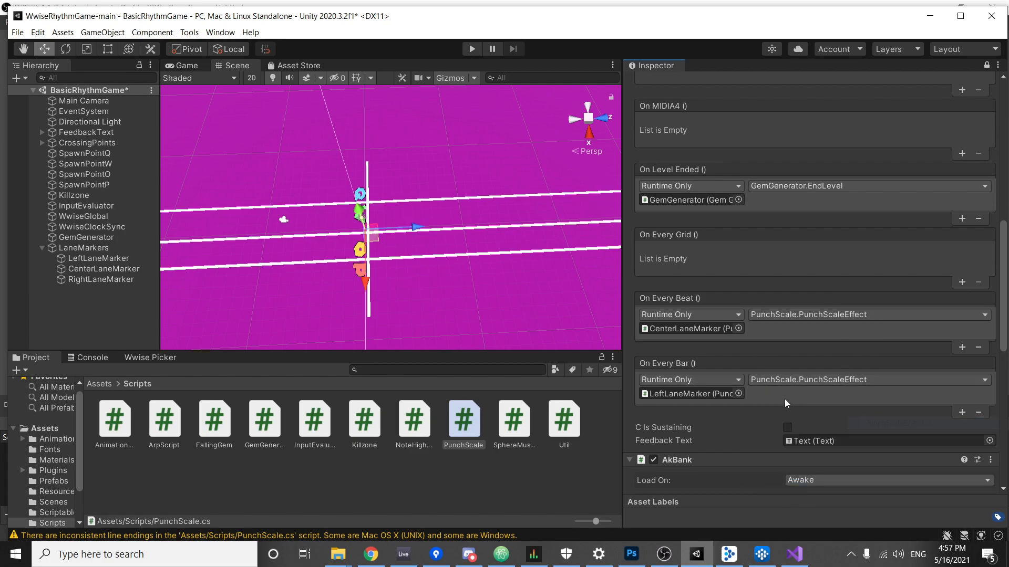
Add a second On Every Bar entry for RightLaneMarker and set its function to PunchScale's PunchScaleEffect ().
left_click(961, 412)
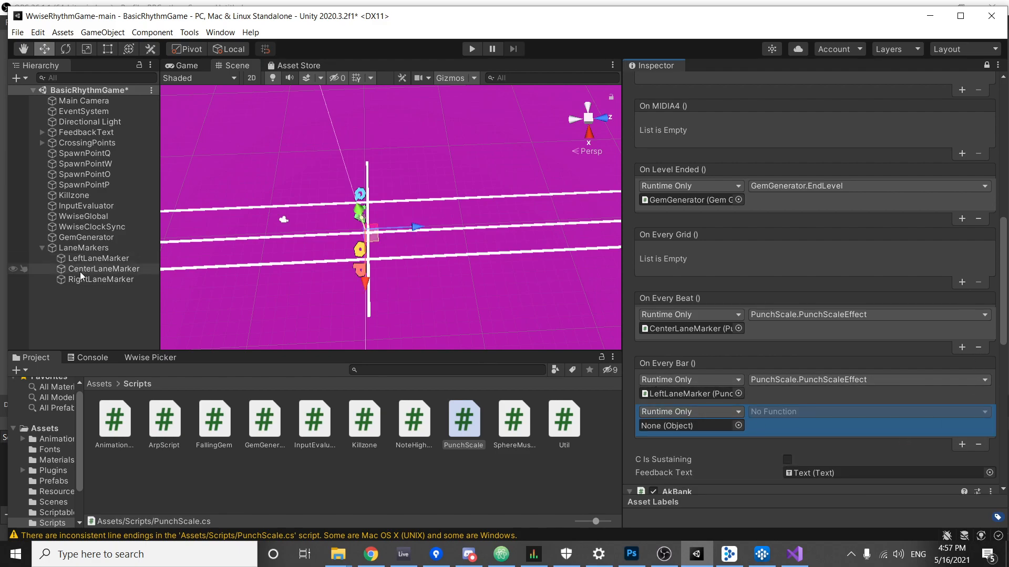
left_click_drag(80, 279, 663, 424)
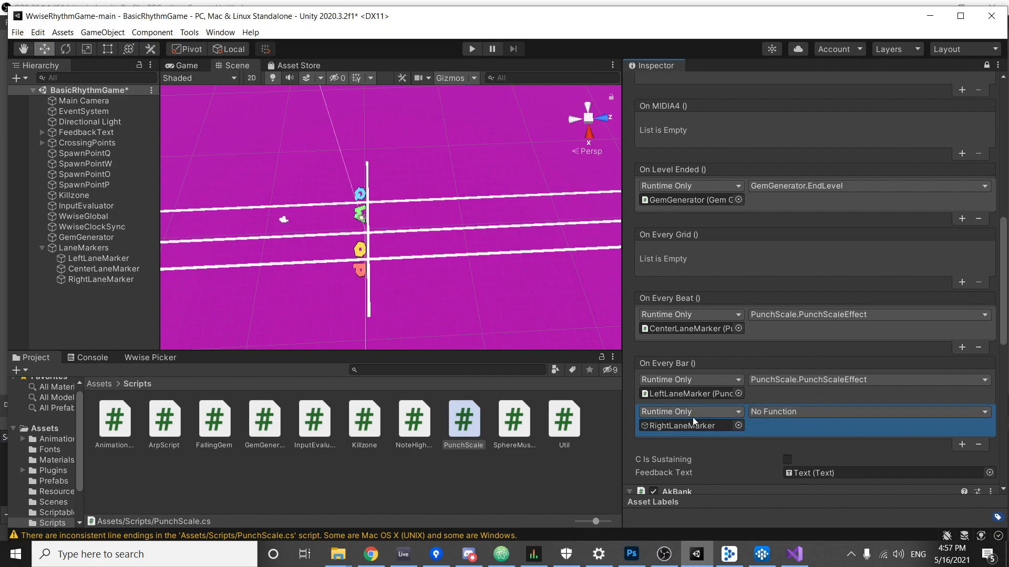
left_click(826, 414)
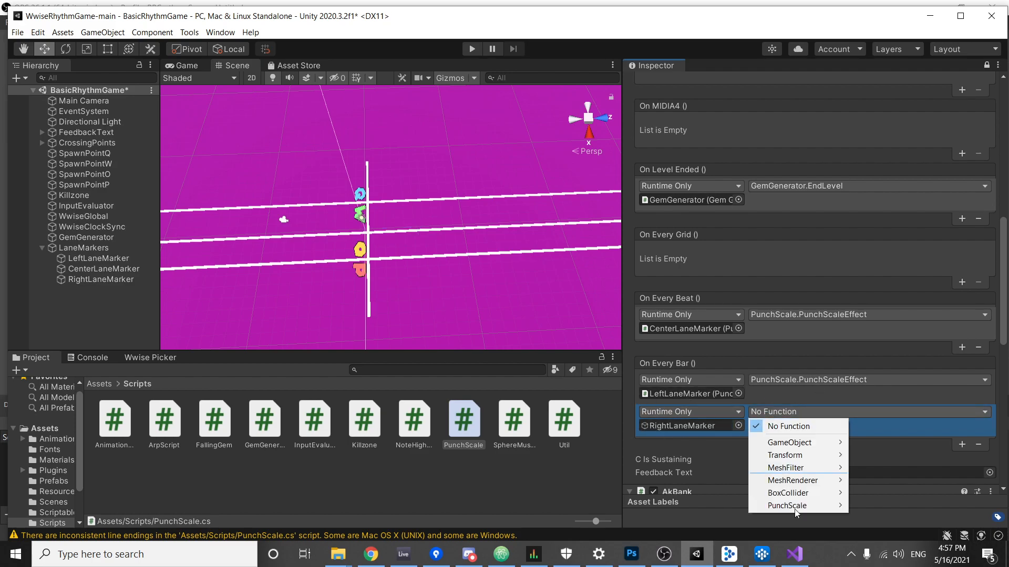
mouse_move(788, 505)
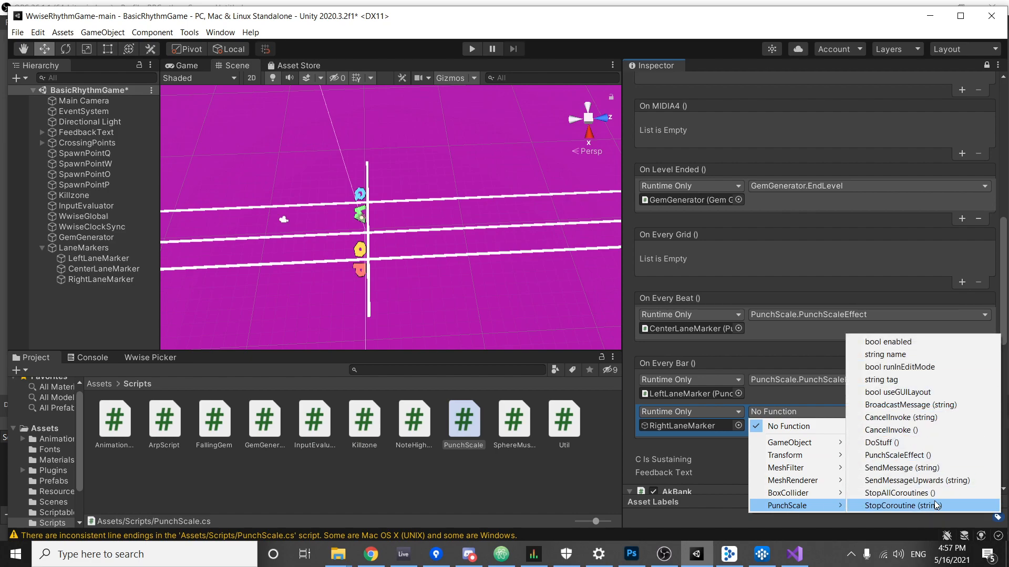
left_click(914, 455)
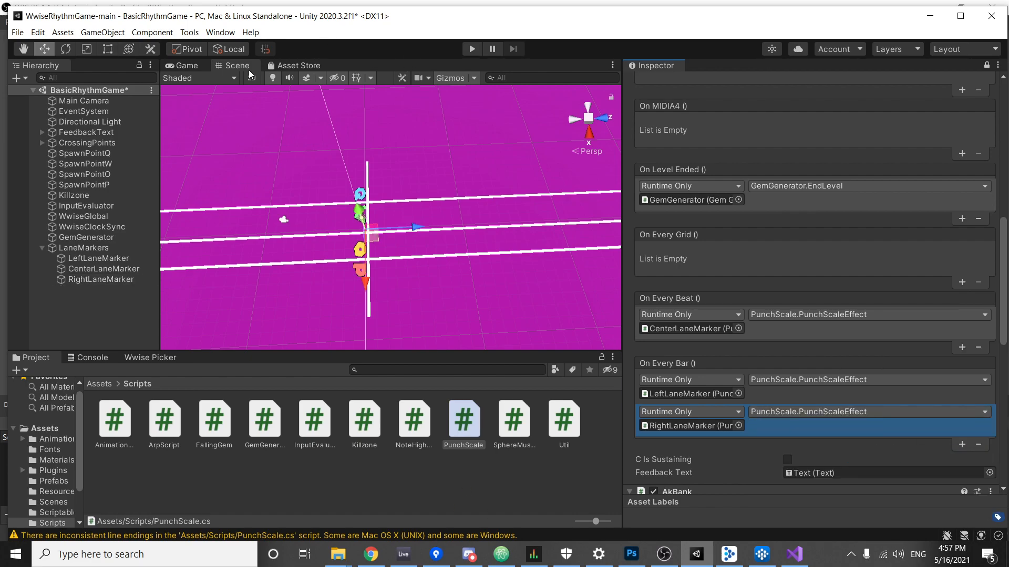
Play-test the level in the Game view to watch the lane markers punch with the music, and stop play mode.
left_click(177, 68)
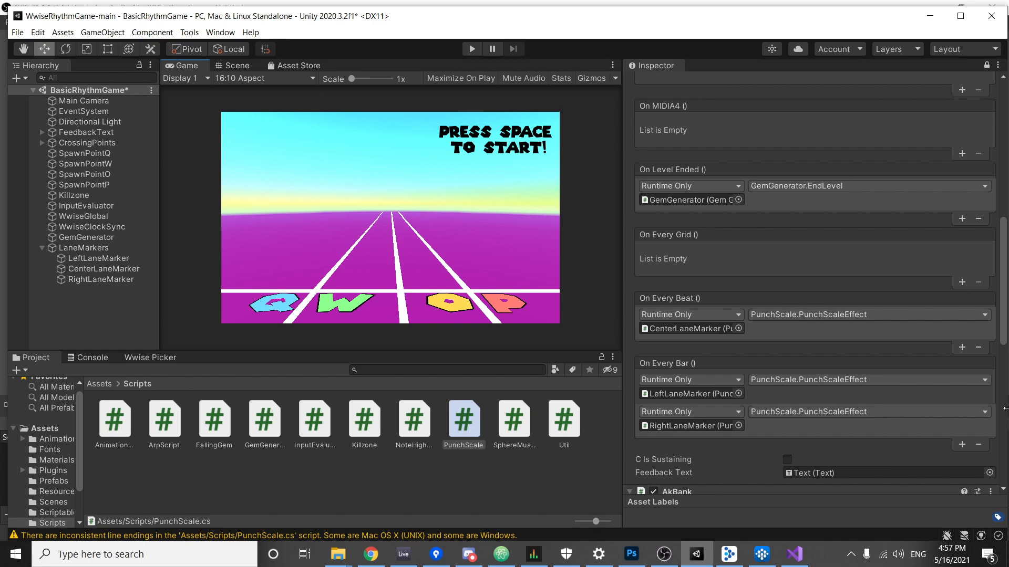
left_click(471, 49)
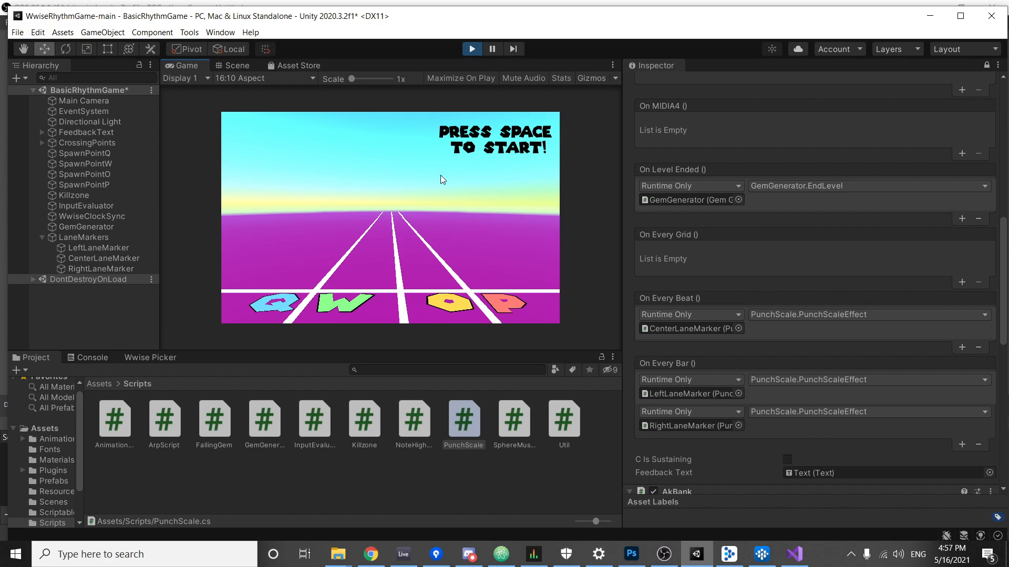
key("space")
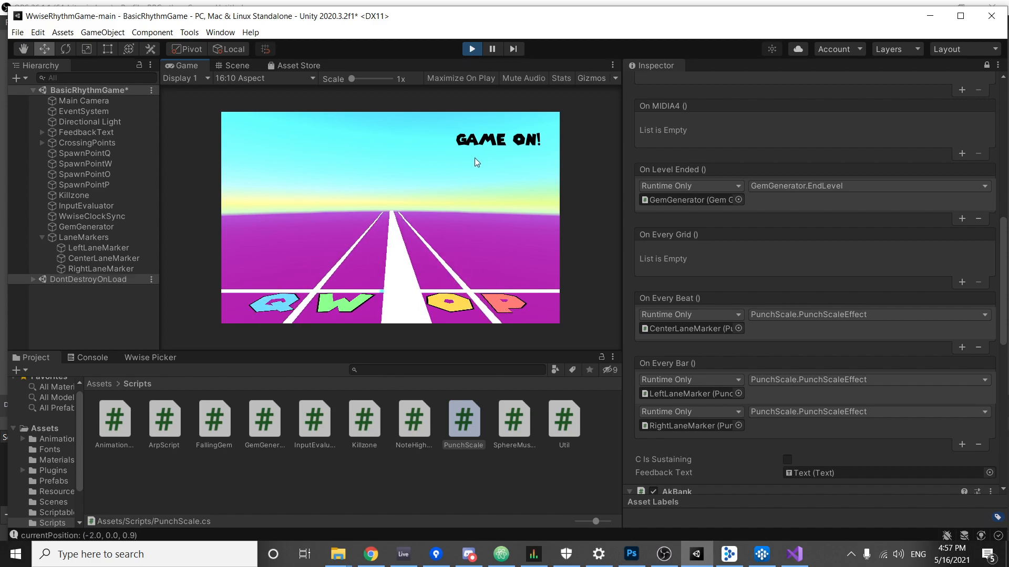
left_click(492, 49)
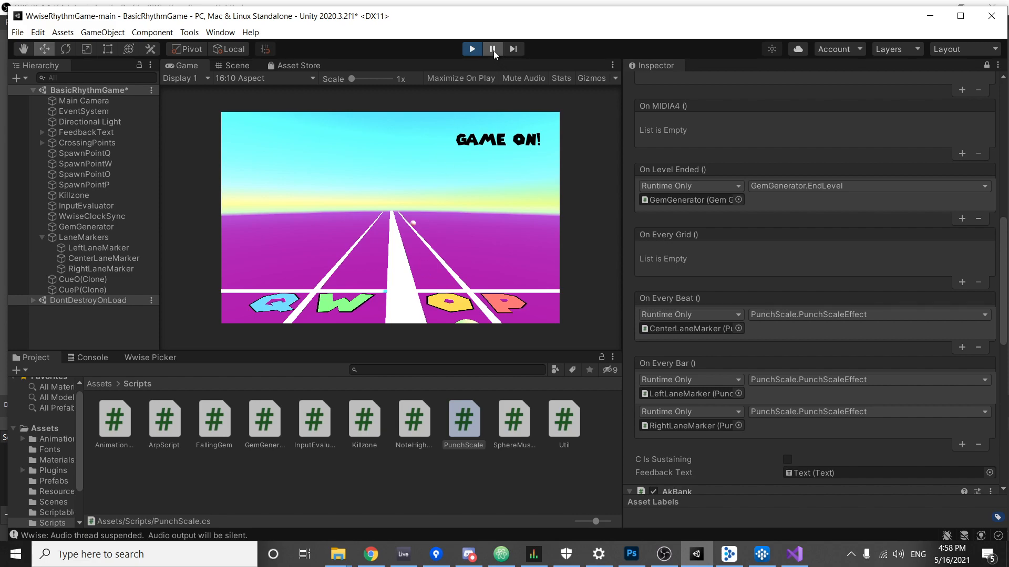
left_click(528, 252)
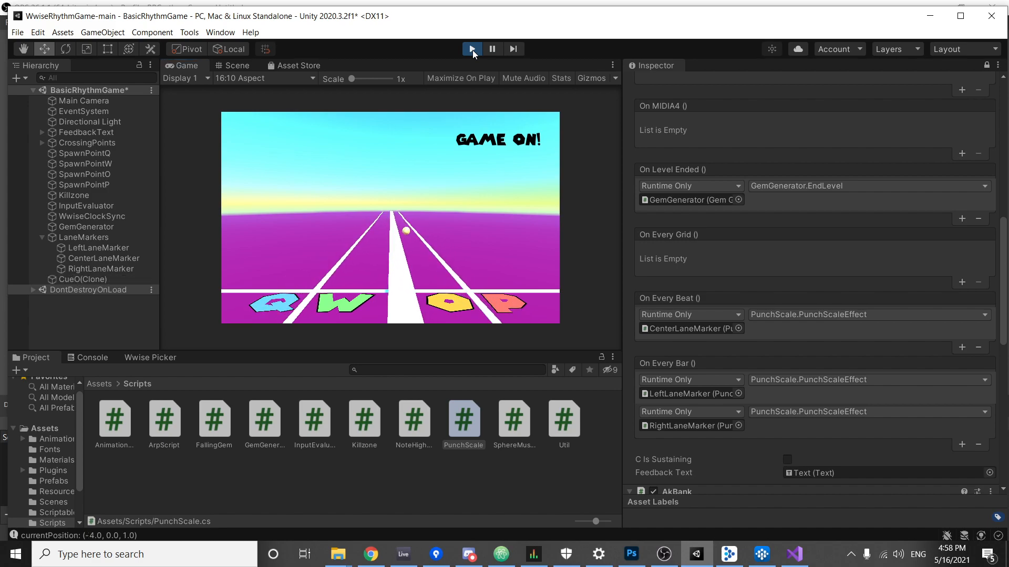
left_click(472, 50)
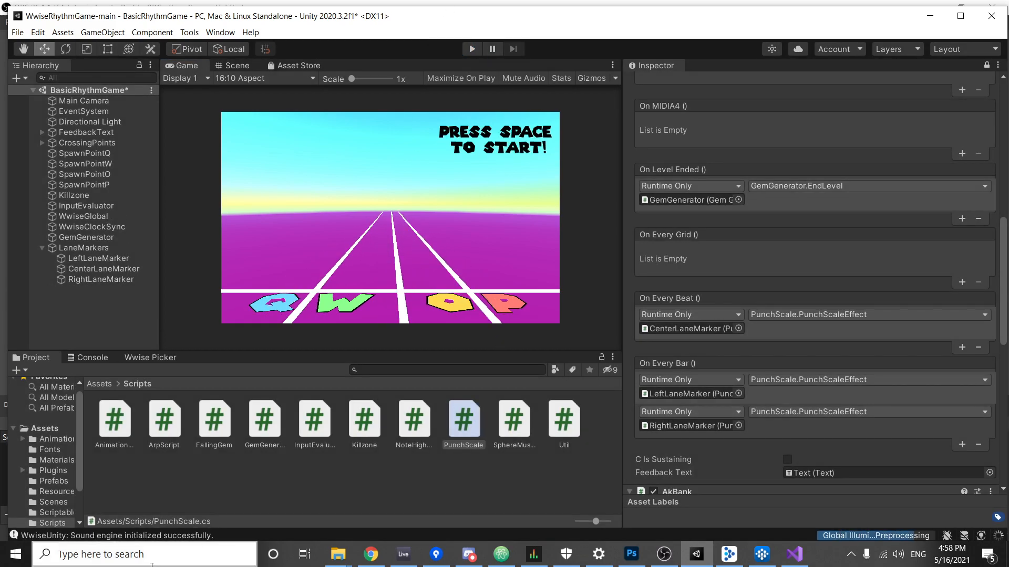
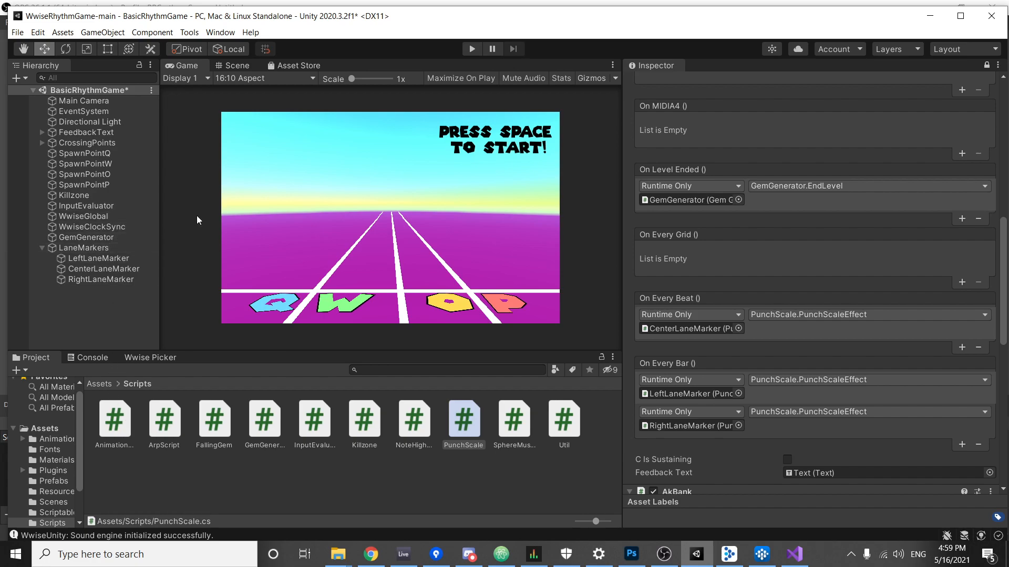
Unlock the Inspector from WwiseClockSync and look through the GemGenerator, InputEvaluator and WwiseClockSync components.
left_click(93, 239)
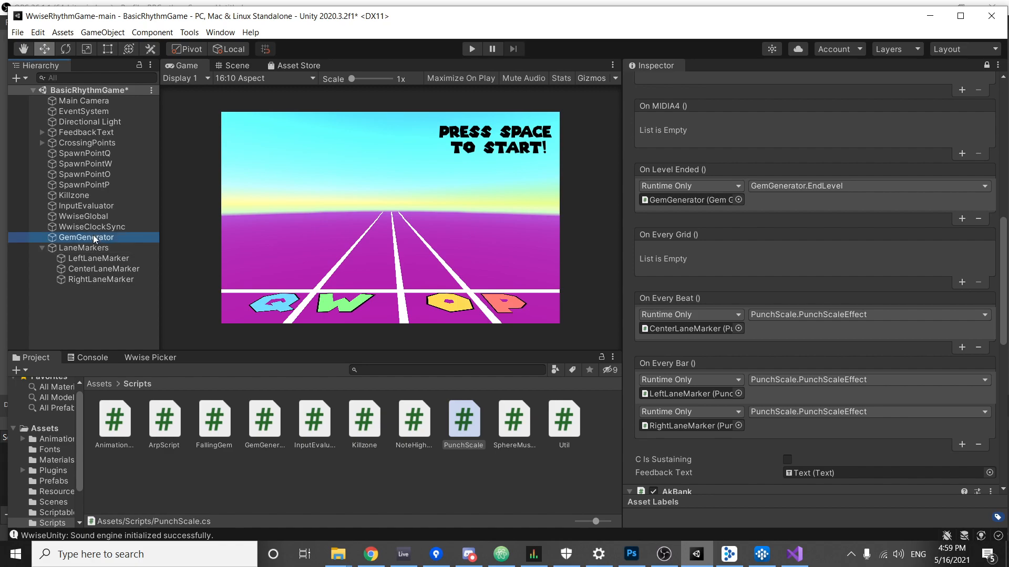
left_click(987, 66)
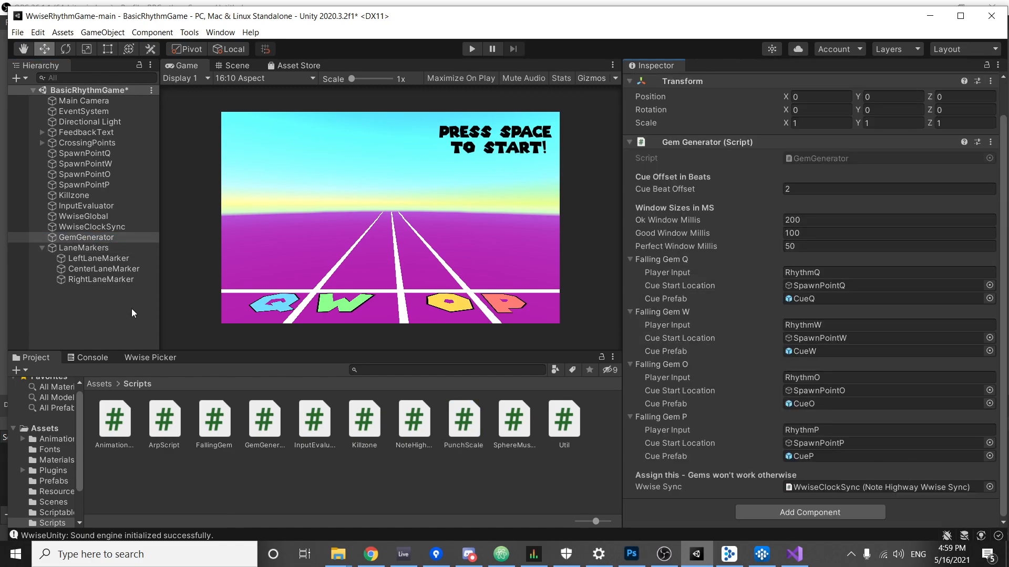
left_click(99, 218)
left_click(100, 226)
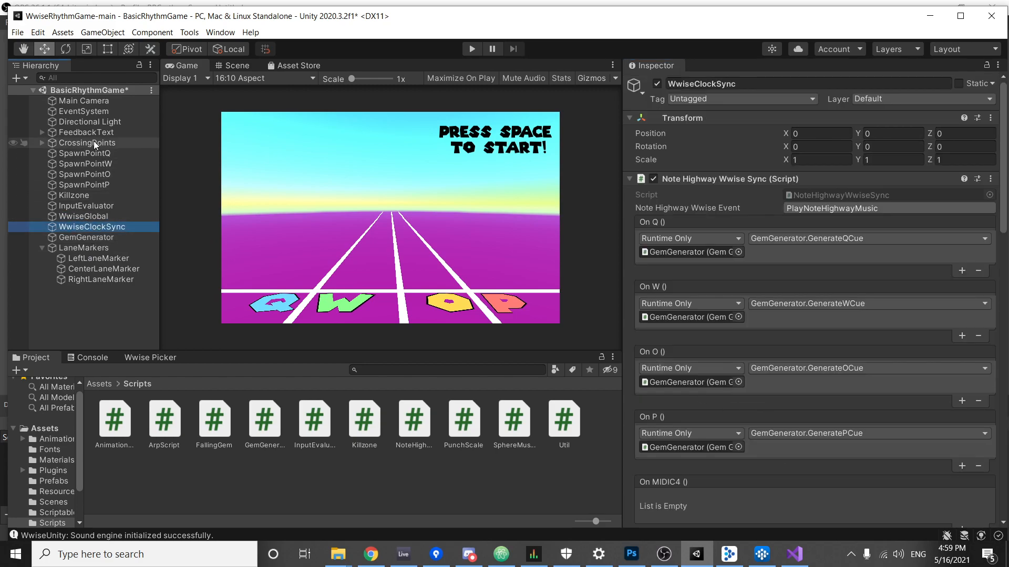
left_click(93, 205)
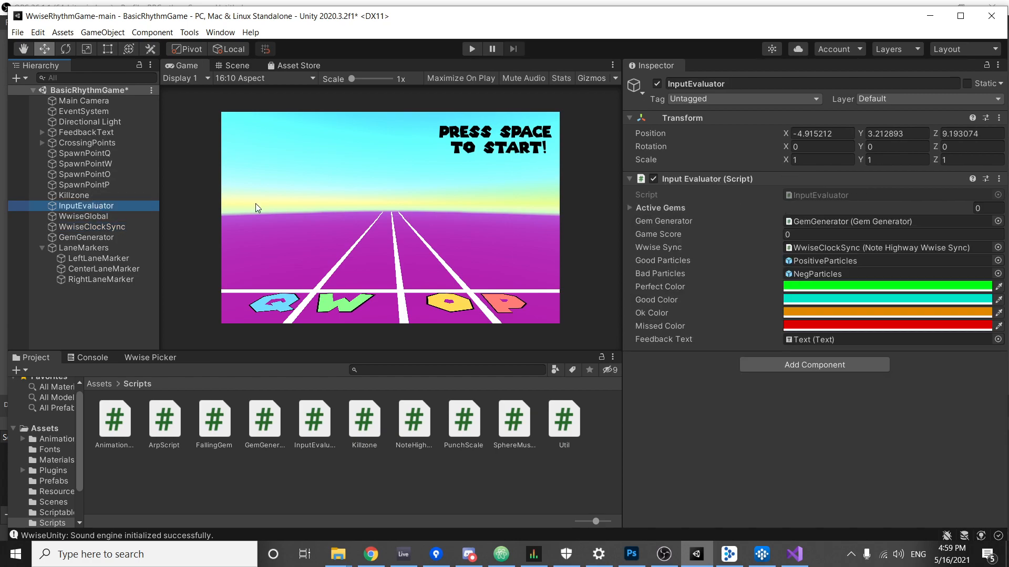
left_click(118, 218)
left_click(112, 226)
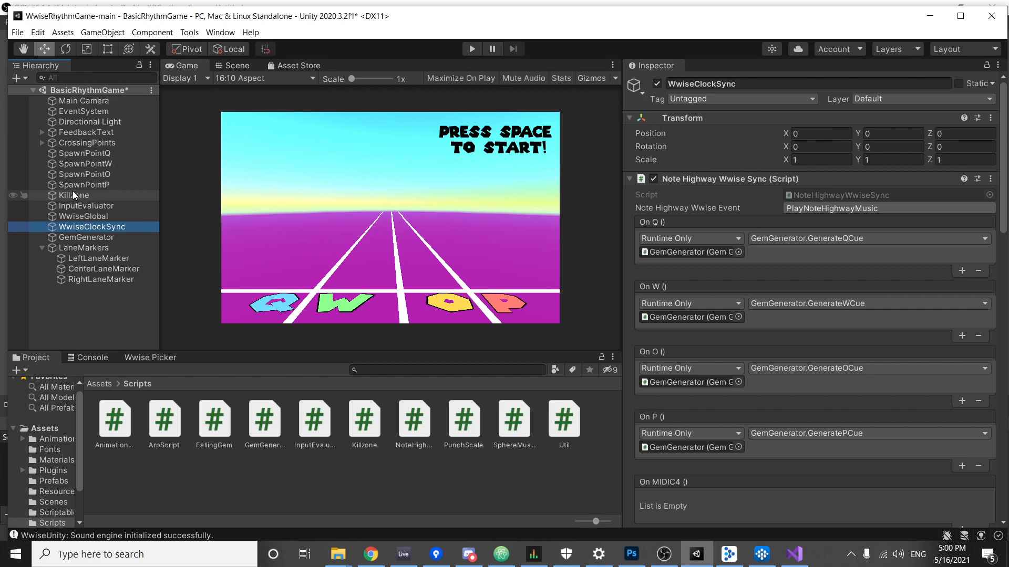
Set GemGenerator's Cue Beat Offset to 4.
left_click(105, 238)
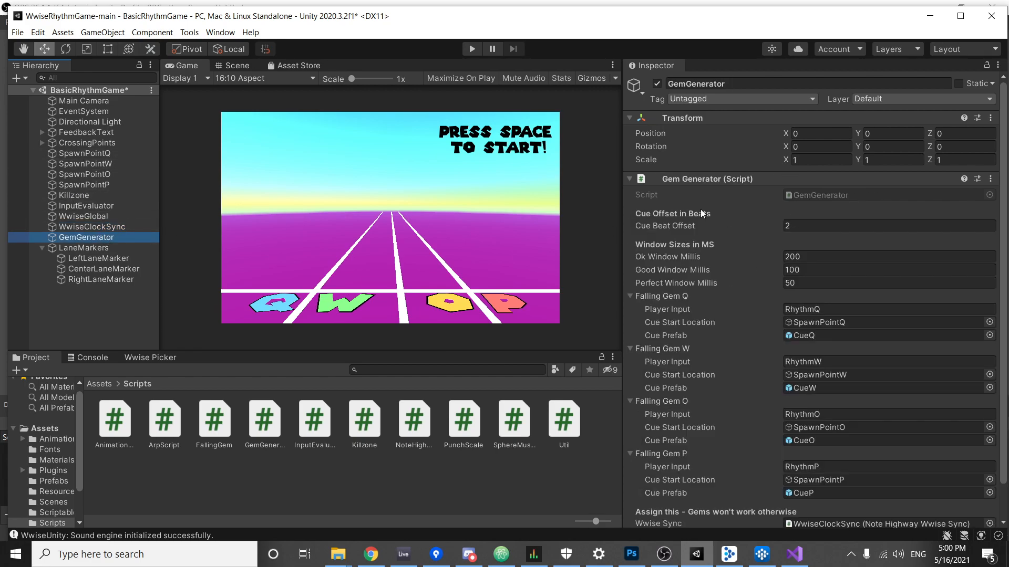
left_click(854, 225)
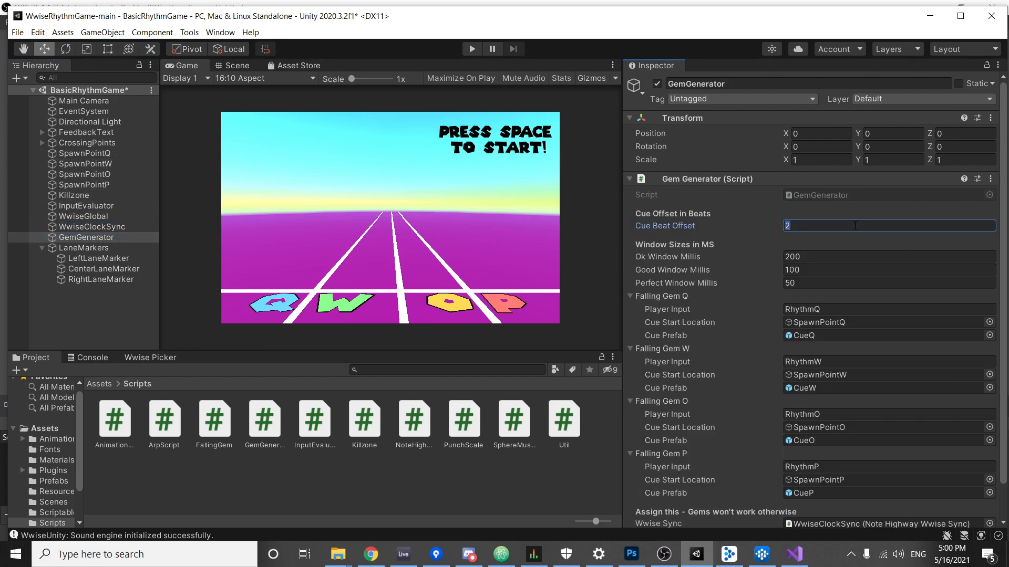
type("4")
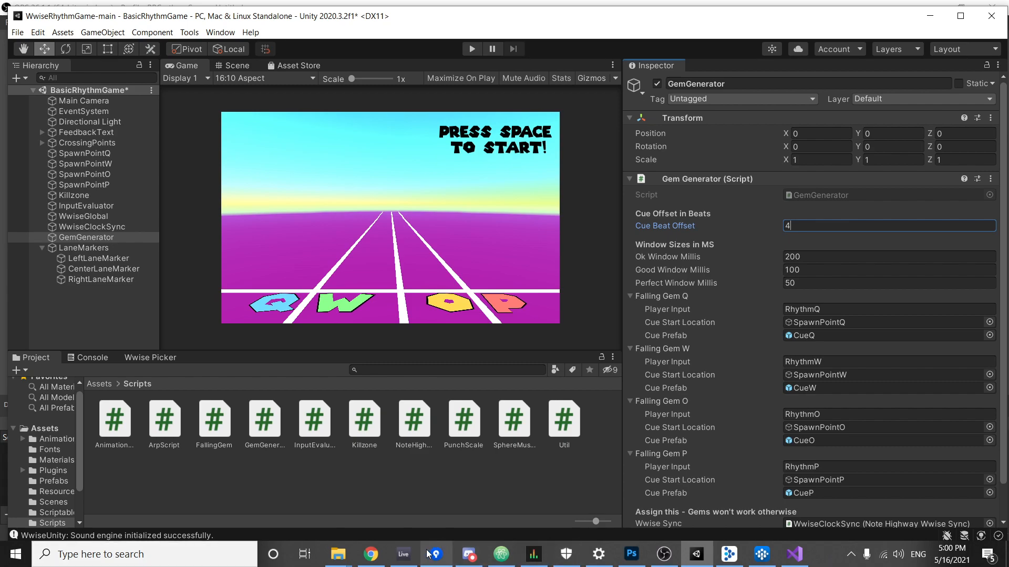
Switch to Ableton Live, start playback of the QWOPRevolution arrangement and return to Unity.
mouse_move(401, 564)
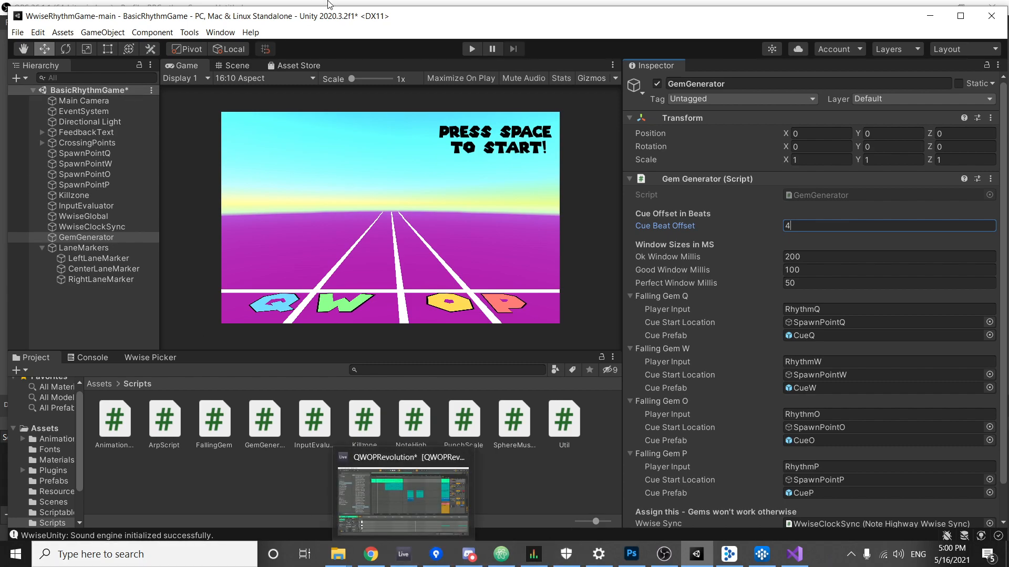
left_click_drag(462, 16, 463, 11)
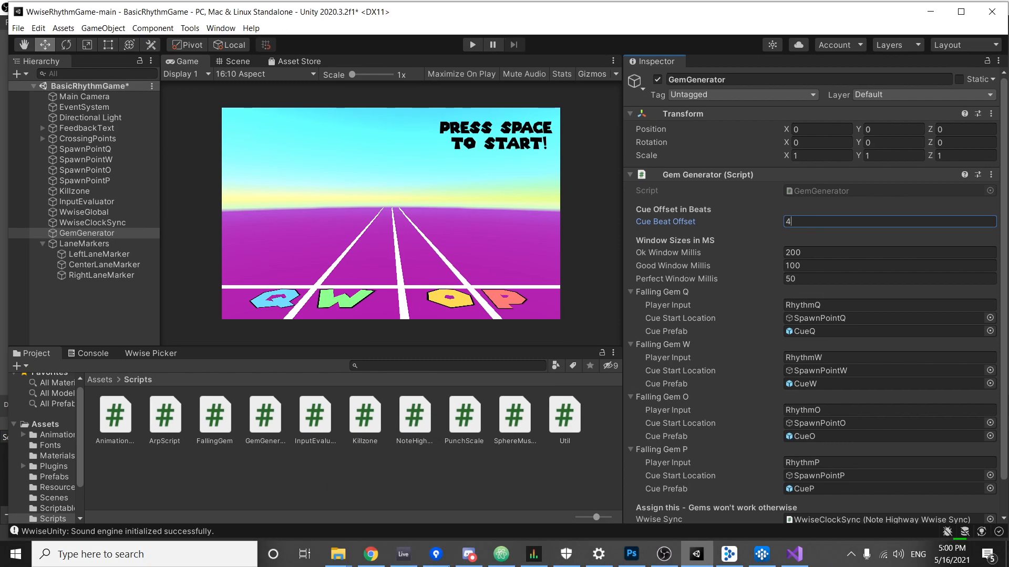
left_click(403, 555)
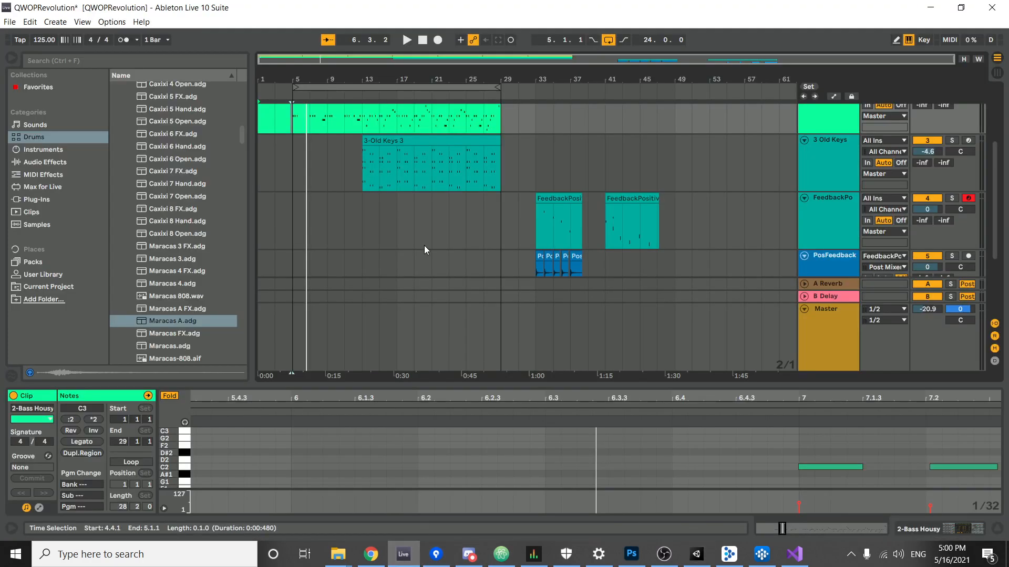
left_click(406, 40)
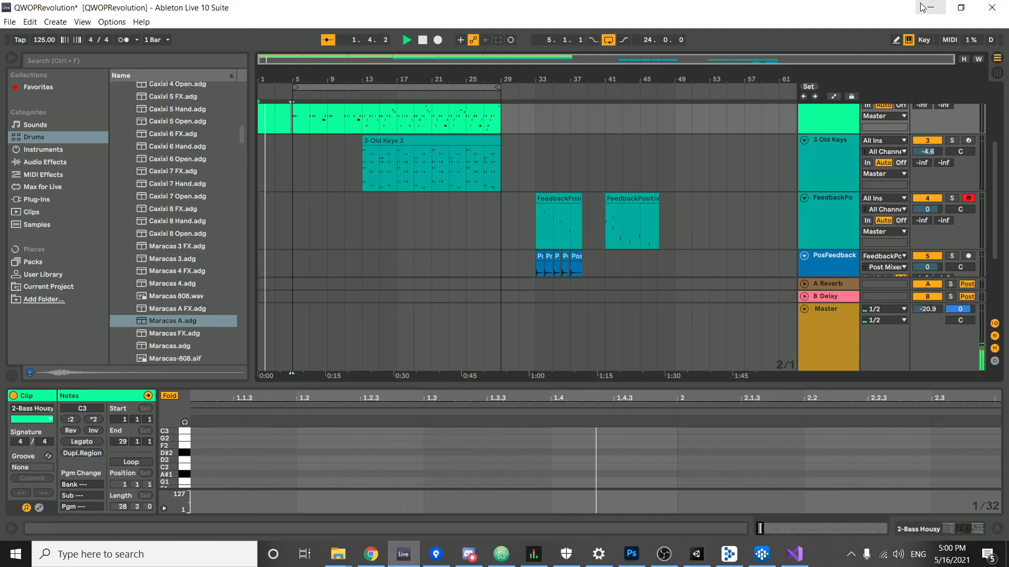
key("alt+Tab")
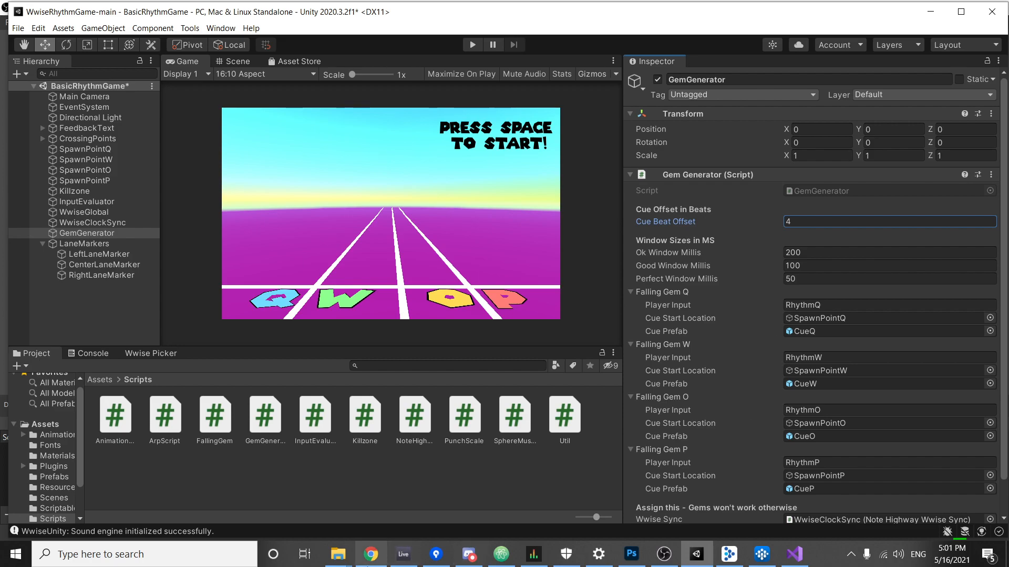
Go back to Ableton Live, stop the song's playback and return to Unity.
left_click(403, 554)
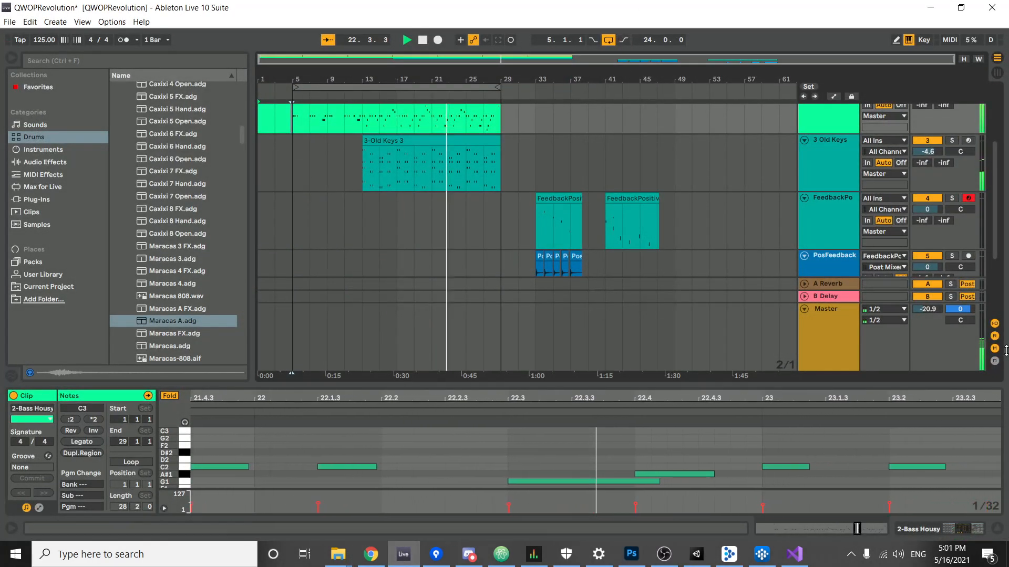
left_click_drag(929, 310, 929, 342)
key("alt+Tab")
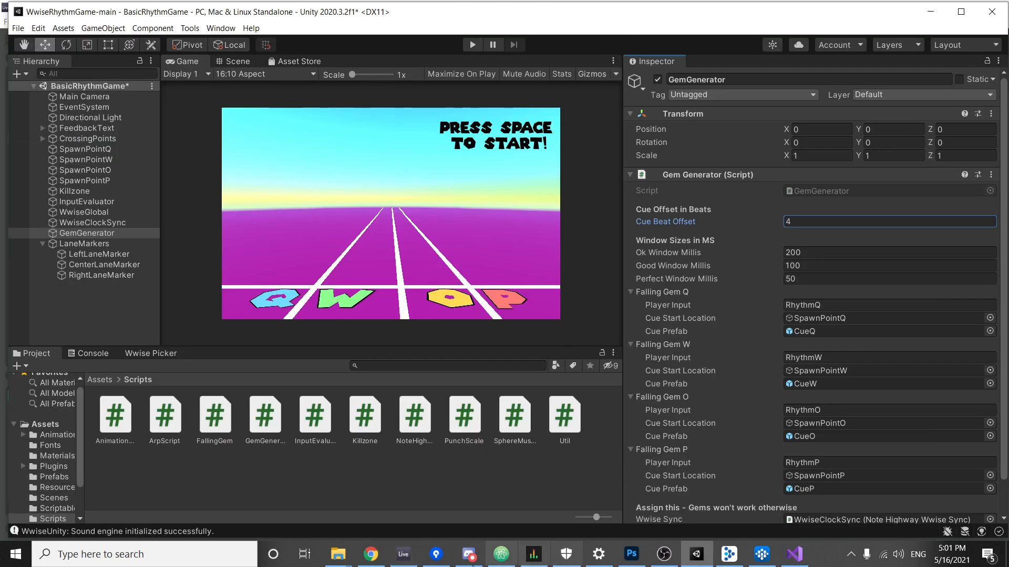
left_click(403, 554)
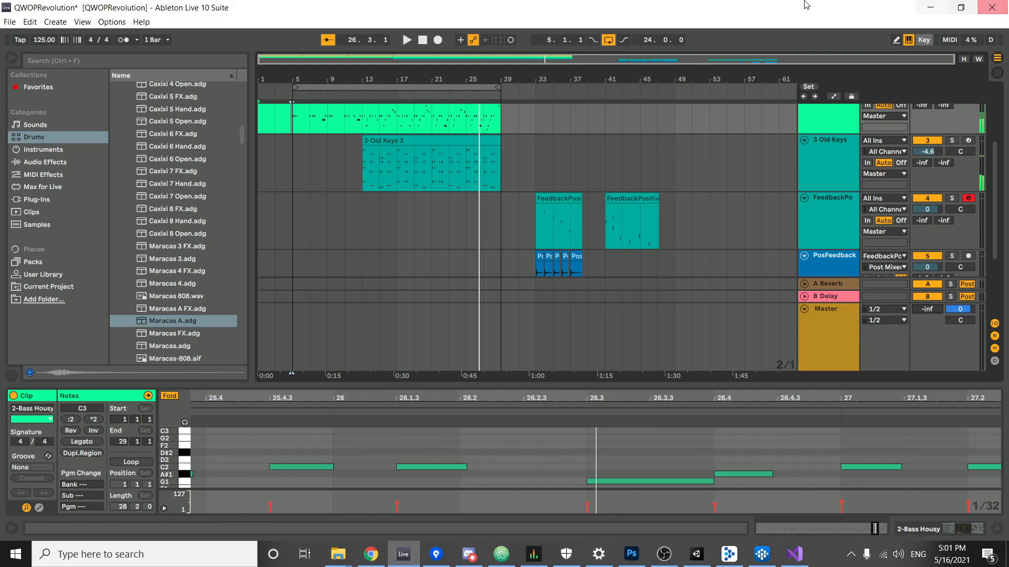
left_click(917, 9)
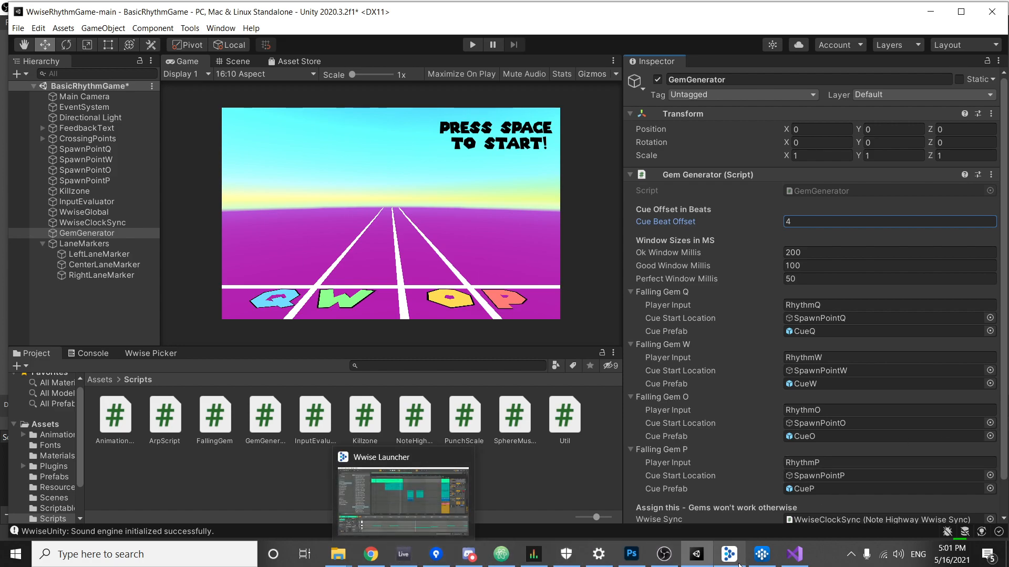
Switch to the Wwise Launcher and start the Open Other command for choosing a project file.
mouse_move(664, 554)
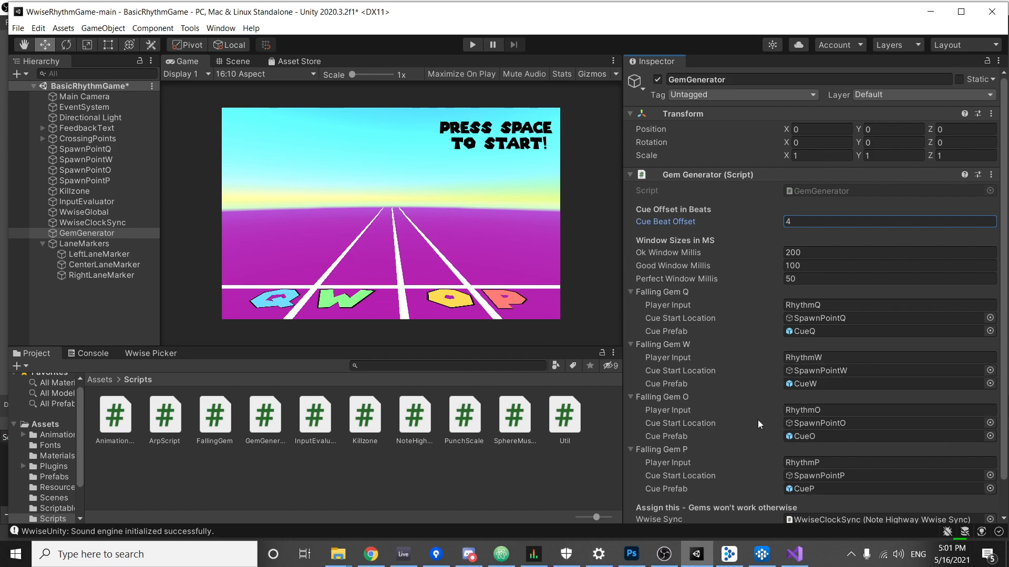
scroll(754, 422, "down", 2)
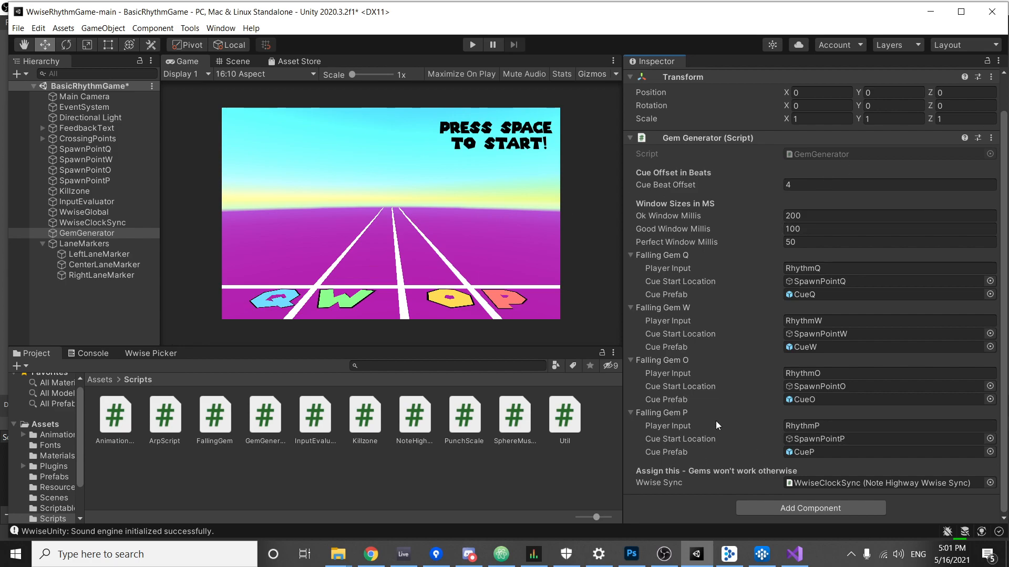
mouse_move(728, 561)
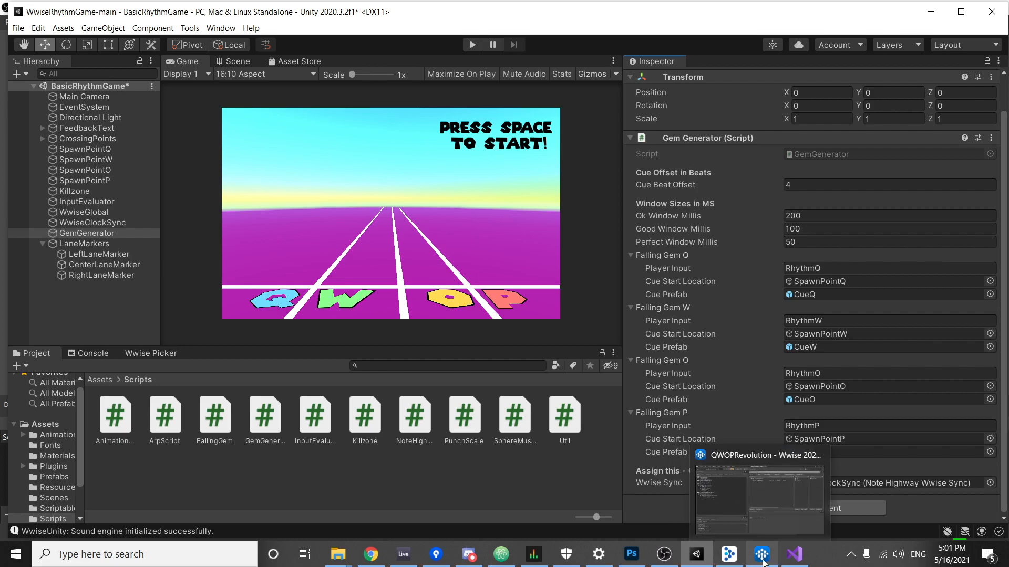
left_click(737, 565)
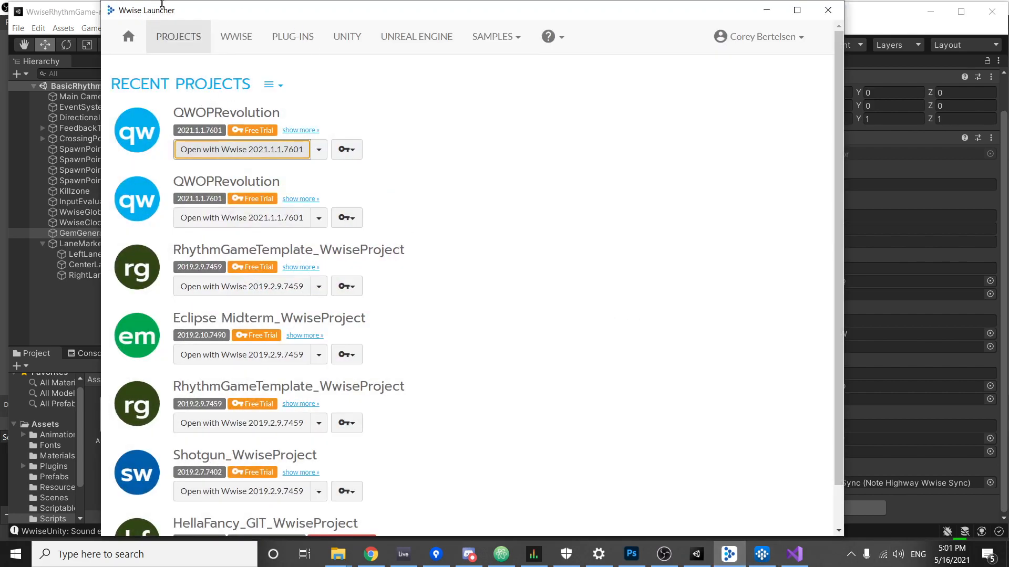
left_click_drag(229, 13, 217, 58)
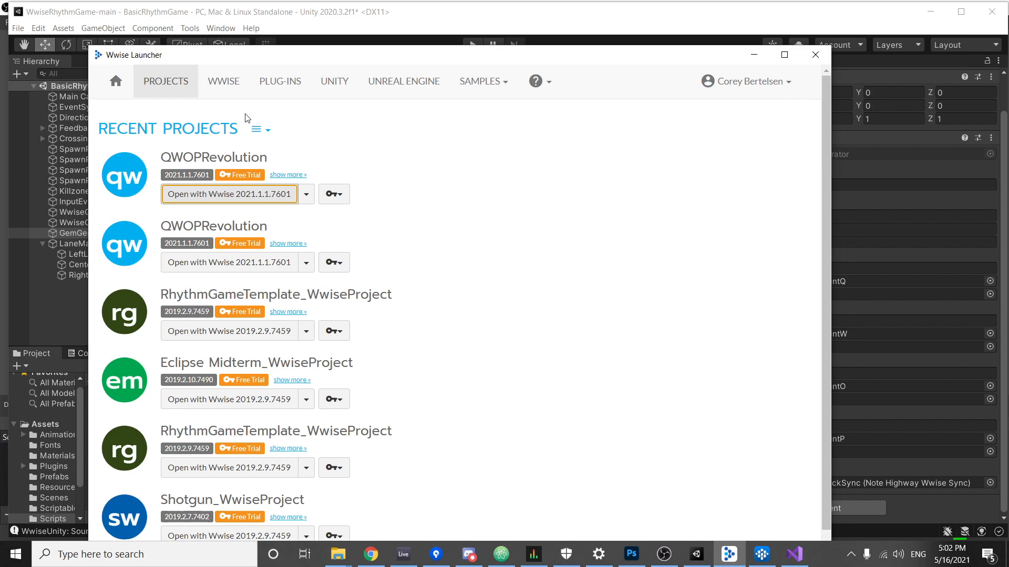
left_click(264, 126)
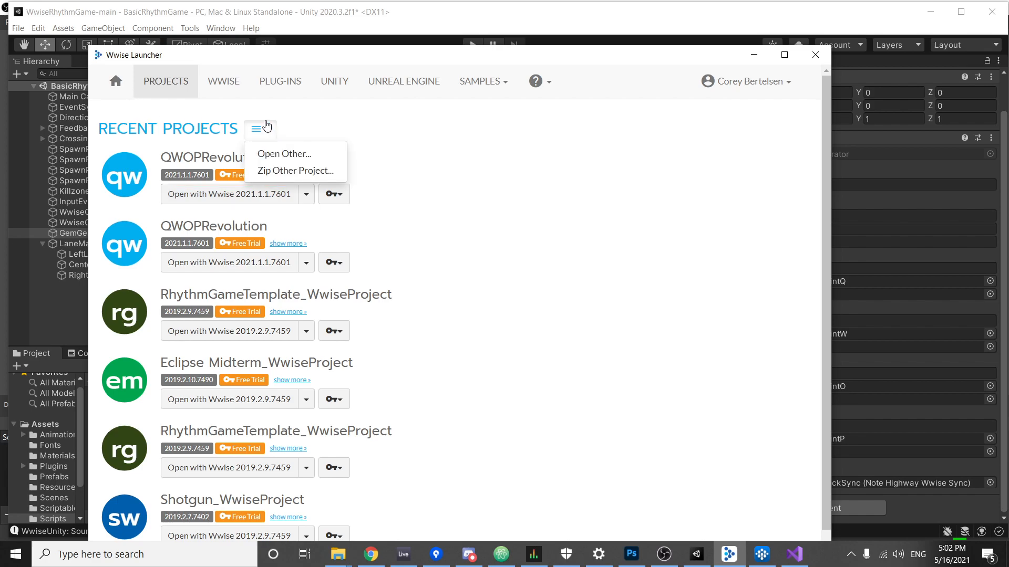
left_click(170, 112)
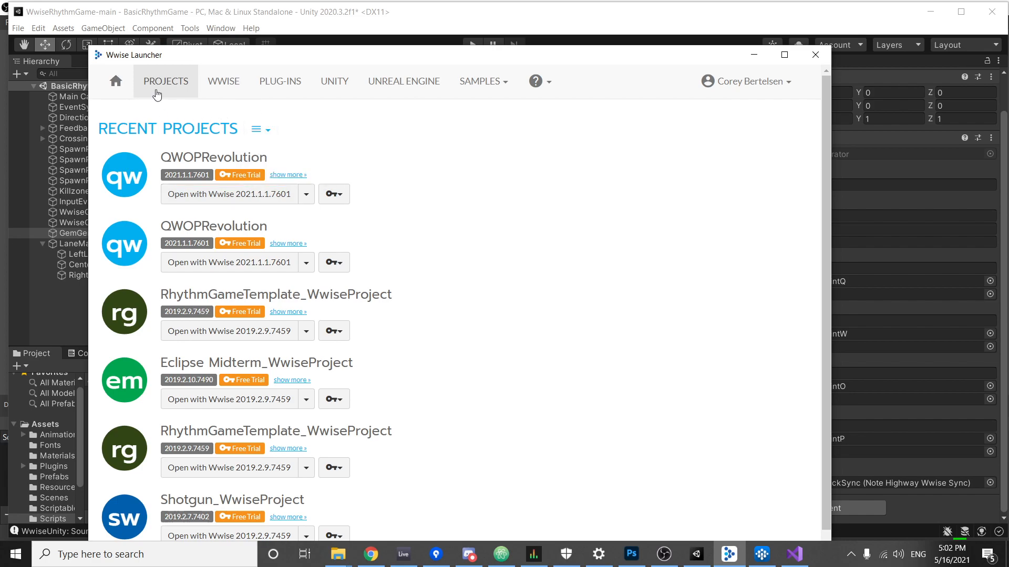
left_click(261, 130)
left_click(283, 154)
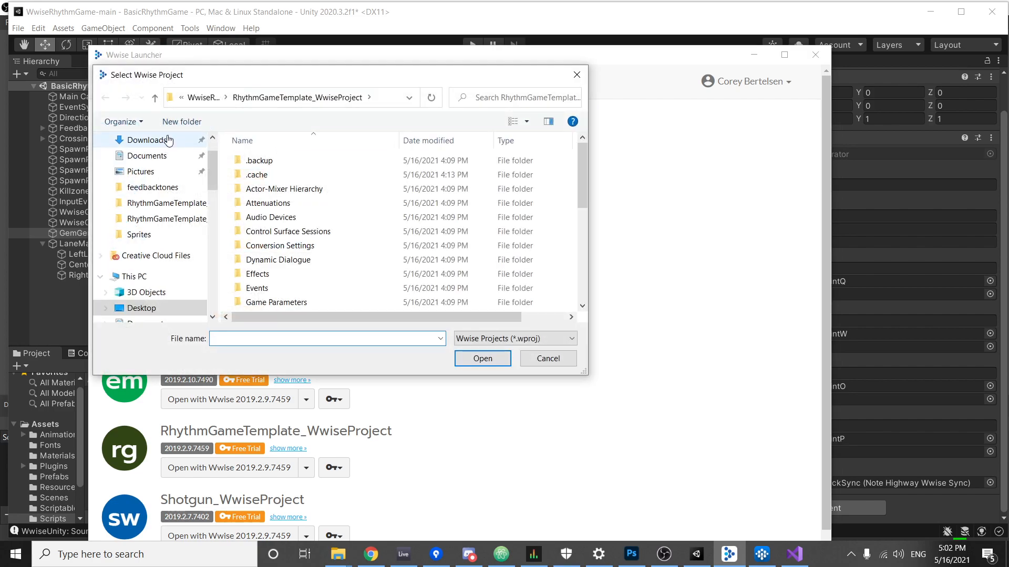
Try to open QWOPRevolution.wproj from the RhythmGameTemplate_WwiseProject folder.
scroll(342, 171, "down", 5)
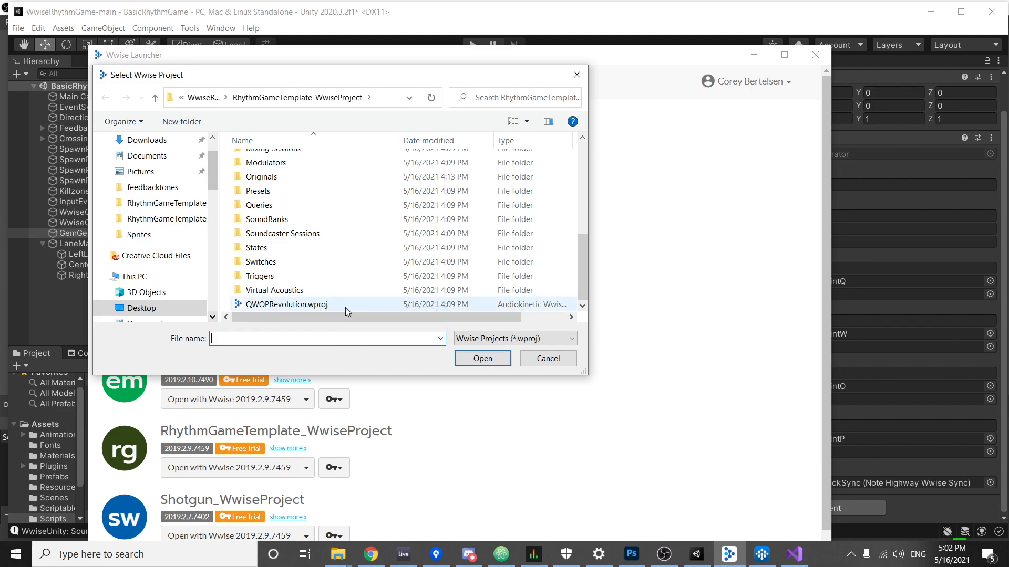
left_click(190, 100)
left_click(181, 98)
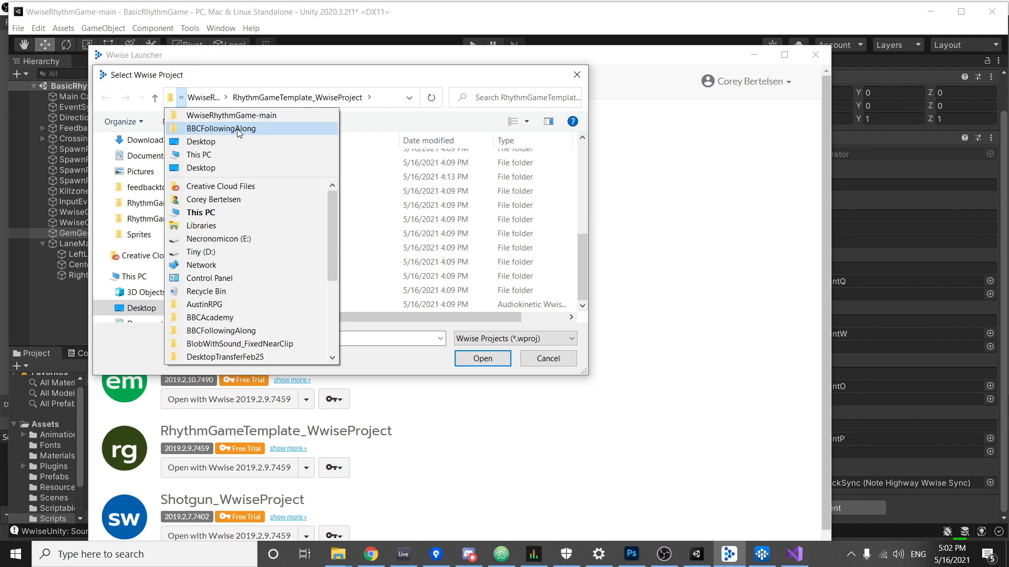
mouse_move(244, 107)
left_click(319, 69)
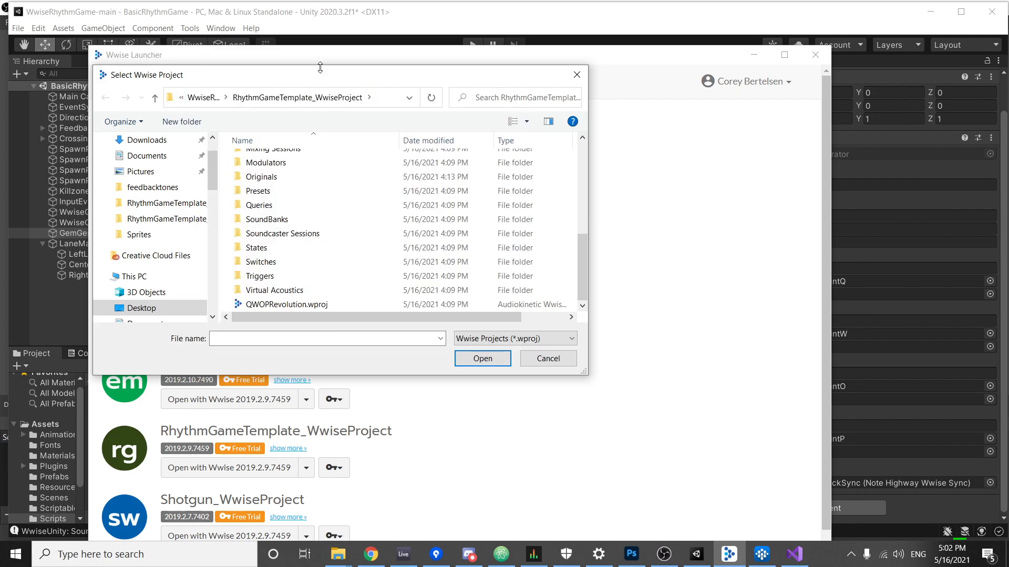
left_click(278, 308)
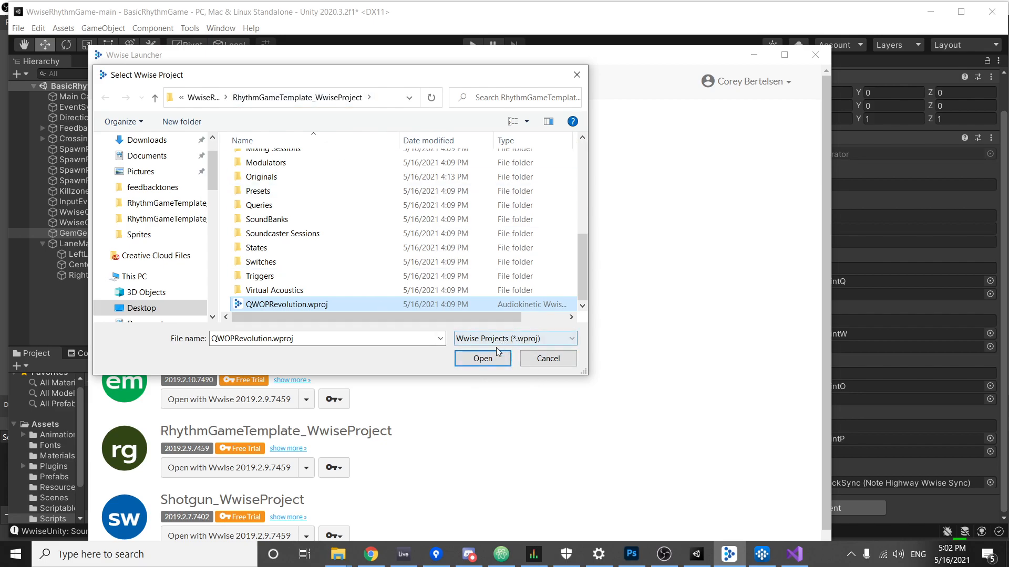
left_click(482, 357)
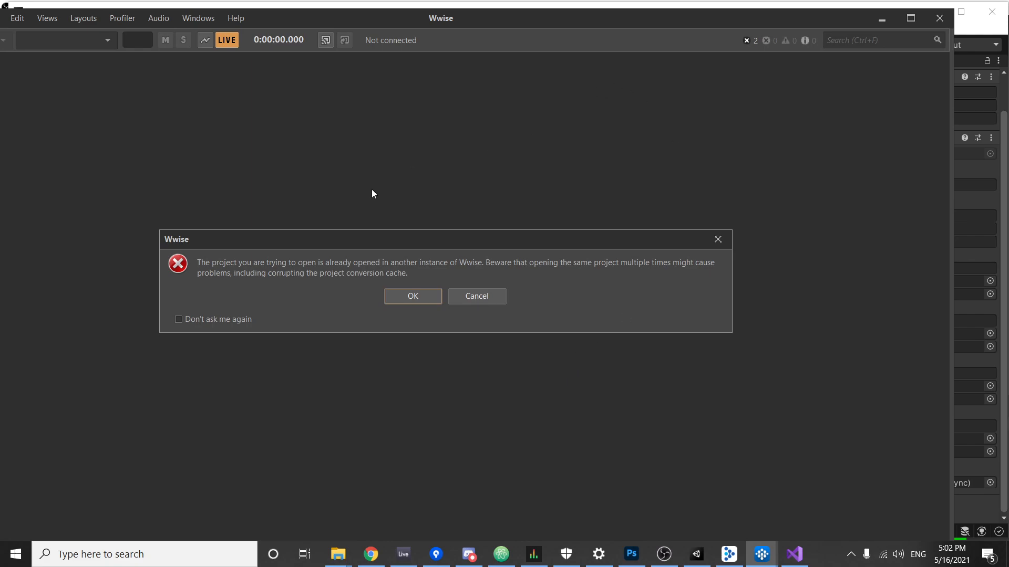
Cancel opening the project a second time and close the extra Wwise instance's Project Launcher.
left_click(716, 240)
left_click(462, 298)
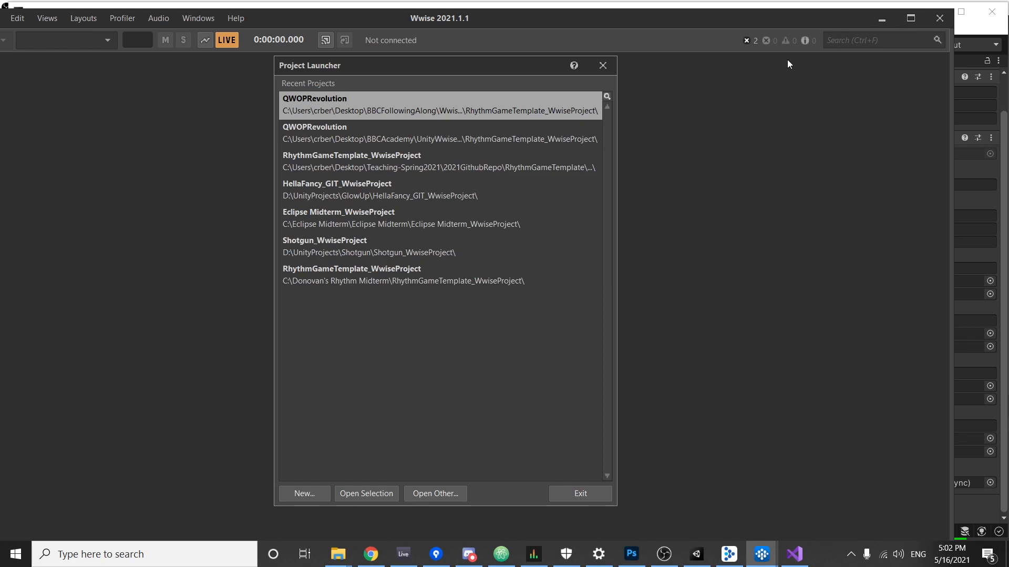
left_click(602, 65)
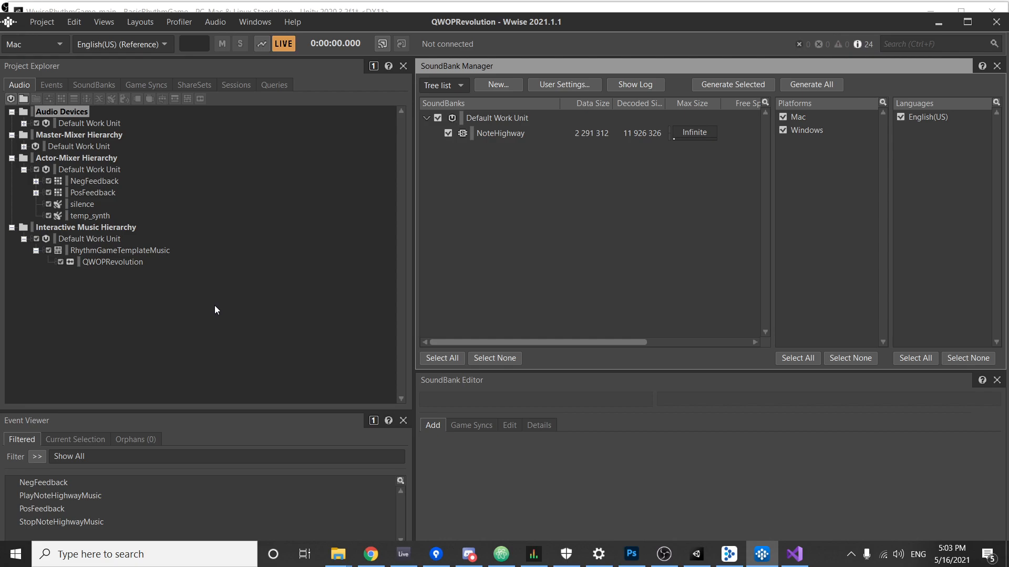
Switch to Chrome, search Google for "fmod" in a new tab and open the FMOD website.
left_click(371, 555)
left_click(413, 52)
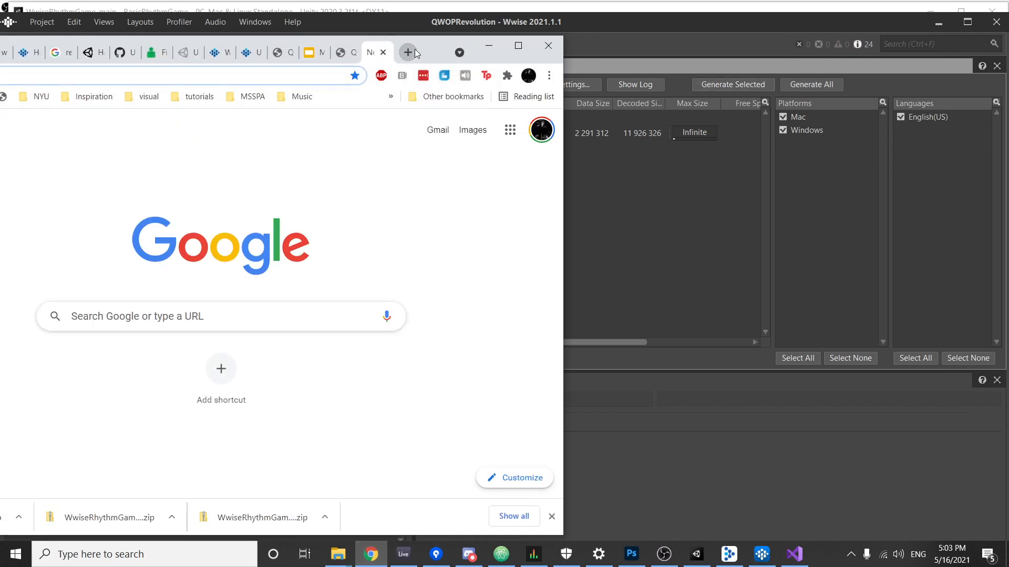
type("fmod")
key("Return")
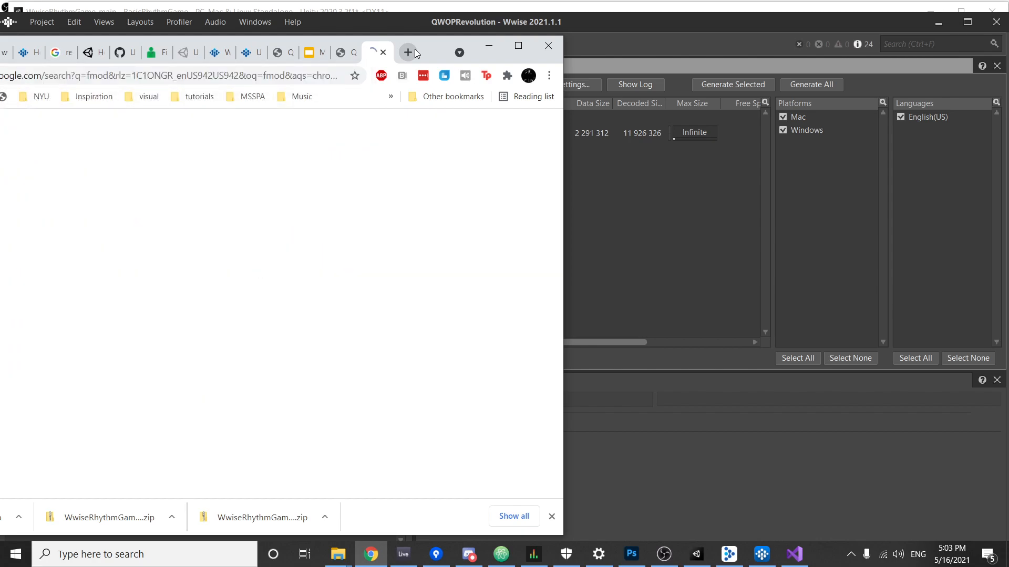
left_click_drag(436, 53, 586, 53)
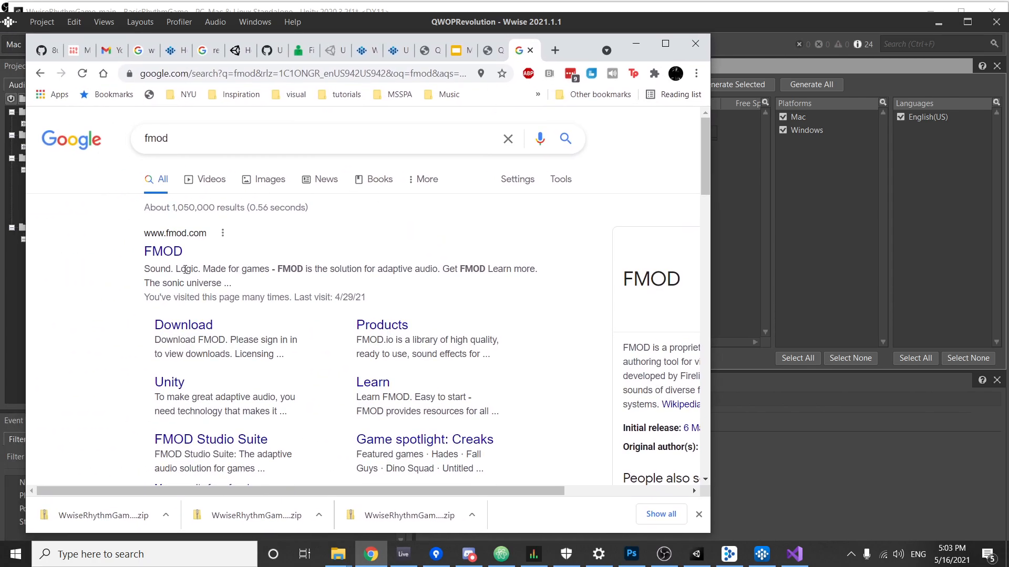
left_click(164, 248)
Look through the FMOD home page and its list of products.
scroll(401, 263, "down", 4)
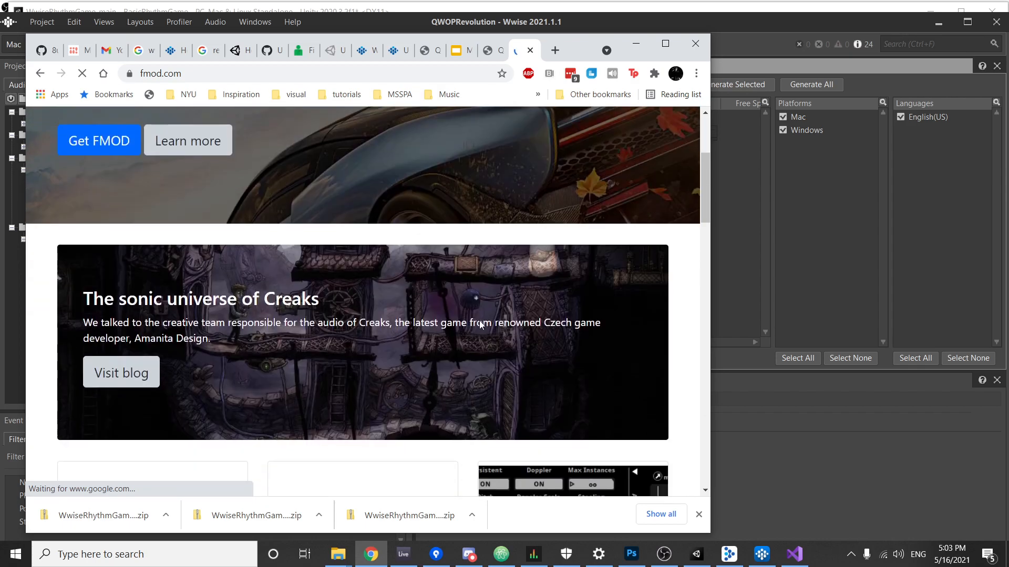
scroll(537, 366, "up", 4)
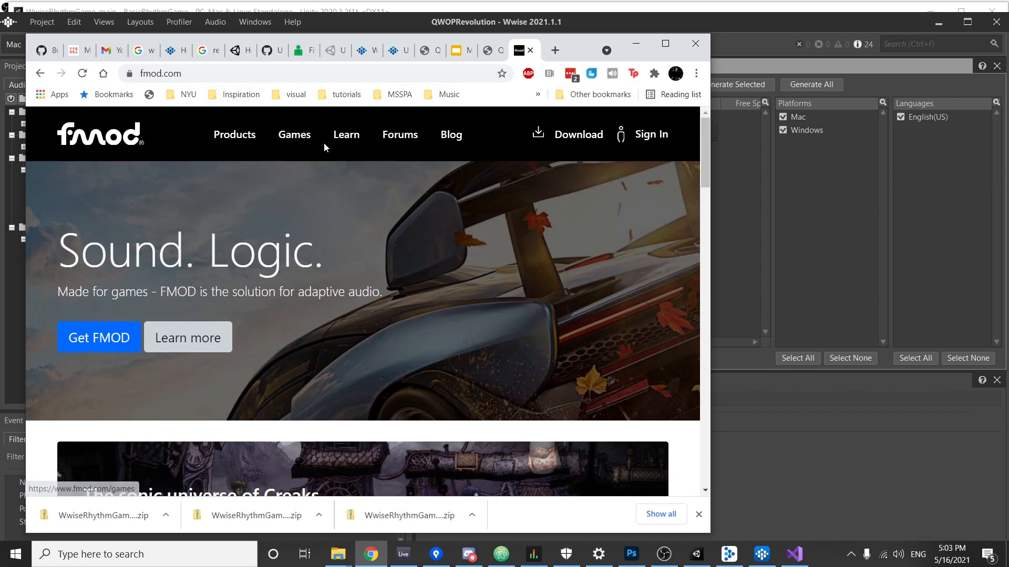
mouse_move(245, 138)
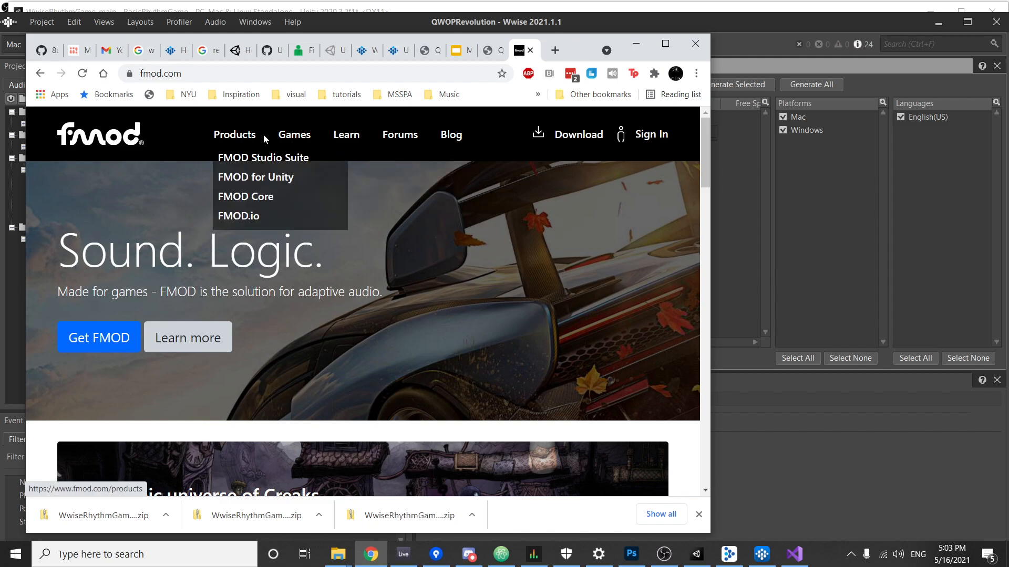
scroll(452, 321, "down", 8)
scroll(453, 320, "up", 5)
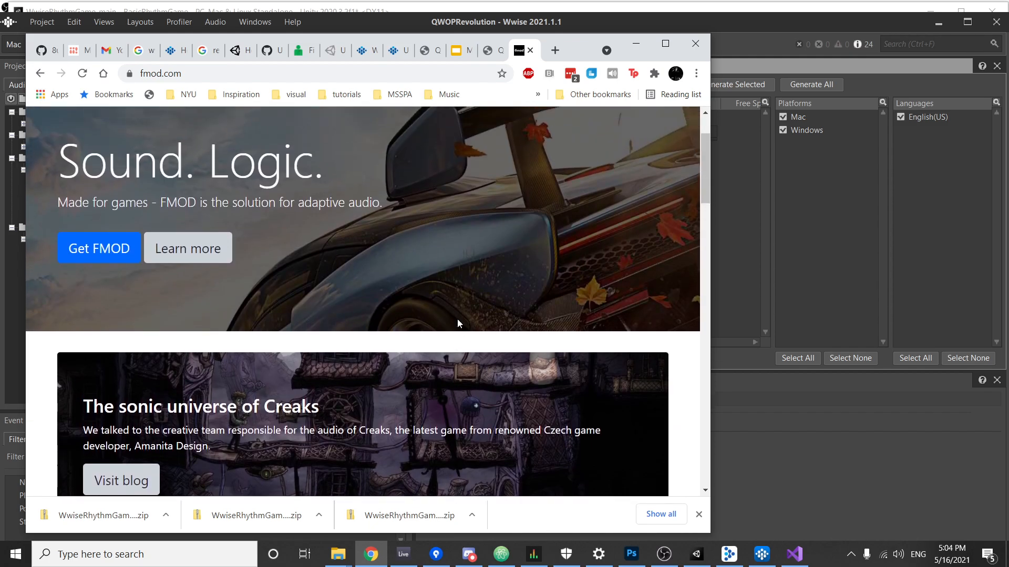
scroll(457, 319, "up", 2)
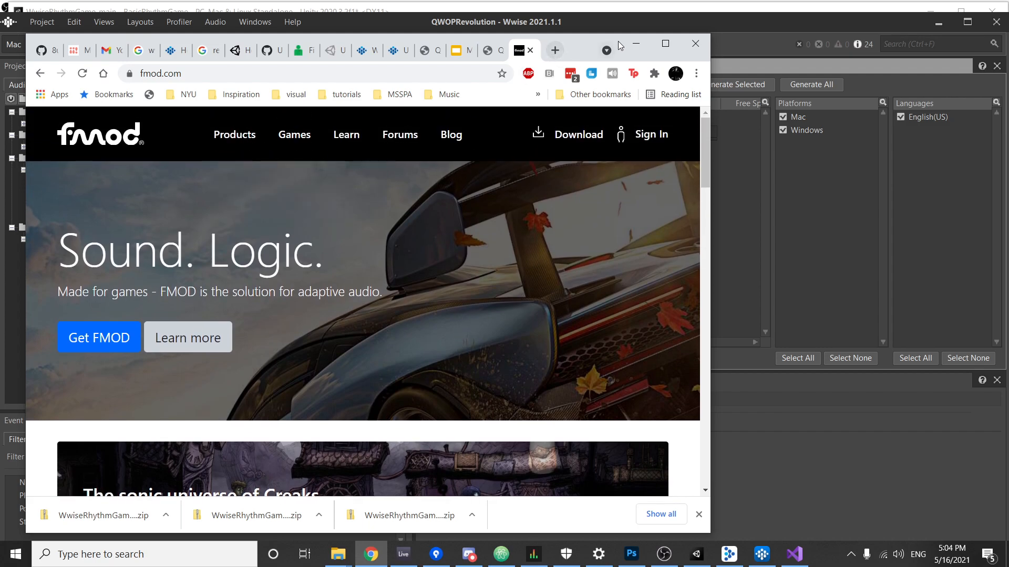
Return to Wwise and view the QWOPRevolution project's Game Syncs and Audio hierarchies.
left_click(635, 43)
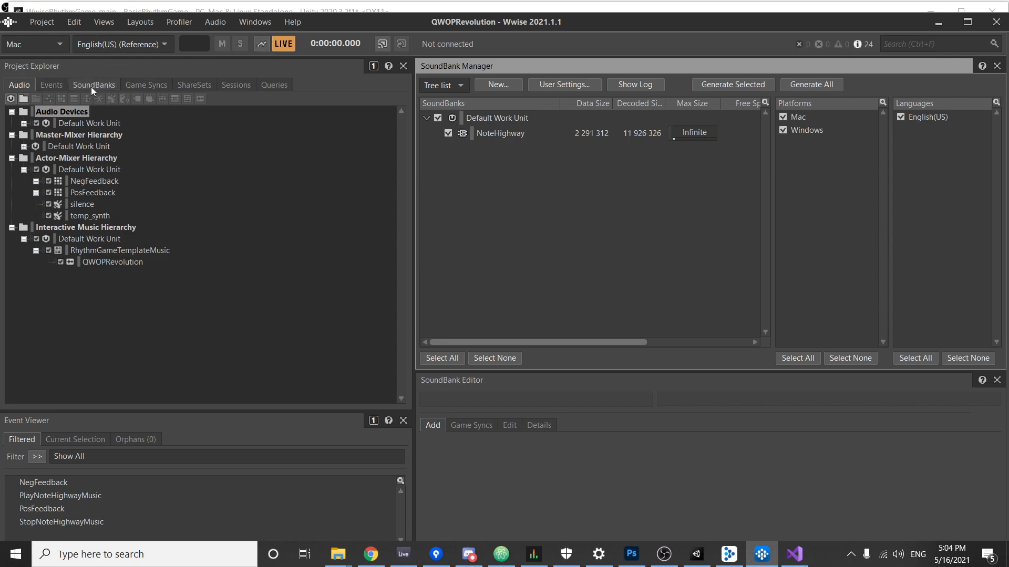
left_click(140, 86)
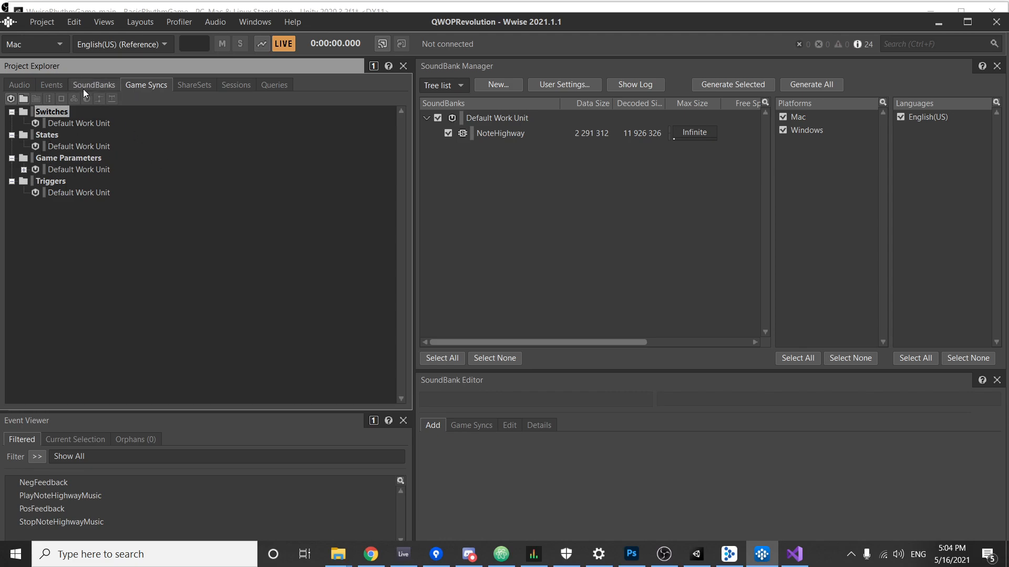
left_click(14, 85)
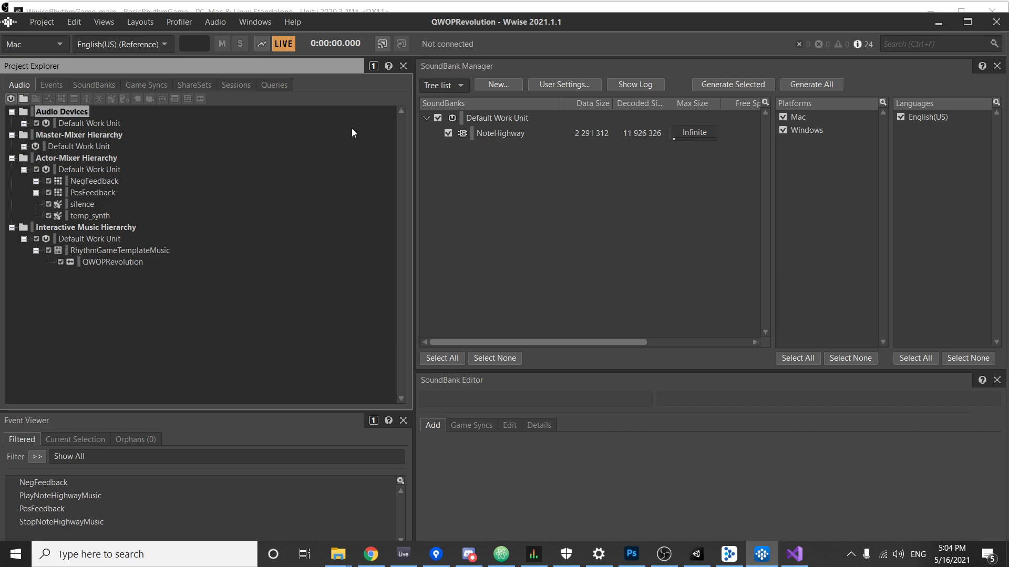
Look through the Wwise project's SoundBanks, Audio and Events hierarchies, checking briefly against the Unity project.
left_click(108, 87)
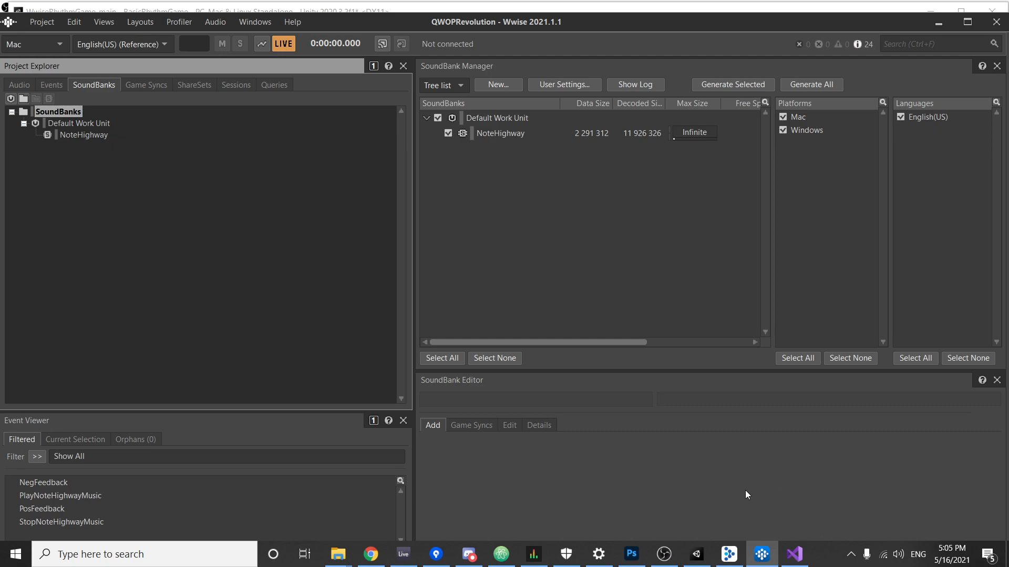
left_click(703, 562)
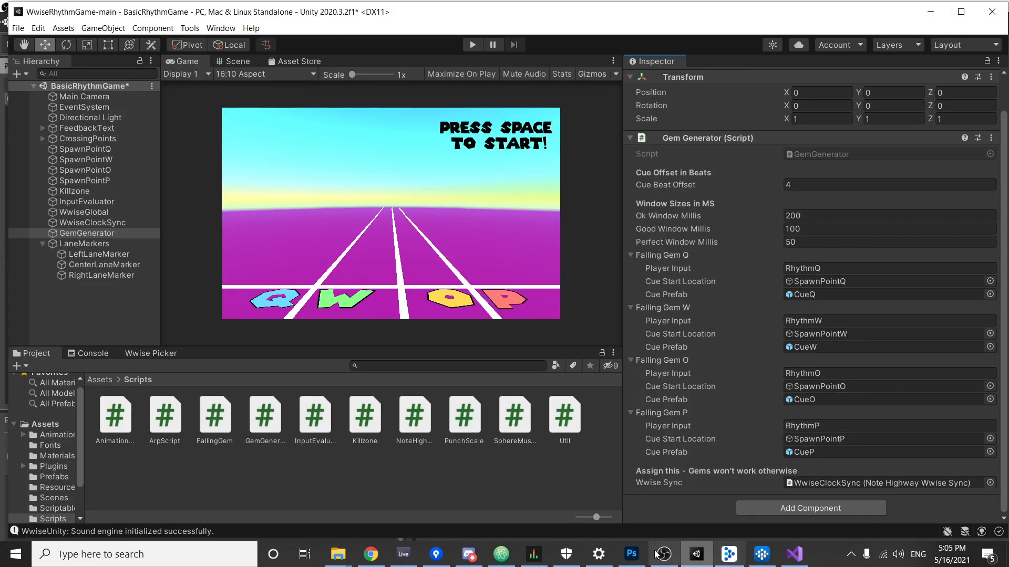
left_click(760, 557)
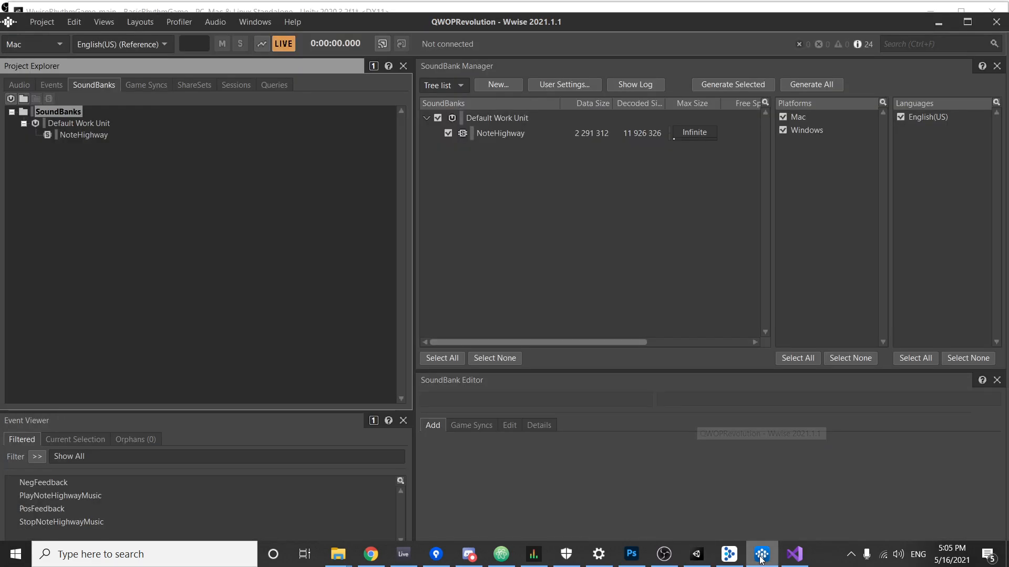
left_click(21, 84)
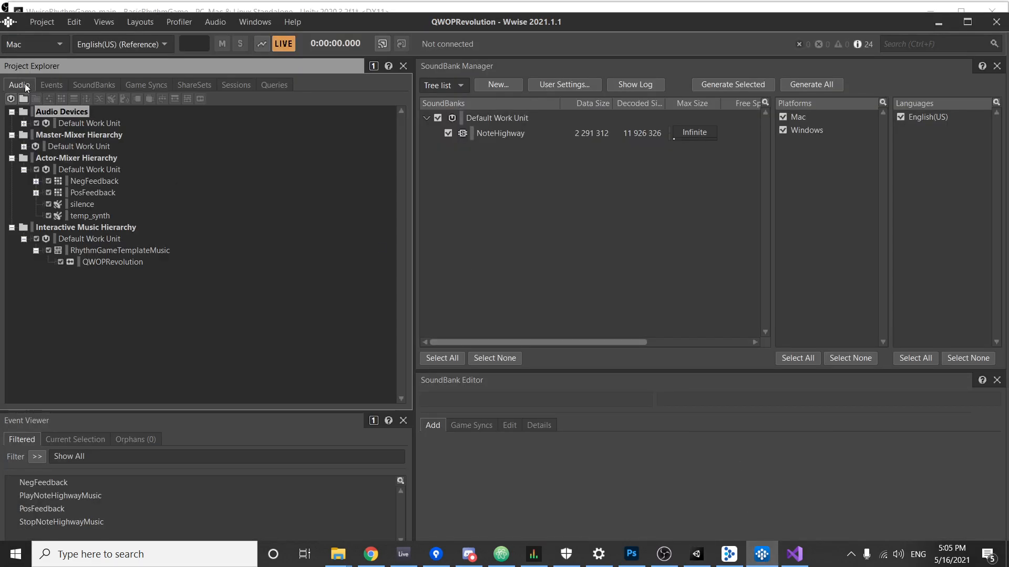
left_click(51, 85)
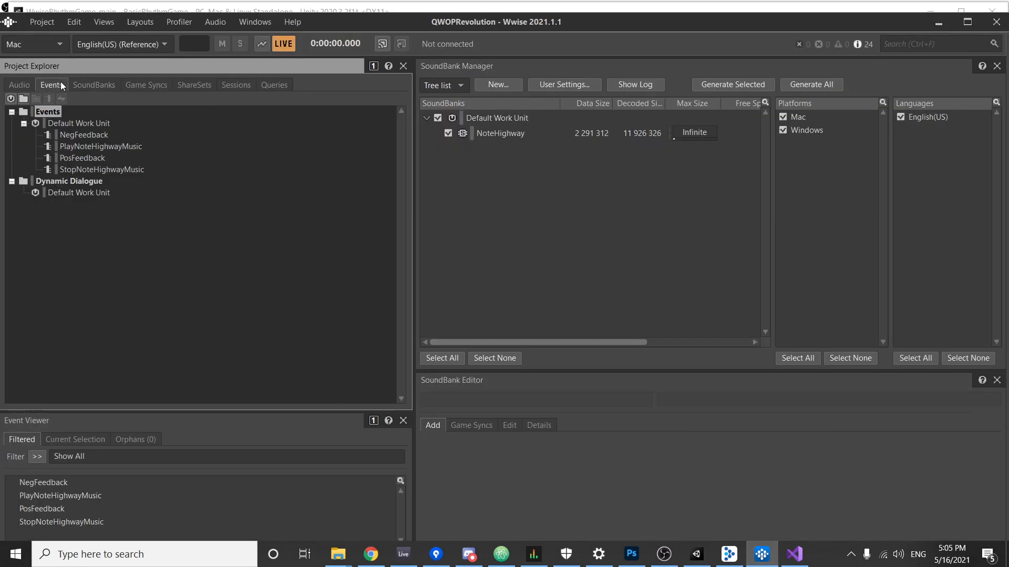
left_click(82, 84)
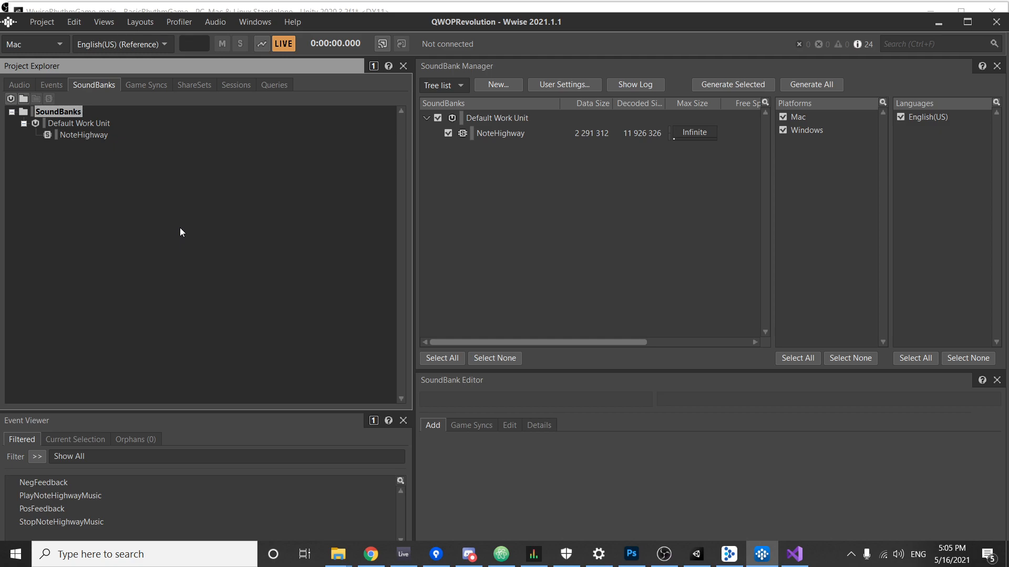
left_click(16, 87)
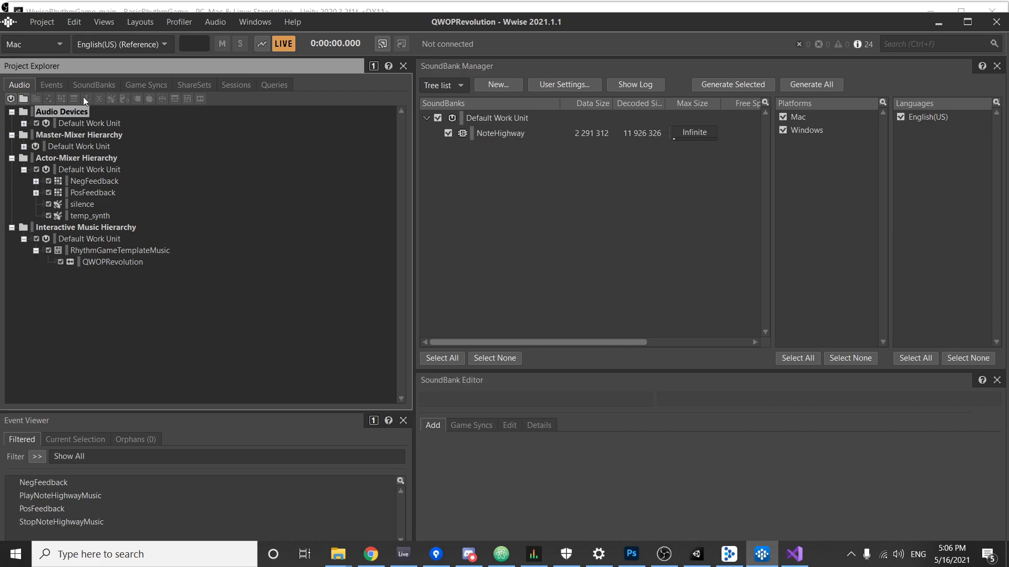
Review the feedback and music events in the Wwise Events hierarchy and select PlayNoteHighwayMusic.
left_click(49, 87)
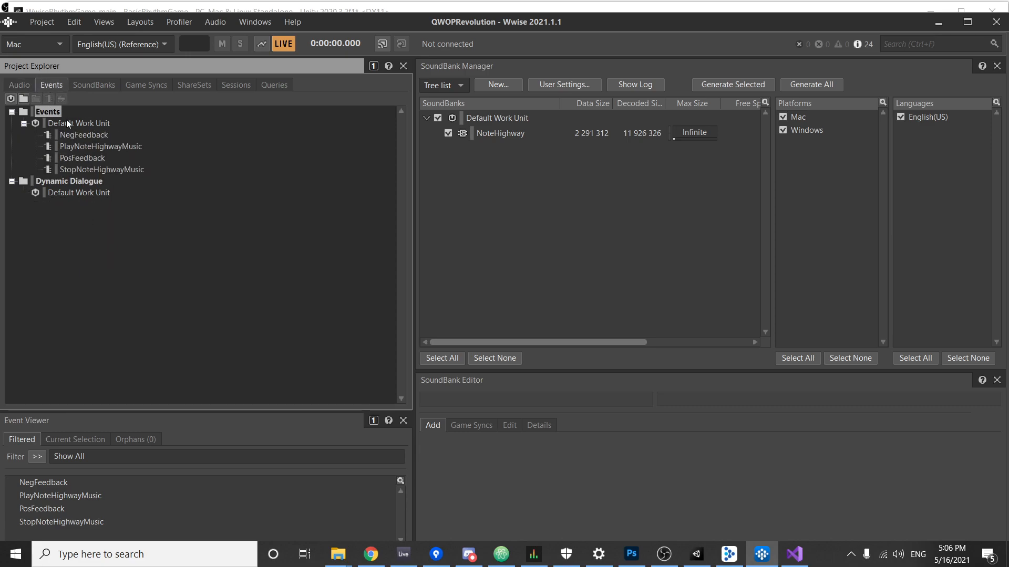
left_click(69, 134)
left_click(72, 146)
left_click(74, 156)
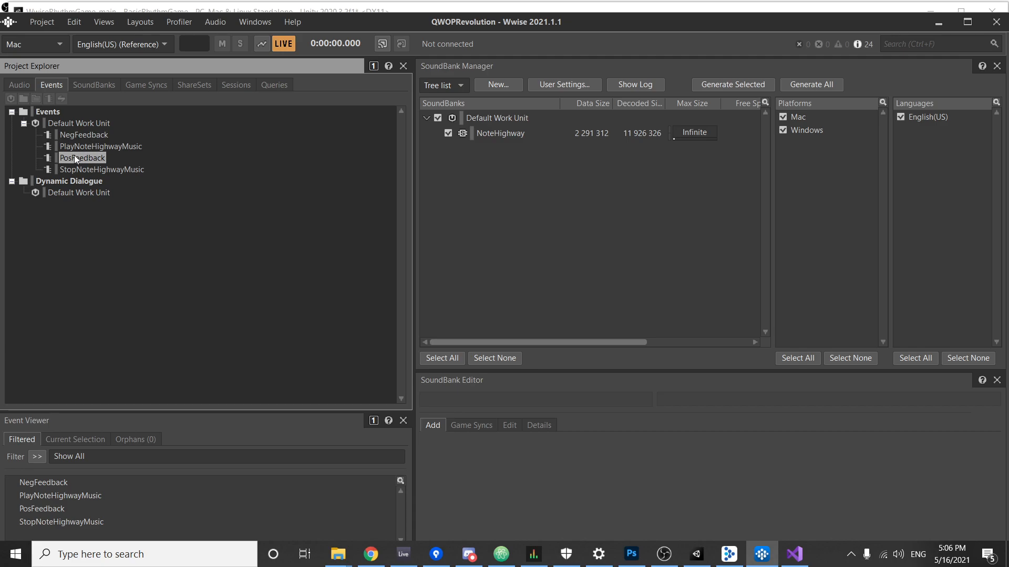
left_click(79, 149)
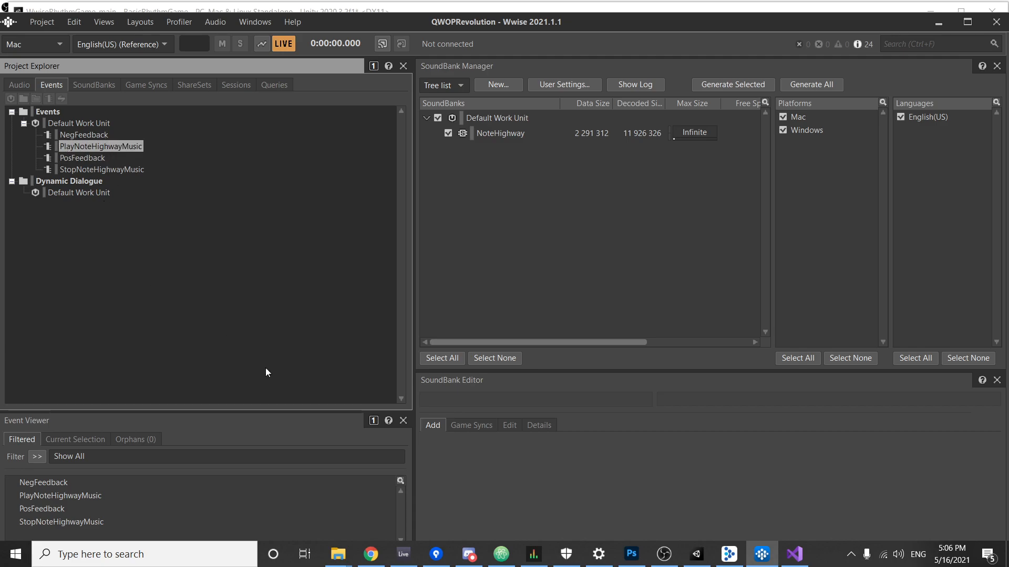
Switch to Unity and inspect WwiseClockSync's Note Highway Wwise Sync, AkBank and AkGameObj components.
left_click(697, 555)
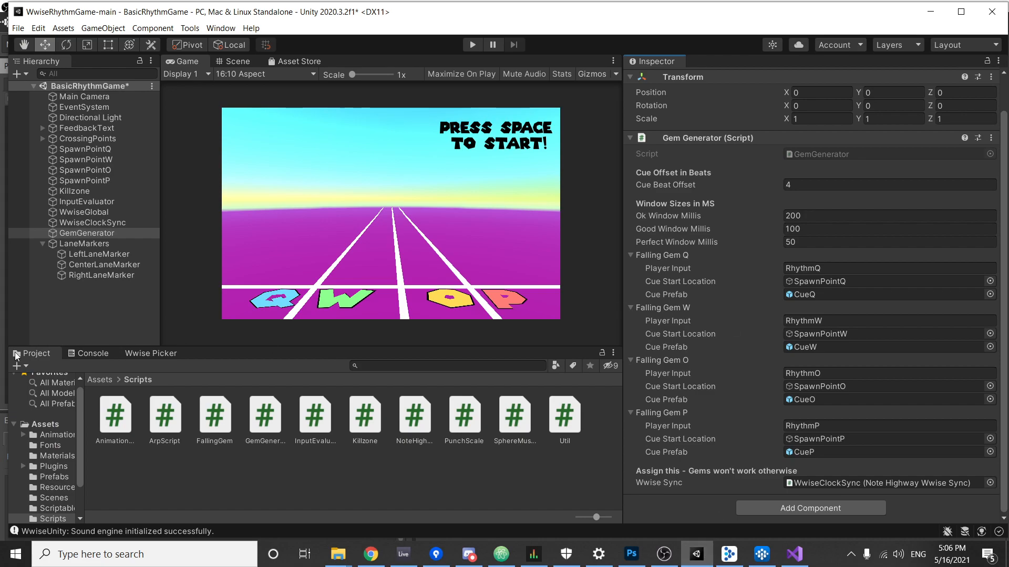
left_click(77, 221)
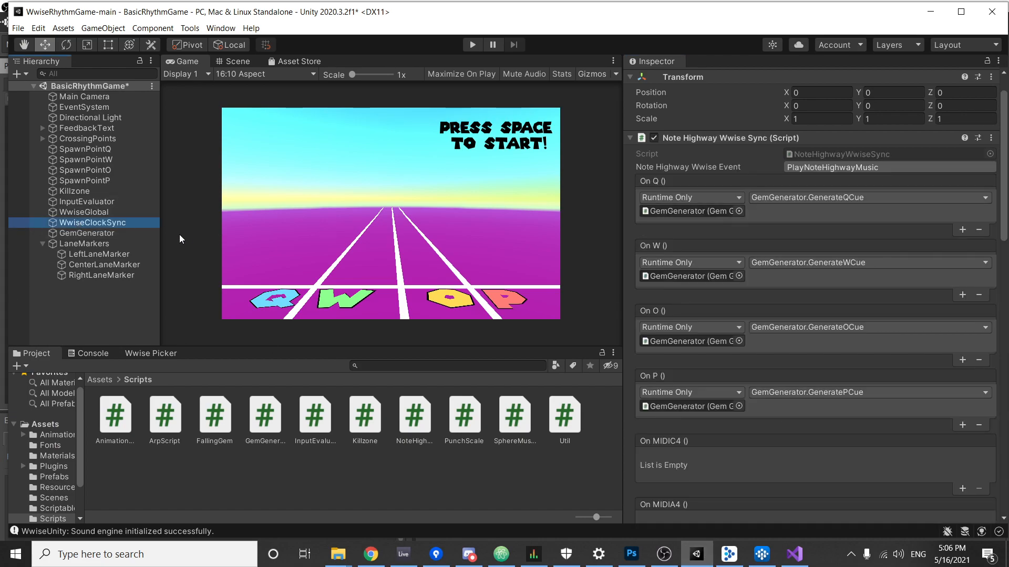
scroll(884, 327, "down", 15)
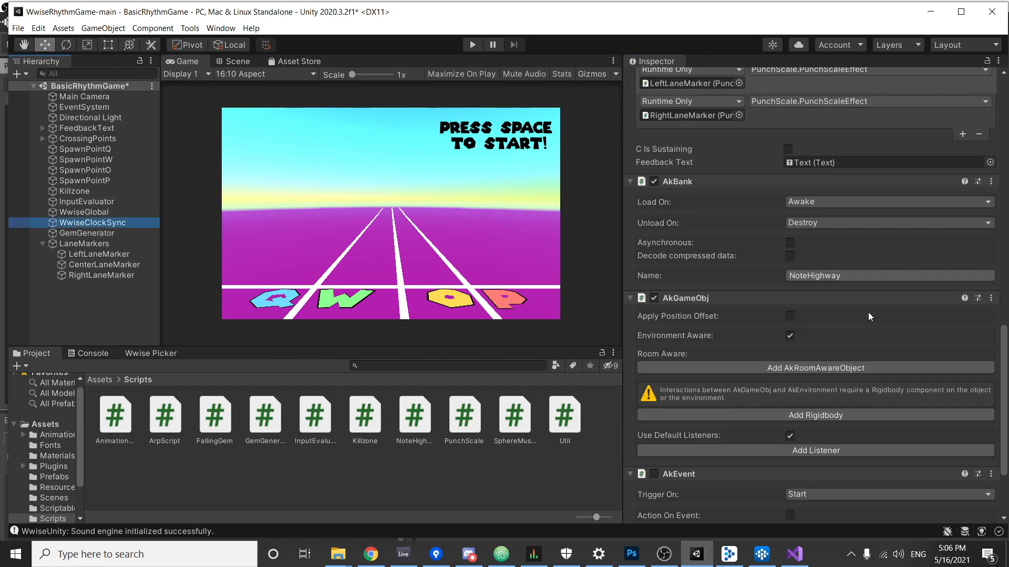
scroll(865, 329, "up", 5)
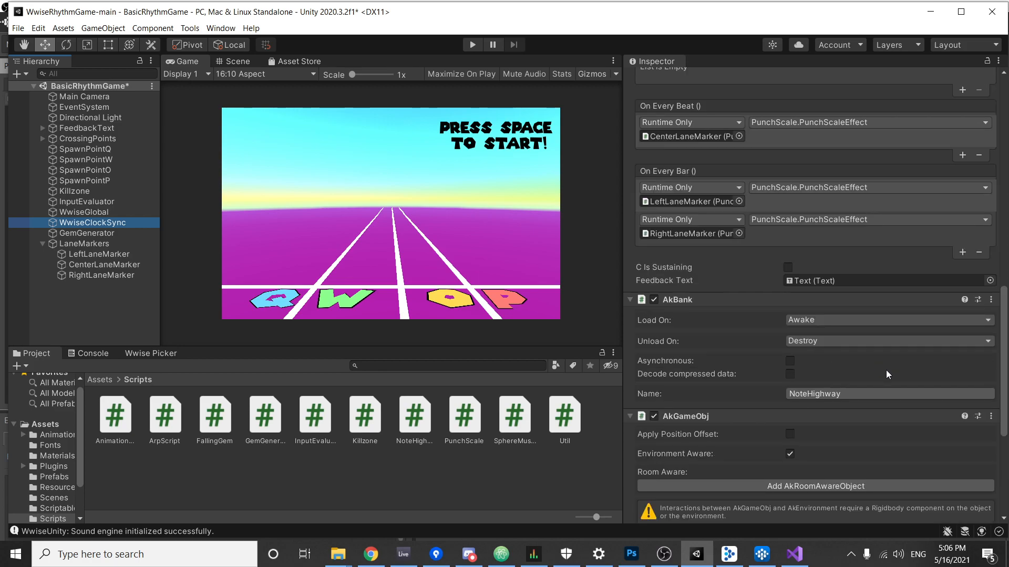
scroll(886, 370, "up", 10)
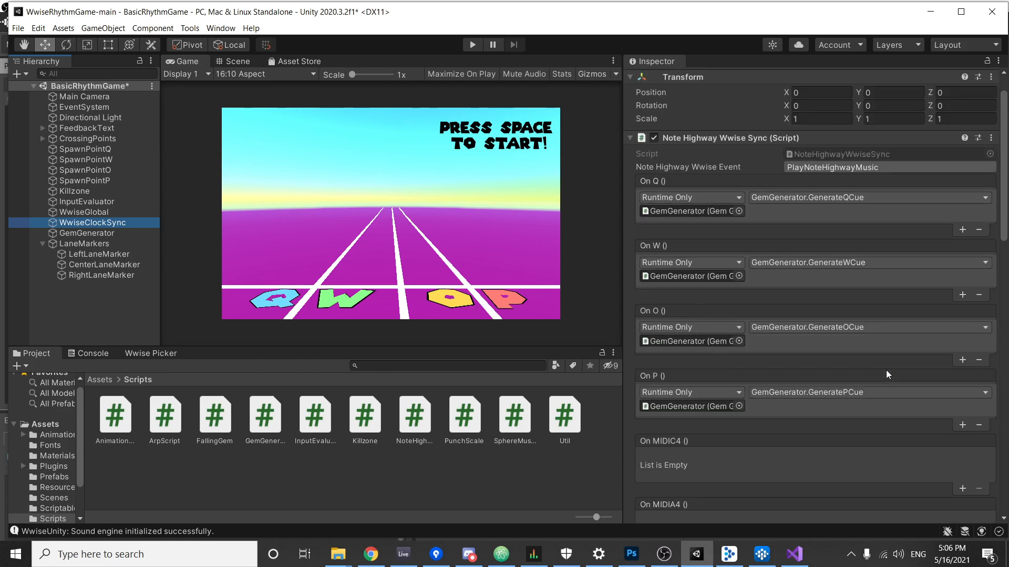
scroll(886, 370, "up", 2)
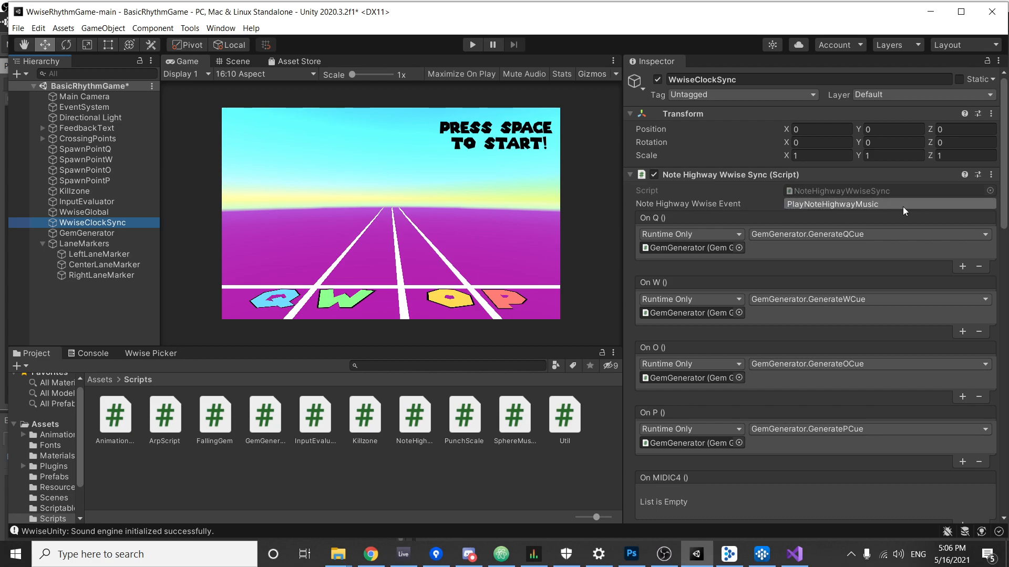
Compare the PlayNoteHighwayMusic event in Wwise with the Note Highway Wwise Event assigned on Unity's WwiseClockSync object.
left_click(761, 558)
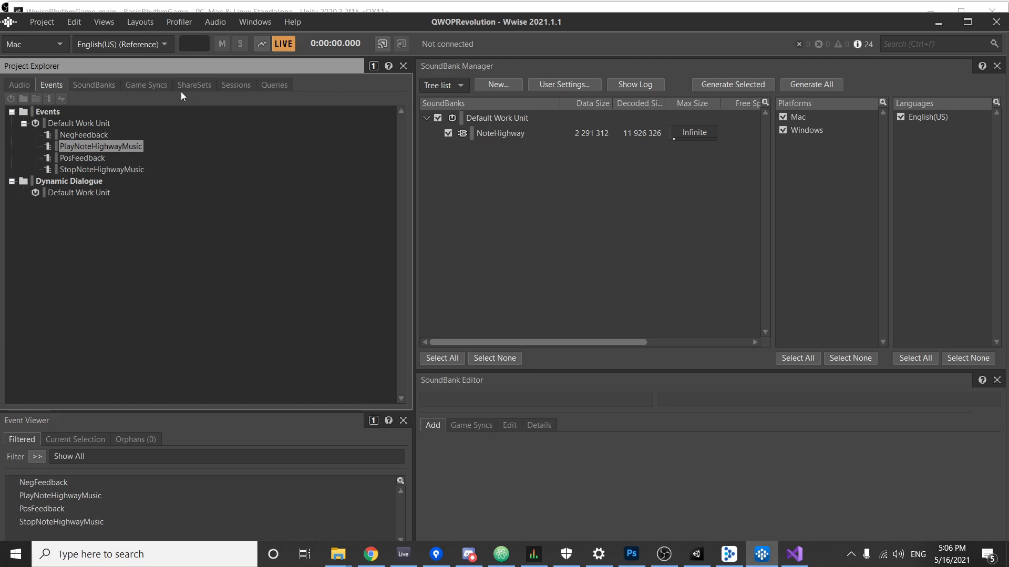
left_click(696, 554)
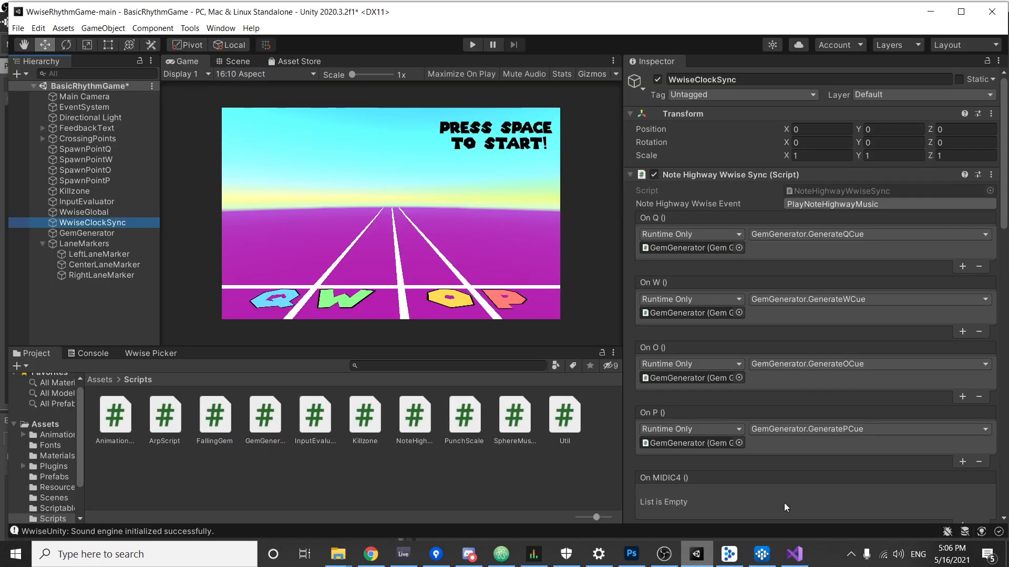
left_click(760, 556)
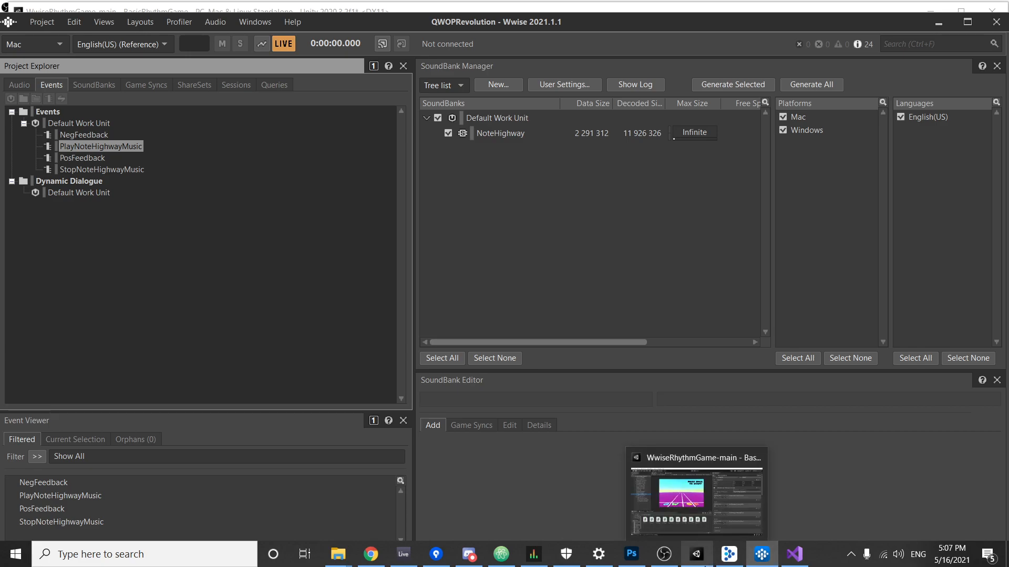
left_click(696, 556)
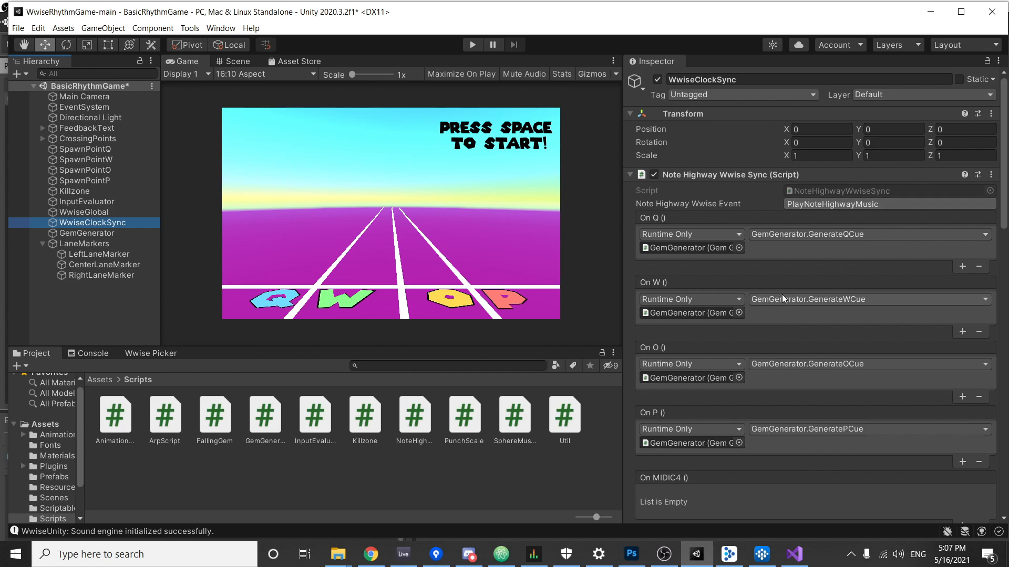
scroll(777, 306, "down", 3)
scroll(778, 307, "up", 3)
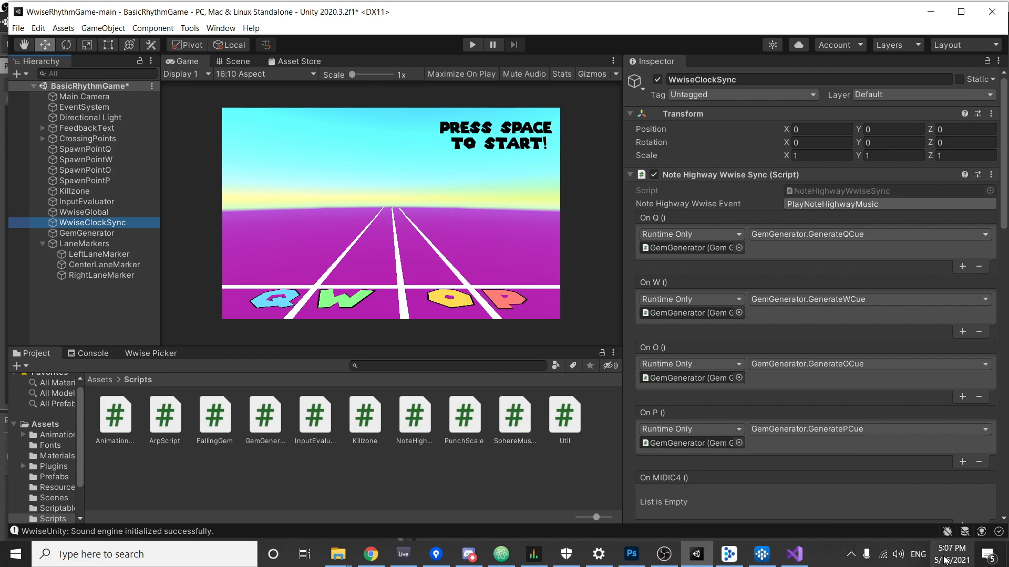
Return to Wwise, select RhythmGameTemplateMusic in the Interactive Music Hierarchy and switch to the Interactive Music layout.
mouse_move(763, 560)
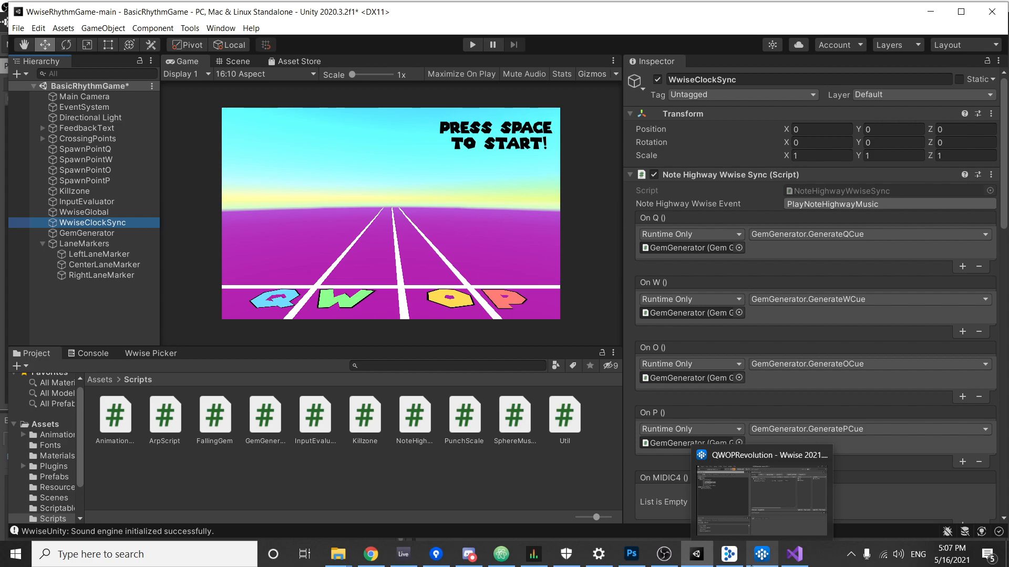
left_click(760, 561)
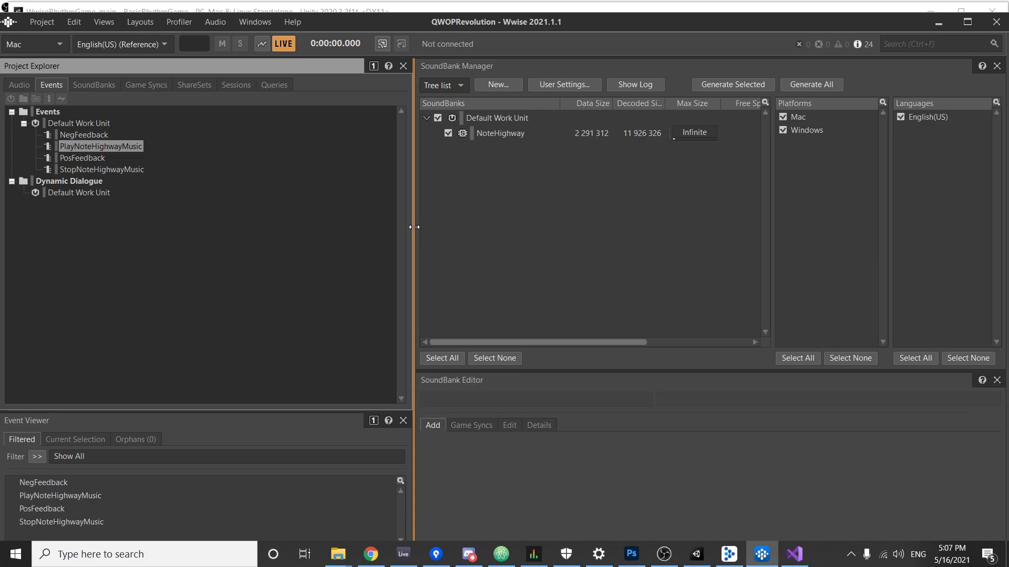
left_click(20, 84)
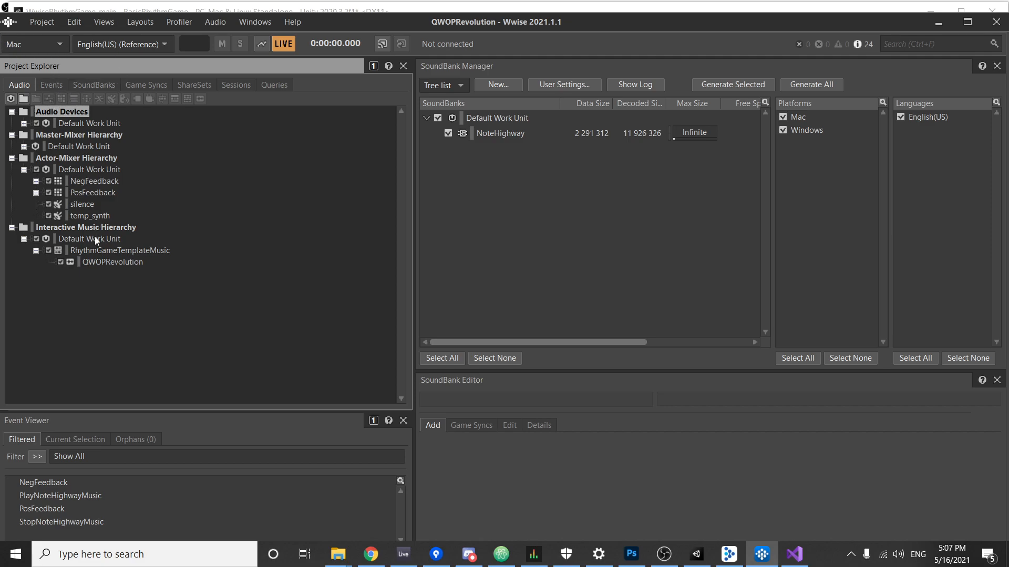
left_click(58, 83)
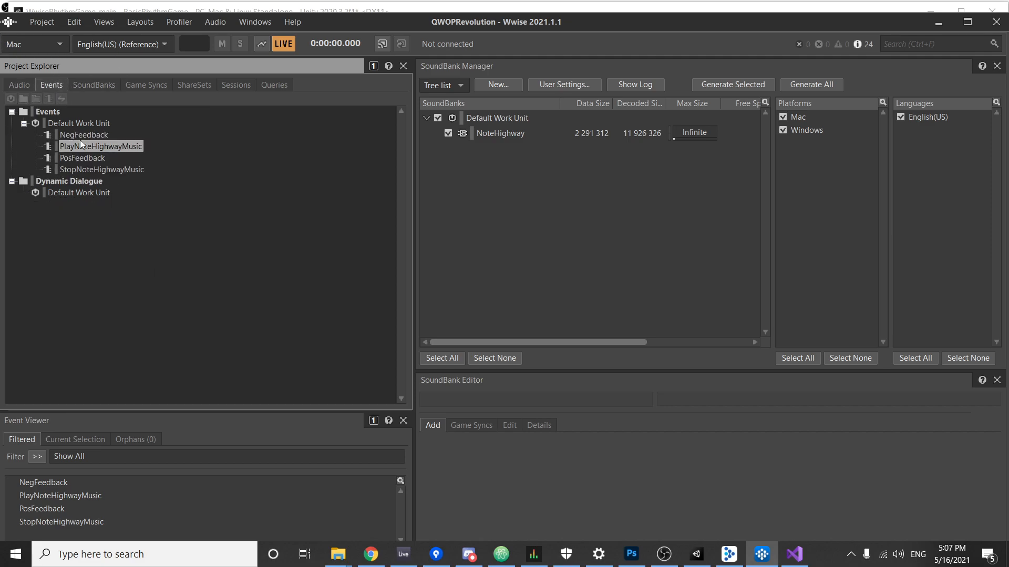
left_click(27, 88)
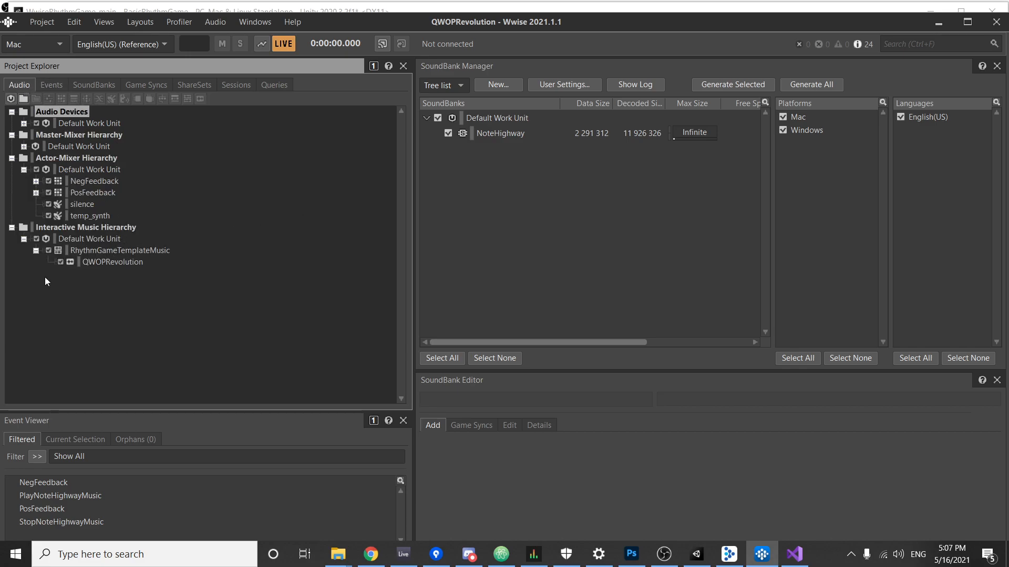
left_click(119, 250)
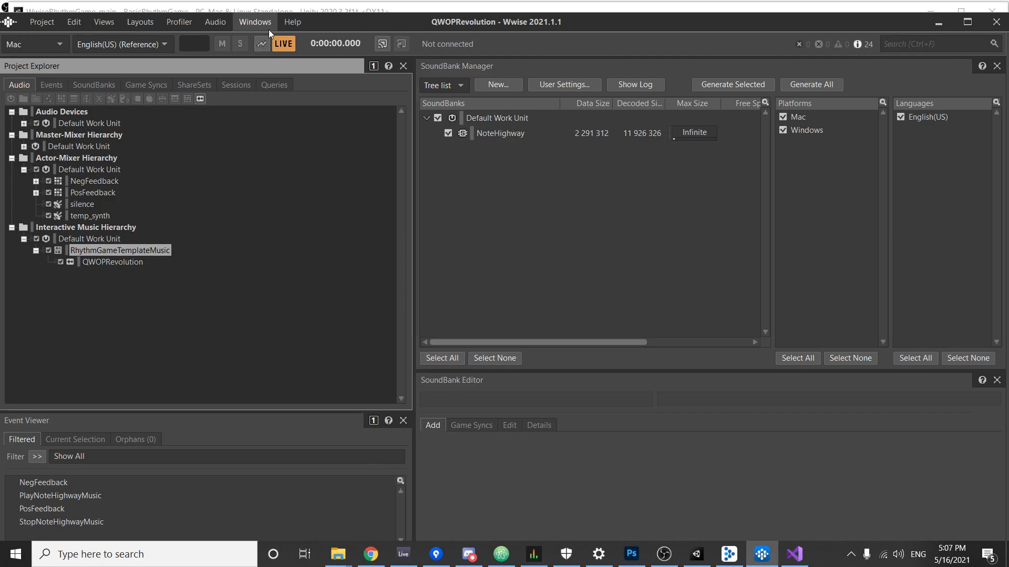
left_click(152, 26)
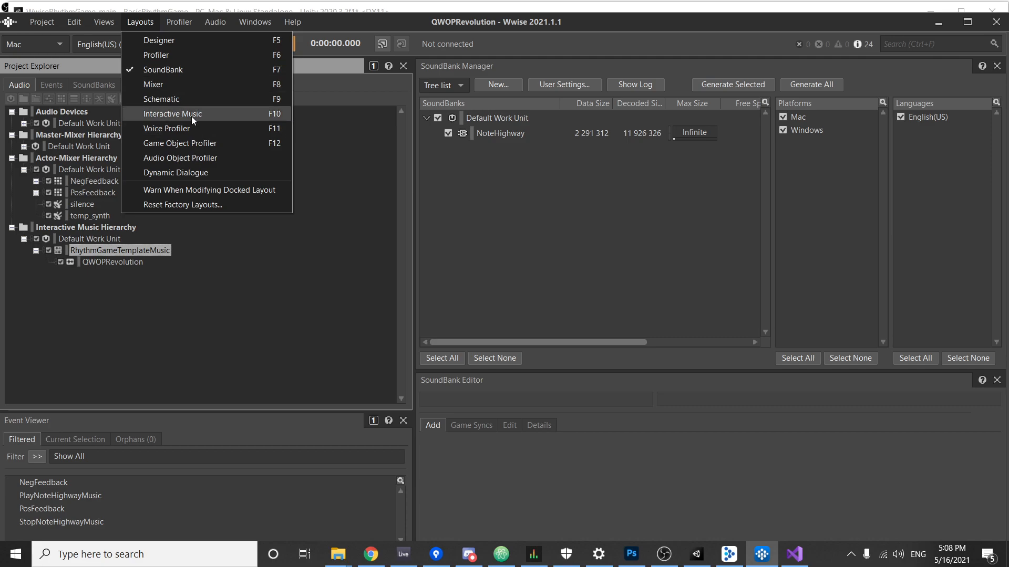
left_click(209, 113)
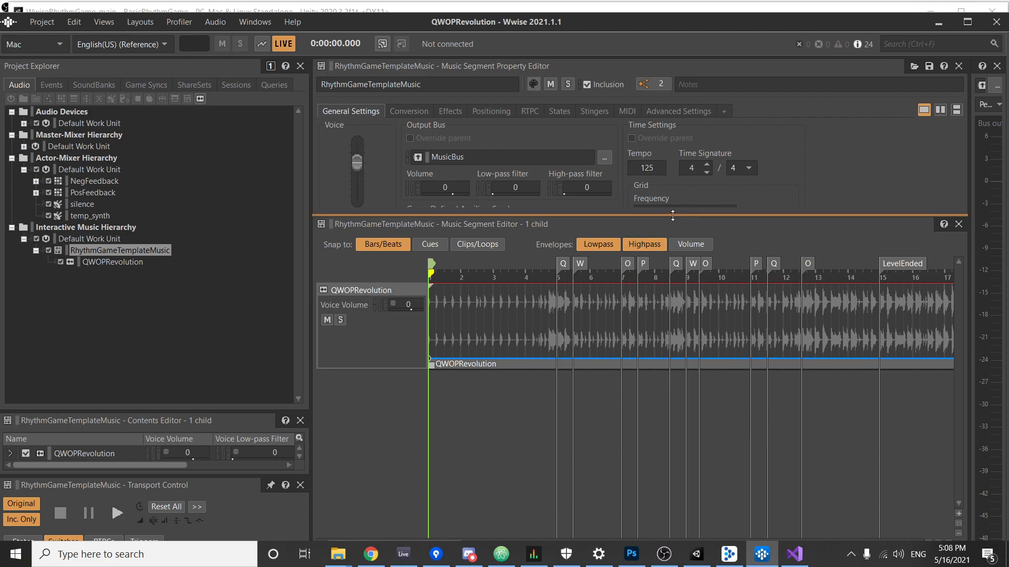
Enlarge the Music Segment Property Editor, then play the RhythmGameTemplateMusic segment past its first Q cue and stop it.
left_click_drag(673, 214, 690, 291)
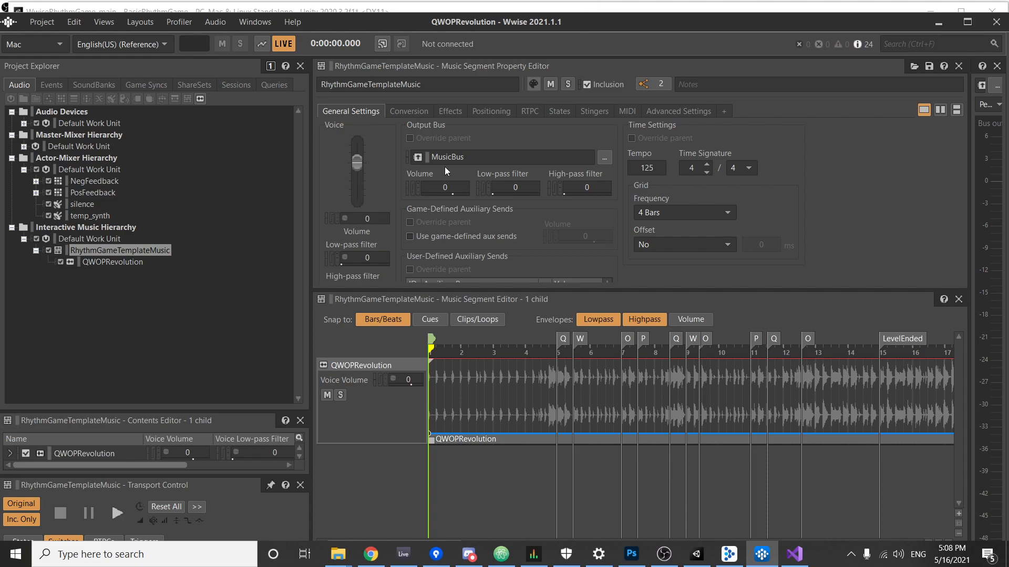
key("space")
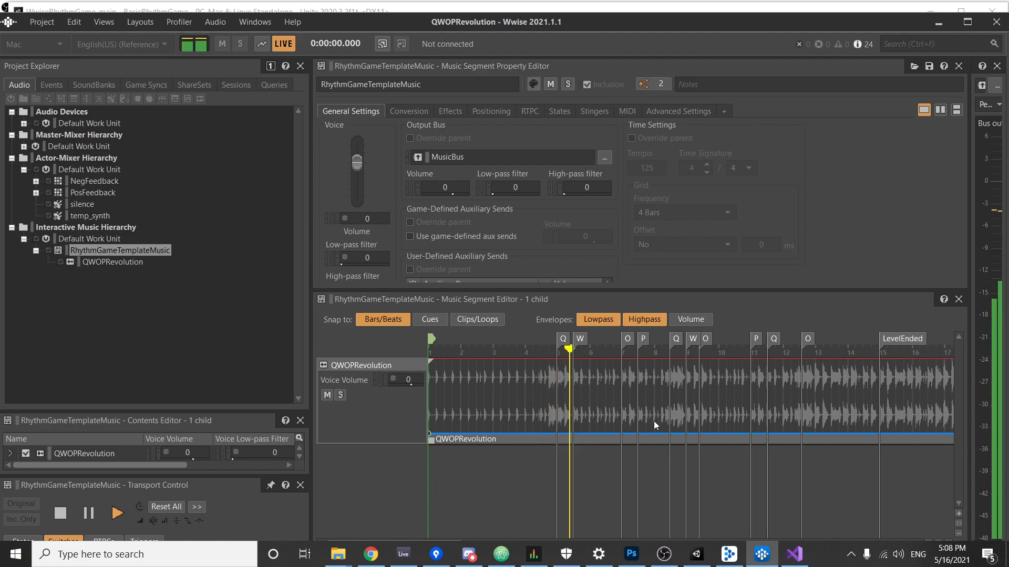
key("space")
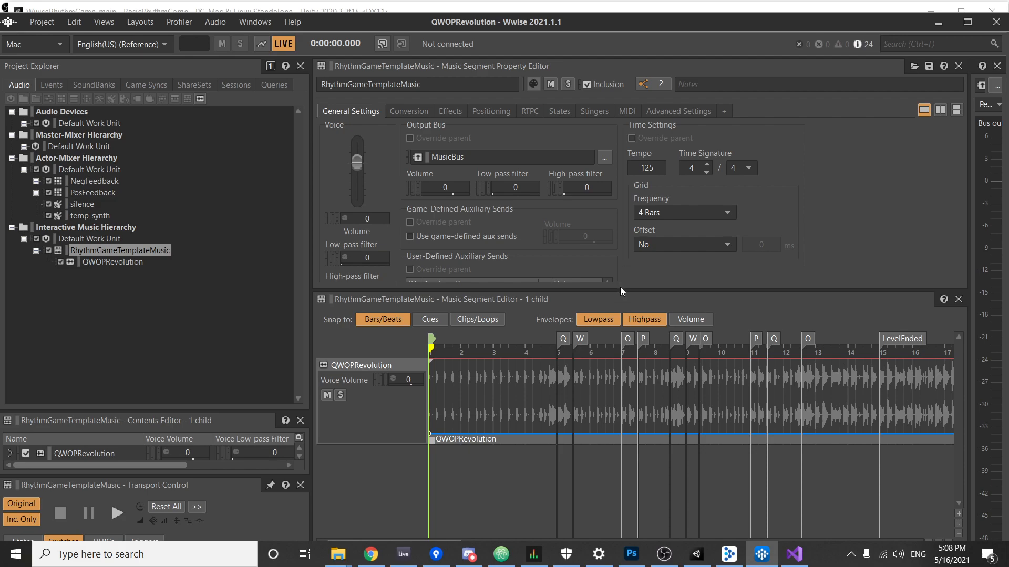
Enlarge the Music Segment Property Editor further and open the segment's Tempo value for editing.
left_click_drag(620, 289, 624, 389)
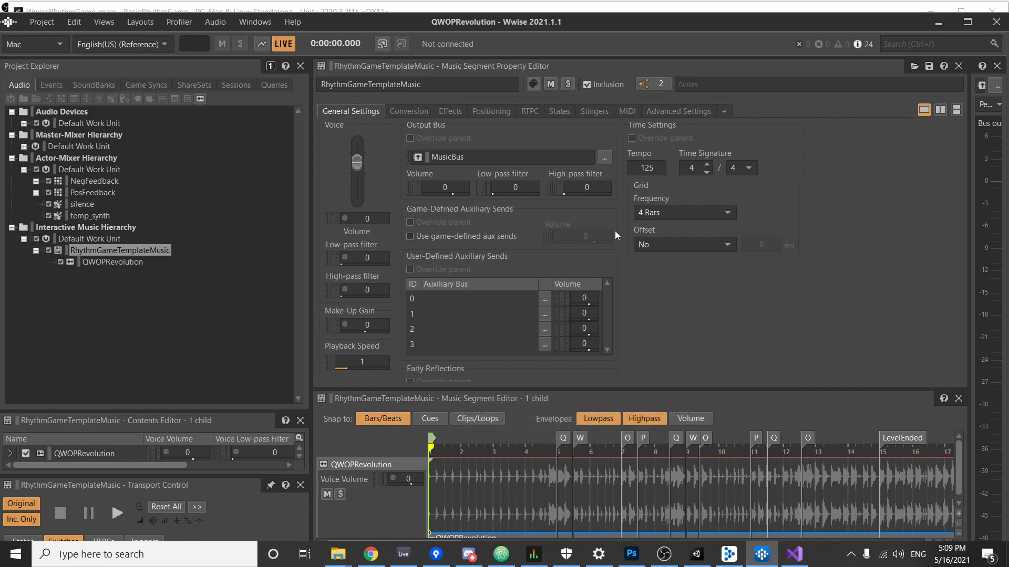
double_click(646, 167)
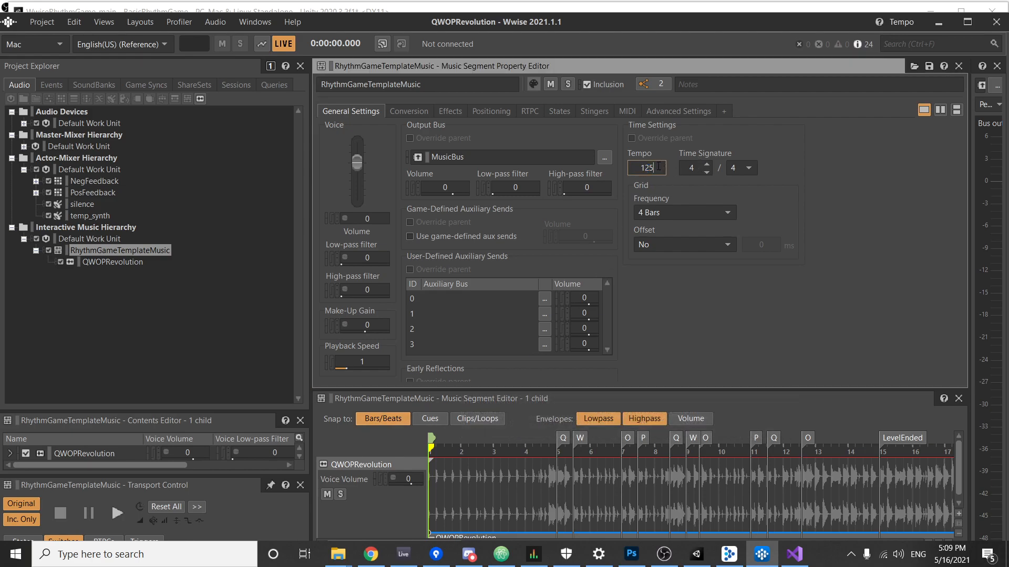
double_click(646, 167)
Switch the time ruler of RhythmGameTemplateMusic's Music Segment Editor to Seconds.
right_click(463, 445)
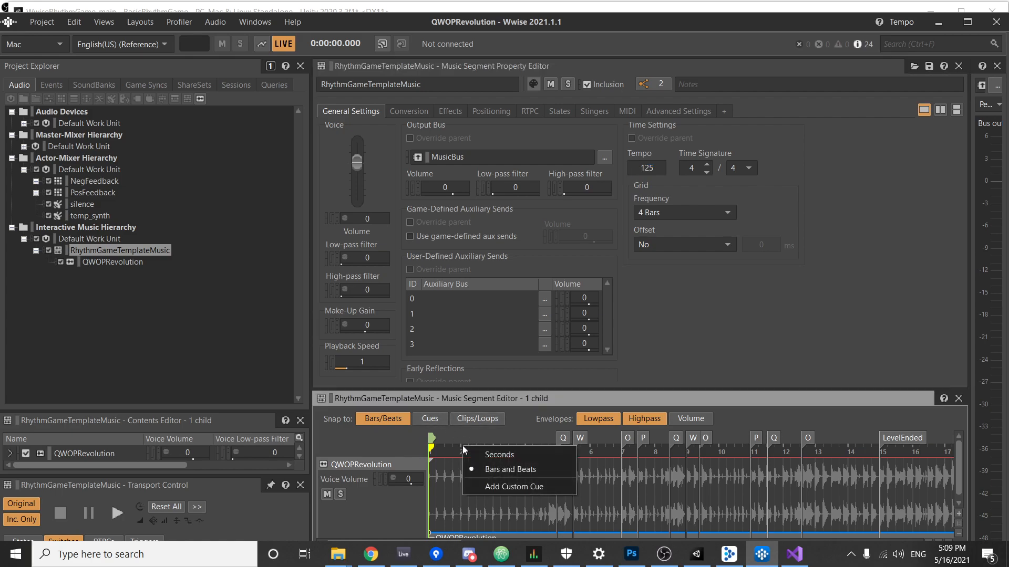
left_click(515, 432)
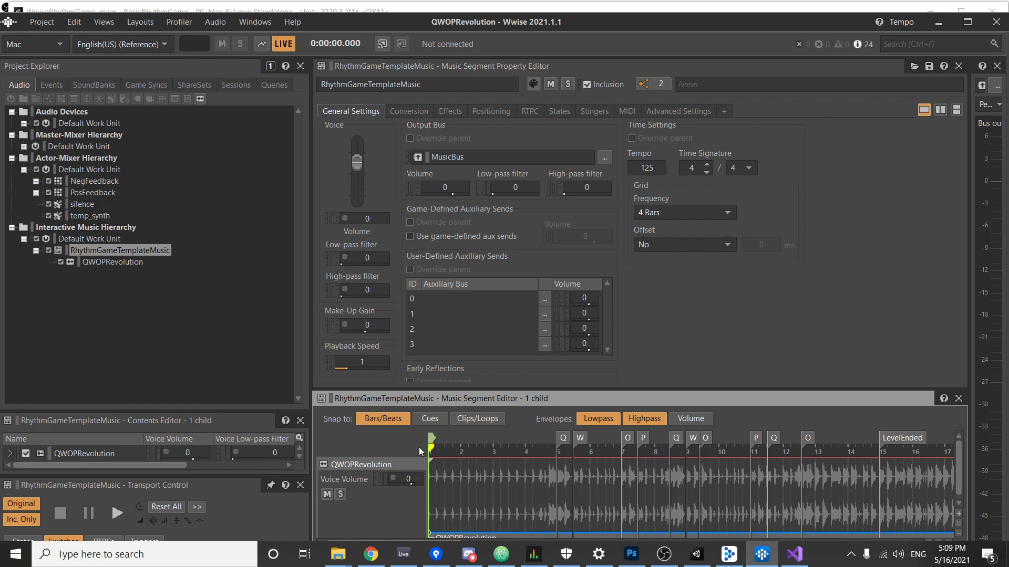
right_click(448, 446)
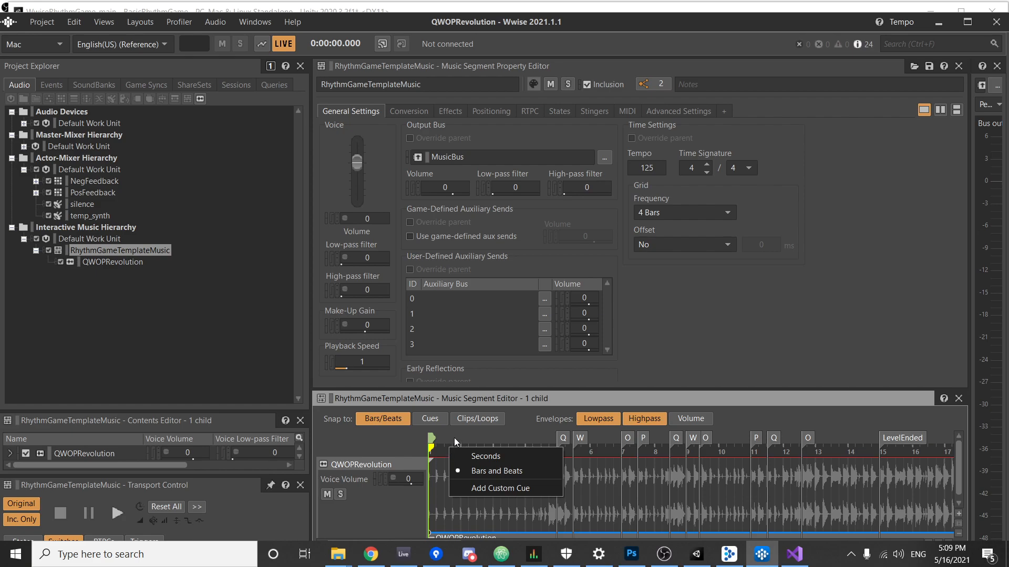
right_click(454, 437)
right_click(443, 449)
left_click(443, 453)
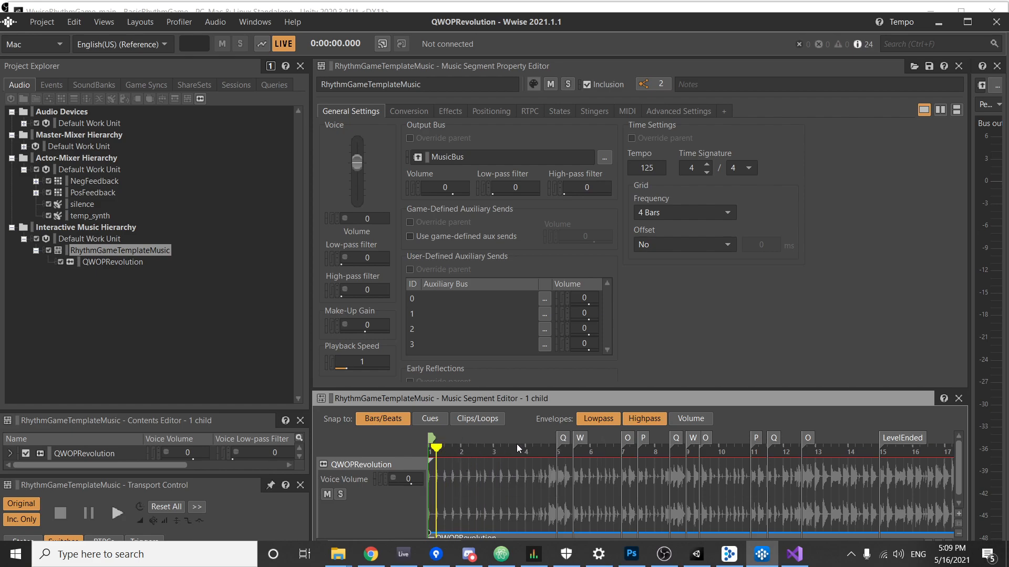
right_click(452, 446)
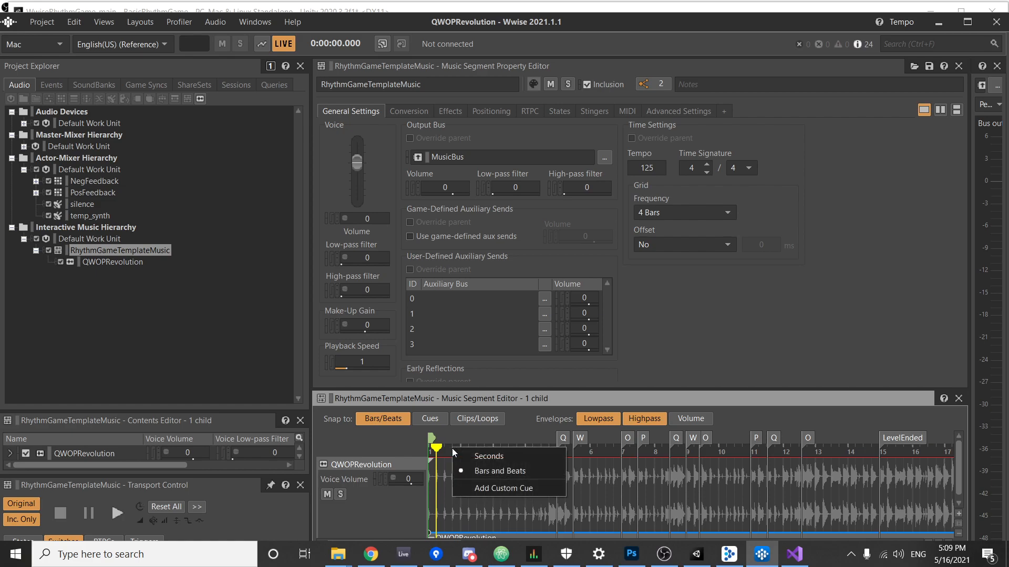
left_click(496, 455)
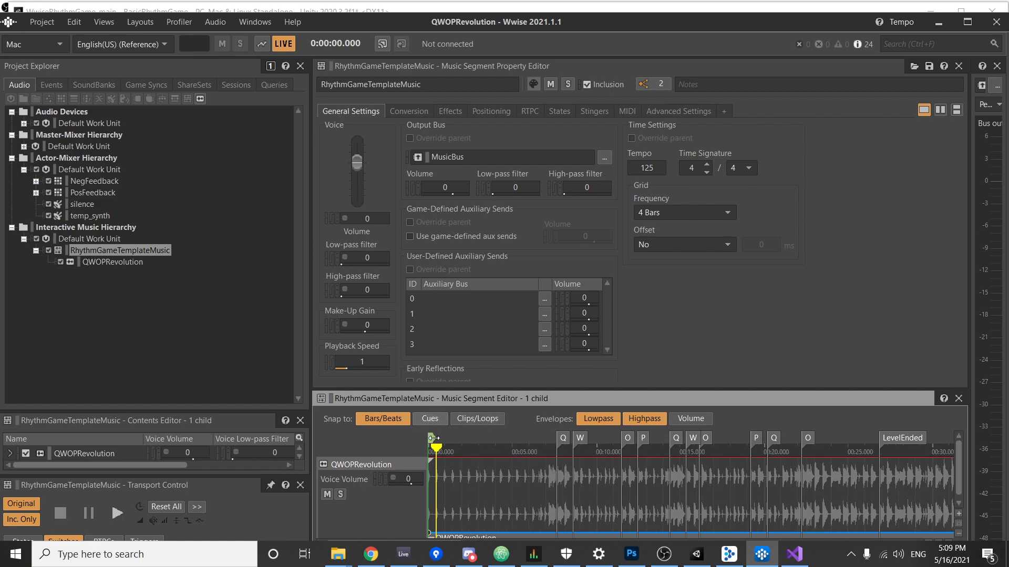
Set the segment's time ruler back to Bars and Beats and return the play cursor to the start.
right_click(464, 449)
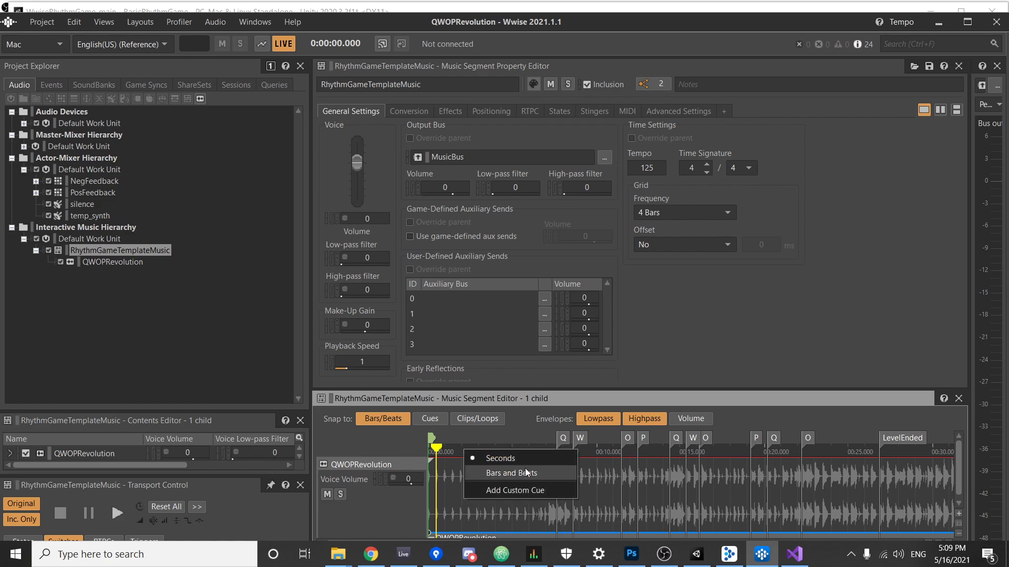
left_click(528, 472)
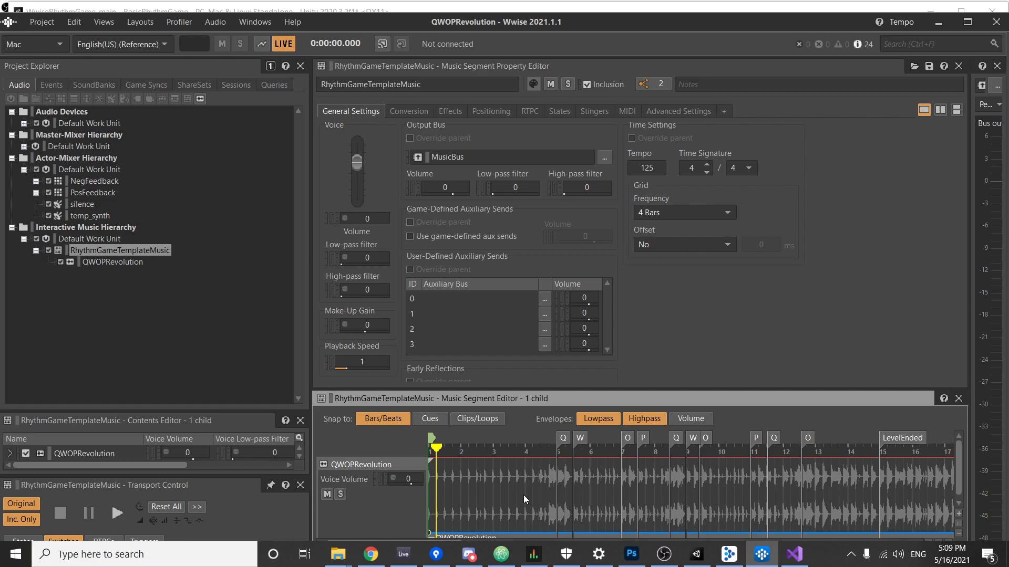
mouse_move(436, 449)
left_mouse_down()
mouse_move(491, 449)
mouse_move(430, 449)
left_mouse_up()
Set the RhythmGameTemplateMusic segment's Tempo to 180.
left_click(640, 168)
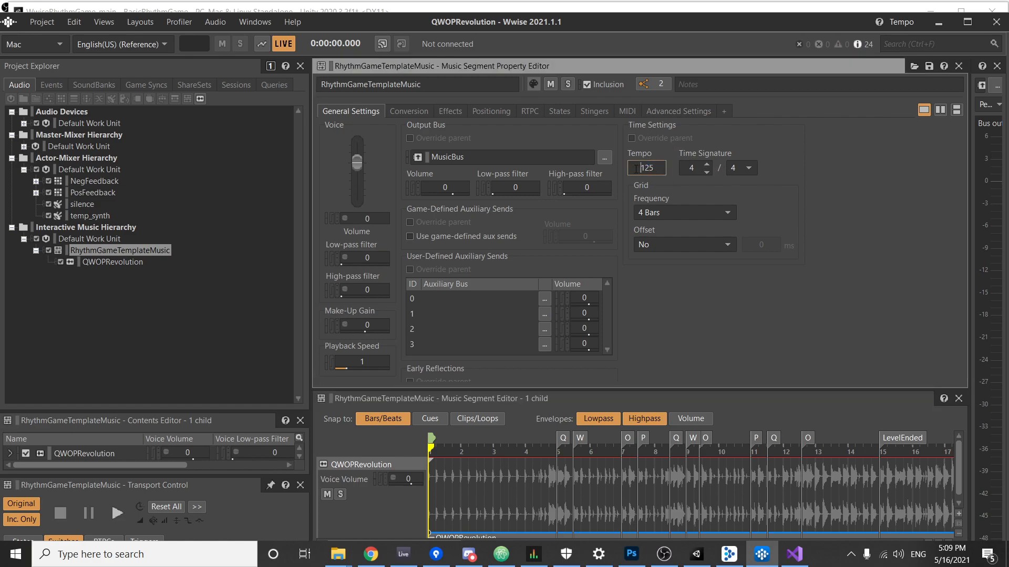
left_click_drag(658, 169, 624, 160)
type("180")
left_click(694, 211)
left_click(793, 188)
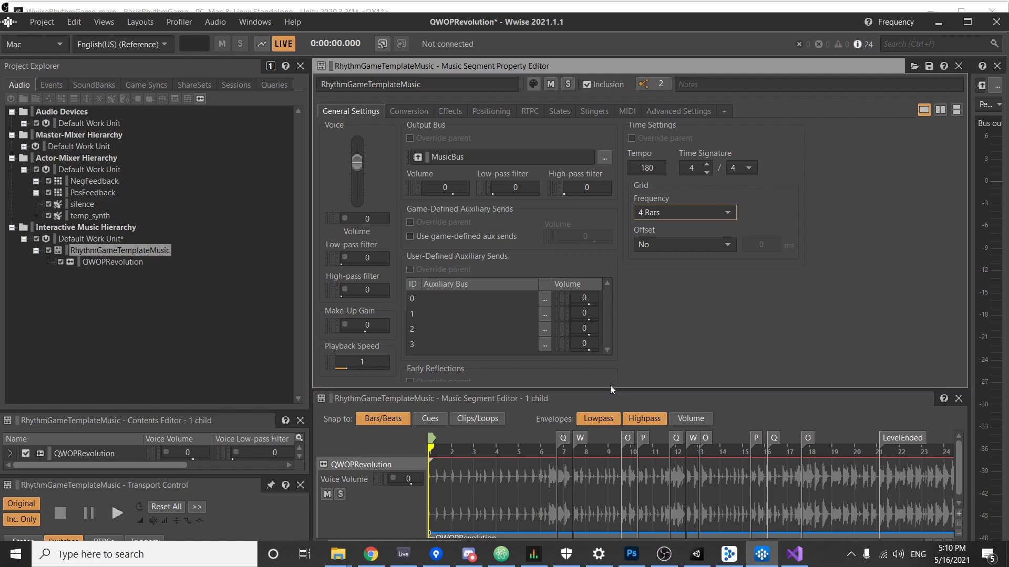
Set the segment's Tempo back to 125.
left_click(663, 168)
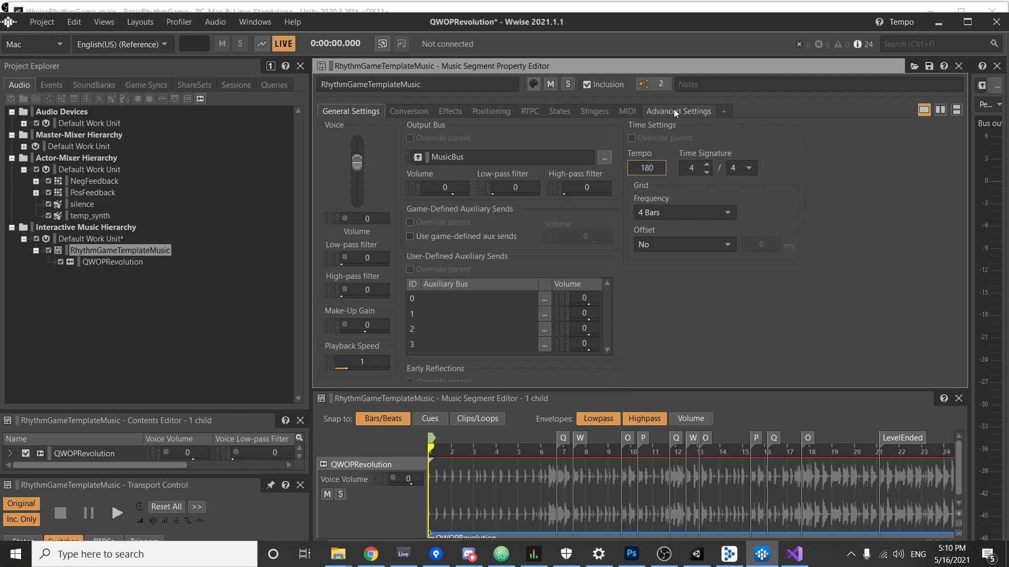
double_click(662, 168)
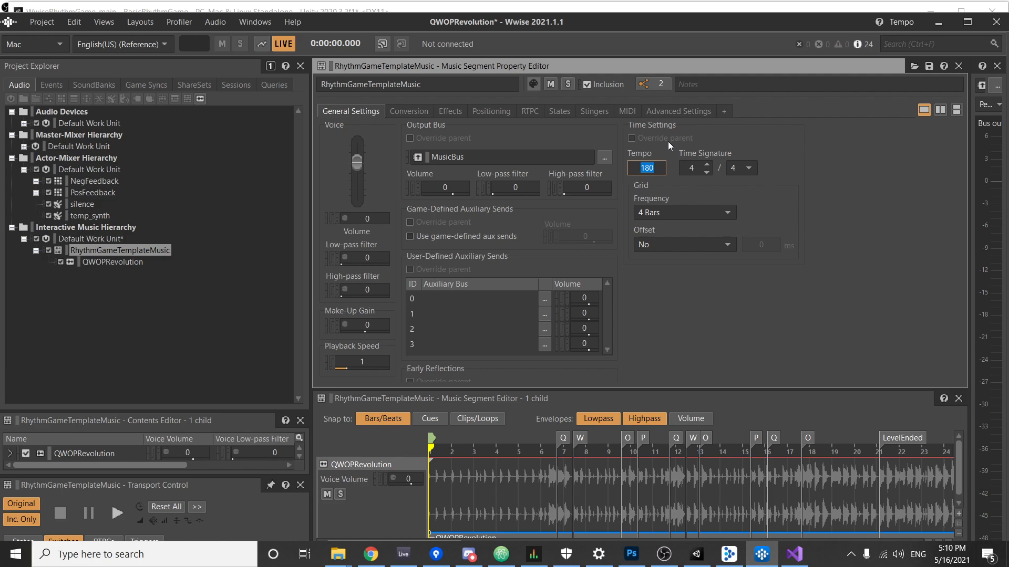
type("125")
key("Return")
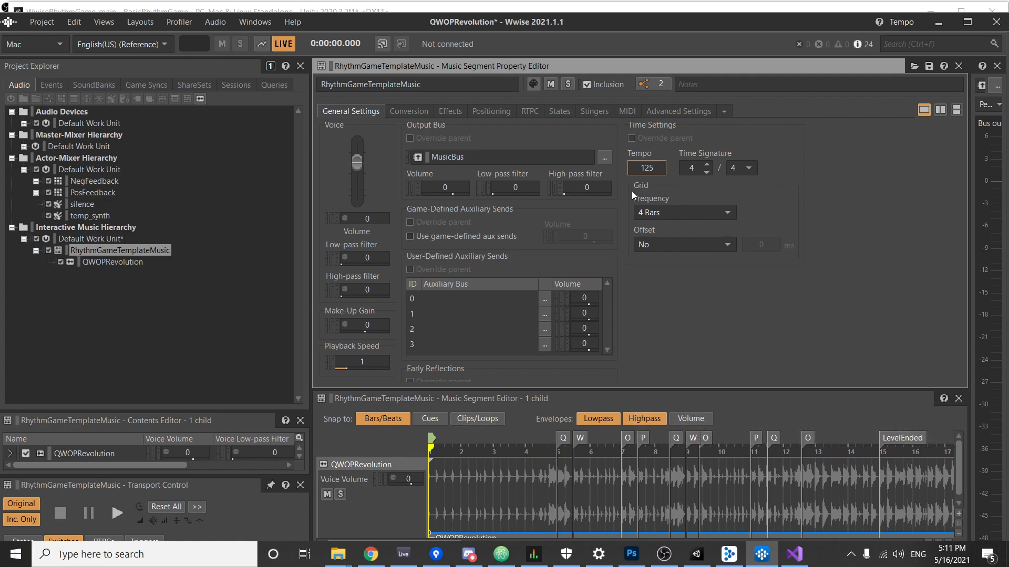
View the Grid Frequency options of the music segment and close them without choosing another one.
left_click(715, 213)
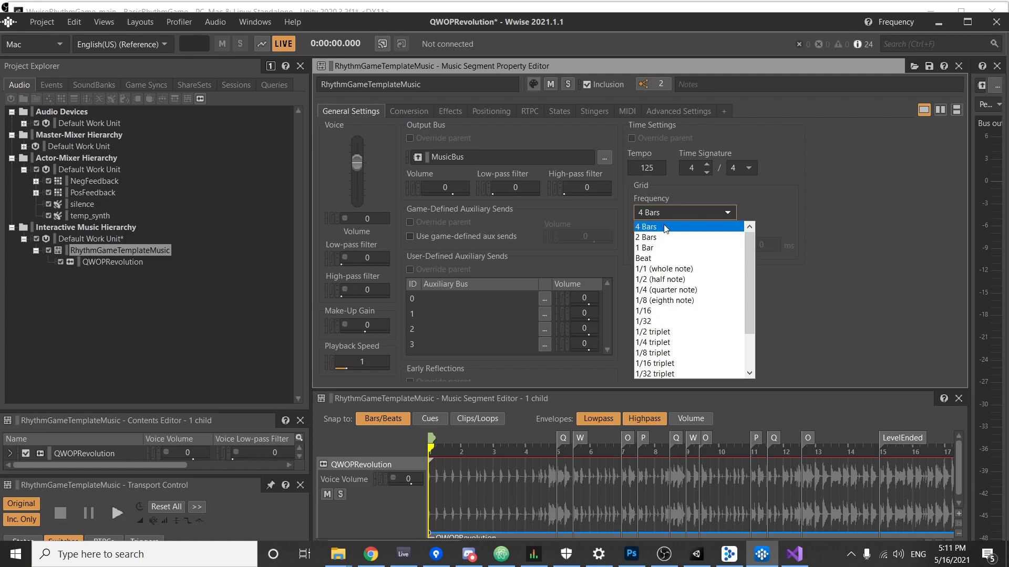
left_click(851, 184)
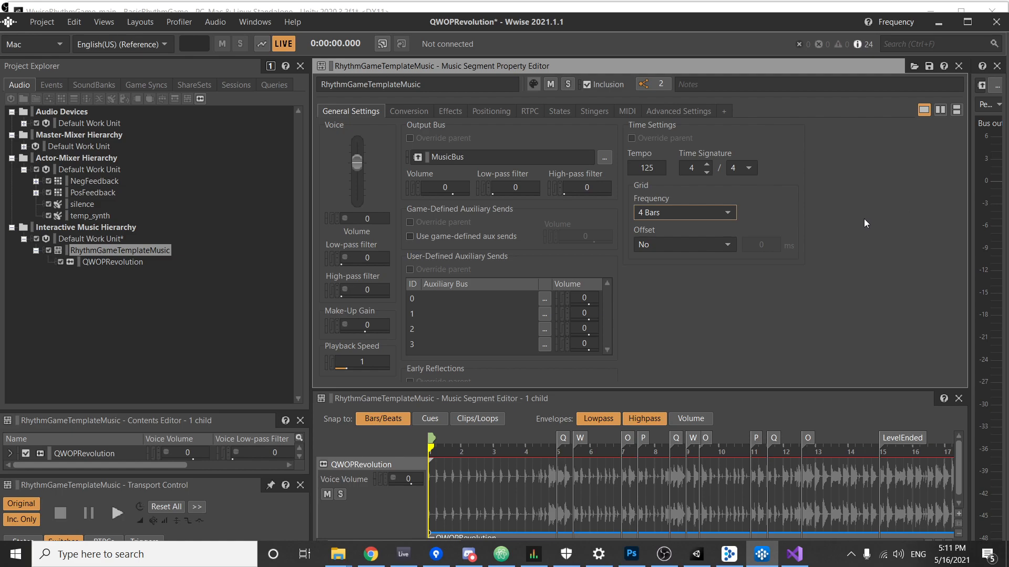
left_click(689, 213)
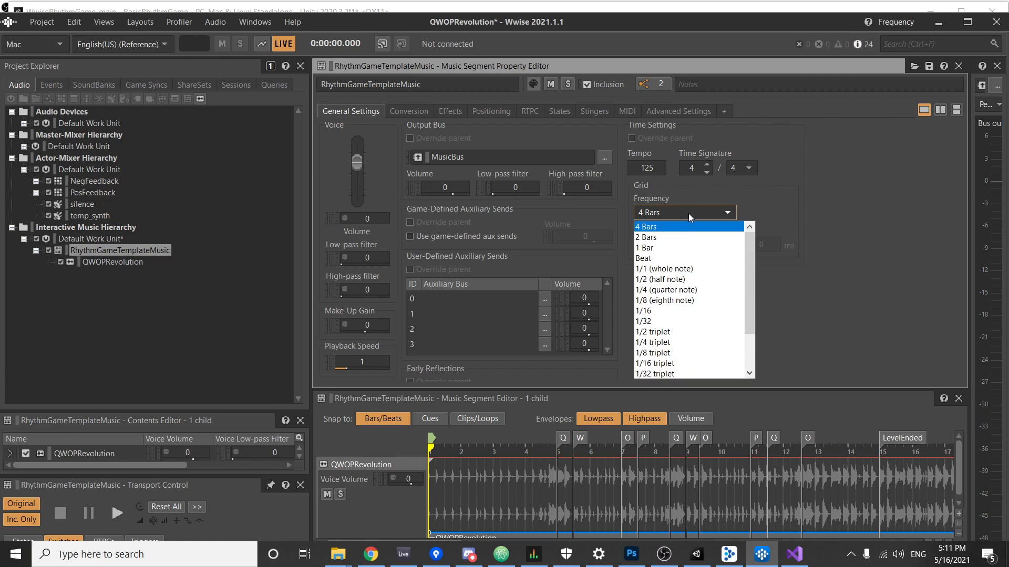
left_click(791, 206)
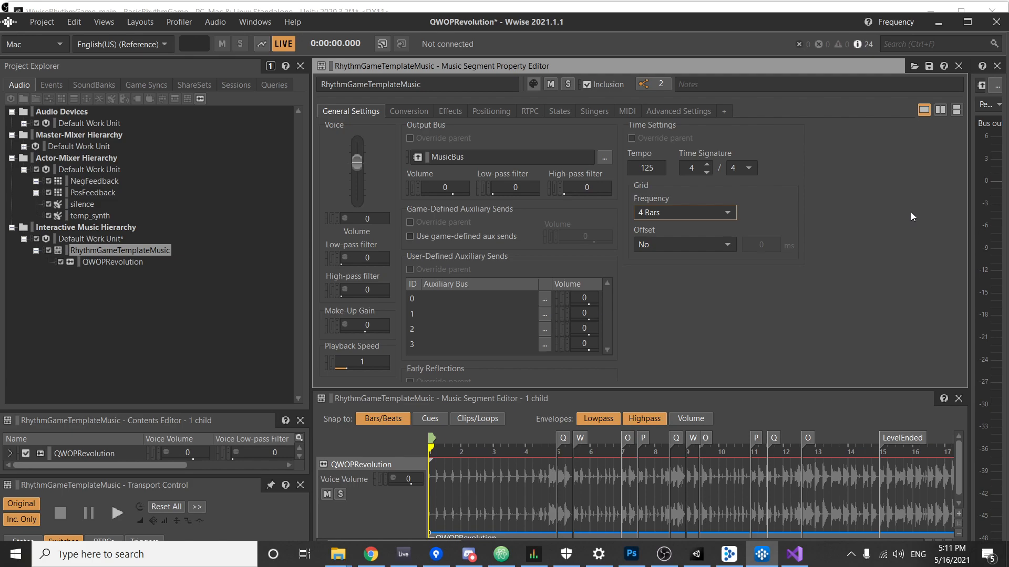
Switch to Unity and examine WwiseClockSync's On Every Grid, On Every Beat and On Every Bar event lists.
left_click(704, 555)
scroll(843, 310, "down", 5)
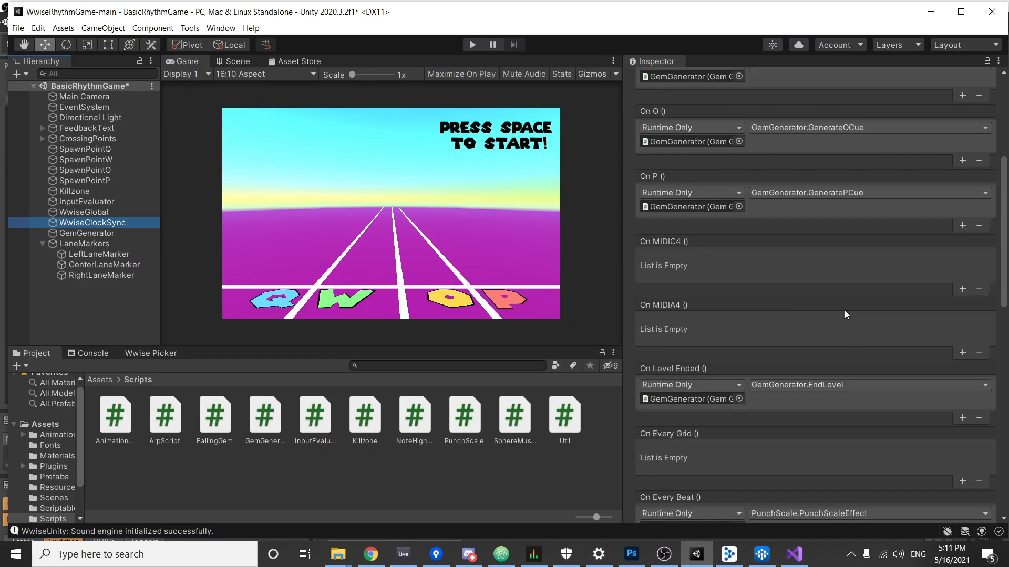
scroll(843, 311, "down", 5)
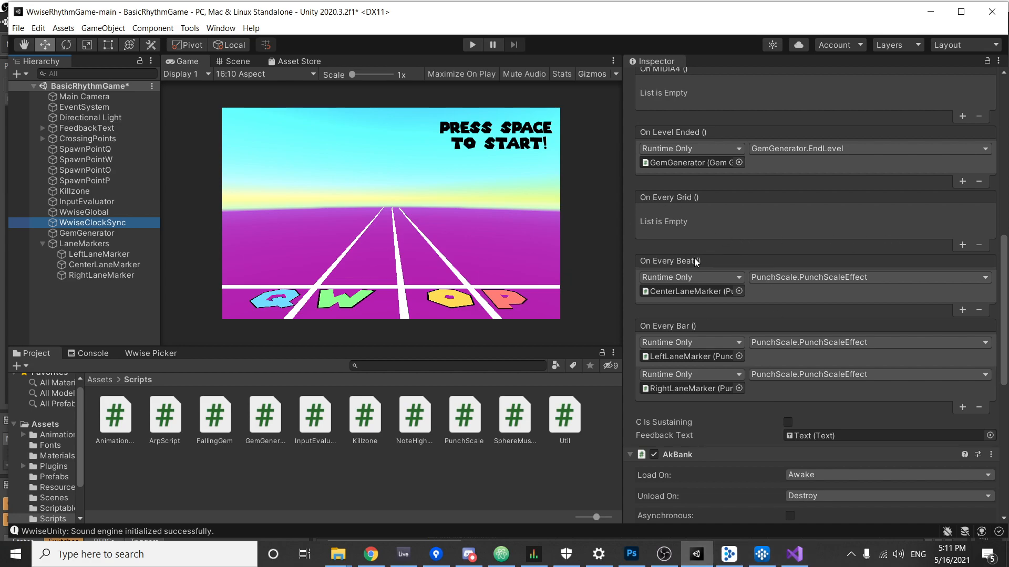
Return to Wwise and look through the segment's Grid Frequency options down to the triplet and dotted values.
left_click(761, 557)
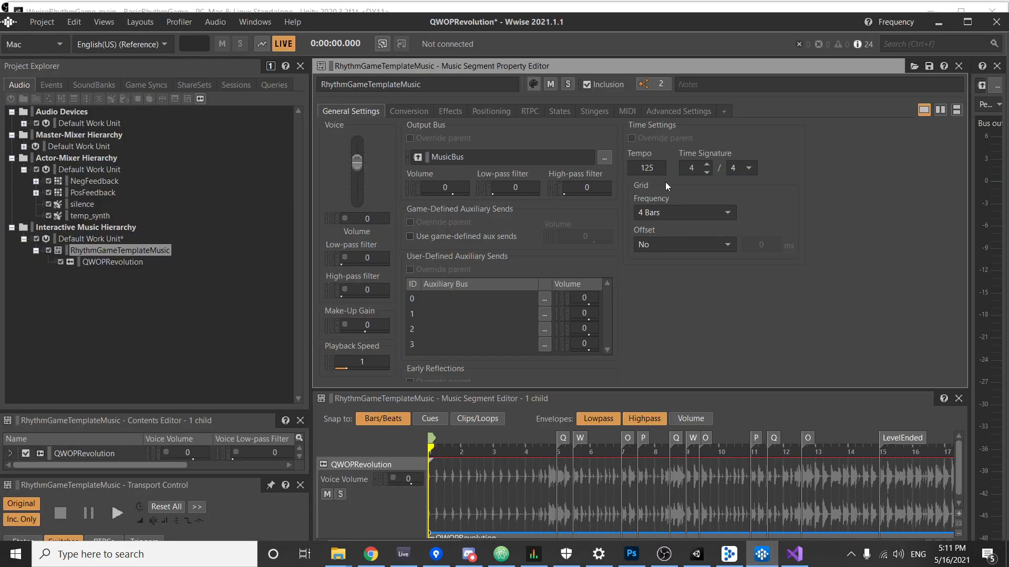
left_click(728, 214)
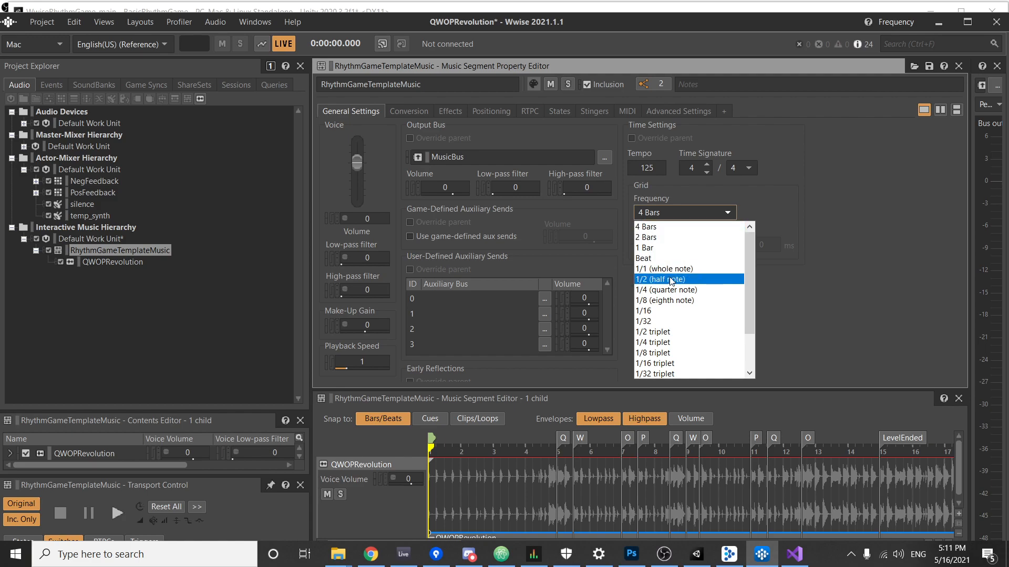
scroll(662, 319, "down", 2)
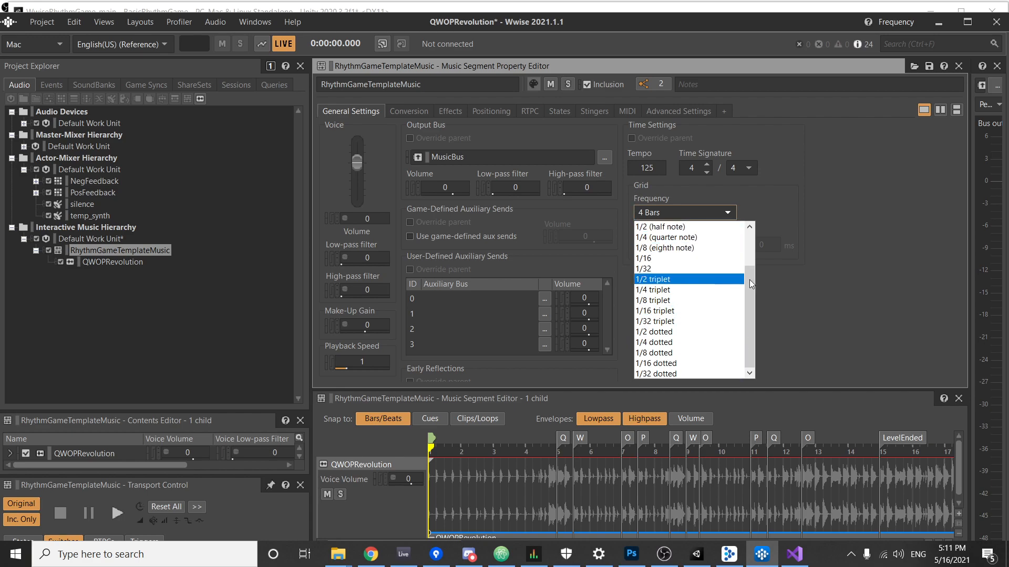
left_click(792, 239)
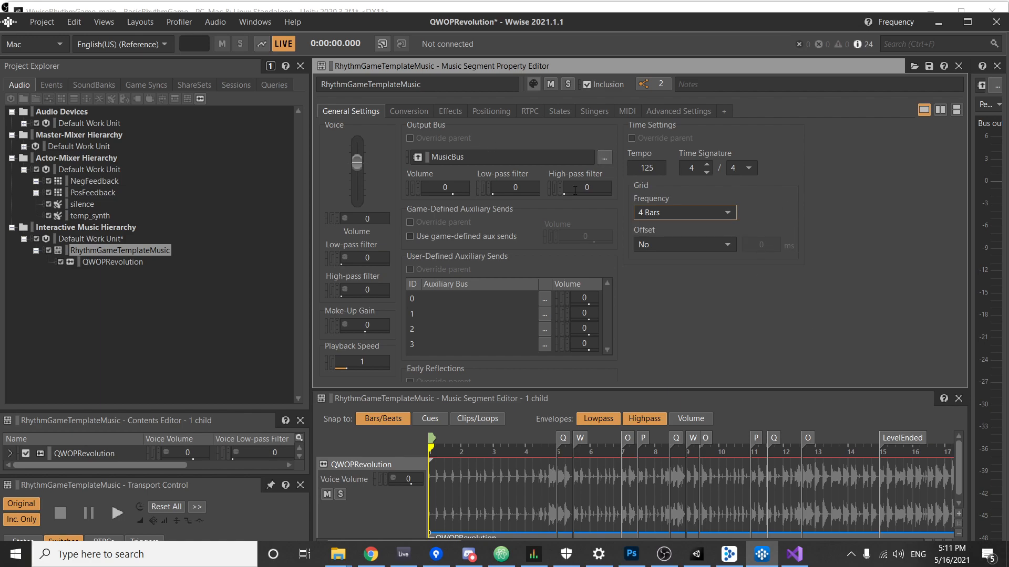
Enlarge the Music Segment Editor and bring the play cursor back to the start of the segment.
left_click_drag(538, 388, 555, 270)
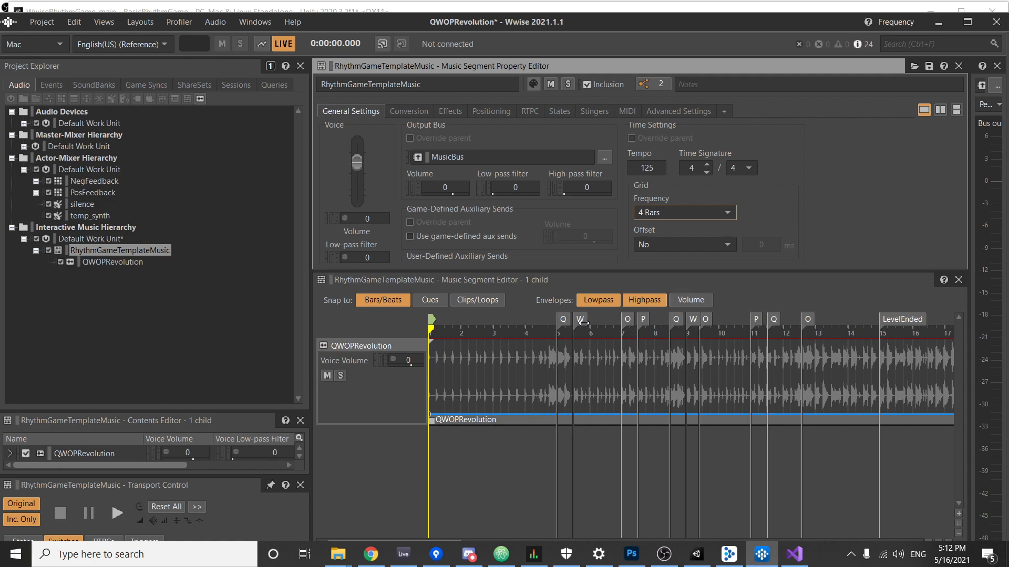
mouse_move(618, 321)
left_mouse_down()
mouse_move(549, 319)
mouse_move(624, 318)
left_mouse_up()
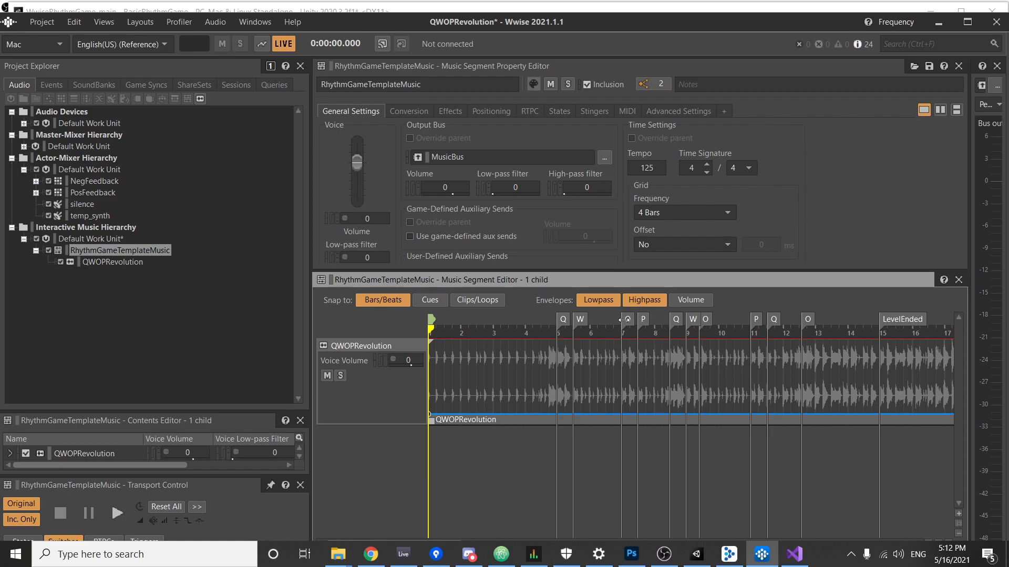
left_click(517, 332)
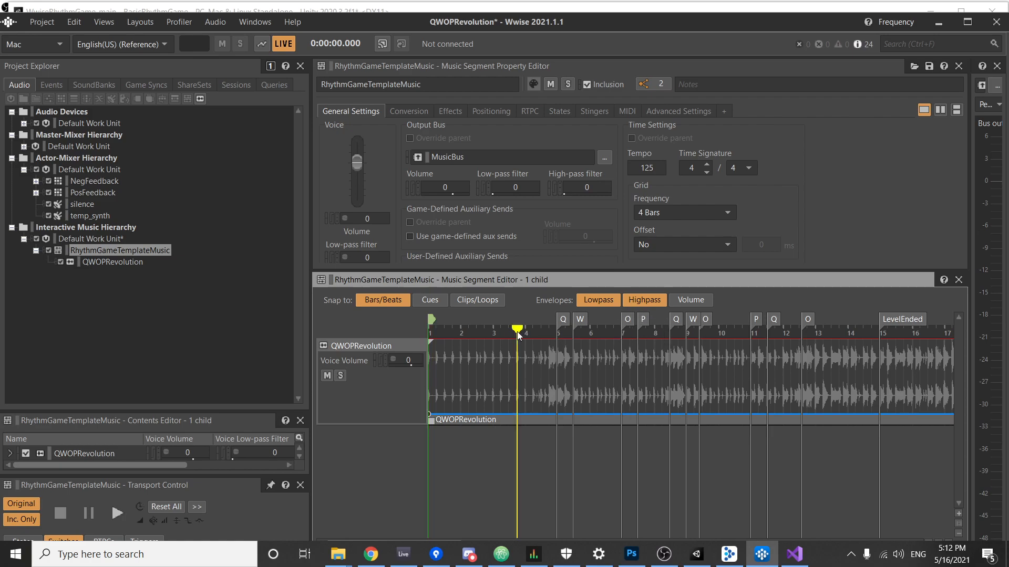
left_click_drag(514, 328, 428, 328)
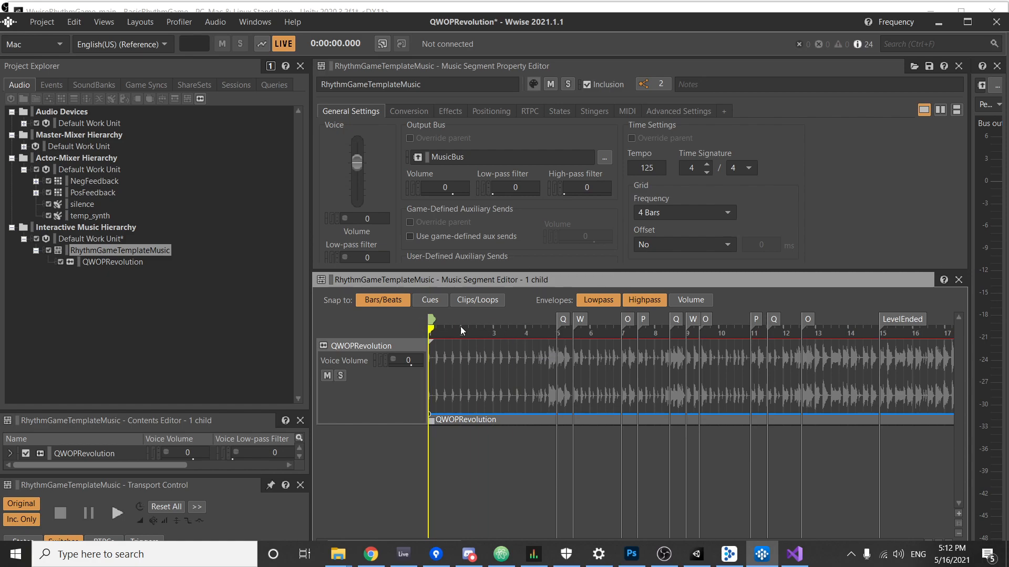
Add an unnamed custom cue at bar 4 of the segment's timeline.
double_click(530, 326)
mouse_move(538, 318)
left_mouse_down()
mouse_move(505, 315)
mouse_move(530, 317)
left_mouse_up()
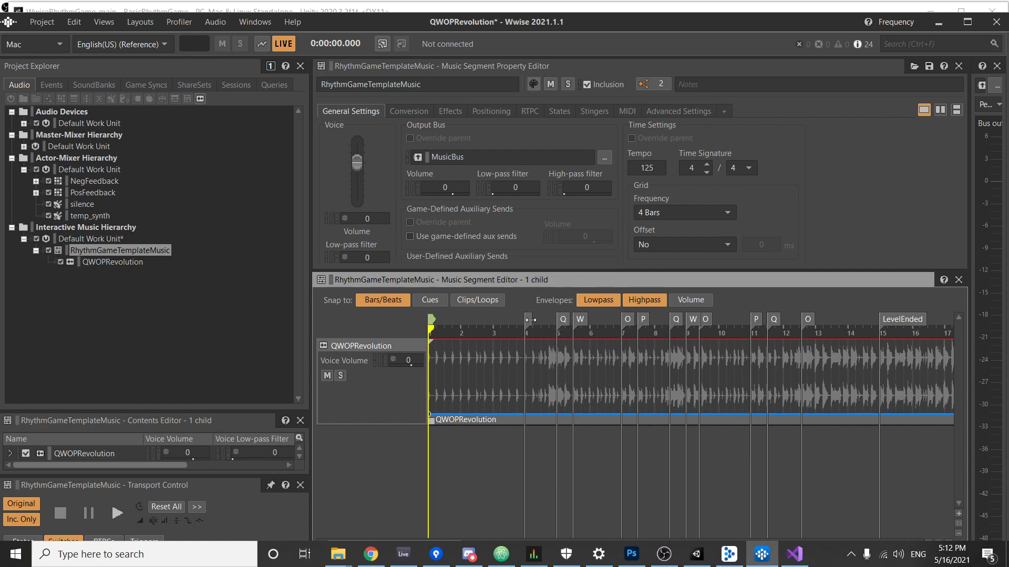
double_click(530, 318)
left_click(554, 307)
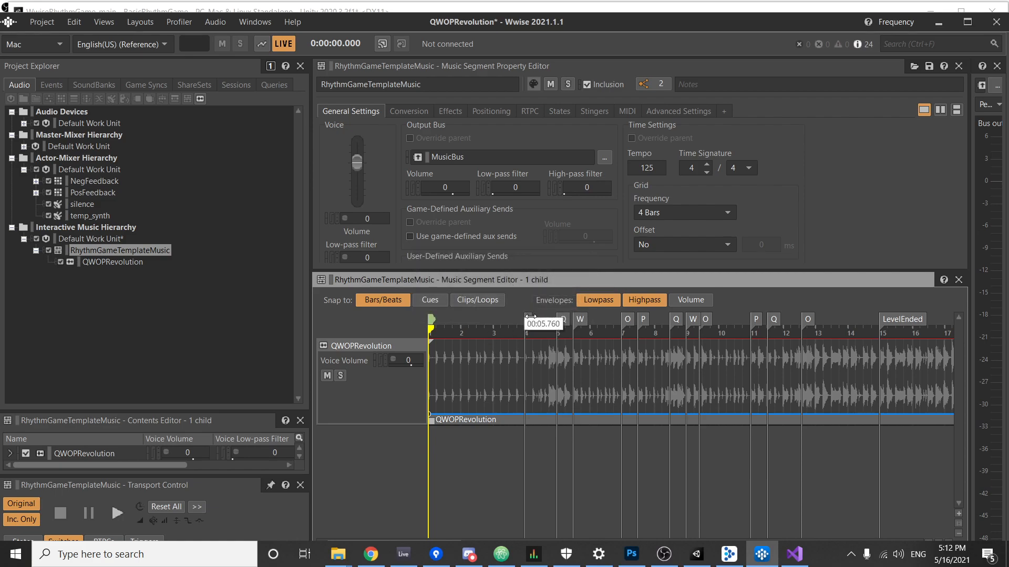
Add three more unnamed custom cues midway through bars 2, 3 and 4, and try shifting the last one.
double_click(479, 324)
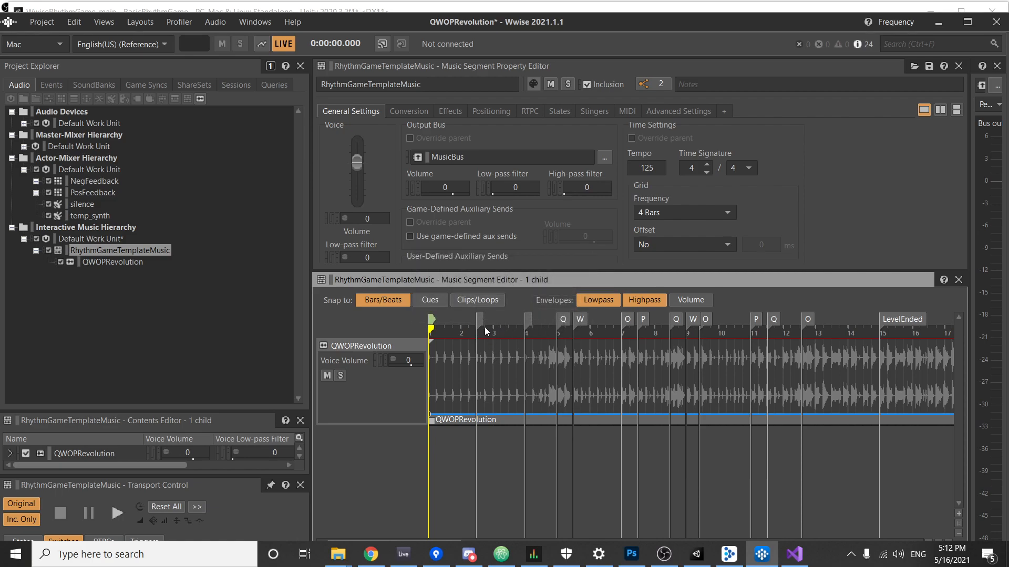
double_click(509, 328)
double_click(540, 327)
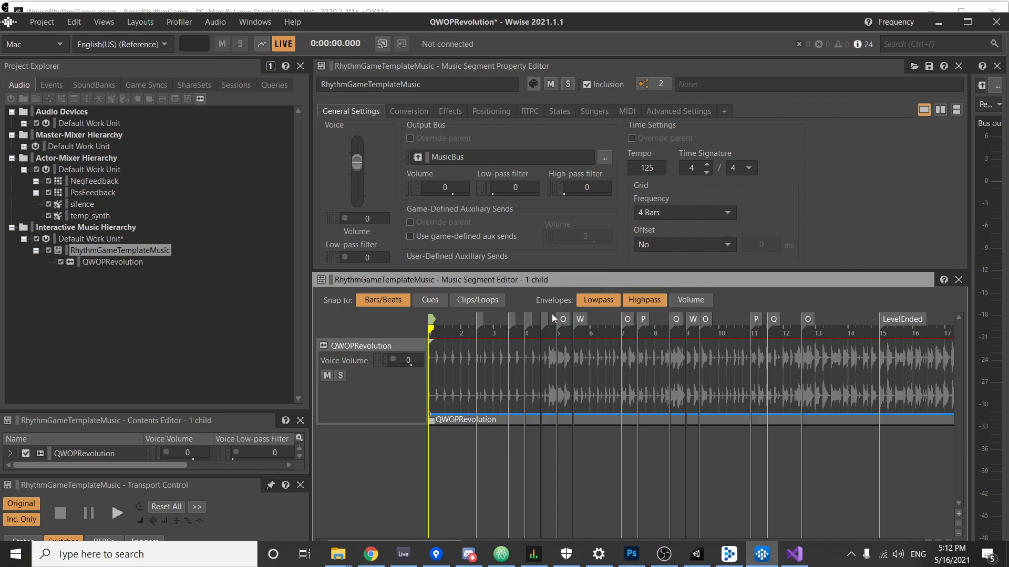
left_click_drag(543, 318, 556, 315)
Undo all the newly added custom cues on the segment's timeline.
key("ctrl+z")
key("ctrl+z")
key("ctrl+z")
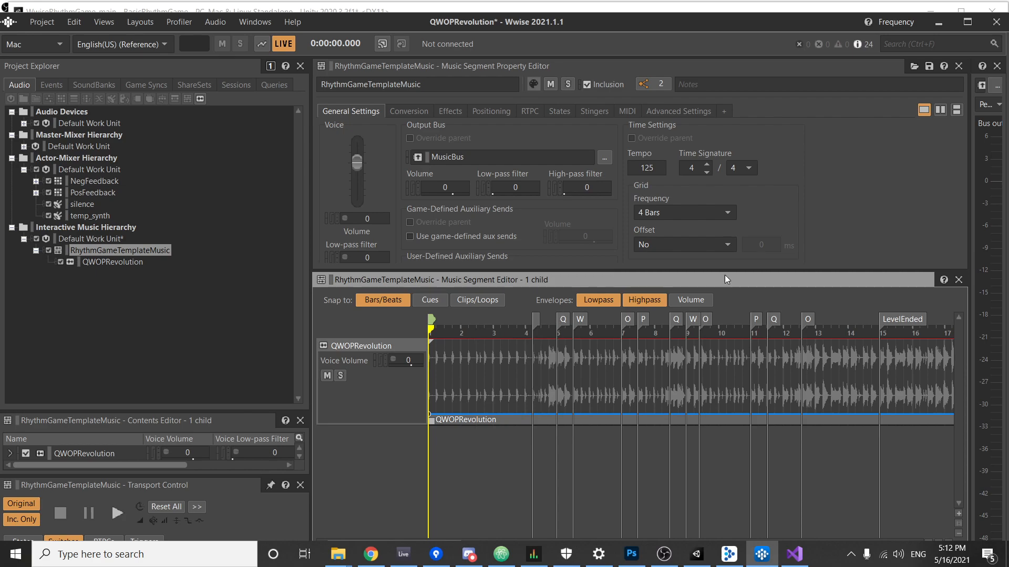
key("ctrl+z")
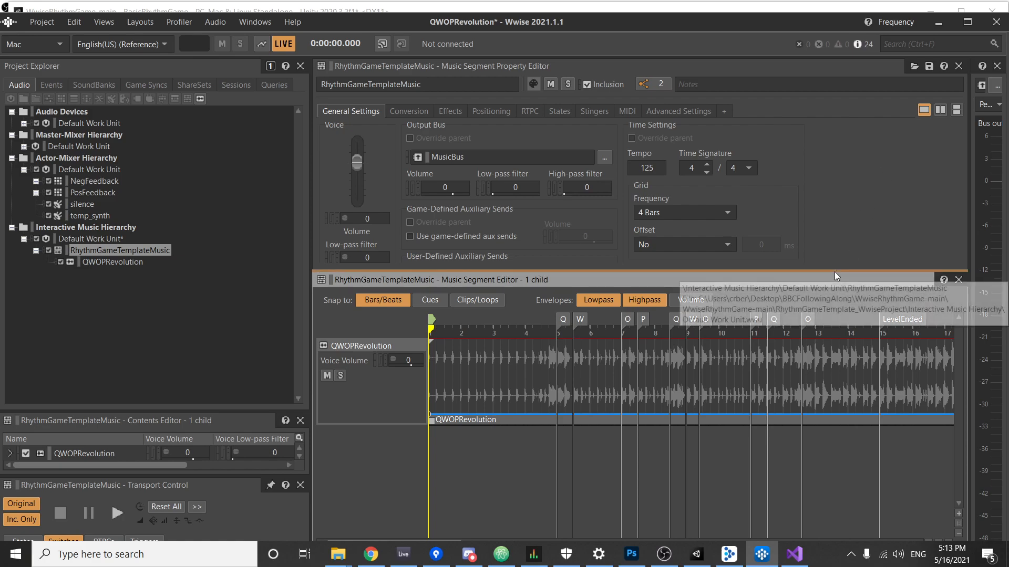
Enlarge the Music Segment Property Editor and move the segment's play cursor to bar 4.
left_click_drag(834, 272, 829, 332)
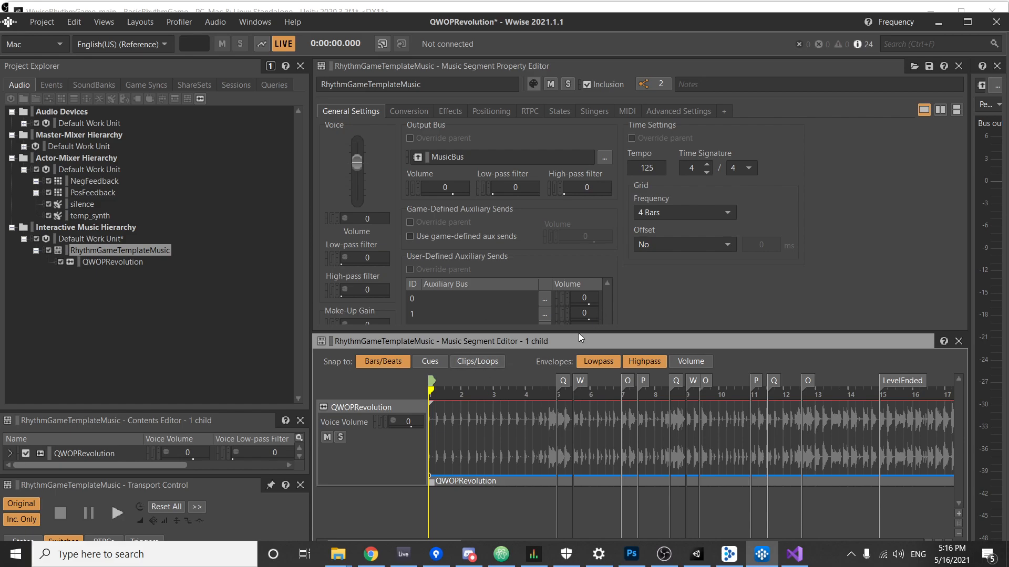
mouse_move(563, 394)
left_mouse_down()
mouse_move(531, 394)
mouse_move(571, 396)
mouse_move(526, 393)
left_mouse_up()
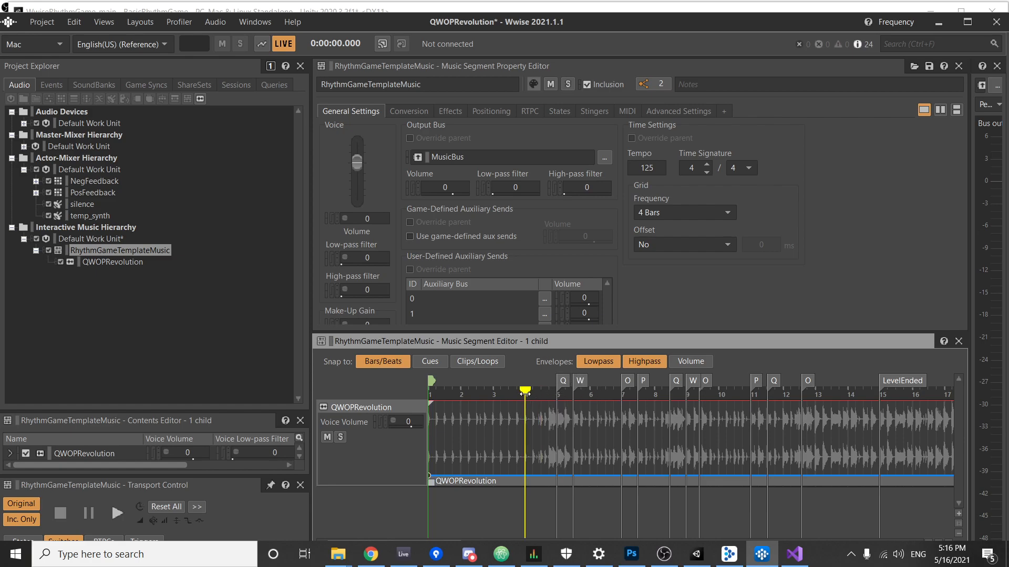
Play back the music segment from bar 4 and move the play cursor to beat 4 of that bar.
key("space")
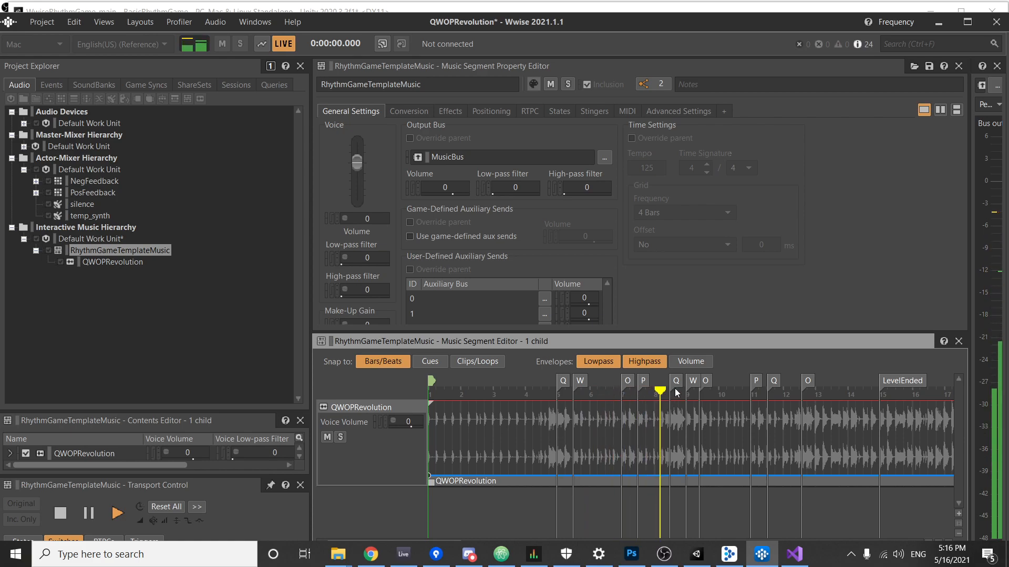
key("space")
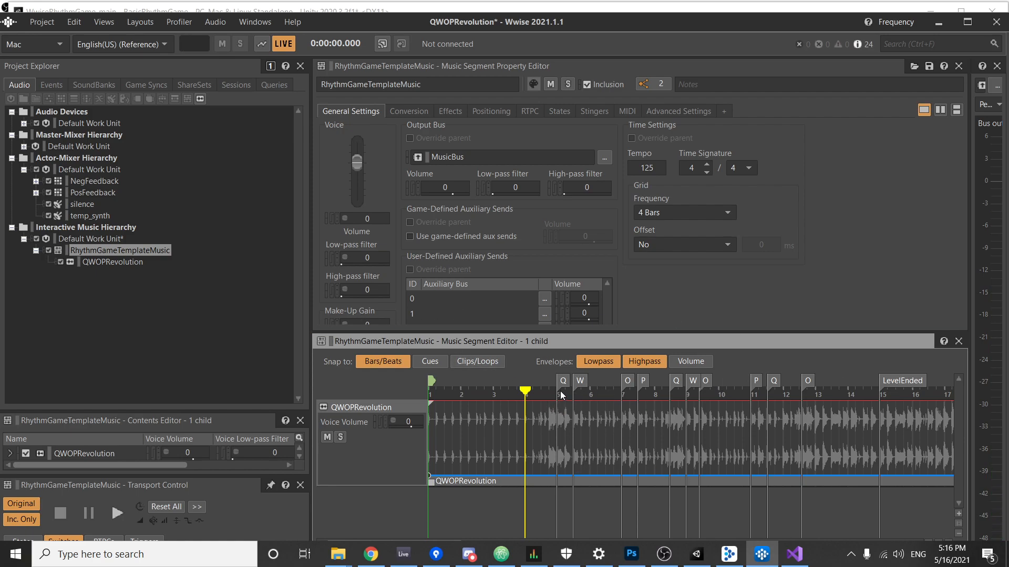
mouse_move(546, 391)
left_mouse_down()
mouse_move(492, 393)
mouse_move(545, 393)
left_mouse_up()
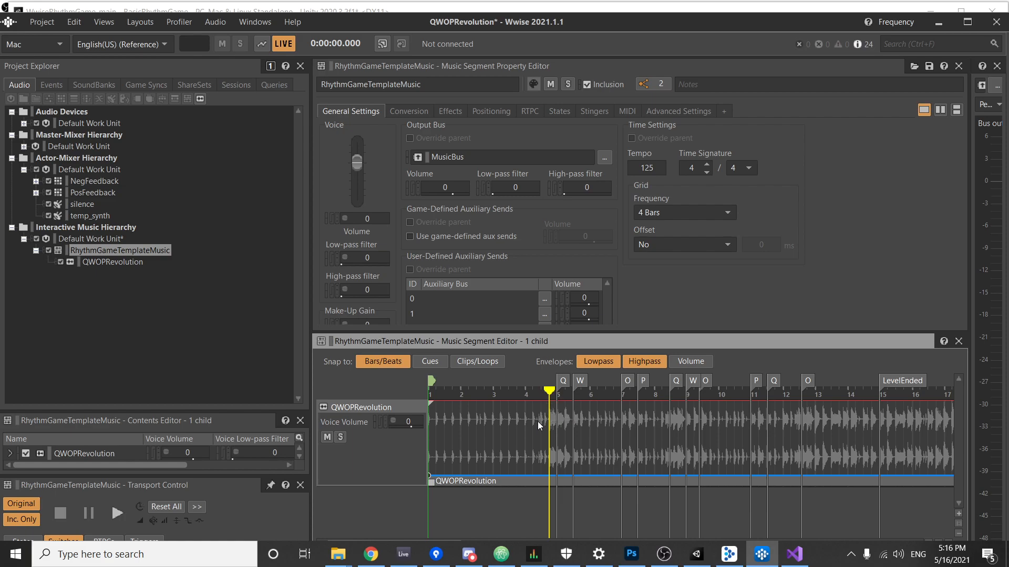
Maximize the window and add a custom cue named Q on beat 4 of bar 4 in the music segment.
scroll(541, 423, "up", 3, "ctrl")
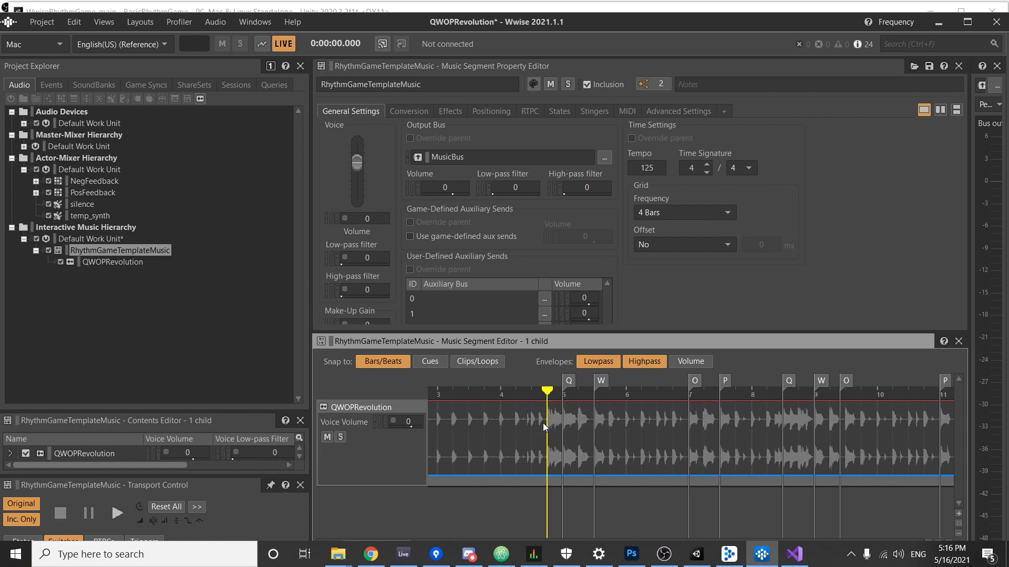
scroll(544, 424, "up", 4, "ctrl")
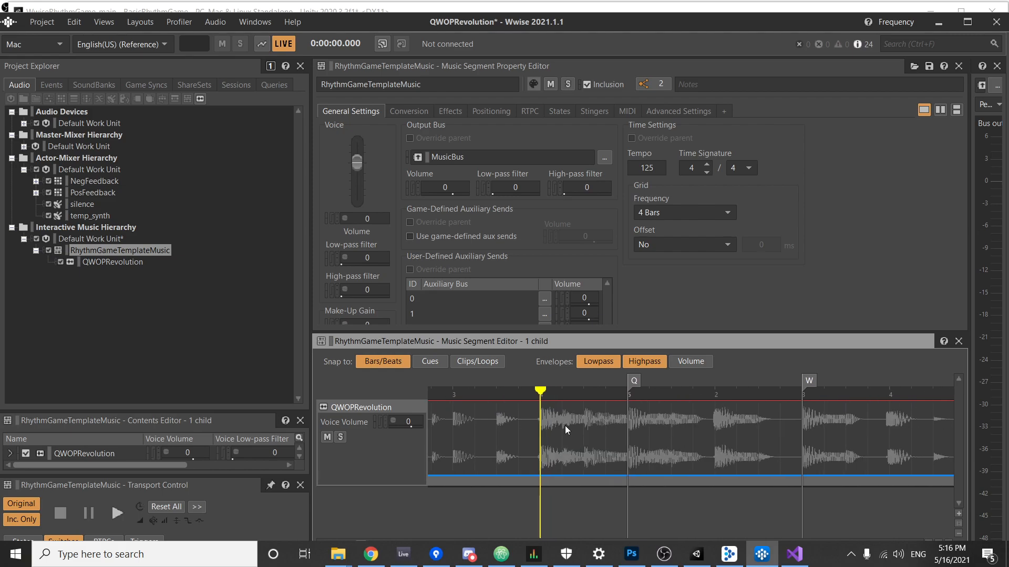
scroll(563, 426, "up", 2, "ctrl")
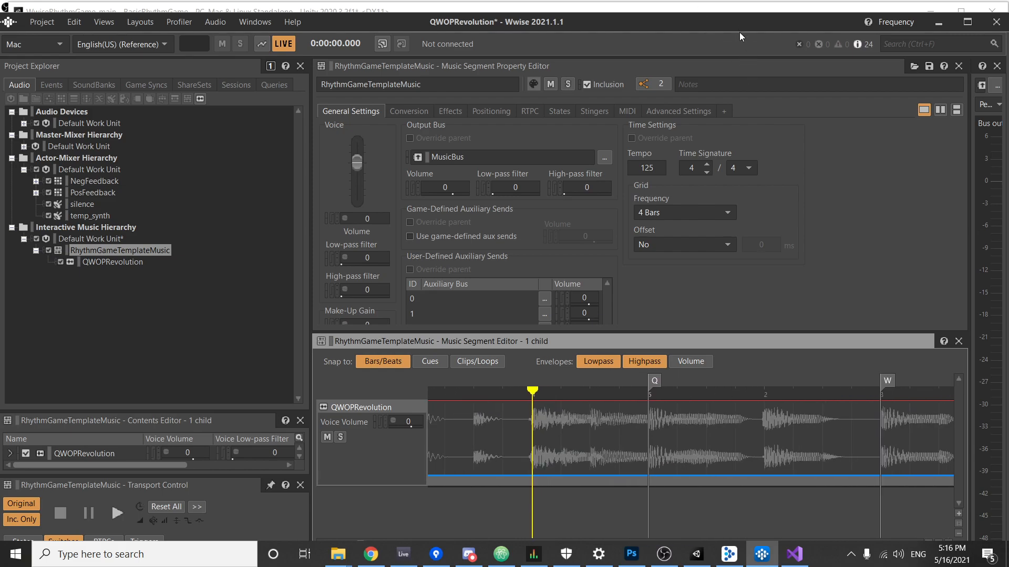
left_click_drag(739, 32, 808, 0)
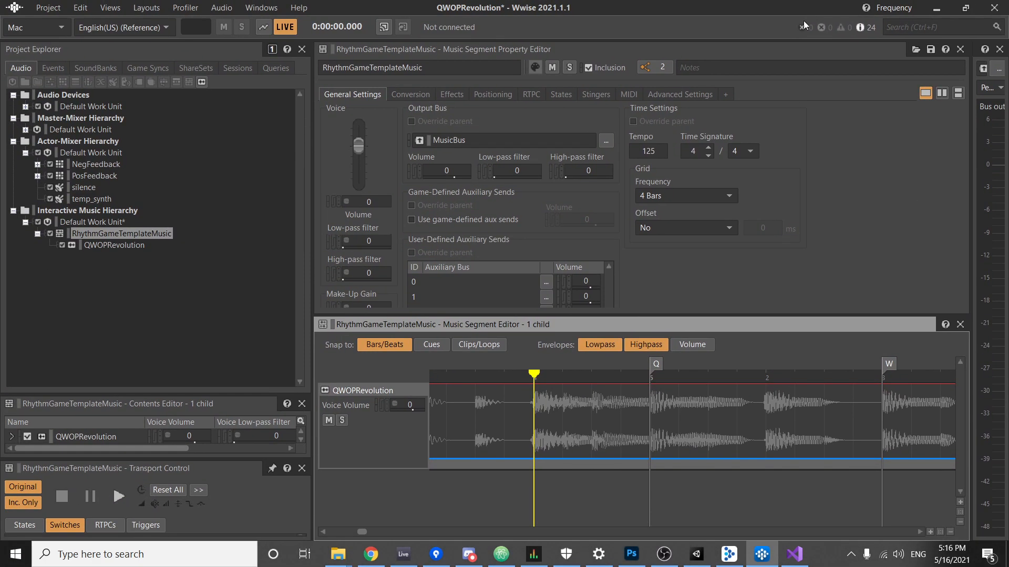
left_click(931, 532)
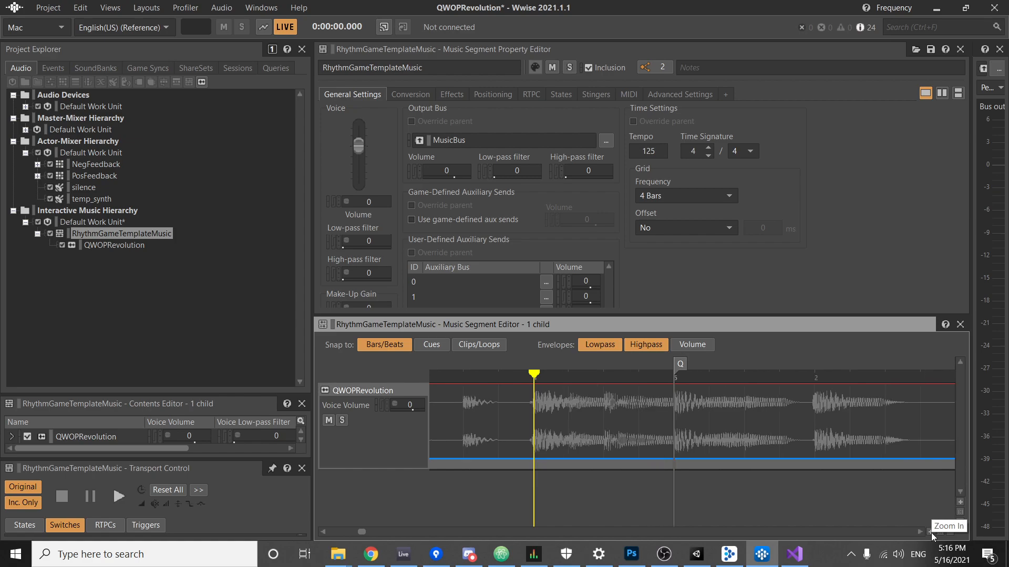
left_click(931, 533)
left_click(930, 533)
left_click(931, 533)
left_click(951, 531)
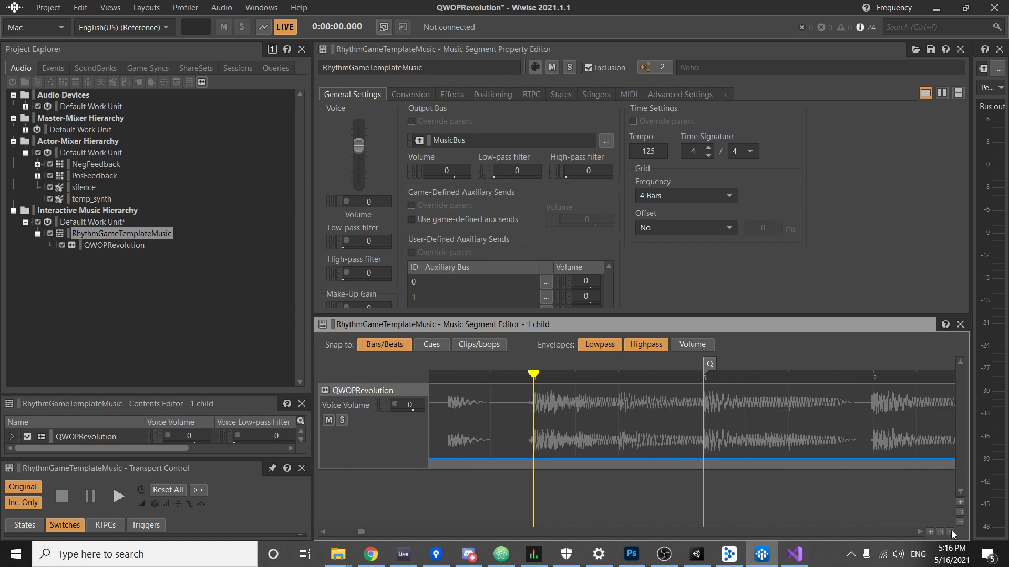
left_click(951, 531)
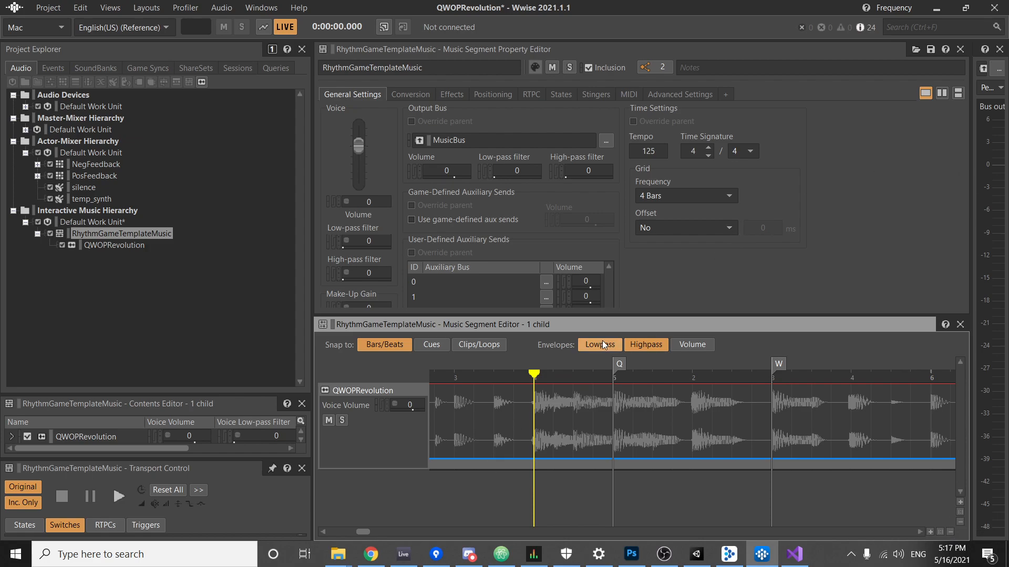
double_click(548, 378)
left_click_drag(550, 363, 534, 363)
double_click(536, 363)
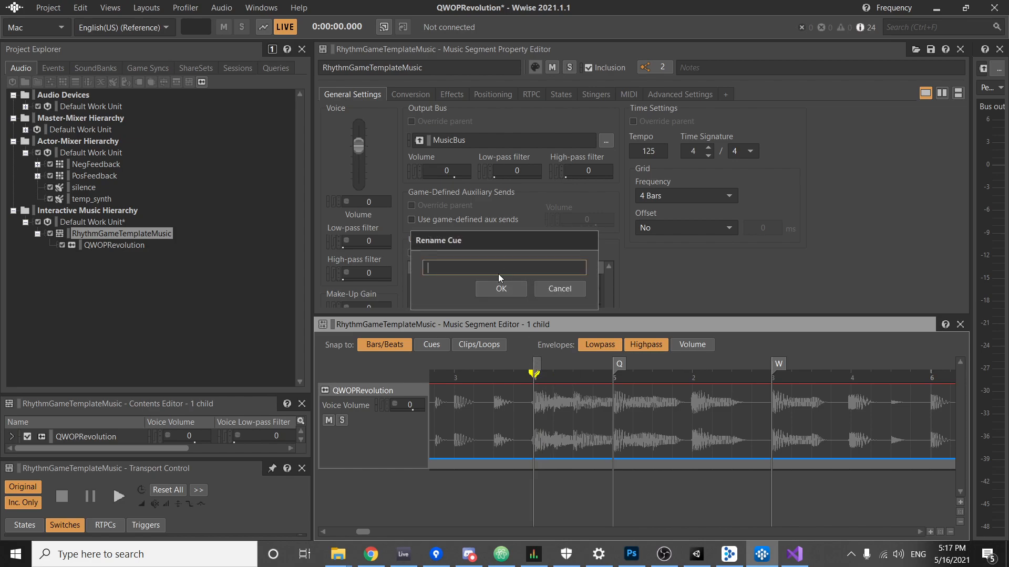
type("Q")
left_click(492, 295)
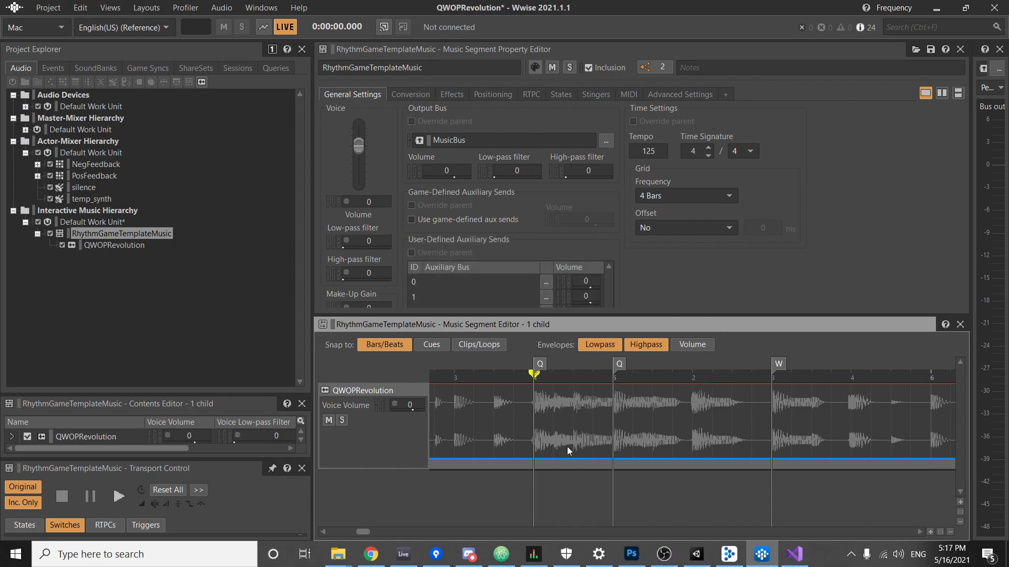
Rename the custom cue at the start of bar 5 as W.
double_click(619, 364)
type("W")
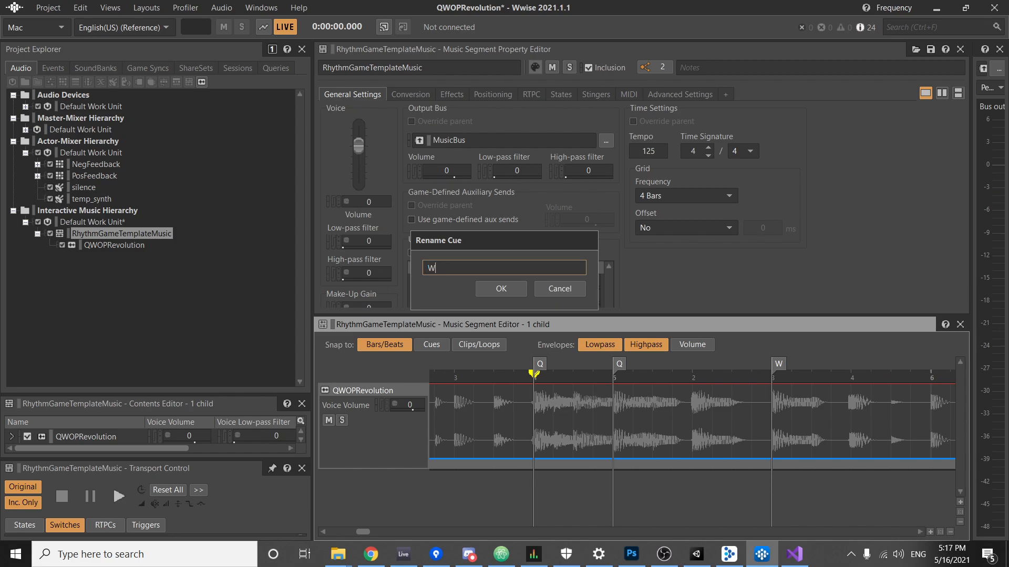
left_click(494, 289)
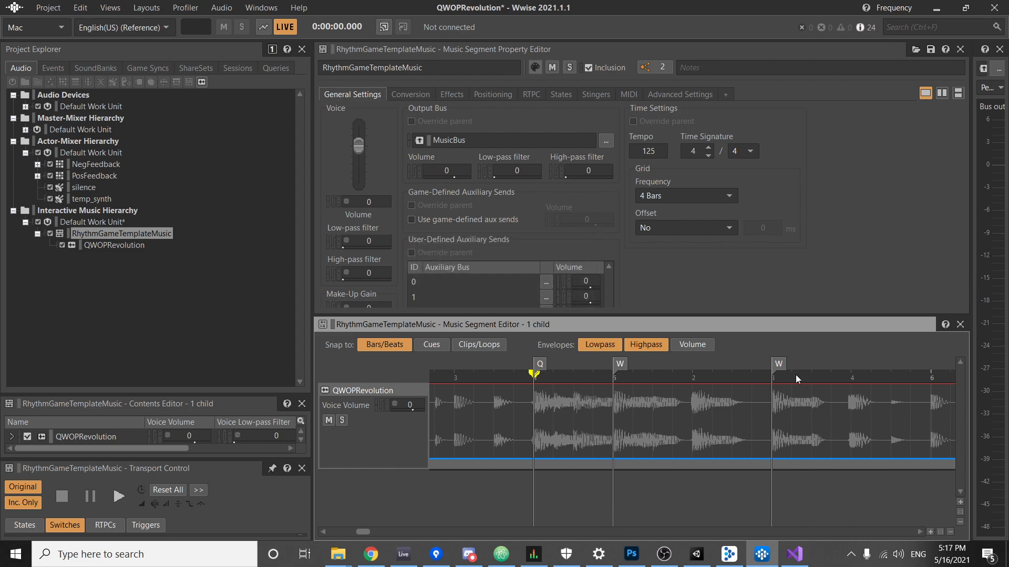
Add a custom cue named P on beat 2 of bar 5 in the music segment.
left_click(692, 376)
double_click(700, 376)
left_click_drag(703, 366, 695, 364)
double_click(695, 364)
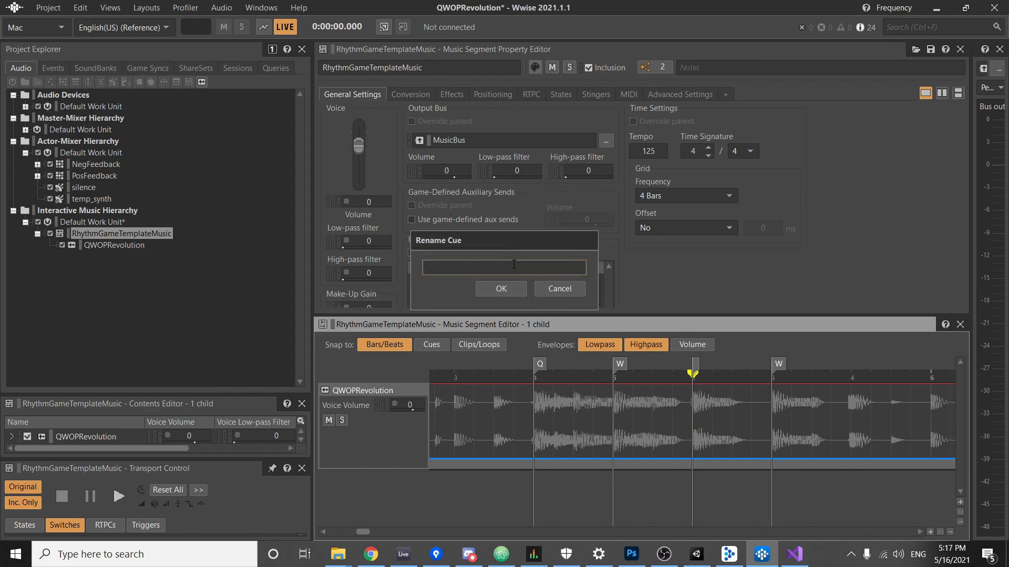
type("O")
left_click(502, 289)
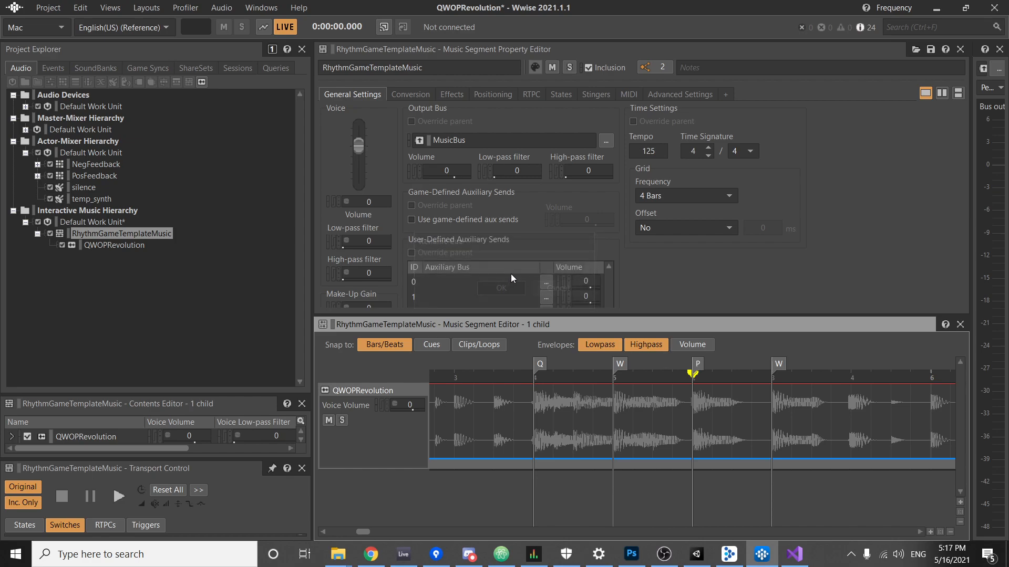
Rename the custom cues on beats 1 and 2 of bar 5 both as Q.
left_click(743, 377)
left_click(533, 374)
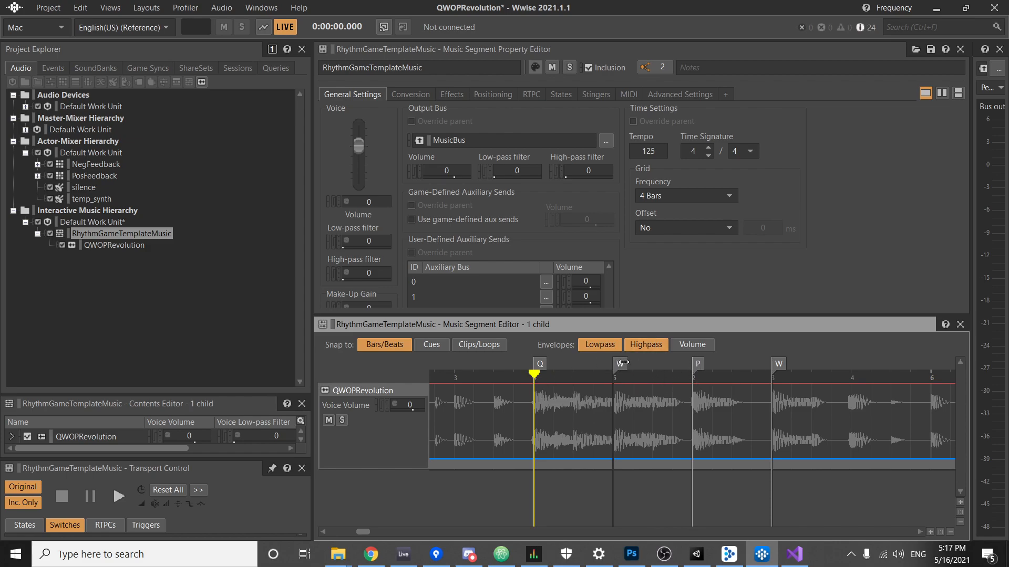
left_click(611, 374)
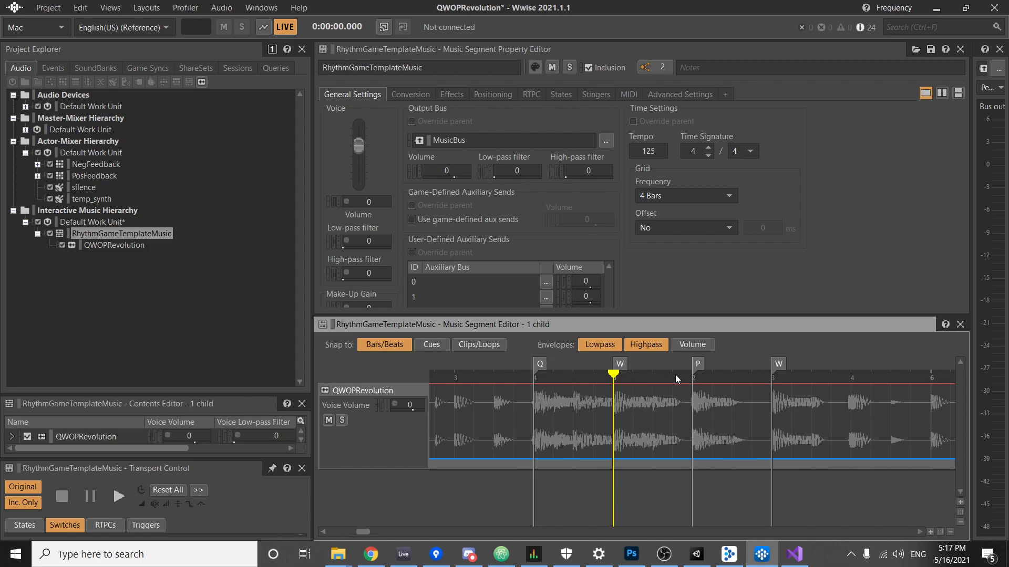
double_click(619, 363)
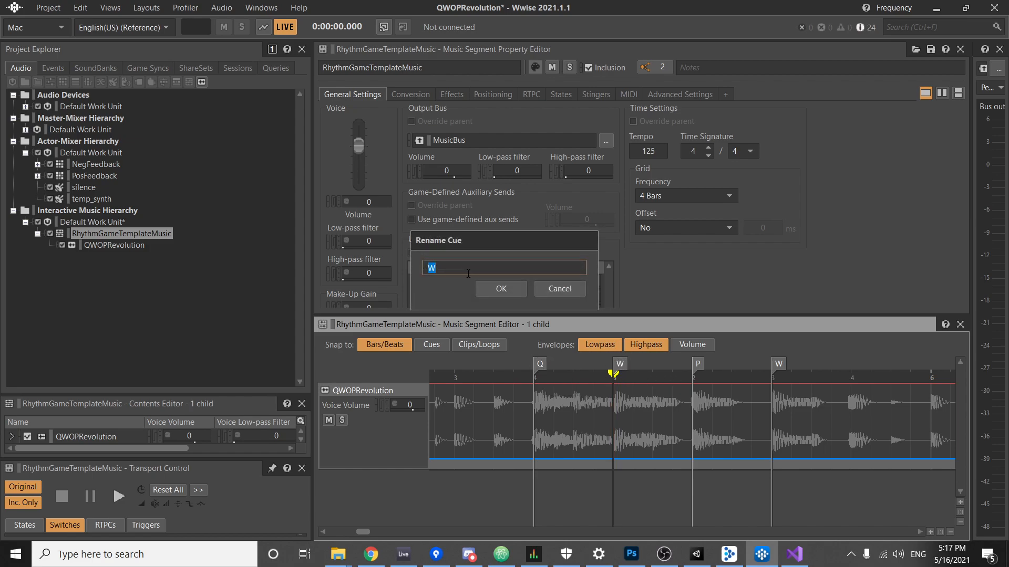
type("Q")
left_click(500, 288)
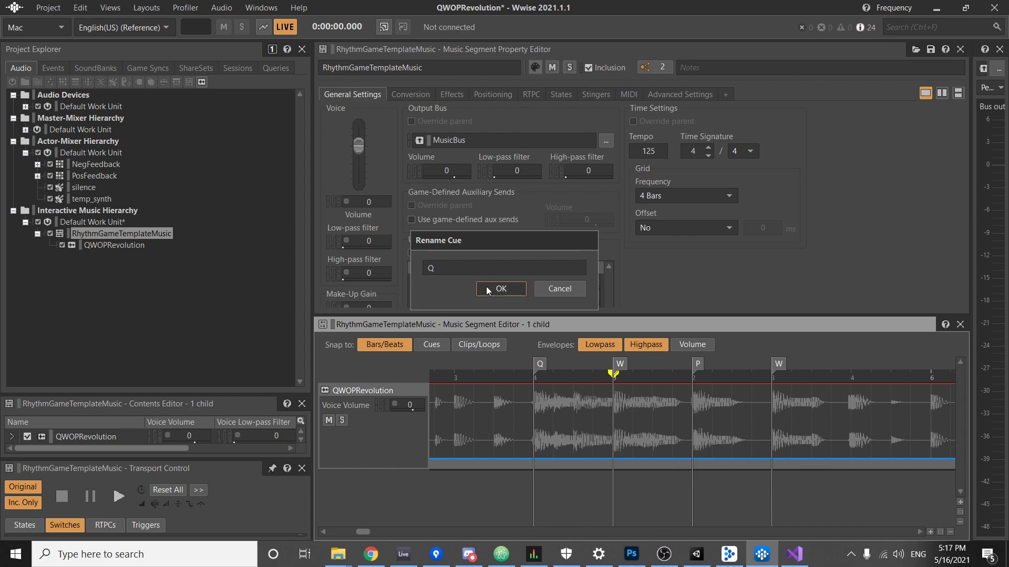
double_click(696, 364)
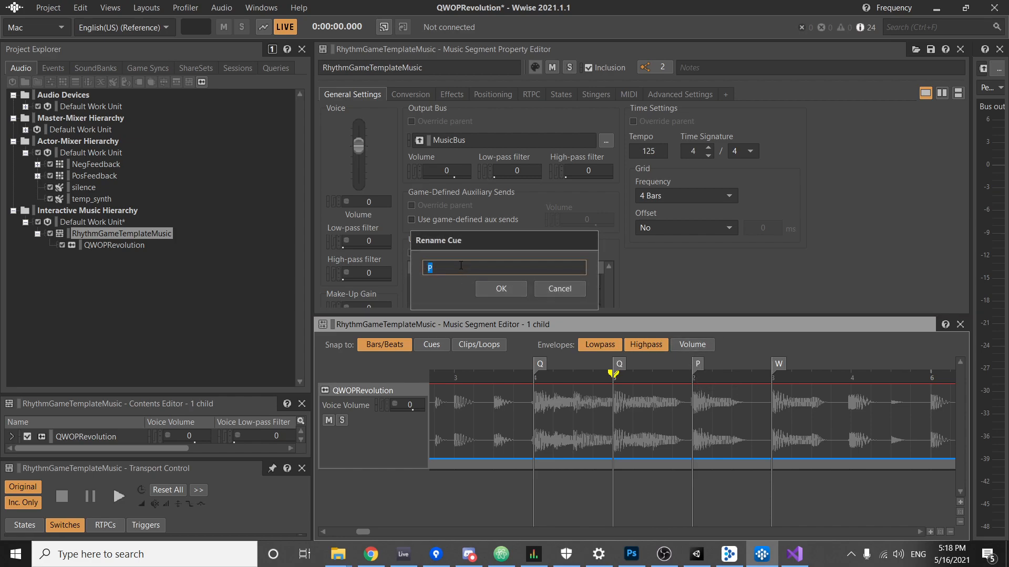
type("Q")
key("Return")
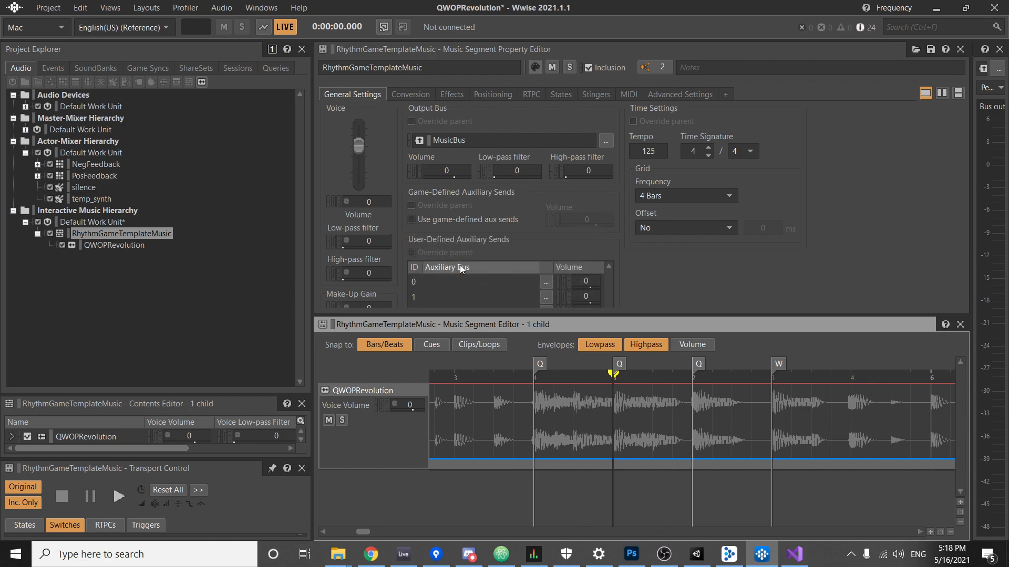
Play the segment from just before beat 4 of bar 4 and rename the cue on that beat as P.
left_click(525, 376)
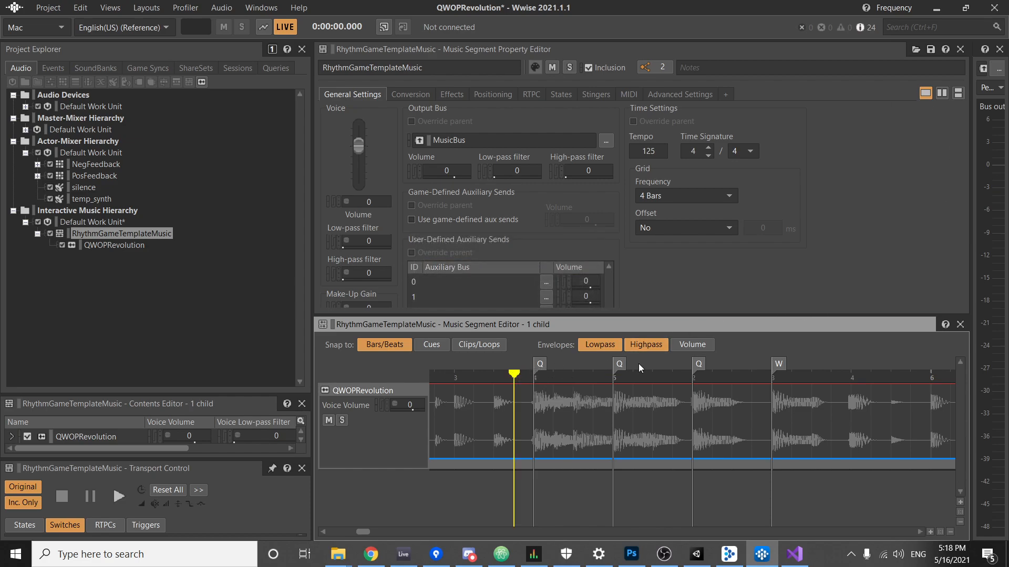
key("space")
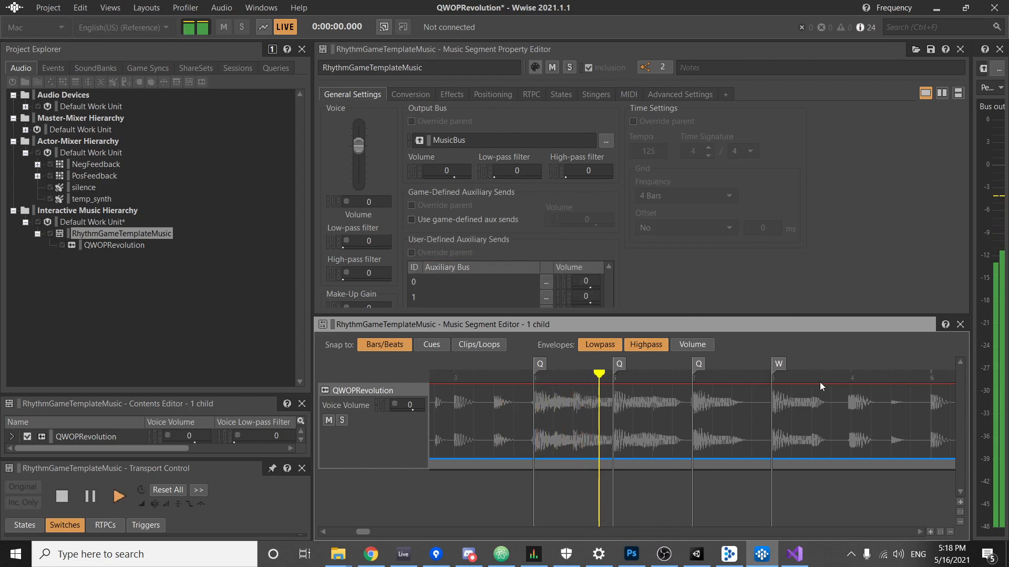
key("space")
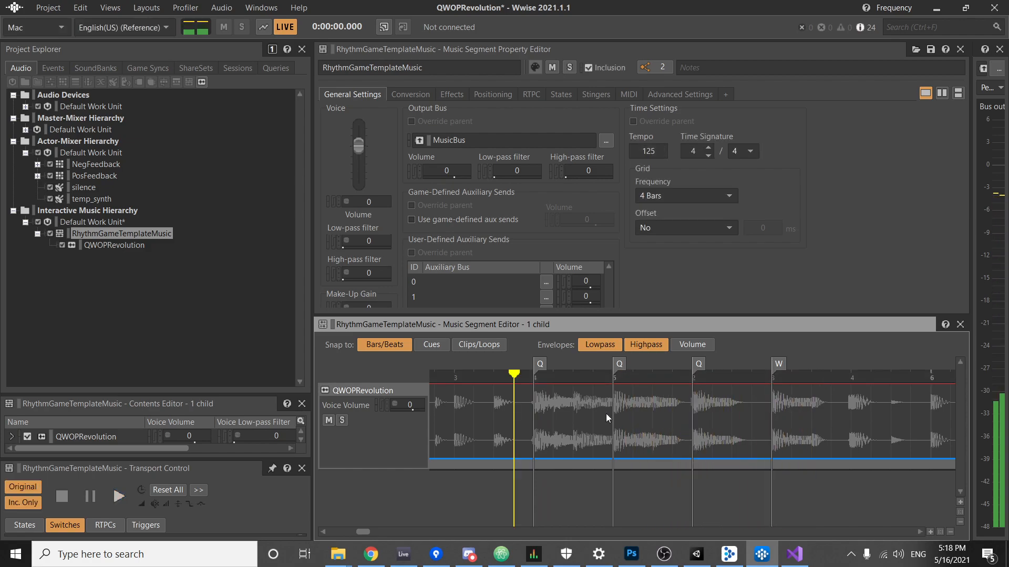
double_click(540, 363)
type("P")
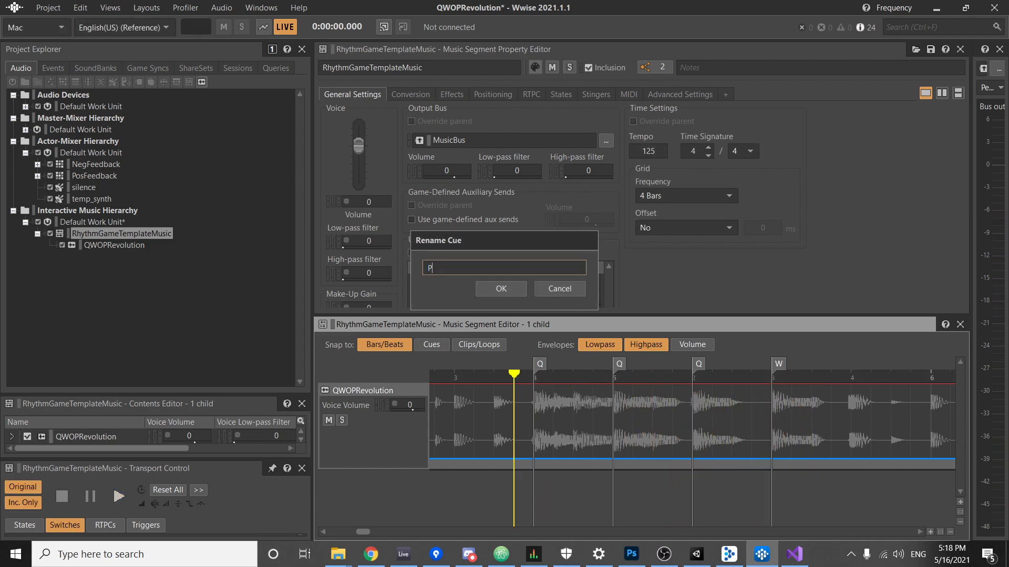
left_click(511, 289)
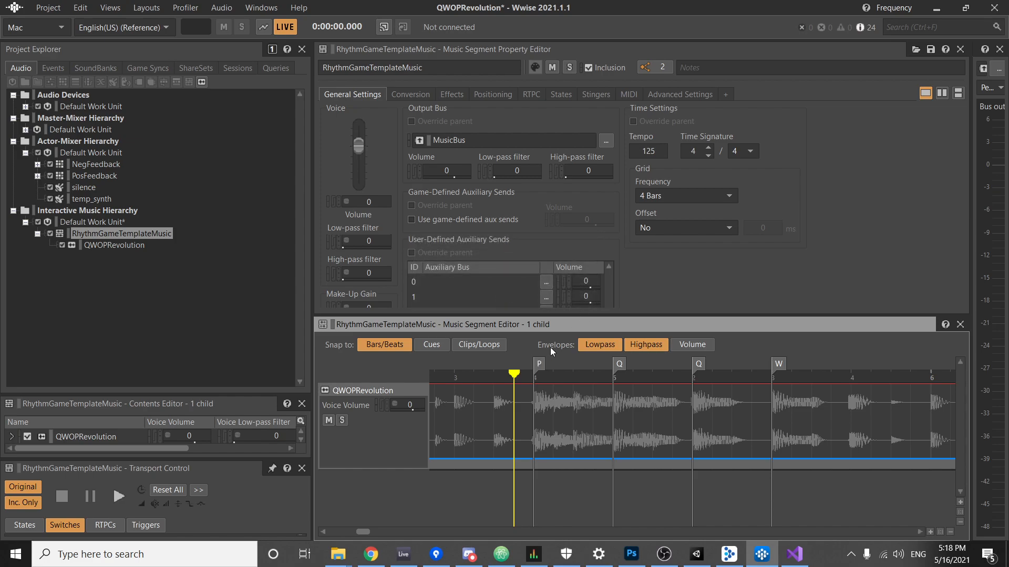
Rename the custom cue on beat 3 of bar 5 as Q, playing back the cue passage before and after the change.
key("space")
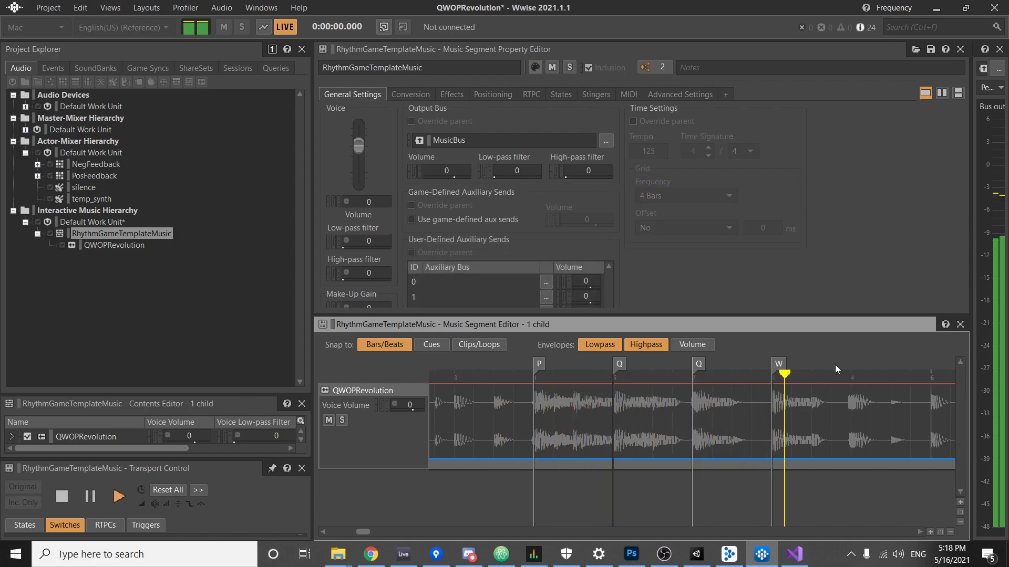
key("space")
double_click(783, 366)
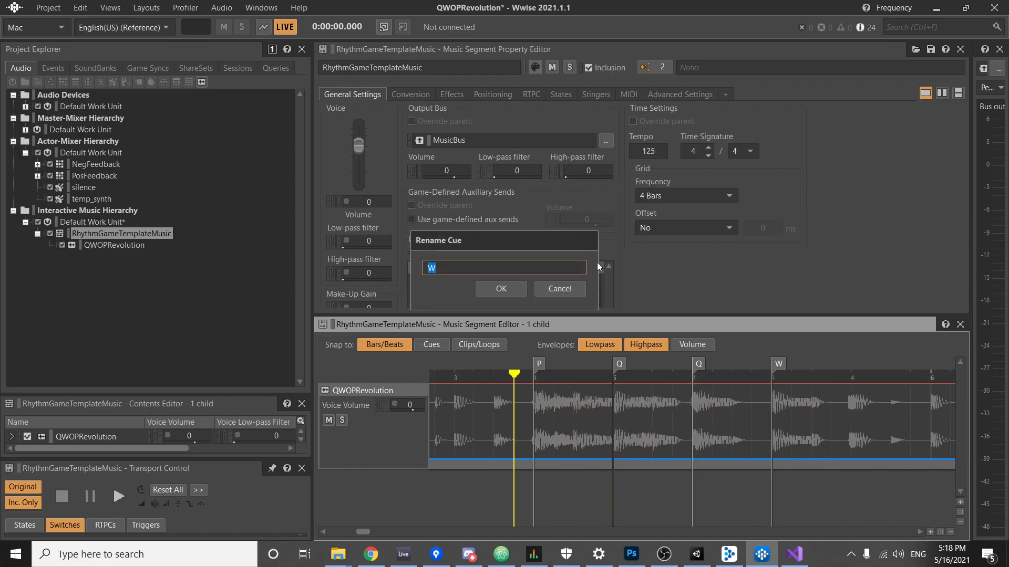
type("Q")
key("Return")
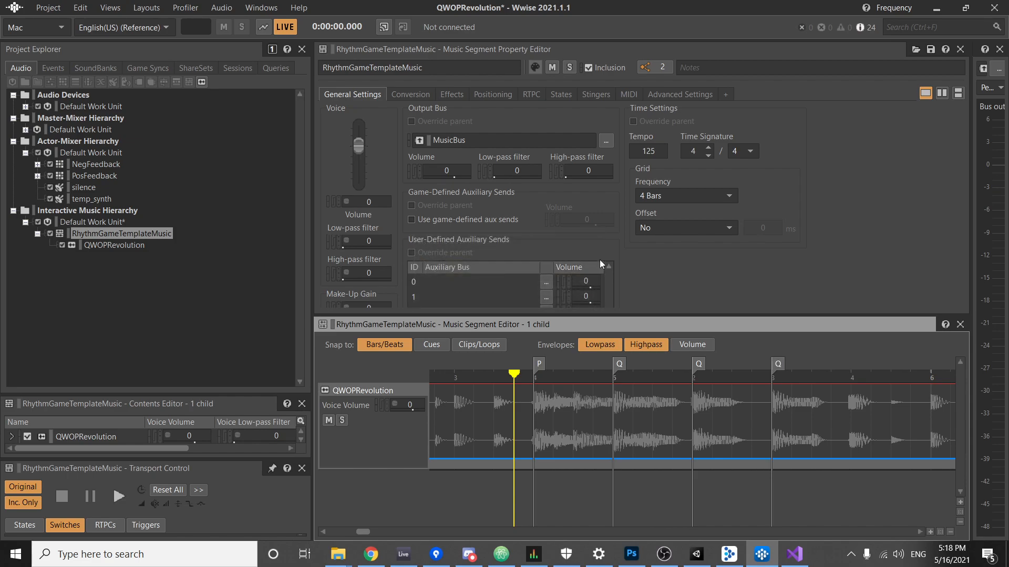
key("space")
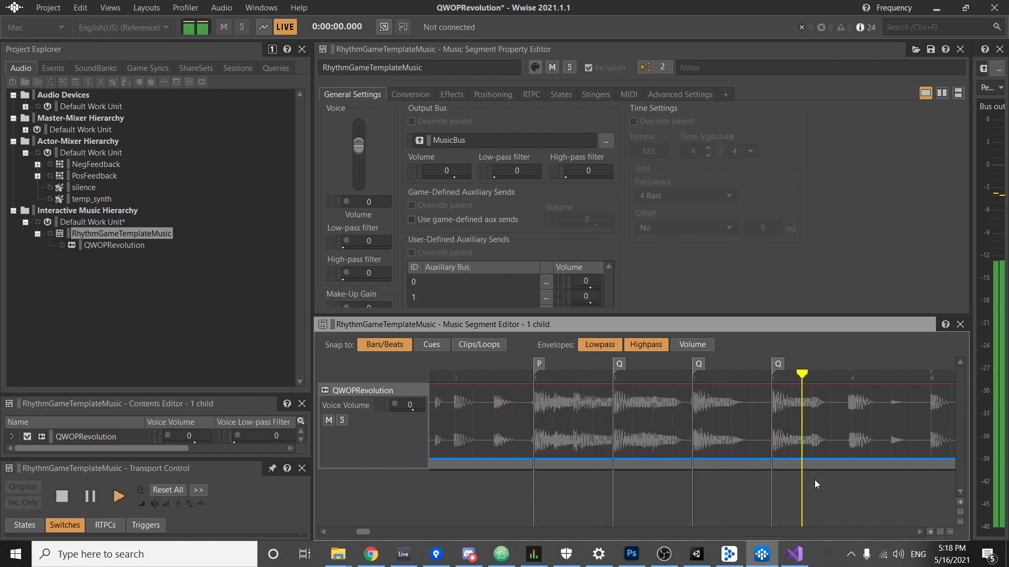
key("space")
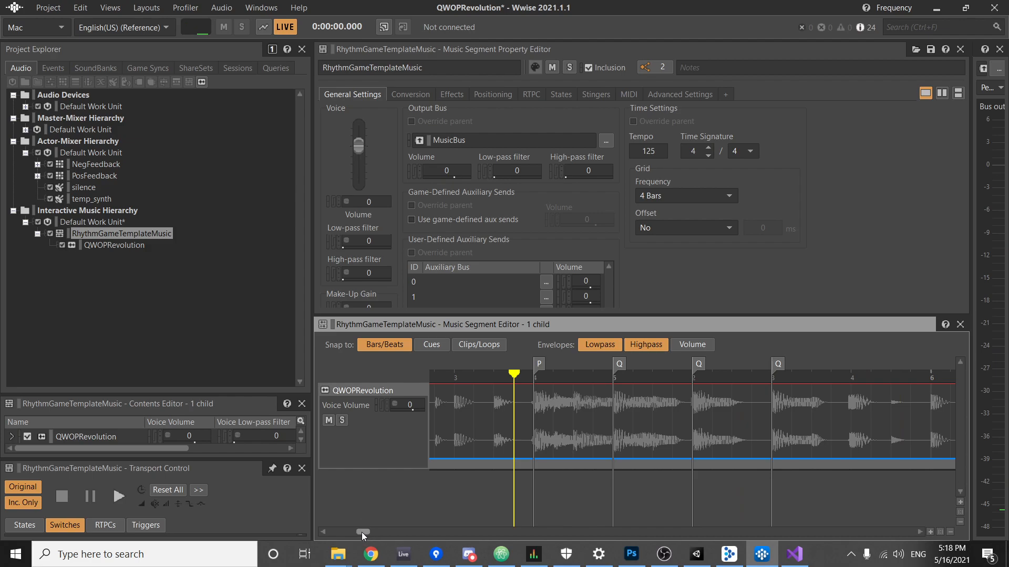
Play the segment from halfway through beat 4 of bar 5 and rename the custom cue on beat 1 of bar 7 as Q.
mouse_move(361, 532)
left_mouse_down()
mouse_move(379, 530)
mouse_move(370, 528)
left_mouse_up()
left_click(480, 375)
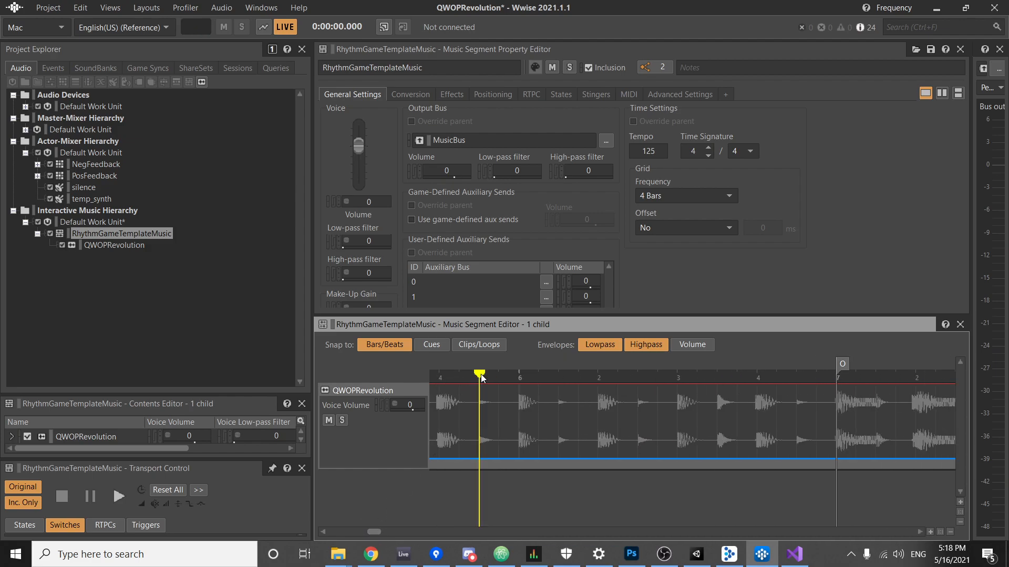
key("space")
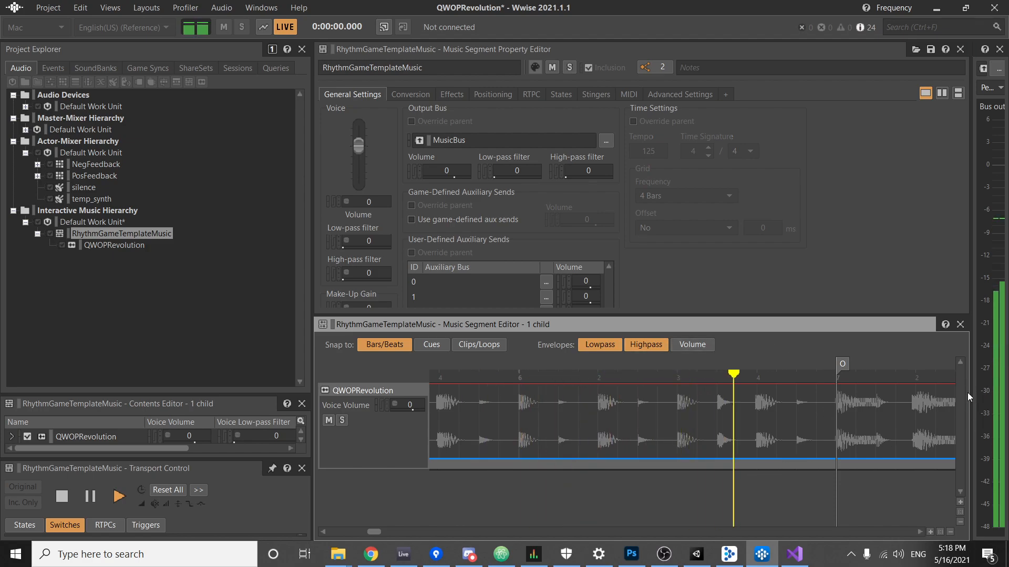
key("space")
double_click(846, 363)
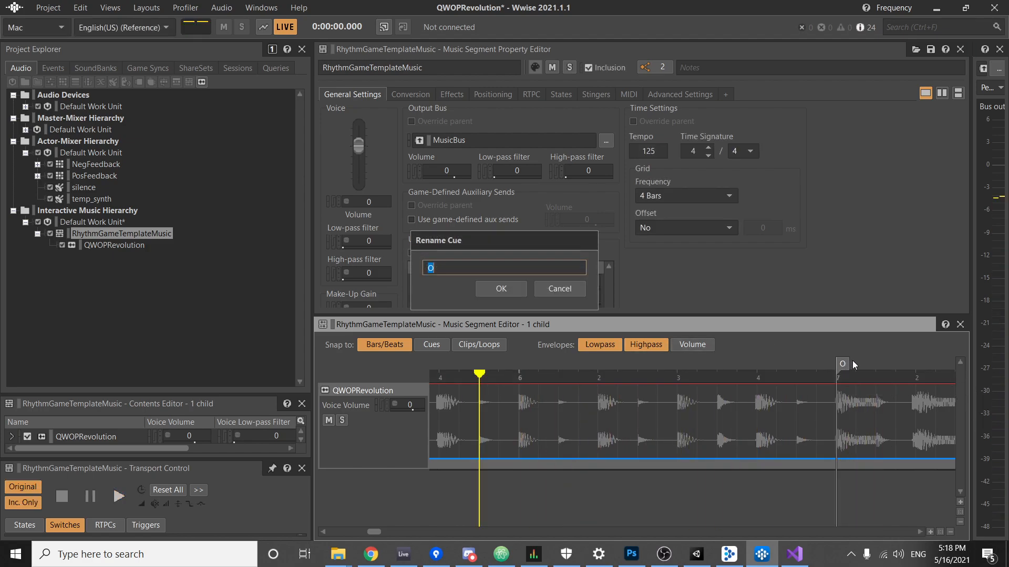
type("Q")
key("Return")
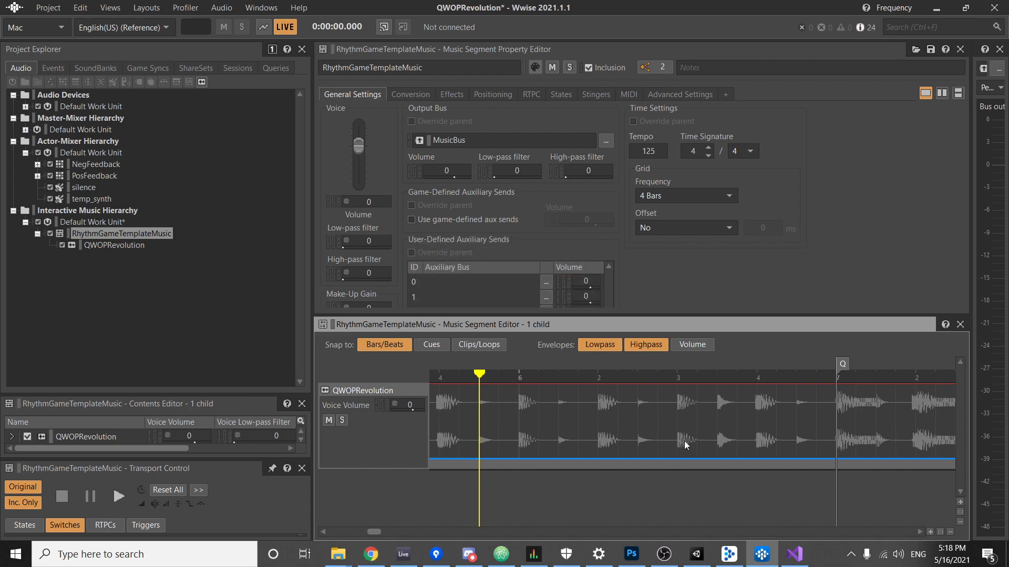
Add a custom cue named Q on beat 2 of bar 7.
scroll(817, 391, "down", 6, "ctrl")
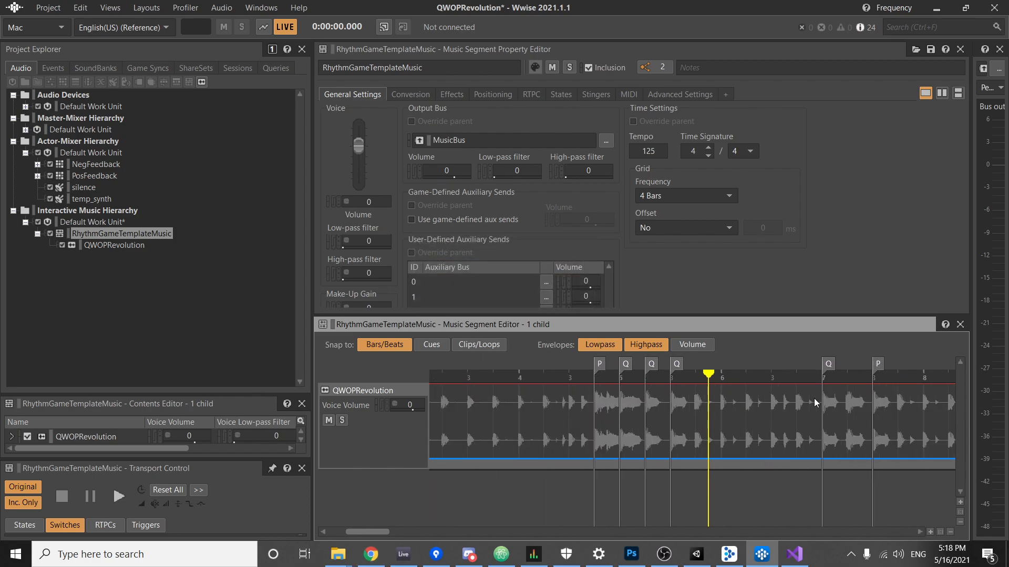
double_click(844, 377)
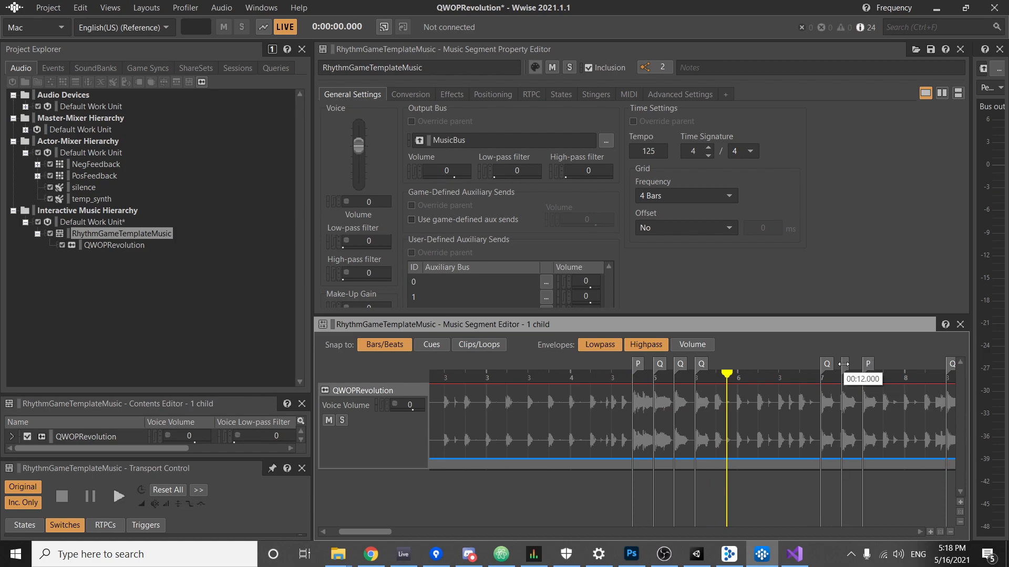
double_click(843, 363)
type("Q")
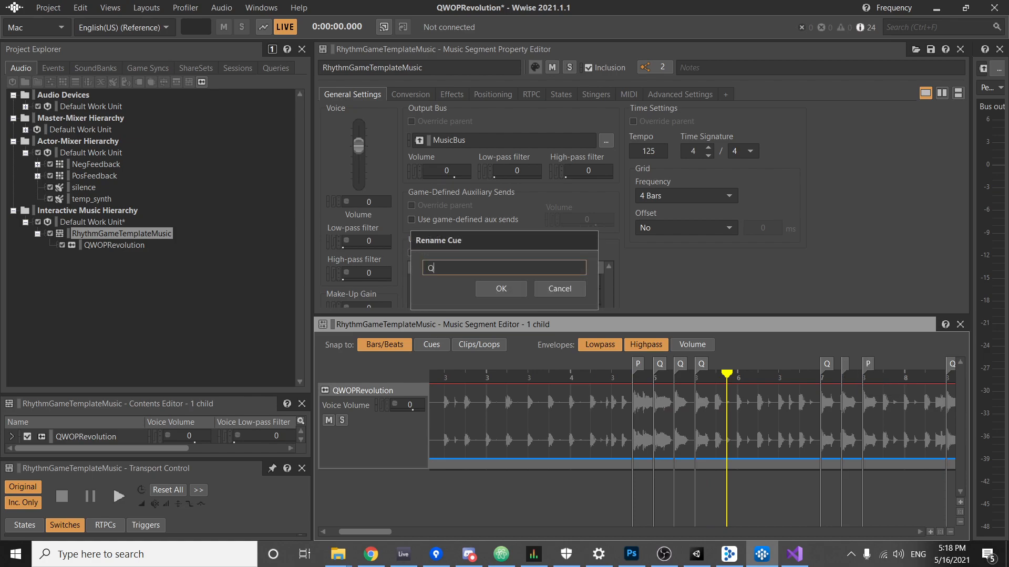
key("Return")
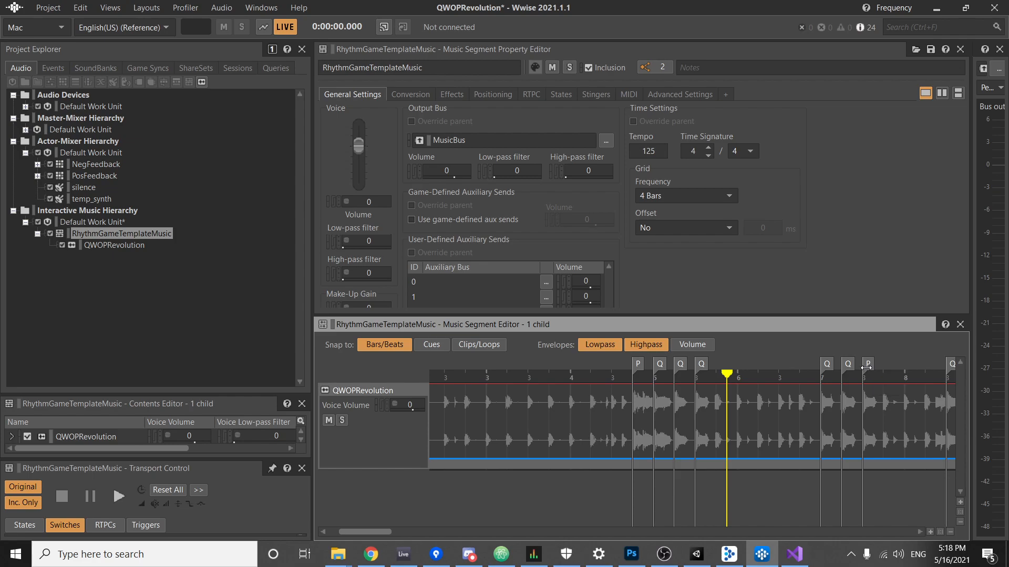
Rename the custom cue on beat 3 of bar 7 as Q and play back the passage starting just before bar 5's cues.
double_click(867, 367)
type("Q")
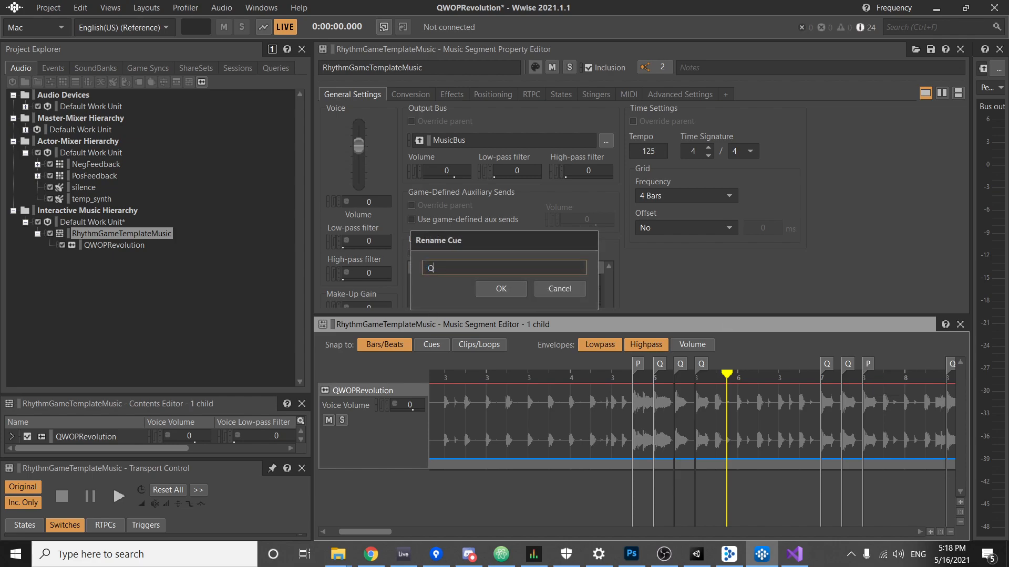
key("Return")
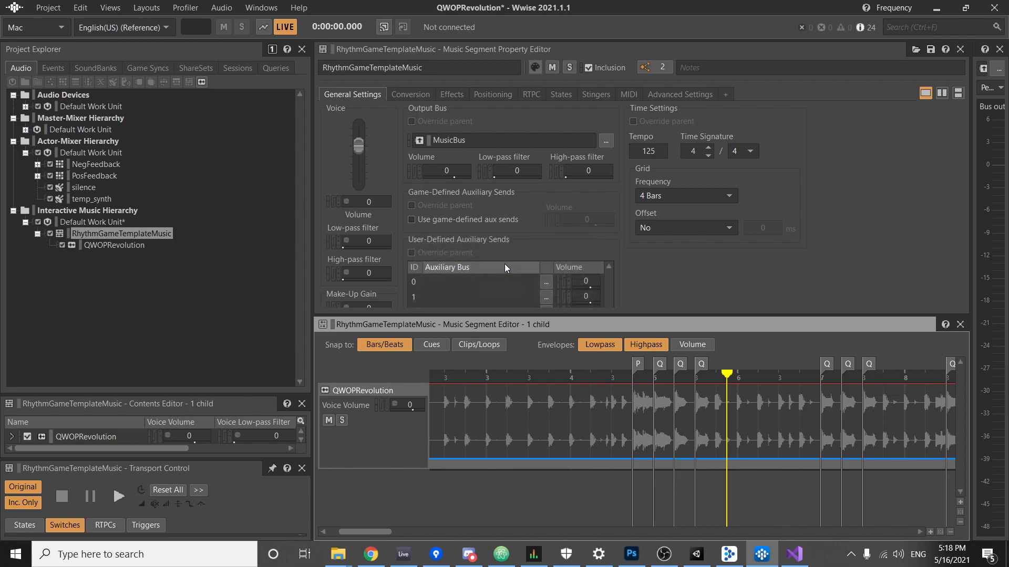
left_click(624, 375)
key("space")
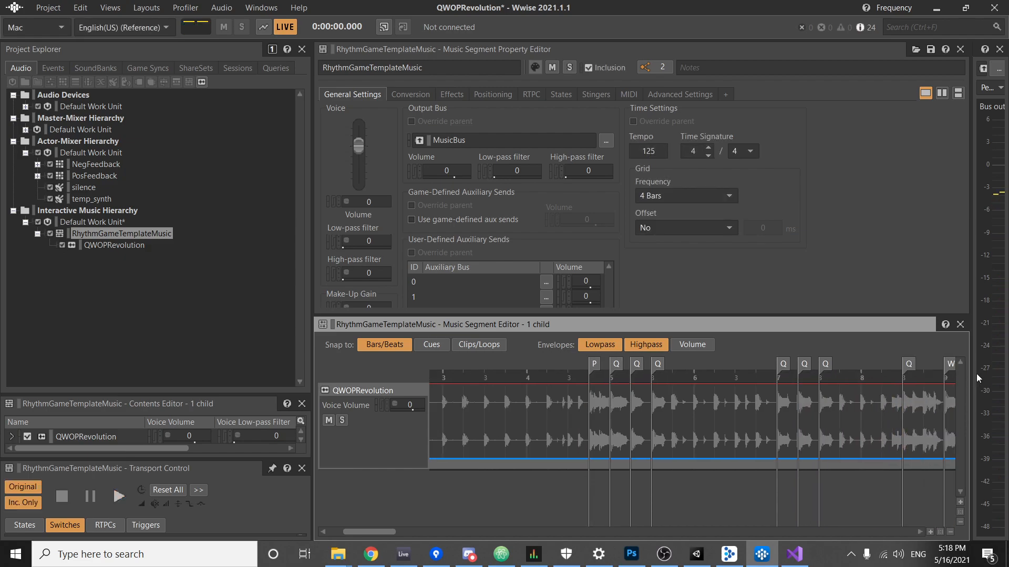
Play the segment from halfway between beats 2 and 3 of bar 8 and delete the Q cue on beat 3.
left_click_drag(819, 381, 623, 387)
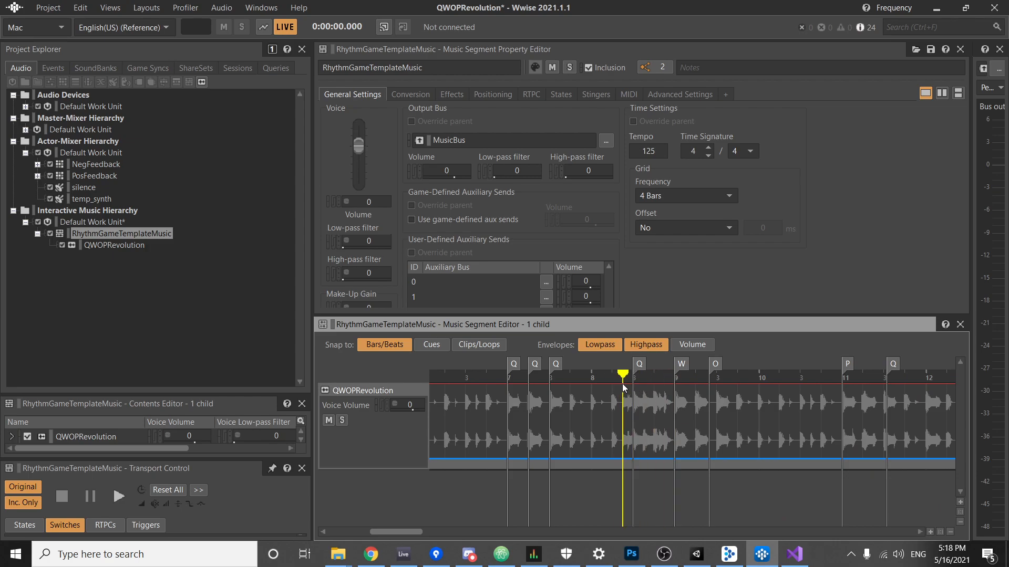
scroll(624, 389, "up", 4, "ctrl")
scroll(620, 401, "down", 5, "ctrl")
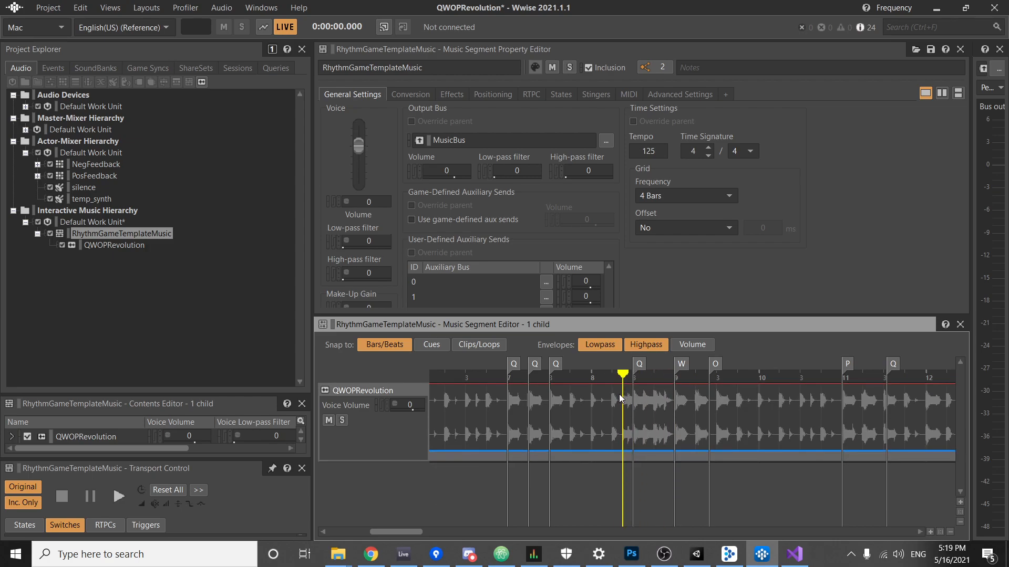
scroll(620, 399, "up", 4, "ctrl+shift")
scroll(618, 394, "up", 8, "ctrl+shift")
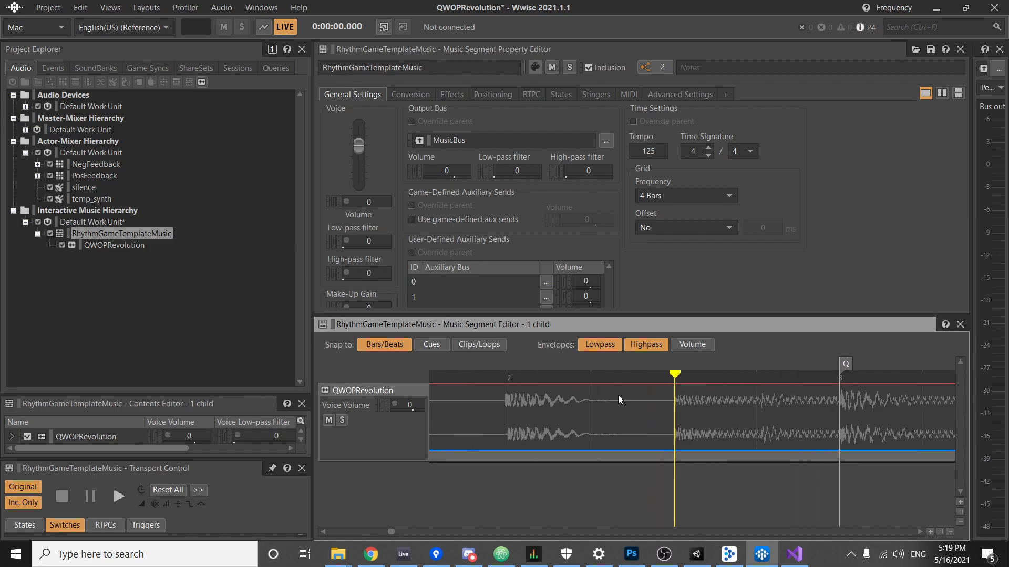
key("space")
key("space")
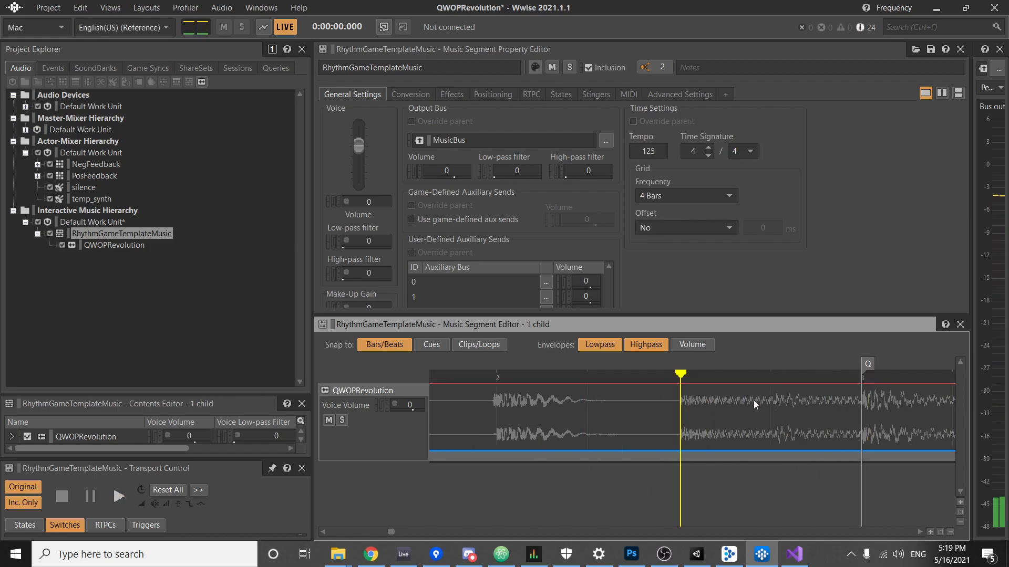
right_click(869, 363)
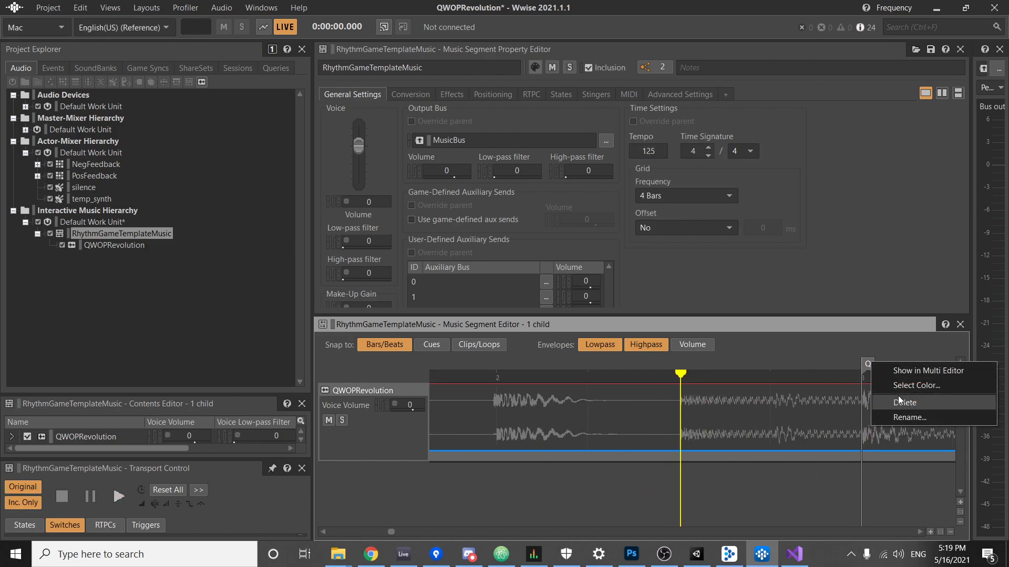
left_click(901, 402)
Play back the passage in bar 8 repeatedly to hear where the hits fall from beat 2 to beat 4.
key("space")
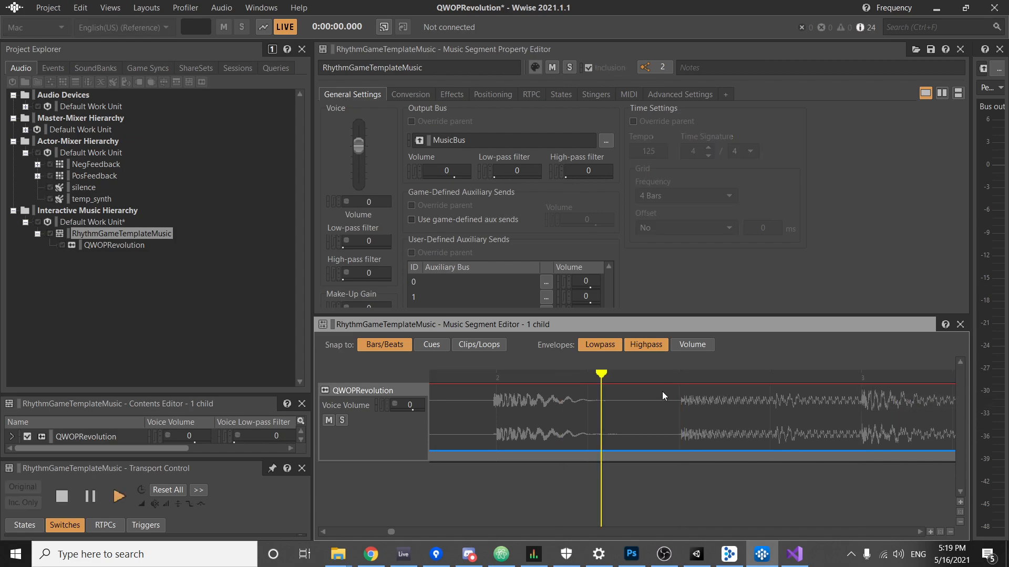
key("space")
scroll(790, 417, "down", 2)
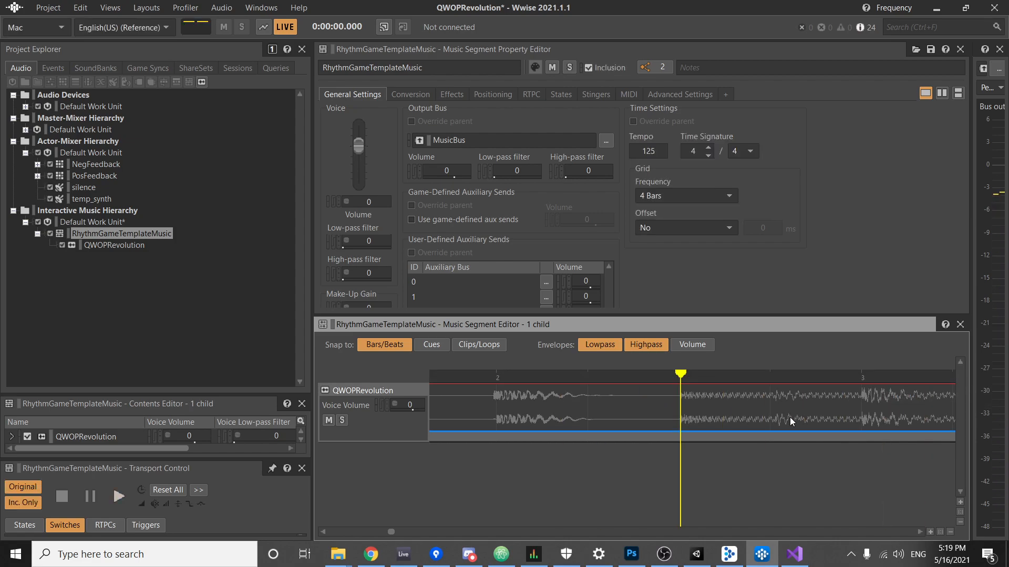
scroll(789, 417, "up", 2)
scroll(790, 417, "down", 3, "ctrl")
scroll(783, 428, "down", 2, "ctrl")
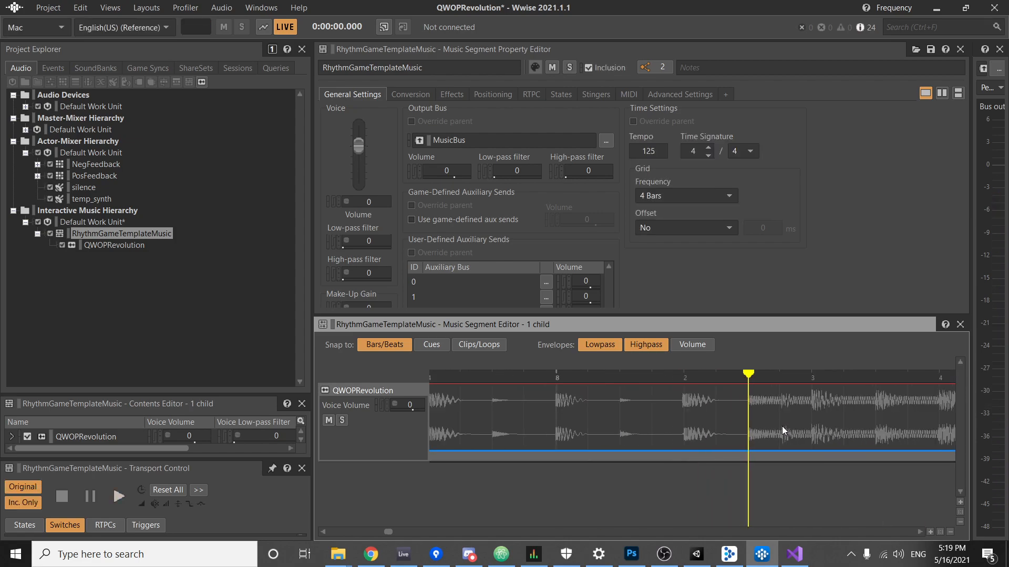
key("space")
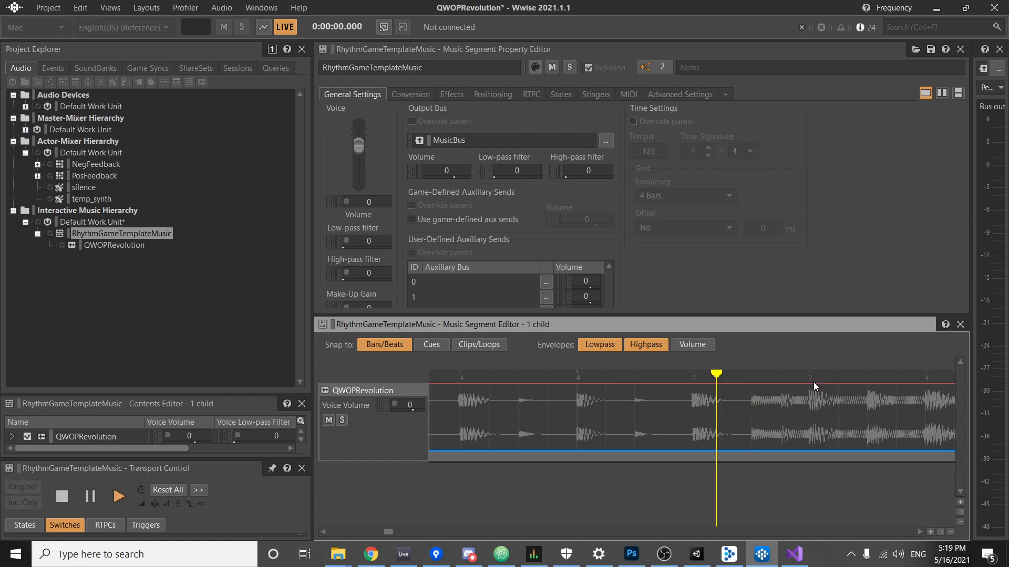
key("space")
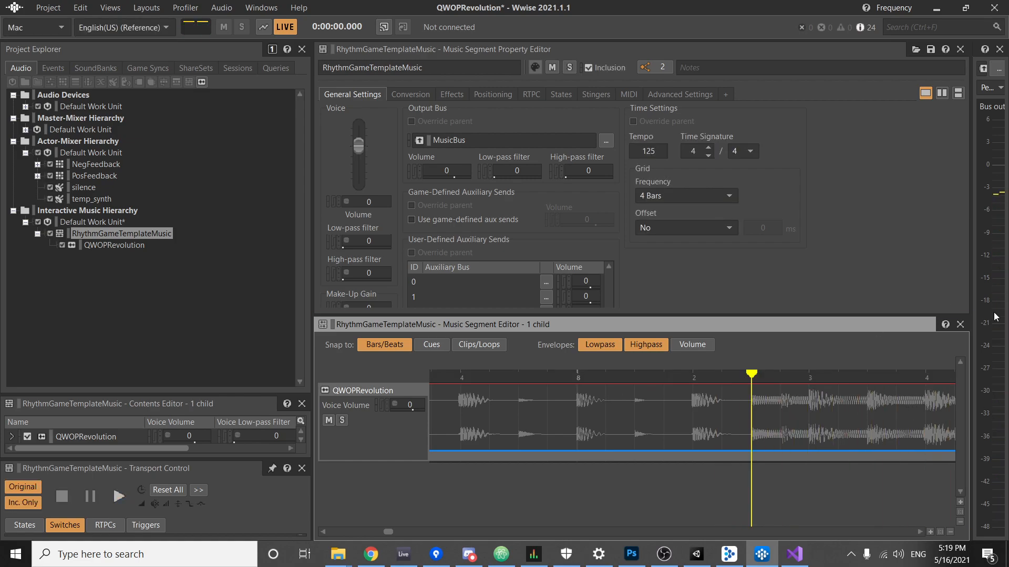
left_click_drag(752, 374, 504, 394)
key("space")
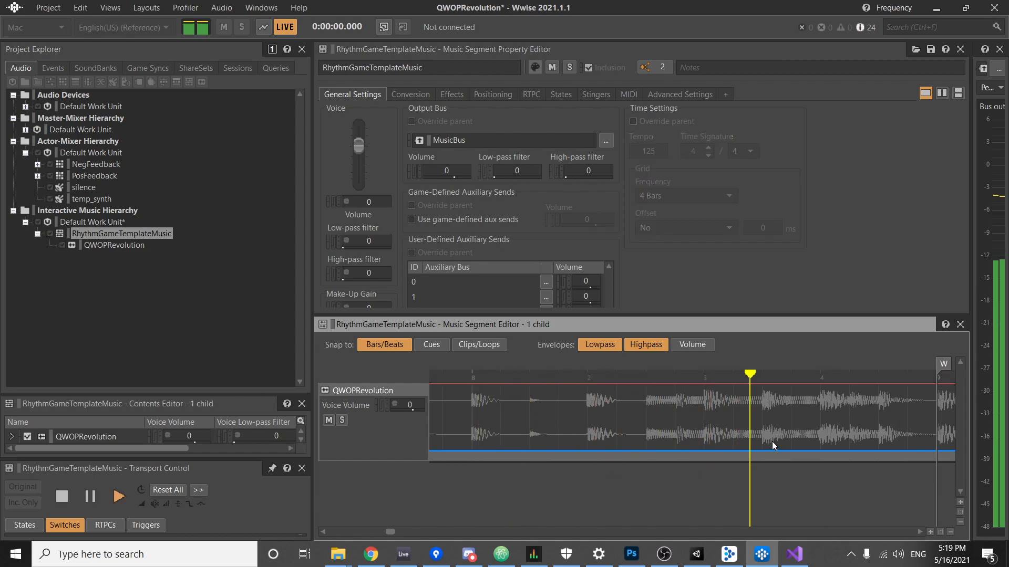
key("space")
Add two custom cues in bar 8, one halfway between beats 2 and 3 and one on beat 4.
left_click(805, 377)
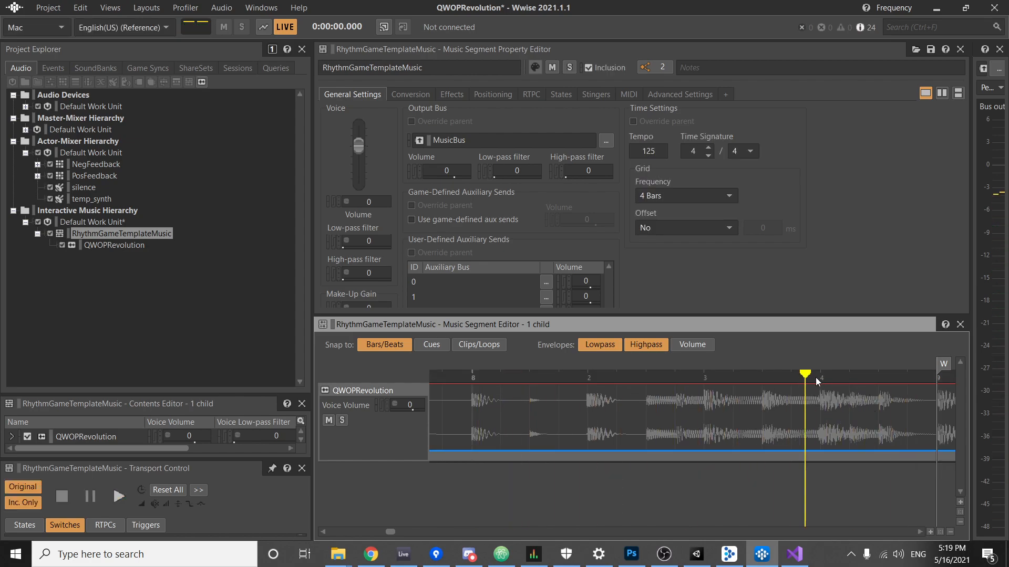
left_click_drag(807, 375, 647, 374)
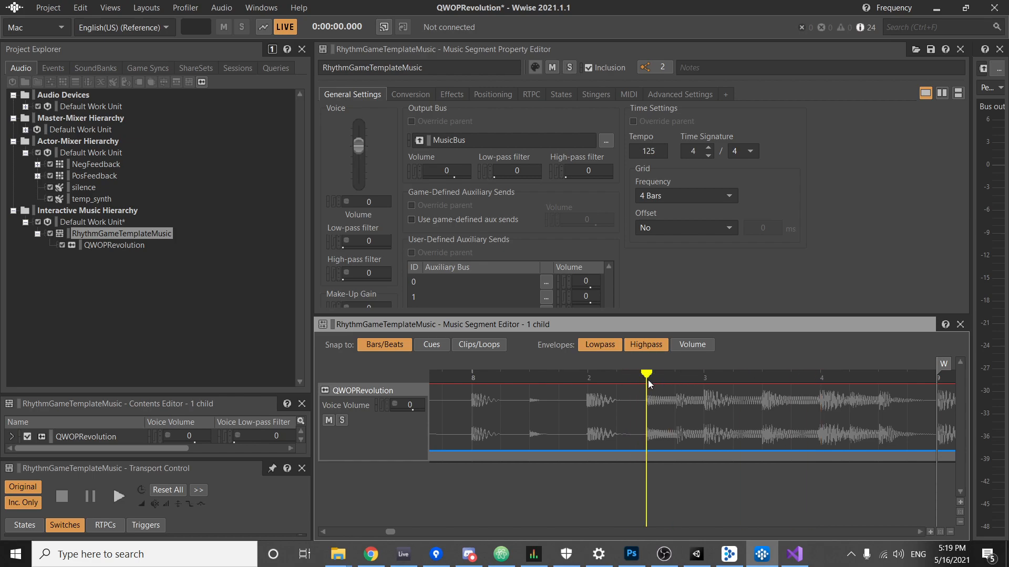
key("e")
key("ctrl+z")
key("c")
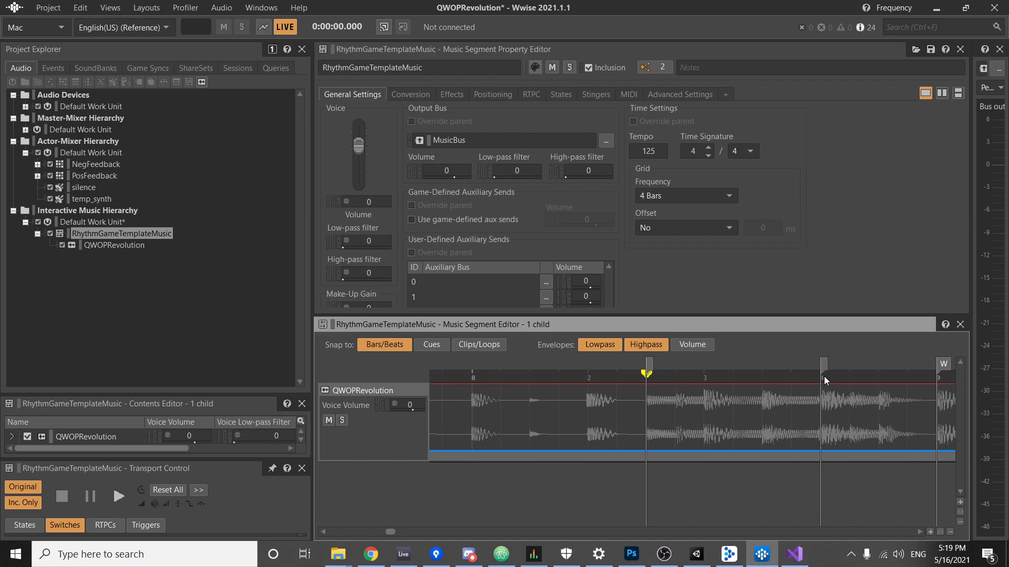
Name the new cue on beat 4 of bar 8 Q and the one halfway between beats 2 and 3 W.
double_click(825, 364)
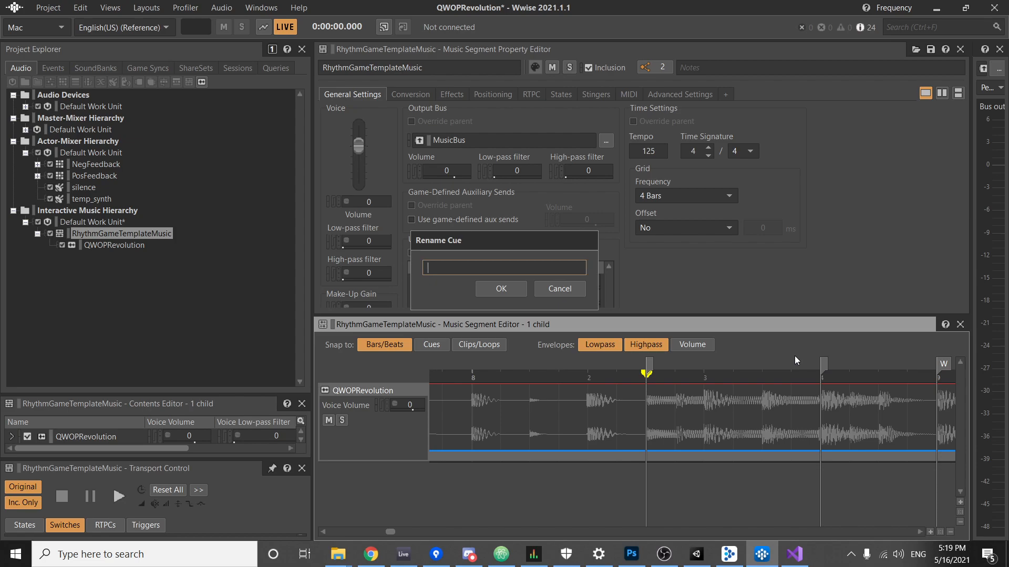
left_click(500, 289)
double_click(648, 361)
left_click(501, 288)
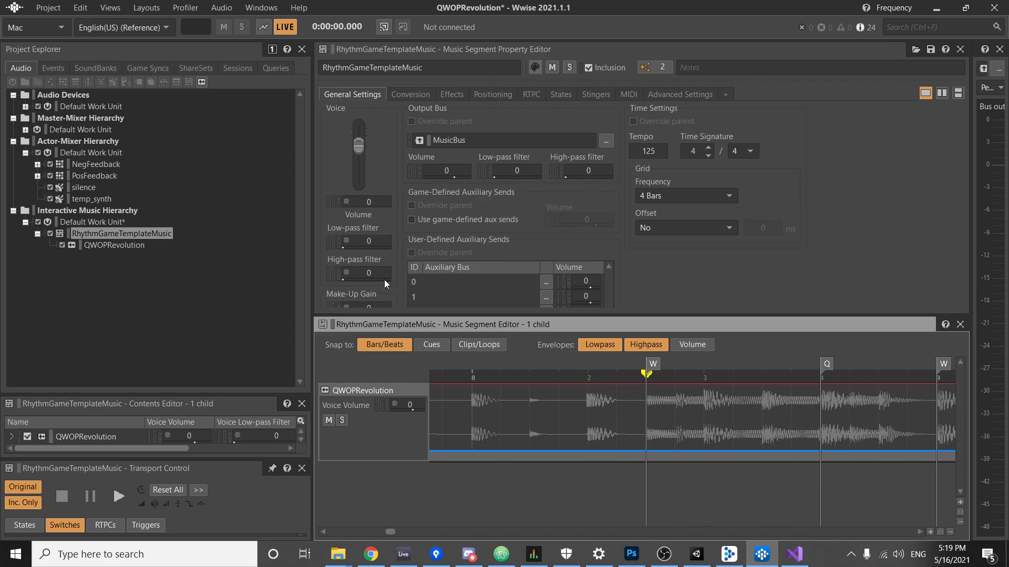
Play the segment from the W cue in bar 8 into bar 9 to check the cue placement.
scroll(709, 417, "down", 5, "ctrl")
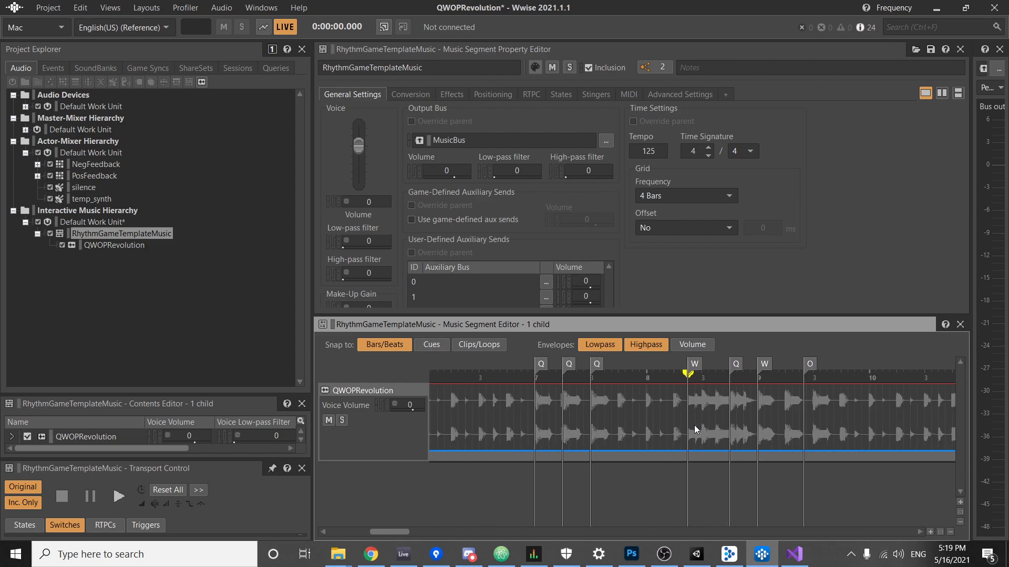
scroll(753, 374, "down", 1, "ctrl")
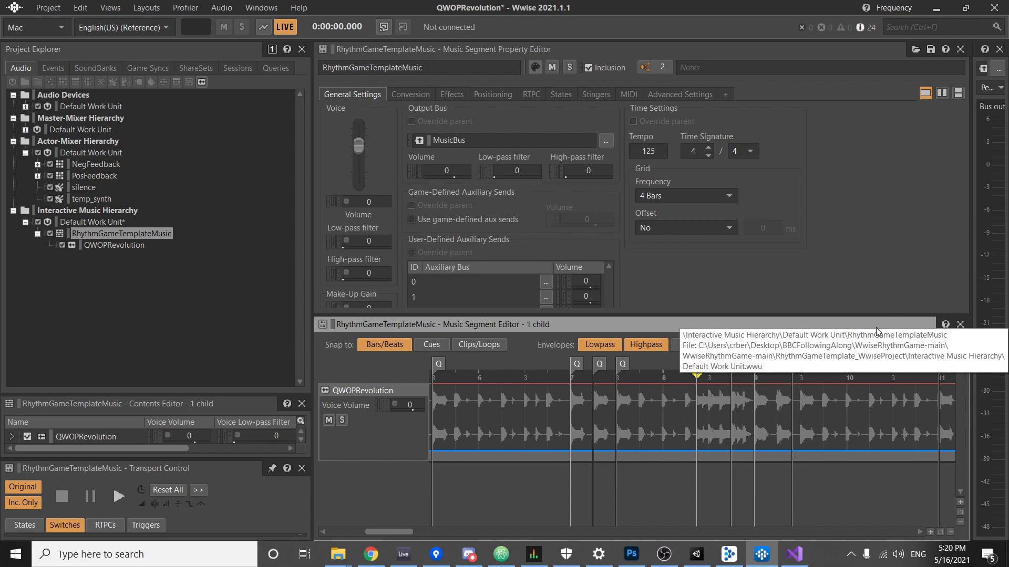
key("space")
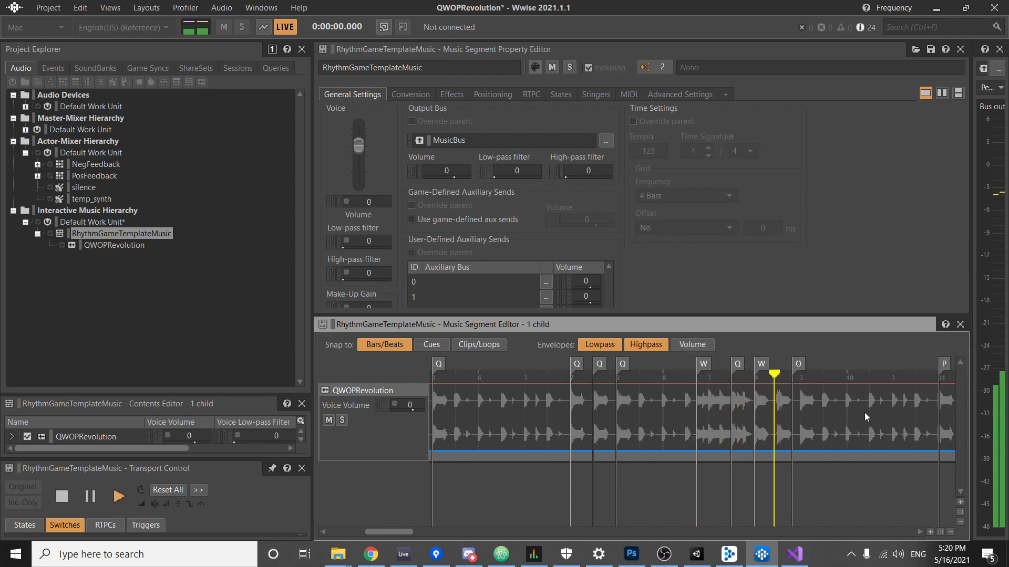
key("space")
Rename the custom cue on beat 1 of bar 9 as Q.
mouse_move(762, 361)
left_mouse_down()
mouse_move(777, 362)
mouse_move(763, 363)
left_mouse_up()
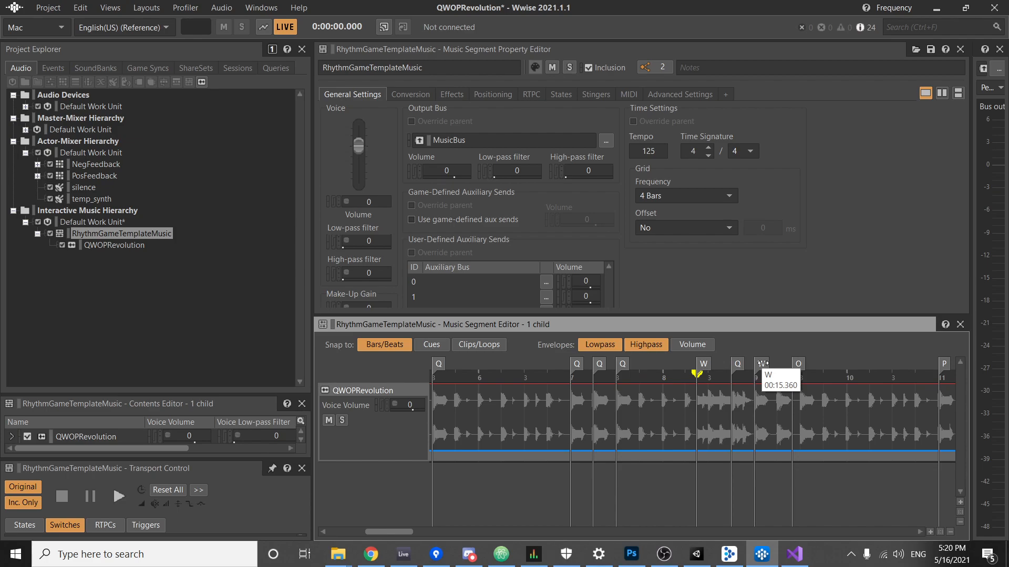
double_click(759, 364)
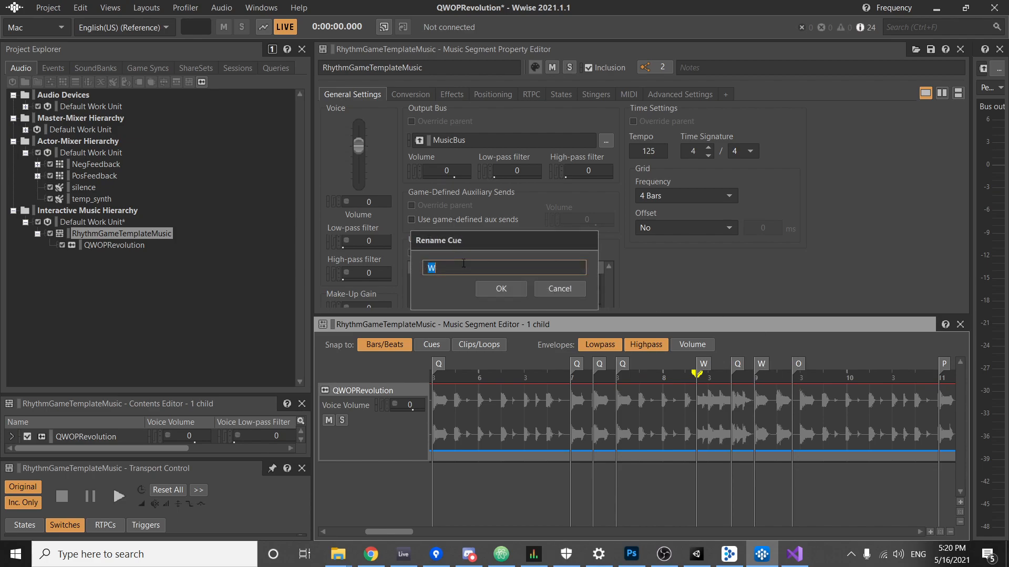
type("!")
key("Return")
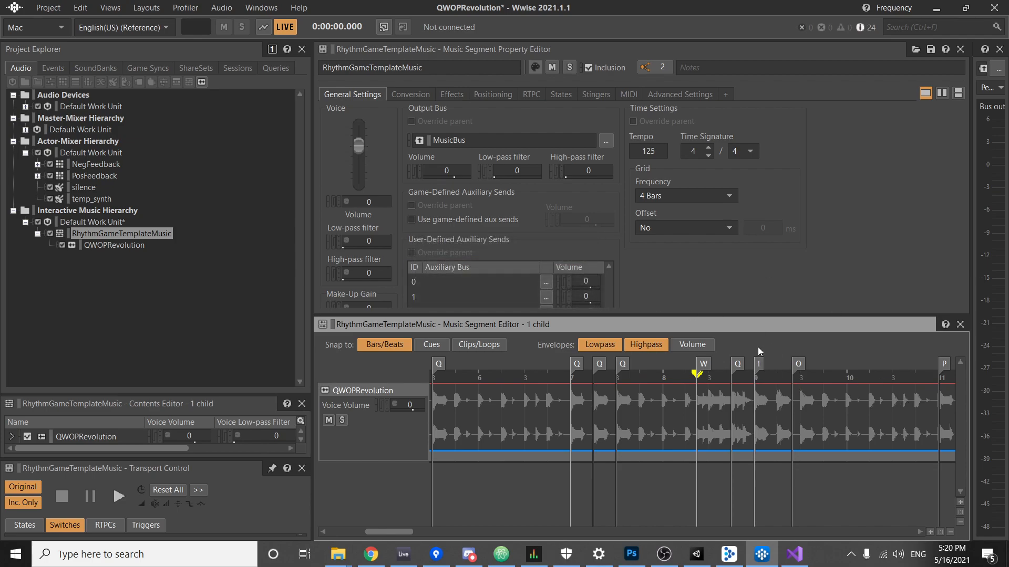
double_click(755, 364)
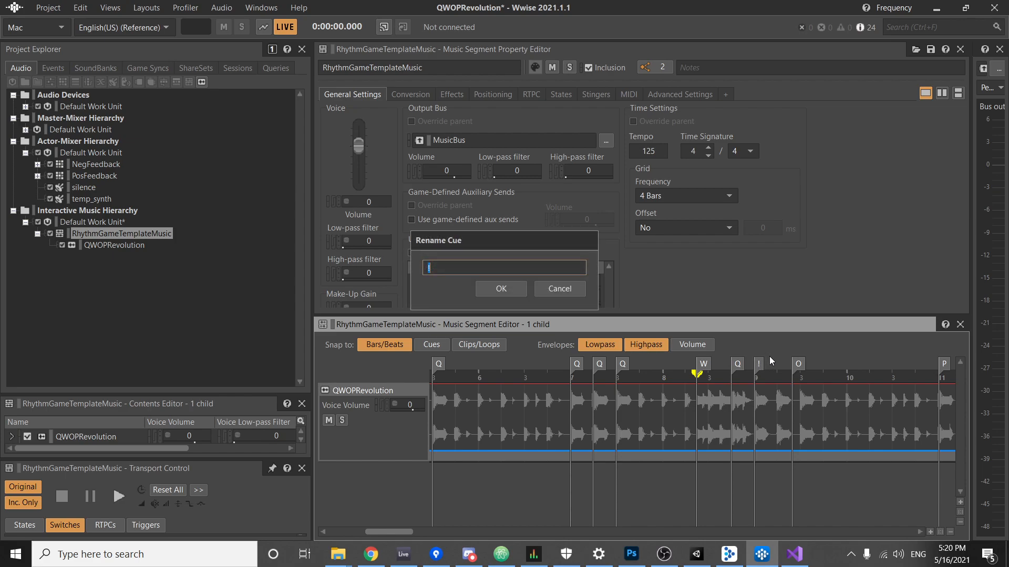
type("Q")
key("Return")
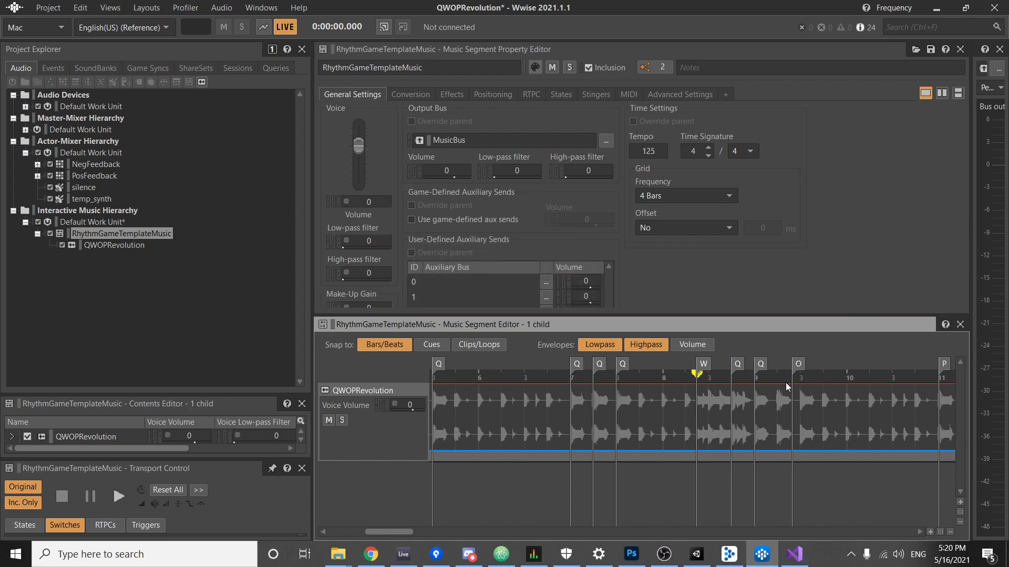
Move the O cue in bar 9 back to beat 2 and rename it Q.
left_click_drag(798, 363, 783, 364)
double_click(782, 364)
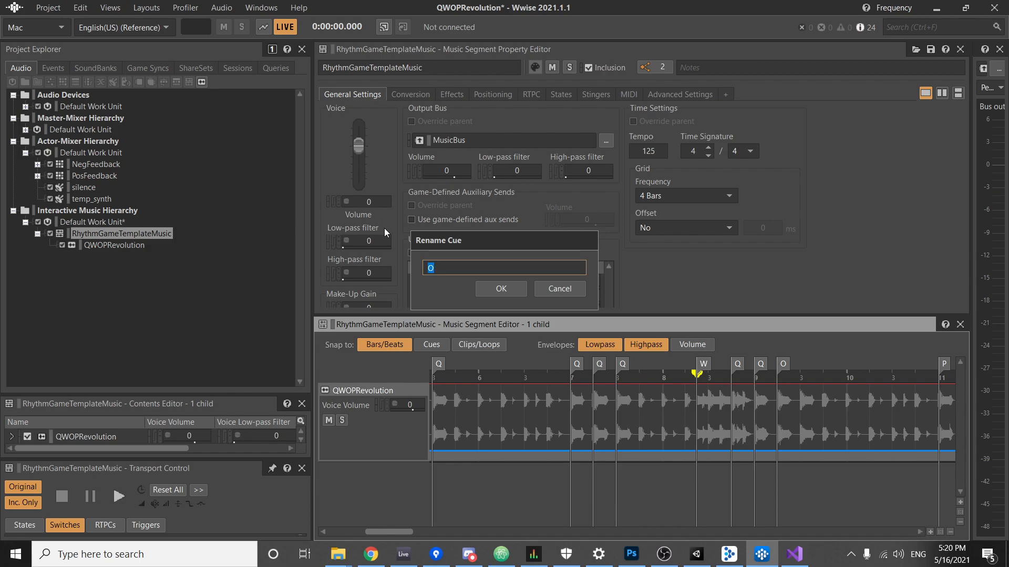
type("Q")
key("Return")
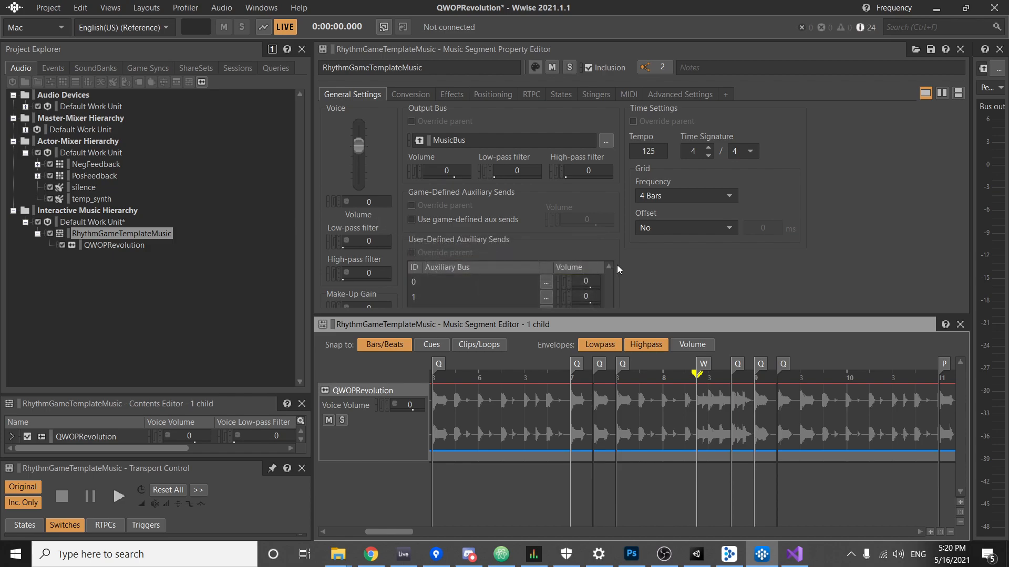
Add a custom cue on beat 3 of bar 9 and name it Q.
double_click(799, 377)
double_click(802, 364)
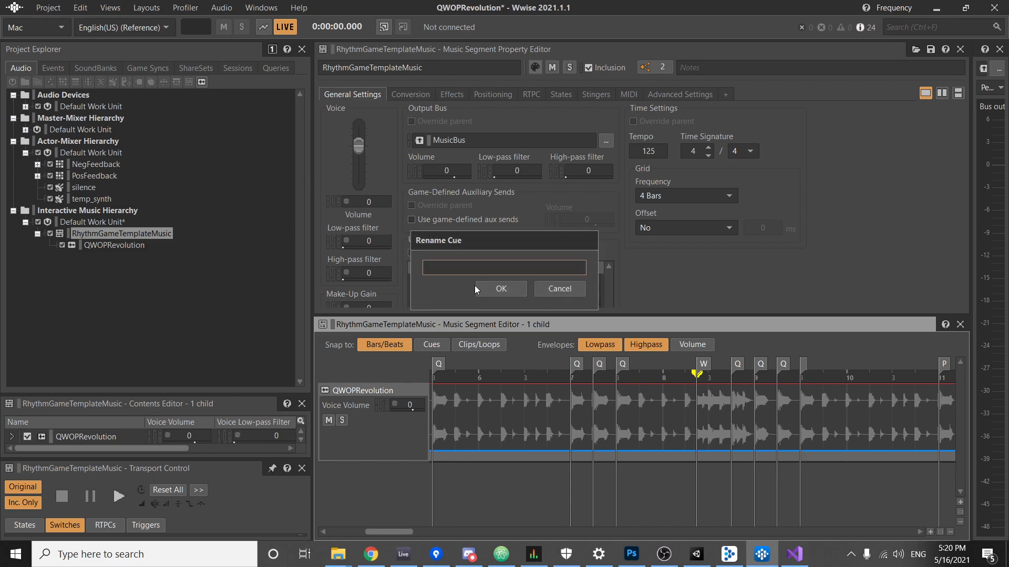
type("Q")
key("Return")
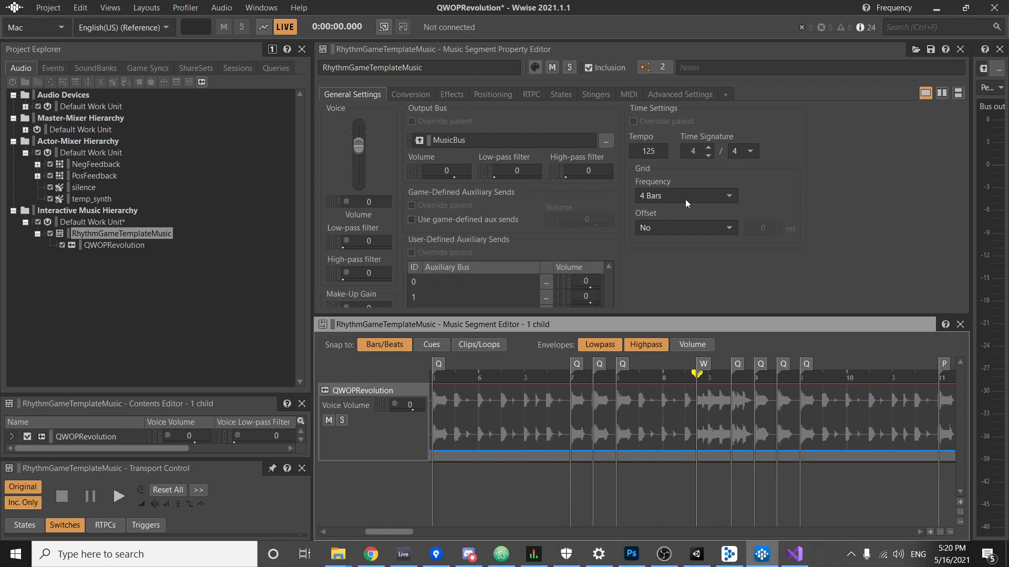
Look over the cue layout from bar 1 to bar 11 and save the QWOPRevolution project.
left_click(841, 371)
scroll(860, 379, "down", 3, "ctrl")
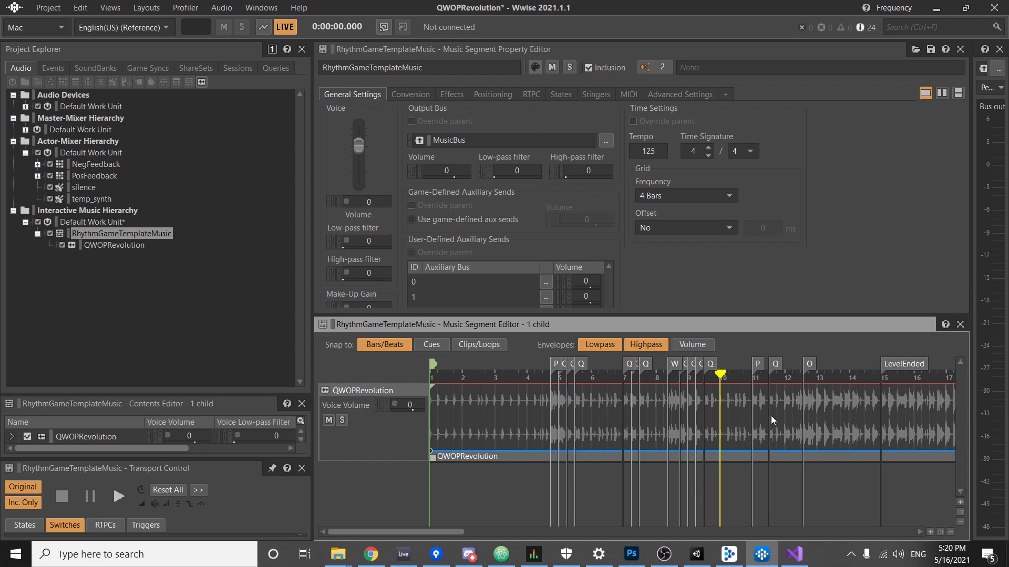
scroll(771, 415, "up", 2, "ctrl")
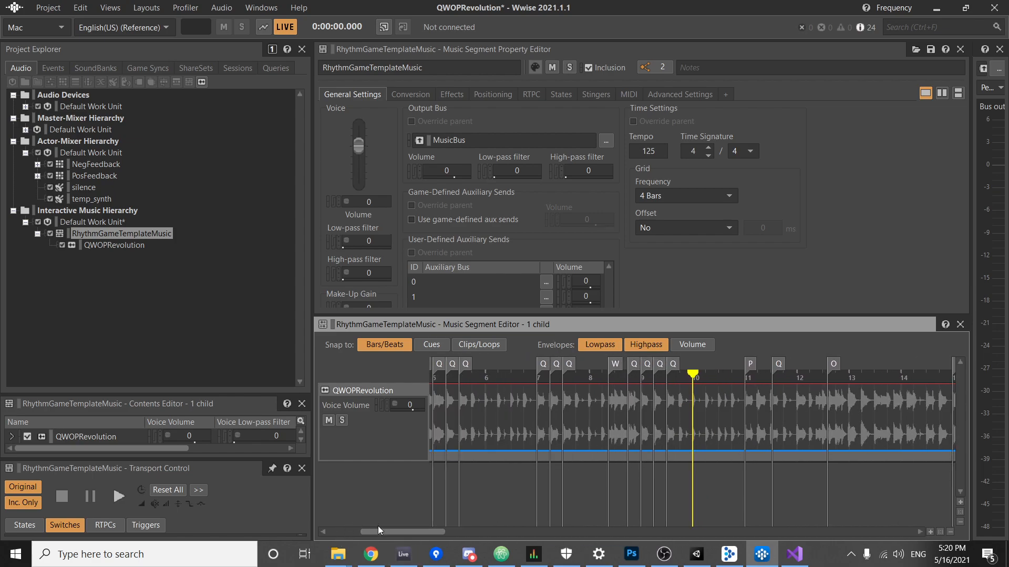
left_click_drag(377, 529, 306, 529)
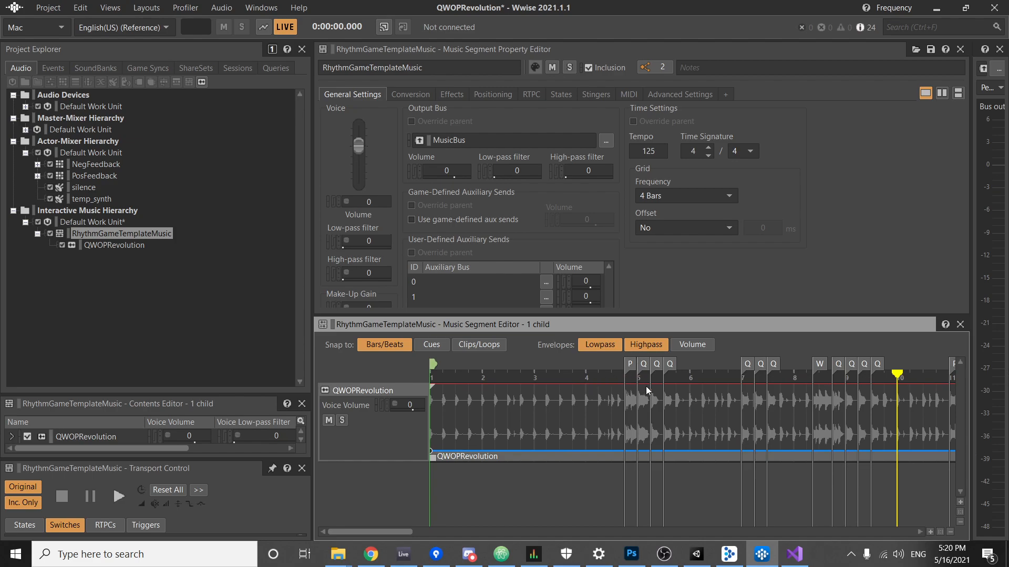
key("ctrl+s")
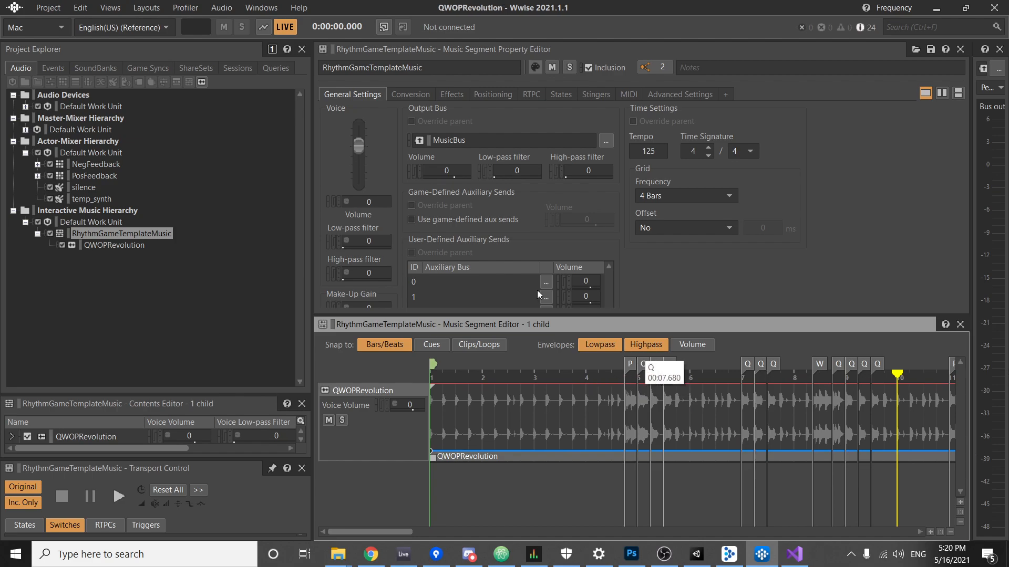
left_click(47, 8)
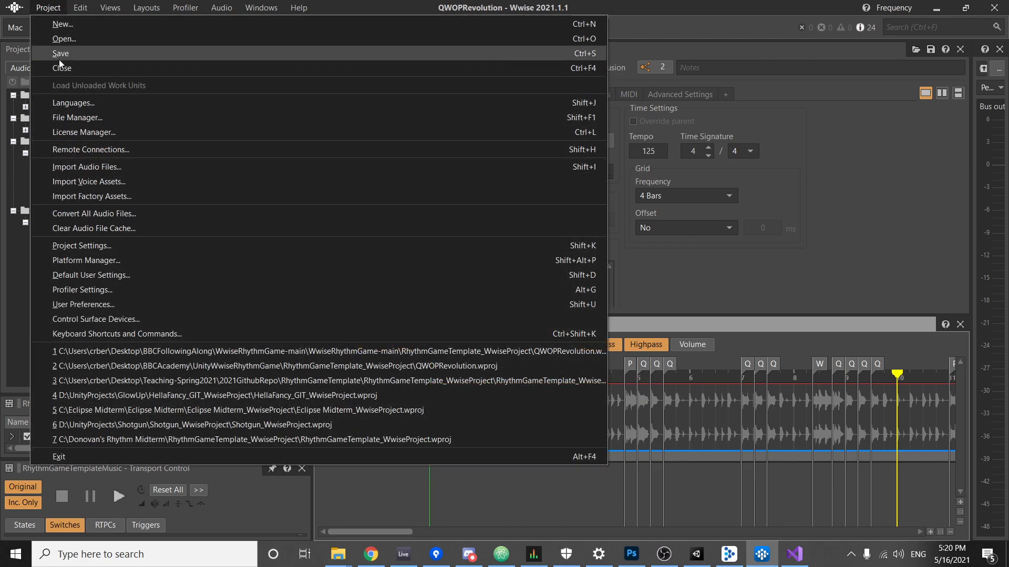
left_click(59, 57)
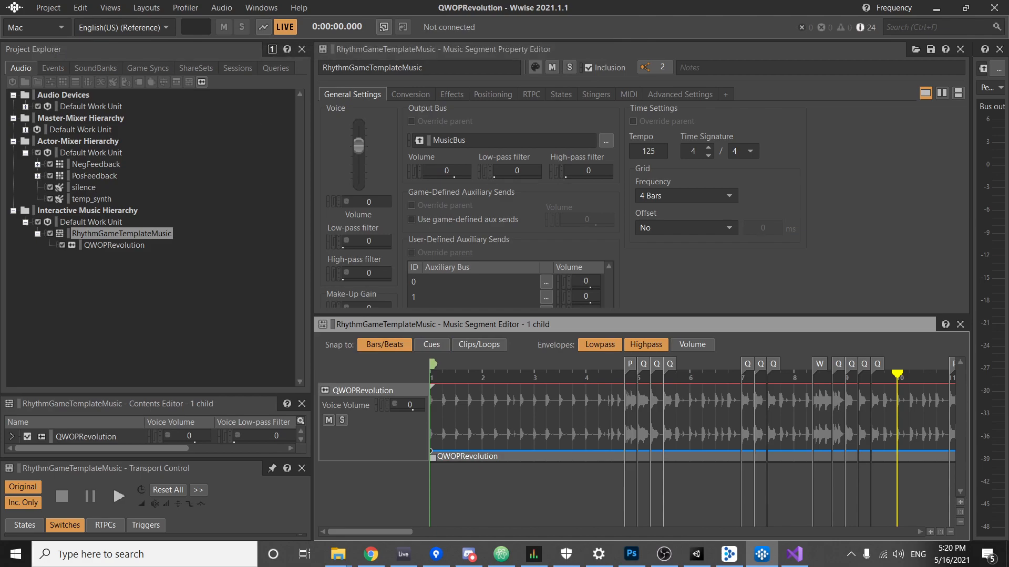
Switch to Unity, widen the Game view and briefly run the rhythm game to test the cues.
left_click(940, 12)
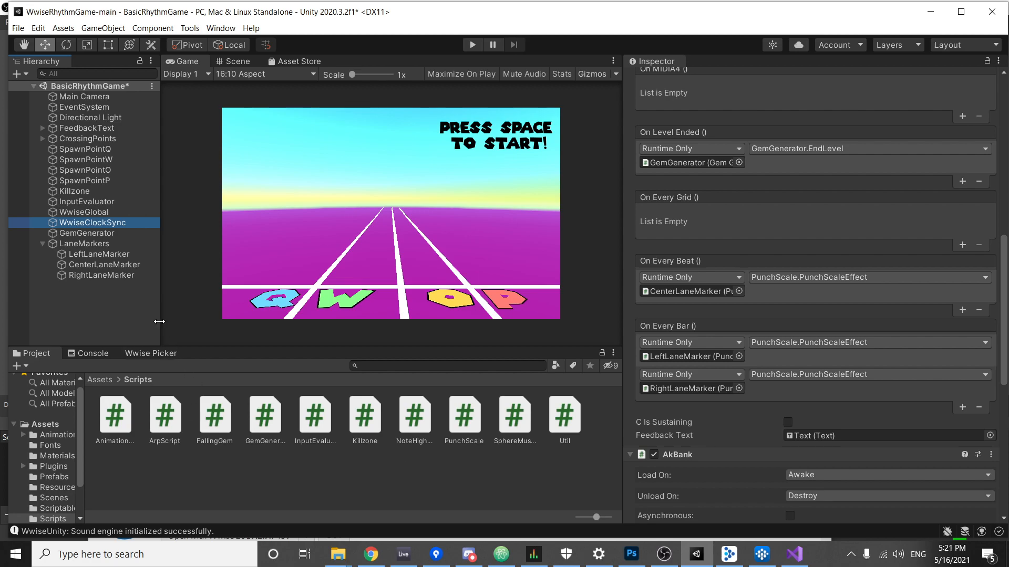
left_click_drag(158, 321, 144, 325)
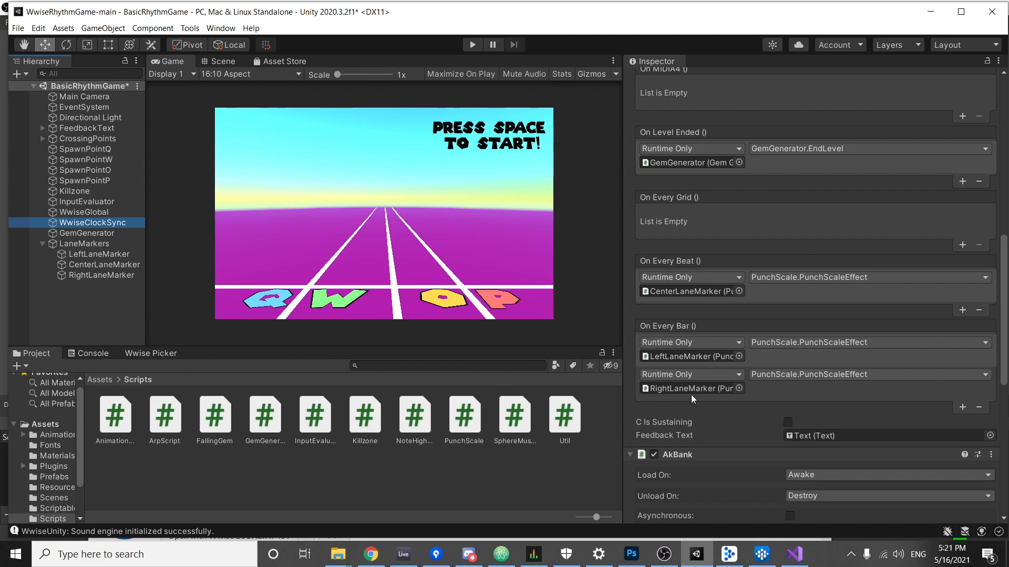
left_click_drag(623, 399, 690, 395)
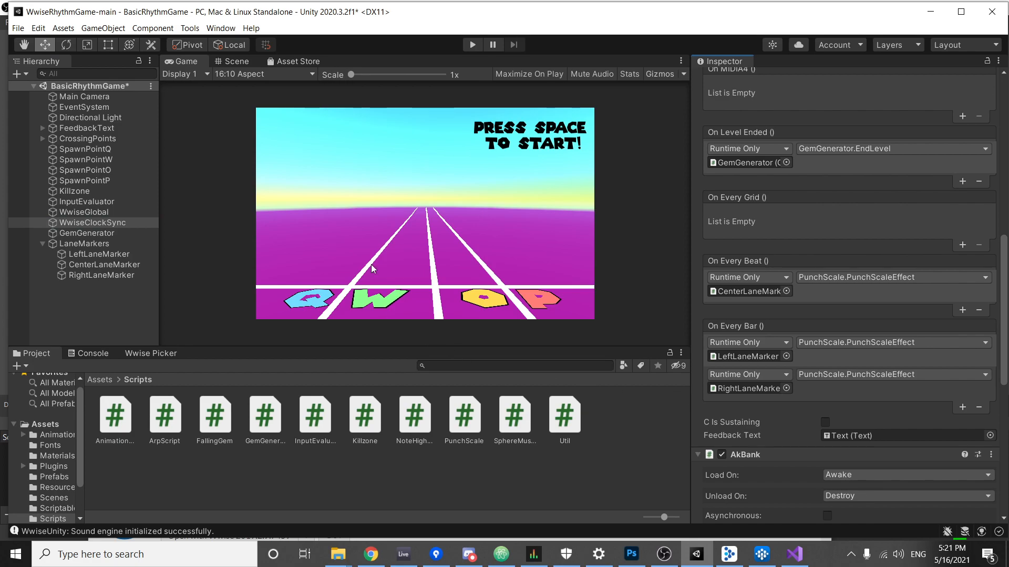
left_click(473, 44)
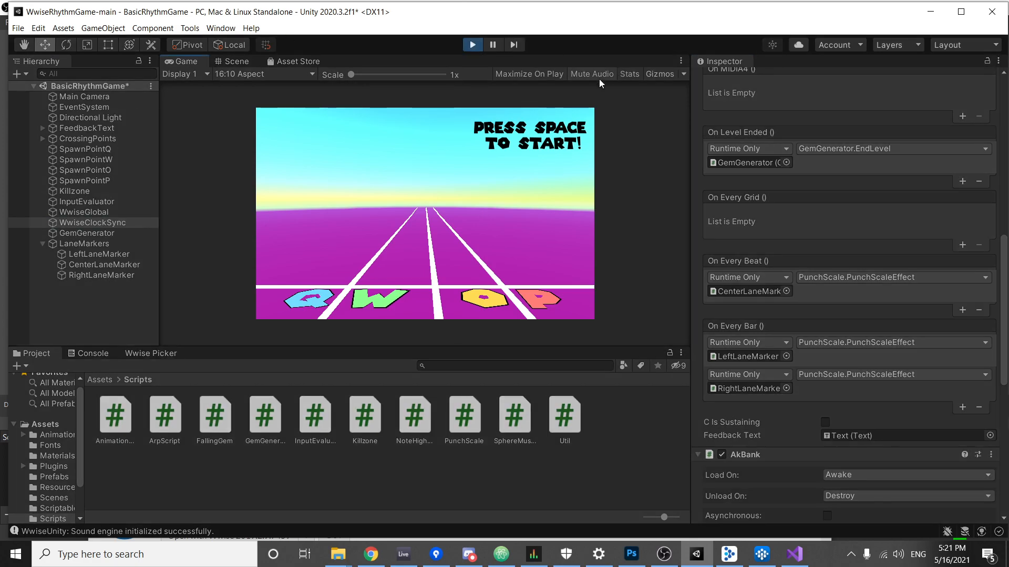
key("space")
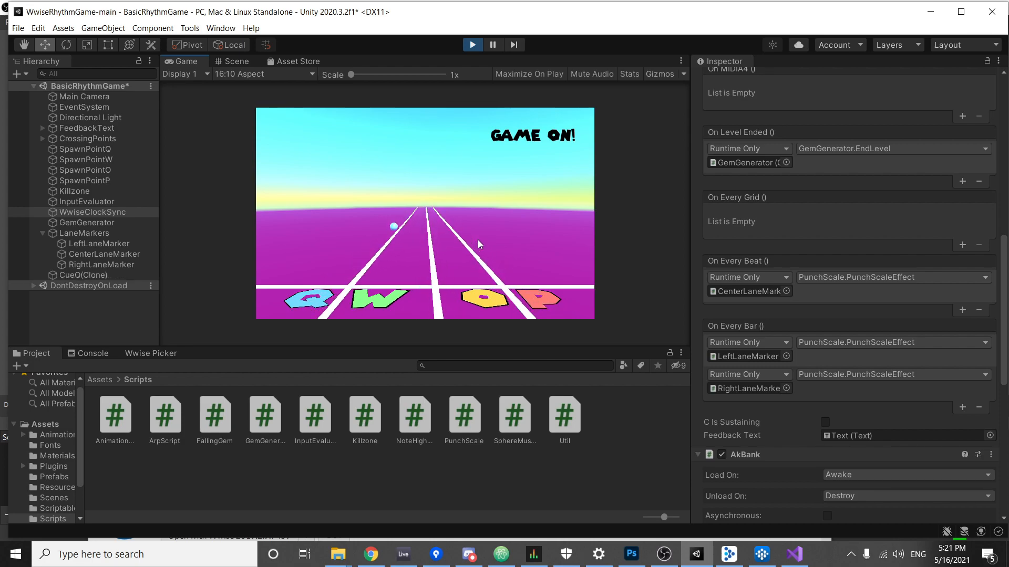
left_click(472, 45)
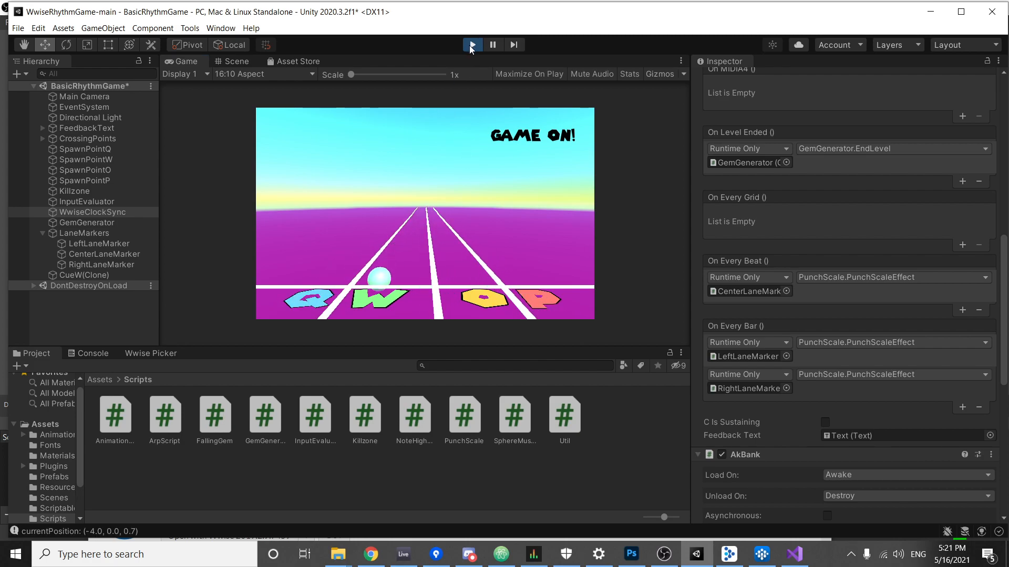
Switch to Wwise and generate the NoteHighway SoundBank for all platforms.
left_click(762, 556)
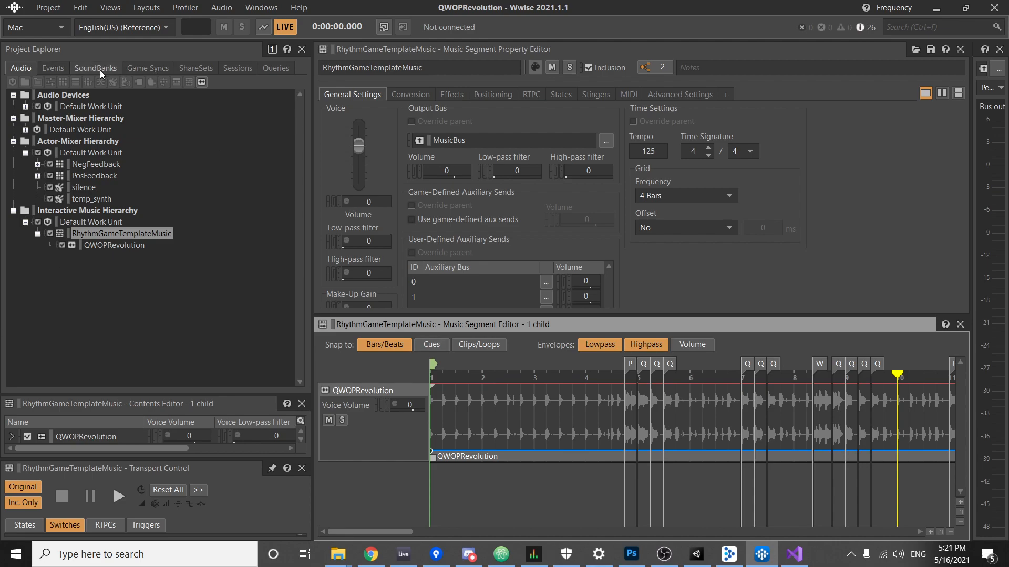
left_click(47, 7)
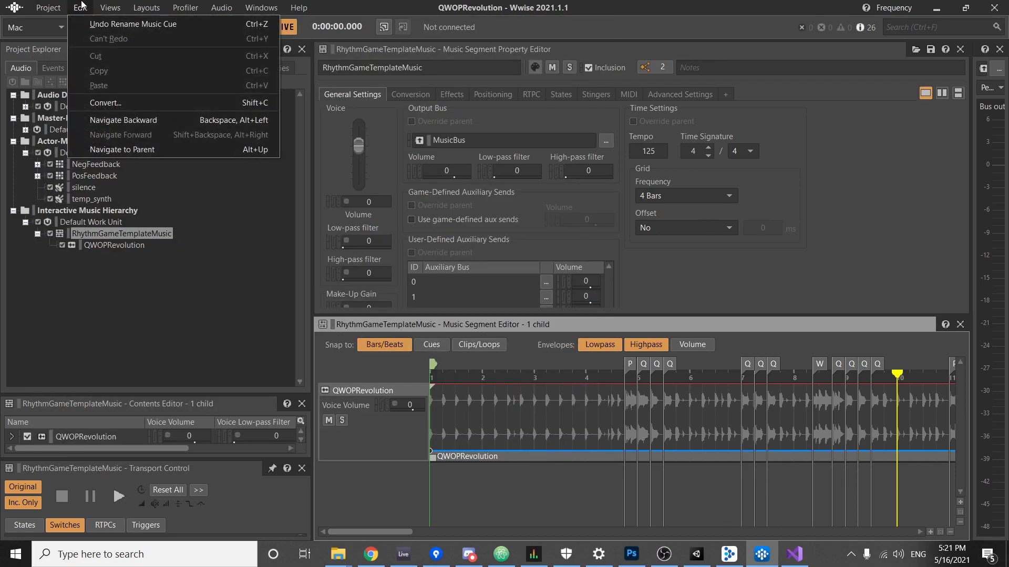
left_click(82, 5)
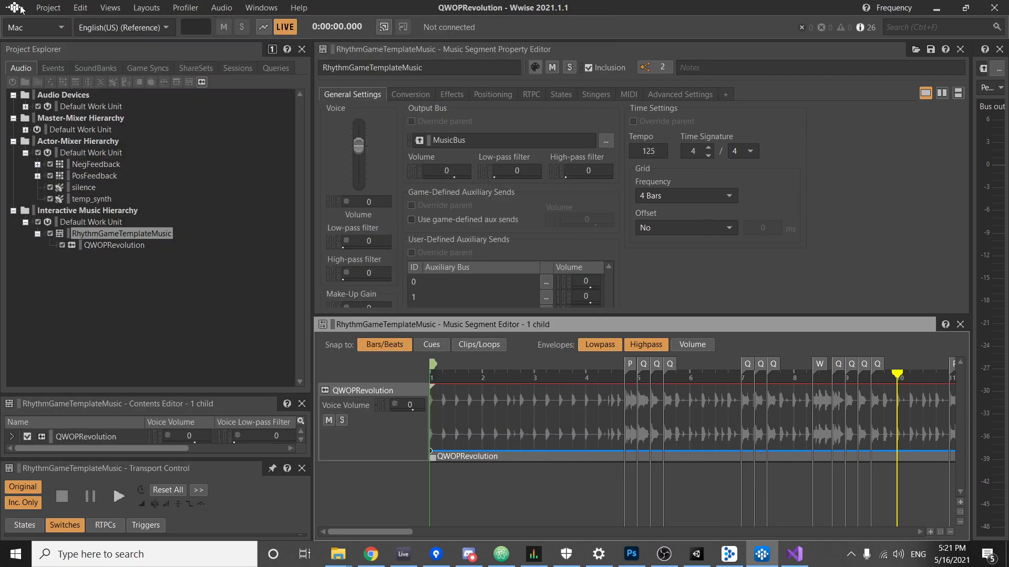
left_click(103, 65)
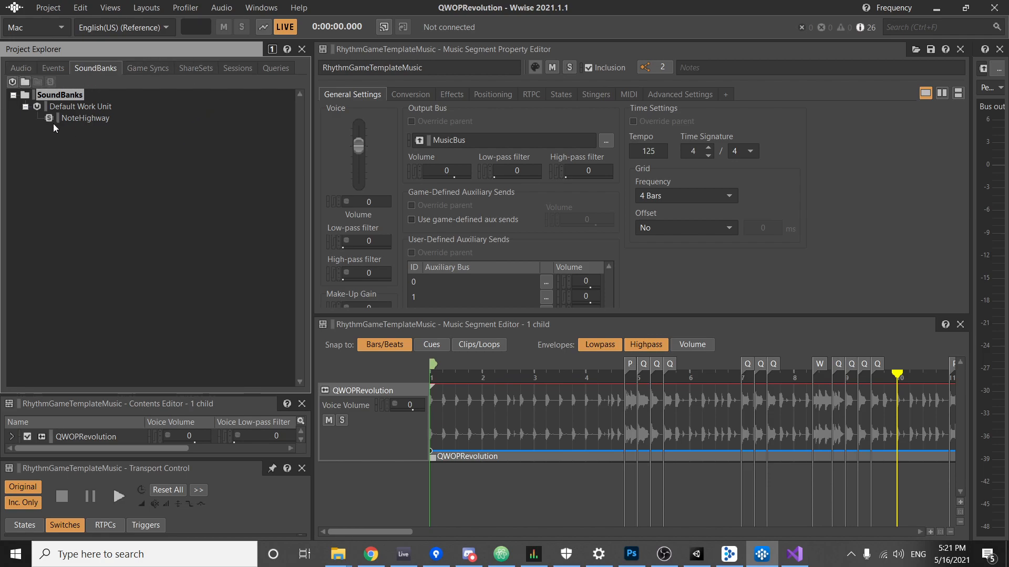
left_click(93, 115)
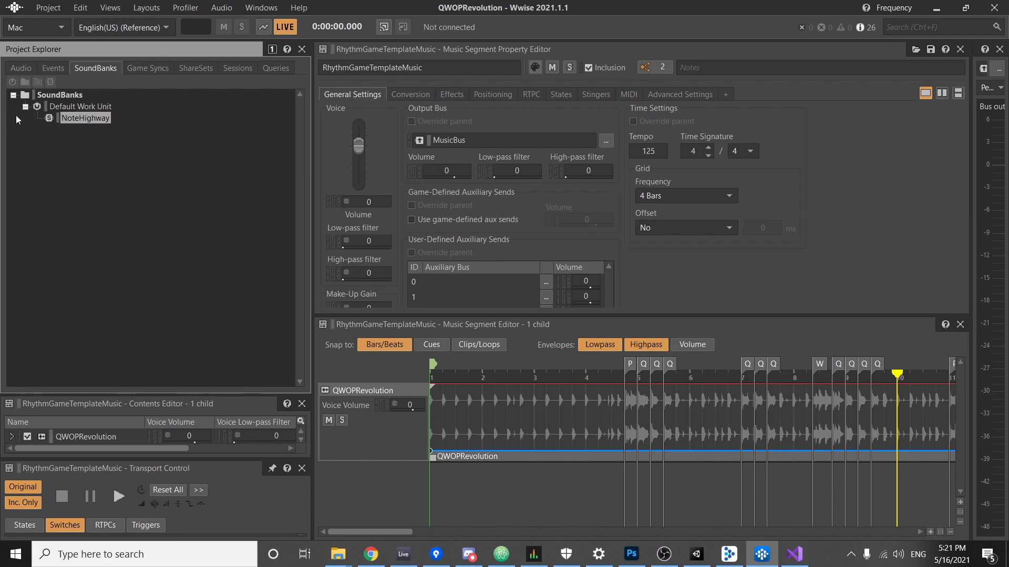
right_click(86, 117)
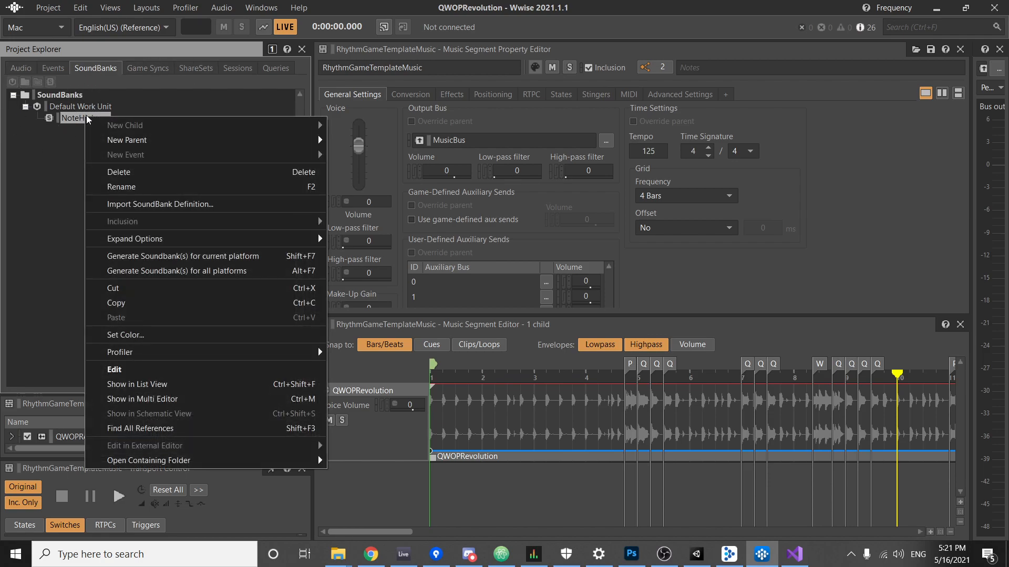
left_click(213, 271)
left_click(769, 470)
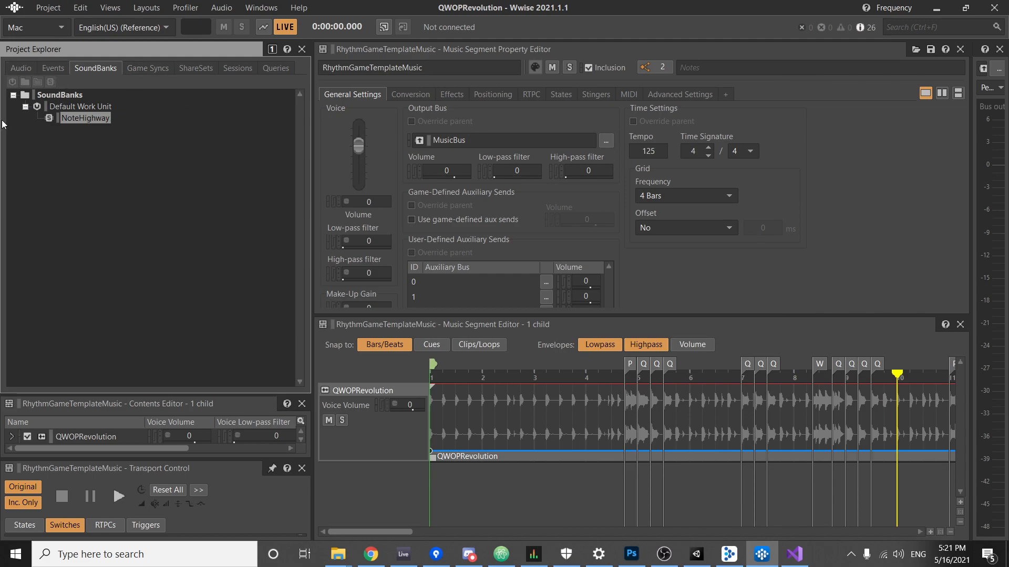
key("space")
key("space")
Return to Unity and play-test the game by hitting the P, Q and W gems, ending the run after the bar 8 W.
left_click(696, 554)
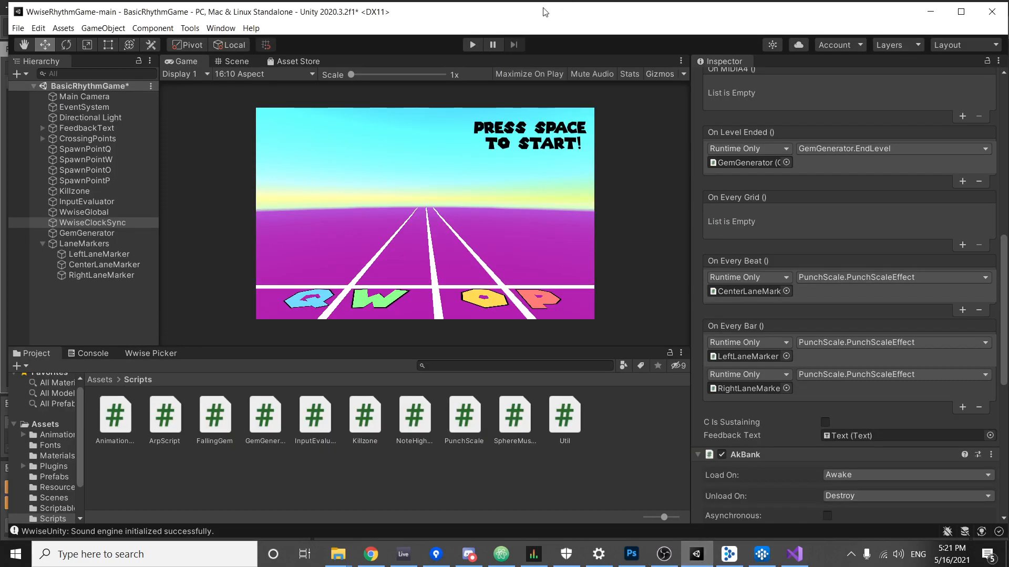
left_click(472, 45)
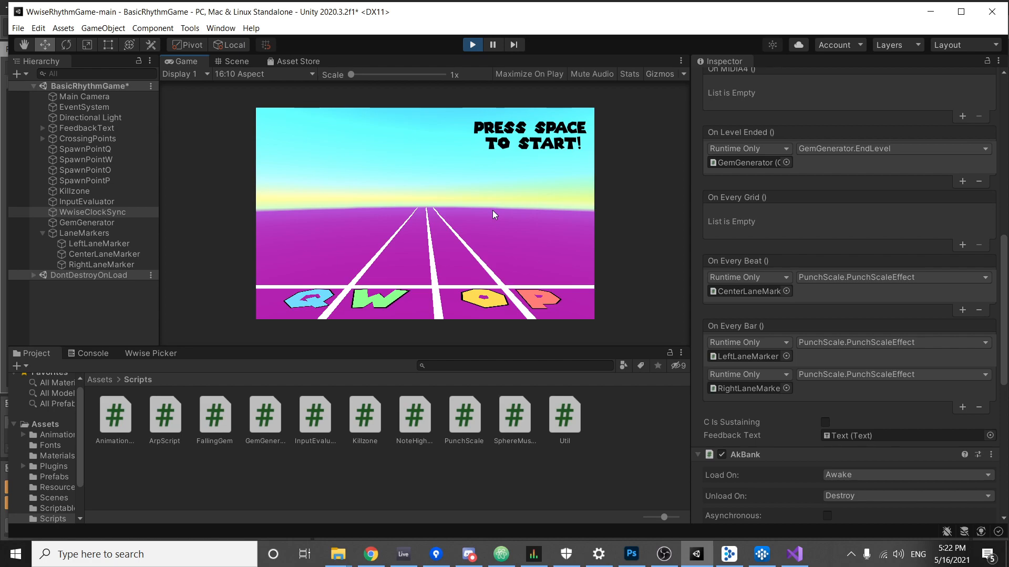
key("space")
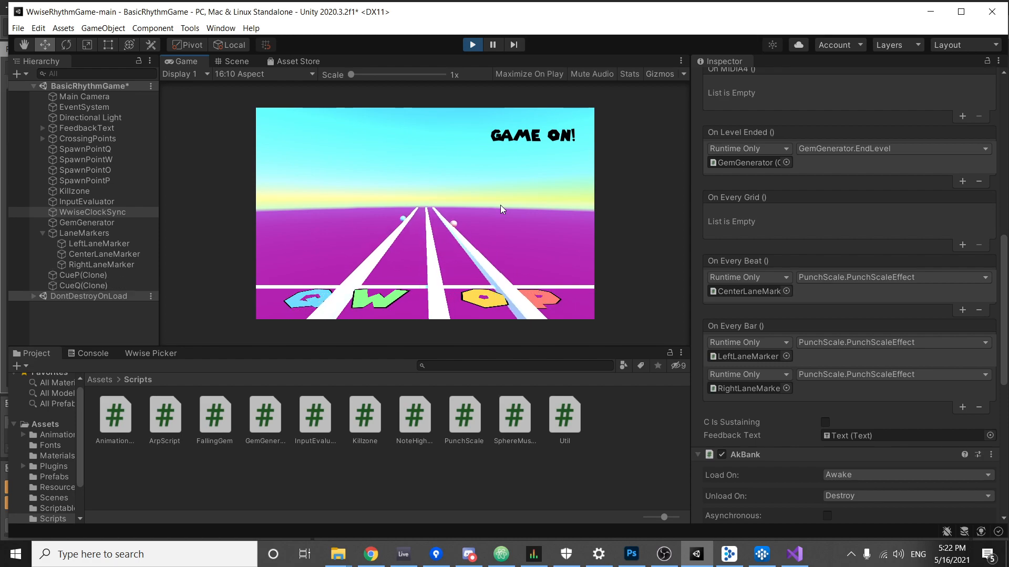
key("p")
key("q")
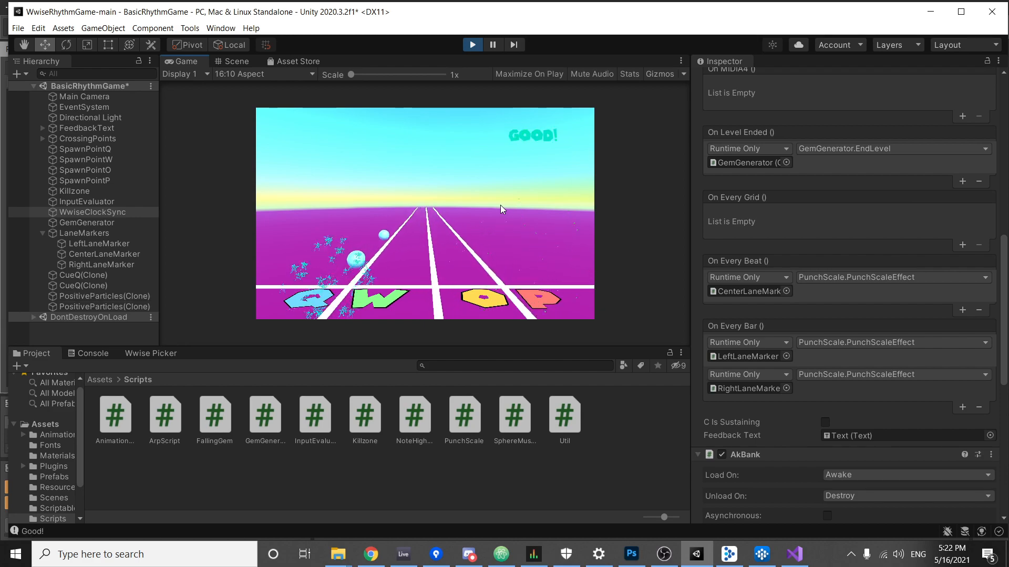
key("q")
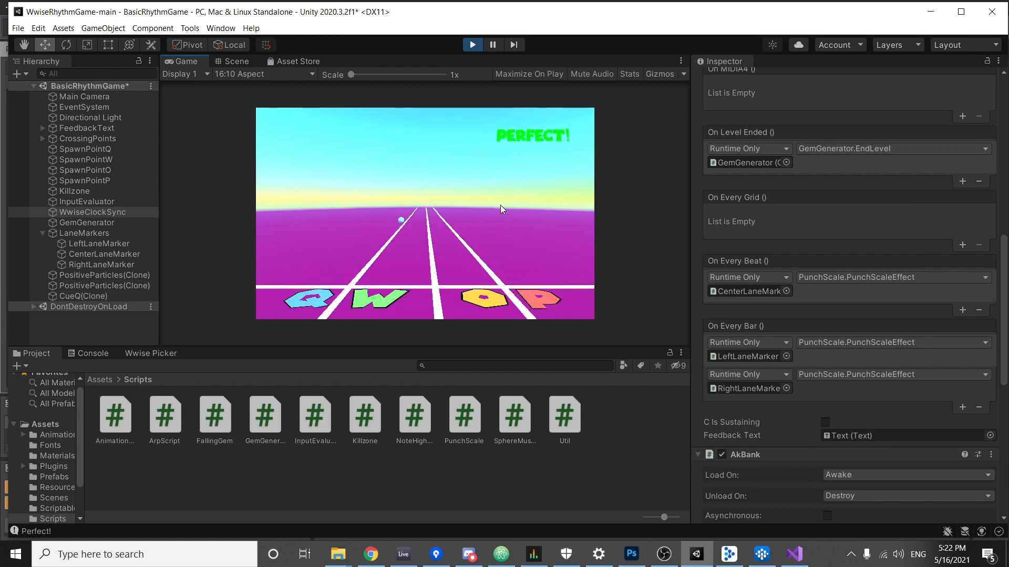
key("q")
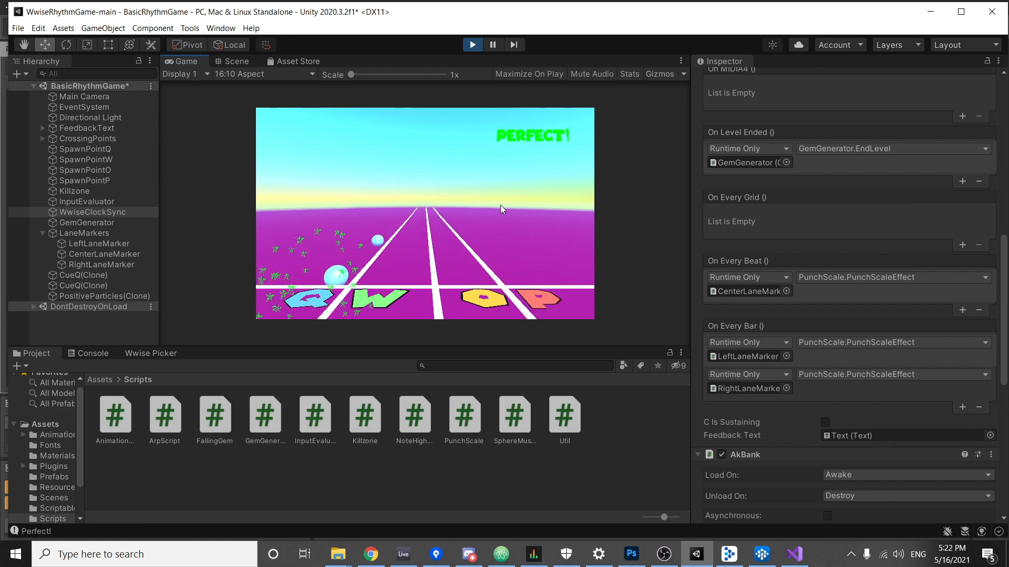
key("q")
key("q")
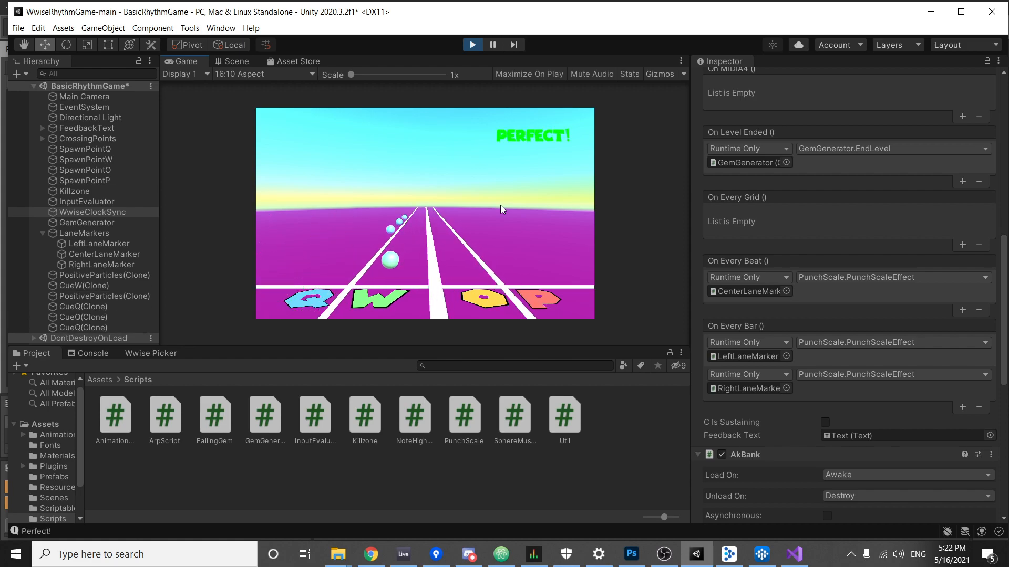
key("w")
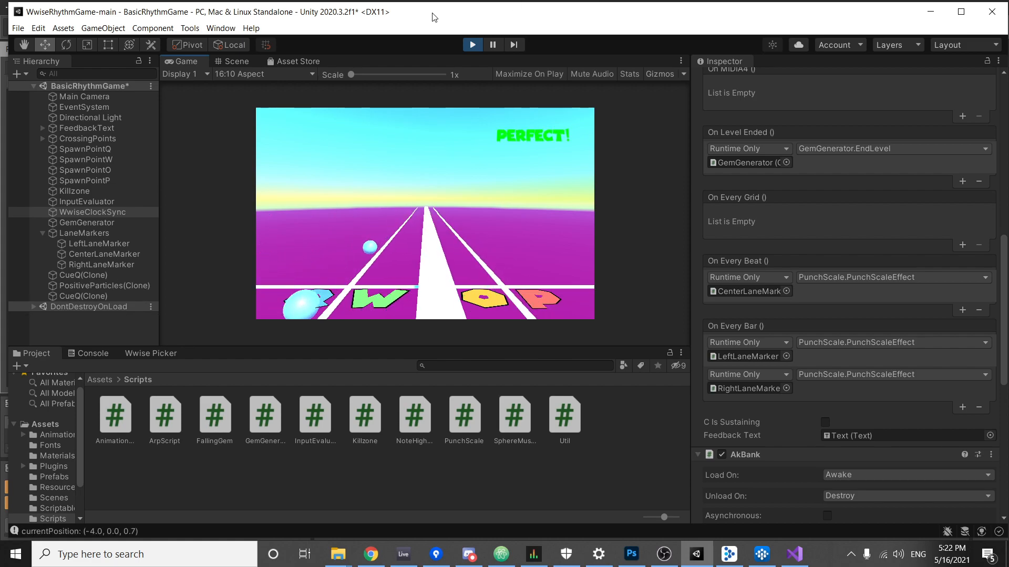
key("ctrl+p")
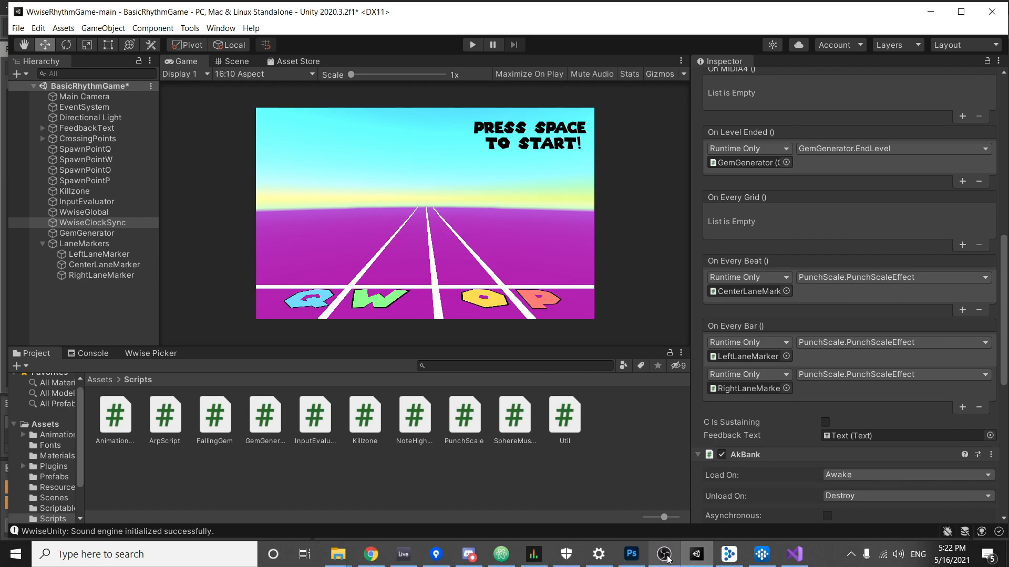
Switch to OBS, raise the Desktop Audio 2 level to -5.8 dB and return to Unity.
left_click(666, 556)
left_click_drag(482, 500, 584, 508)
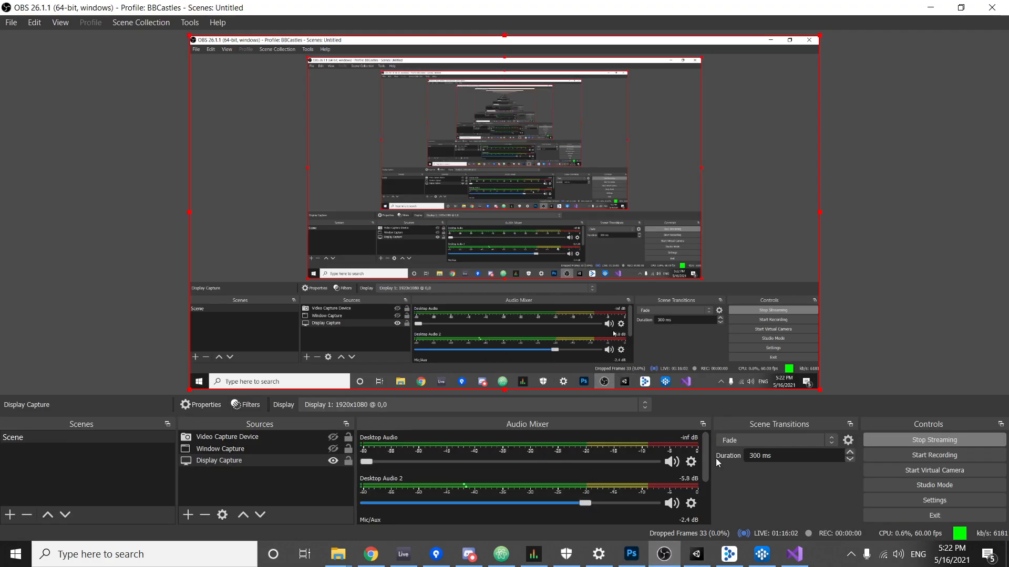
left_click(697, 554)
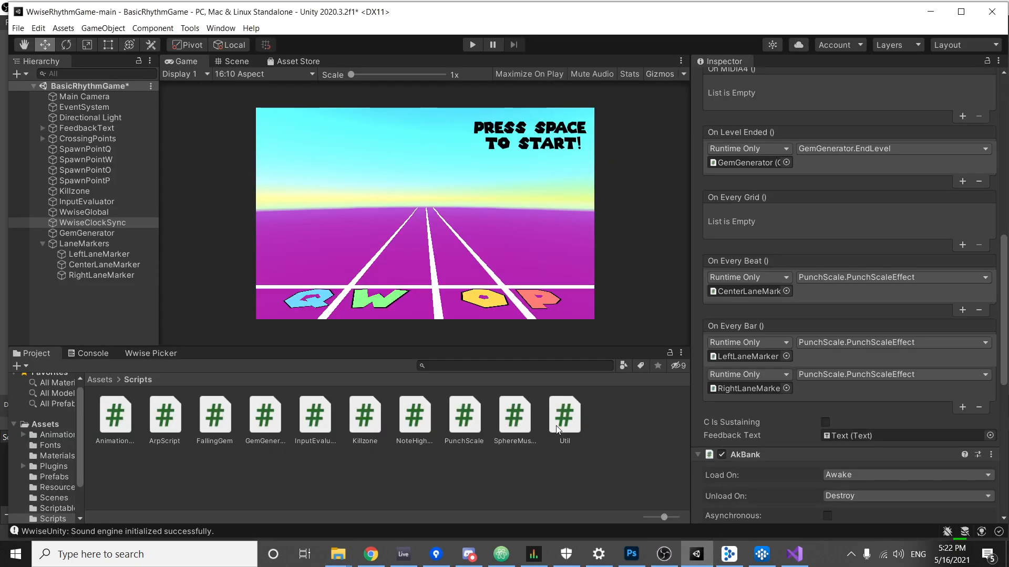
mouse_move(759, 558)
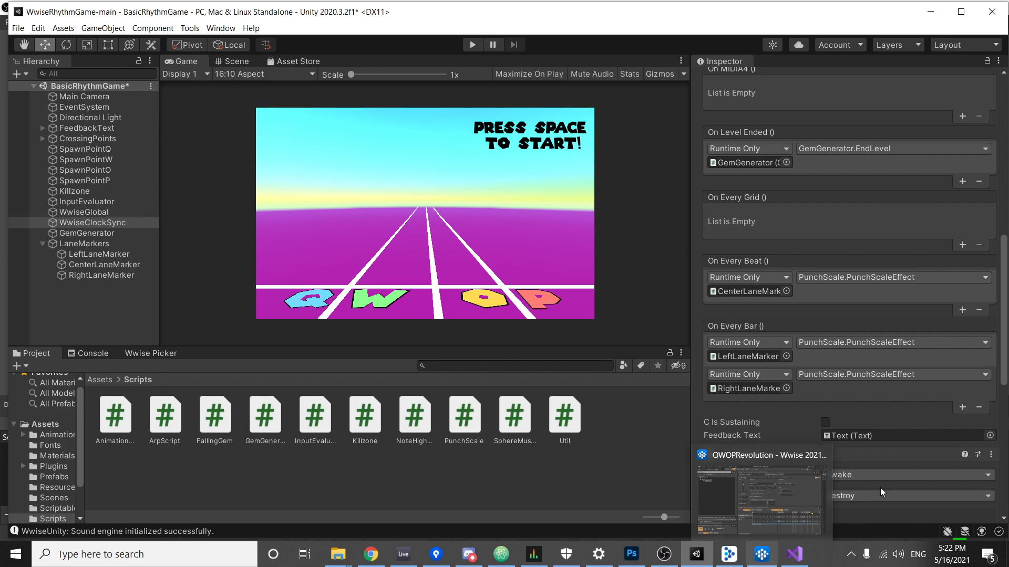
Check the cue layout of the RhythmGameTemplateMusic segment in Wwise, then return to Unity and start a run of the rhythm game.
left_click(759, 499)
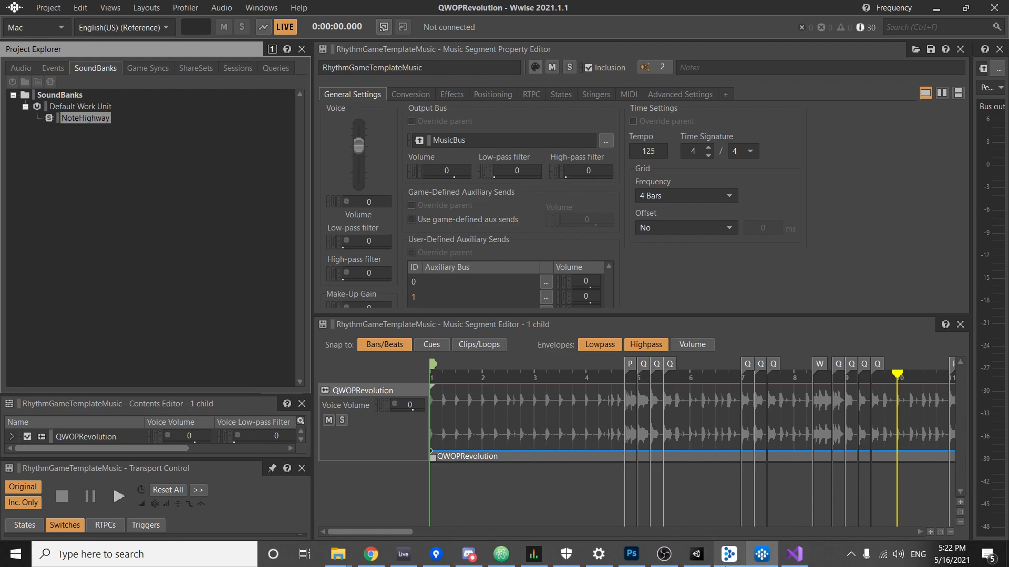
left_click(697, 555)
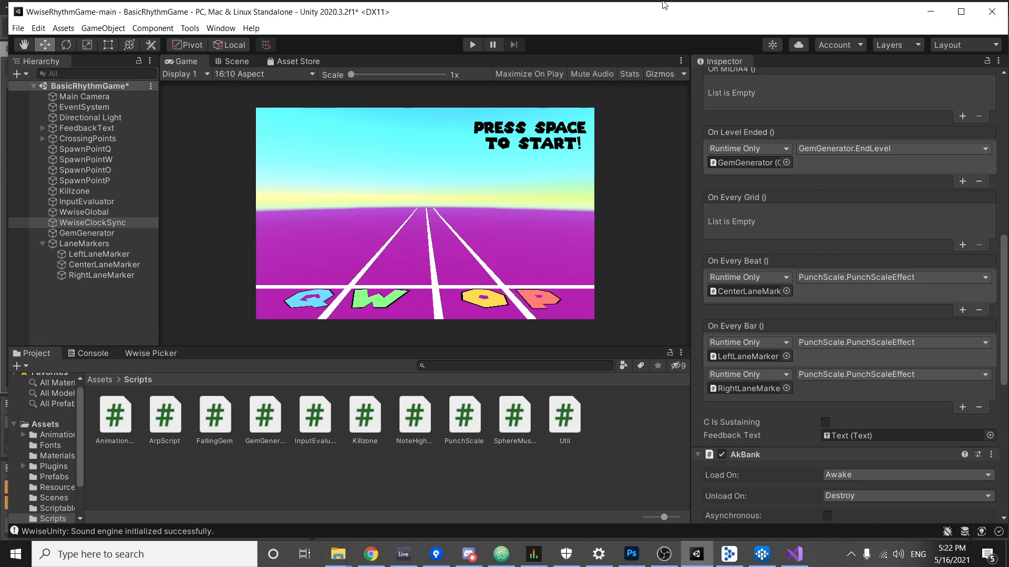
left_click(472, 44)
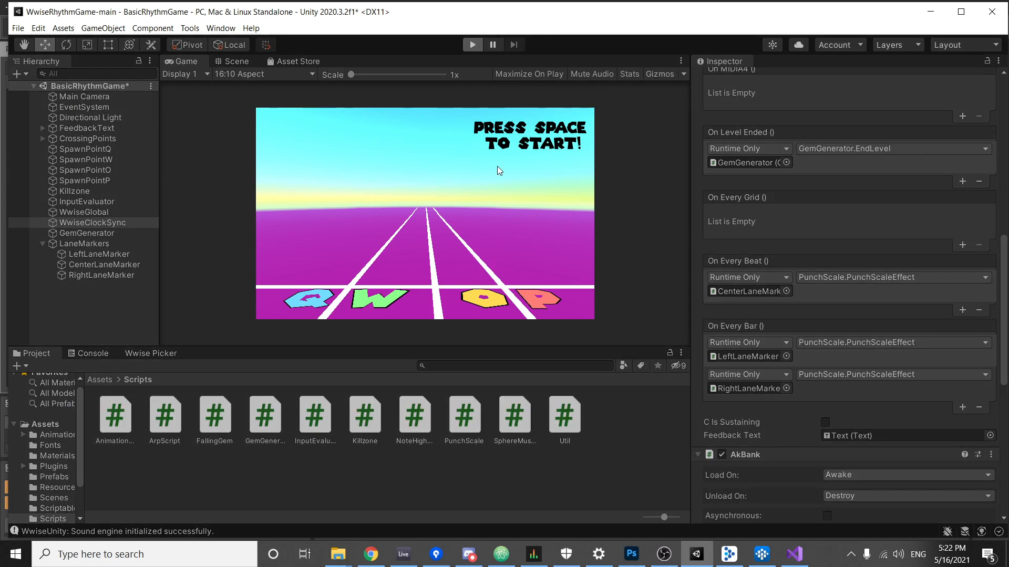
key("space")
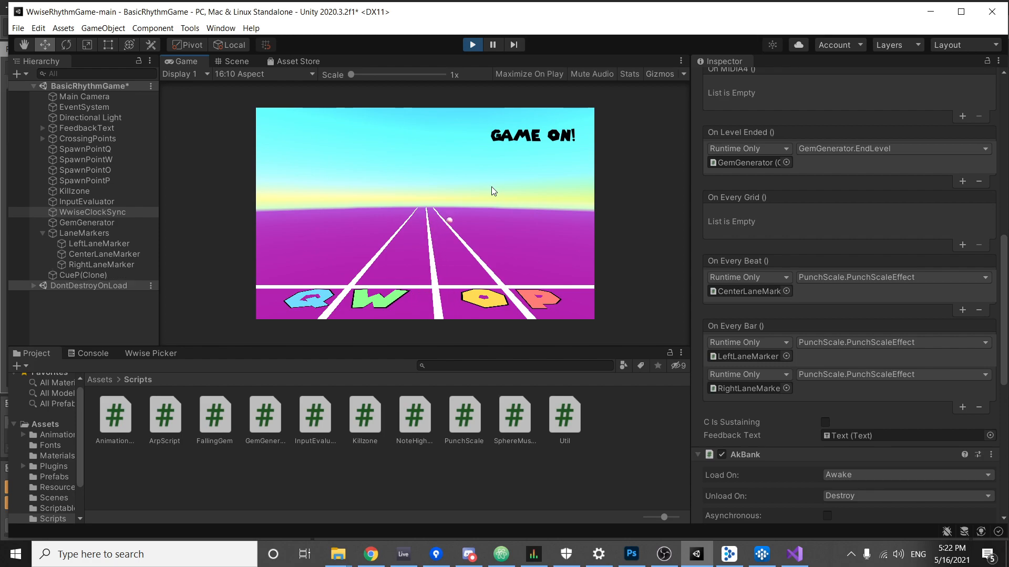
Play-test the opening cues by hitting the P gem and the two groups of three Q gems in time with the music.
key("p")
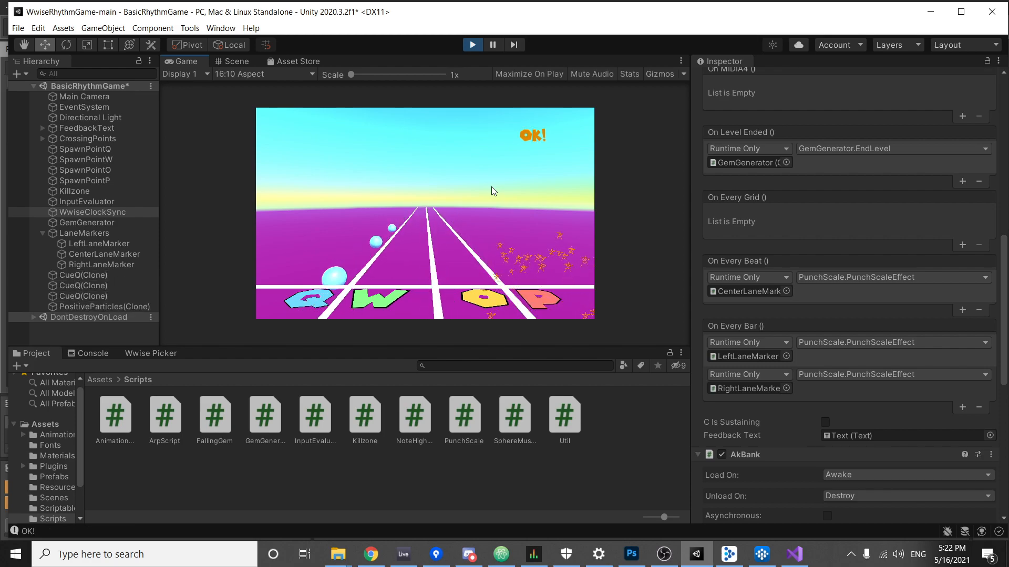
key("q")
key("q")
key("q")
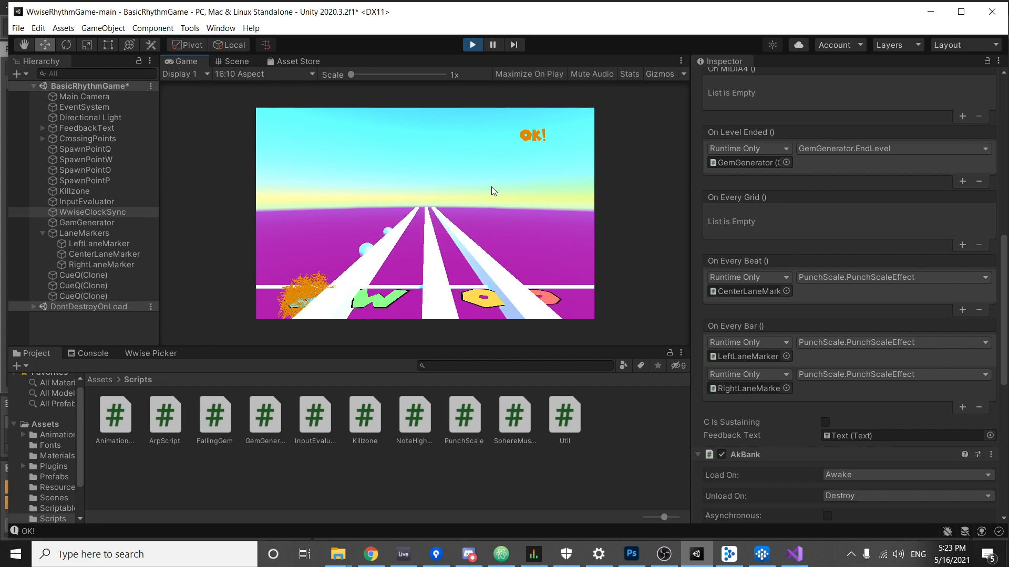
key("q")
key("q")
key("q")
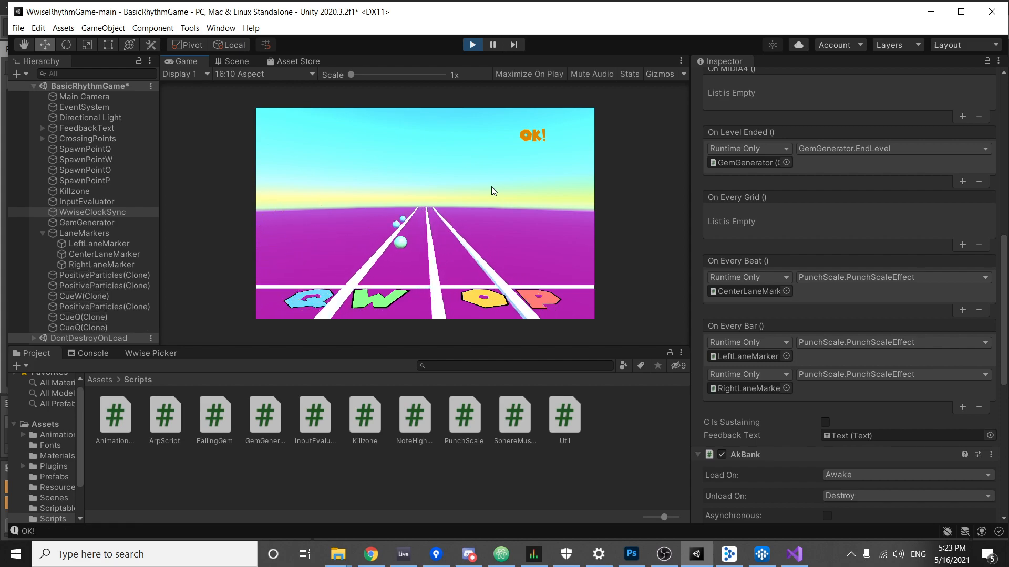
Playtest the rhythm level by hitting the W and Q gems as they cross the line, and exit play mode.
key("w")
key("q")
key("q")
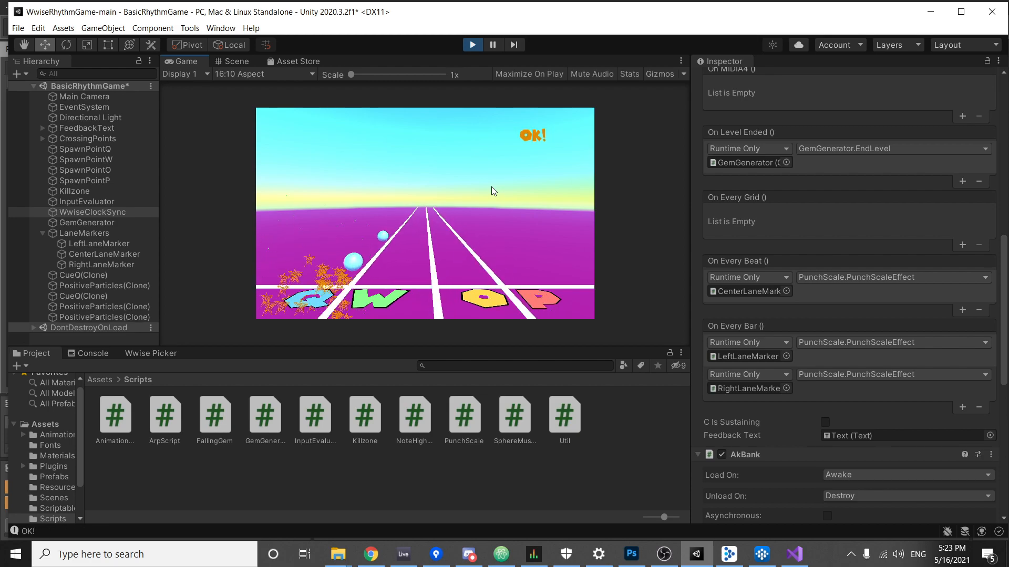
key("q")
key("q")
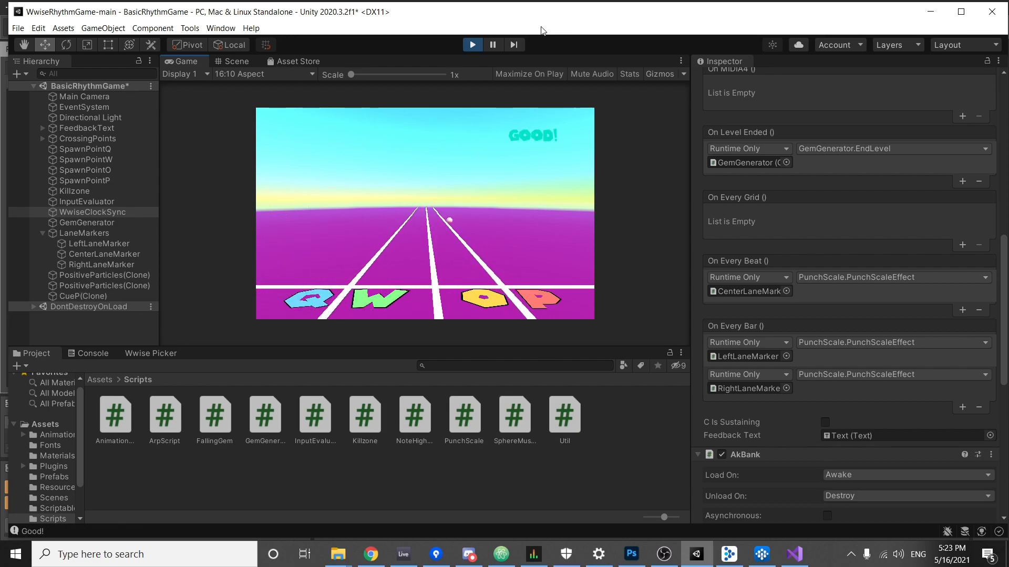
left_click(474, 45)
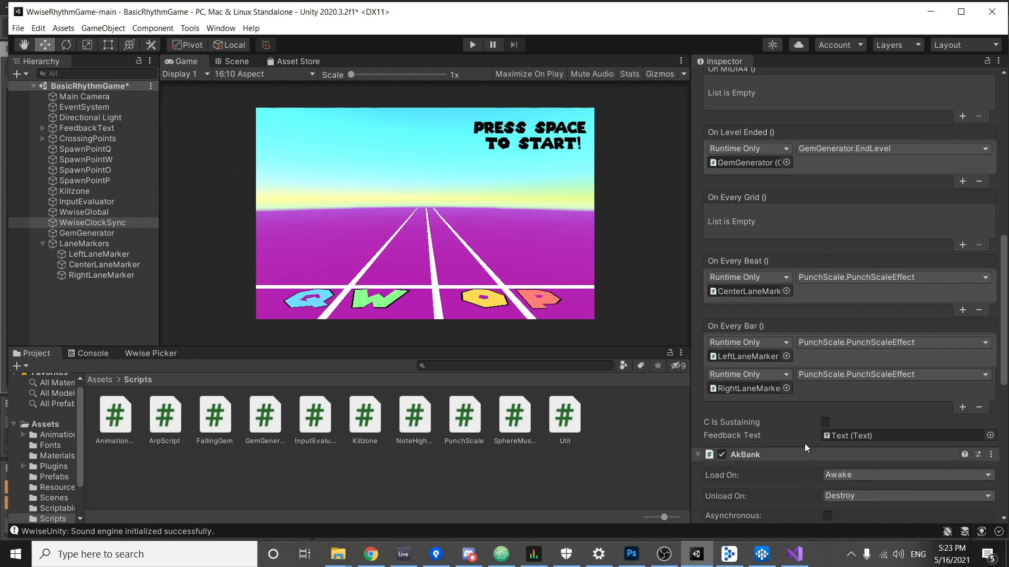
Check the music cues in Wwise, return to Unity, and inspect the InputEvaluator, WwiseClockSync and GemGenerator objects.
left_click(762, 554)
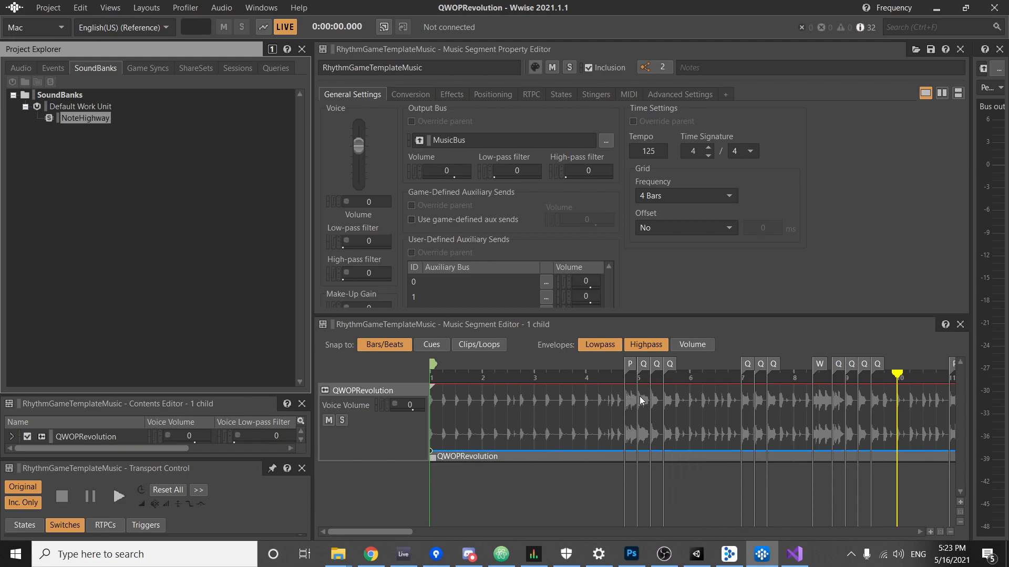
left_click(697, 554)
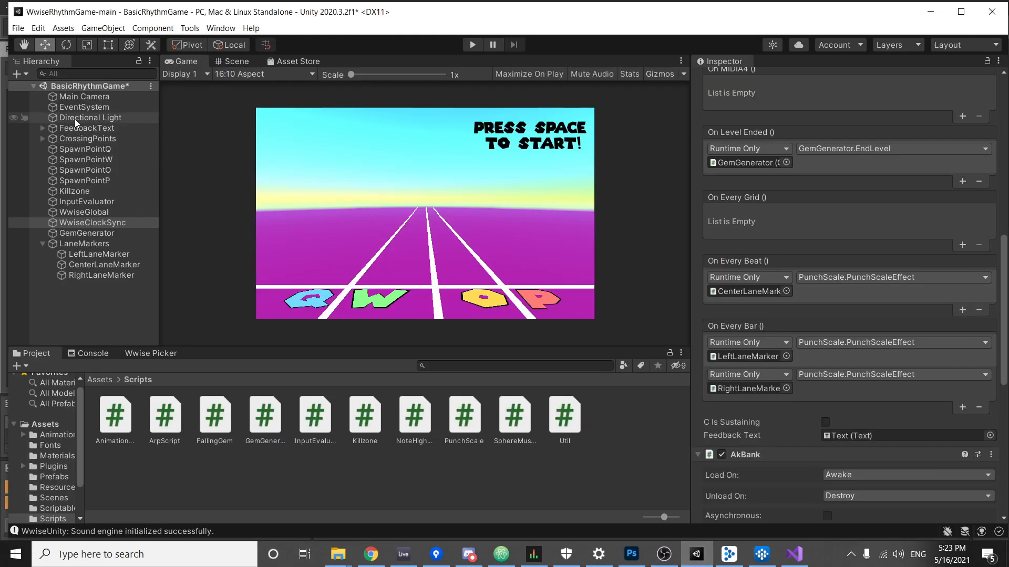
left_click(98, 201)
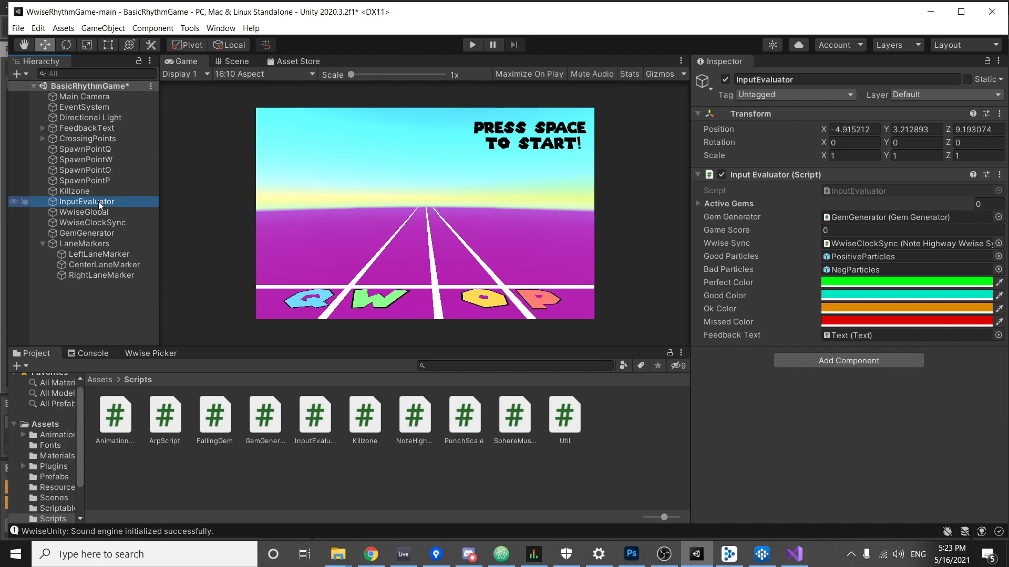
left_click(96, 223)
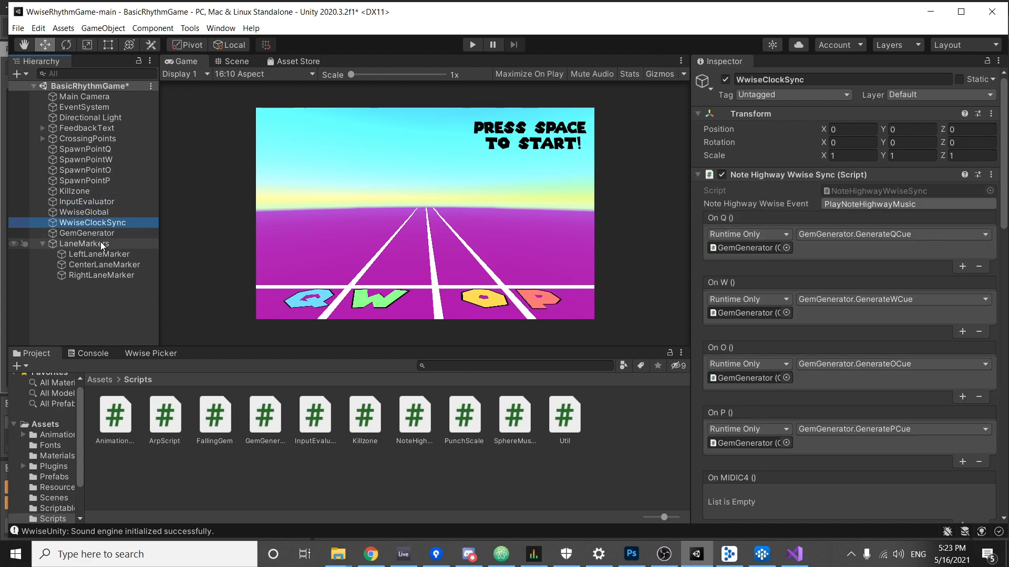
left_click(101, 233)
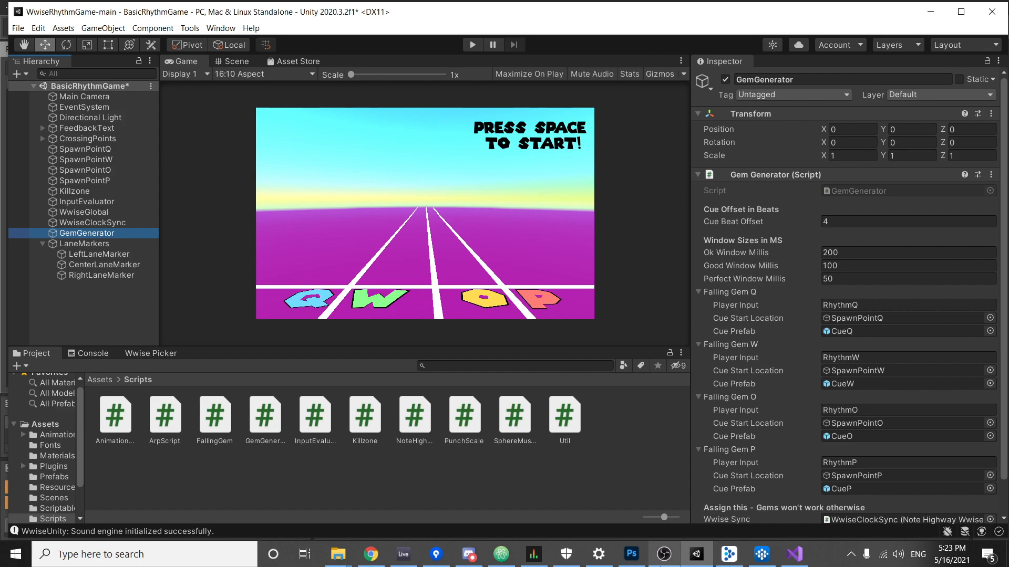
Switch to Wwise, shift the QWOPRevolution clip one bar so it starts at bar 2, and save the project.
left_click(771, 557)
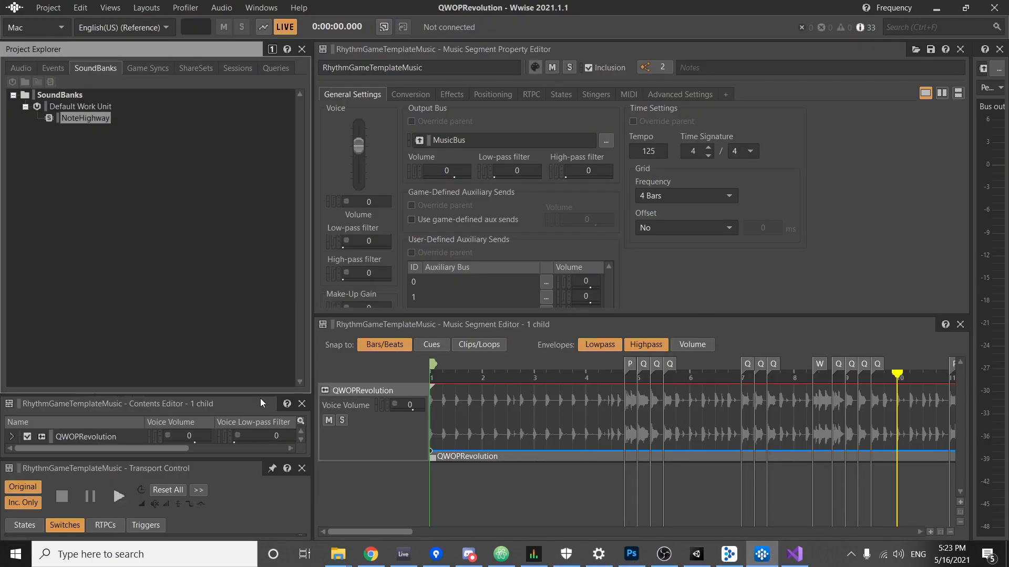
left_click(462, 457)
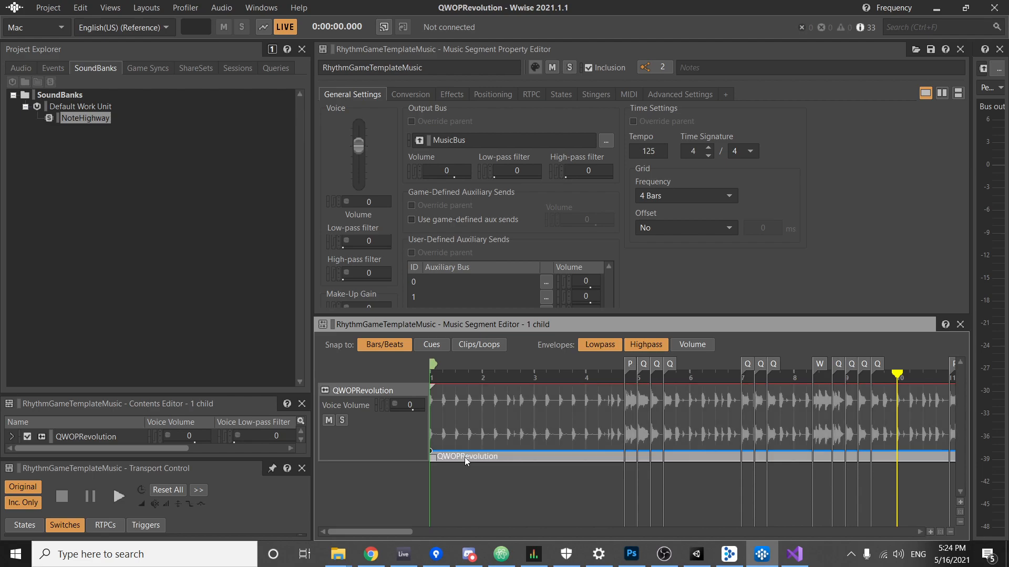
left_click_drag(464, 457, 511, 448)
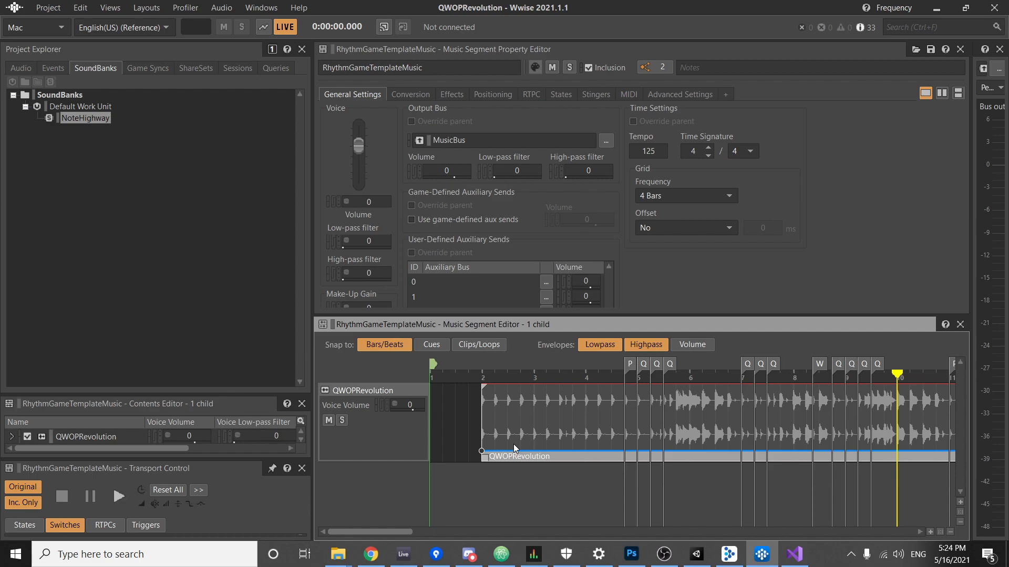
left_click_drag(514, 444, 514, 445)
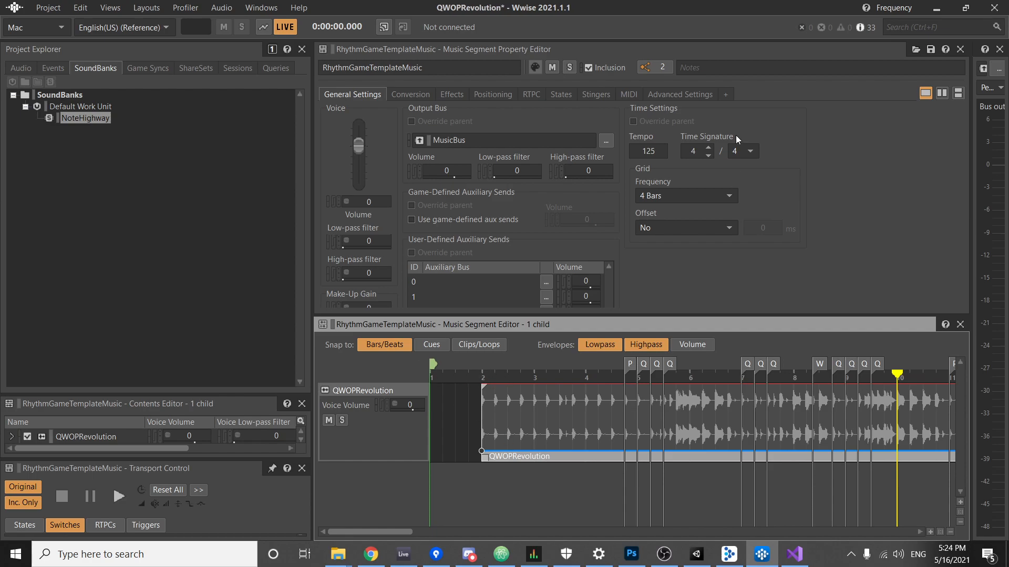
left_click_drag(560, 454, 493, 456)
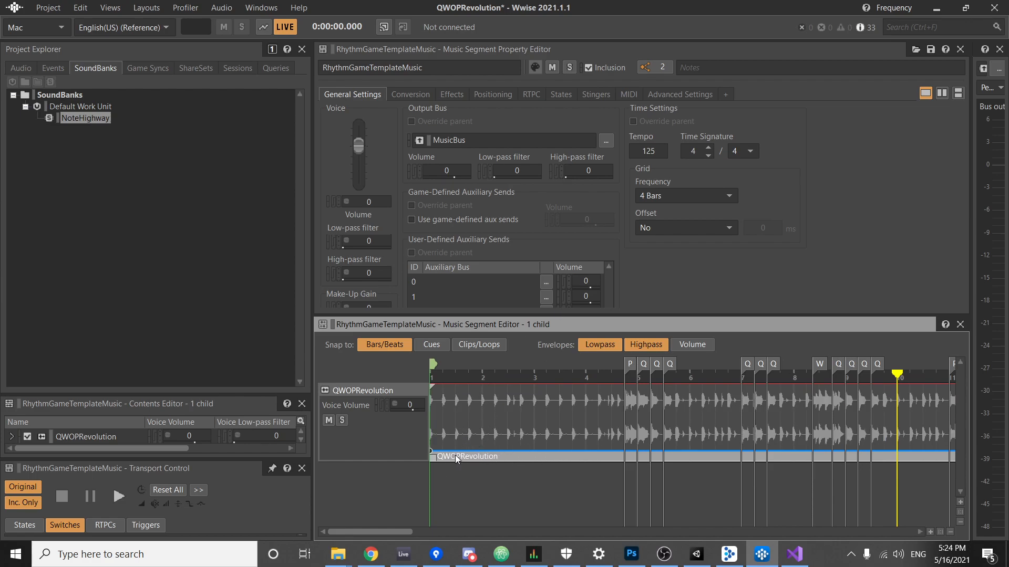
left_click_drag(455, 455, 502, 448)
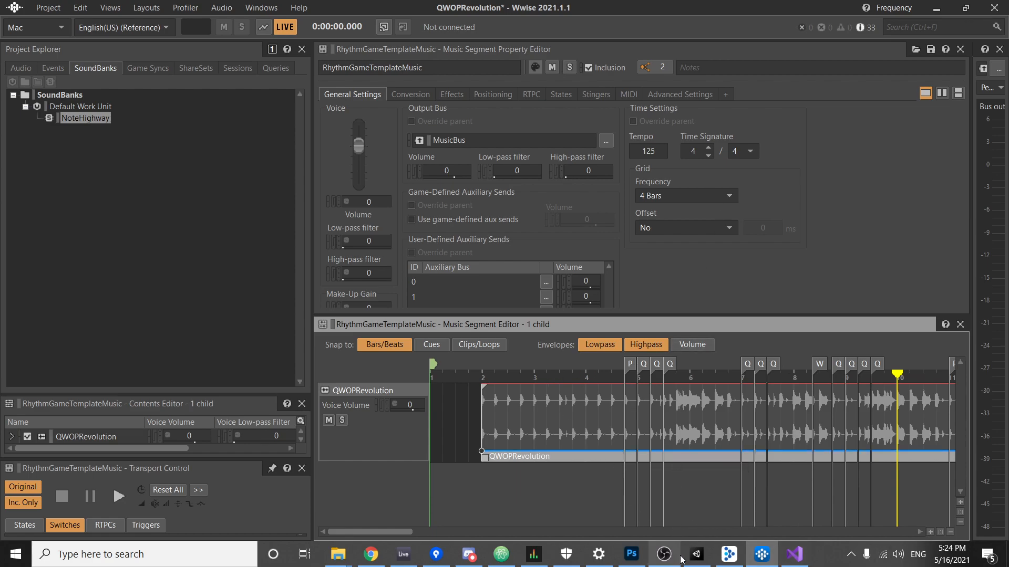
key("ctrl+s")
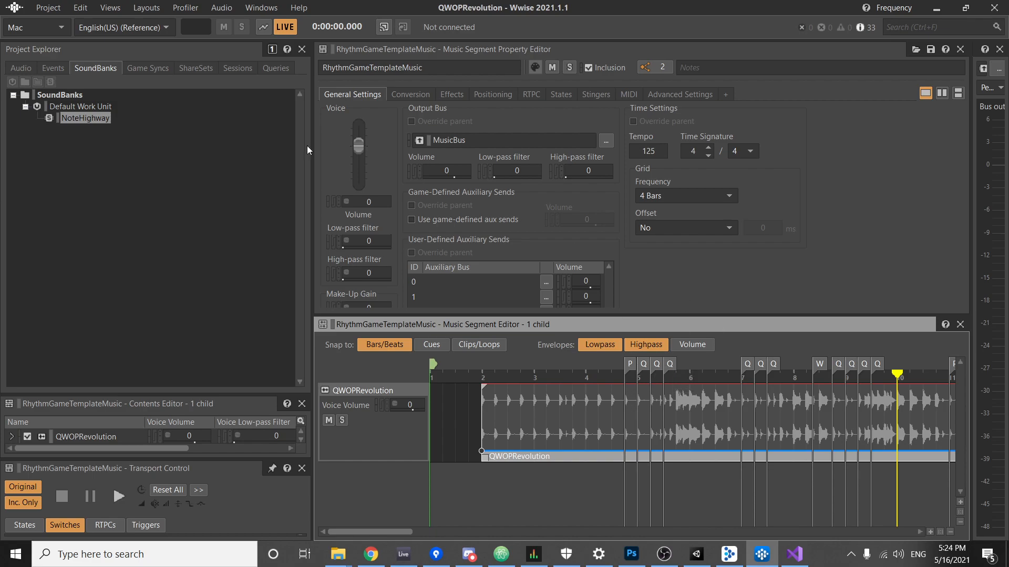
Generate the NoteHighway SoundBank for all platforms and dismiss the generation report.
right_click(92, 120)
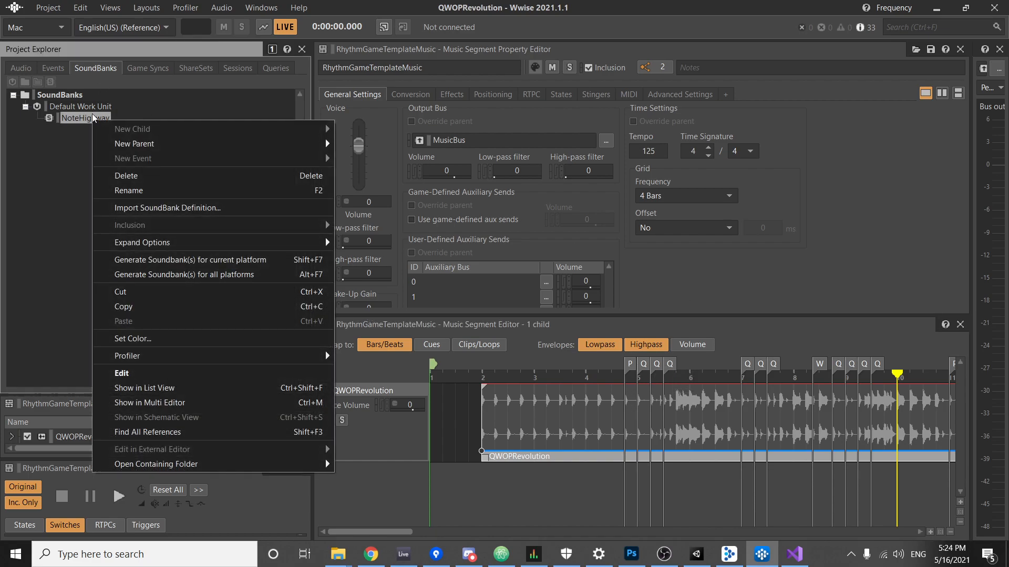
left_click(243, 275)
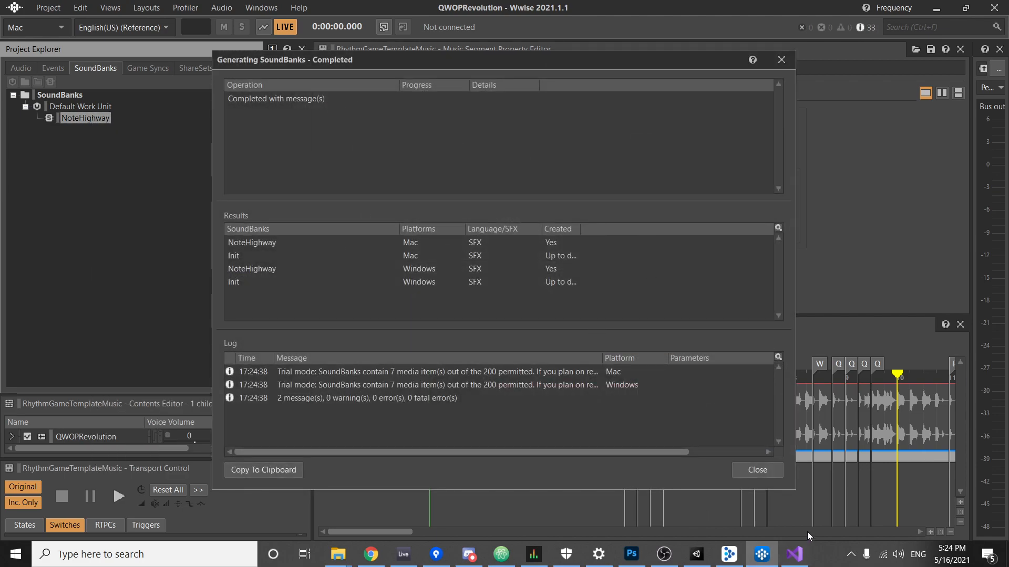
left_click(760, 469)
Switch to Unity, playtest the level with the regenerated SoundBank by hitting the P and Q gems, and exit play mode.
left_click(702, 560)
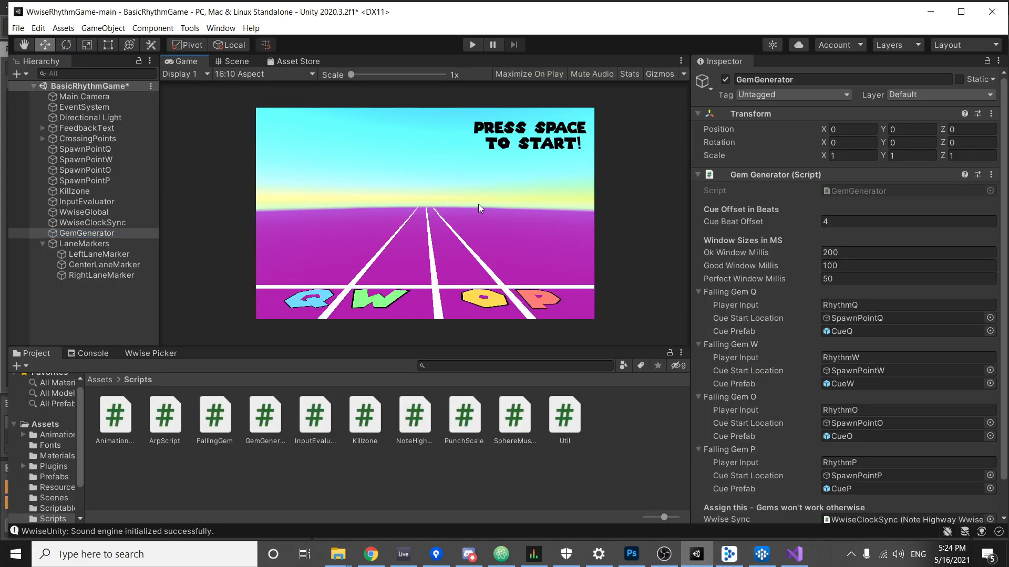
left_click(472, 44)
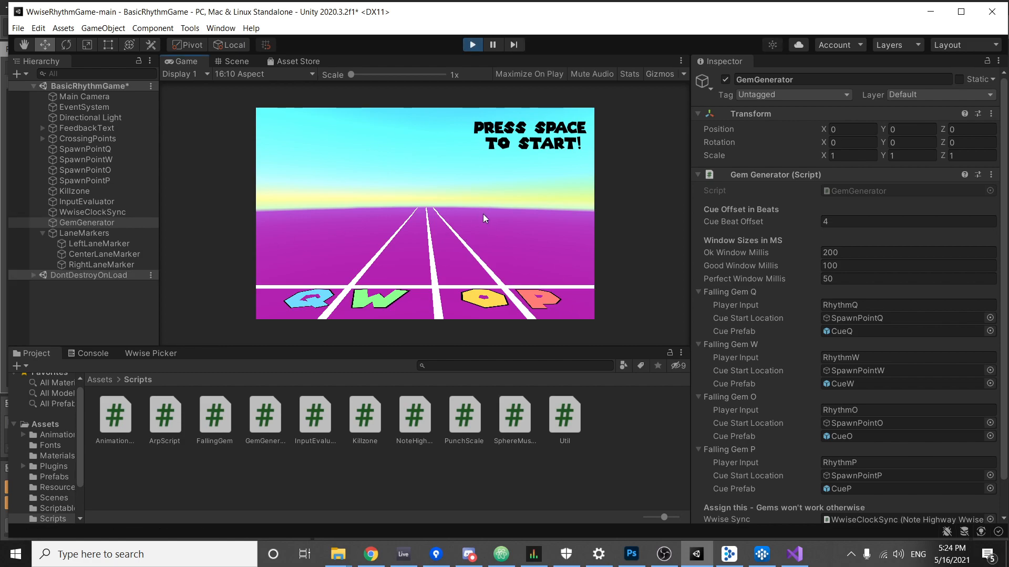
key("space")
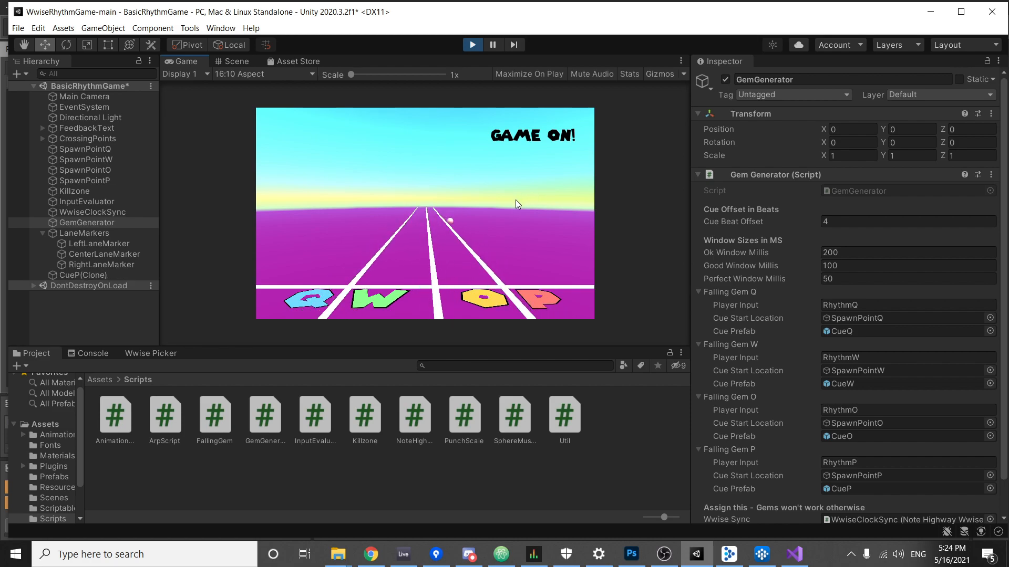
key("p")
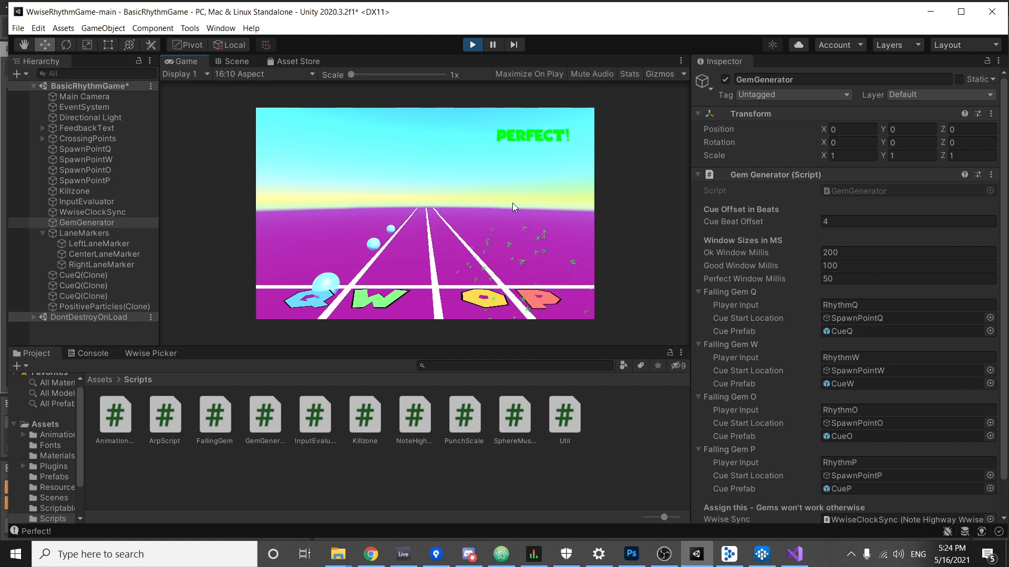
key("q")
key("q")
key("q")
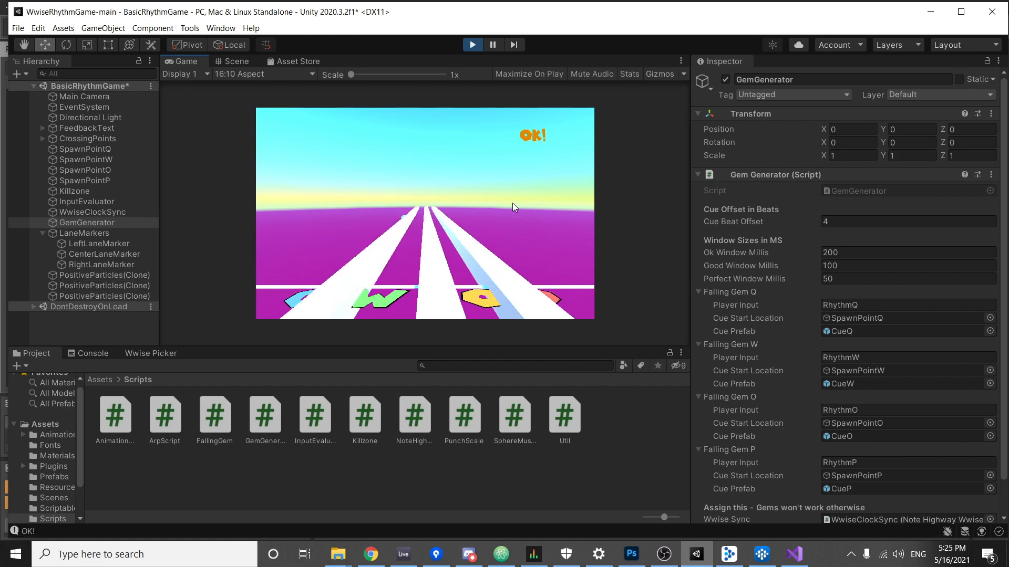
key("q")
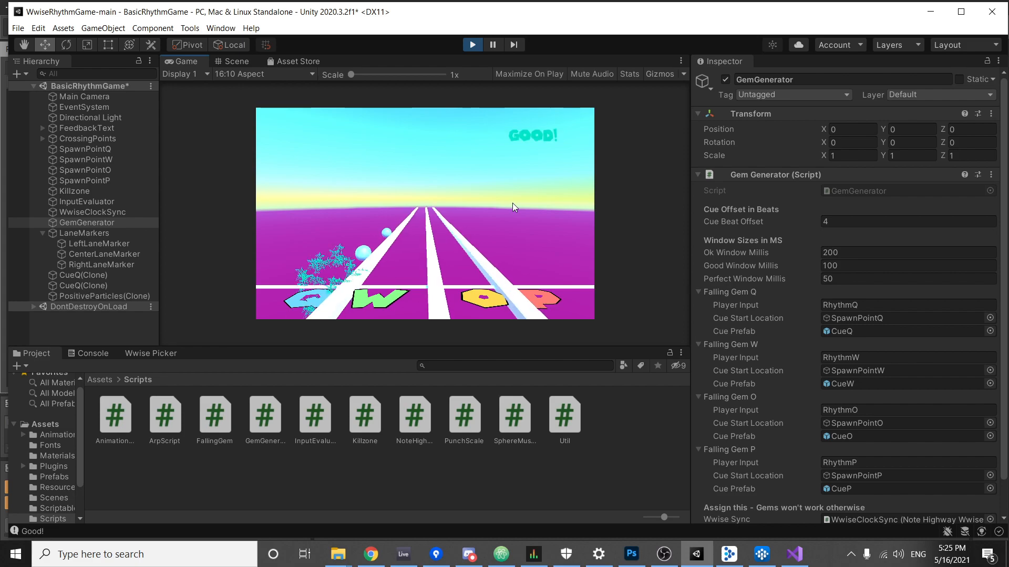
key("q")
key("q")
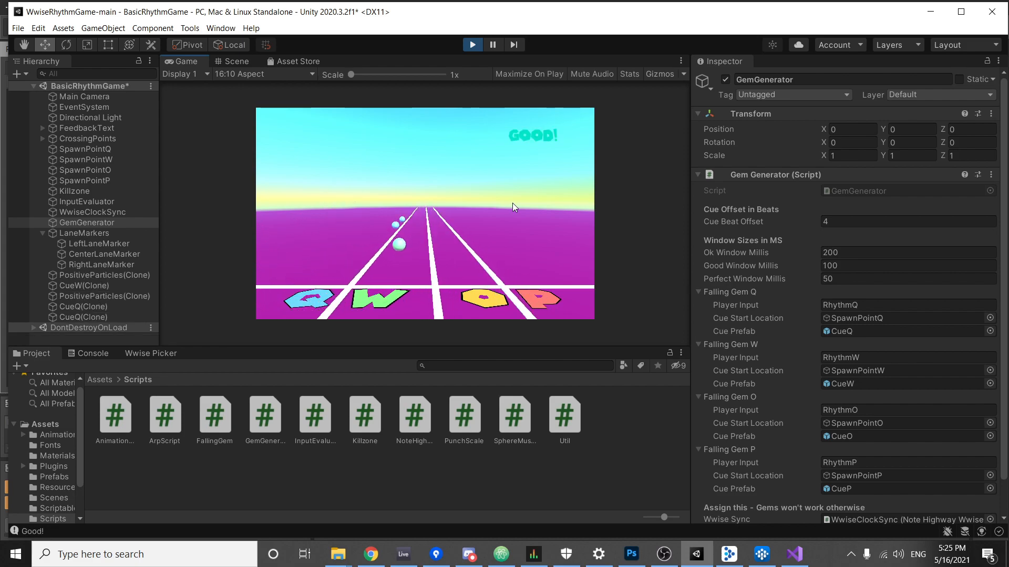
key("q")
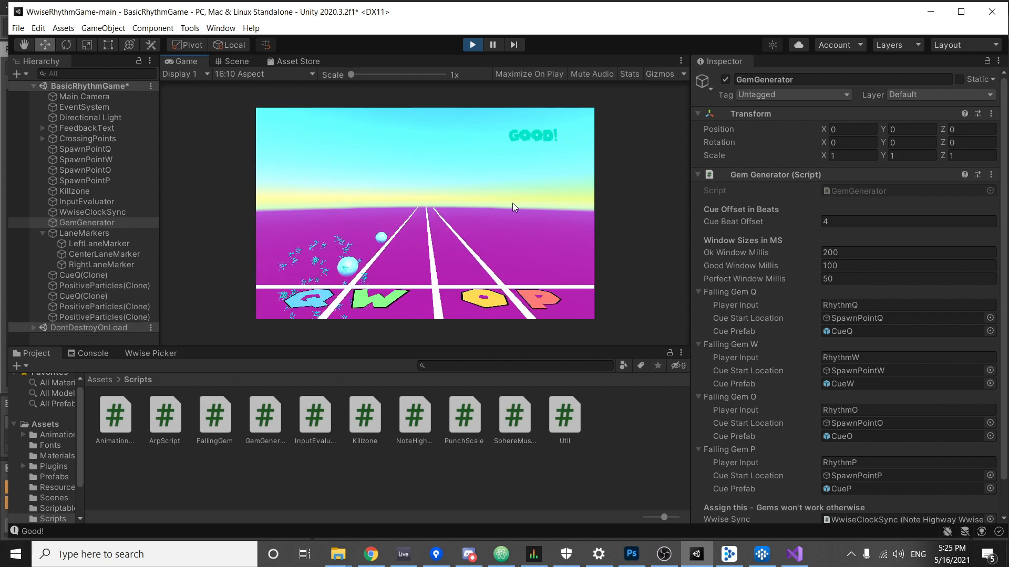
key("q")
key("q")
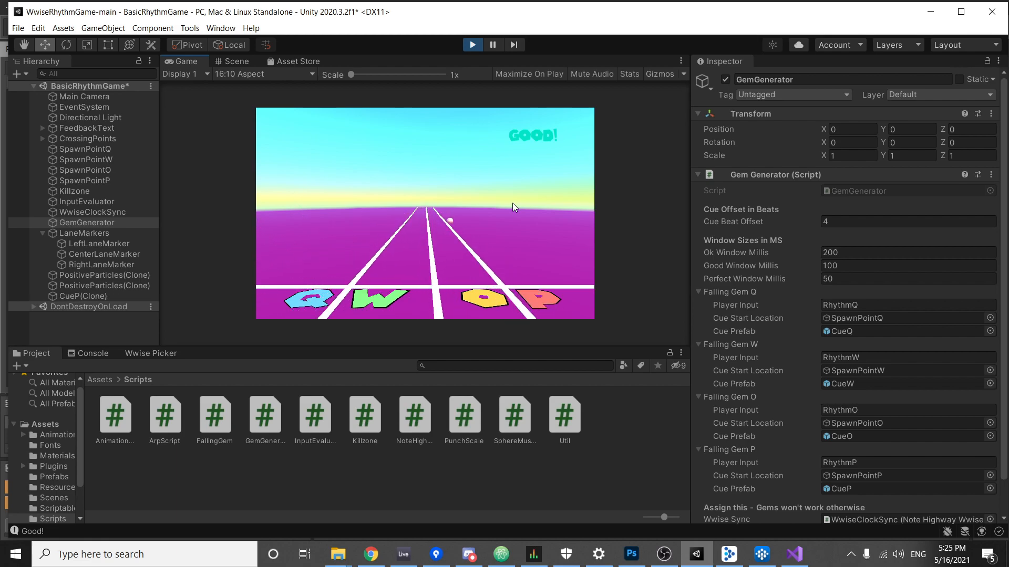
key("p")
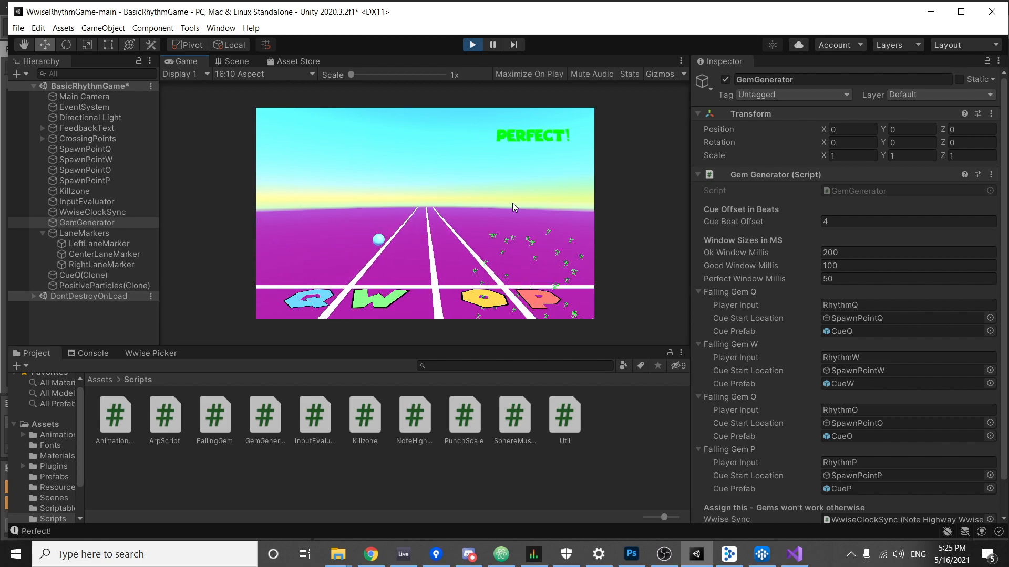
key("q")
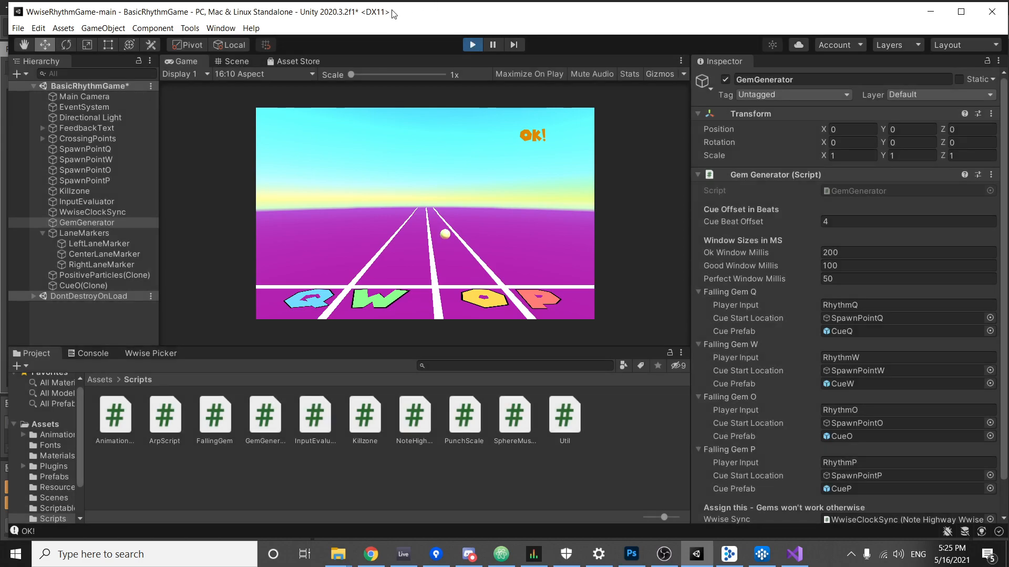
key("ctrl+p")
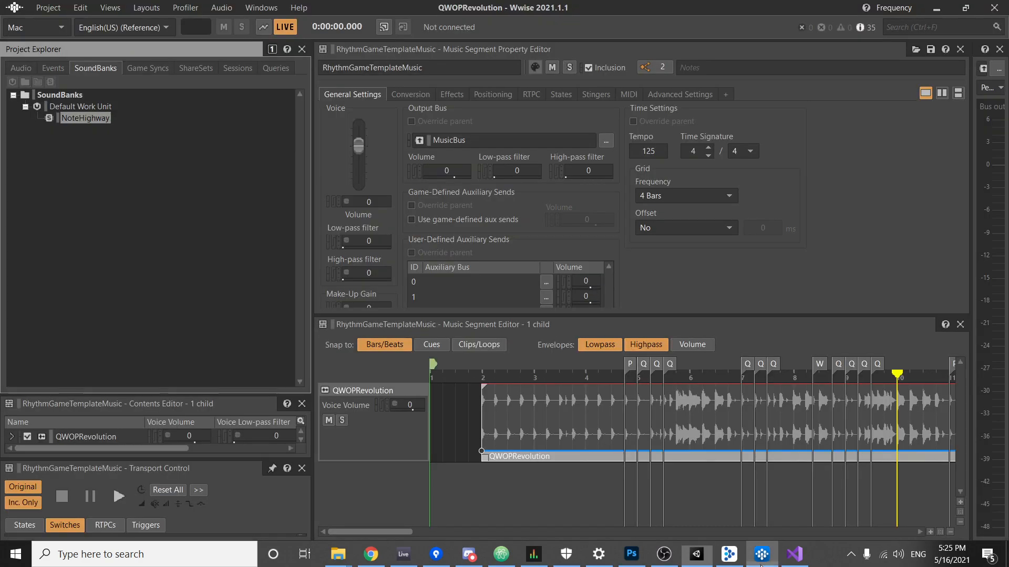
Switch to Wwise, try the QWOPRevolution clip at bar 1 while checking the cues up to LevelEnded, and return it to bar 2.
left_click(762, 555)
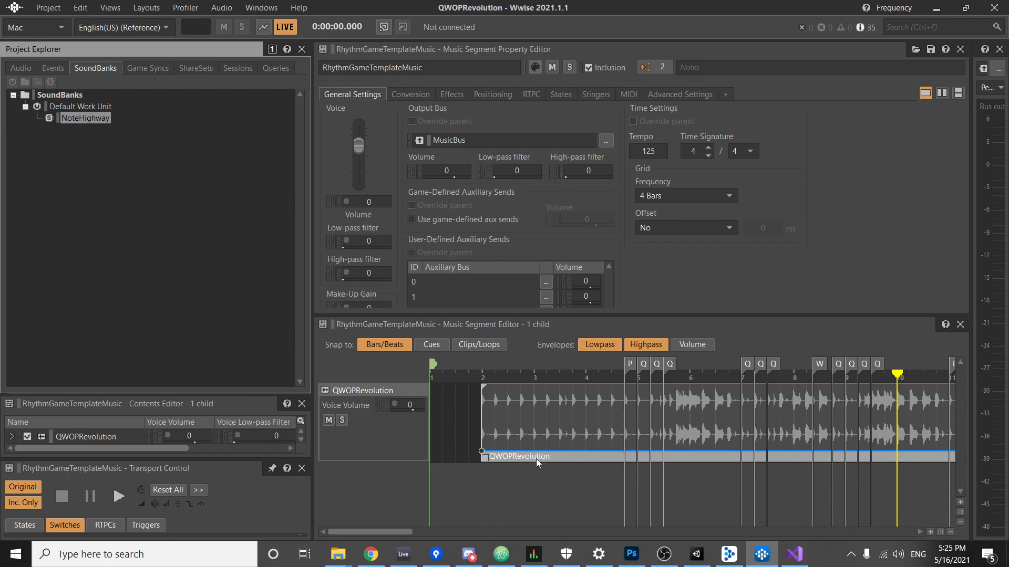
left_click(606, 455)
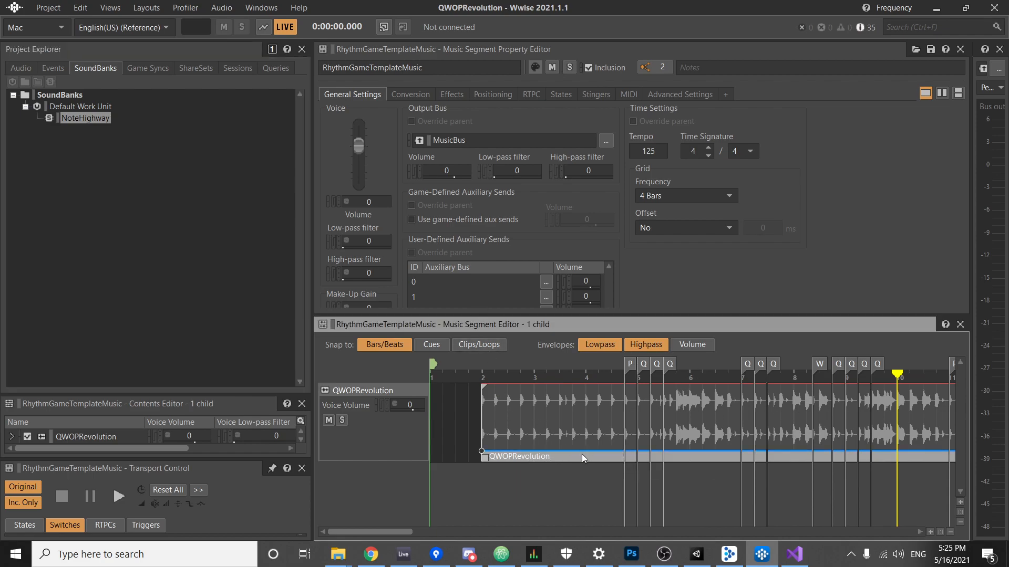
left_click_drag(581, 455, 528, 456)
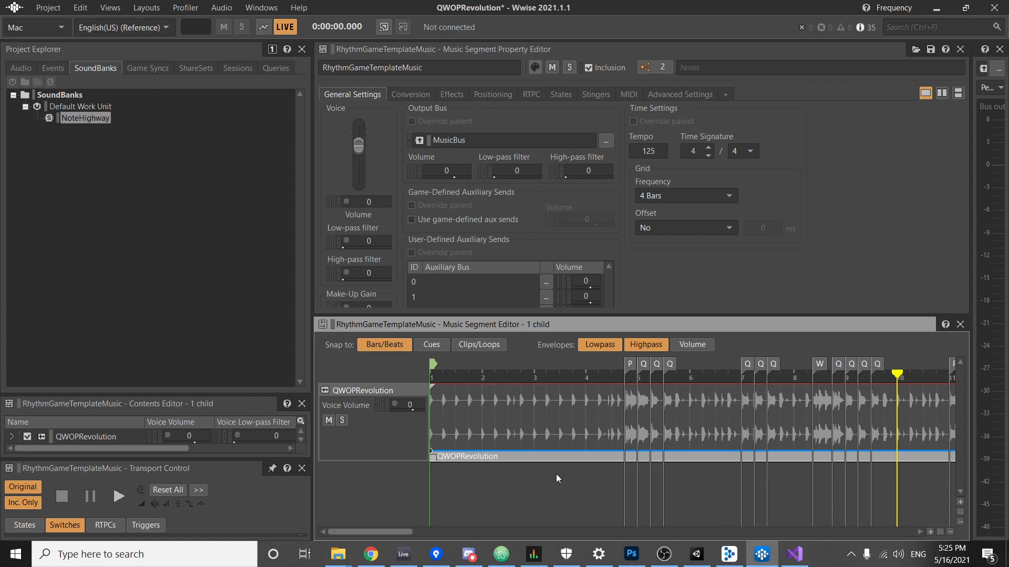
left_click_drag(586, 375, 595, 401)
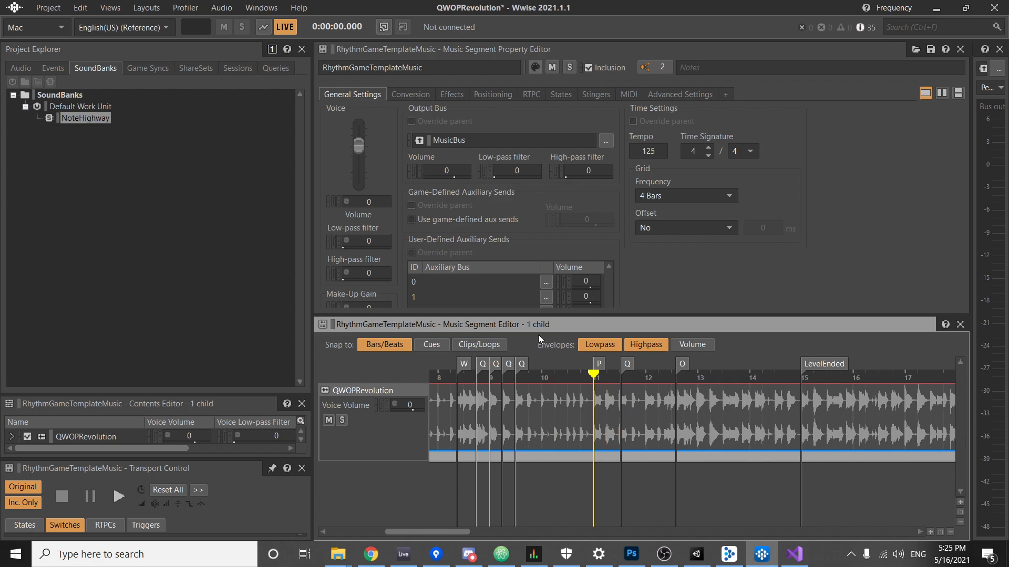
left_click_drag(418, 531, 300, 515)
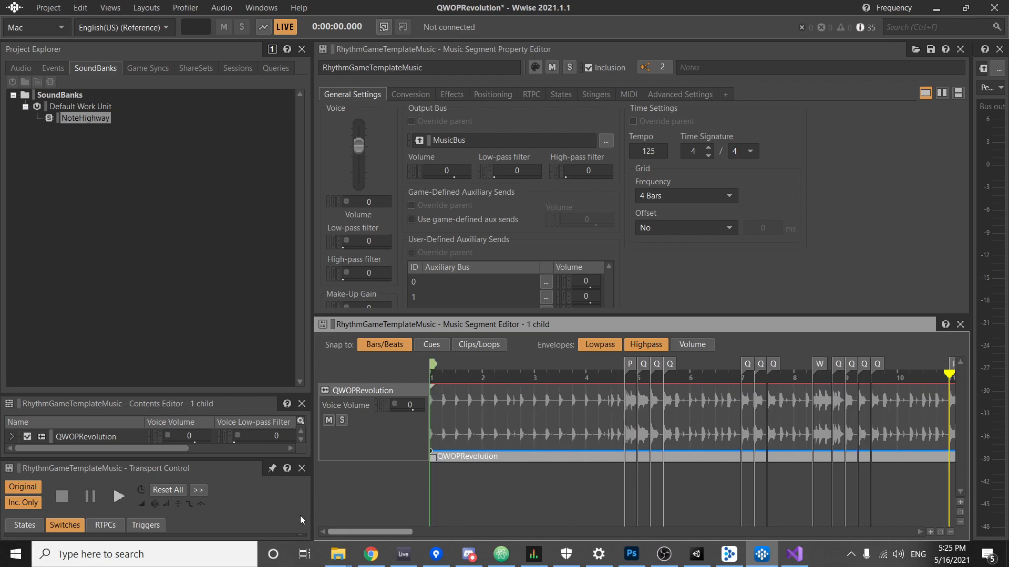
left_click_drag(463, 455, 504, 453)
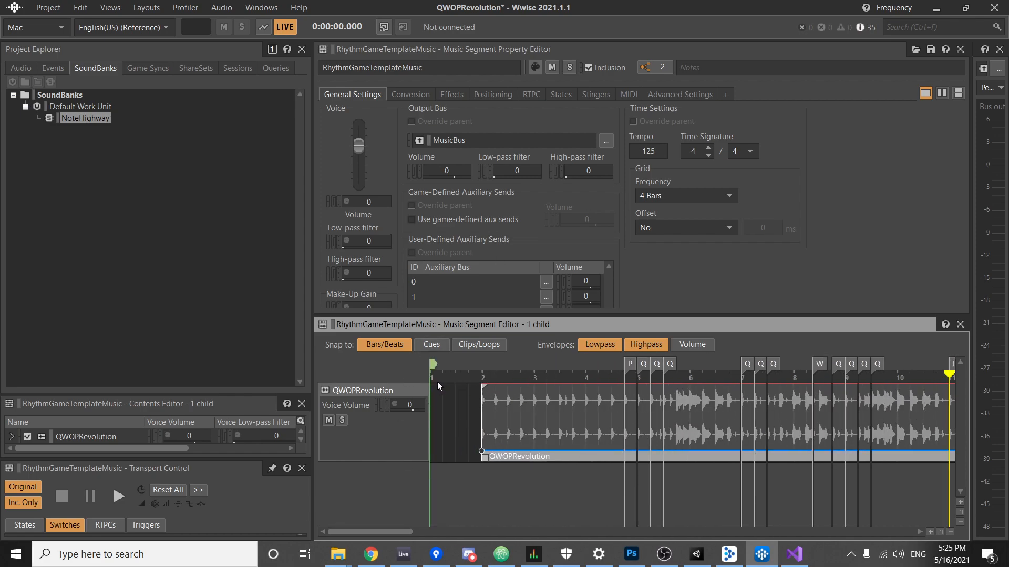
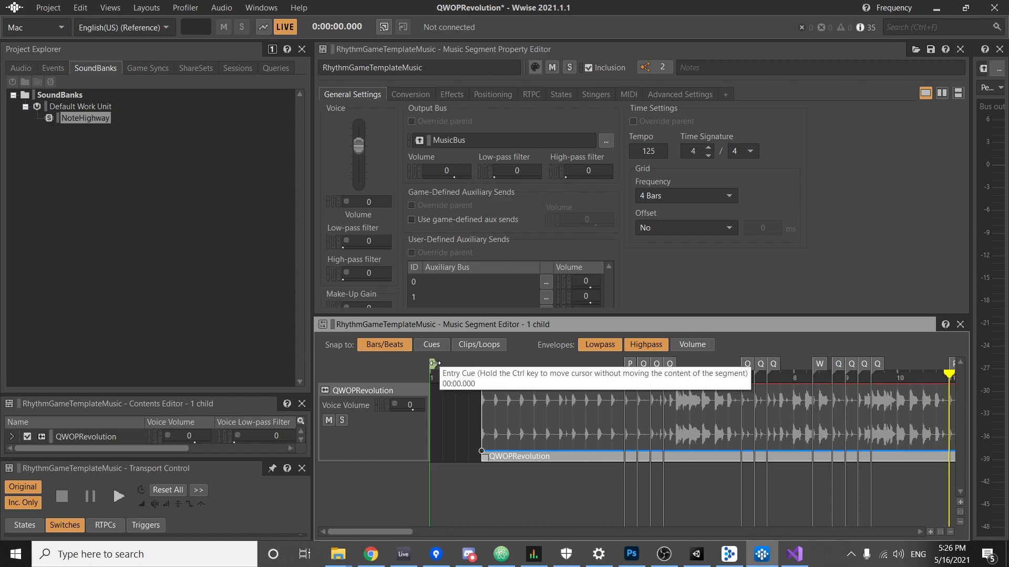
Try the entry cue at the clip's start, return it, and move the QWOPRevolution clip back to bar 1.
left_click_drag(434, 362, 484, 362)
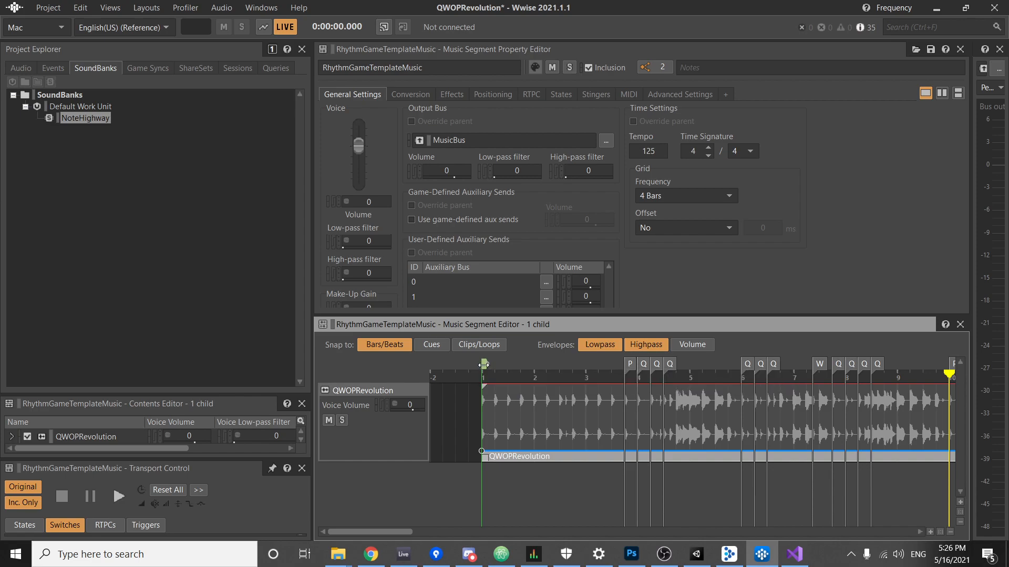
left_click_drag(479, 366, 437, 368)
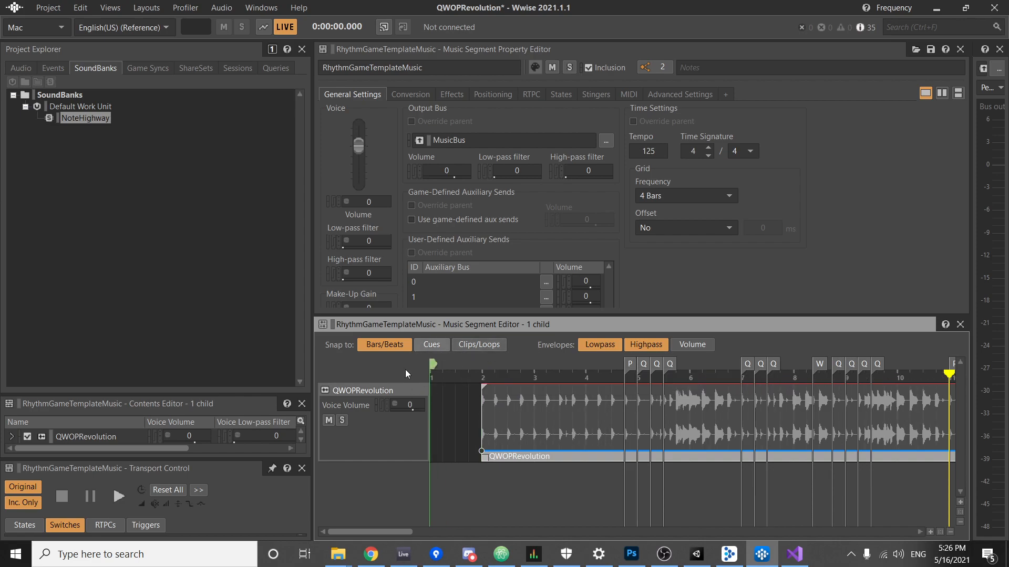
left_click_drag(560, 459, 499, 442)
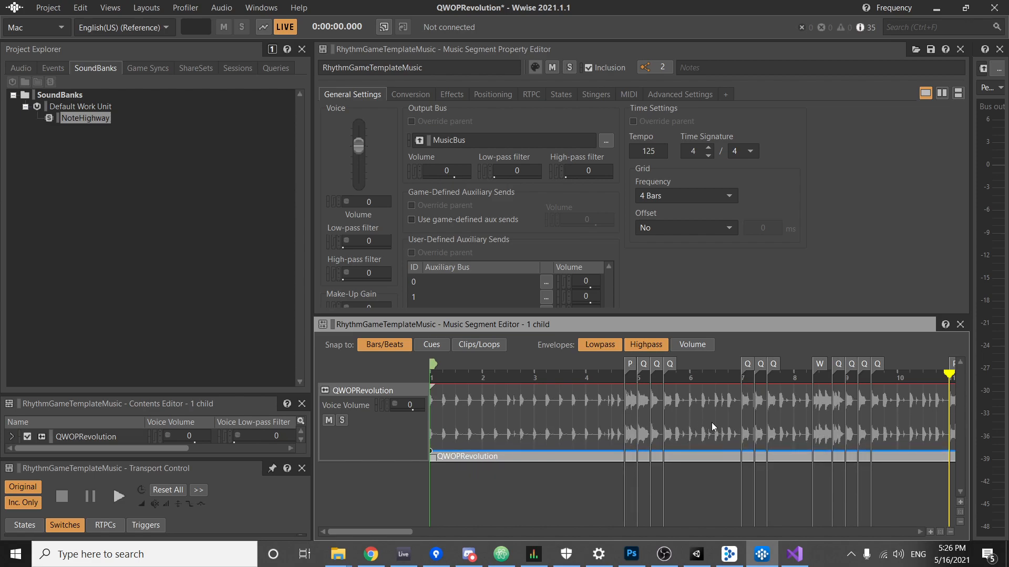
Move the LevelEnded cue one bar later to bar 16.
scroll(711, 421, "down", 2, "ctrl")
scroll(689, 444, "down", 1, "ctrl")
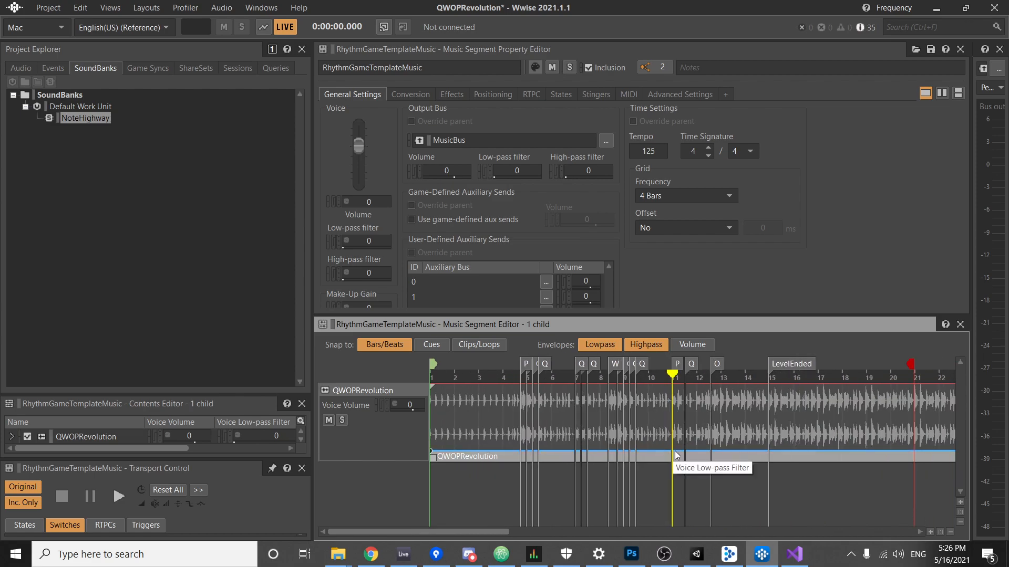
scroll(701, 417, "up", 2, "ctrl+shift")
scroll(695, 416, "down", 1, "ctrl+shift")
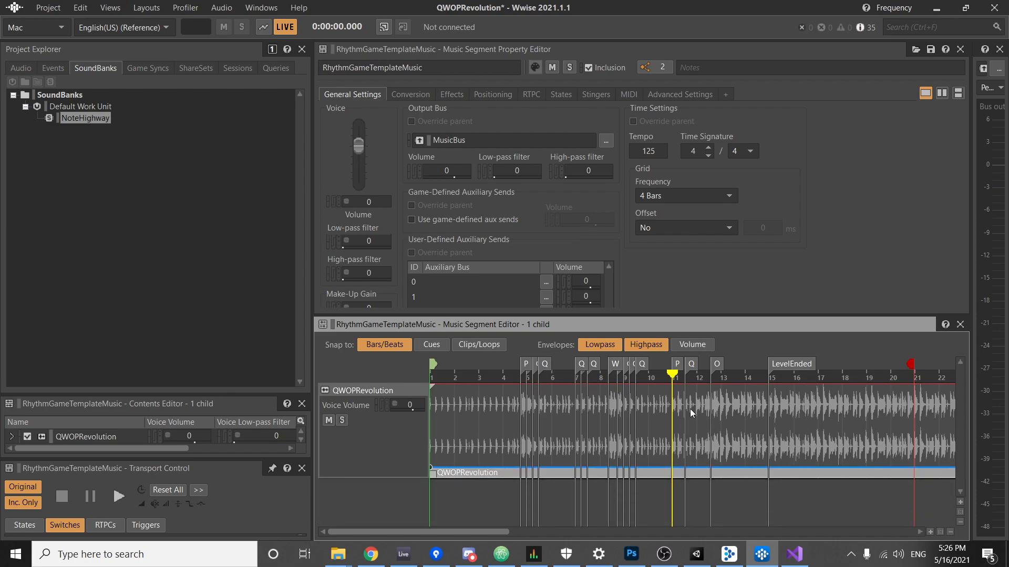
left_click_drag(791, 359, 815, 358)
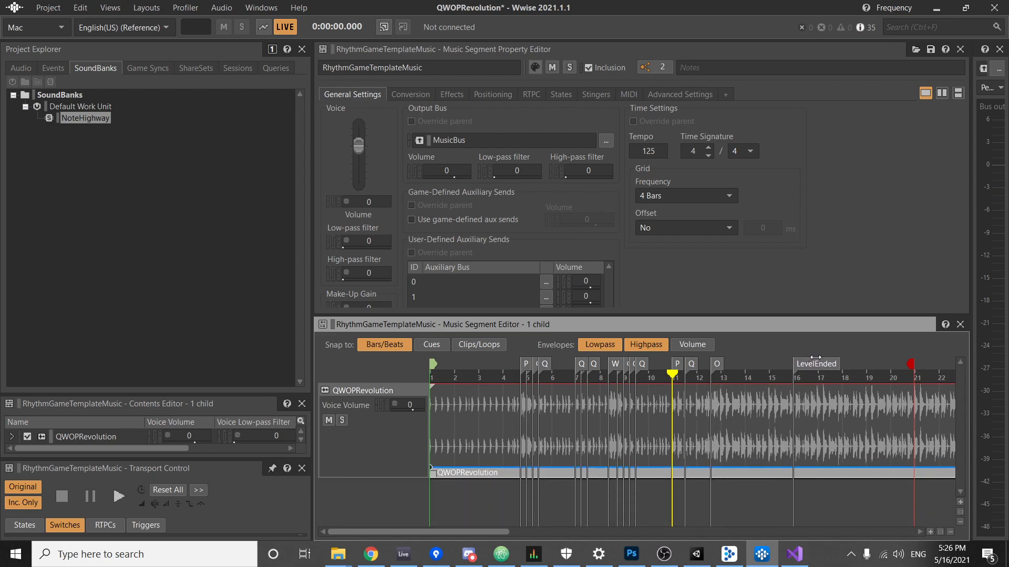
Play the segment from just before the last Q cue ahead of bar 10 to check the timing towards bar 11.
scroll(635, 413, "up", 4, "ctrl")
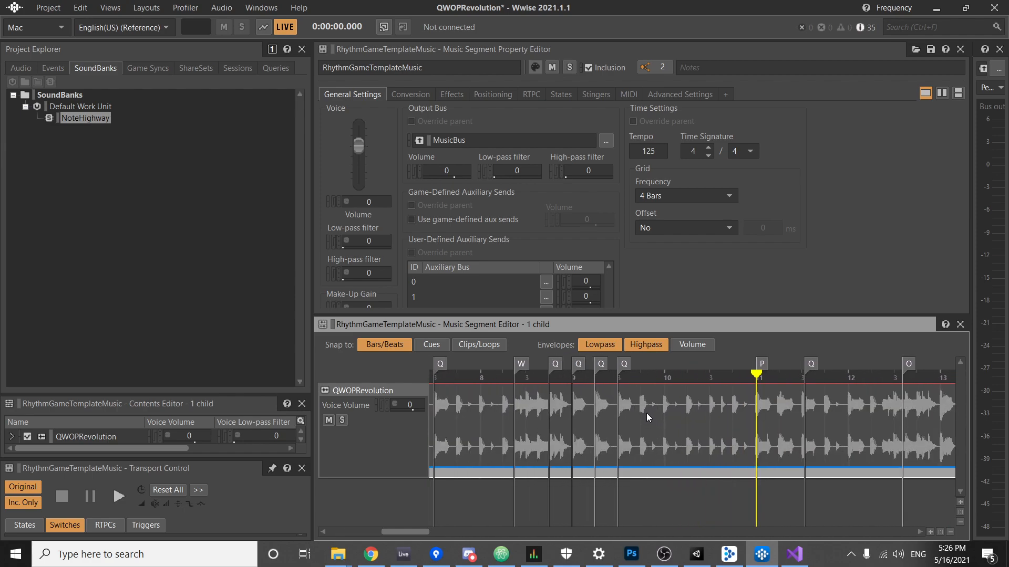
scroll(646, 413, "up", 1, "ctrl")
double_click(598, 378)
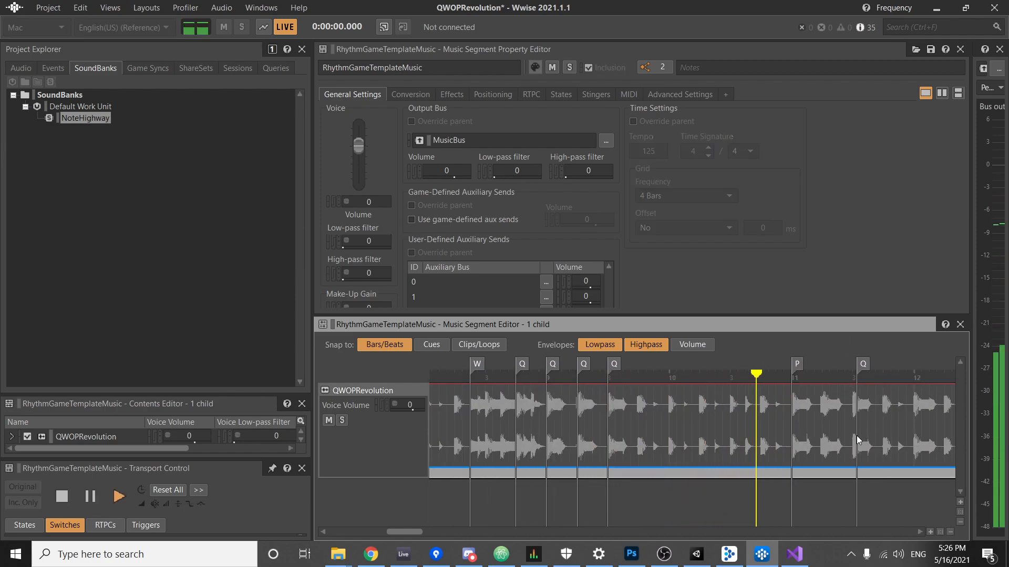
key("space")
Rename the P cue at bar 11 to Q and keep it placed on the bar's first beat.
left_click_drag(794, 368, 772, 368)
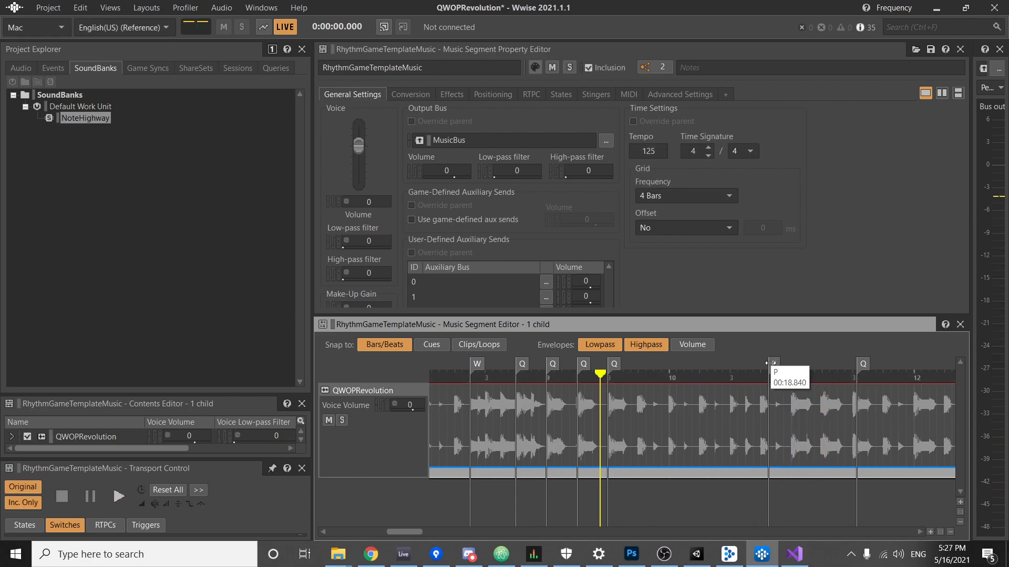
right_click(772, 368)
left_click(825, 418)
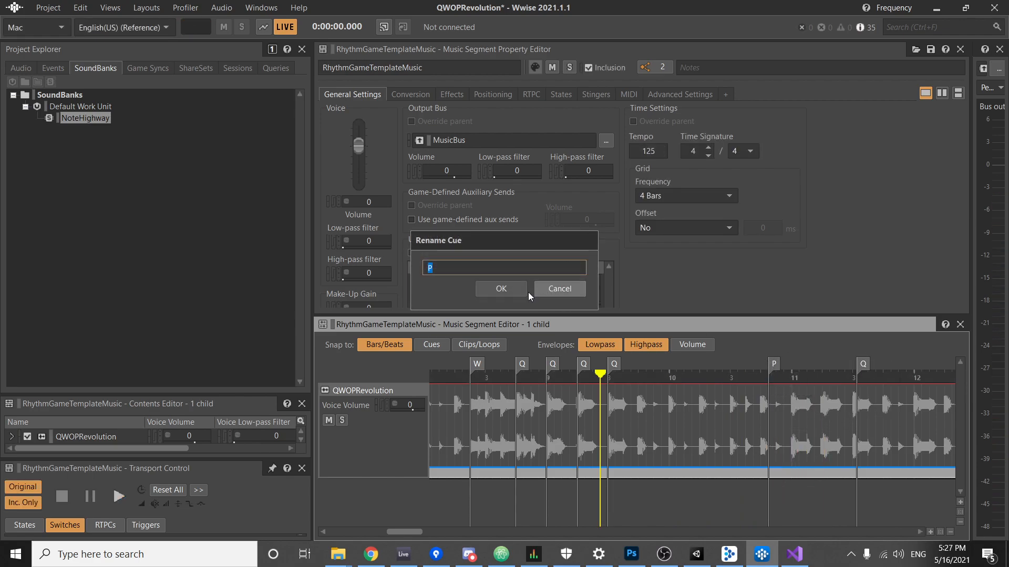
left_click(559, 290)
right_click(774, 364)
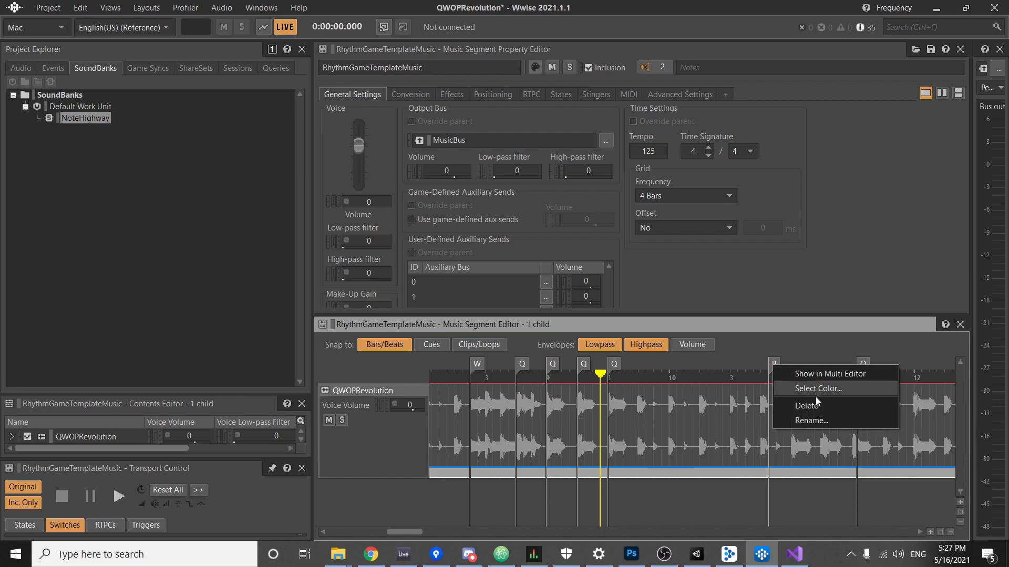
left_click(811, 421)
type("Q")
key("Return")
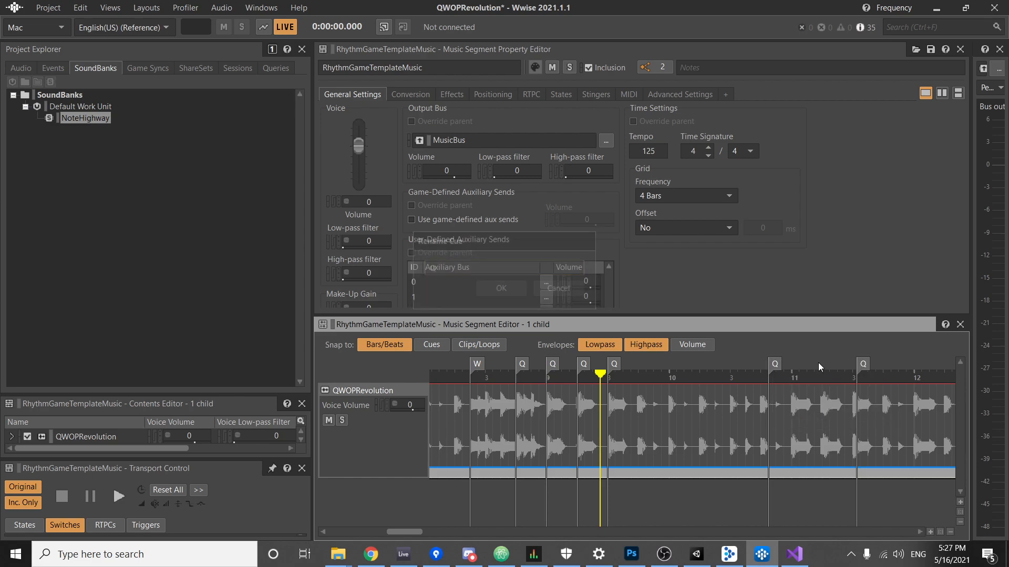
left_click_drag(775, 368, 799, 368)
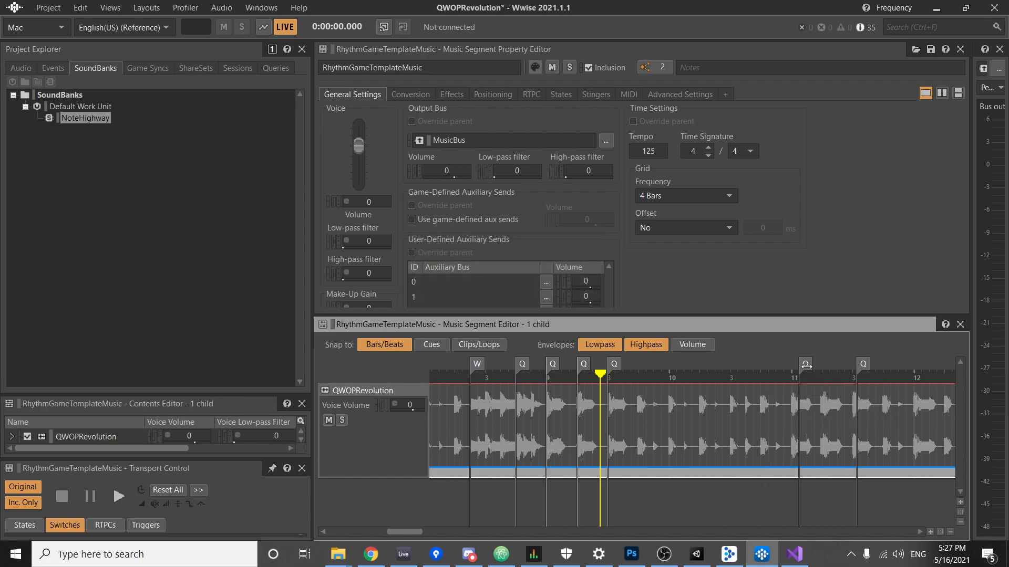
Add a Q cue on beat 2 of bar 11 and move the following Q cue onto beat 3.
left_click(822, 378)
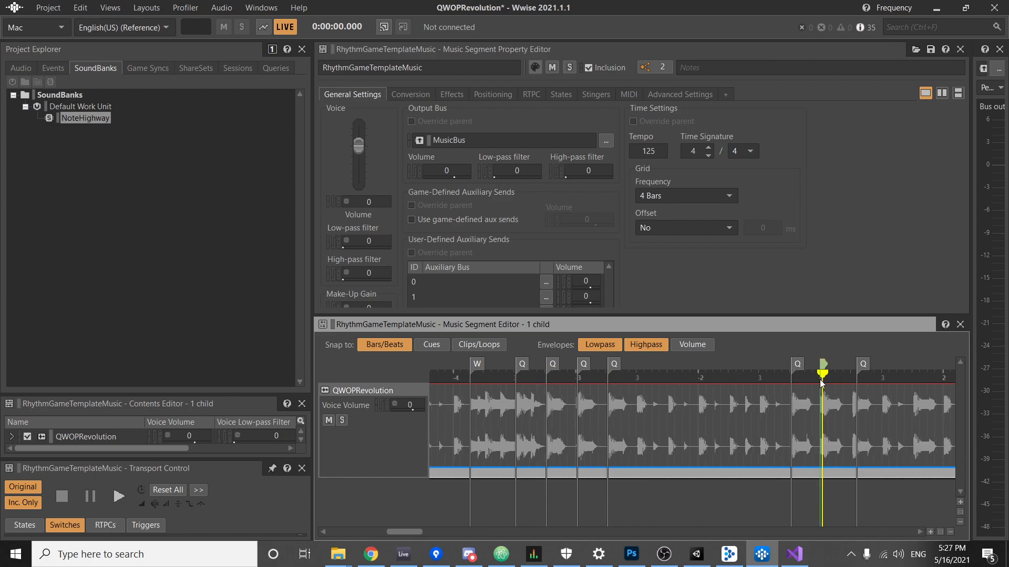
scroll(825, 402, "up", 5, "ctrl")
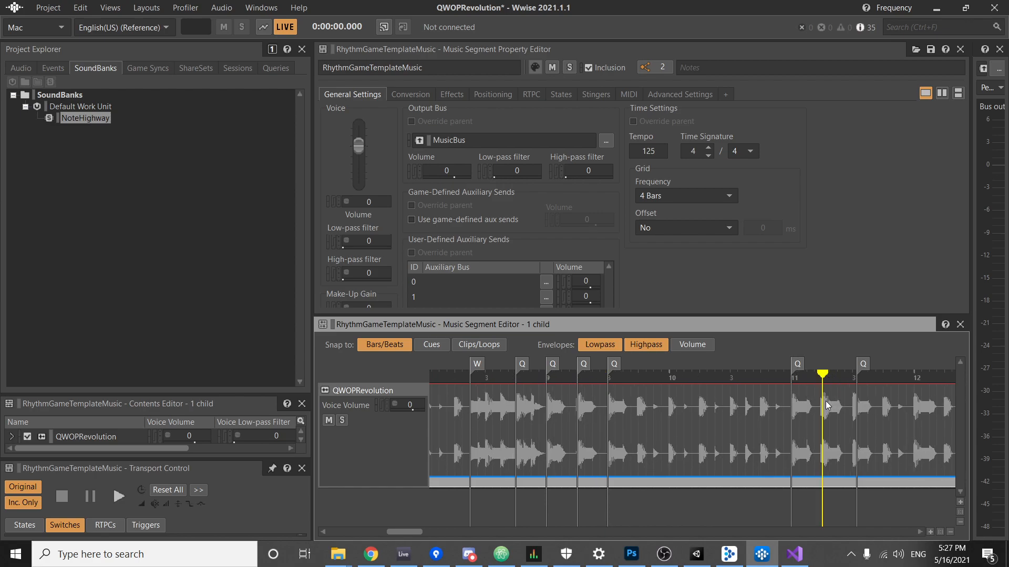
scroll(787, 428, "up", 1, "ctrl")
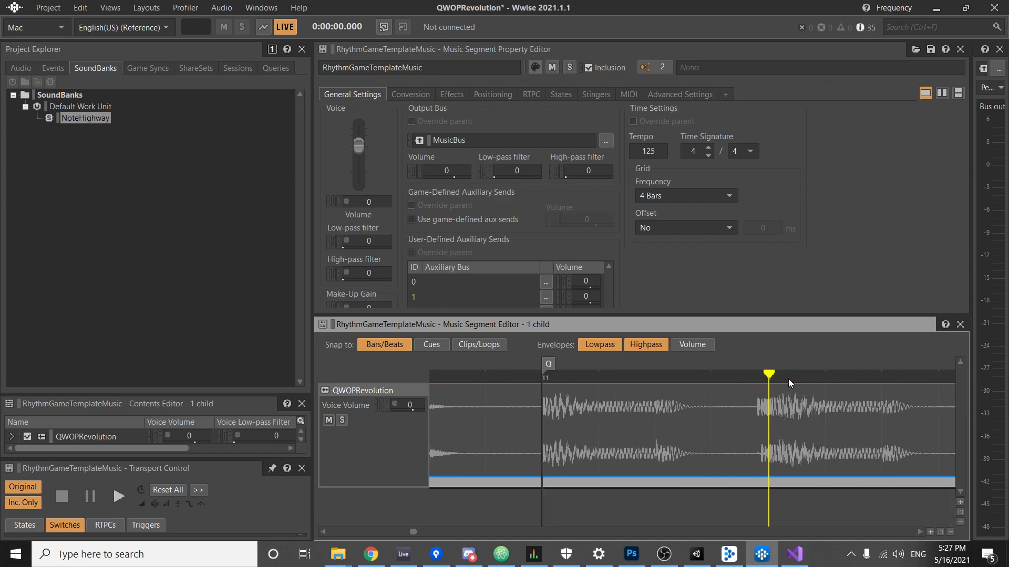
left_click(783, 379)
left_click_drag(783, 370, 769, 370)
double_click(769, 371)
key("Escape")
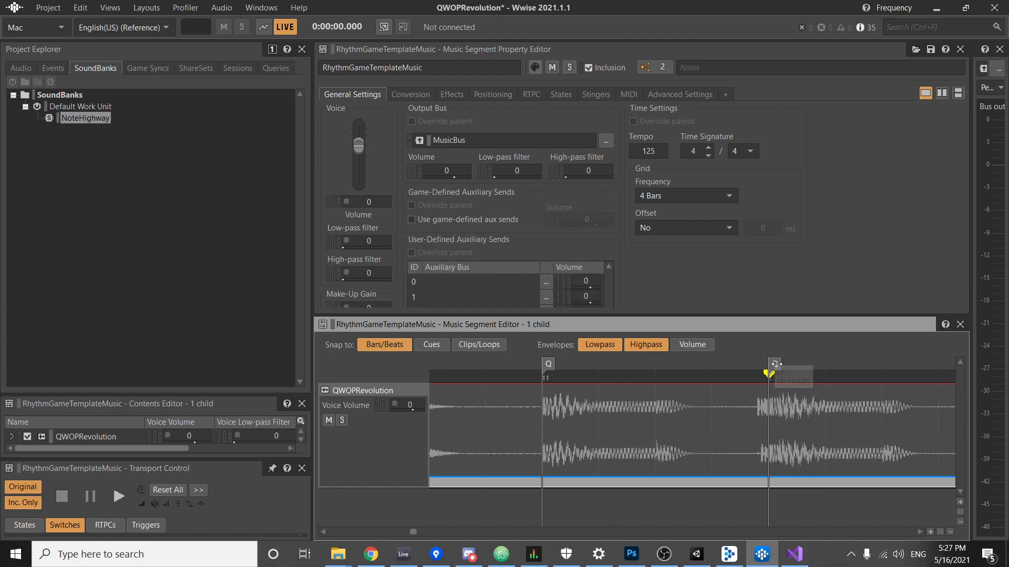
scroll(885, 366, "down", 3, "ctrl")
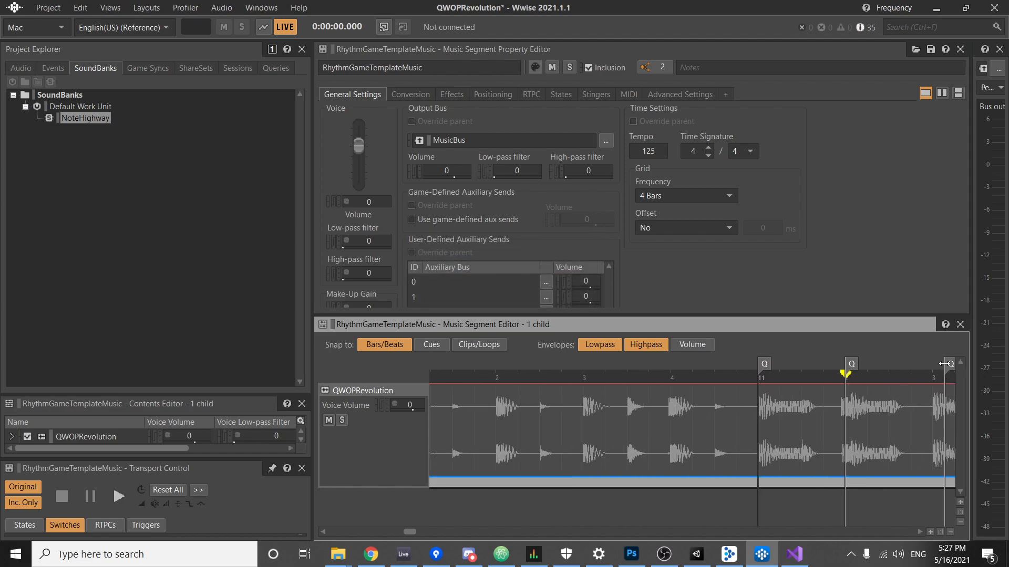
left_click_drag(944, 364, 933, 363)
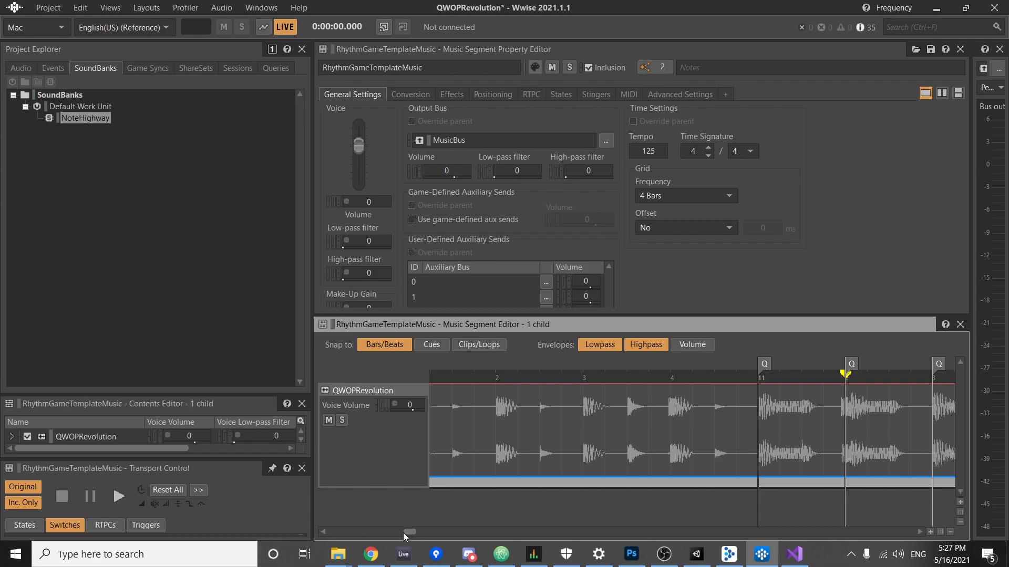
Add a cue on the first beat of bar 12 and name it "!".
left_click_drag(408, 531, 421, 532)
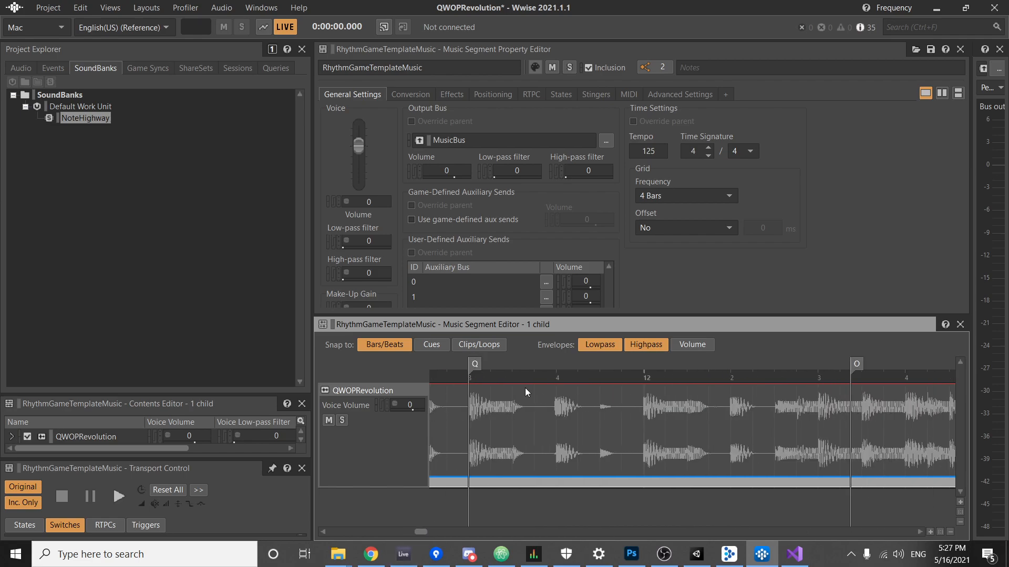
left_click(634, 376)
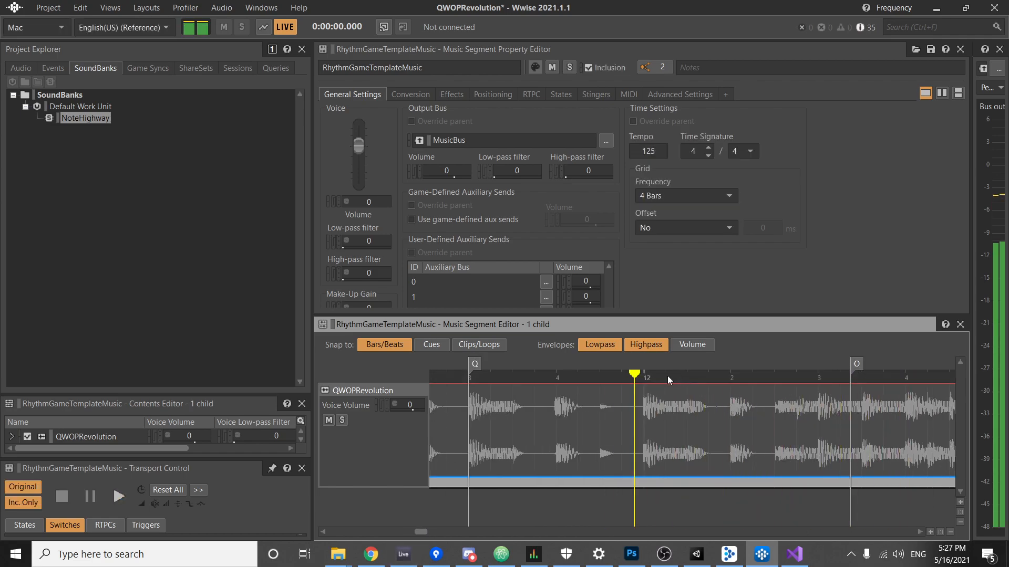
left_click(644, 377)
right_click(647, 377)
left_click(655, 382)
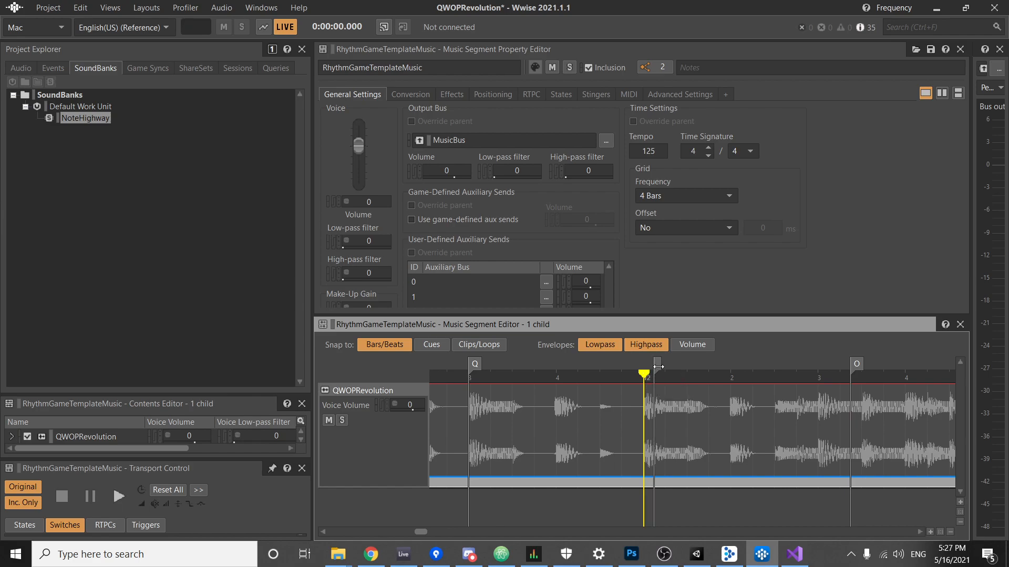
left_click_drag(658, 366, 648, 364)
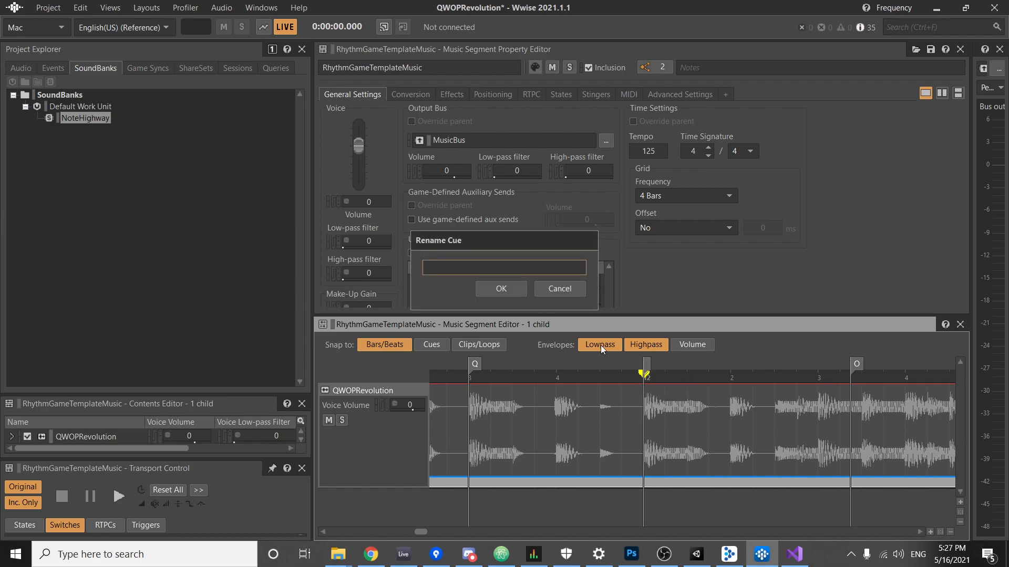
type("!")
key("Return")
Add an unnamed cue halfway between beats 2 and 3 of bar 12, at 00:21.840.
left_click(767, 376)
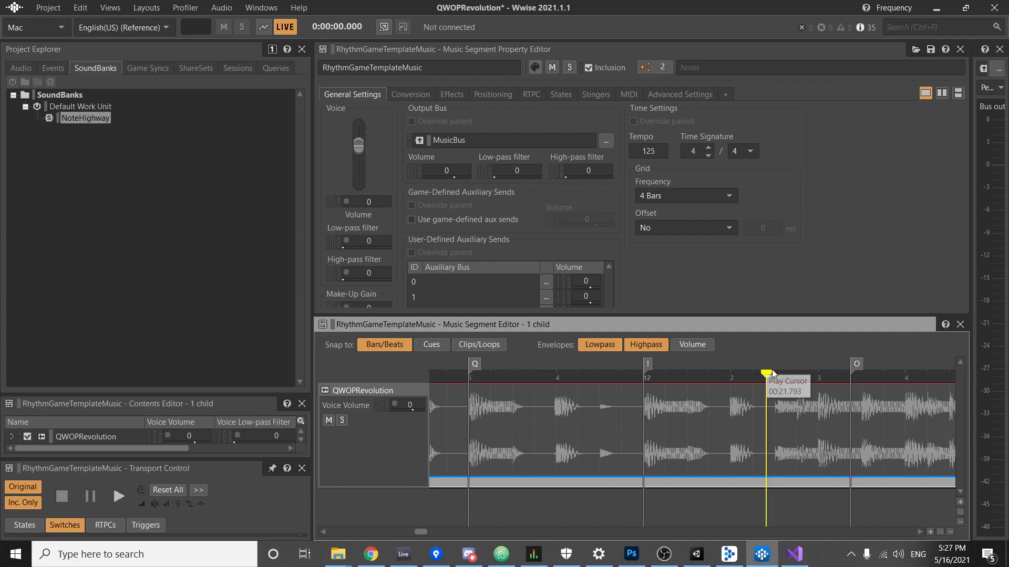
left_click(775, 379, "ctrl")
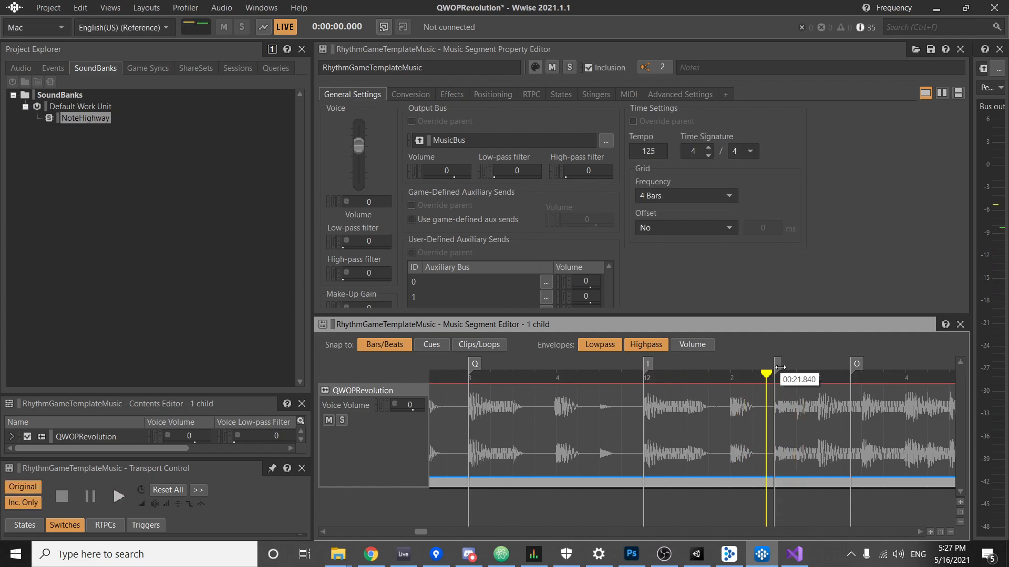
key("space")
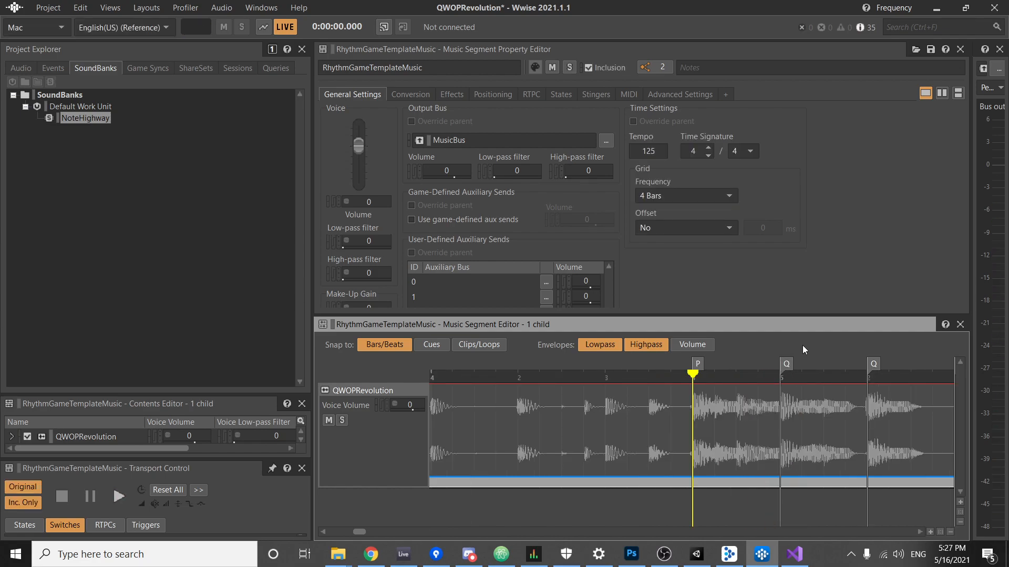
Play the lead-in to bar 12 and rename the "!" cue there to Q.
scroll(778, 477, "down", 1)
scroll(783, 456, "down", 4, "ctrl")
scroll(756, 430, "down", 3, "ctrl")
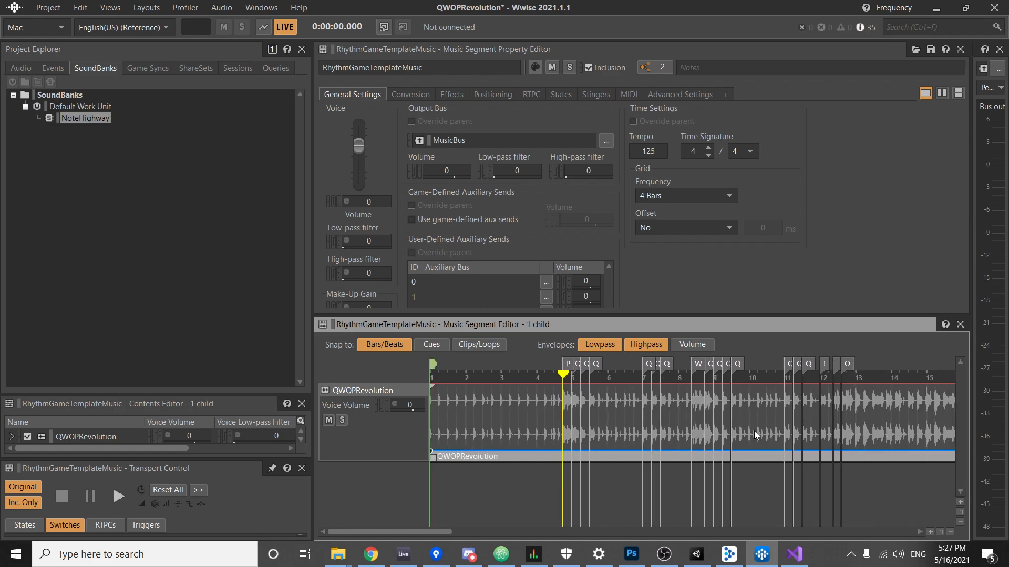
left_click(815, 376)
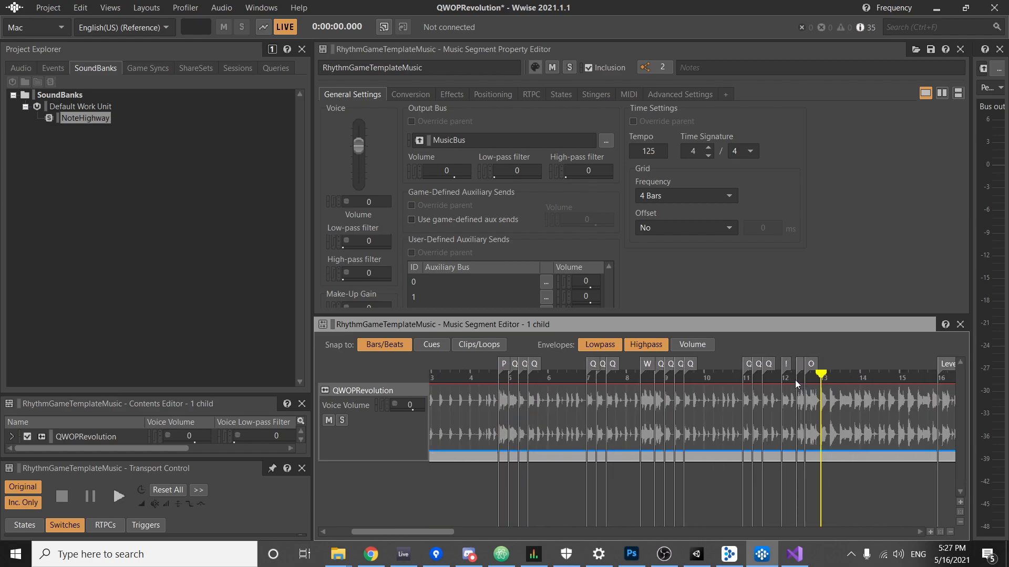
scroll(779, 389, "up", 5, "ctrl")
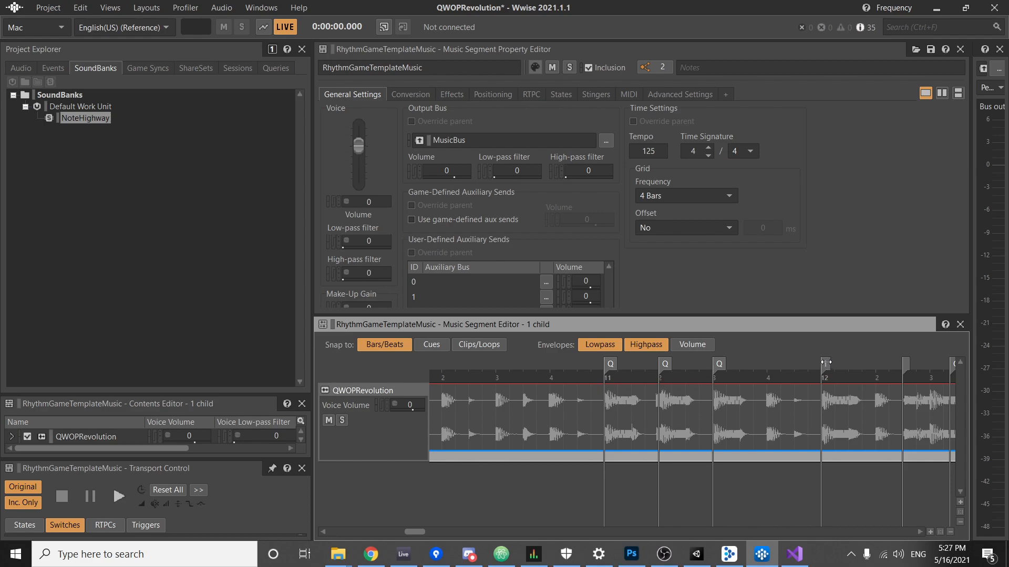
key("space")
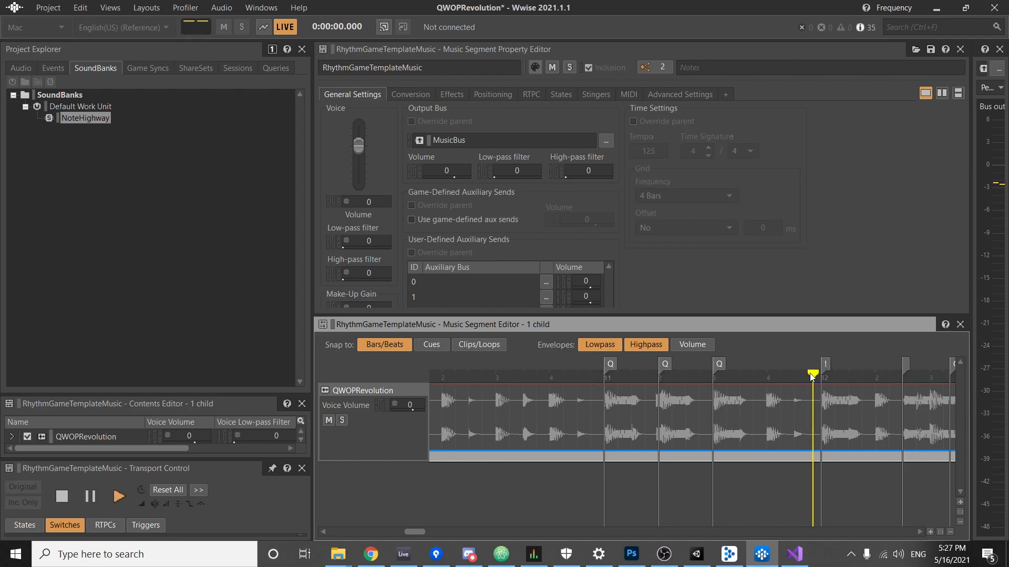
key("space")
double_click(825, 363)
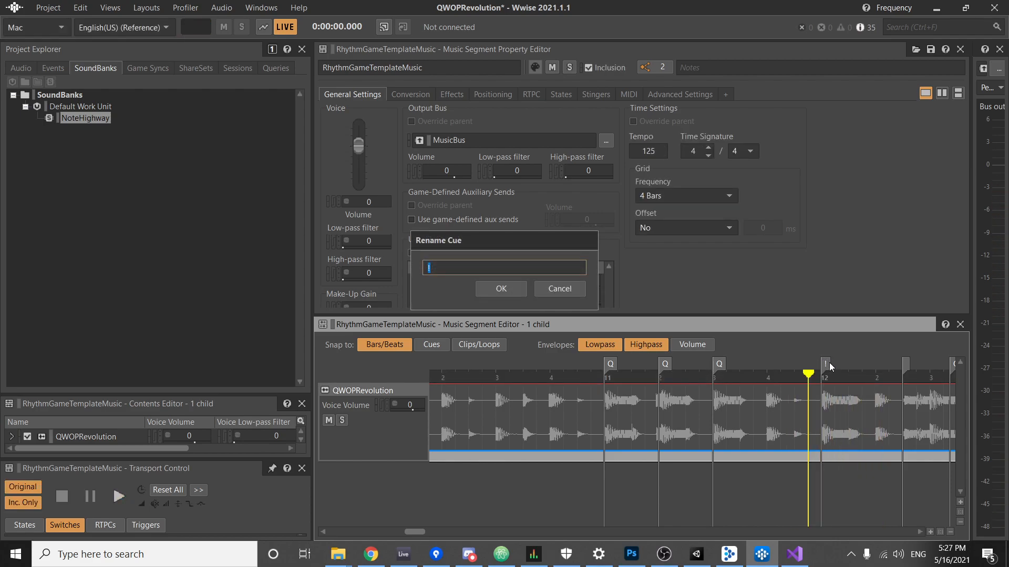
type("Q")
key("Return")
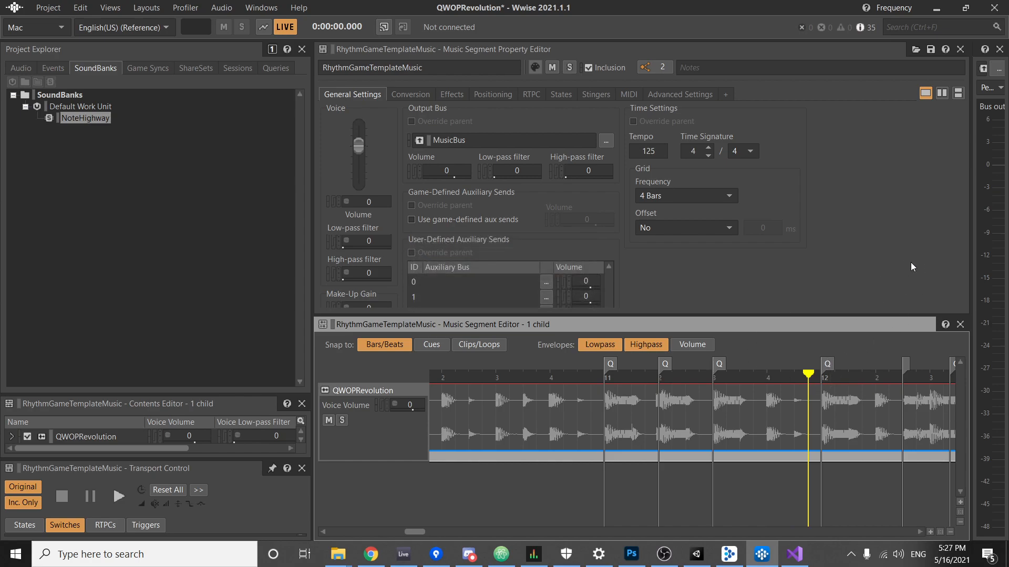
Play the segment from just after the bar 12 Q cue to check the unnamed cue's timing.
left_click(846, 378)
key("space")
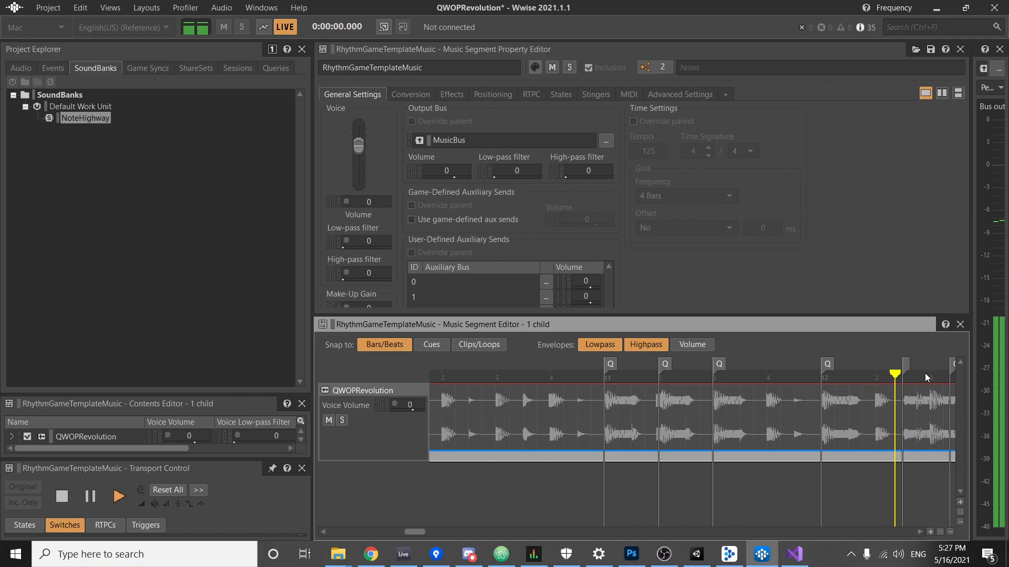
key("space")
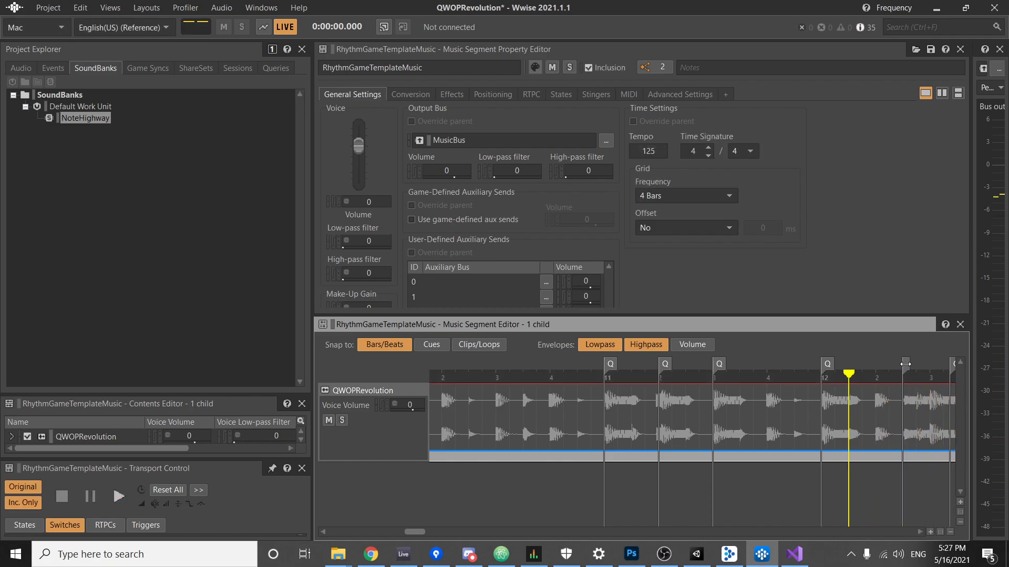
Rename the unnamed cue between beats 2 and 3 of bar 12 to W and play the segment from just before it.
right_click(905, 364)
left_click(921, 420)
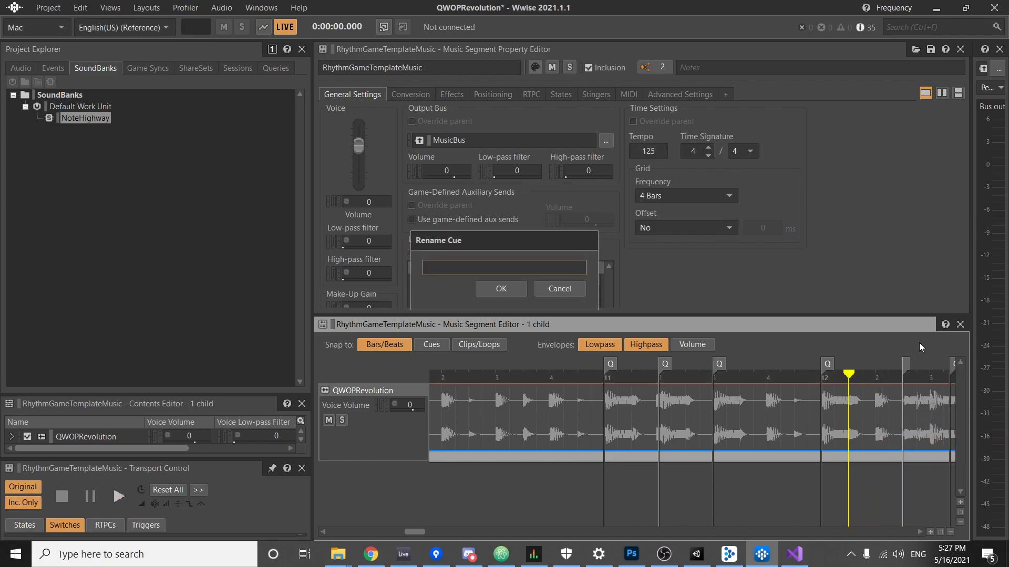
type("W")
key("Return")
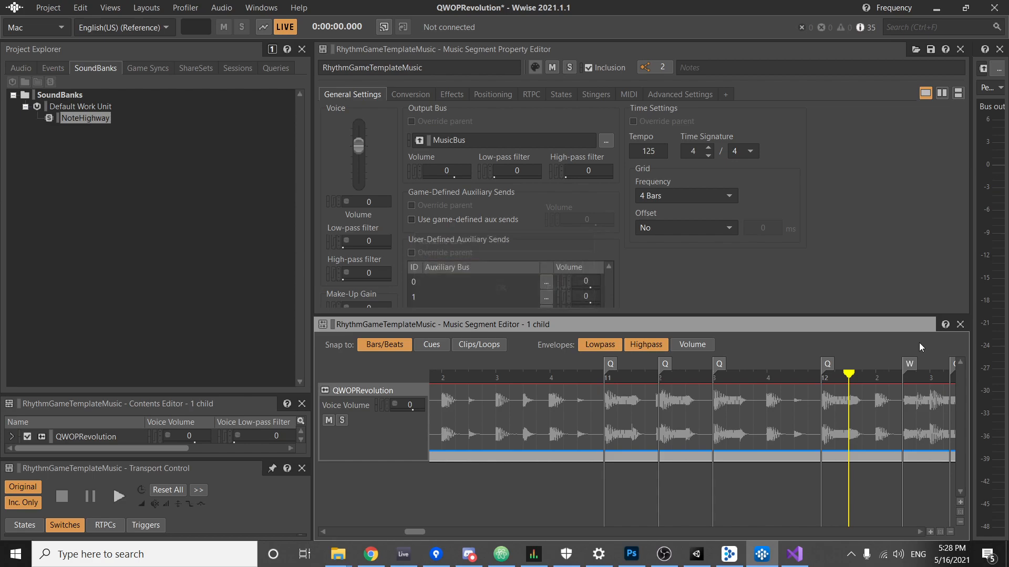
left_click(889, 377)
key("space")
key("space")
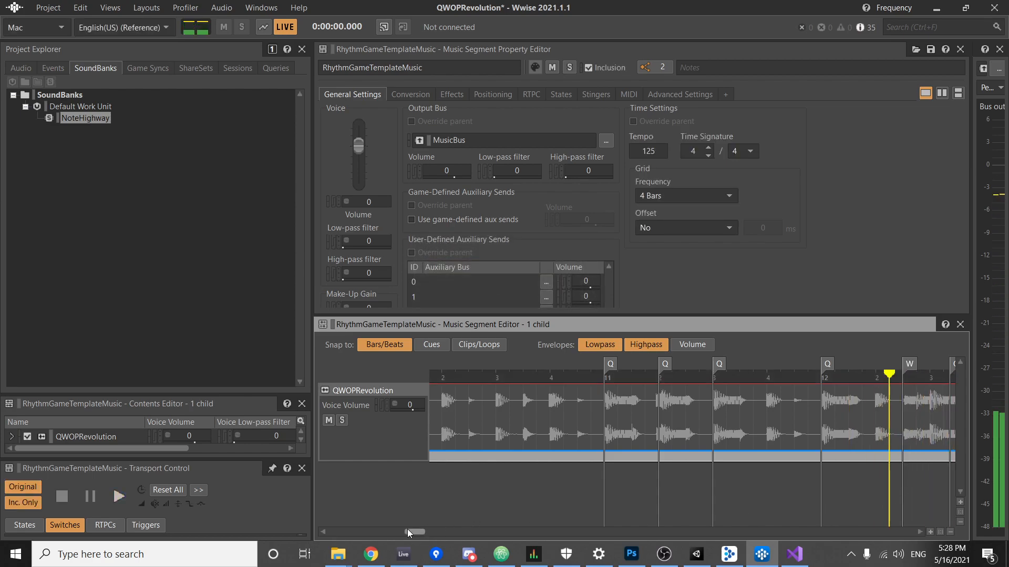
Move the cue that follows the bar 12 W cue to beat 4, at 00:22.560, and rename it Q.
left_click_drag(408, 529, 420, 531)
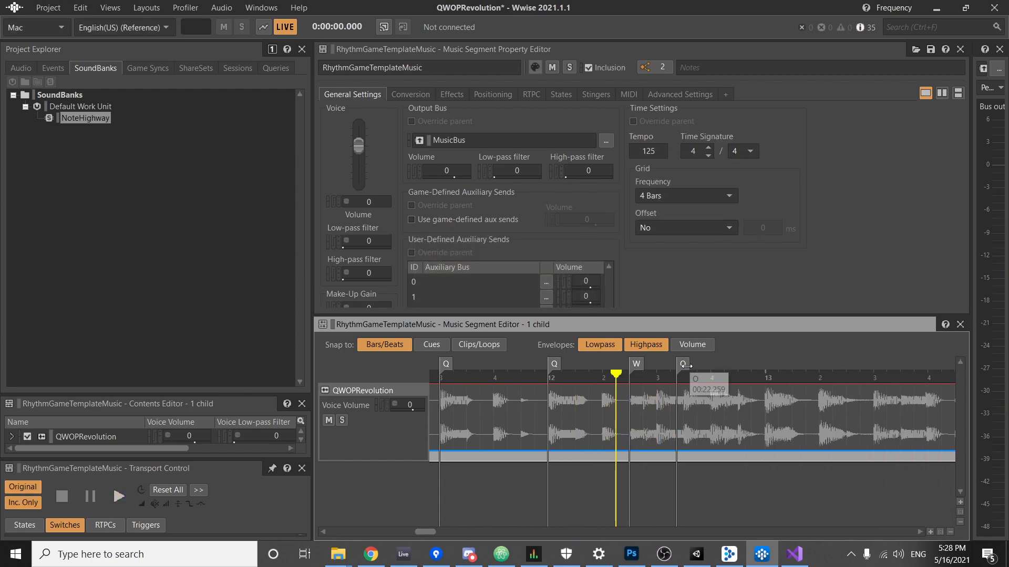
left_click_drag(686, 366, 717, 364)
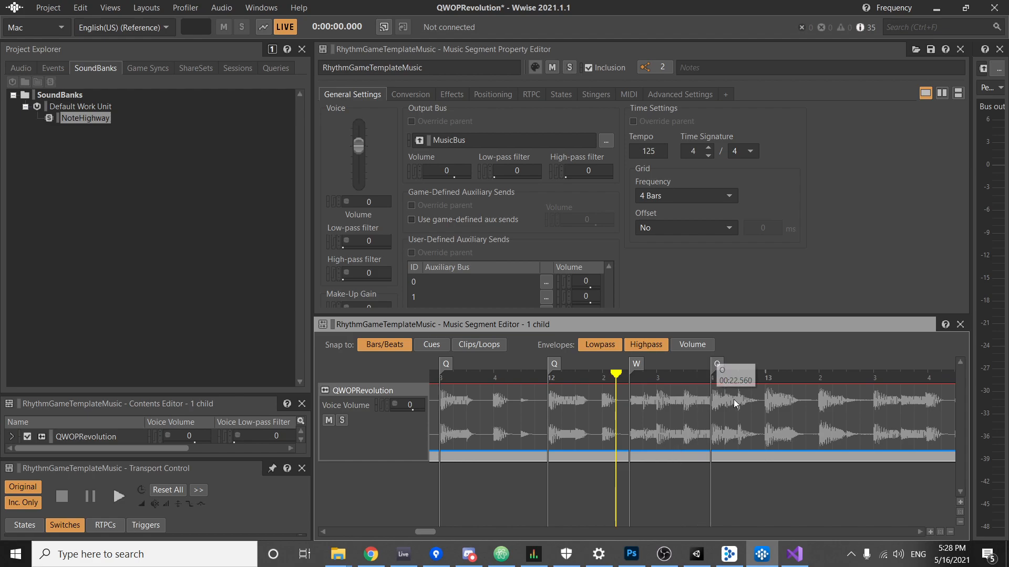
double_click(716, 364)
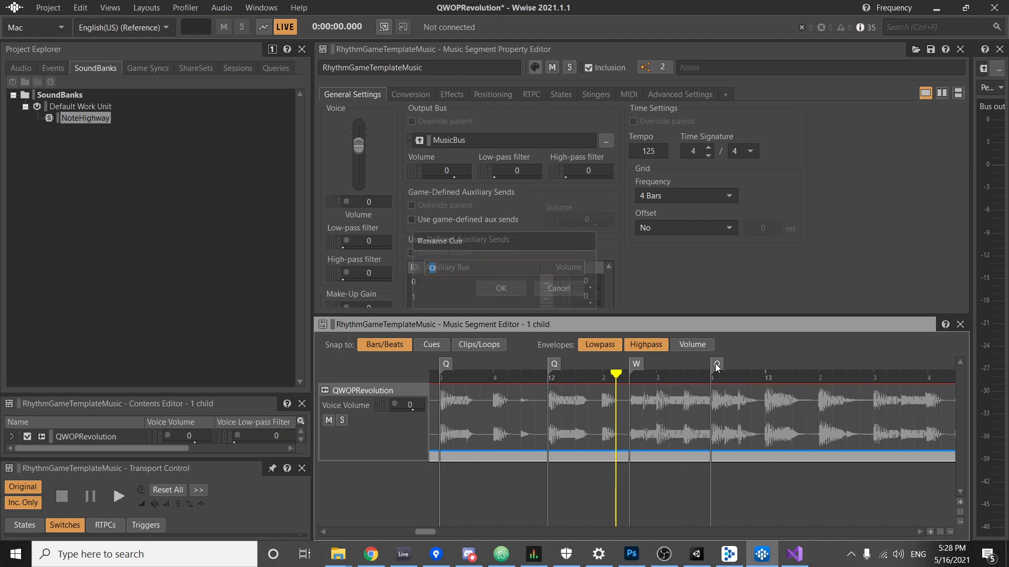
type("Q")
key("Return")
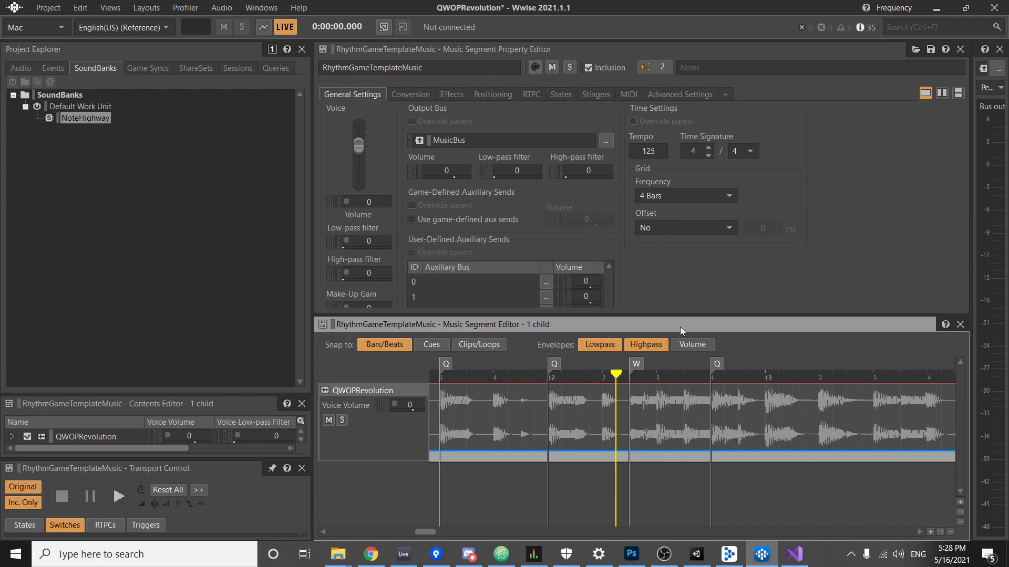
Play the segment from just before bar 12 into bar 13 to check the cue timing.
left_click(765, 374)
key("space")
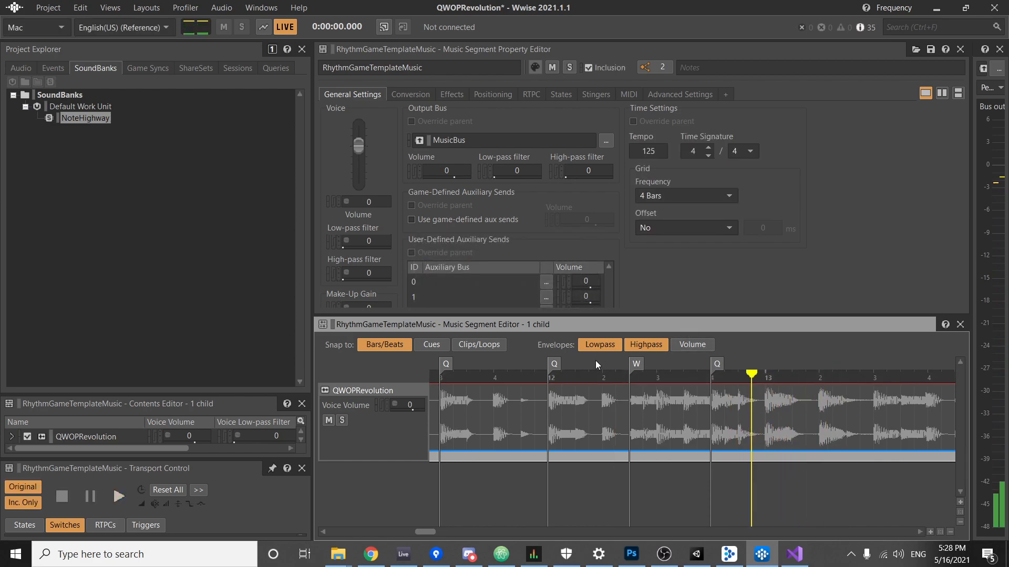
left_click(530, 374)
key("space")
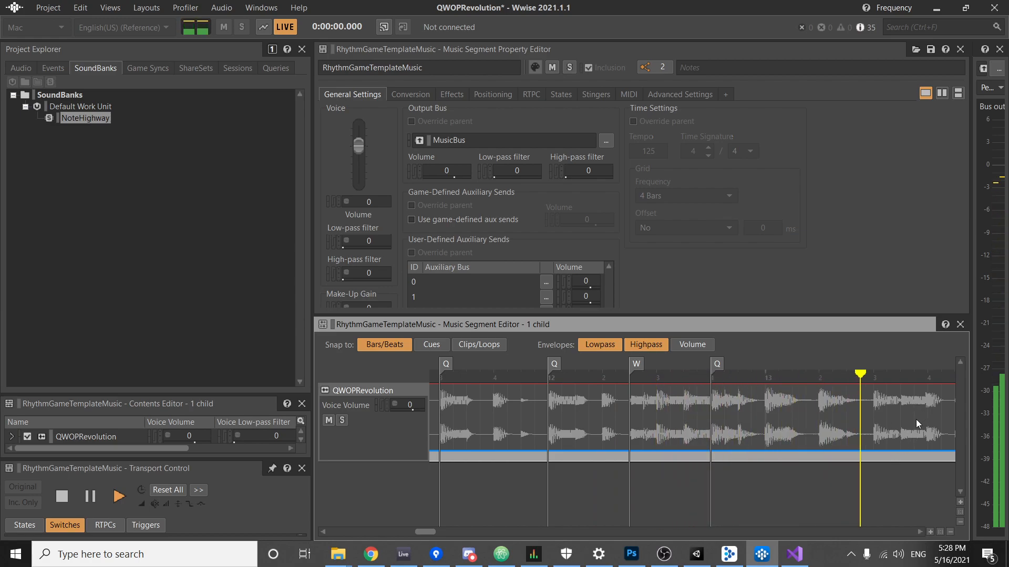
key("space")
Add a cue on the first beat of bar 13 and name it Q.
left_click(763, 374)
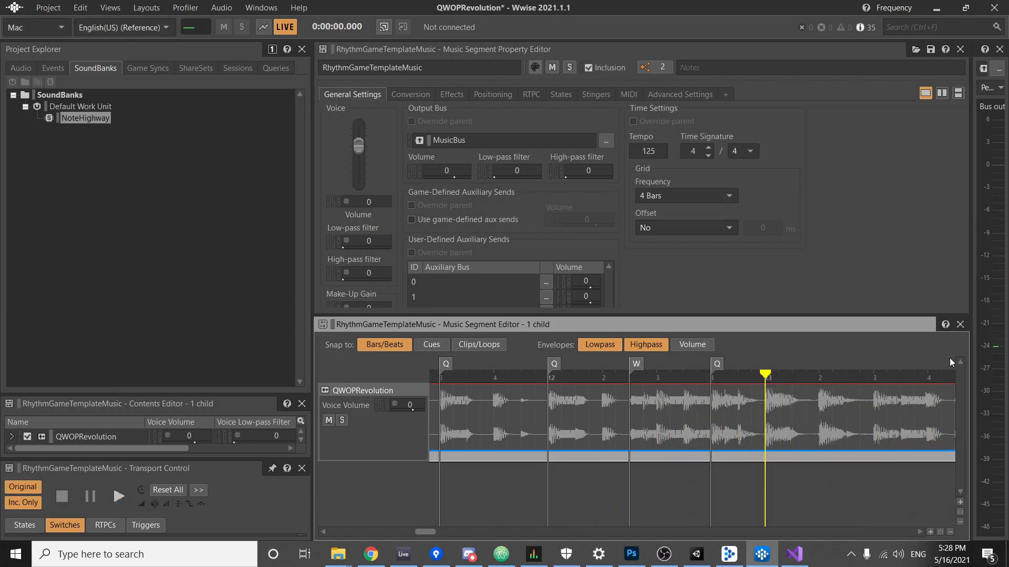
double_click(784, 379)
mouse_move(789, 367)
left_mouse_down()
mouse_move(755, 367)
mouse_move(769, 366)
left_mouse_up()
double_click(768, 366)
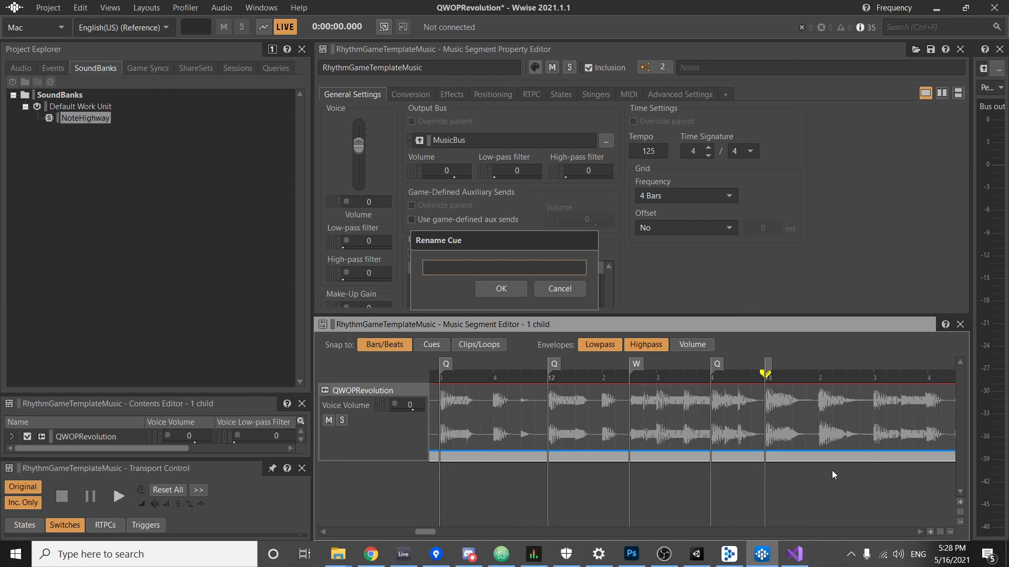
type("Q")
left_click(501, 288)
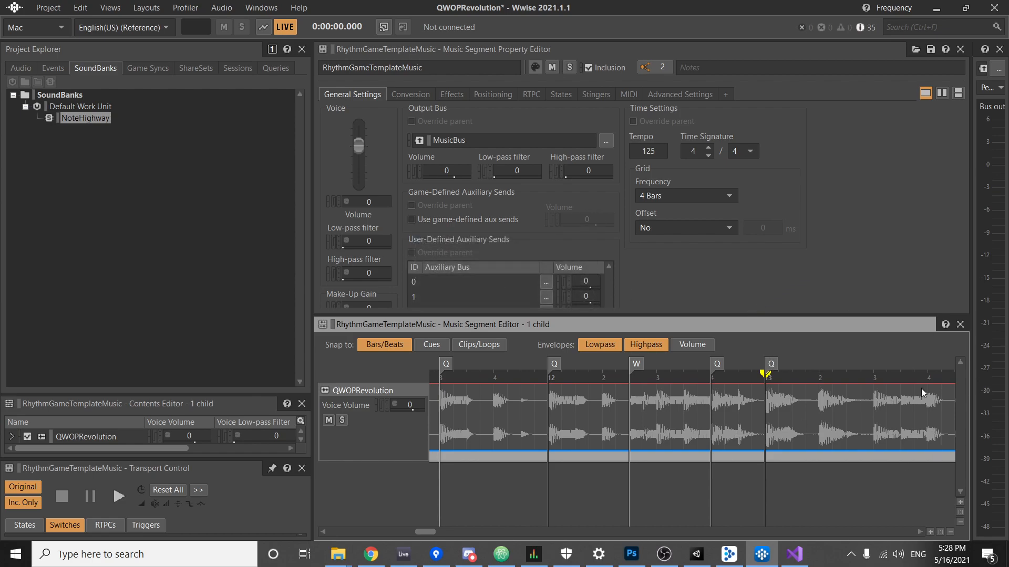
Add a cue on beat 2 of bar 13, at 00:23.520, and name it Q.
double_click(817, 380)
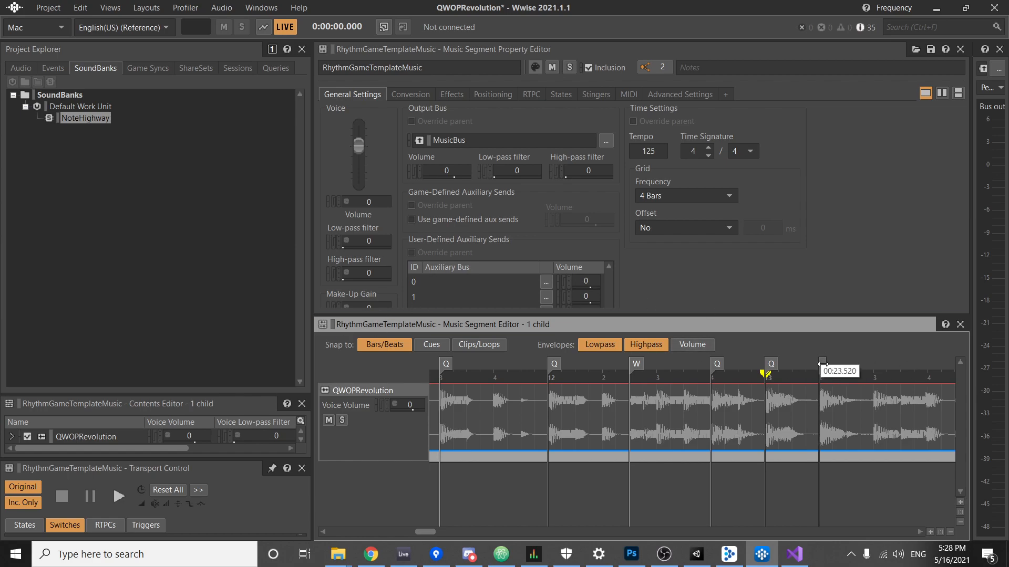
double_click(824, 364)
type("Q")
key("Return")
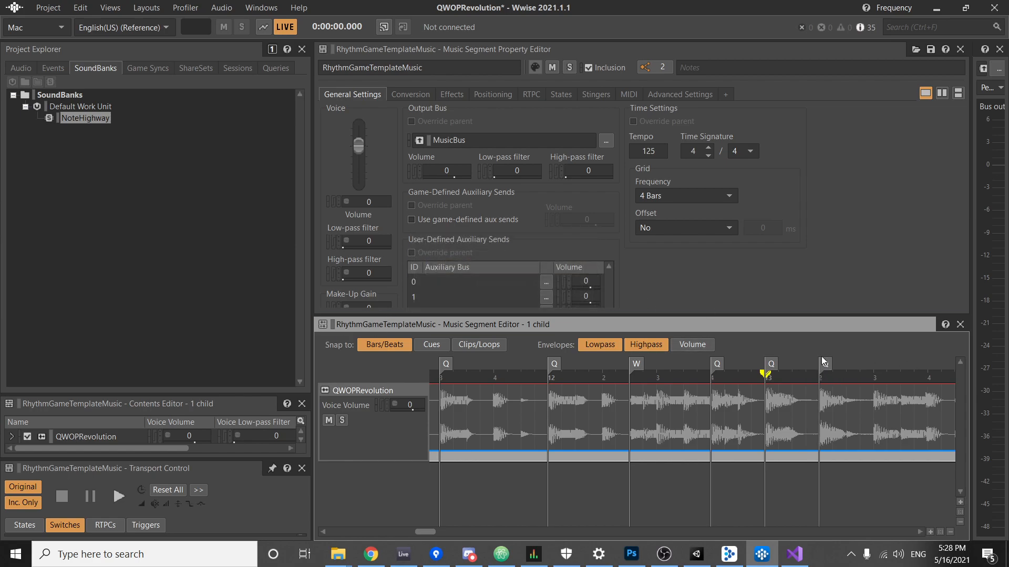
Add a cue on beat 3 of bar 13 and name it W.
left_click(875, 376)
double_click(876, 363)
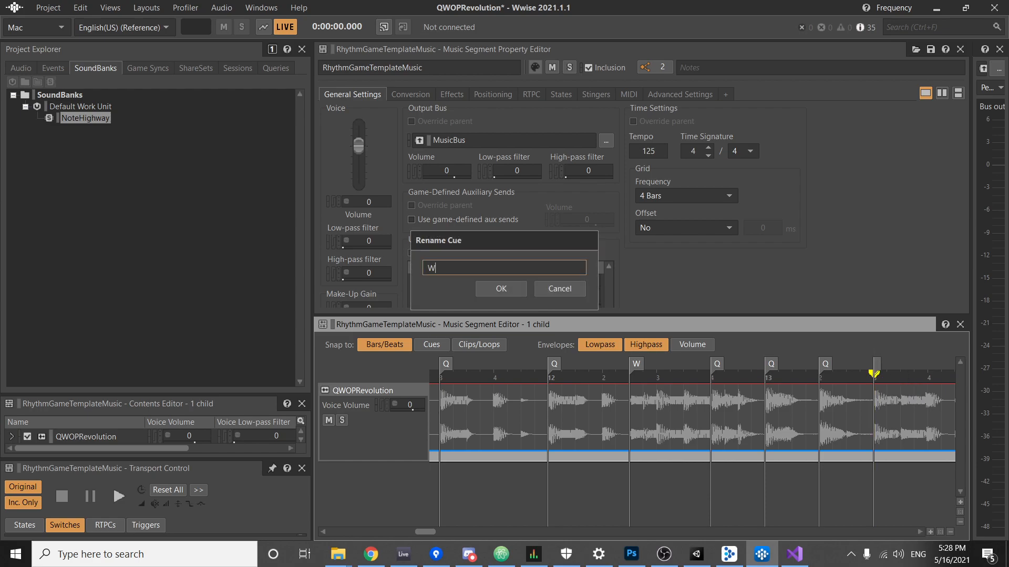
key("Return")
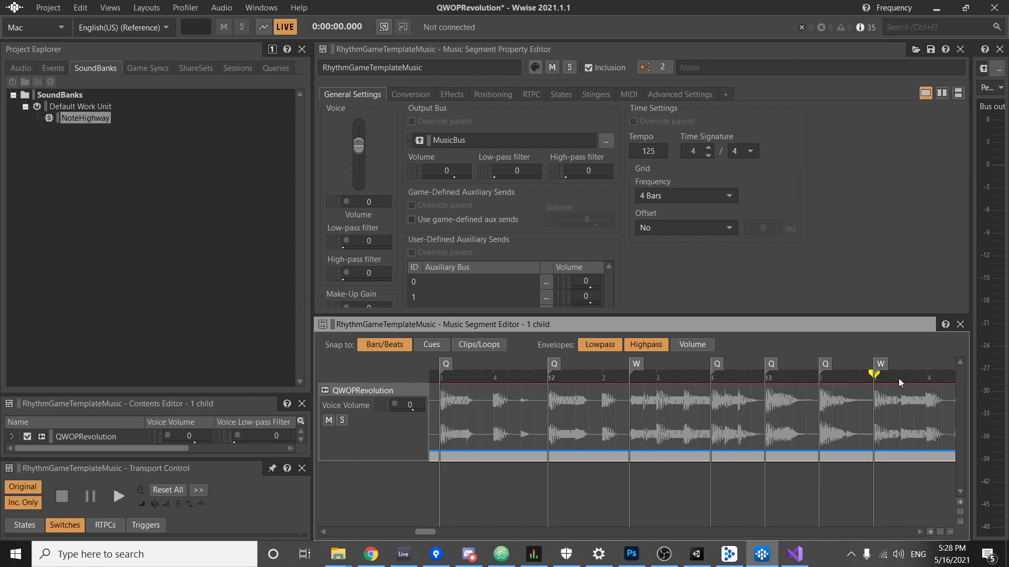
Play from beat 3 of bar 13, and add a cue named O halfway between beats 3 and 4.
key("space")
key("space")
double_click(904, 364)
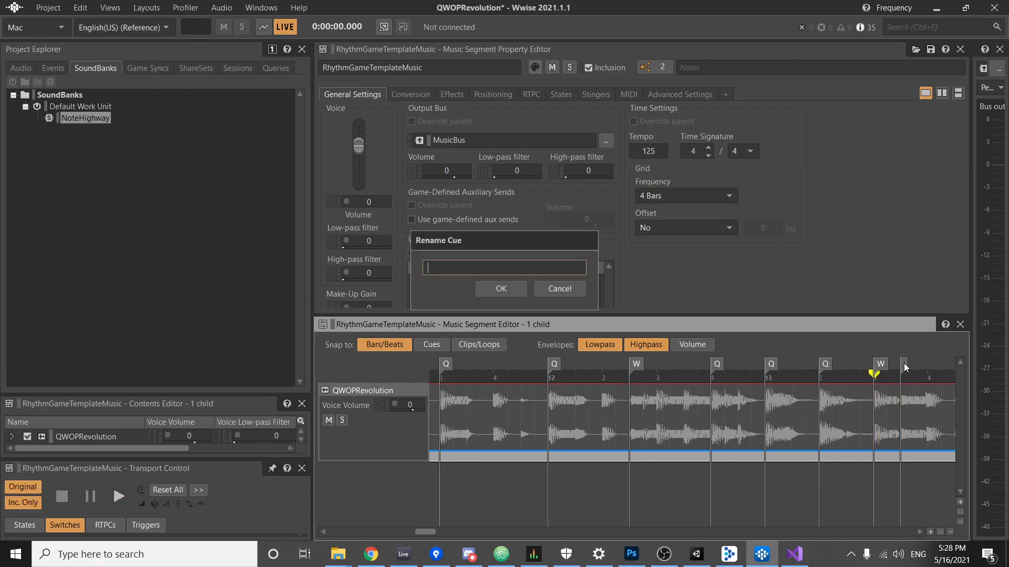
type("O")
key("Return")
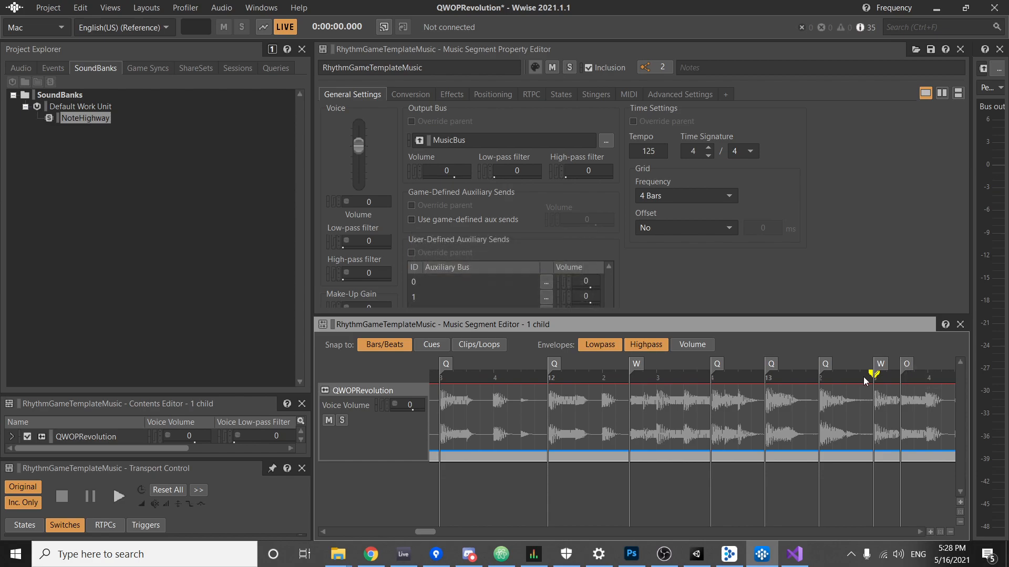
Play from beat 2 of bar 13, and add a cue named Q halfway between beat 4 and bar 14, at 00:24.720.
mouse_move(872, 375)
left_mouse_down()
mouse_move(905, 375)
mouse_move(626, 376)
left_mouse_up()
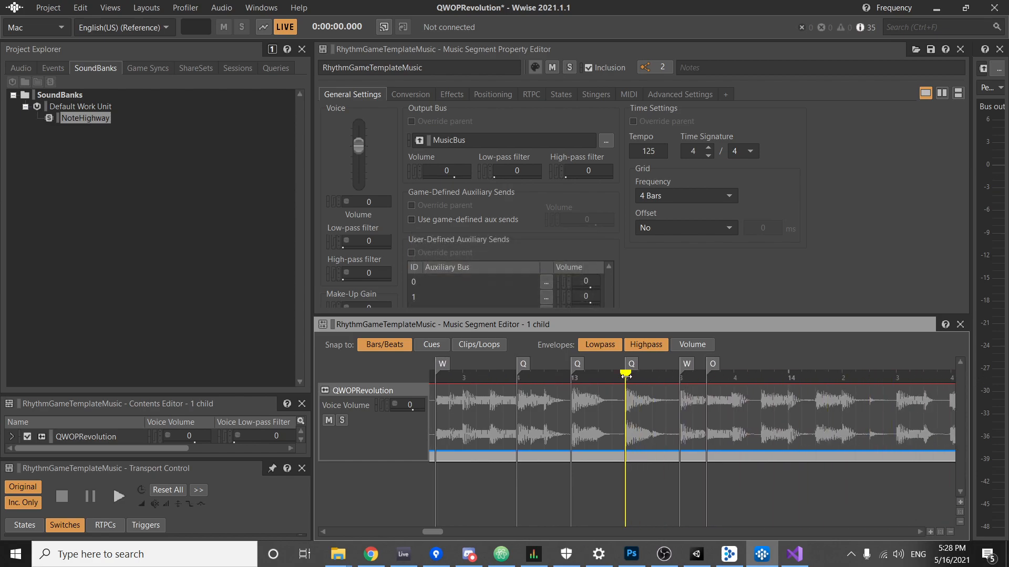
key("space")
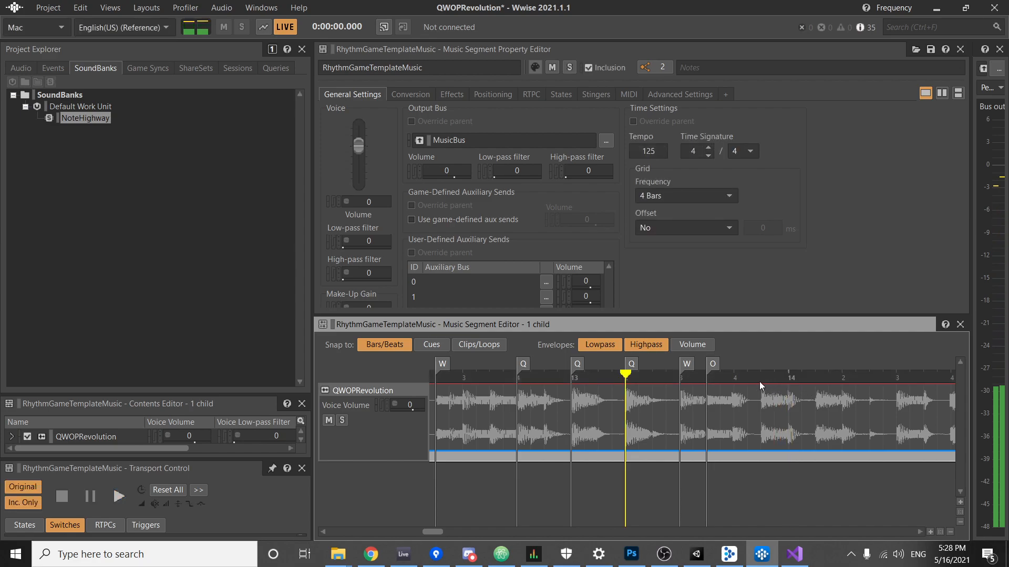
left_click(760, 376)
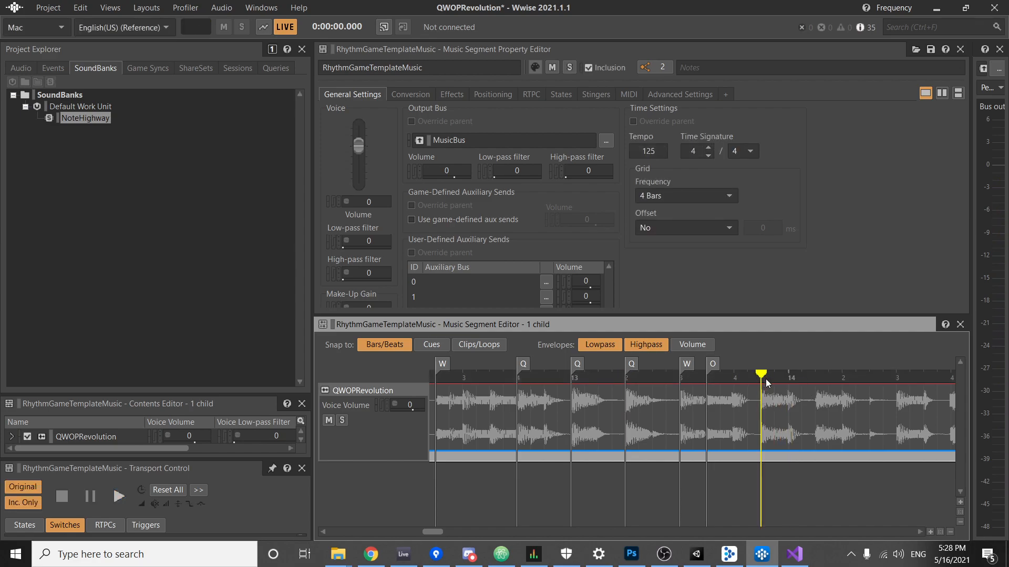
double_click(763, 365)
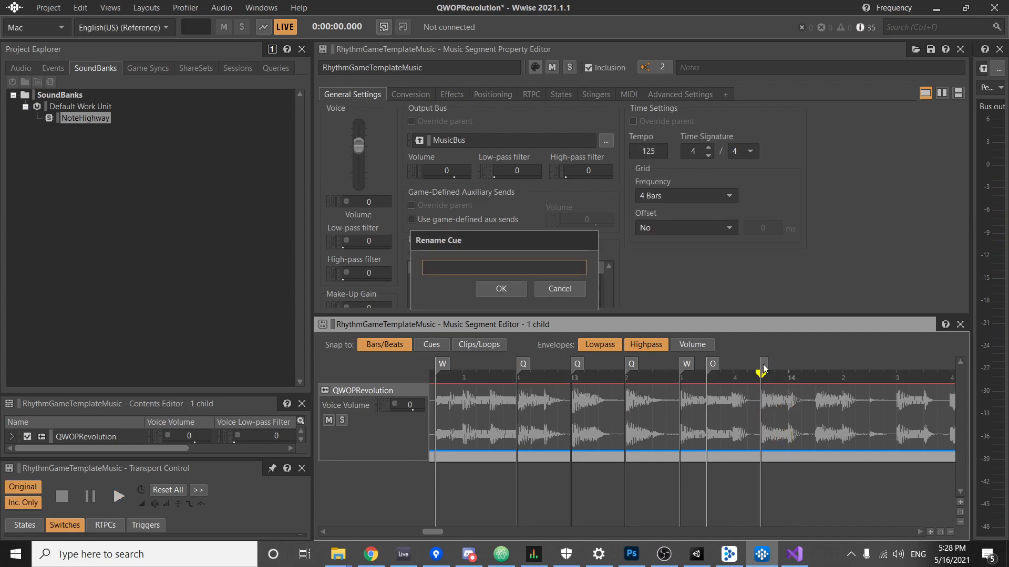
type("Q")
key("Return")
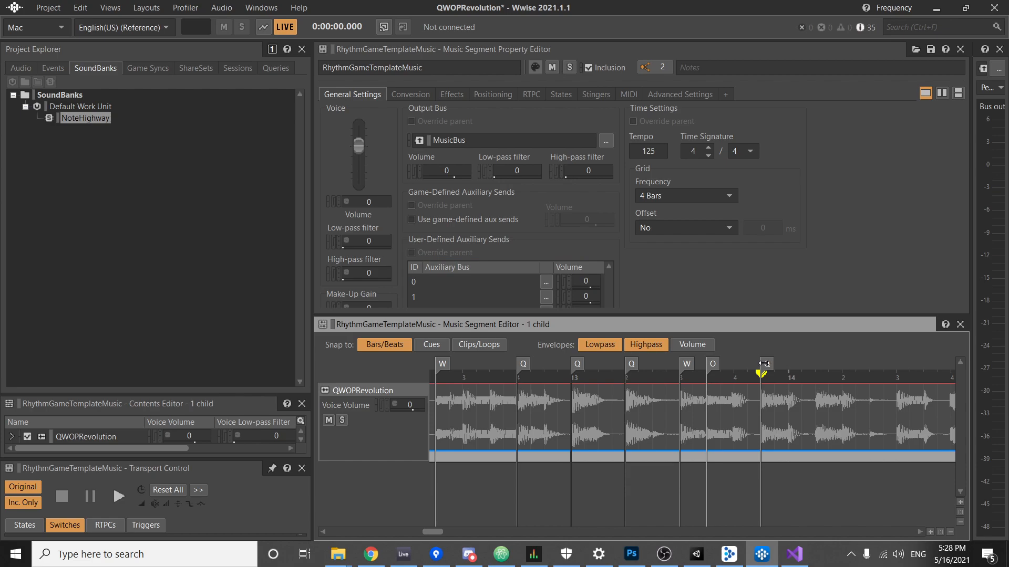
Play the bar 13 cues into bar 14, and add a cue named Q halfway between beats 1 and 2 of bar 14.
left_click(616, 376)
key("space")
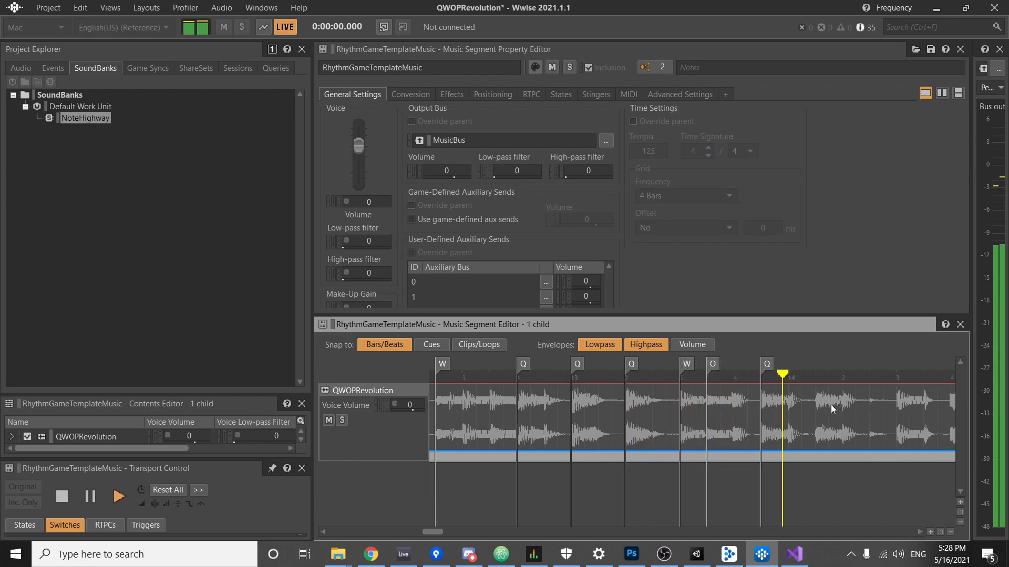
key("space")
double_click(818, 374)
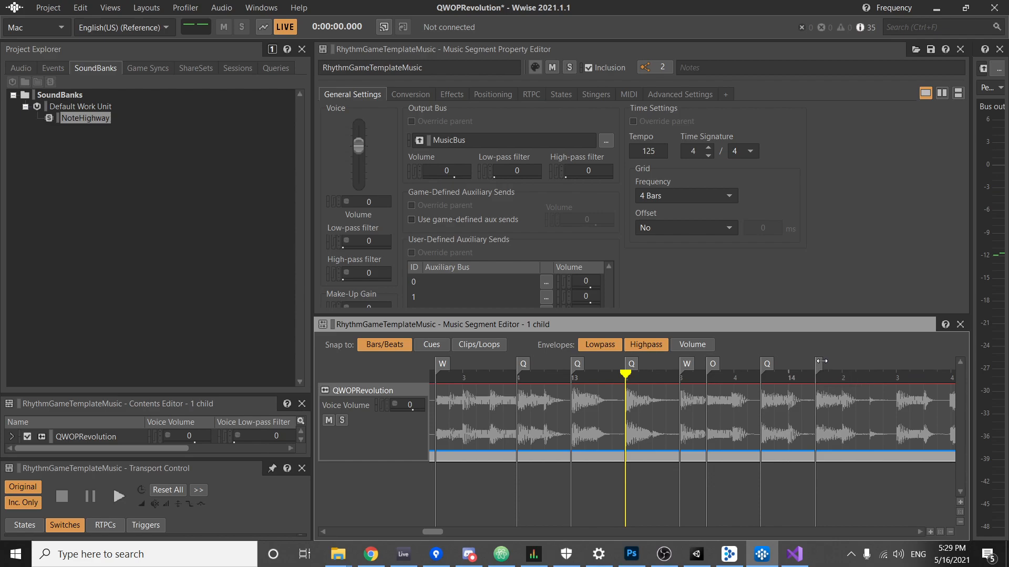
double_click(821, 361)
type("Q")
key("Return")
Play the segment from the bar 13 W and O cues through bar 14 to listen for the next note positions.
left_click(734, 377)
left_click(681, 376)
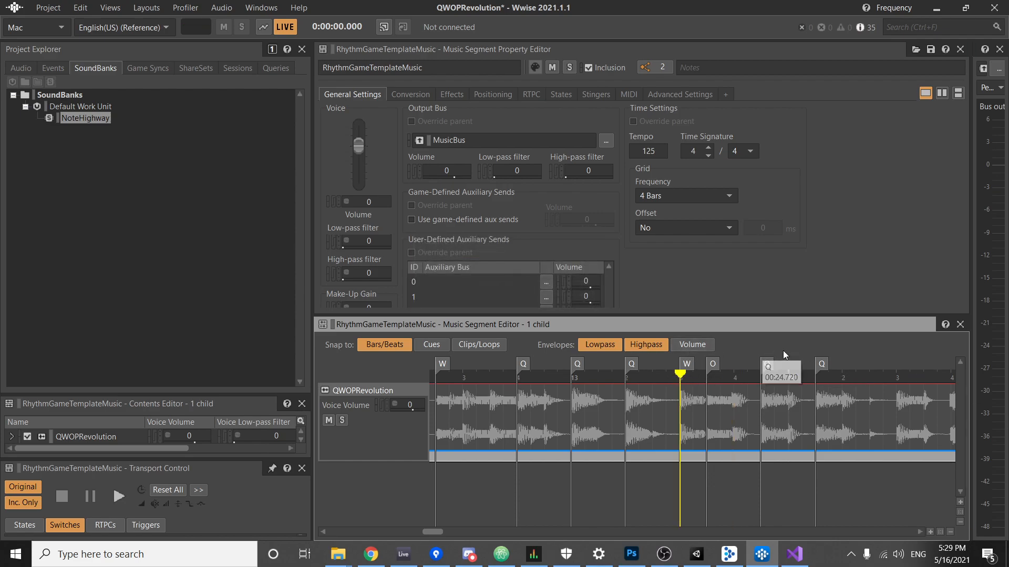
left_click(883, 381)
key("space")
key("space")
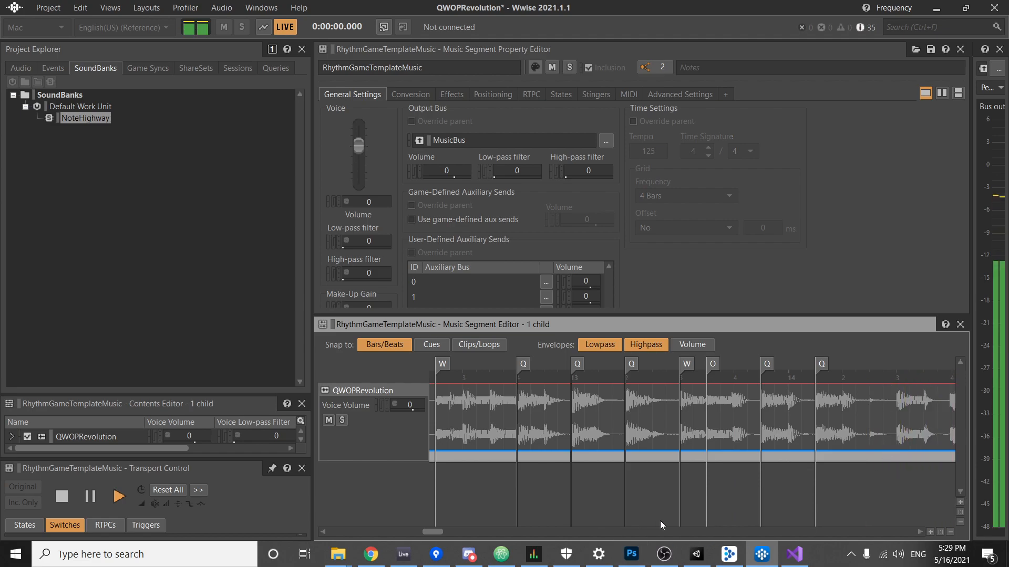
left_click_drag(437, 532, 445, 528)
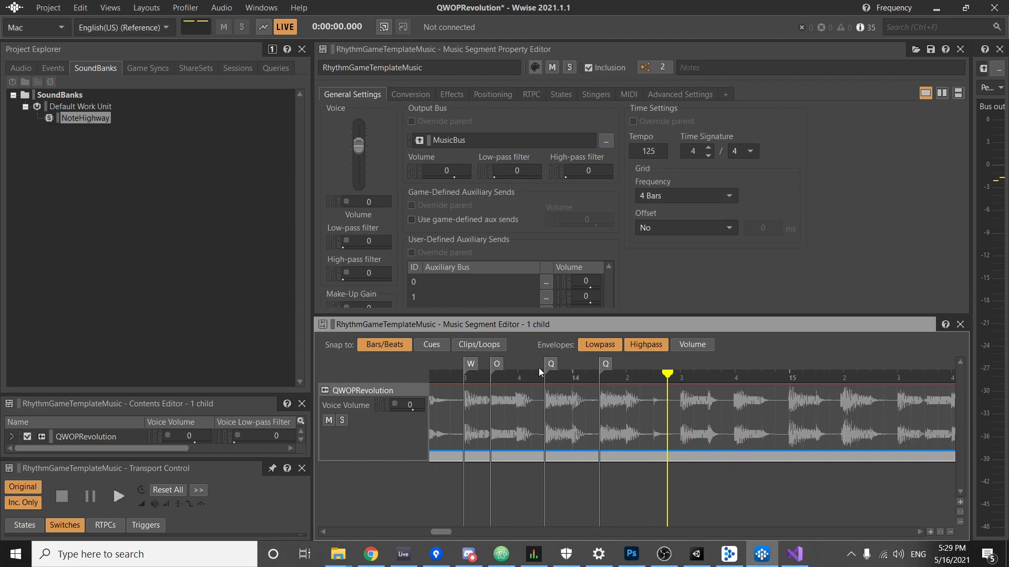
left_click(461, 374)
key("space")
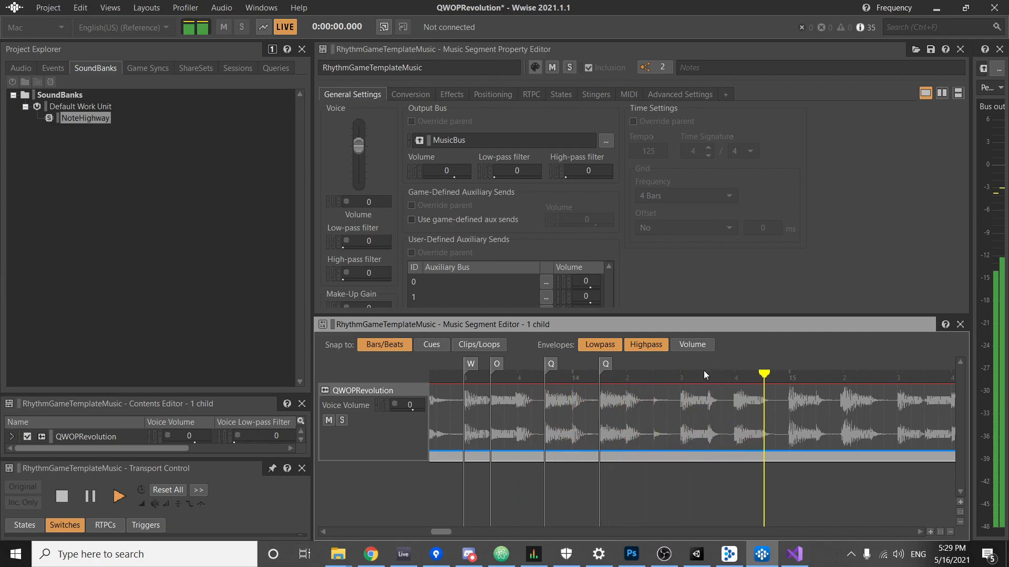
key("space")
Add a cue on beat 3 of bar 14 and name it P.
right_click(679, 376)
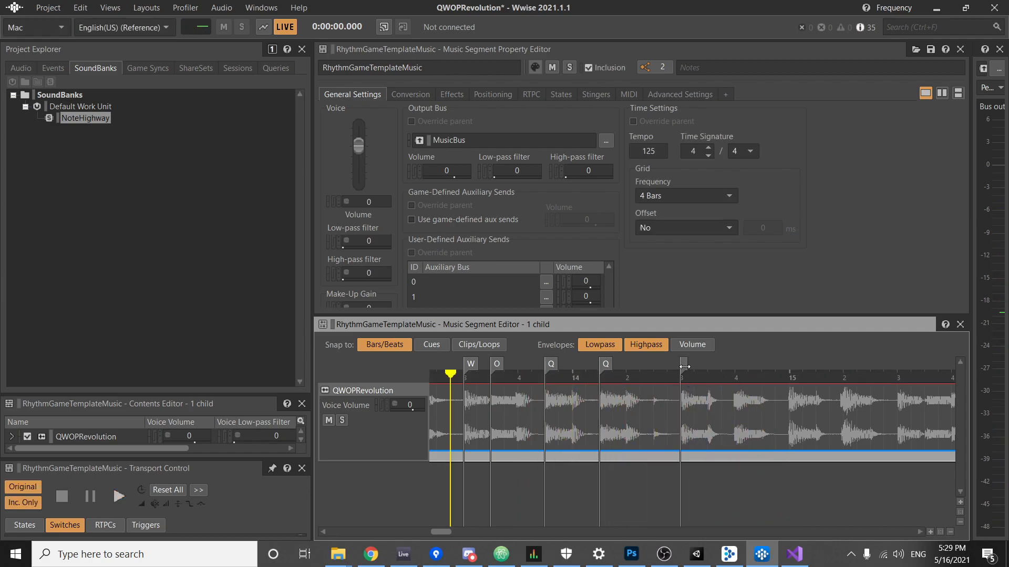
double_click(684, 365)
type("P")
key("Return")
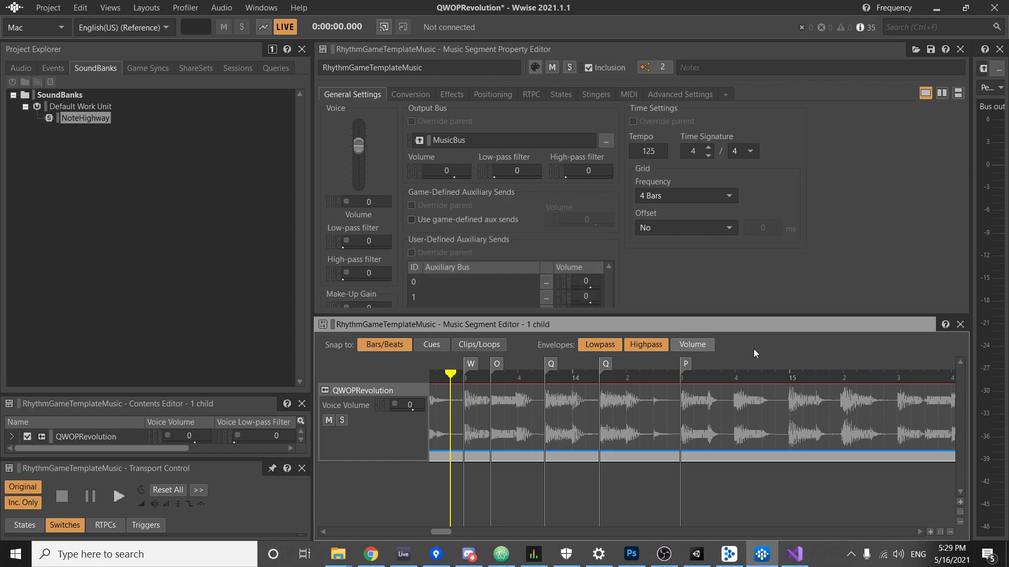
Play the lead-in to the bar 14 P cue, and add a cue named W on beat 4 of bar 14.
key("space")
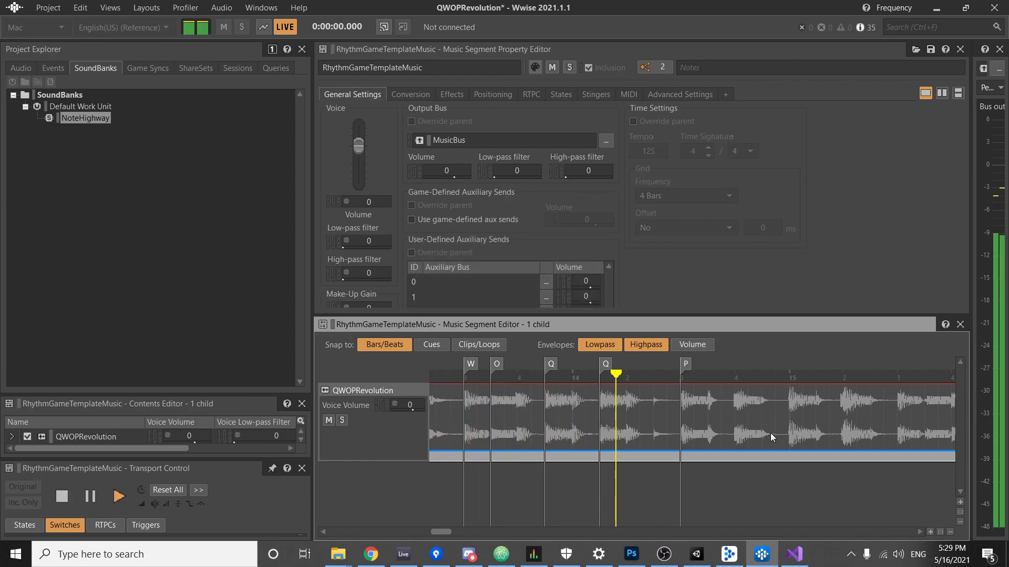
key("space")
right_click(734, 377)
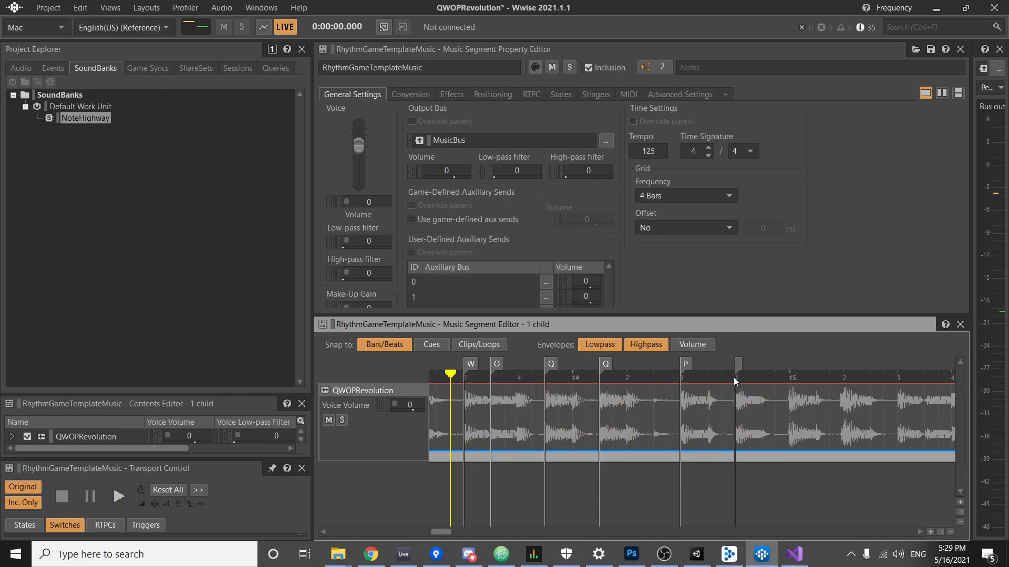
double_click(738, 364)
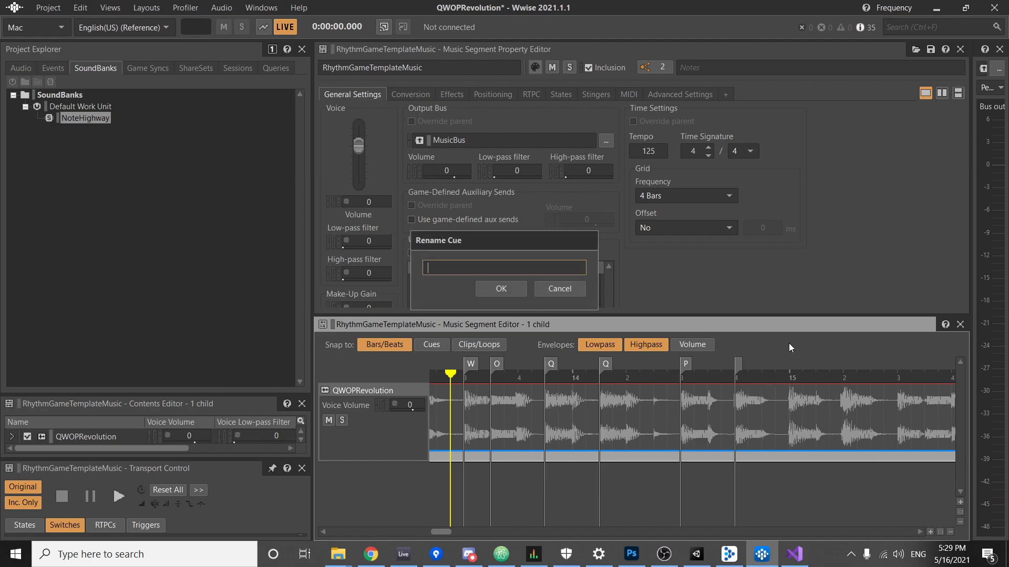
type("W")
key("Return")
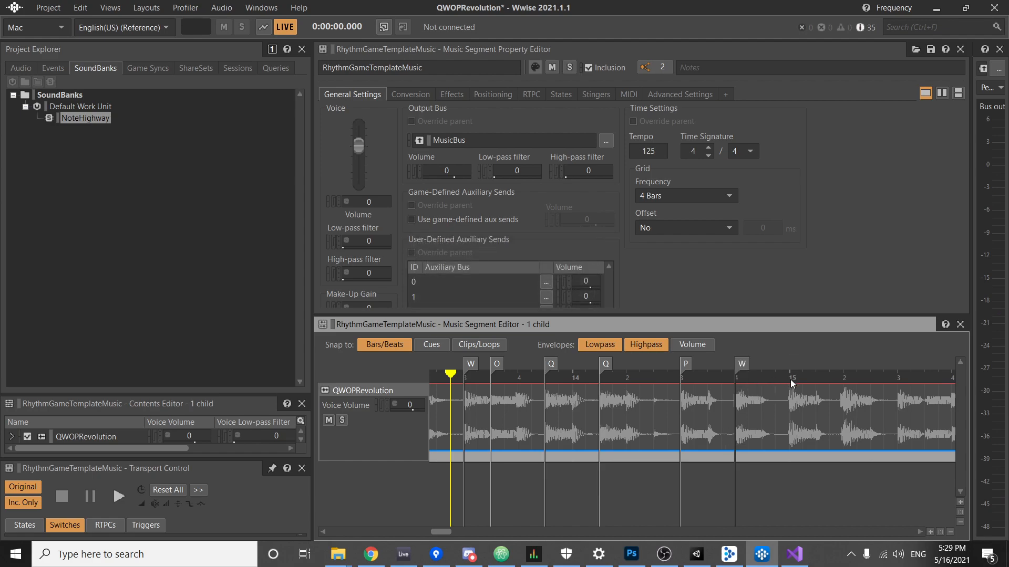
Add cues on beats 1 and 2 of bar 15 and name both P.
right_click(792, 374)
double_click(792, 364)
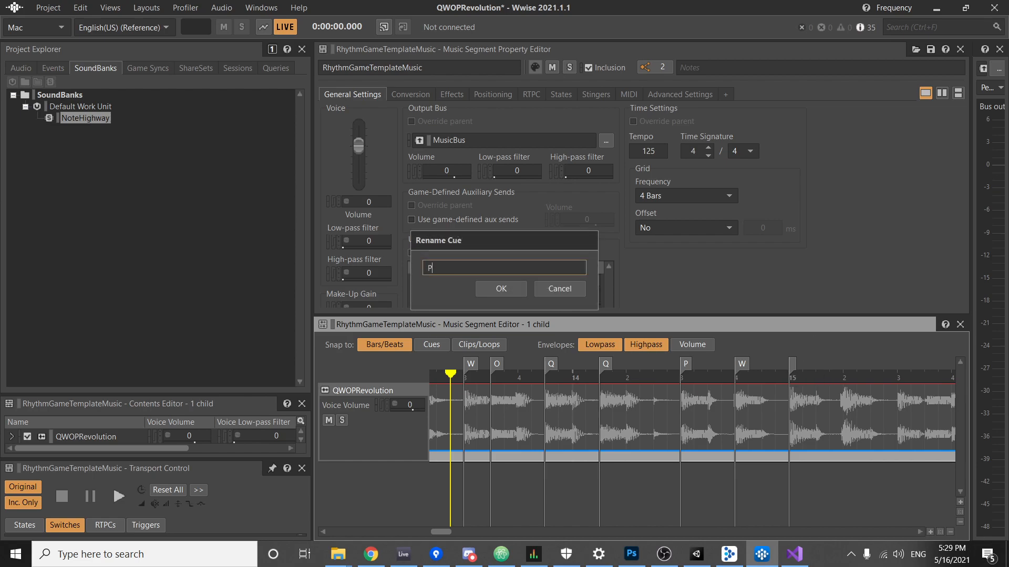
type("P")
key("Return")
right_click(844, 371)
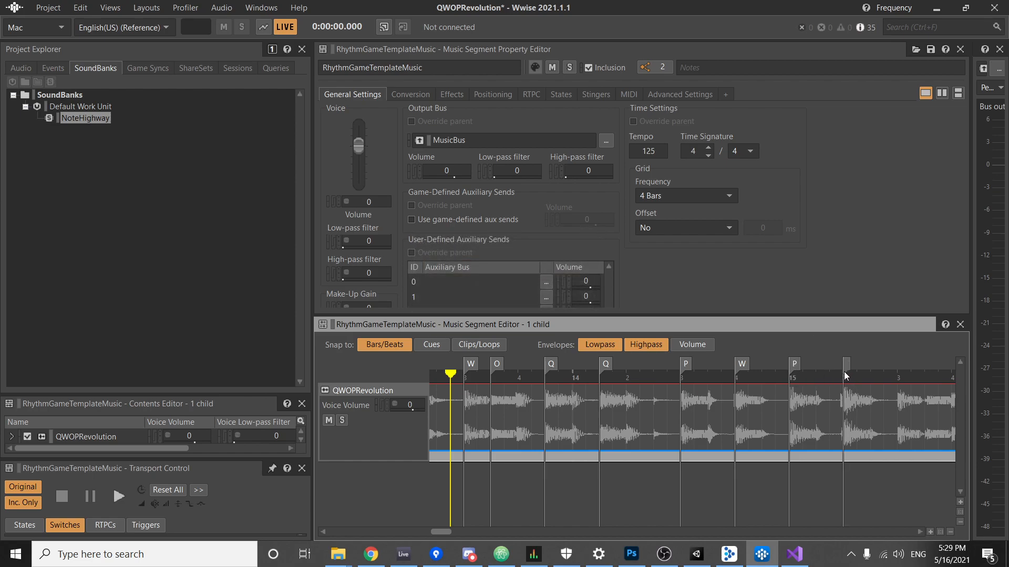
double_click(846, 363)
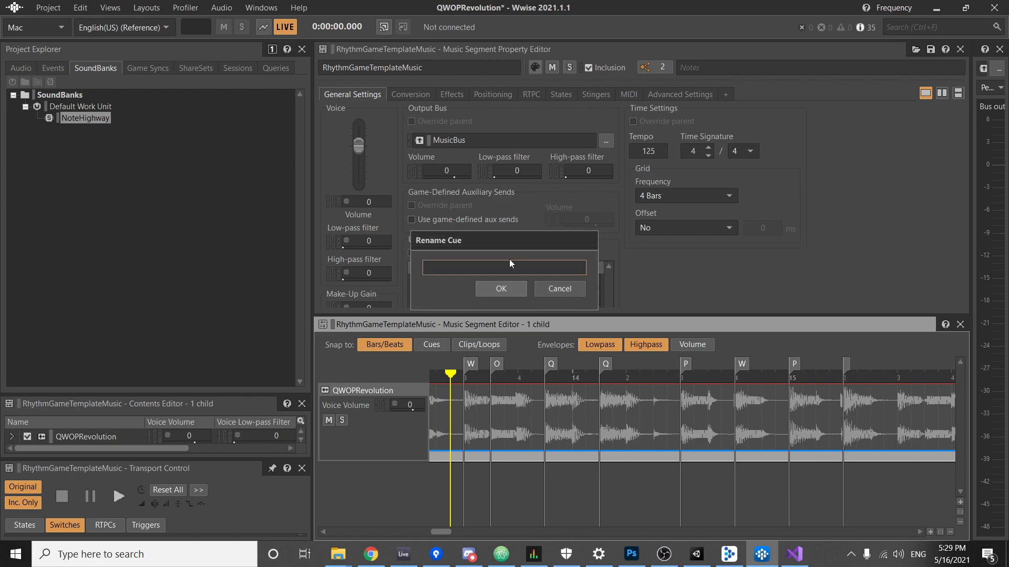
type("P")
key("Return")
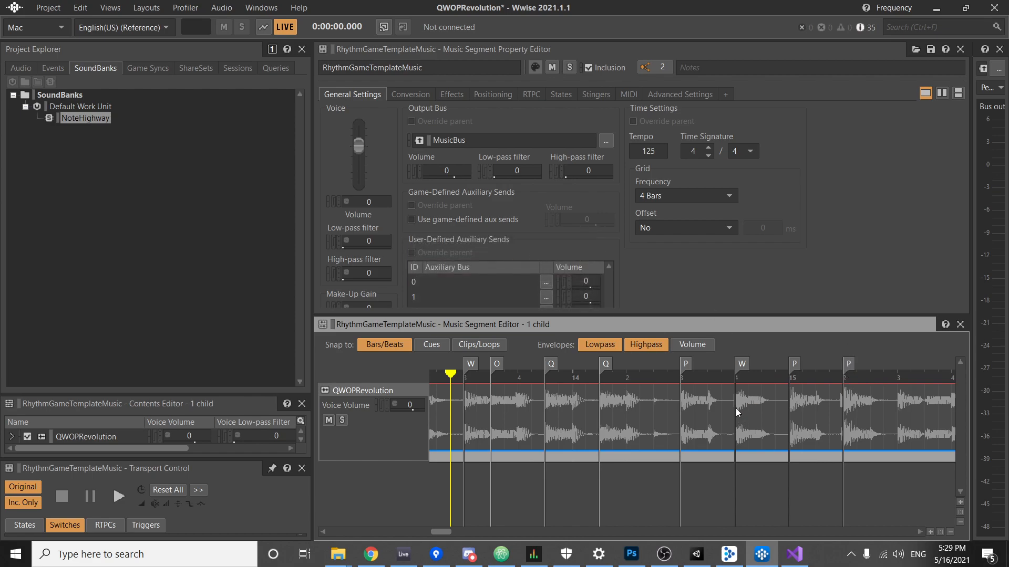
Play the segment from the bar 14 P cue, and add a cue named W on beat 3 of bar 15.
left_click(677, 377)
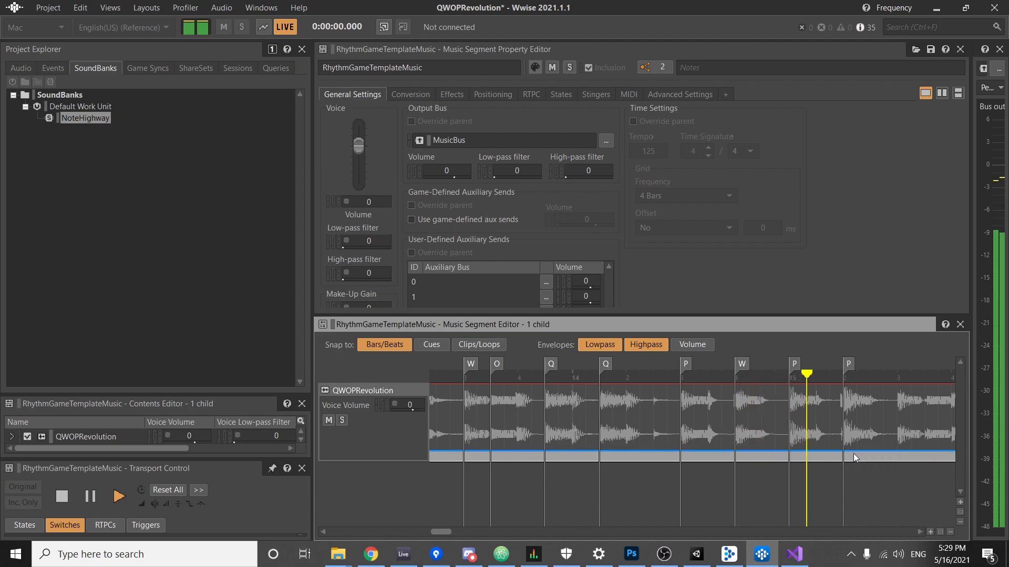
key("space")
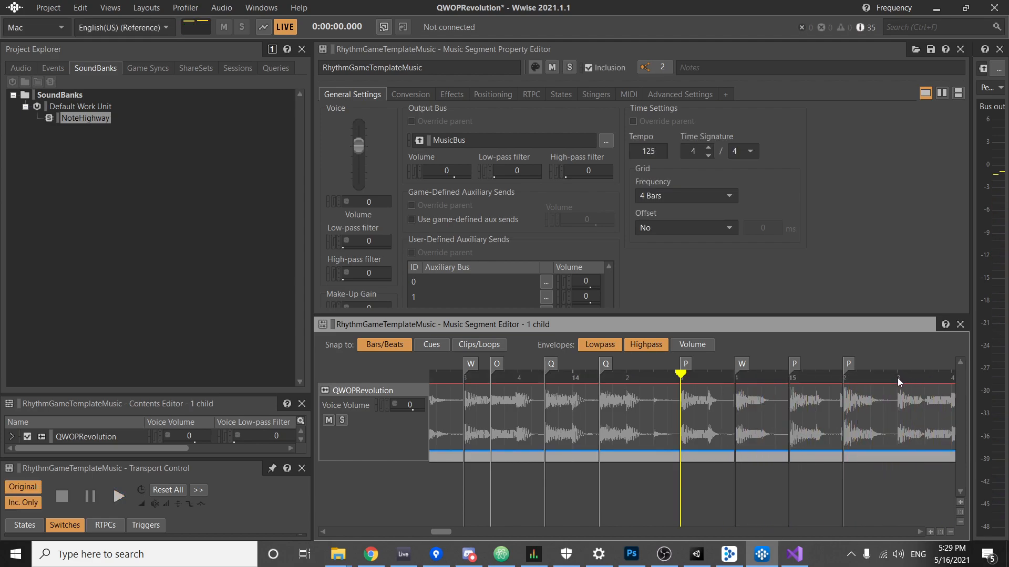
double_click(897, 377)
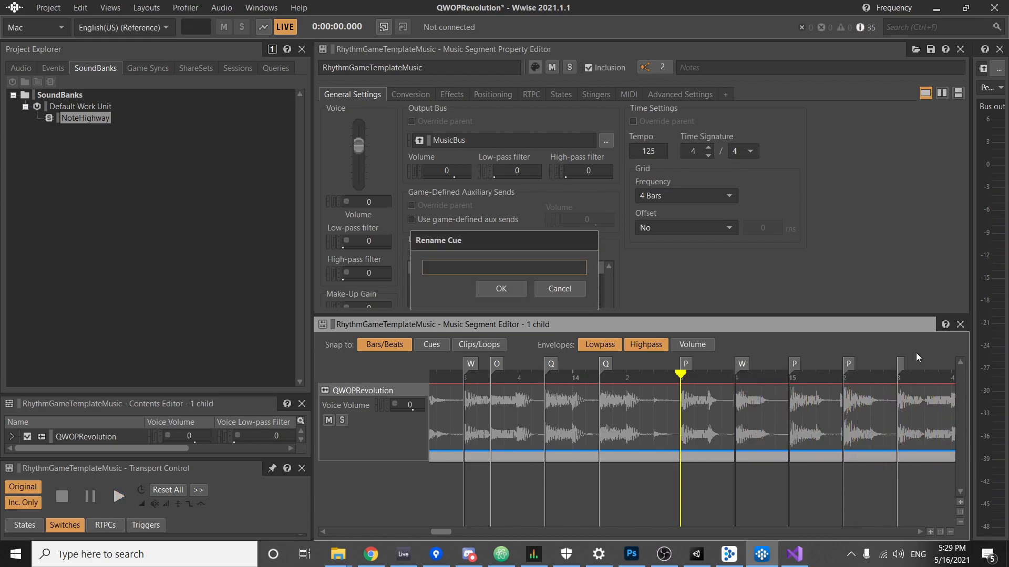
left_click(502, 284)
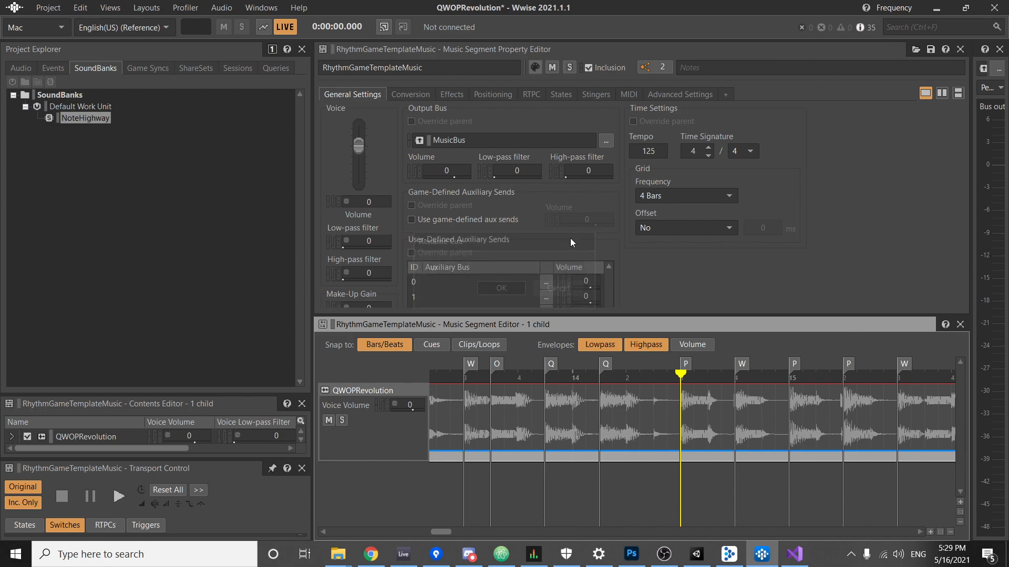
Play the segment up to the bar 15 W cue, and add a cue named O halfway between beats 3 and 4 of bar 15.
left_click_drag(937, 392, 556, 396)
key("space")
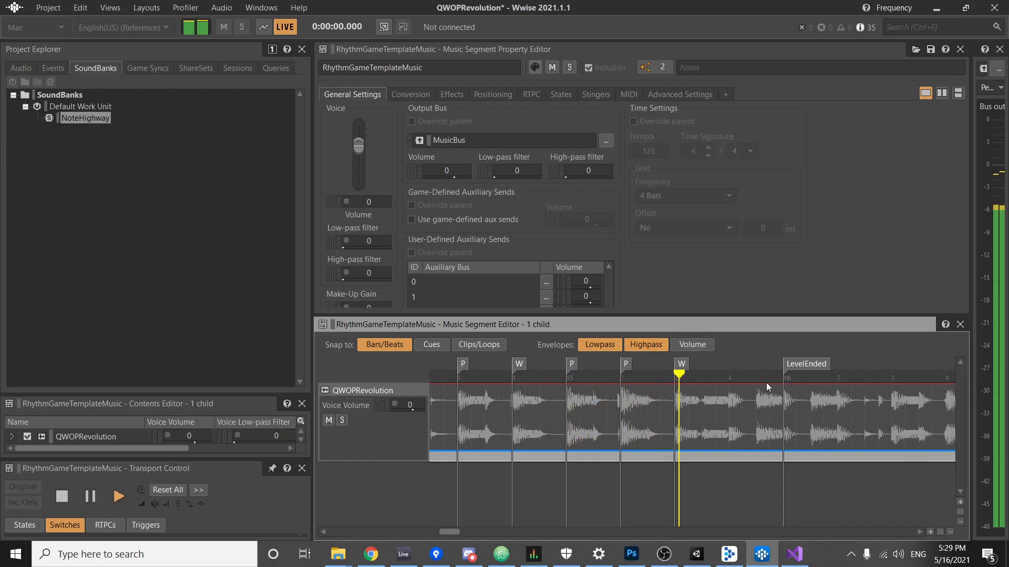
key("space")
left_click(702, 378)
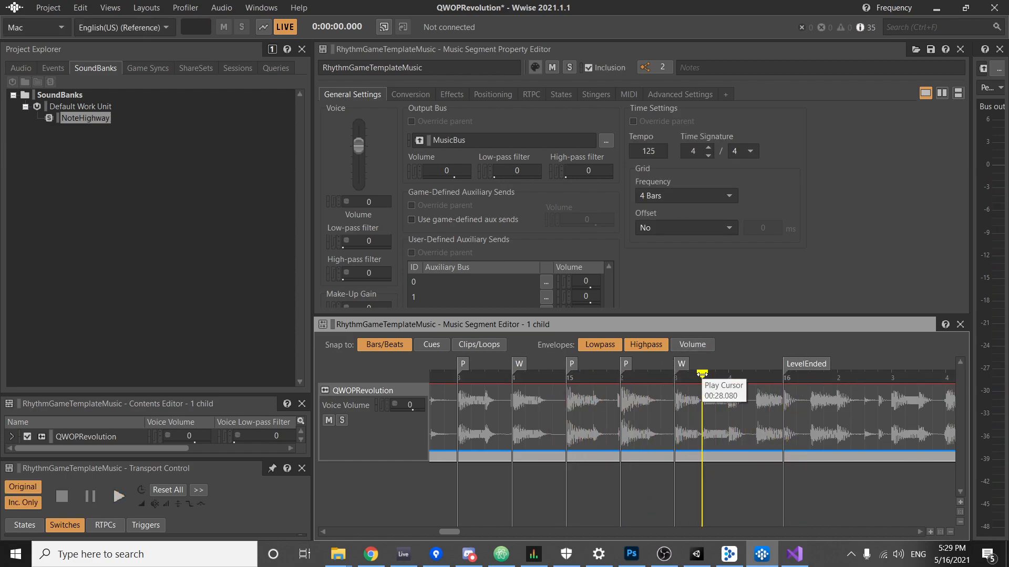
left_click_drag(712, 367, 704, 366)
double_click(704, 366)
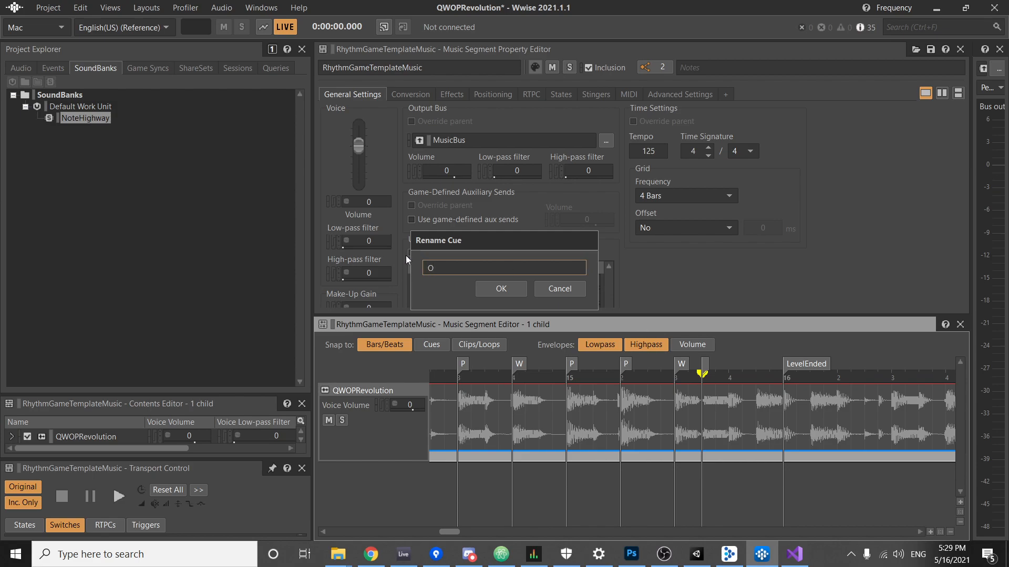
left_click(501, 289)
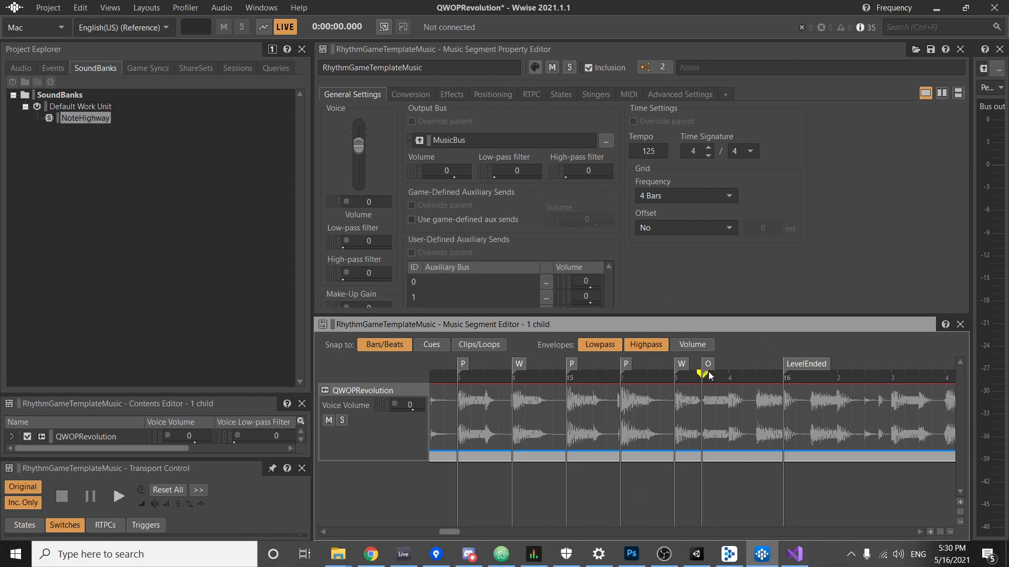
Play from the bar 15 W cue, and add a cue named Q halfway between beat 4 of bar 15 and bar 16.
left_click(669, 377)
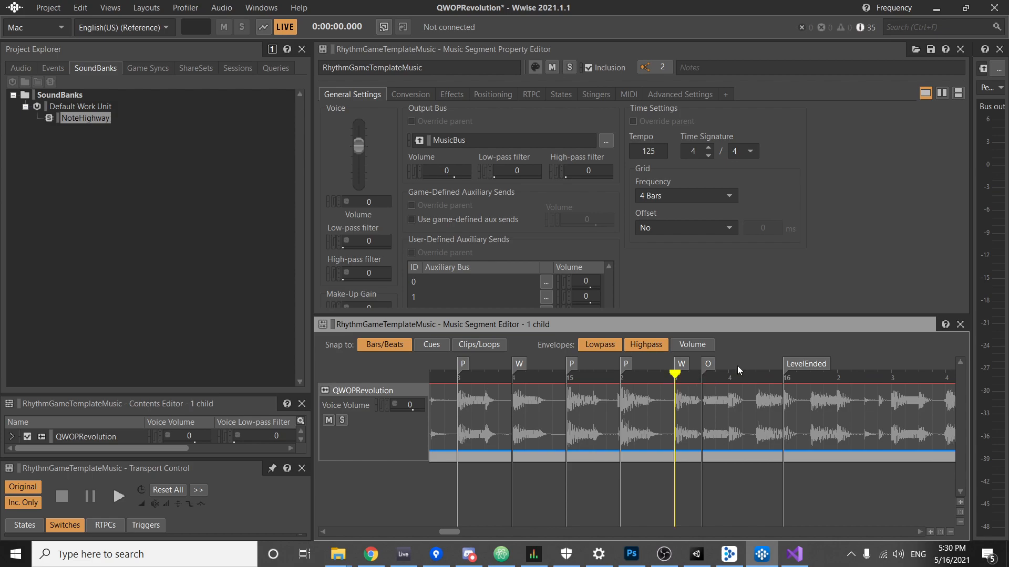
key("space")
key("space")
left_click(755, 380, "ctrl")
double_click(759, 364)
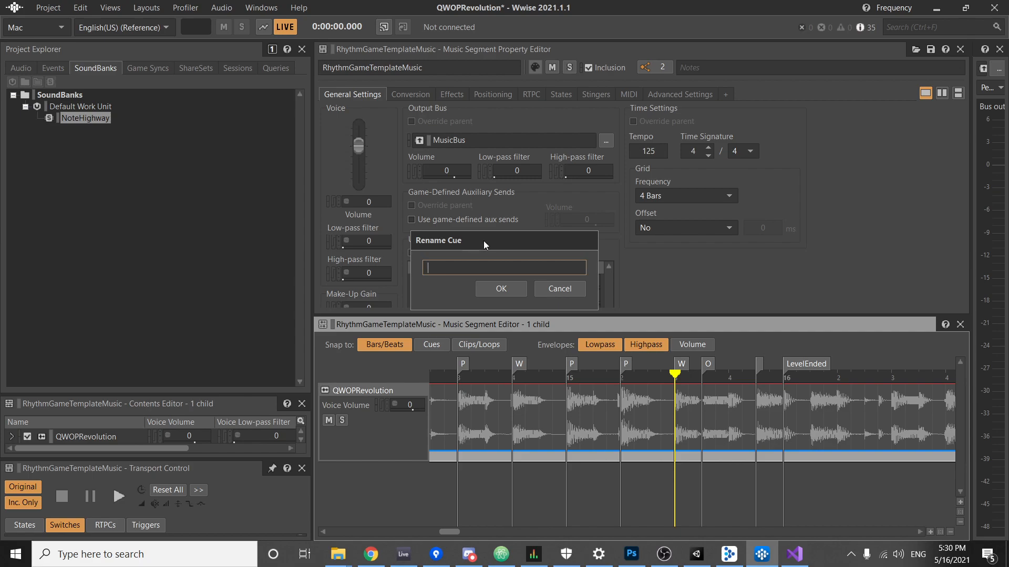
type("!")
key("Return")
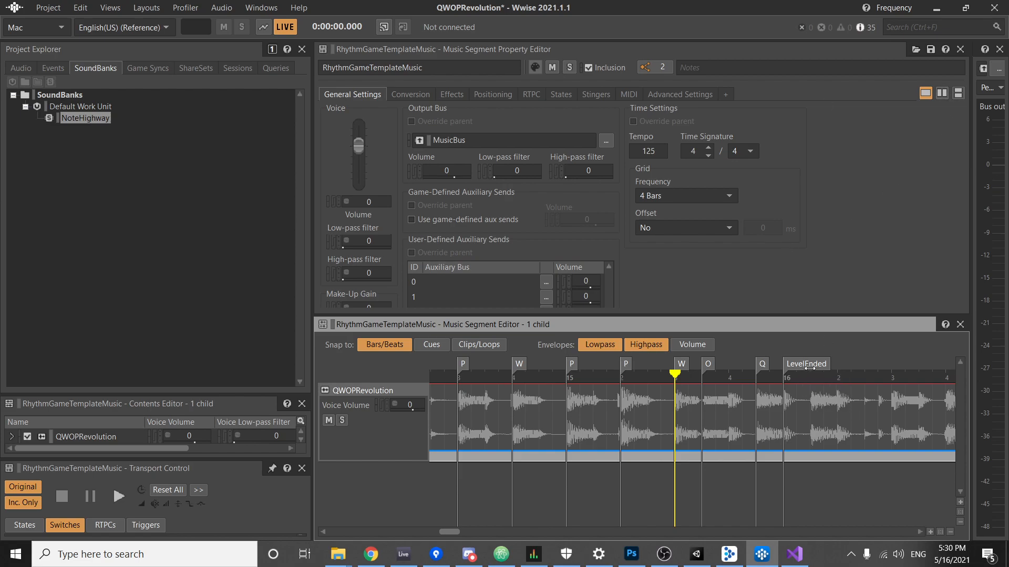
Move the LevelEnded cue from the start of bar 16 to between beats 3 and 4 of that bar.
left_click_drag(804, 376, 948, 378)
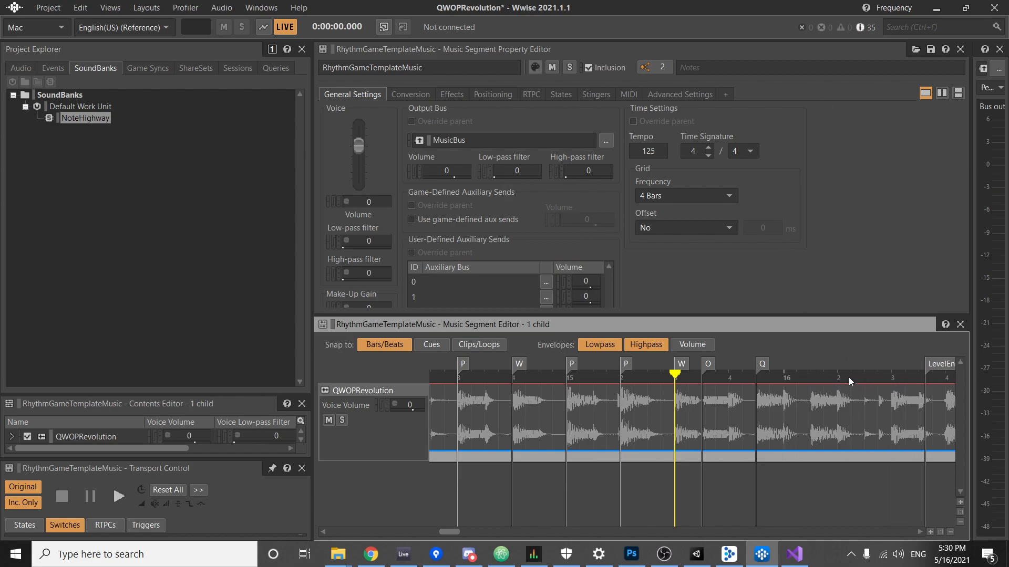
left_click(824, 376)
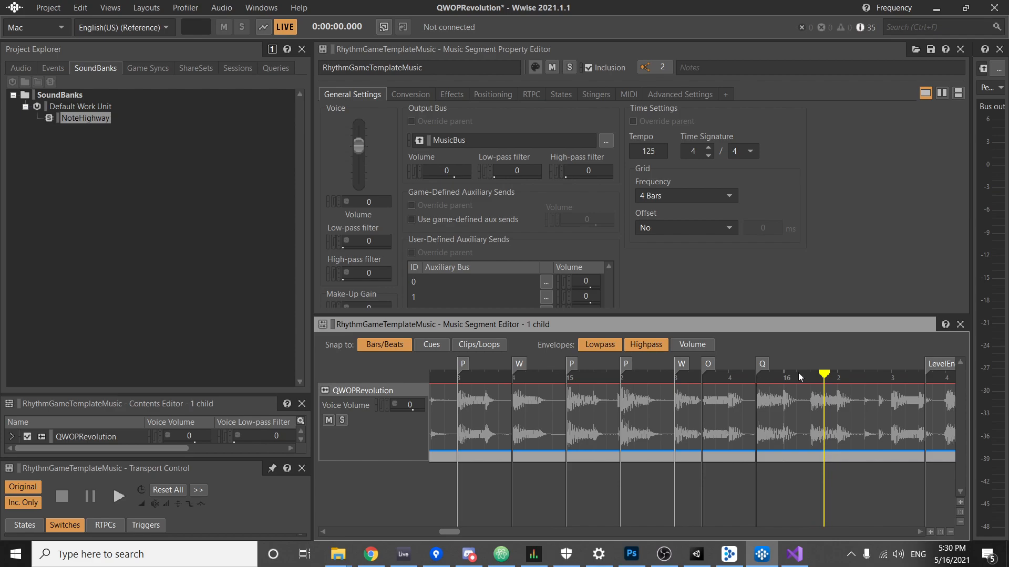
scroll(798, 373, "down", 5, "ctrl")
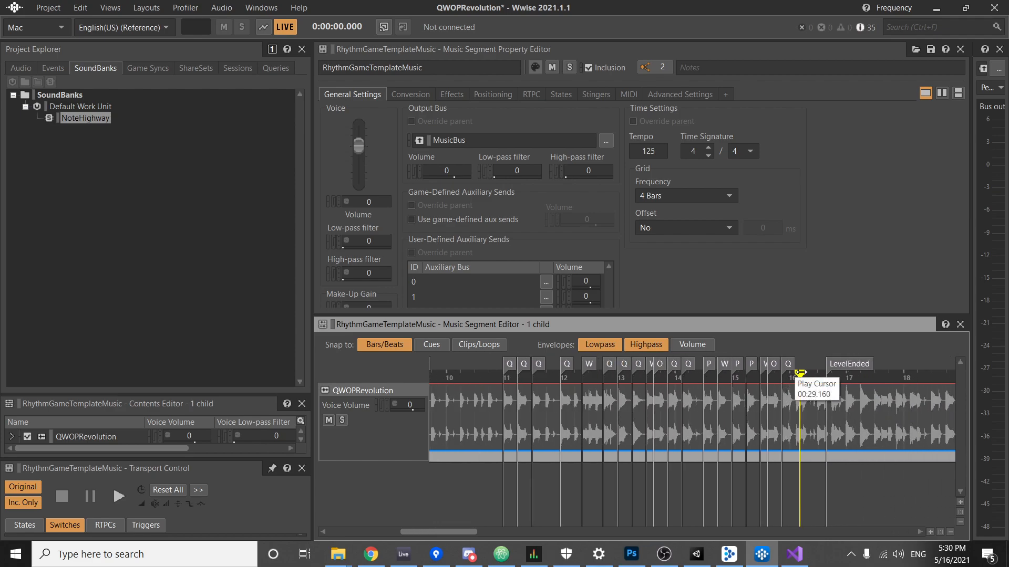
left_click_drag(800, 373, 781, 388)
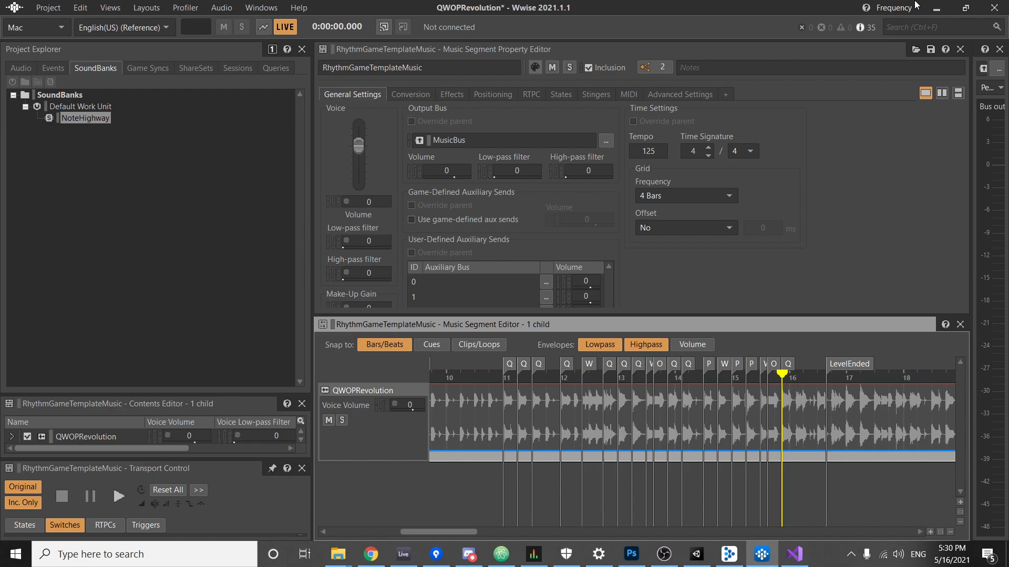
left_click_drag(781, 374, 767, 376)
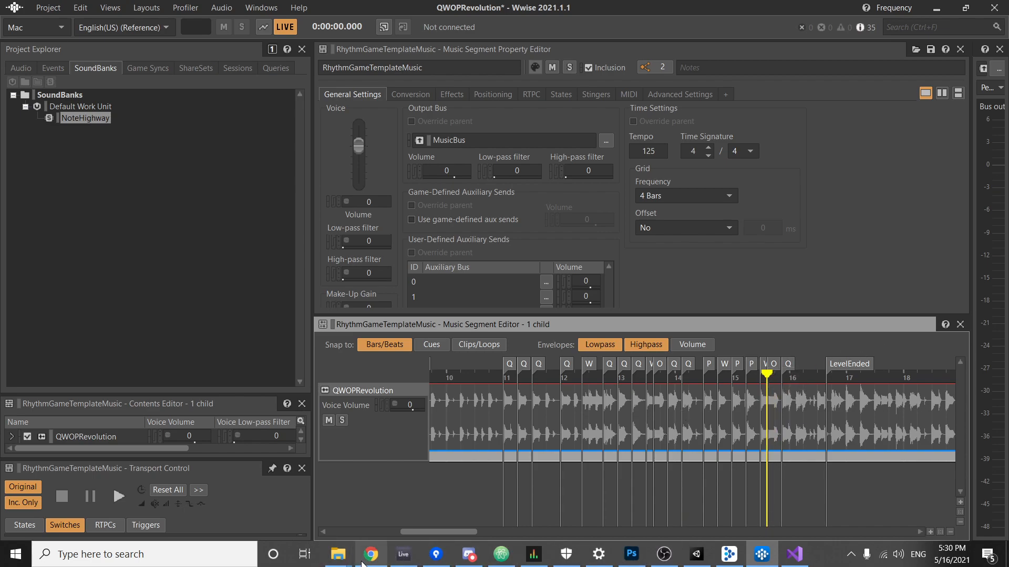
mouse_move(362, 562)
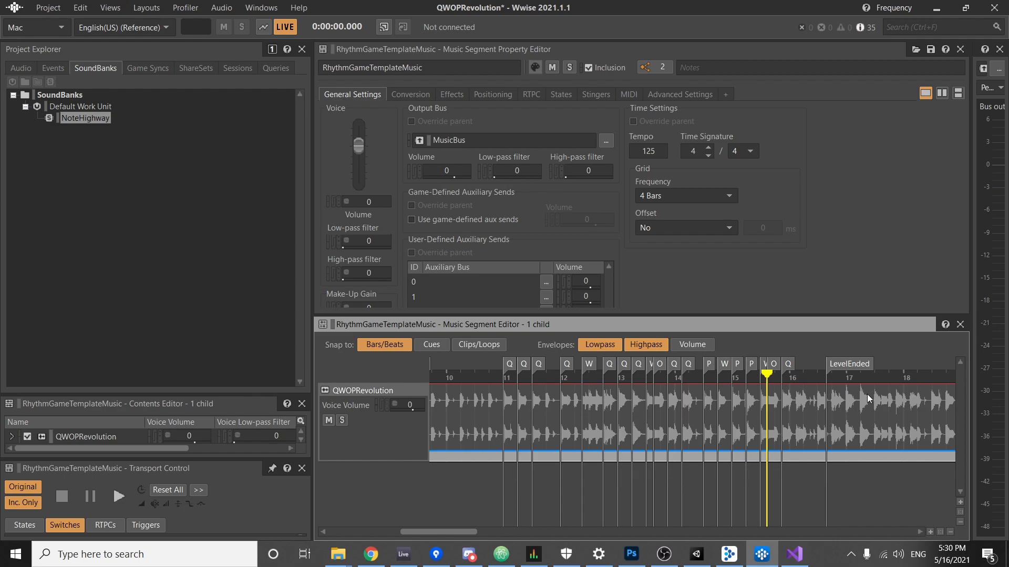
left_click(786, 381)
left_click(760, 380)
left_click(784, 377)
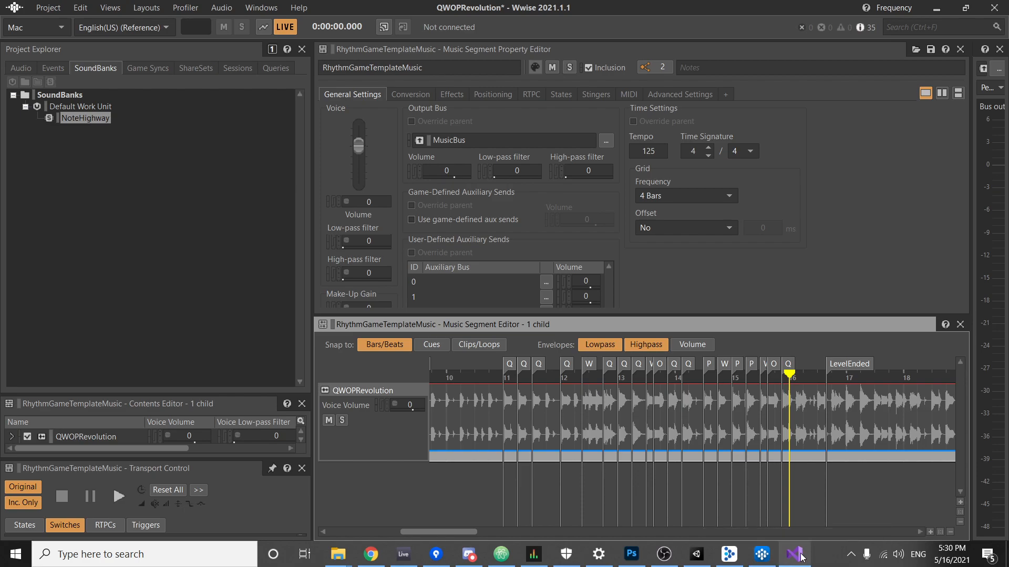
left_click(459, 370)
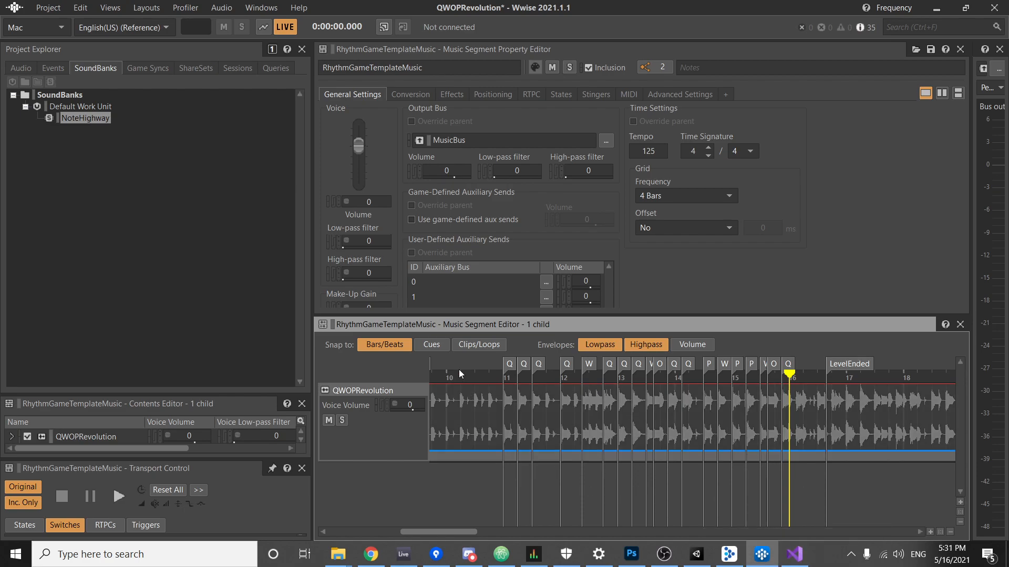
left_click(459, 370)
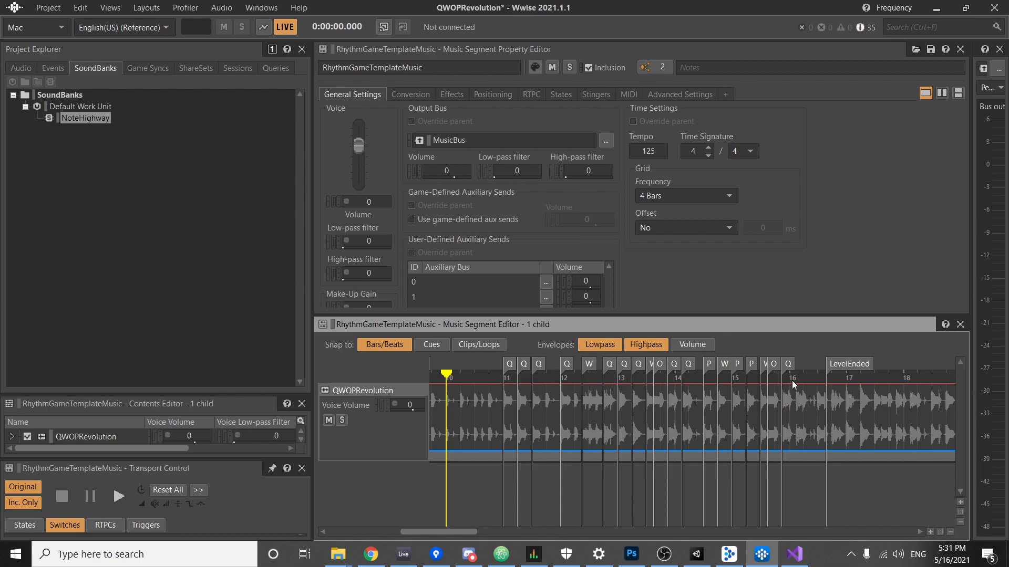
left_click_drag(776, 381, 786, 381)
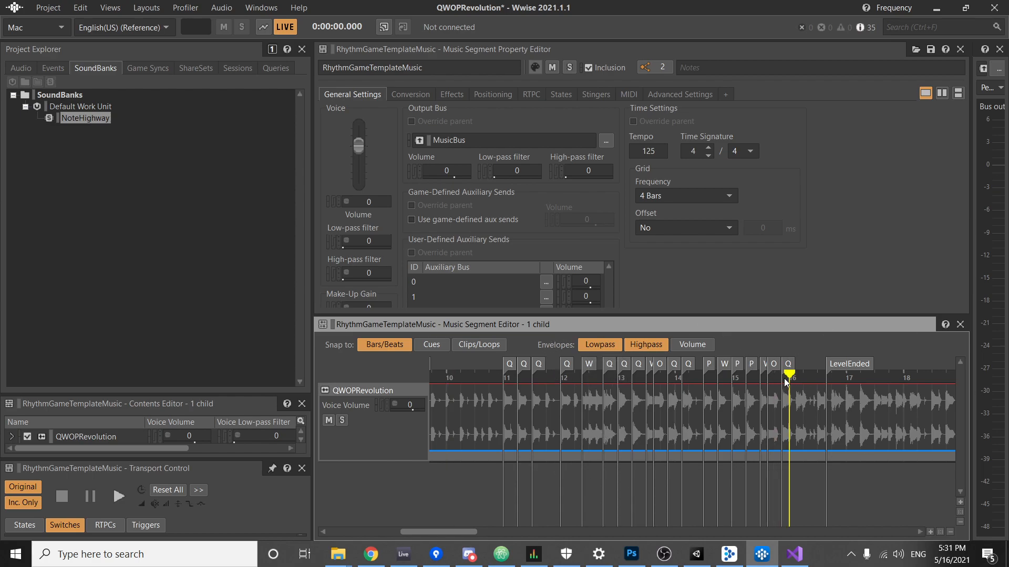
left_click(491, 373)
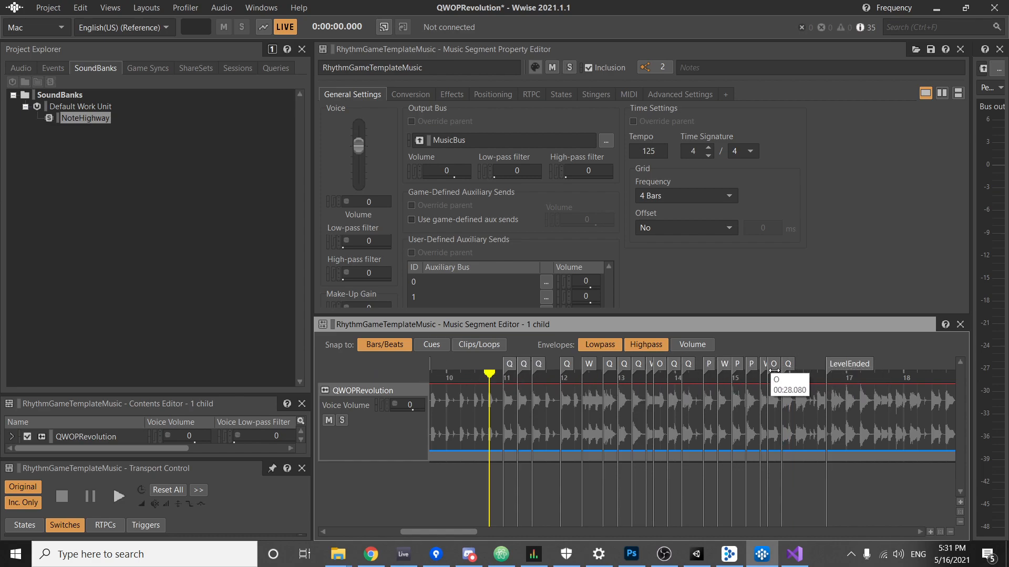
Try out PSustainOn as the name of a new custom cue on beat 2 of bar 16, and delete the cue.
right_click(801, 379)
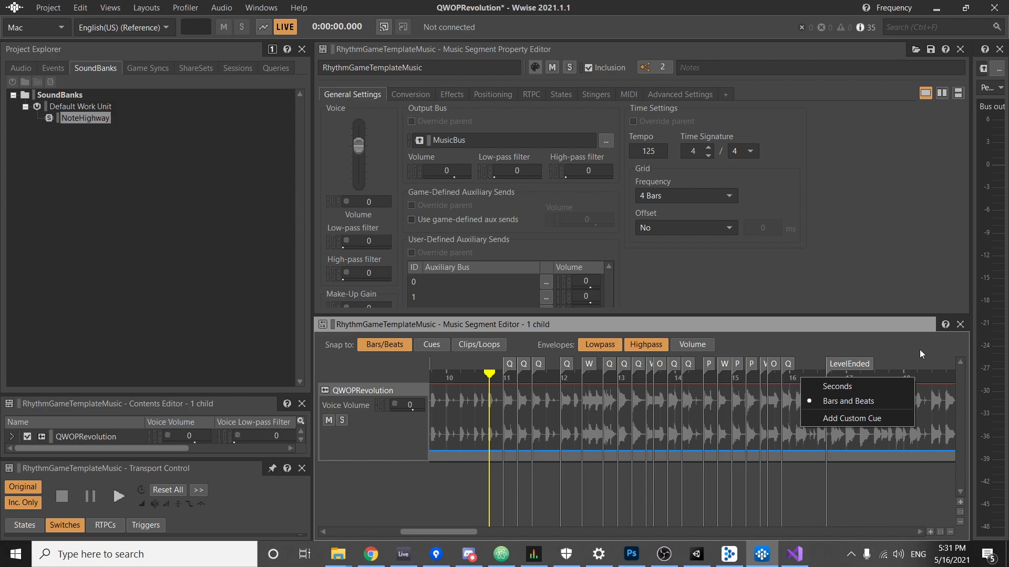
left_click(841, 419)
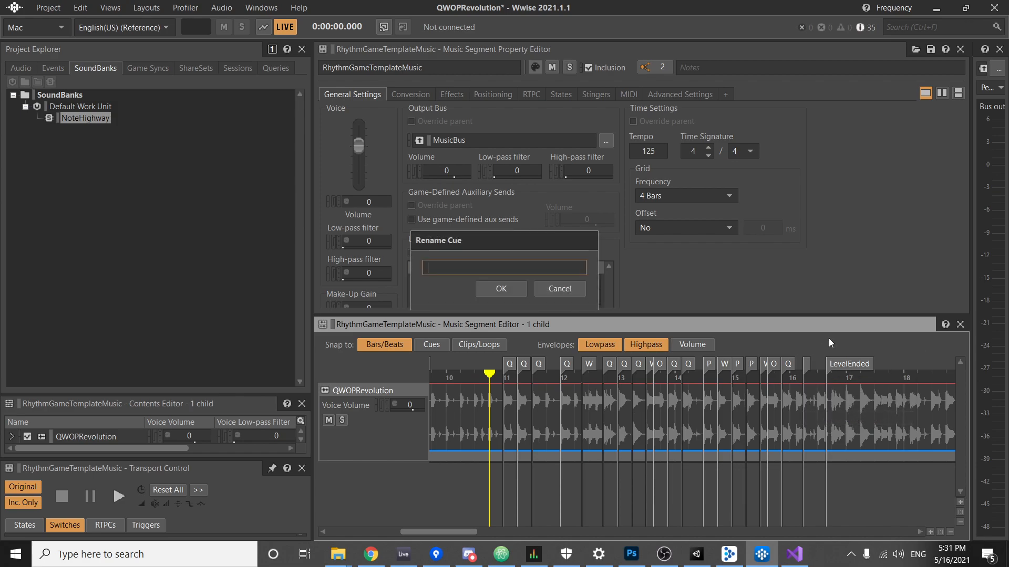
type("PO")
key("BackSpace")
key("BackSpace")
type("P")
type("On")
left_click_drag(445, 268, 434, 268)
type("SustainOn")
left_click_drag(467, 268, 427, 268)
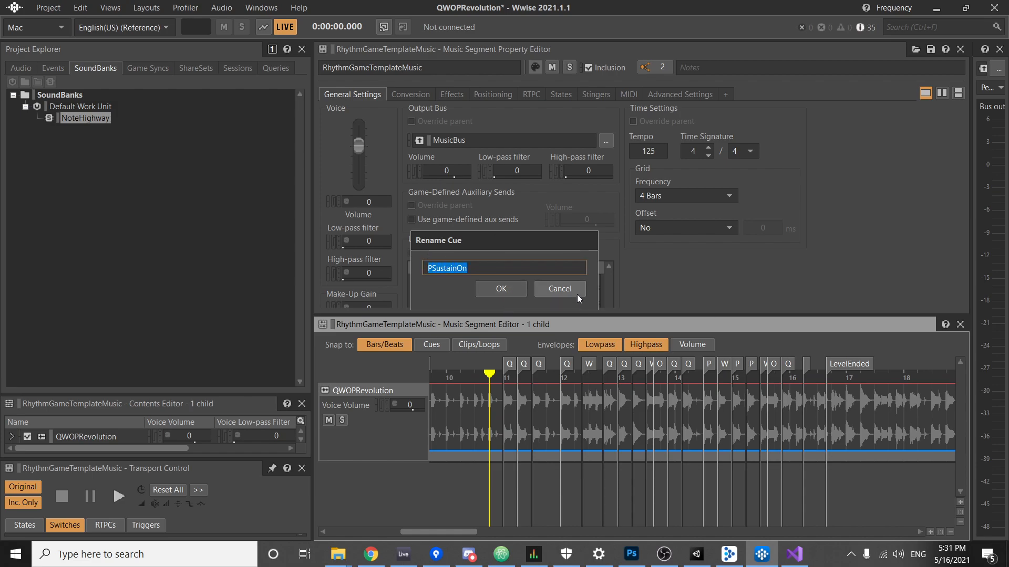
key("BackSpace")
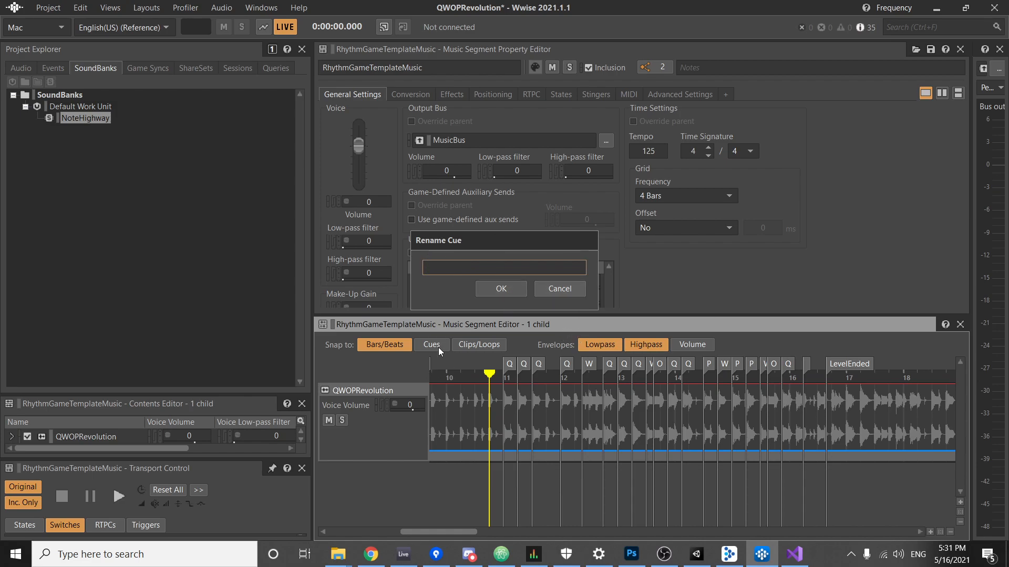
left_click(560, 289)
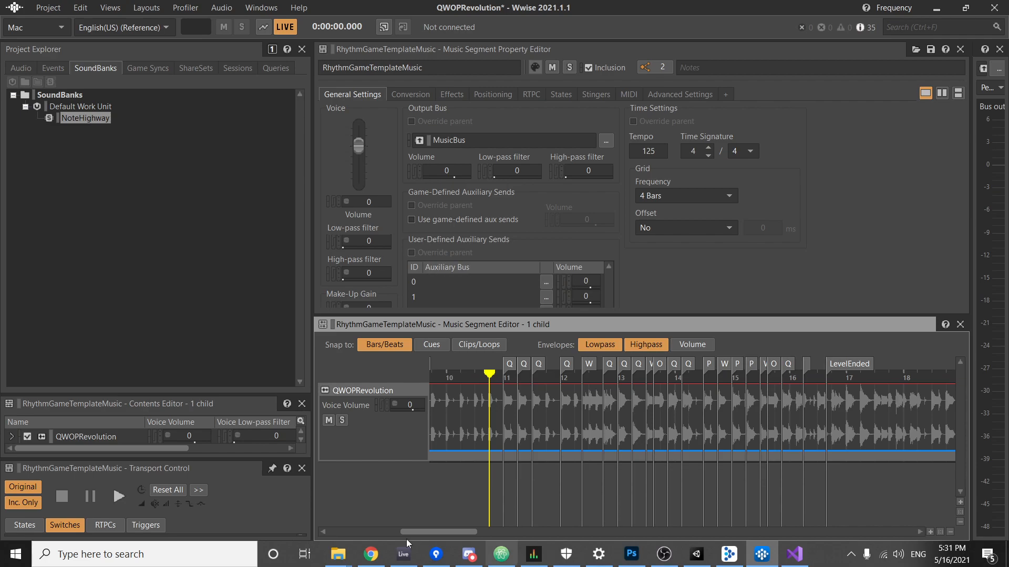
right_click(806, 363)
left_click(809, 406)
Switch to the WwiseRhythmGame-main project in Visual Studio.
left_click(803, 381)
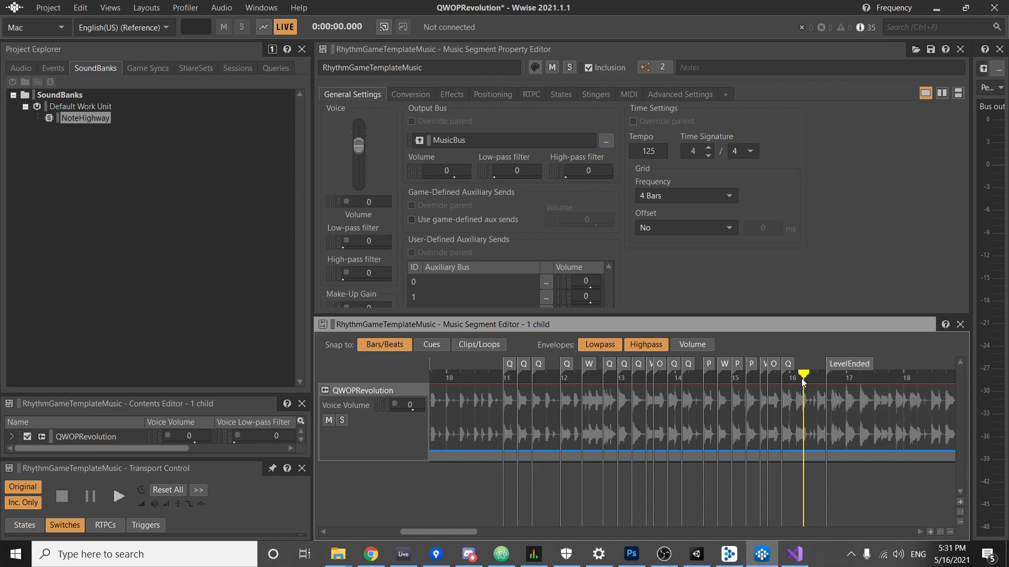
left_click_drag(779, 379, 769, 375)
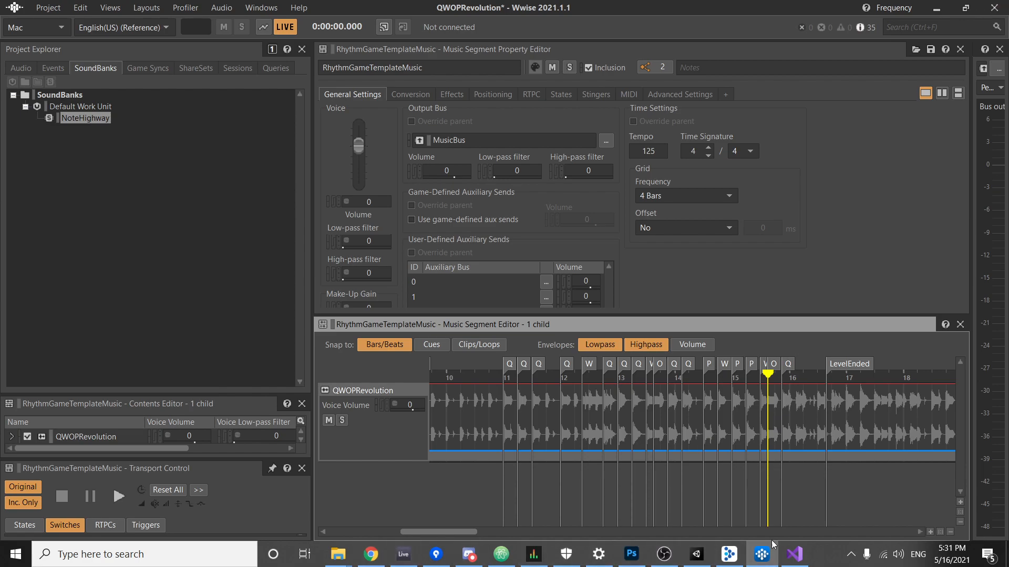
mouse_move(793, 551)
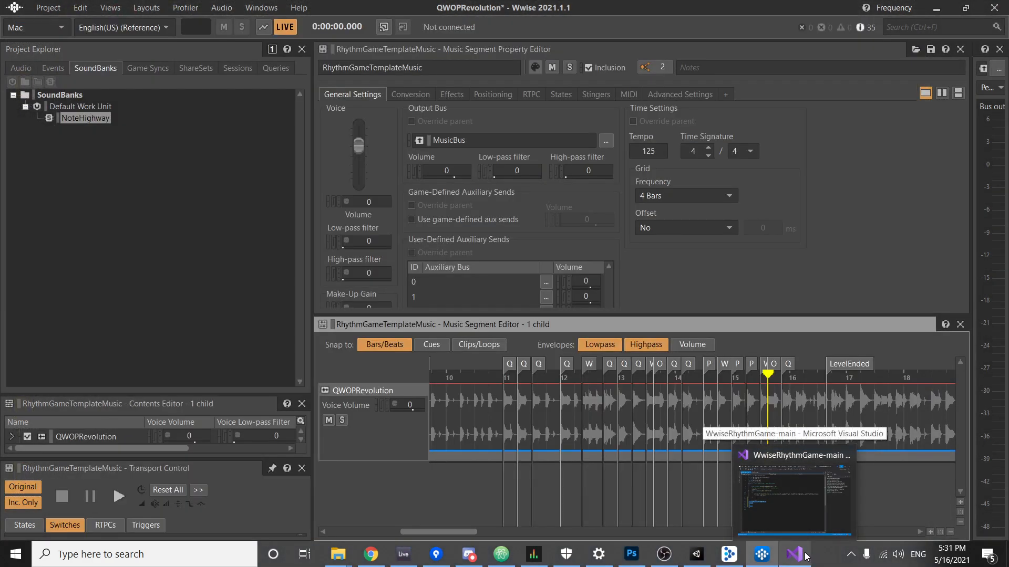
left_click(795, 499)
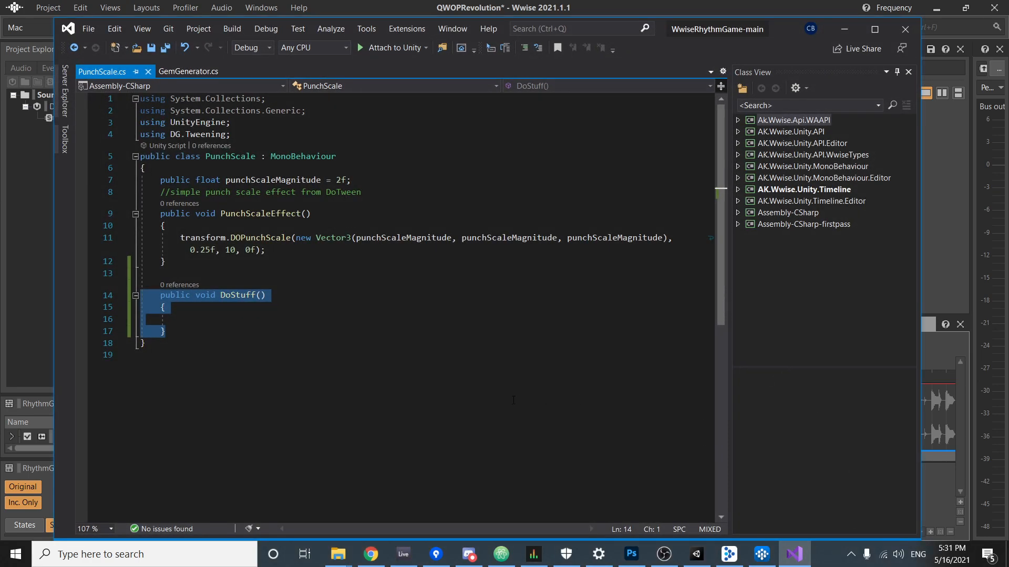
Switch to Unity, select the WwiseClockSync object, and open its NoteHighwayWwiseSync script in Visual Studio.
left_click(841, 34)
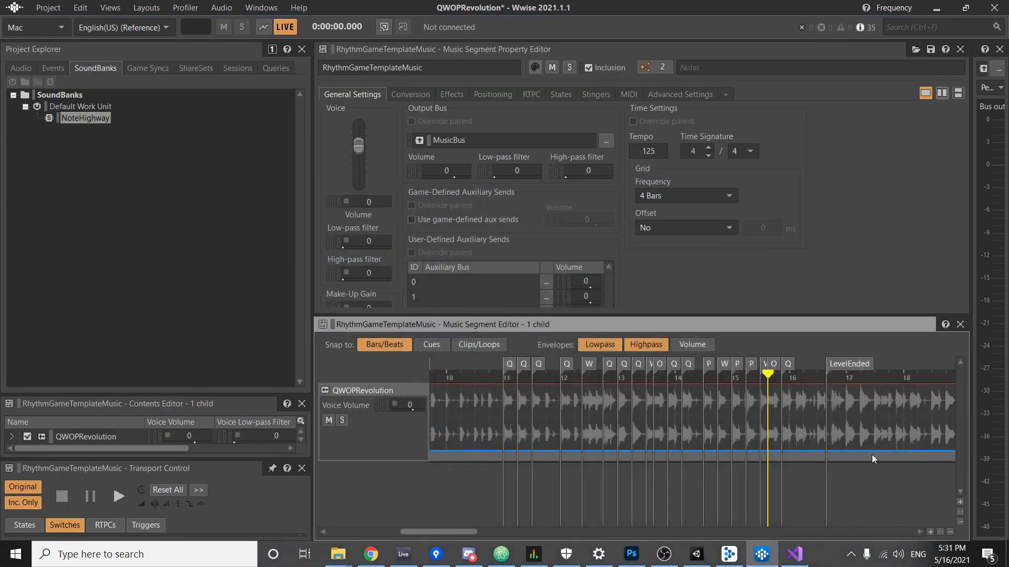
left_click(697, 554)
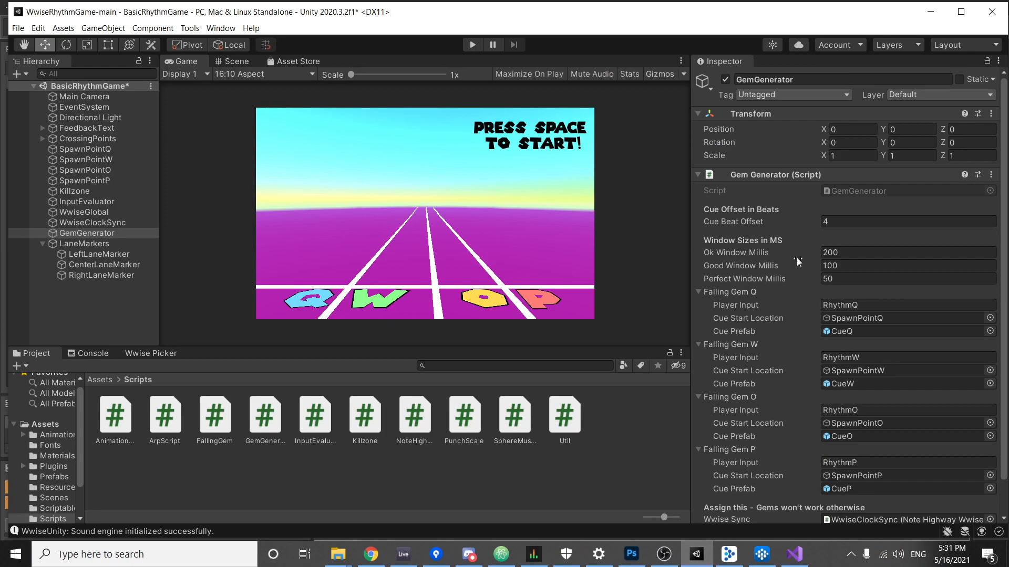
scroll(766, 349, "down", 2)
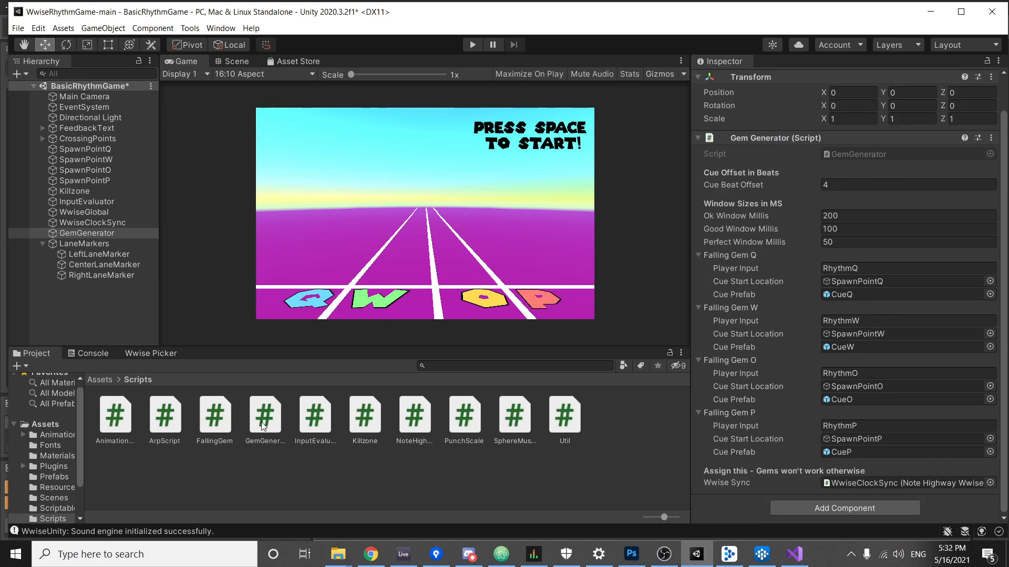
left_click(96, 222)
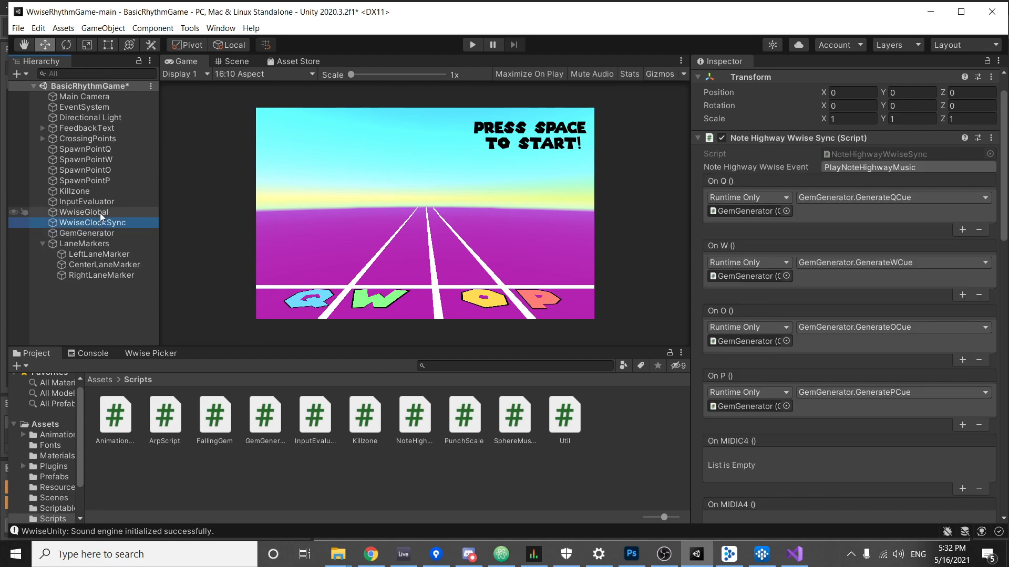
left_click(100, 212)
left_click(99, 221)
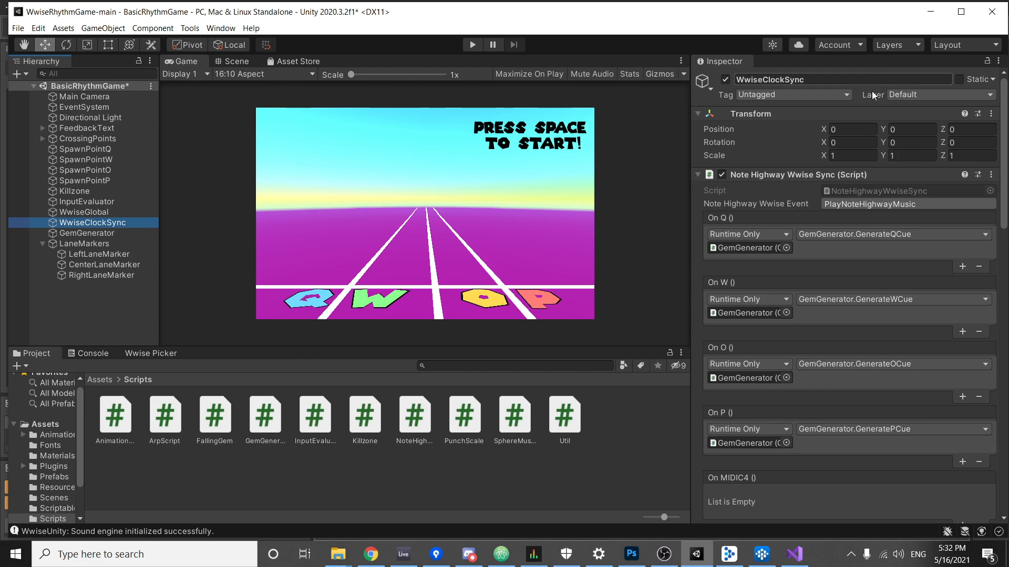
double_click(851, 186)
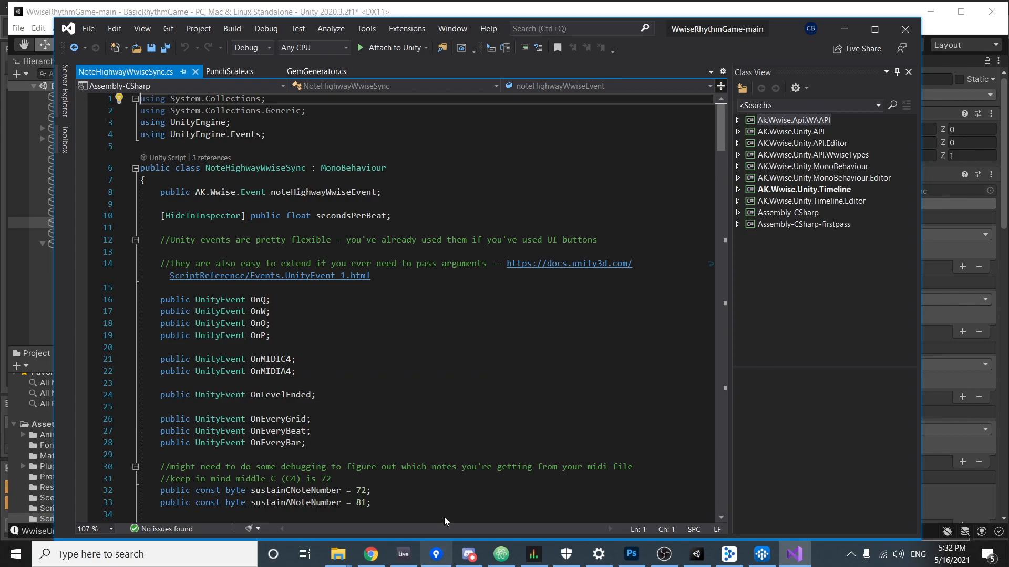
Examine the OnMIDIC4 and OnMIDIA4 event declarations and the sustain note number constants in the script.
scroll(312, 316, "down", 2)
left_click(310, 277)
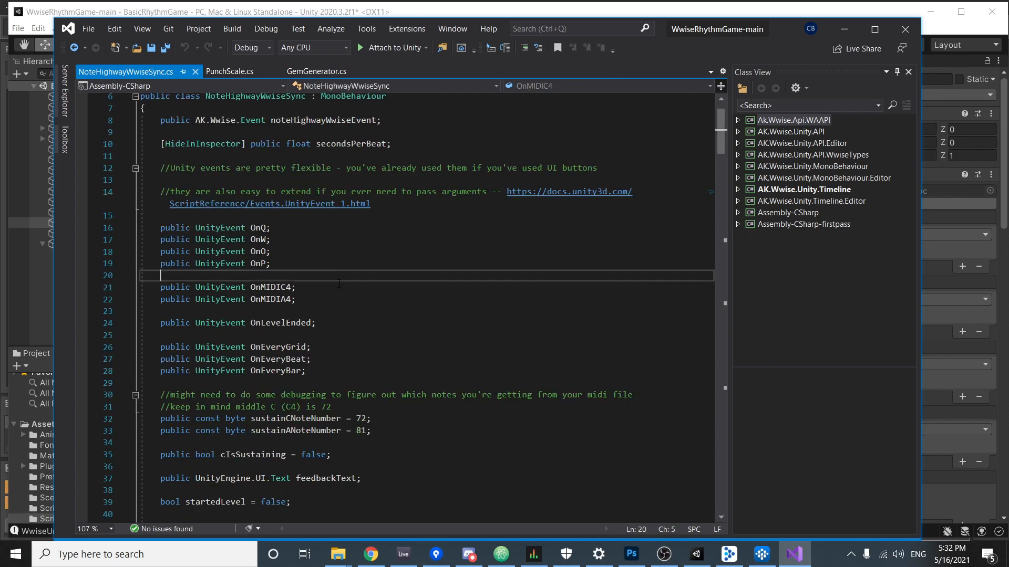
left_click(311, 300)
left_click(310, 287)
scroll(409, 272, "down", 2)
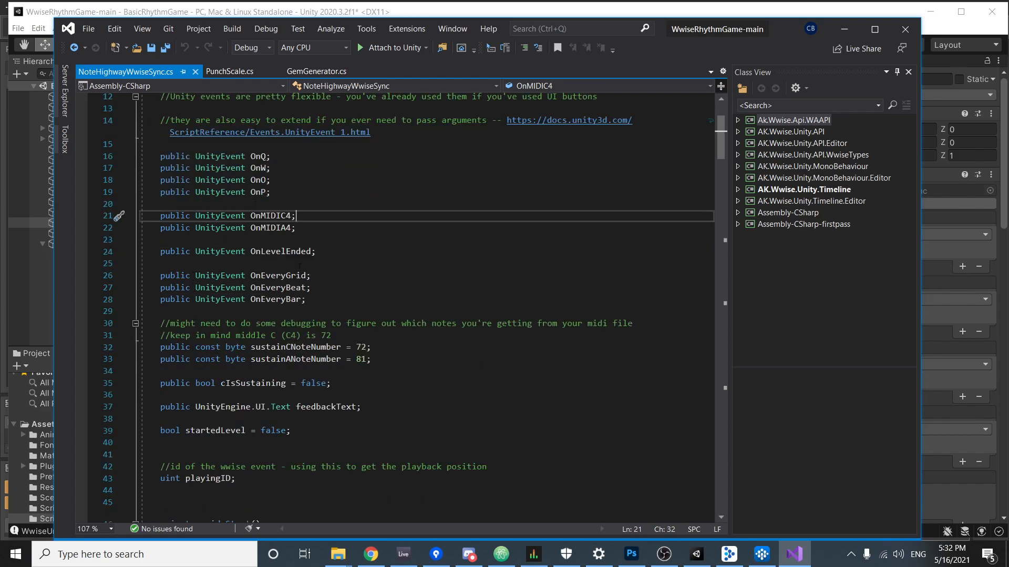
scroll(410, 271, "down", 5)
scroll(410, 271, "up", 2)
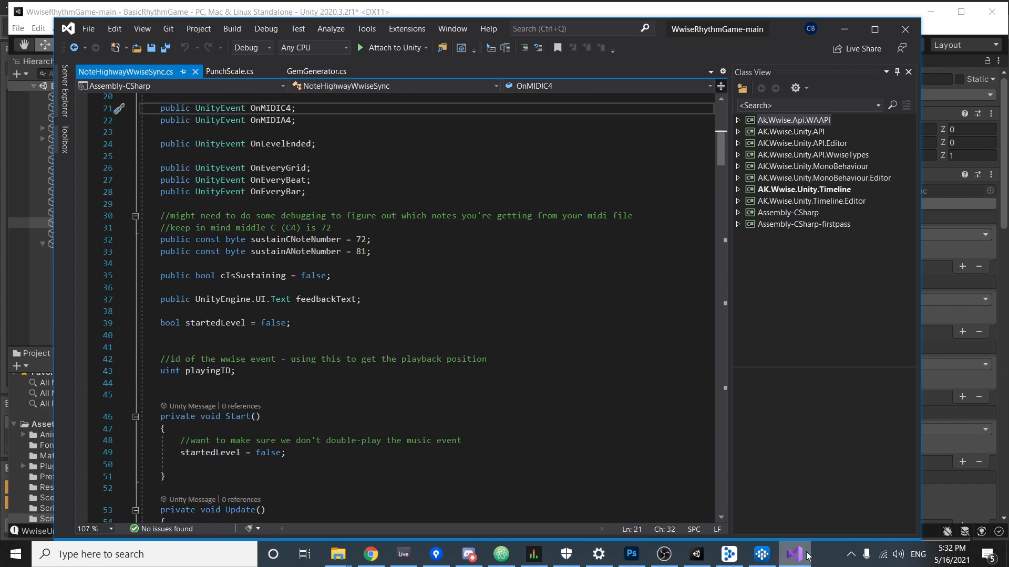
Glance at the cues in Wwise, and review the script in Visual Studio from StartMuisc through MusicCallbackFunction to the MIDI beatmap section.
left_click(762, 554)
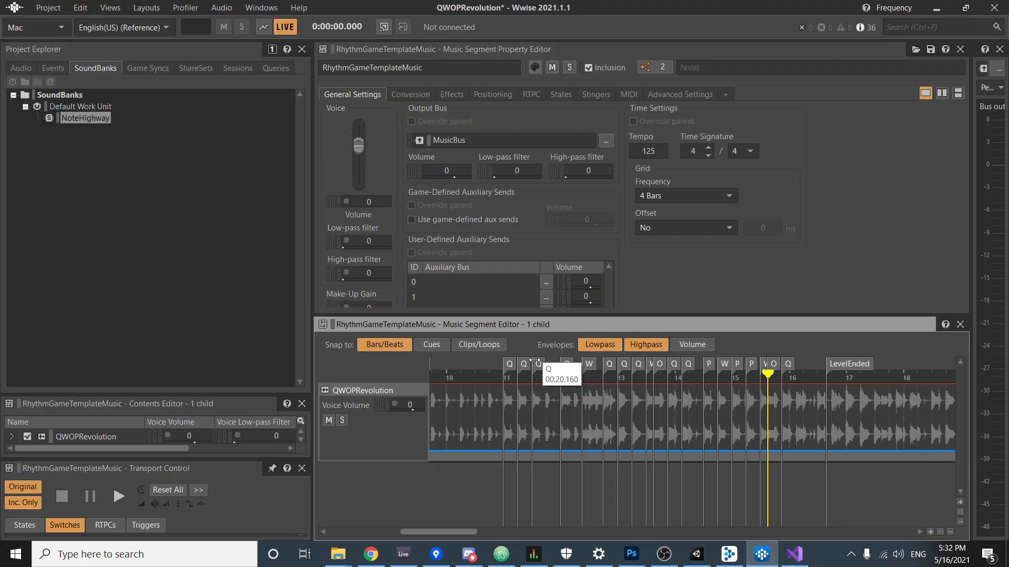
left_click(793, 555)
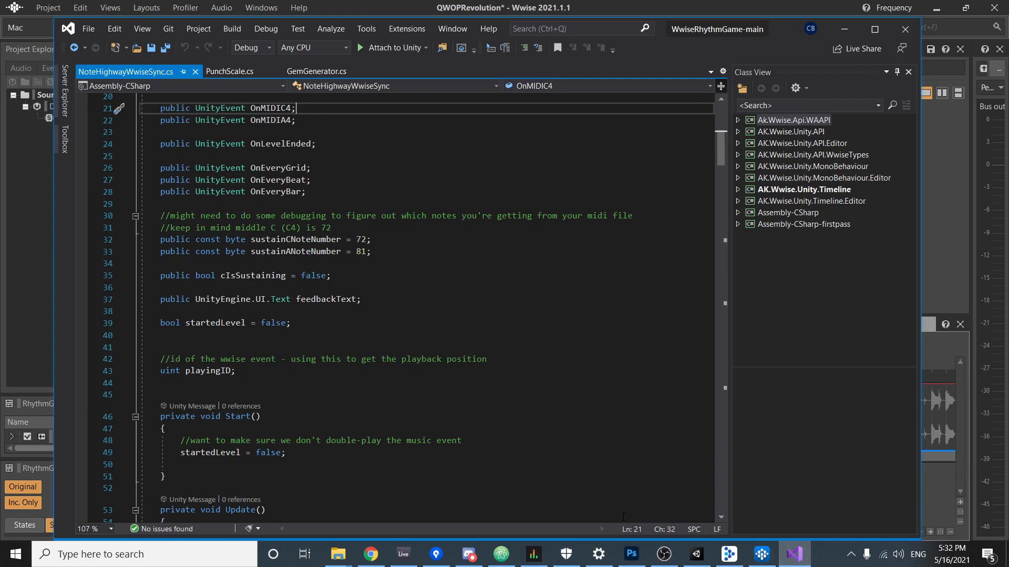
scroll(558, 456, "down", 13)
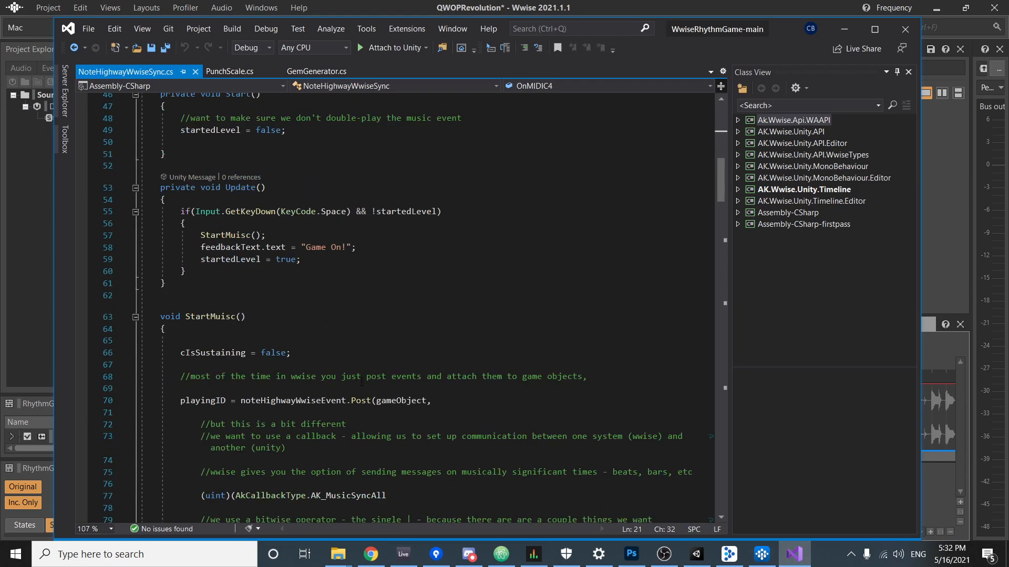
scroll(245, 305, "up", 3)
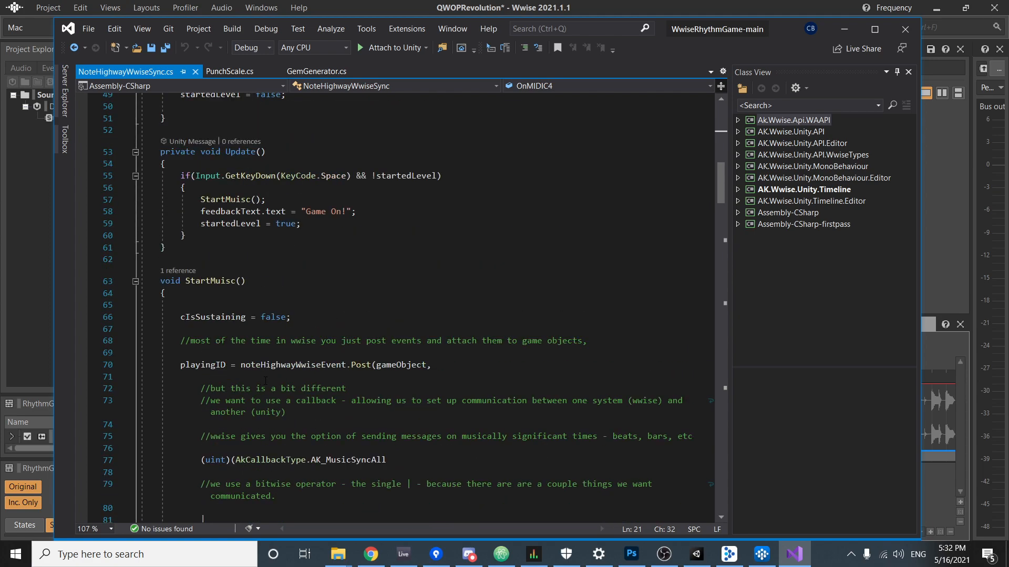
scroll(265, 381, "down", 11)
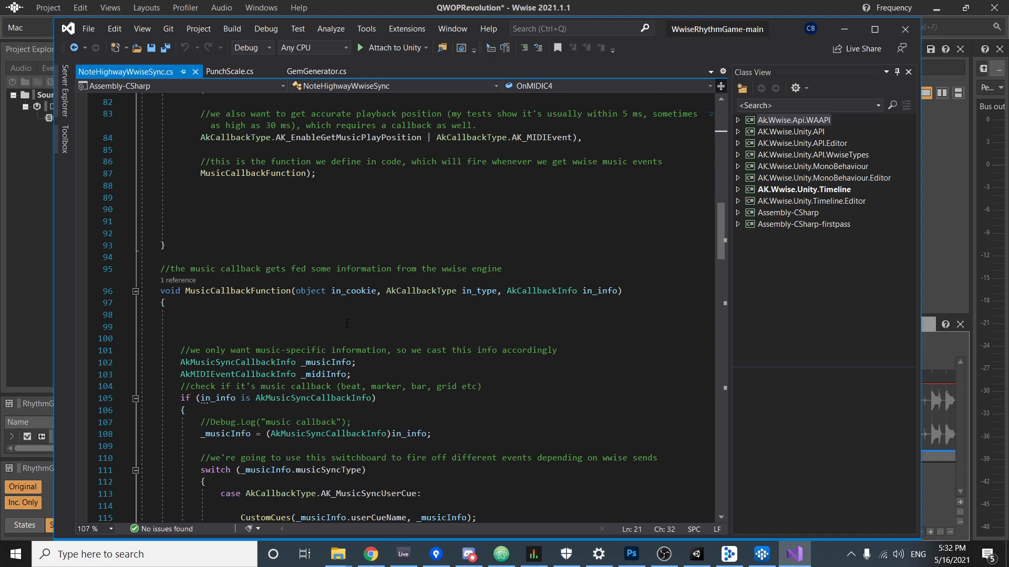
scroll(370, 354, "down", 2)
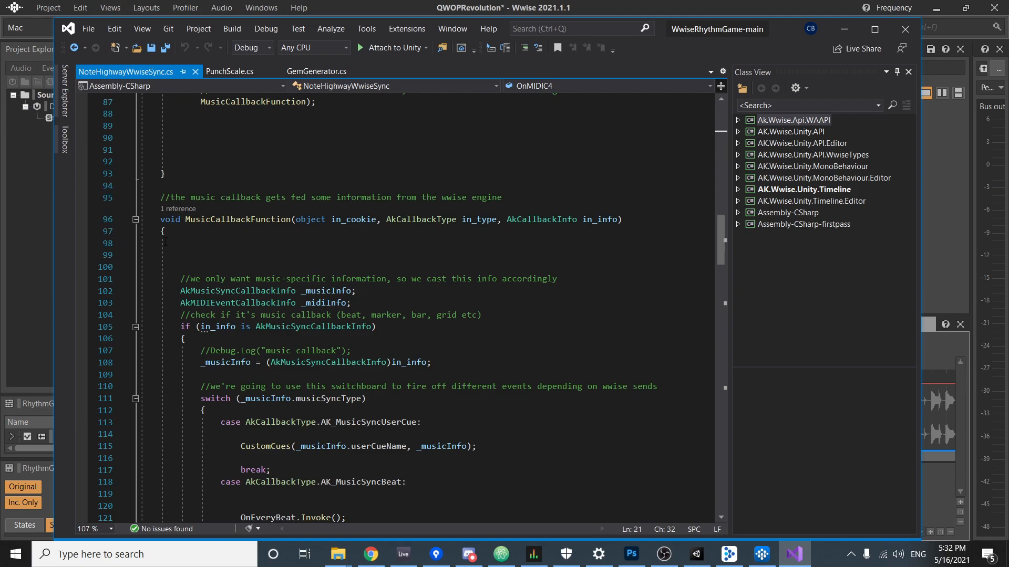
scroll(191, 270, "down", 10)
scroll(191, 269, "down", 4)
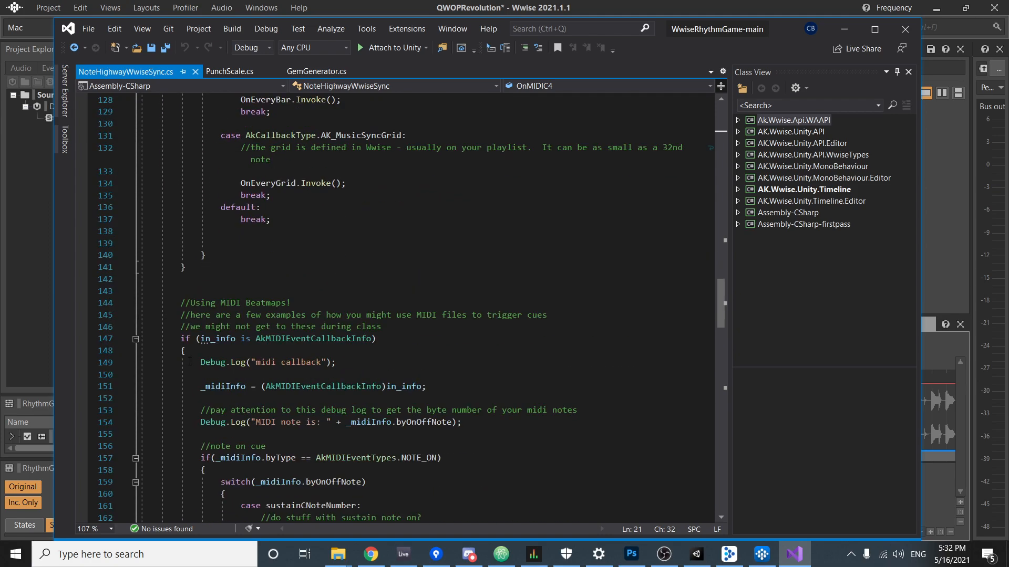
scroll(361, 394, "down", 4)
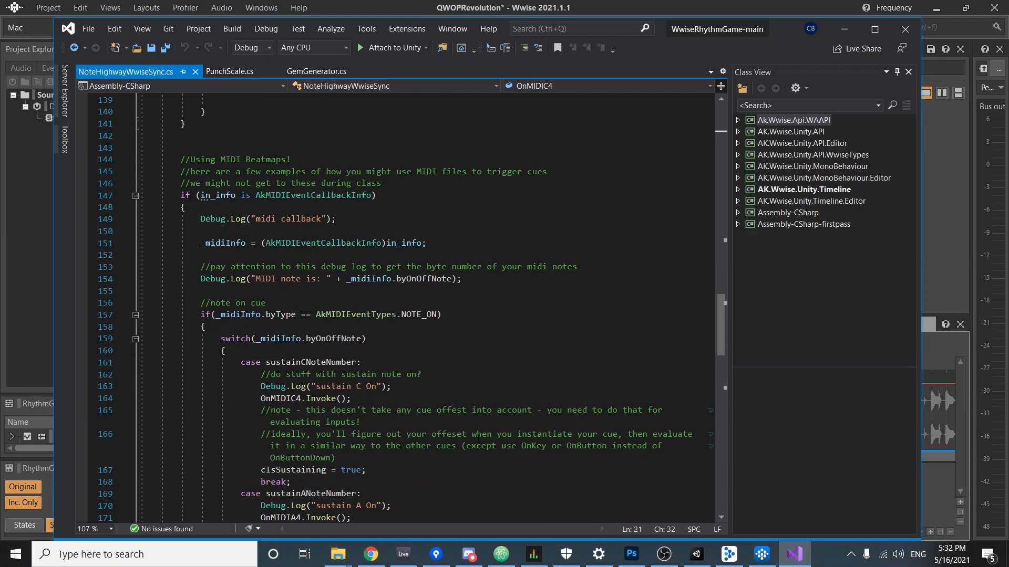
scroll(392, 369, "down", 2)
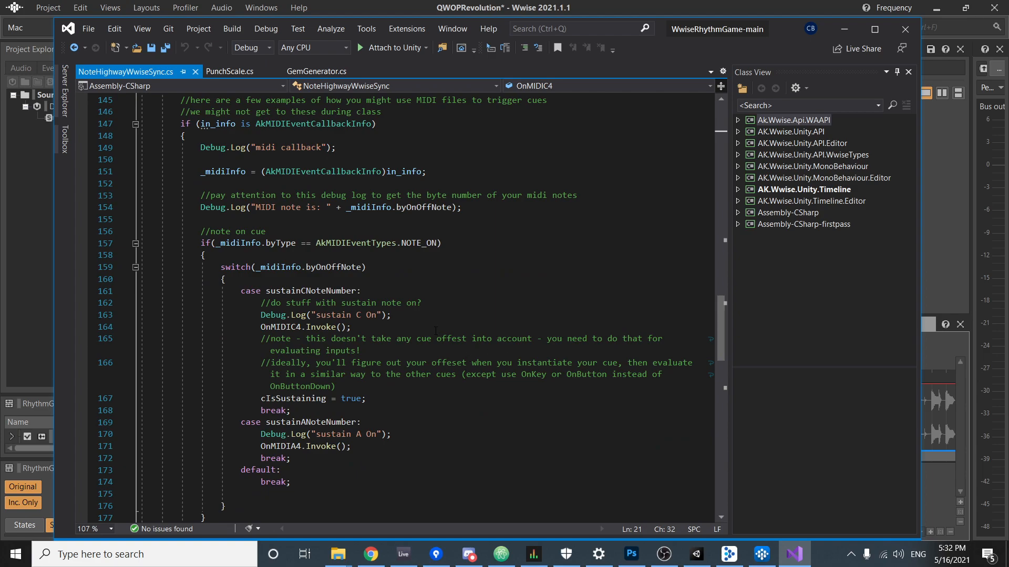
scroll(376, 416, "up", 2)
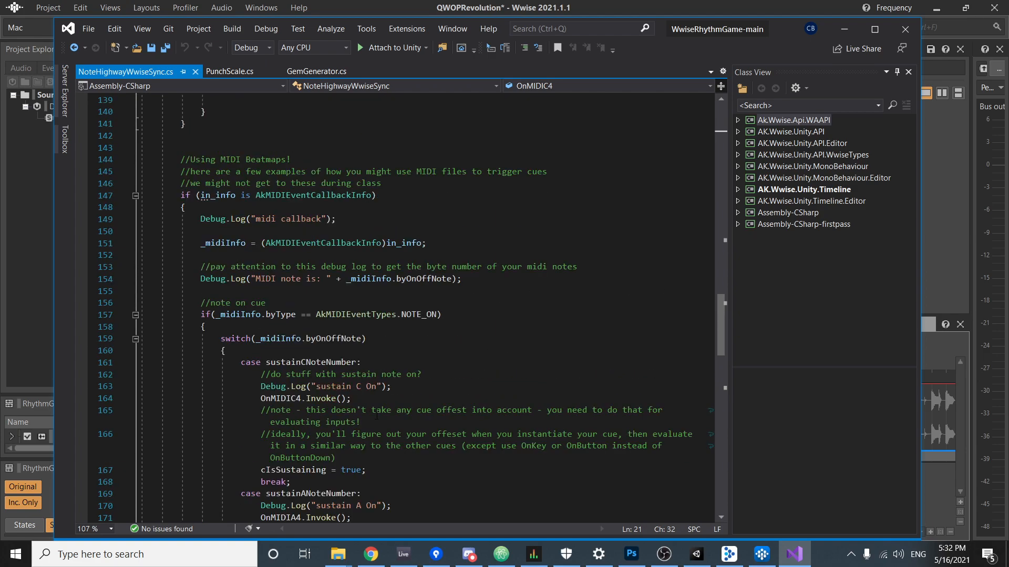
scroll(377, 416, "down", 2)
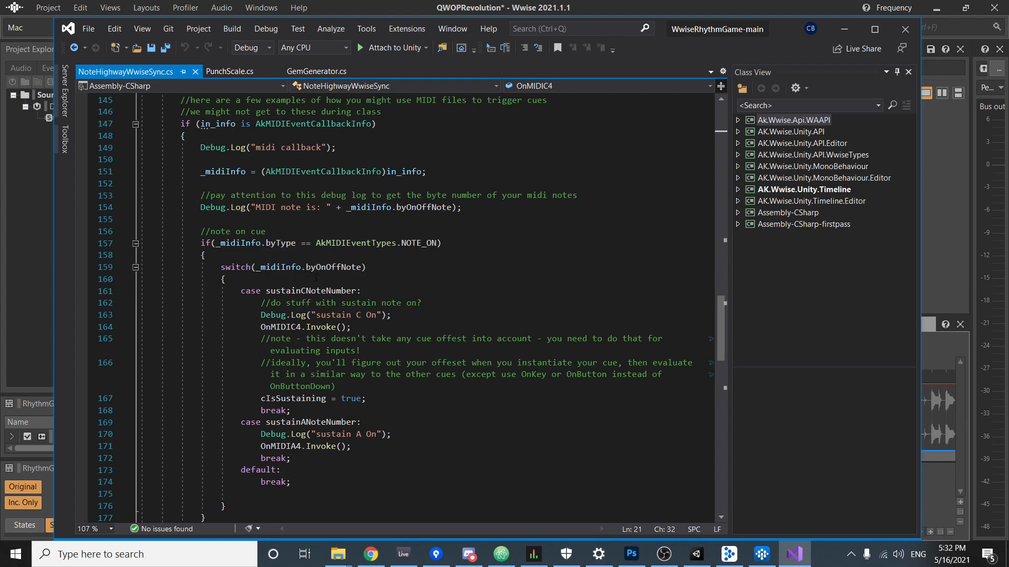
Examine the sustainCNoteNumber and sustainANoteNumber cases, and highlight the NOTE_ON and NOTE_OFF conditions of the MIDI callback.
left_click(299, 291)
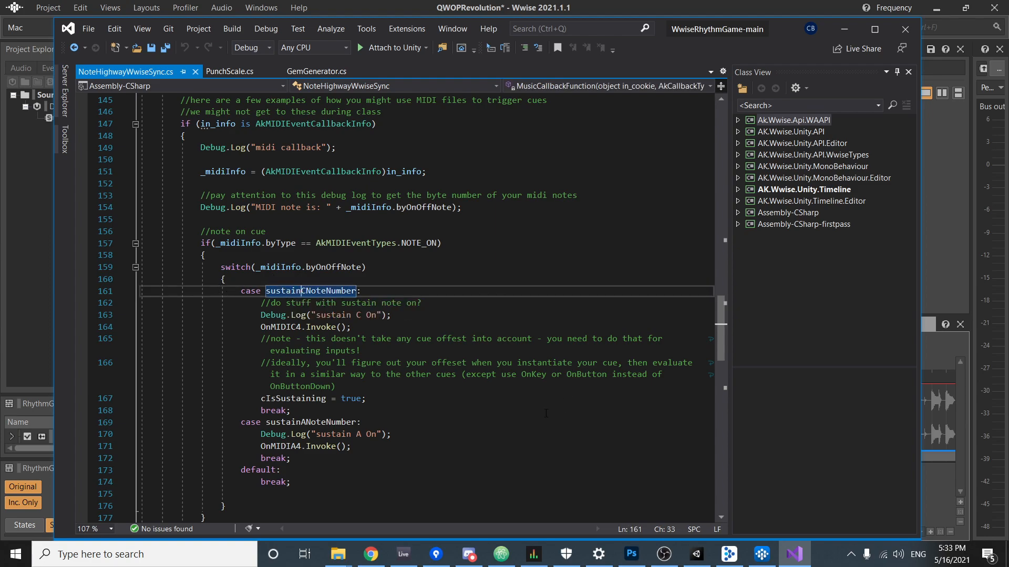
left_click(342, 422)
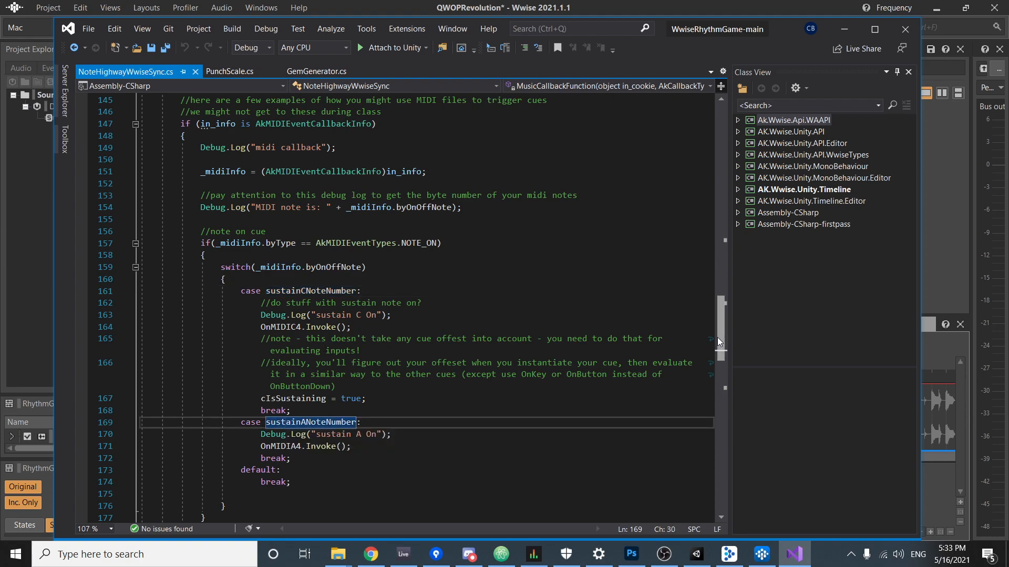
scroll(509, 338, "down", 2)
scroll(510, 339, "up", 2)
left_click_drag(216, 243, 437, 243)
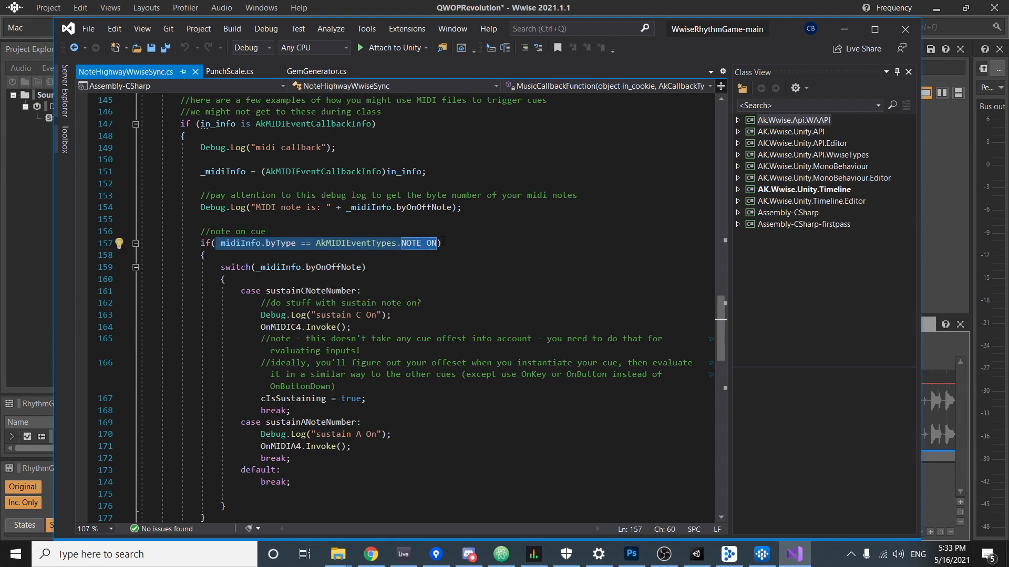
scroll(441, 242, "down", 5)
left_click_drag(471, 350, 245, 351)
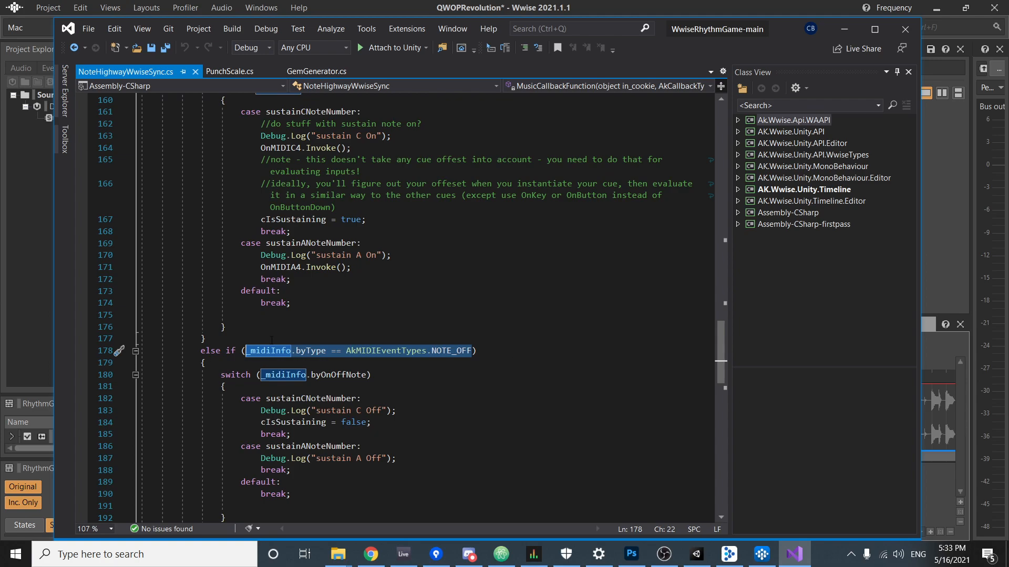
left_click(464, 314)
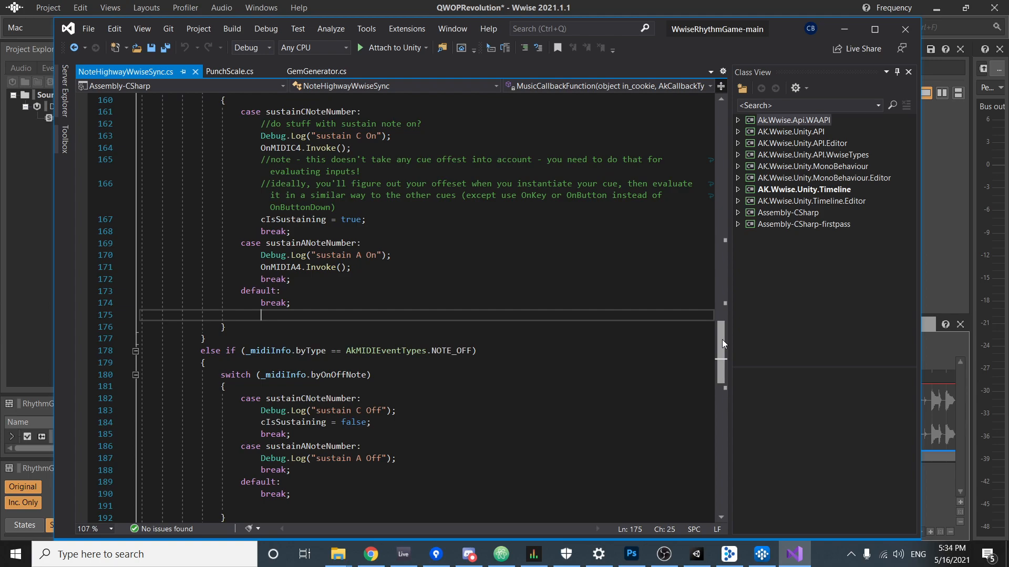
Reread the note-on and note-off switch blocks through the end of the MIDI callback section.
scroll(321, 296, "up", 6)
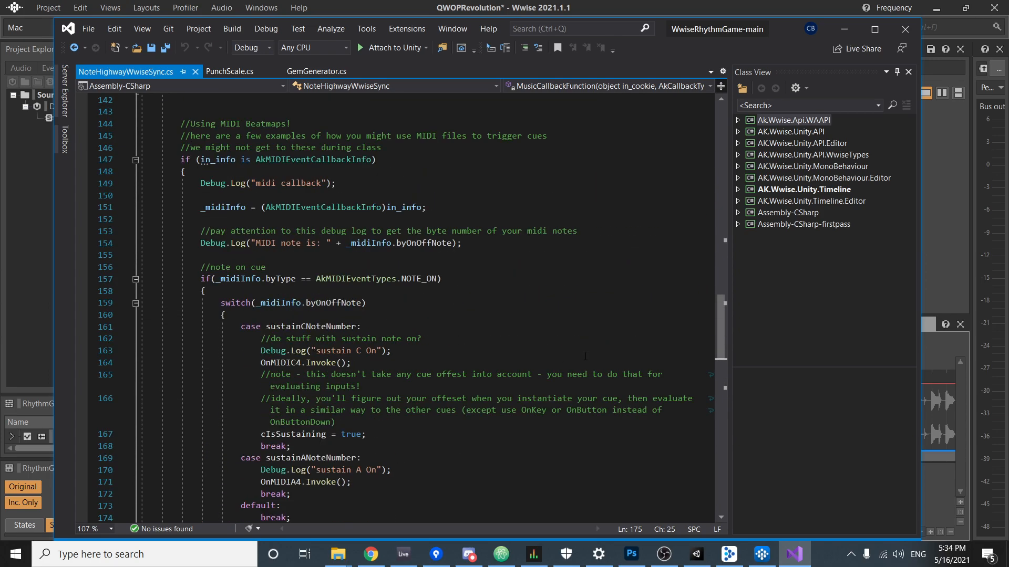
scroll(181, 339, "down", 2)
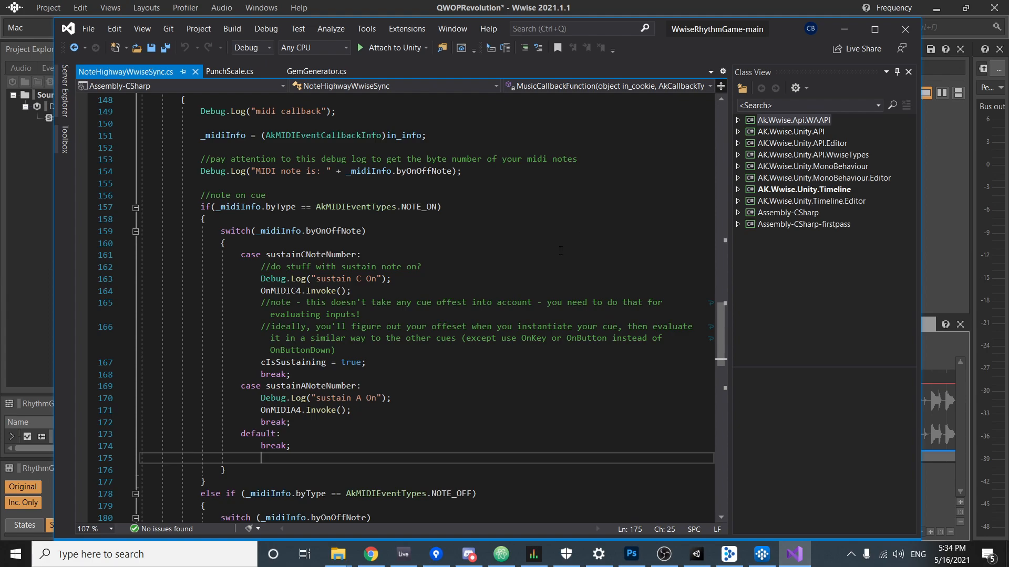
scroll(560, 250, "down", 3)
scroll(242, 508, "down", 2)
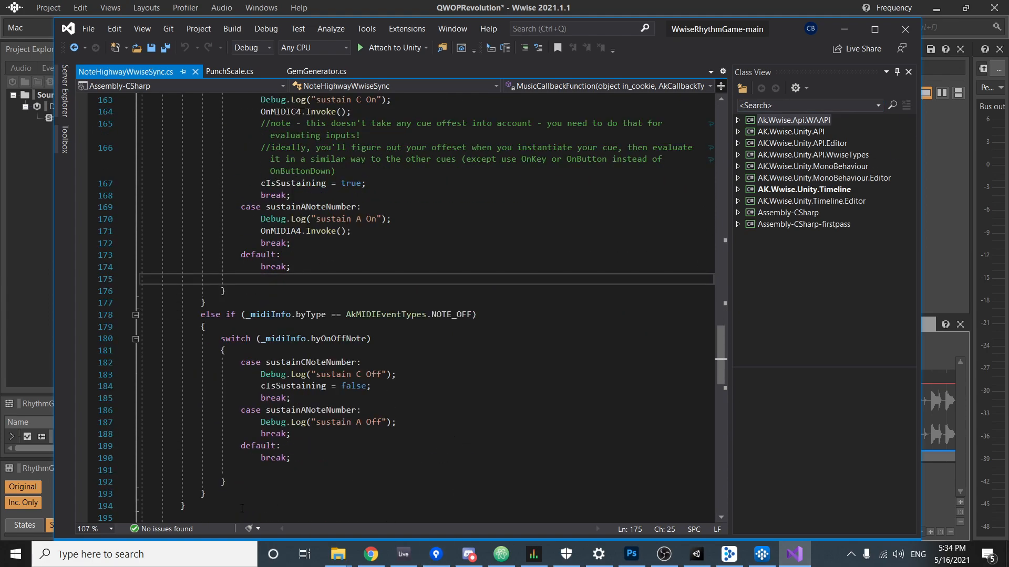
scroll(387, 391, "up", 3)
scroll(257, 364, "down", 2)
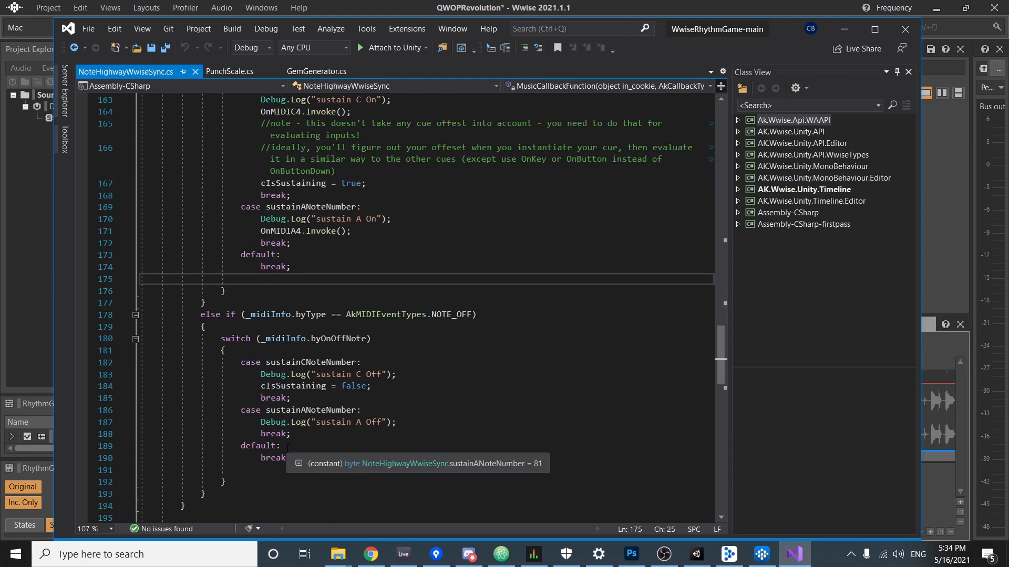
Look at the GemGenerator.cs script with its cue offset and window size fields.
left_click(327, 71)
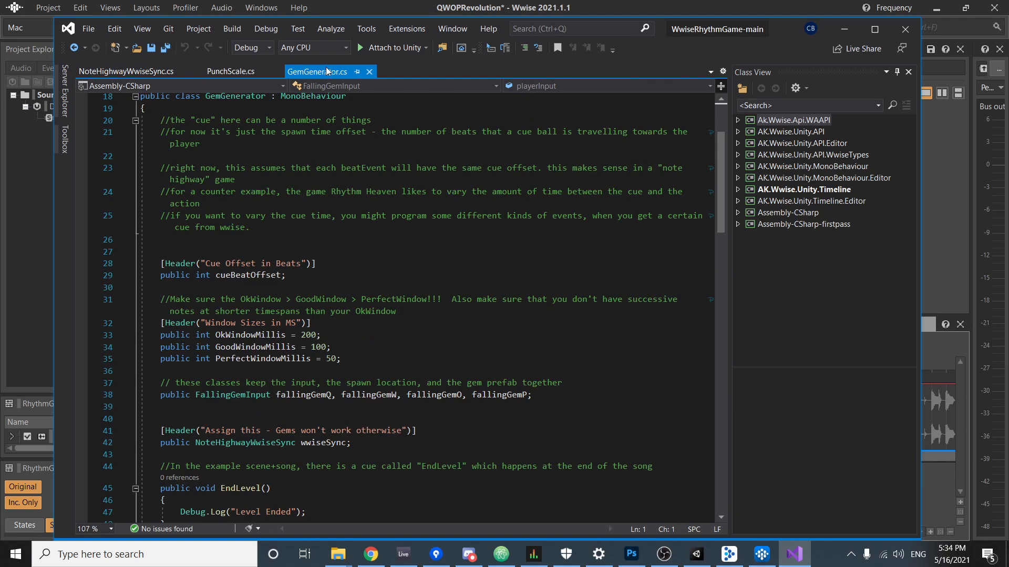
left_click(125, 71)
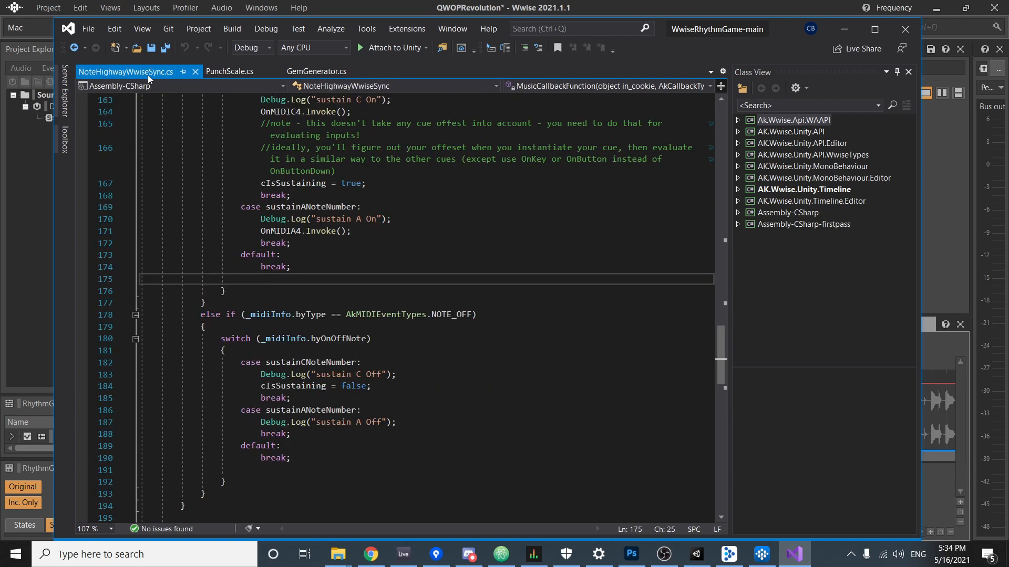
left_click(301, 75)
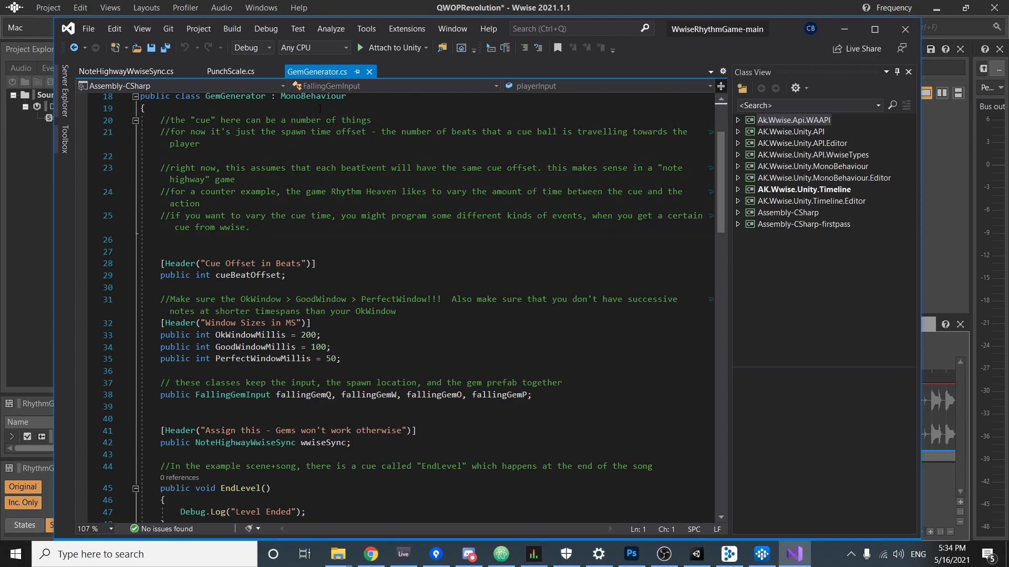
Return to Wwise and place the play cursor on beat 2 of bar 16 in the QWOPRevolution segment.
left_click(844, 31)
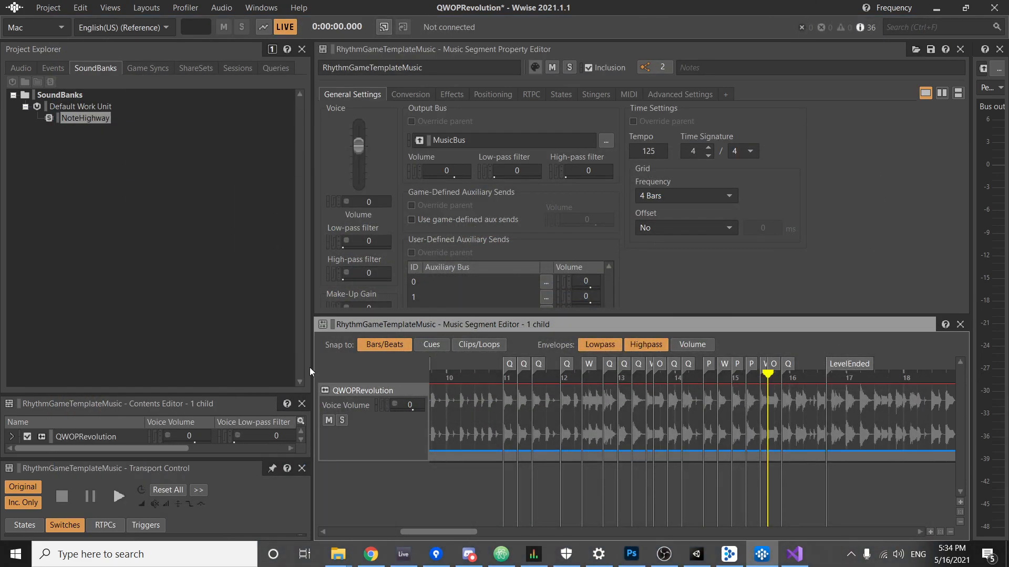
left_click(803, 392)
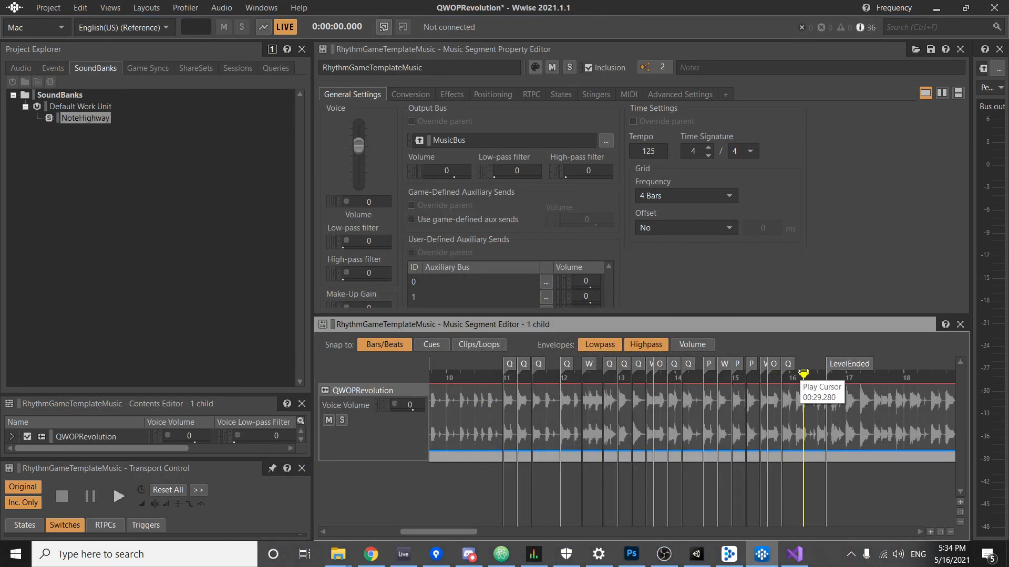
scroll(793, 399, "up", 3, "ctrl")
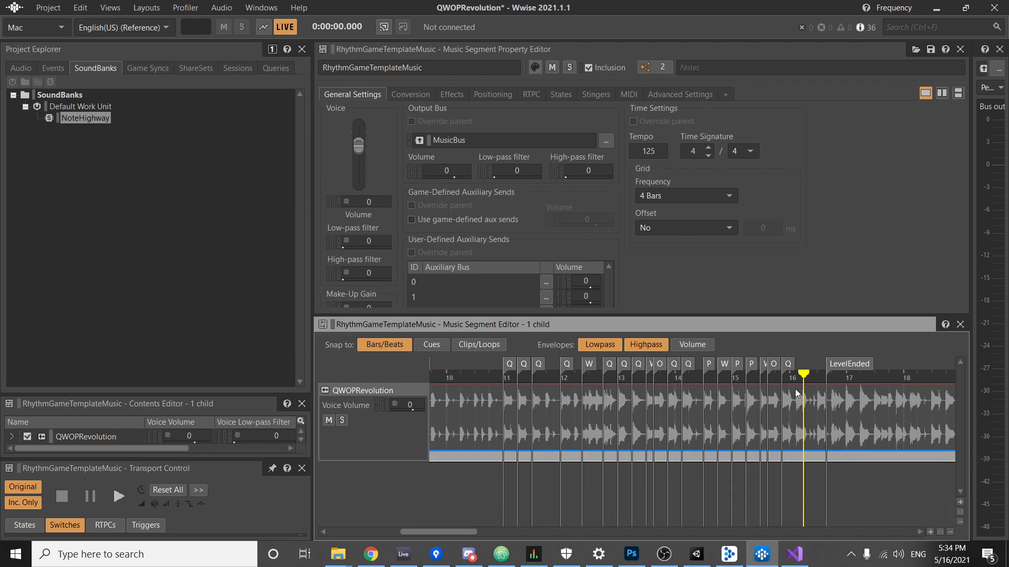
Audition from the last Q cue and add a P cue halfway between beats 1 and 2 of bar 16.
scroll(787, 394, "up", 2, "ctrl")
left_click(747, 391)
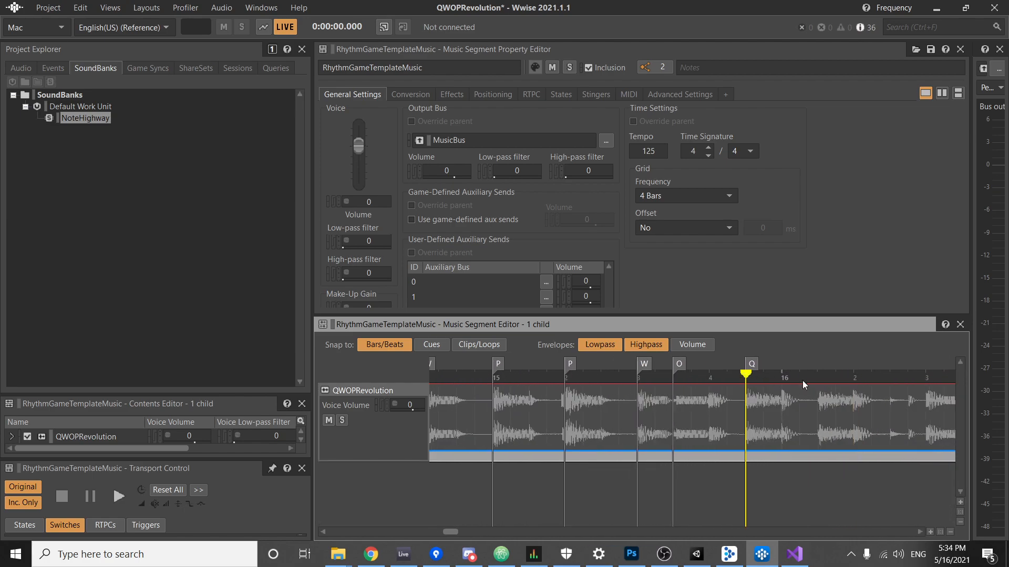
key("space")
key("space")
left_click(816, 376)
left_click_drag(836, 374, 824, 364, "ctrl")
double_click(821, 364)
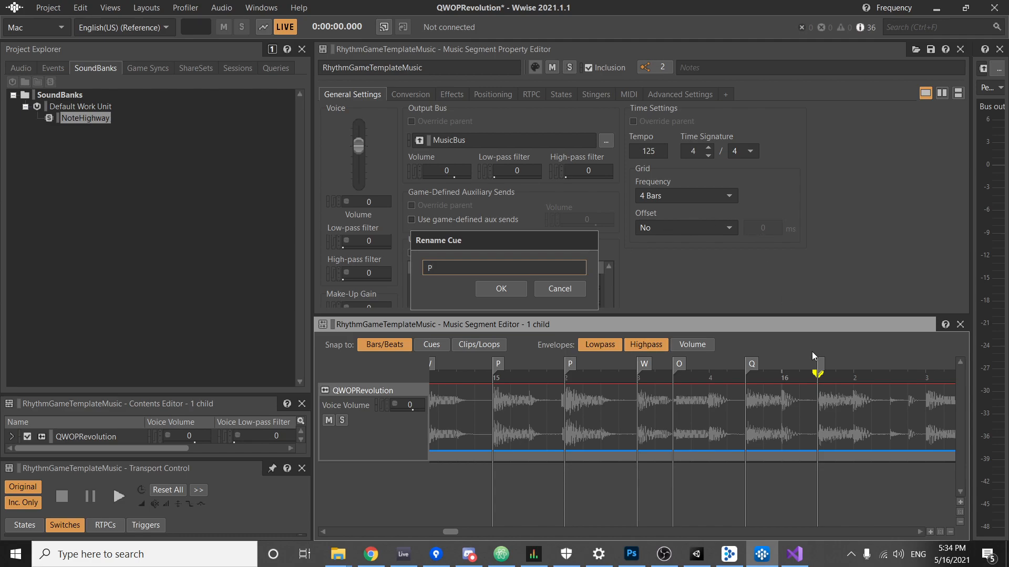
type("P")
key("Return")
Audition the music from the new P cue and move the LevelEnded cue to the start of bar 17.
left_click(872, 374)
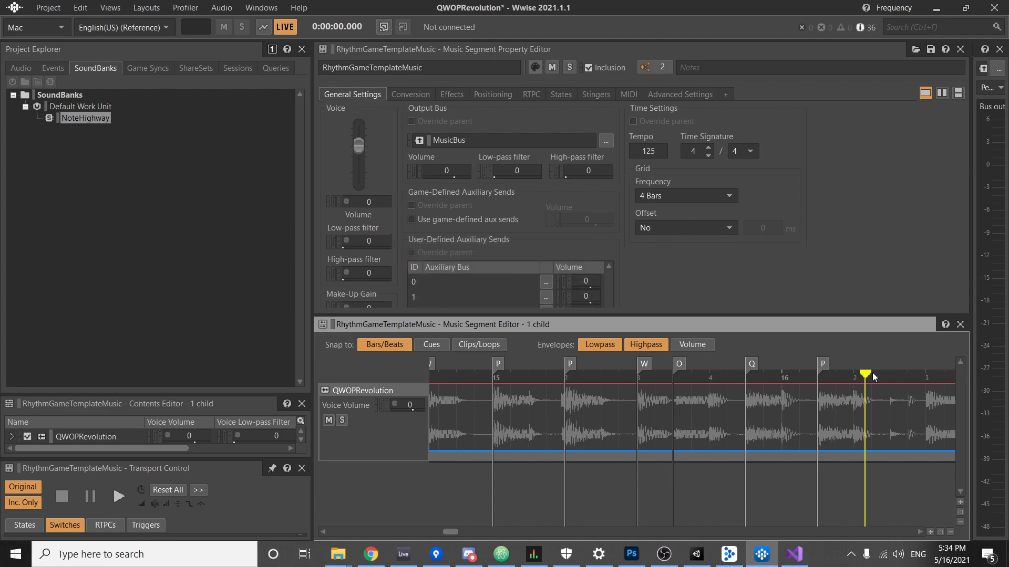
scroll(872, 373, "down", 3, "ctrl")
left_click(912, 374)
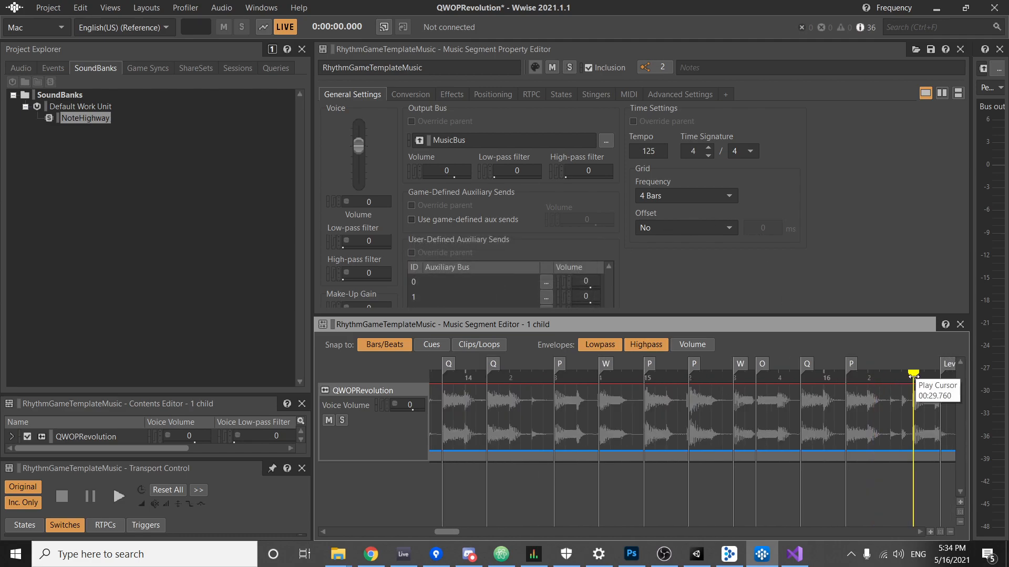
left_click(849, 375)
key("space")
key("space")
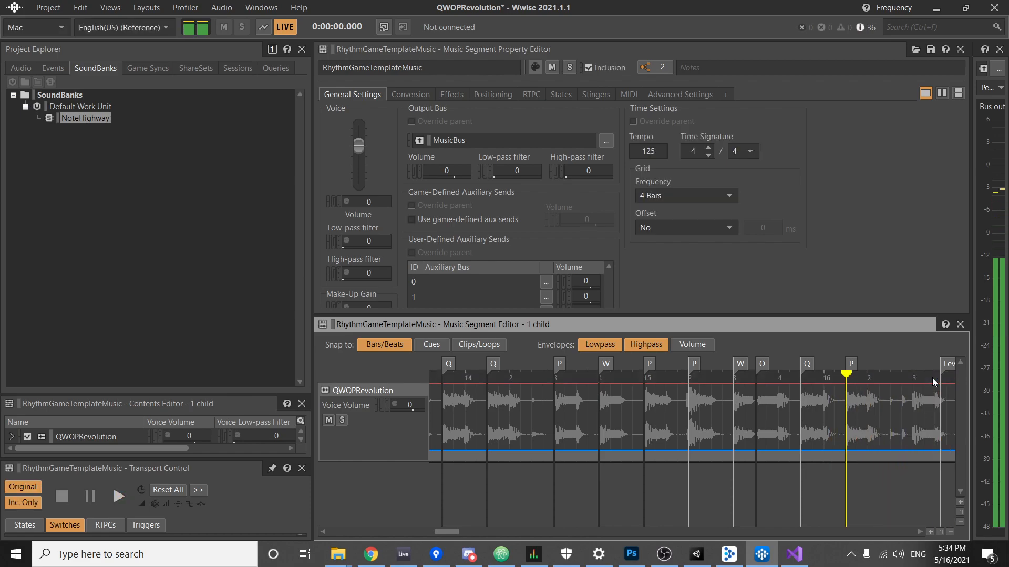
scroll(899, 383, "down", 4, "ctrl")
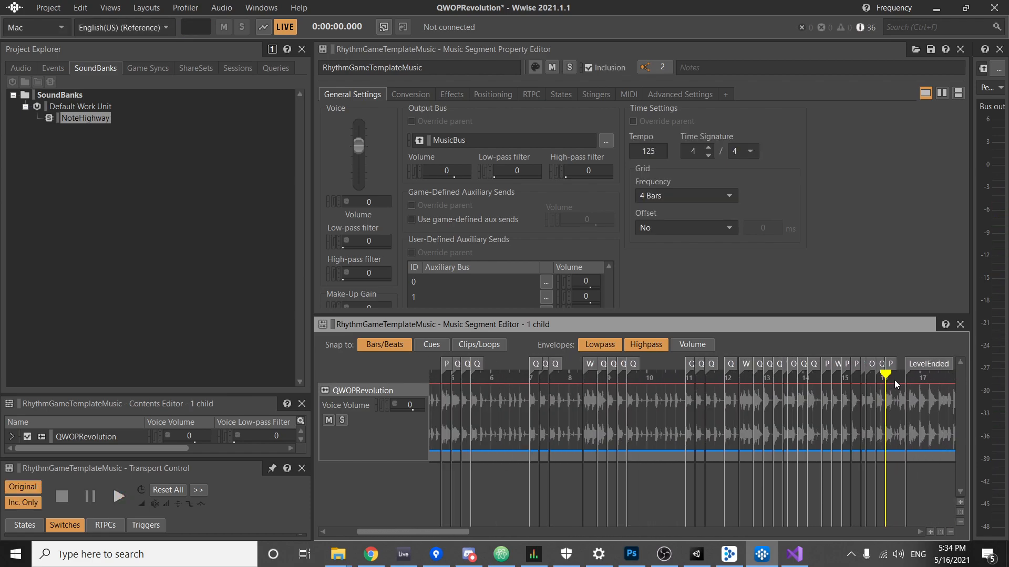
left_click_drag(918, 363, 942, 363)
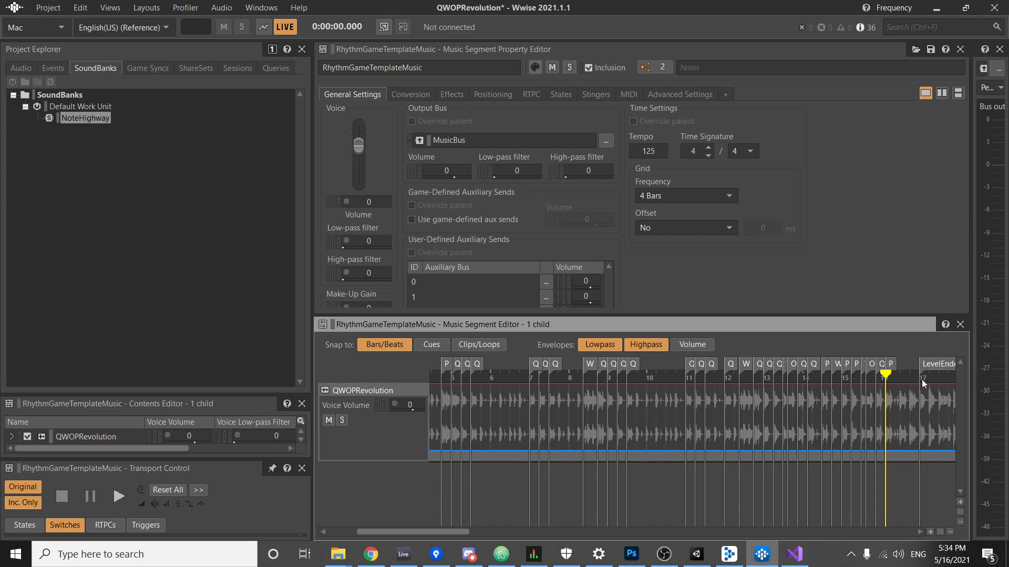
Add a cue on beat 3 of bar 16 and name it W.
scroll(901, 378, "up", 2, "ctrl")
scroll(903, 380, "up", 4, "ctrl")
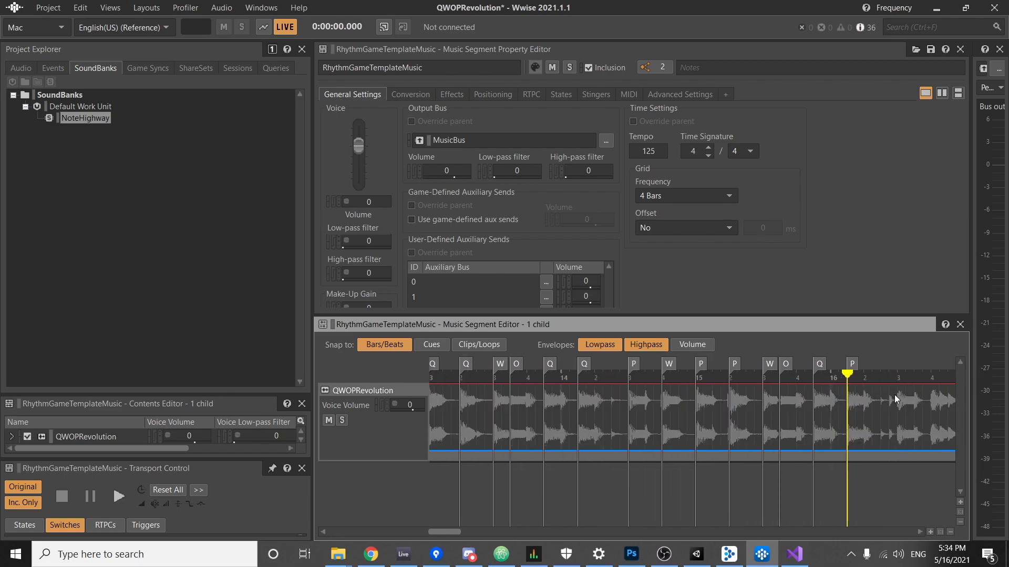
left_click(901, 374)
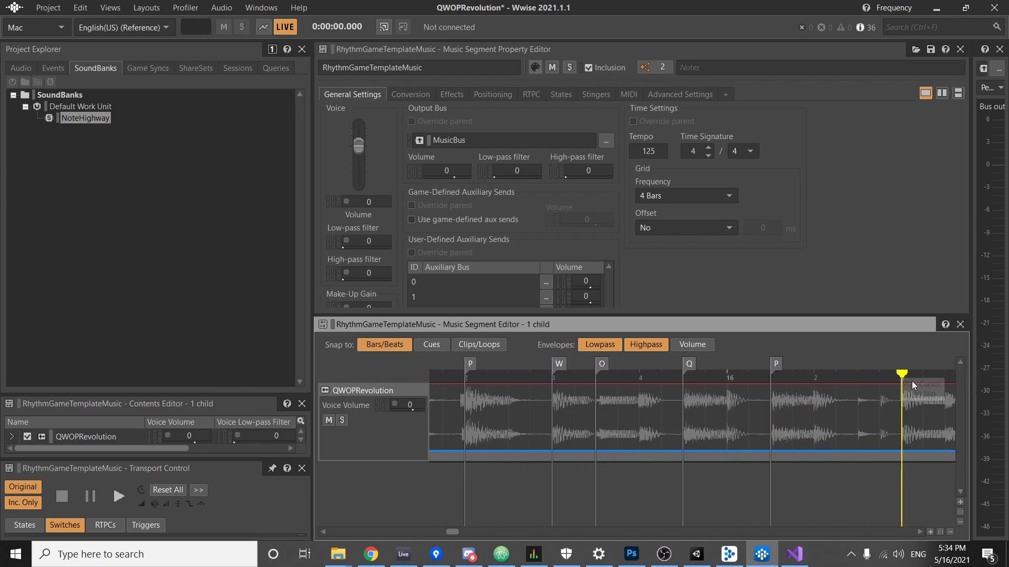
double_click(913, 380)
left_click_drag(917, 365, 902, 365)
double_click(905, 364)
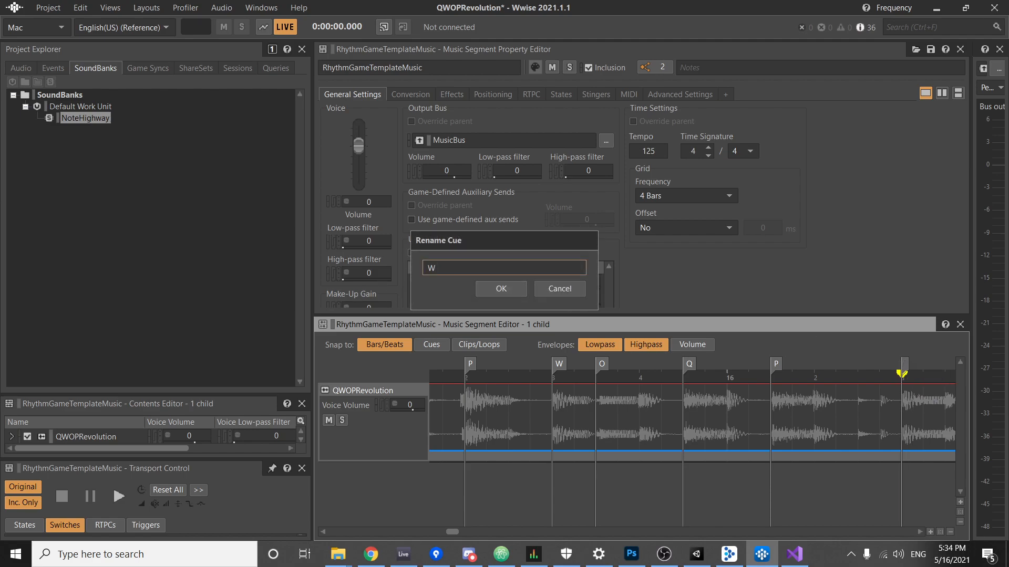
type("W")
key("Return")
Add a cue named O on beat 4 of bar 16, just before LevelEnded, and check the ending cues.
scroll(892, 372, "down", 3, "ctrl")
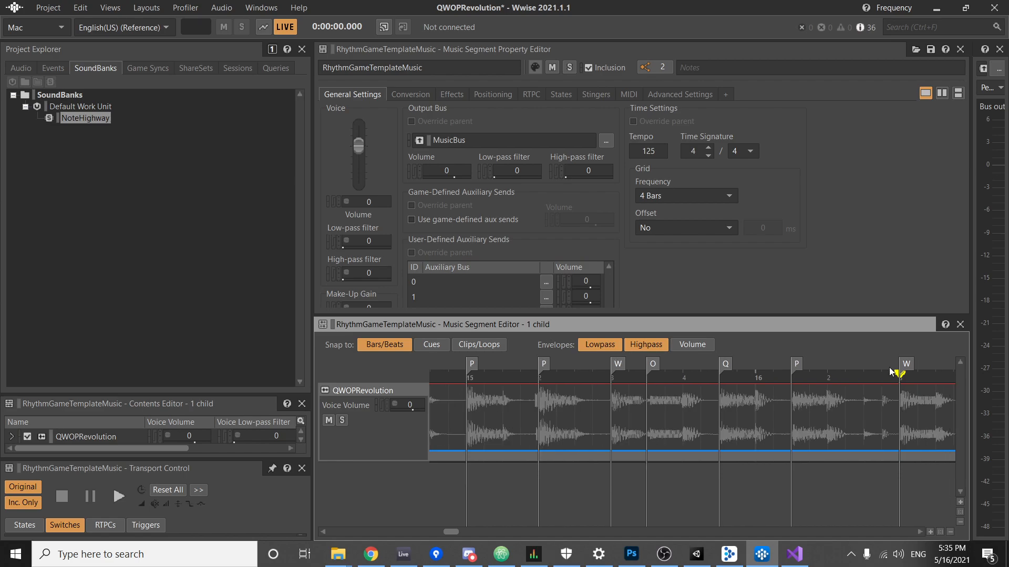
scroll(892, 372, "down", 1, "ctrl")
double_click(915, 376)
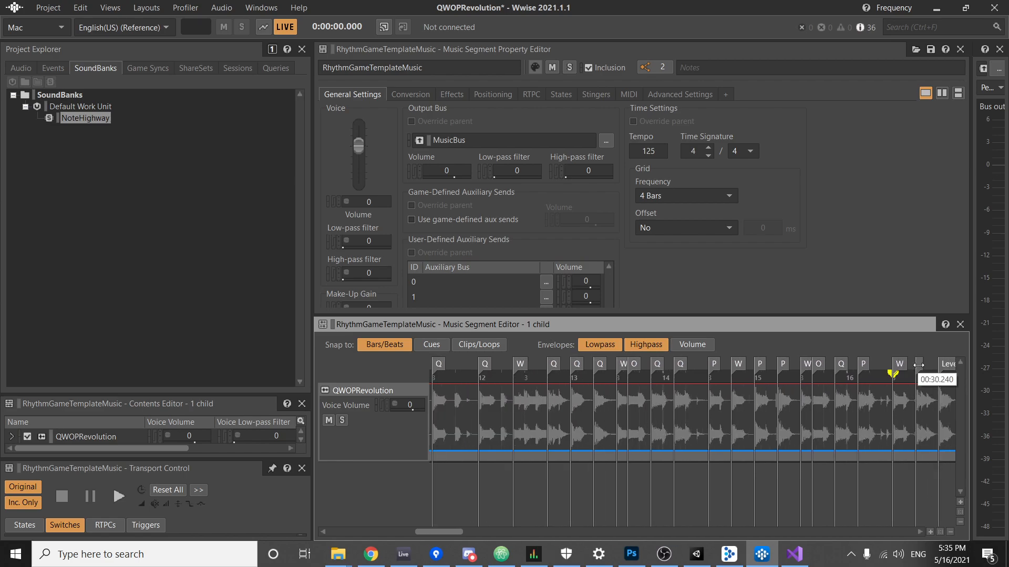
double_click(918, 363)
type("O")
key("Return")
scroll(573, 397, "down", 3, "ctrl")
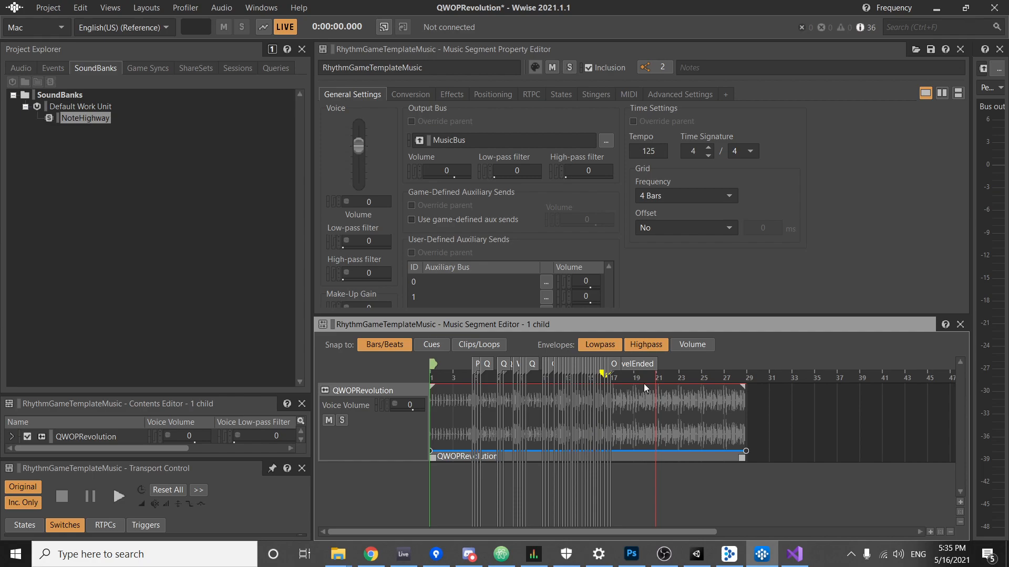
scroll(615, 388, "up", 5, "ctrl")
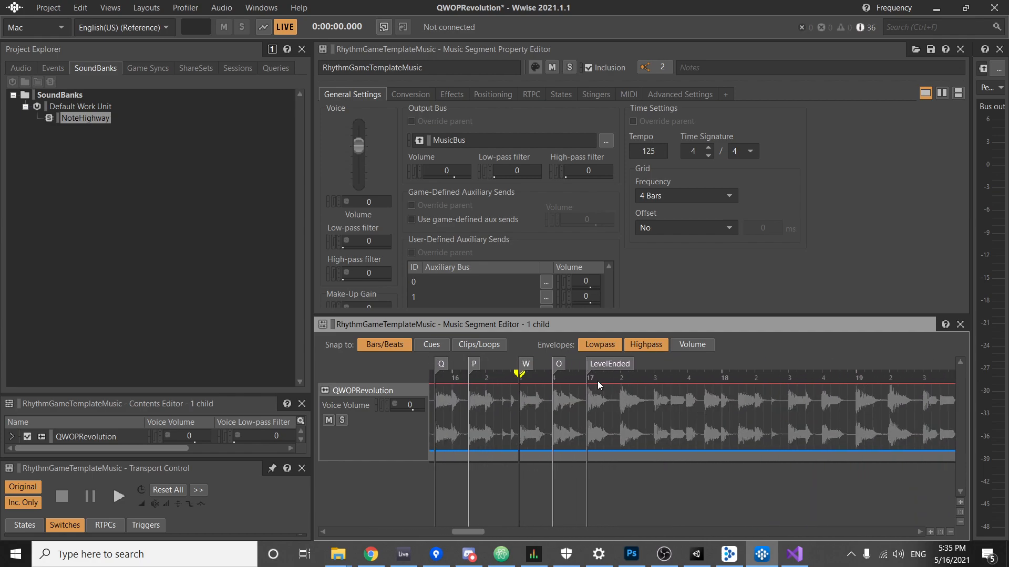
scroll(597, 381, "down", 4, "ctrl")
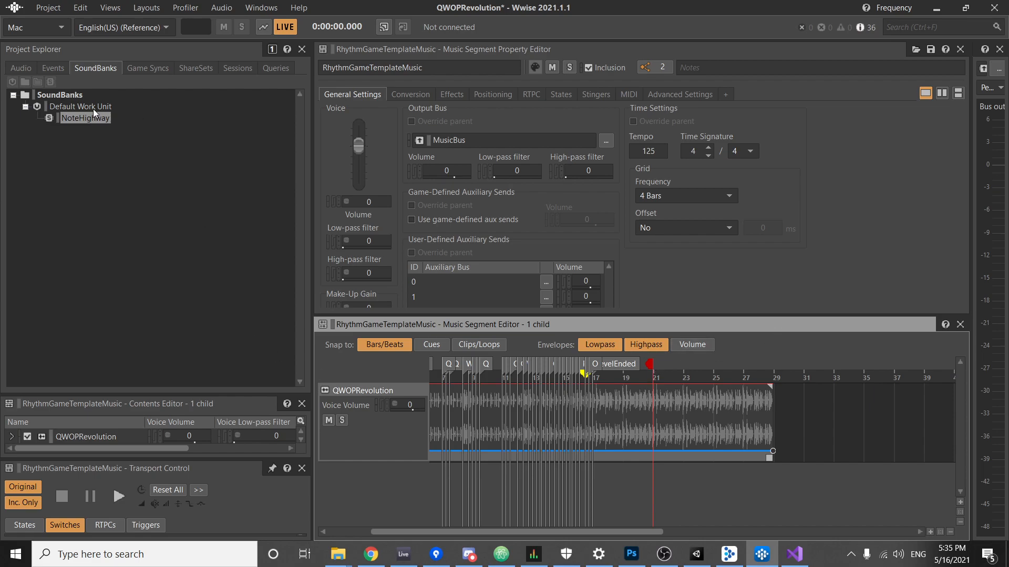
Save the project and generate the NoteHighway SoundBank for all platforms.
key("ctrl+s")
left_click(76, 117)
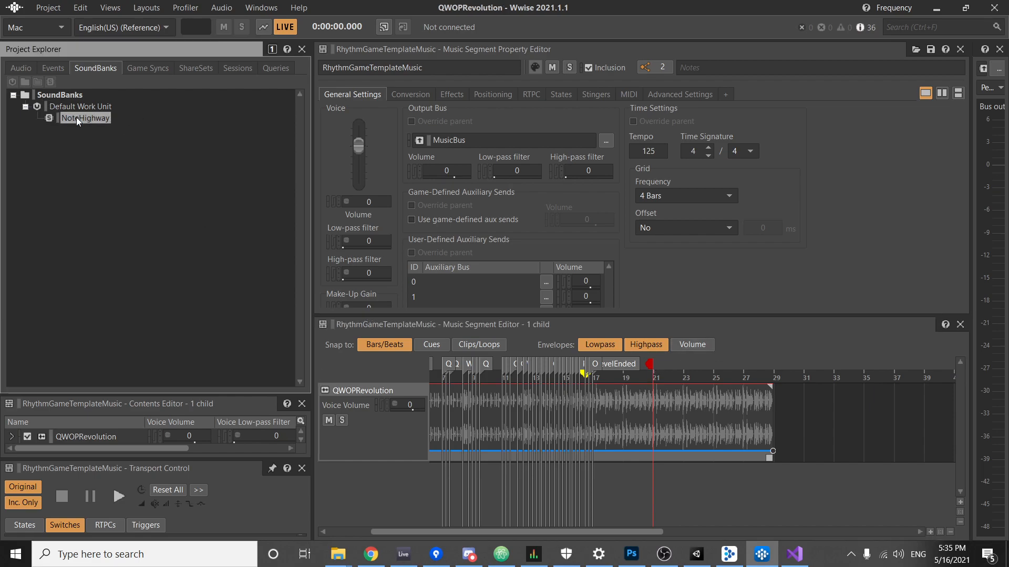
right_click(76, 117)
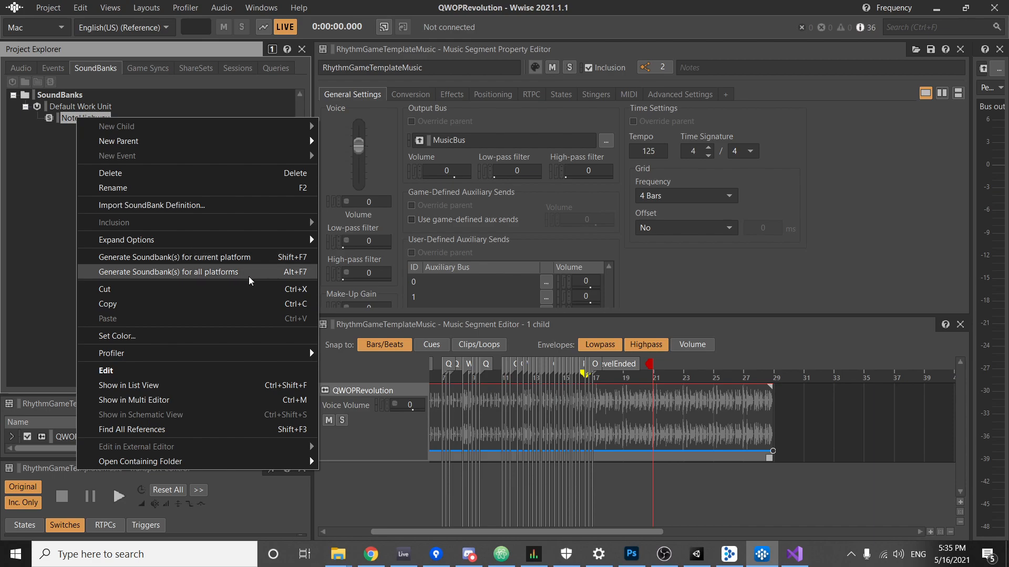
left_click(221, 271)
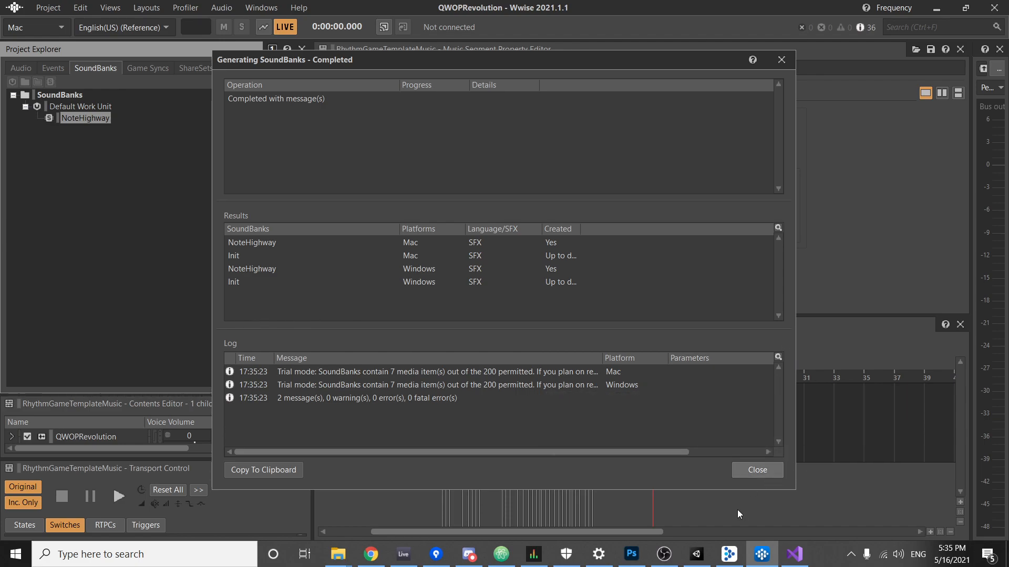
left_click(761, 471)
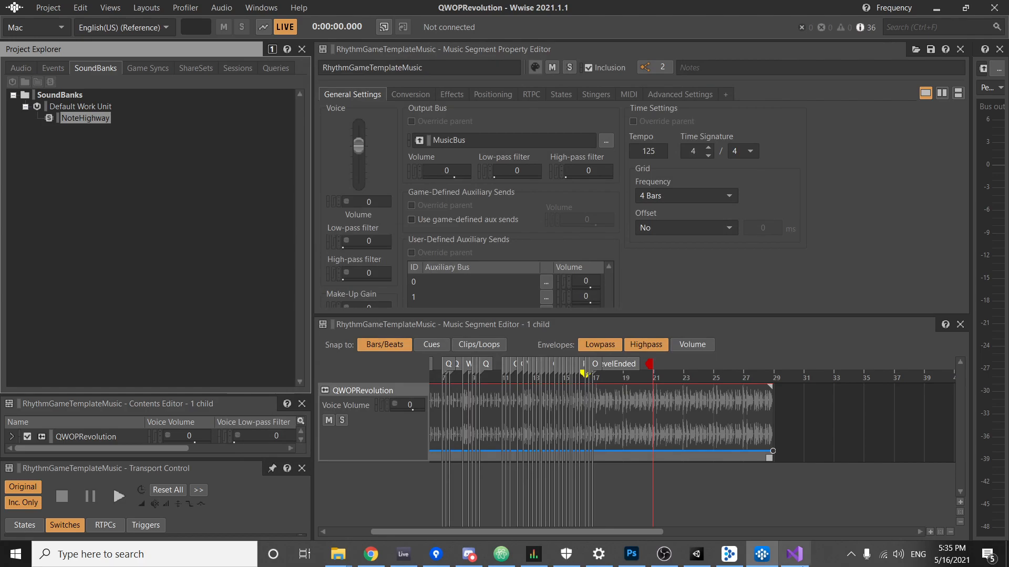
Switch to Visual Studio, review the callbacks in NoteHighwayWwiseSync.cs, and highlight the OnLevelEnded.Invoke() line in CustomCues.
left_click(795, 557)
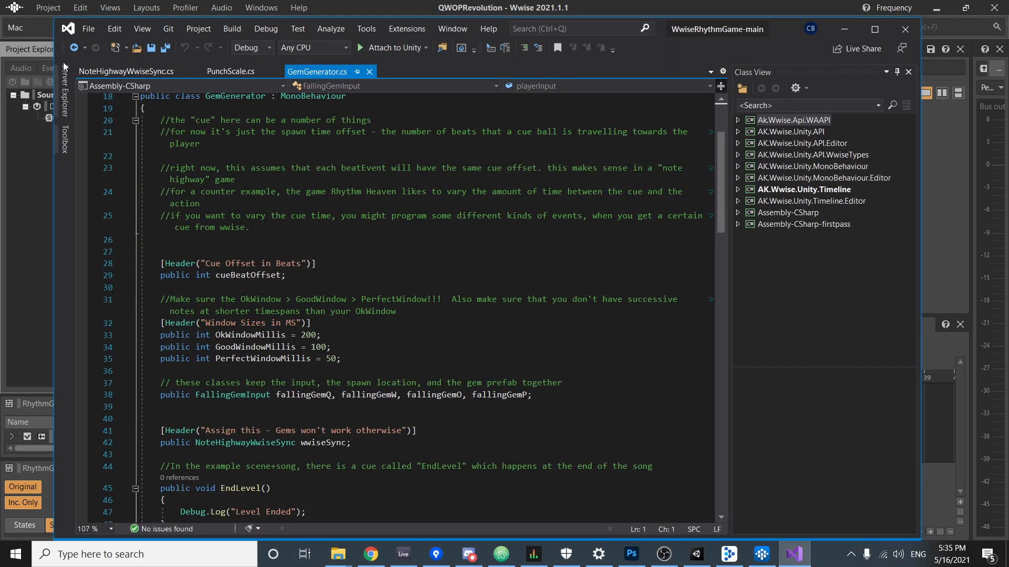
left_click(140, 73)
scroll(327, 310, "up", 20)
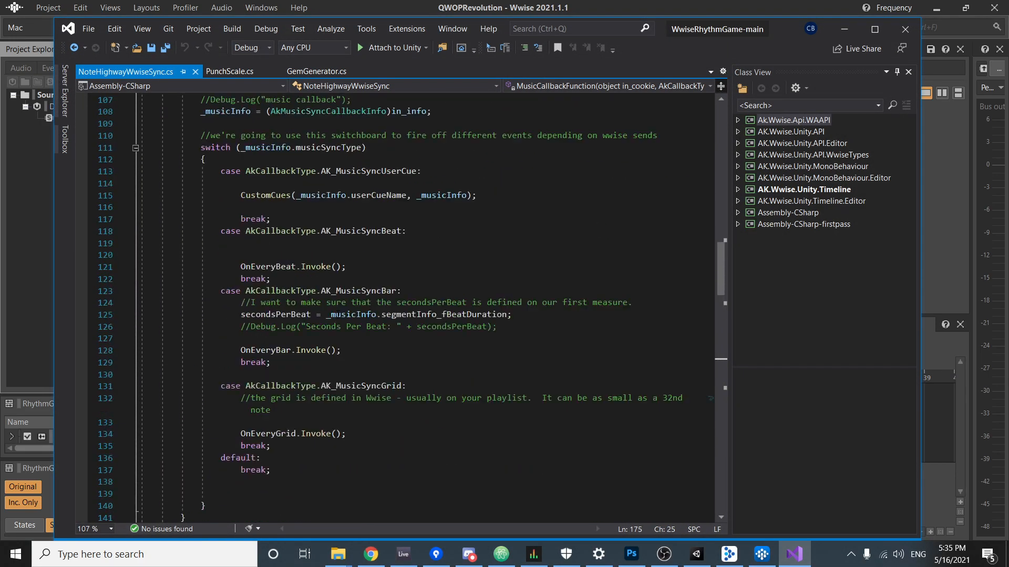
scroll(331, 326, "up", 10)
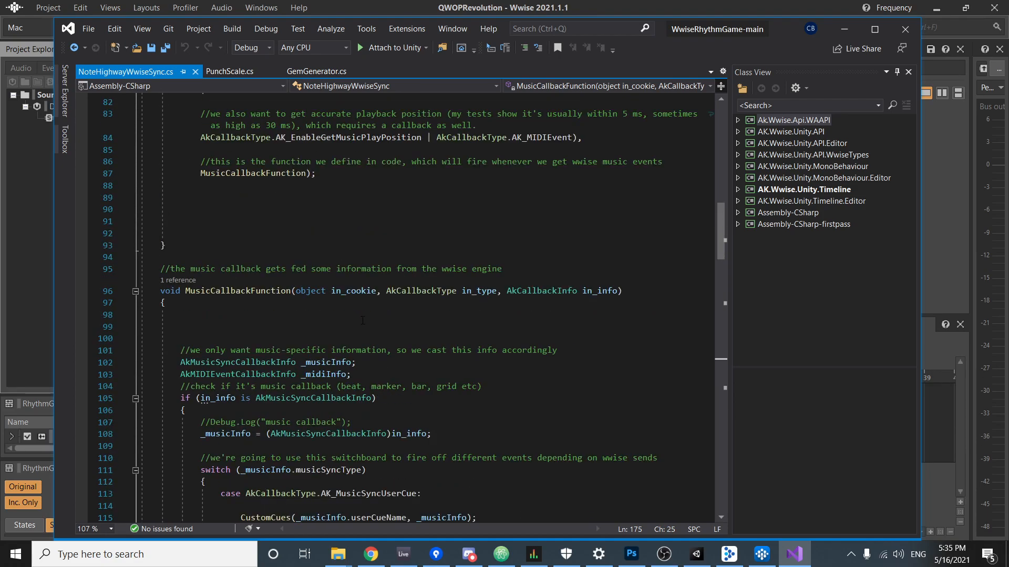
scroll(363, 320, "up", 8)
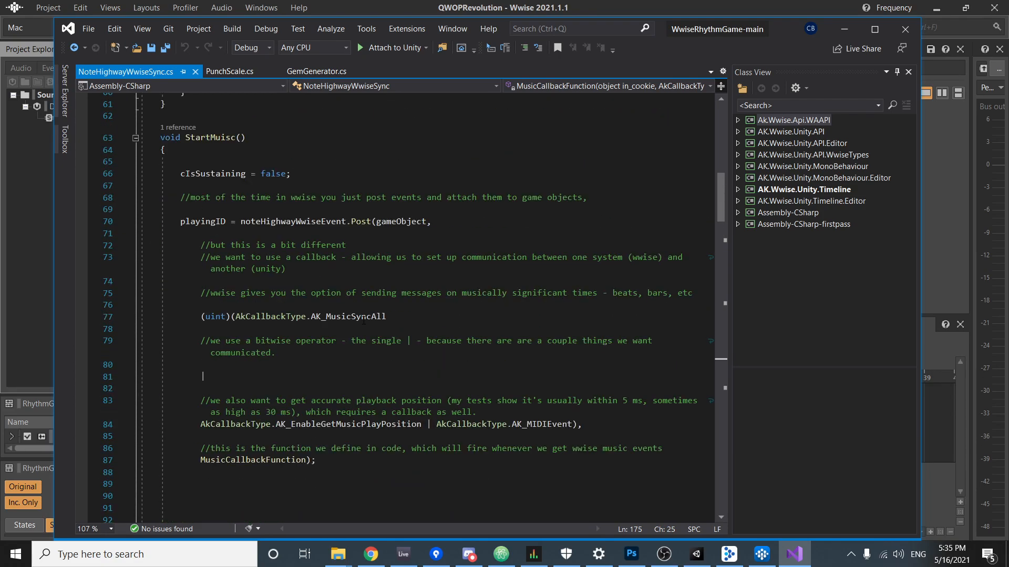
scroll(358, 322, "down", 12)
scroll(359, 322, "down", 19)
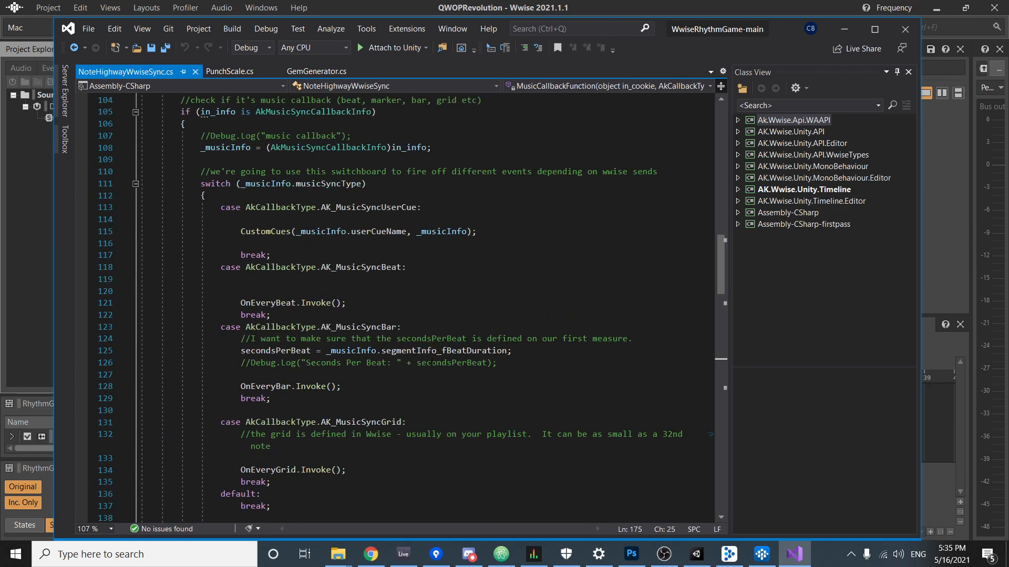
scroll(402, 355, "down", 17)
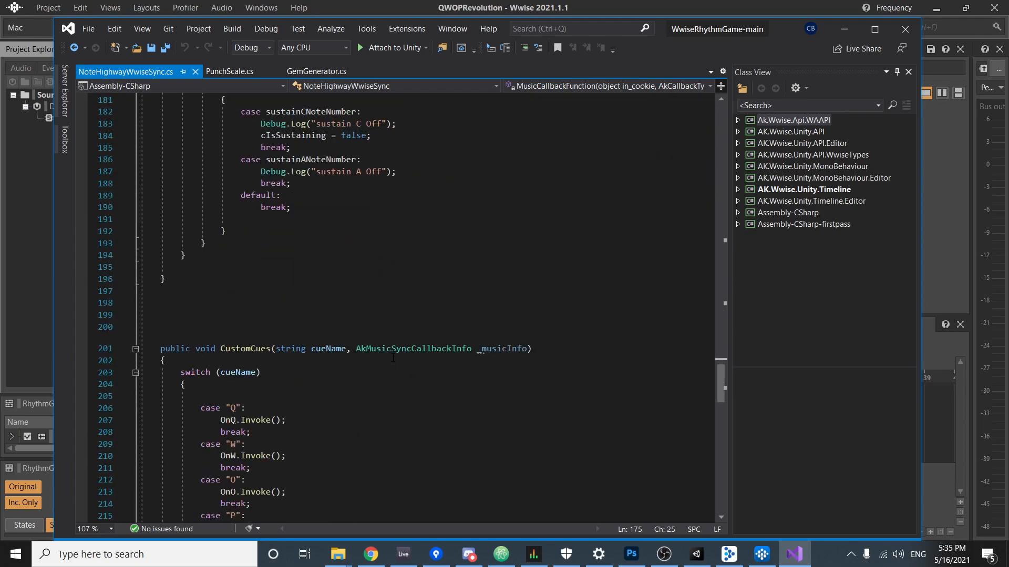
scroll(243, 305, "down", 4)
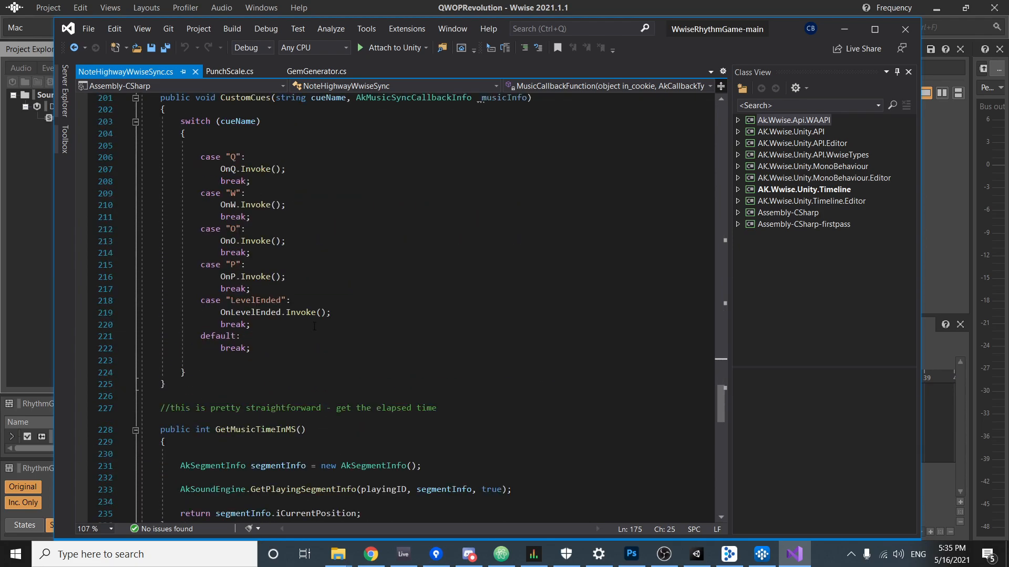
left_click_drag(331, 313, 226, 313)
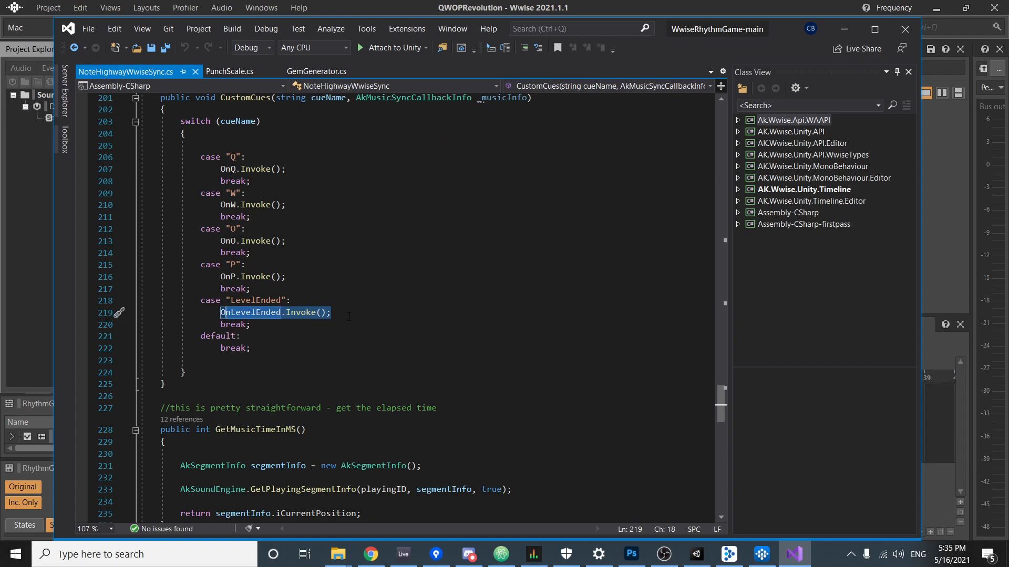
scroll(315, 321, "down", 8)
scroll(345, 325, "up", 7)
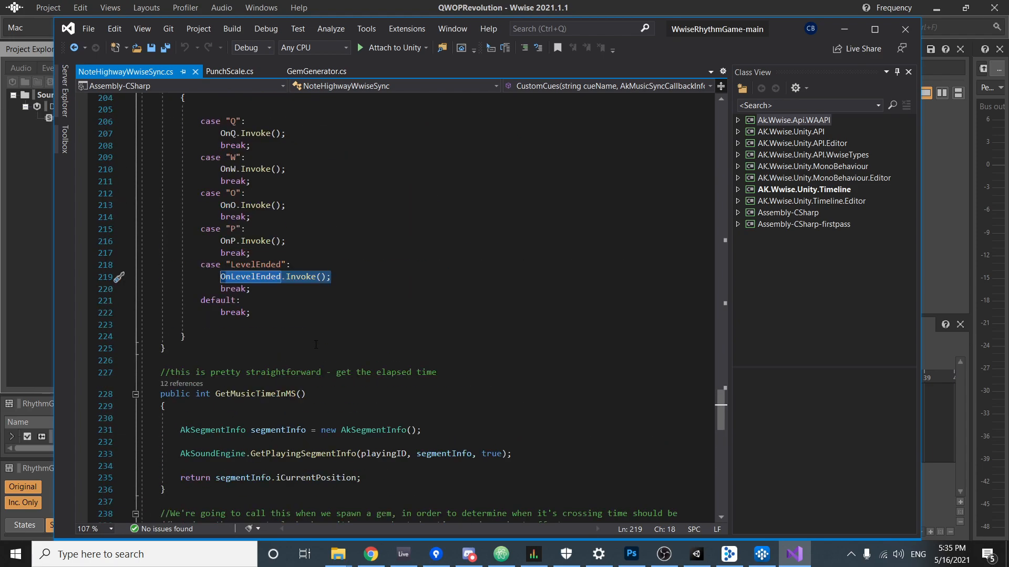
Switch to Unity and inspect the On Level Ended event of WwiseClockSync, locating the object it targets in the scene.
left_click(696, 554)
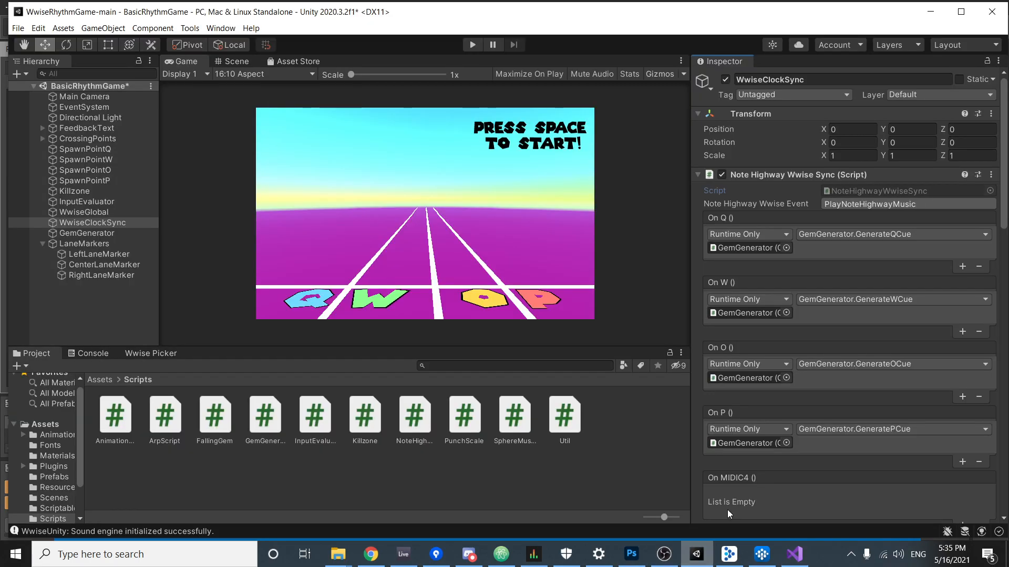
scroll(786, 363, "down", 10)
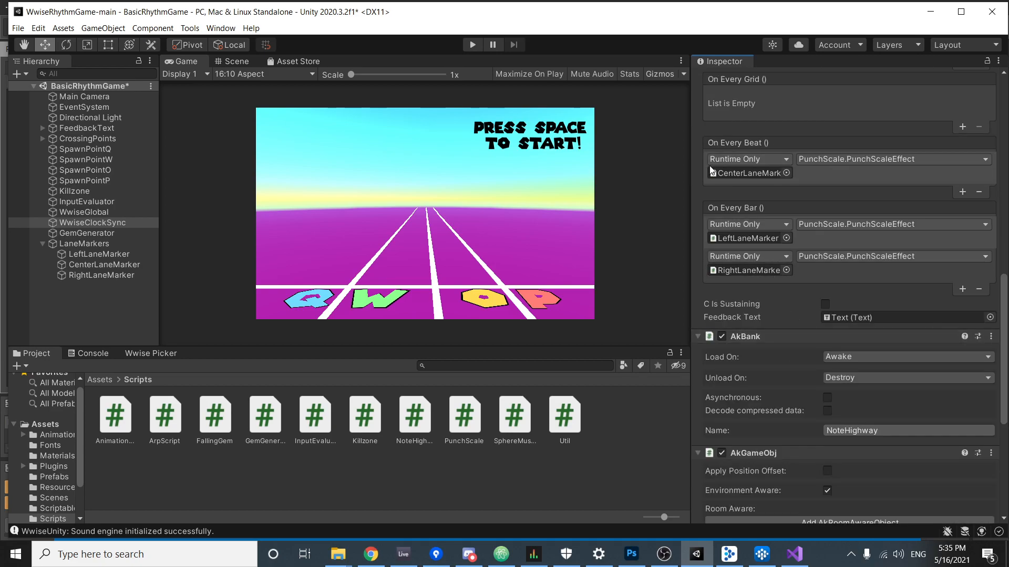
scroll(769, 148, "up", 5)
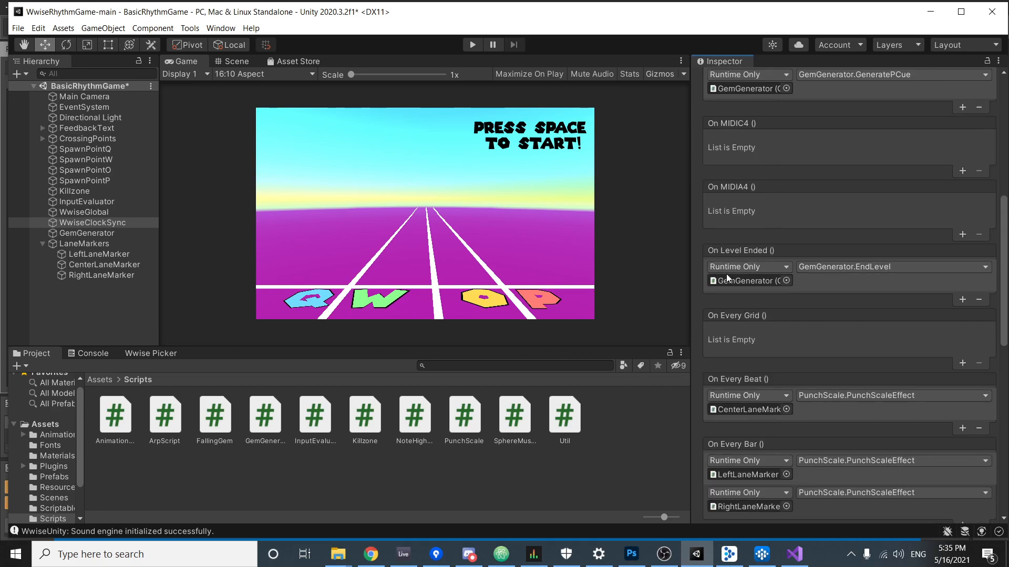
left_click(853, 265)
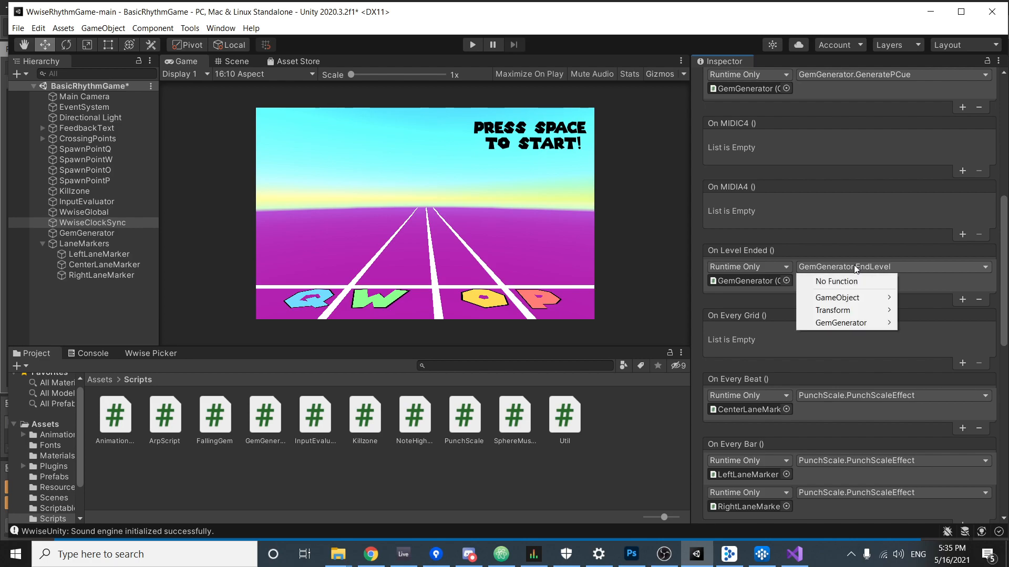
left_click(745, 282)
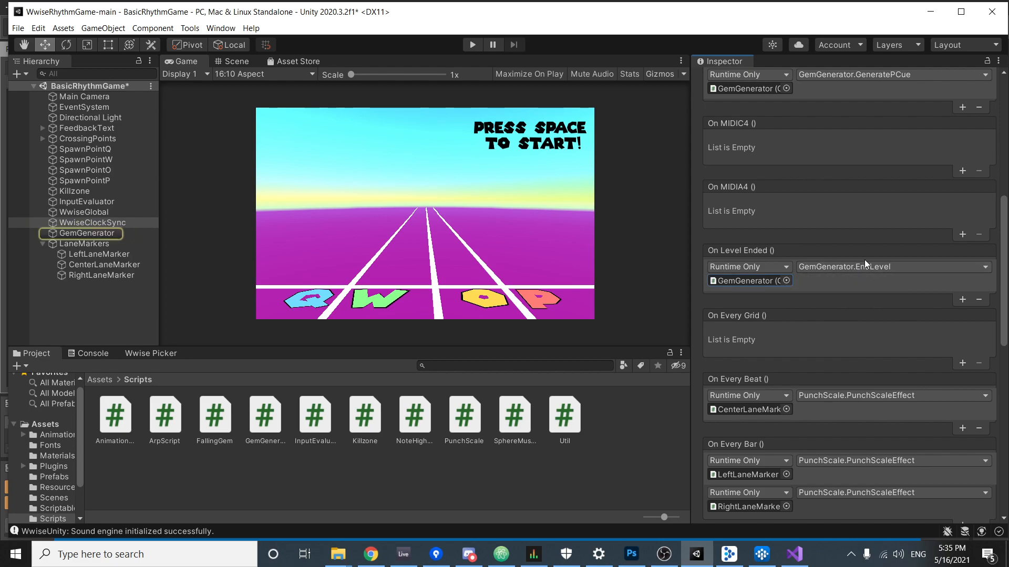
Open the script attached to the GemGenerator object and look at its EndLevel method.
left_click(79, 234)
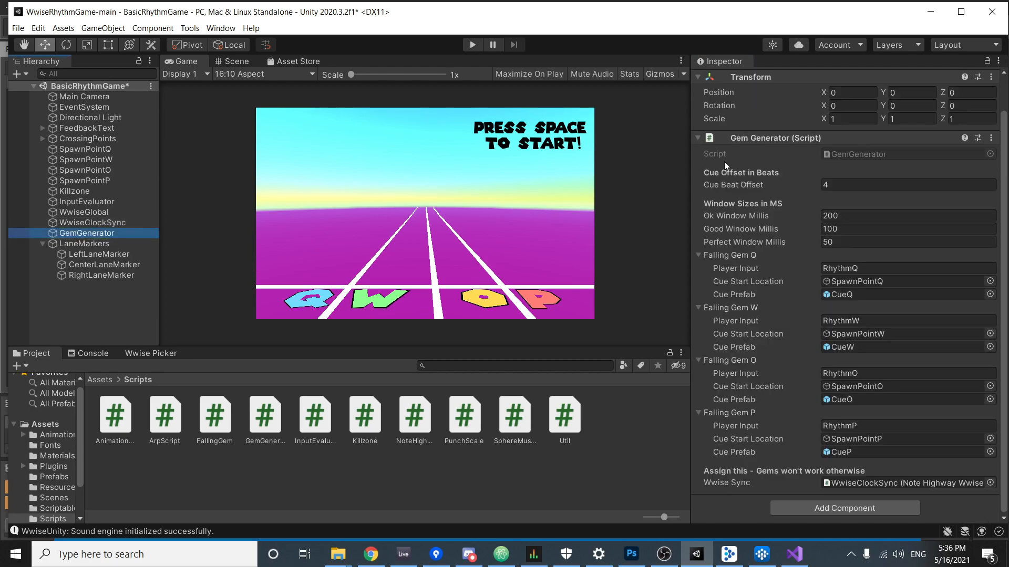
double_click(857, 155)
scroll(424, 283, "down", 6)
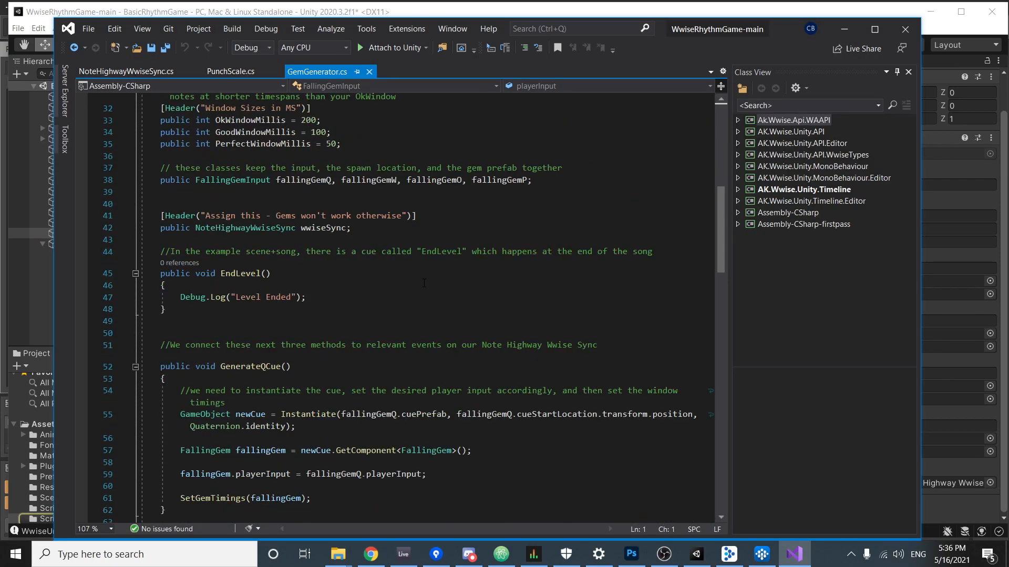
Highlight the Debug.Log("Level Ended") line in the EndLevel method, and return to Unity.
scroll(424, 283, "down", 1)
left_click_drag(177, 261, 306, 261)
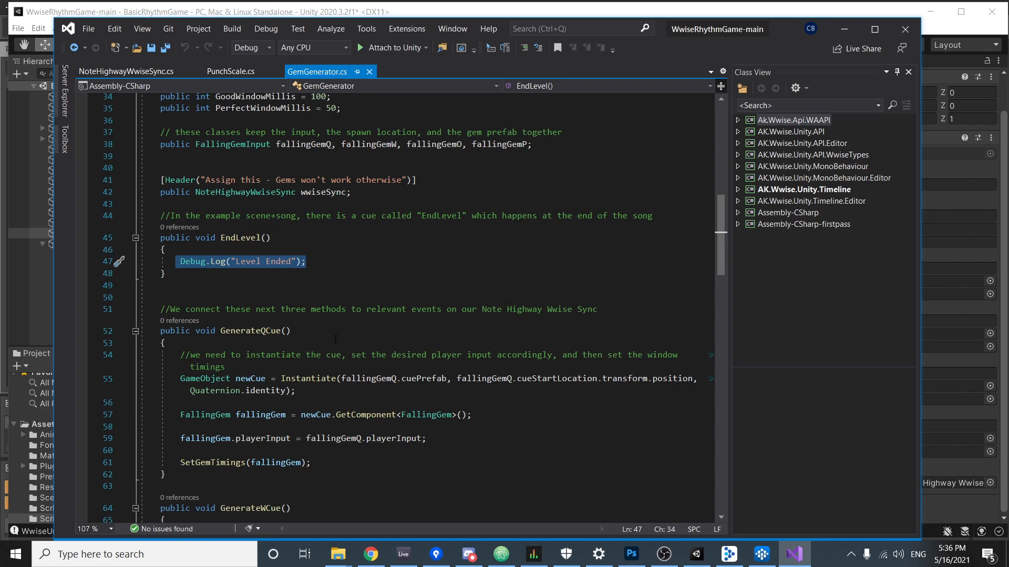
left_click(317, 275)
left_click_drag(314, 263, 140, 261)
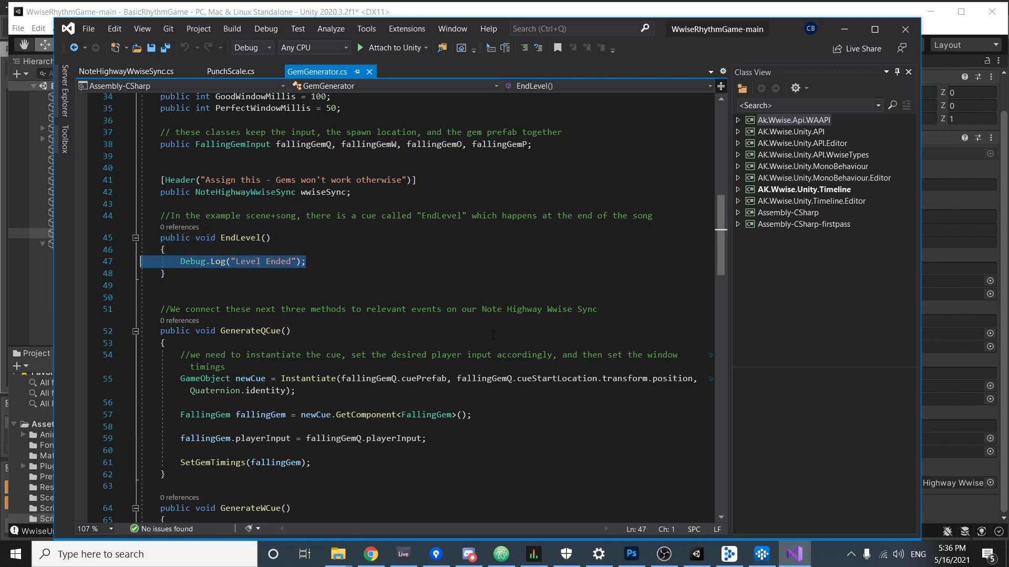
left_click(848, 31)
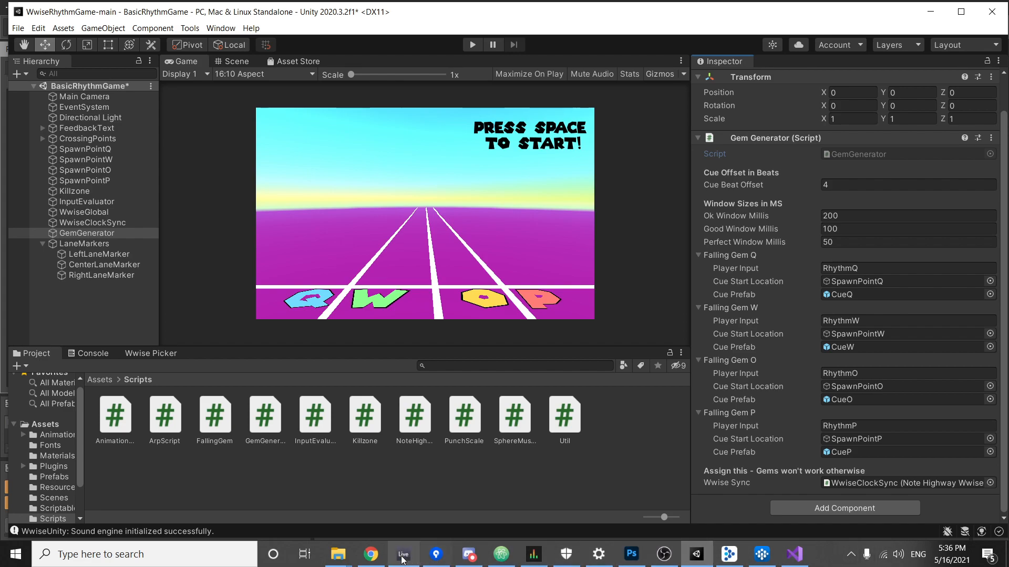
left_click(664, 554)
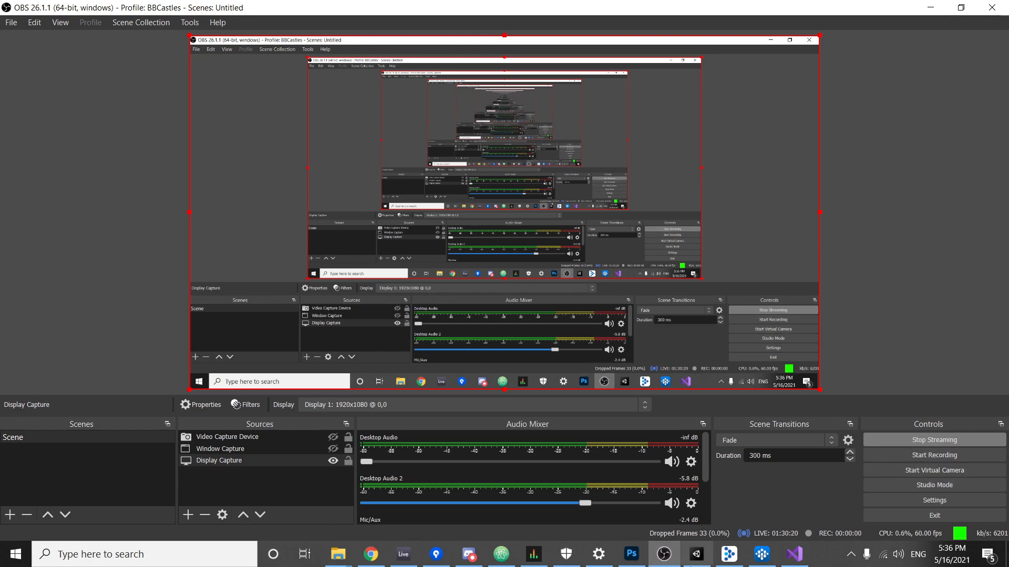
left_click(707, 554)
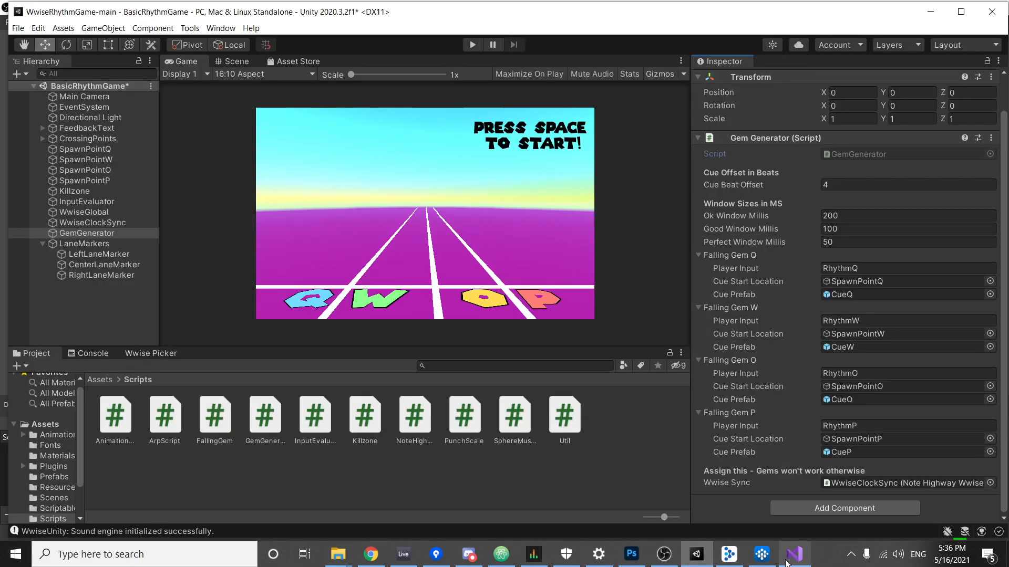
left_click(765, 562)
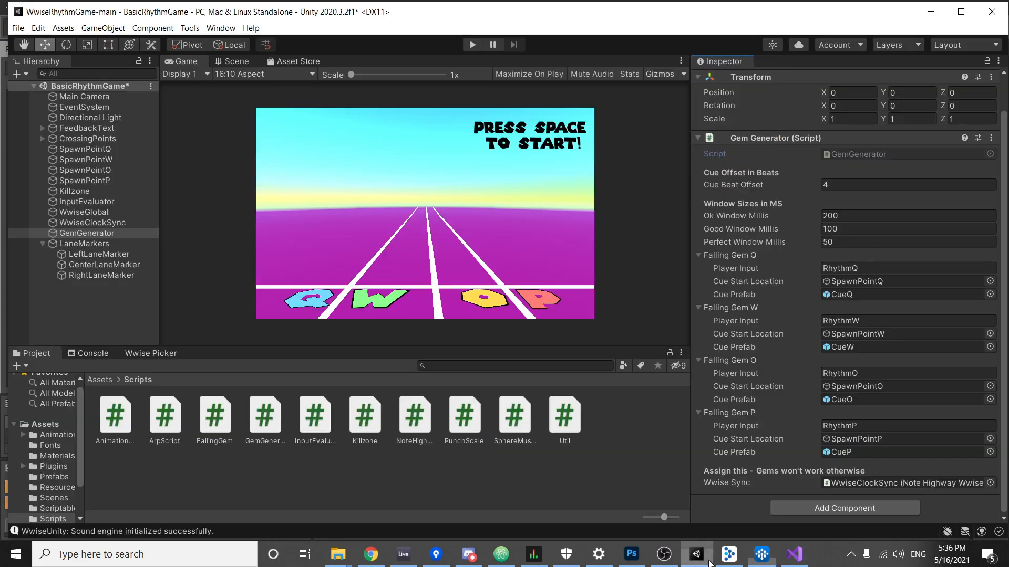
left_click(685, 563)
left_click(664, 554)
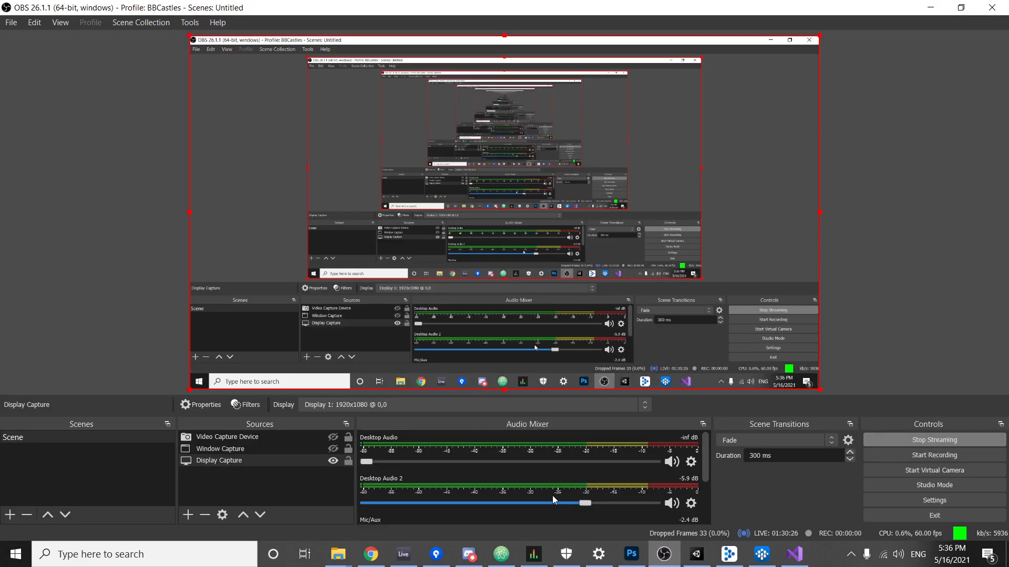
left_click(697, 556)
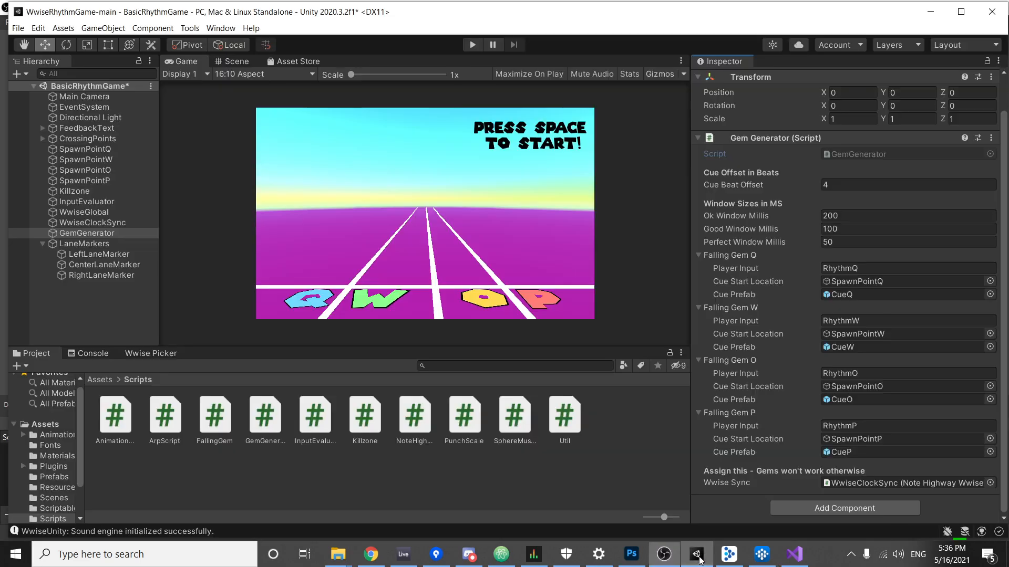
Run the BasicRhythmGame scene in play mode.
left_click(470, 46)
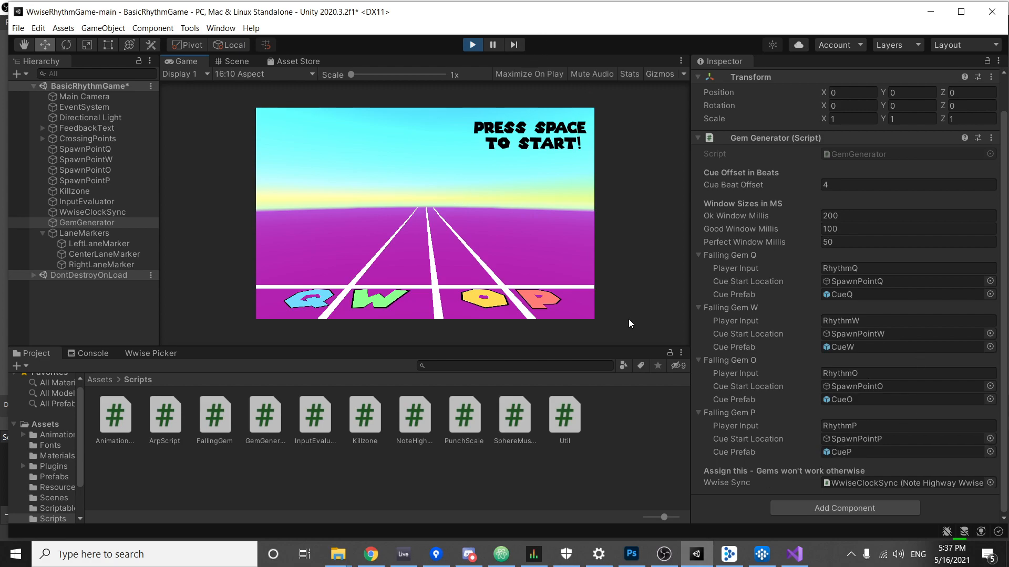
Switch to Wwise and examine the options for the timeline ruler and music clip near the start of the RhythmGameTemplateMusic segment.
left_click(772, 562)
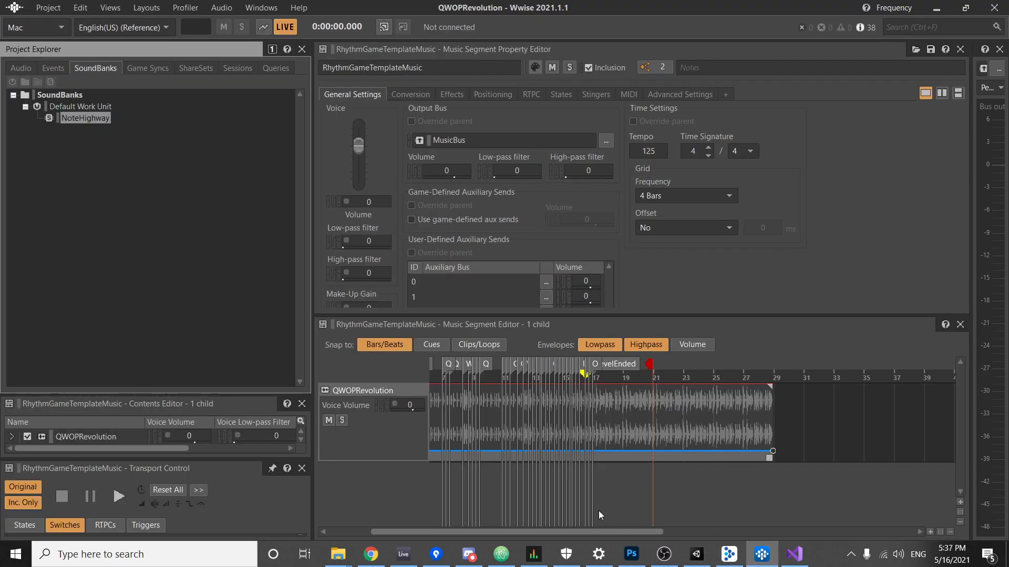
left_click_drag(604, 528, 557, 530)
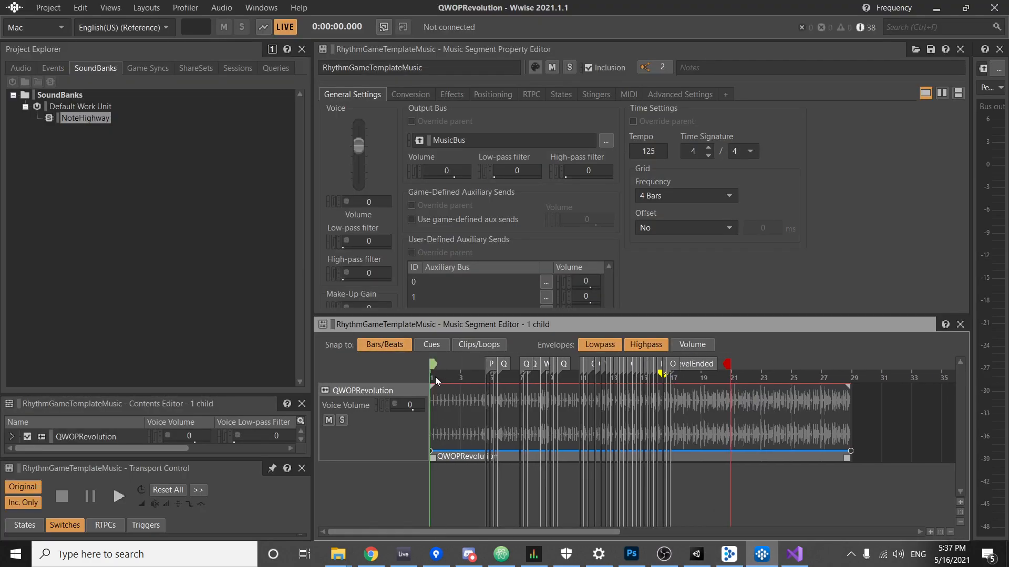
right_click(460, 375)
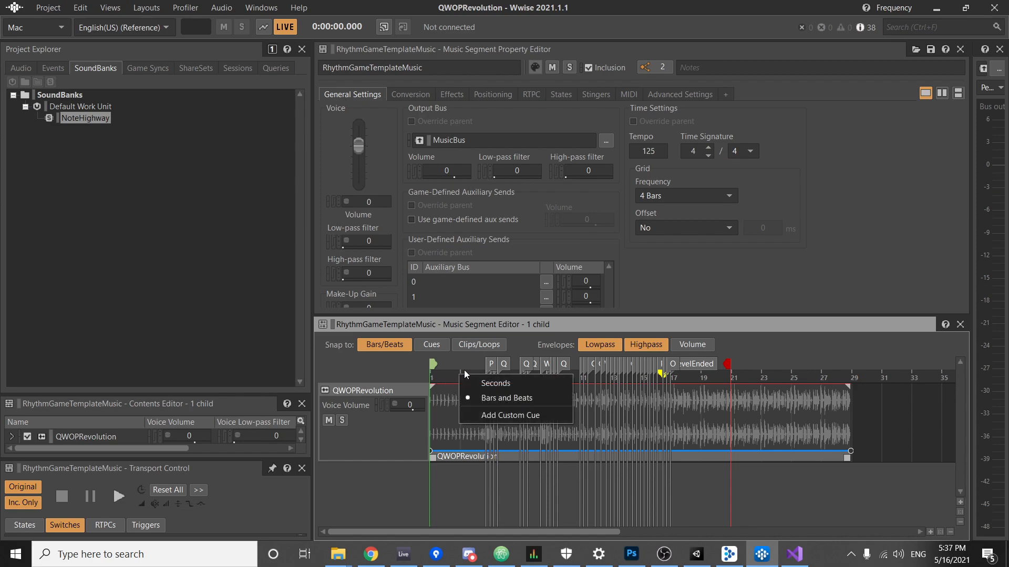
left_click(448, 374)
right_click(451, 434)
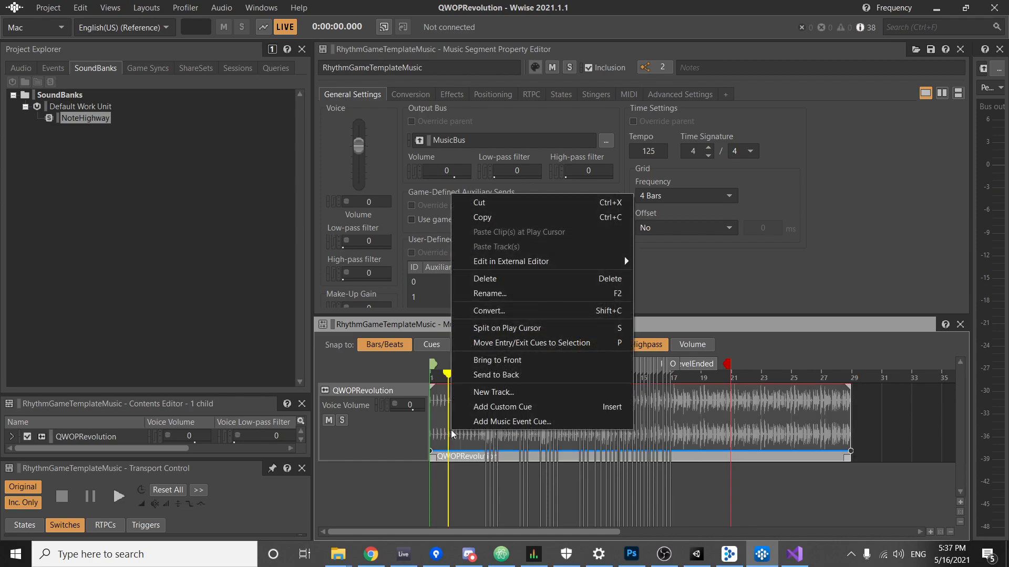
left_click(409, 446)
left_click(457, 457)
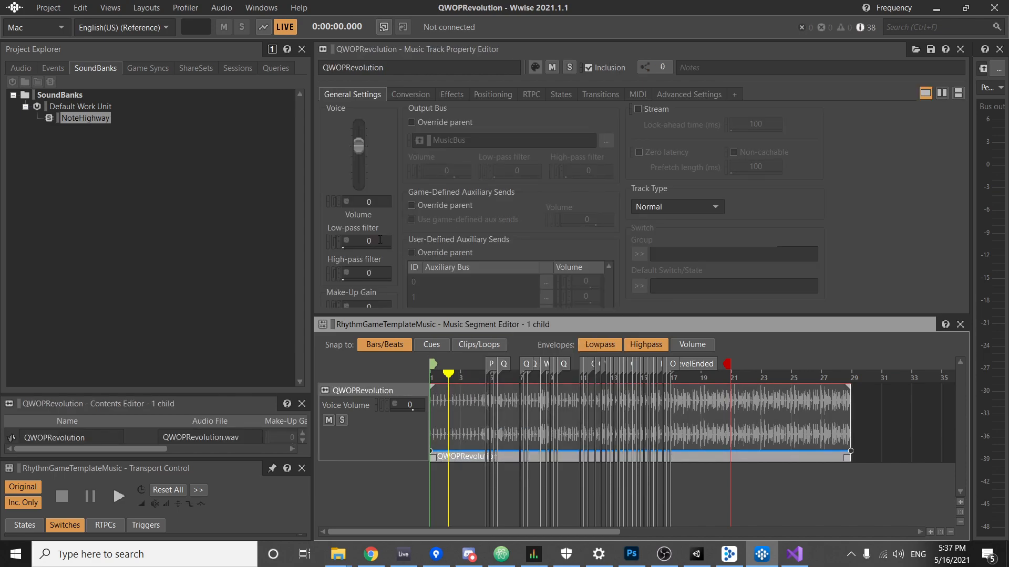
Examine the options for the QWOPRevolution track's voice volume, its music clip and its low-pass filter curve.
right_click(371, 201)
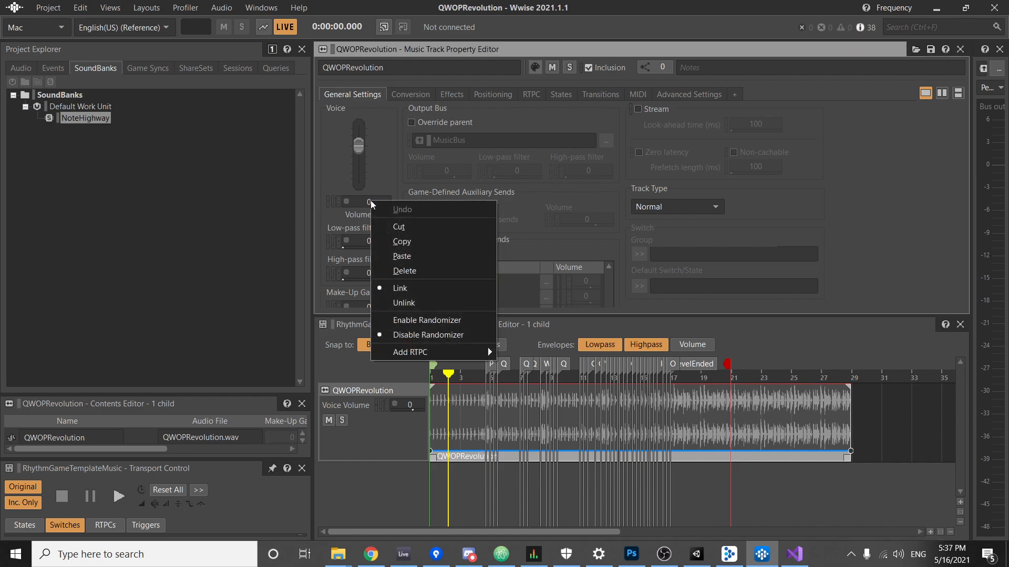
left_click(398, 456)
right_click(463, 400)
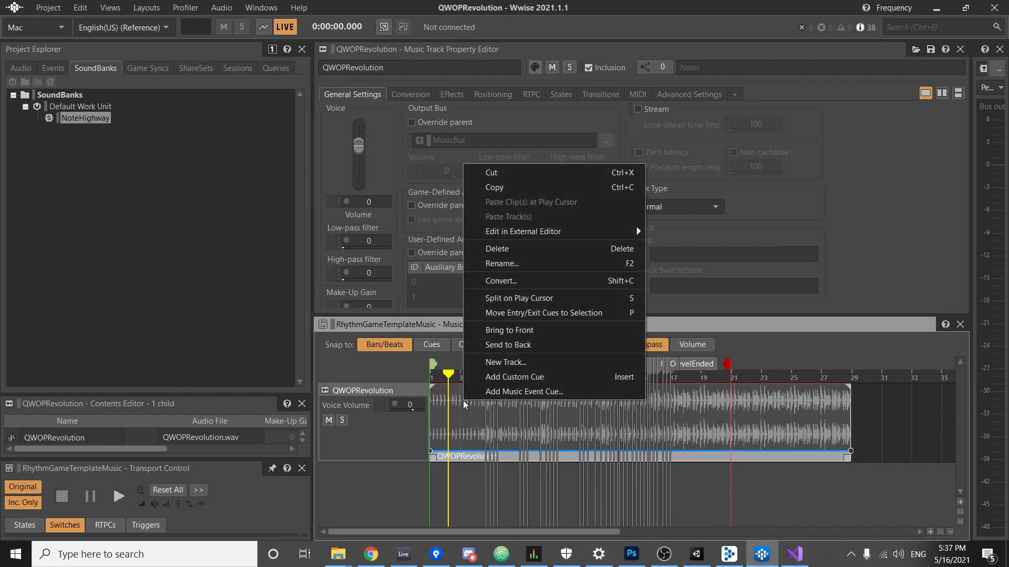
left_click(458, 457)
right_click(458, 457)
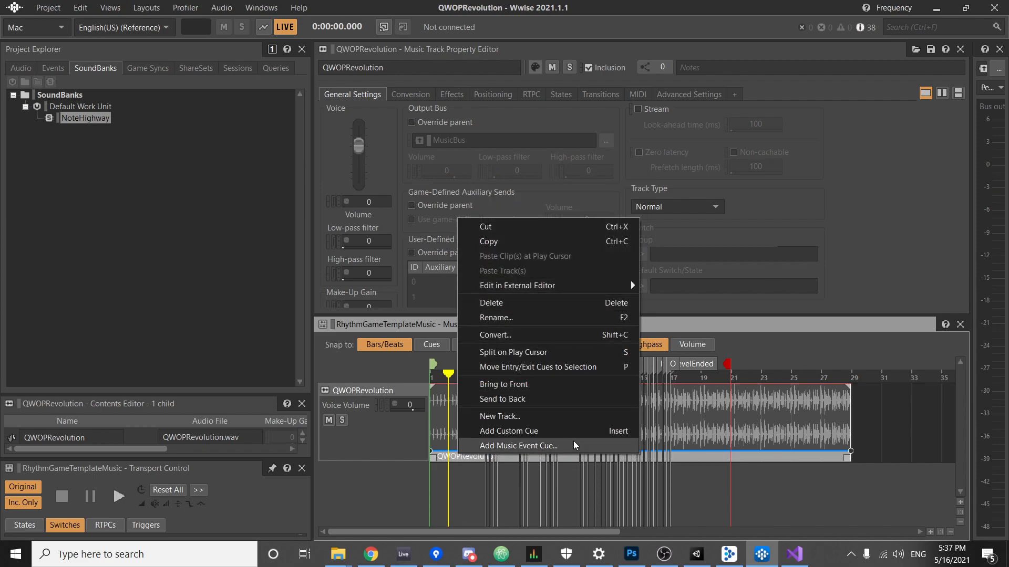
left_click(444, 475)
right_click(462, 412)
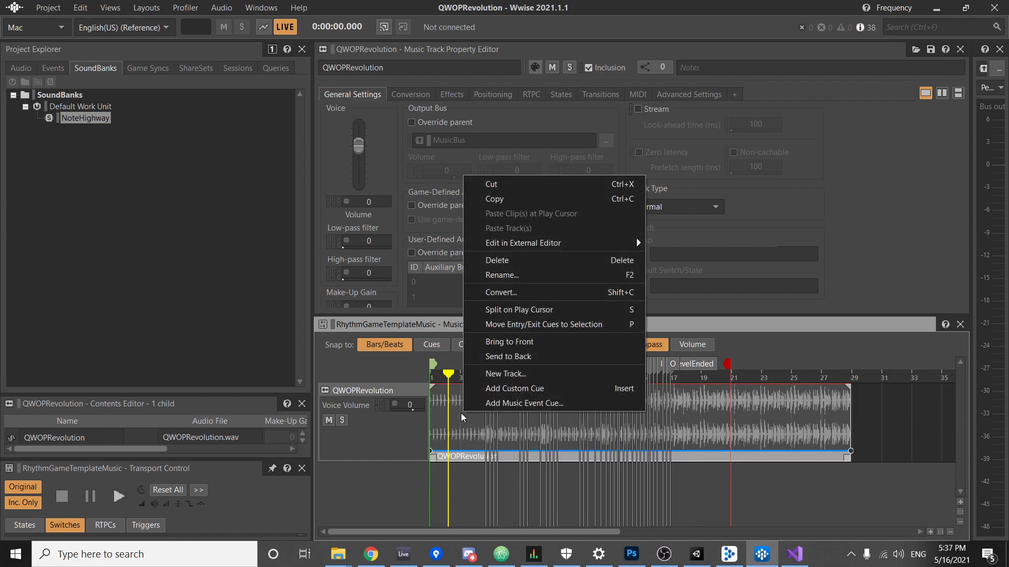
right_click(458, 451)
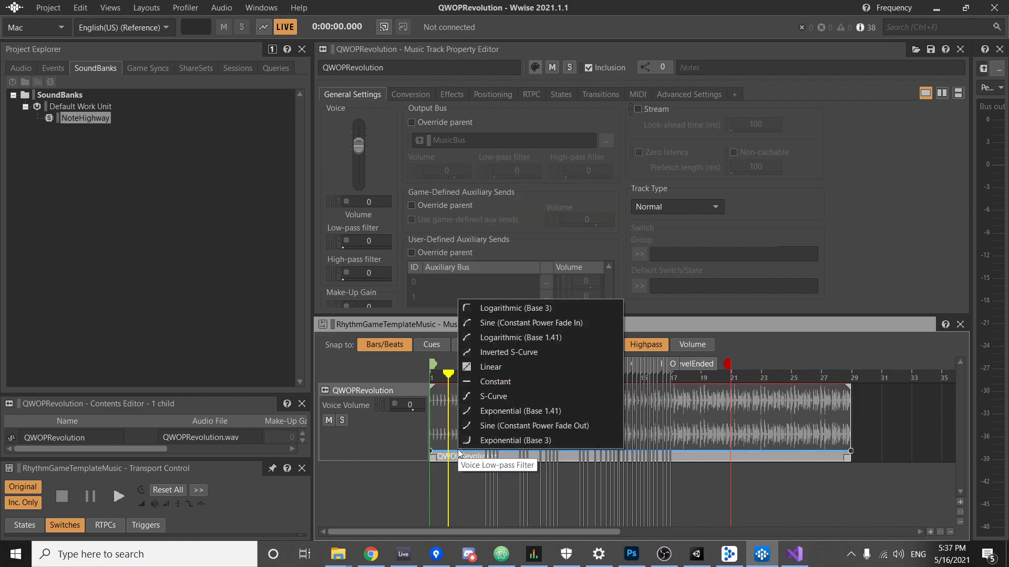
left_click(398, 439)
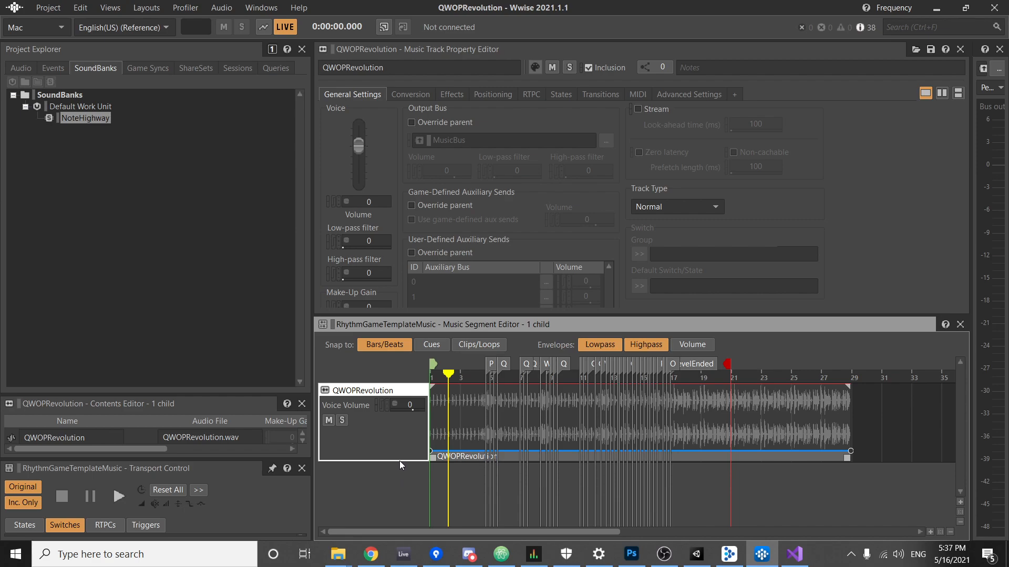
Show the volume envelope in the music segment and hide the highpass and lowpass envelopes.
left_click(692, 345)
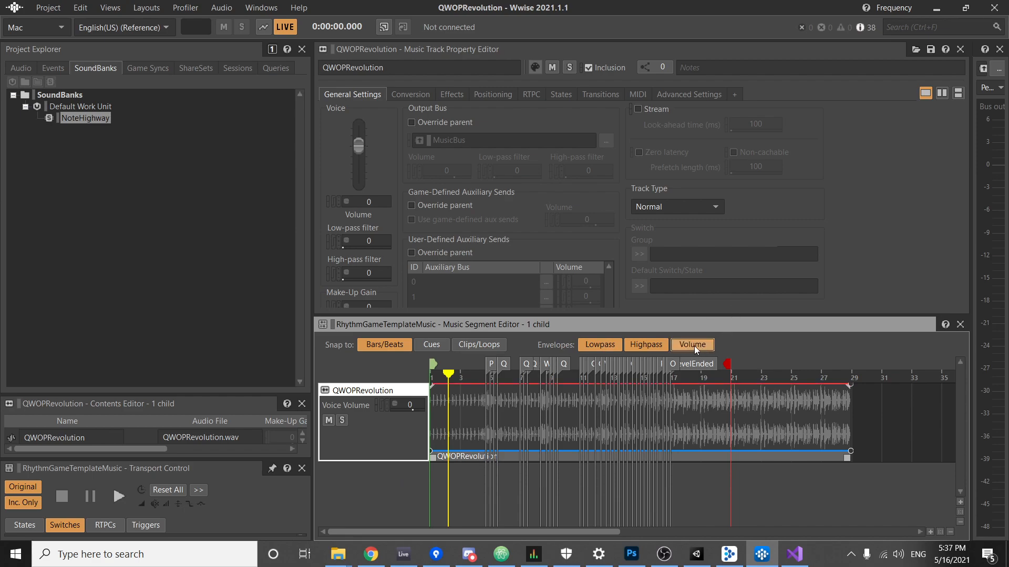
left_click(644, 342)
left_click(608, 343)
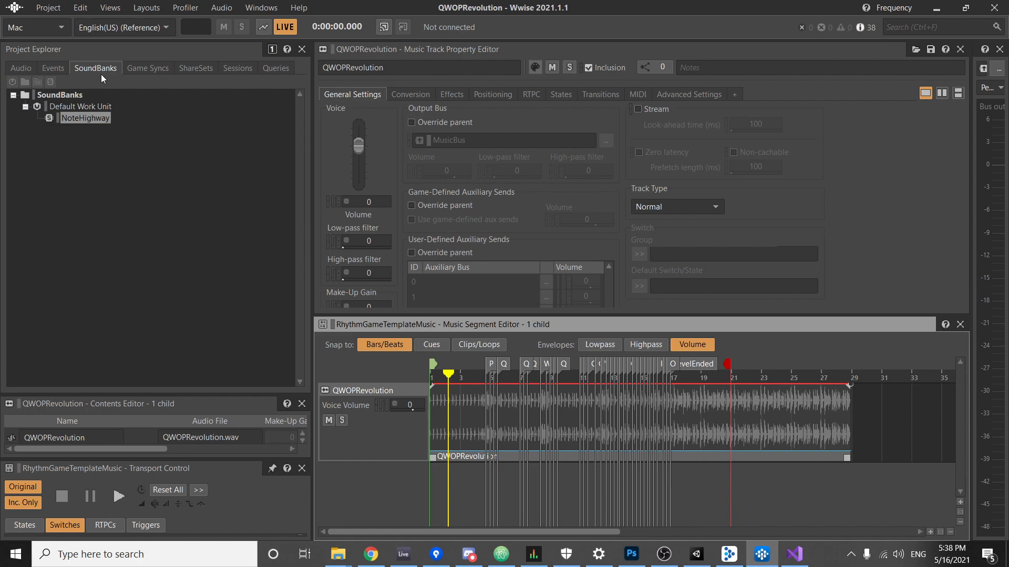
Browse the project's events and inspect the action of the StopNoteHighwayMusic event.
left_click(58, 65)
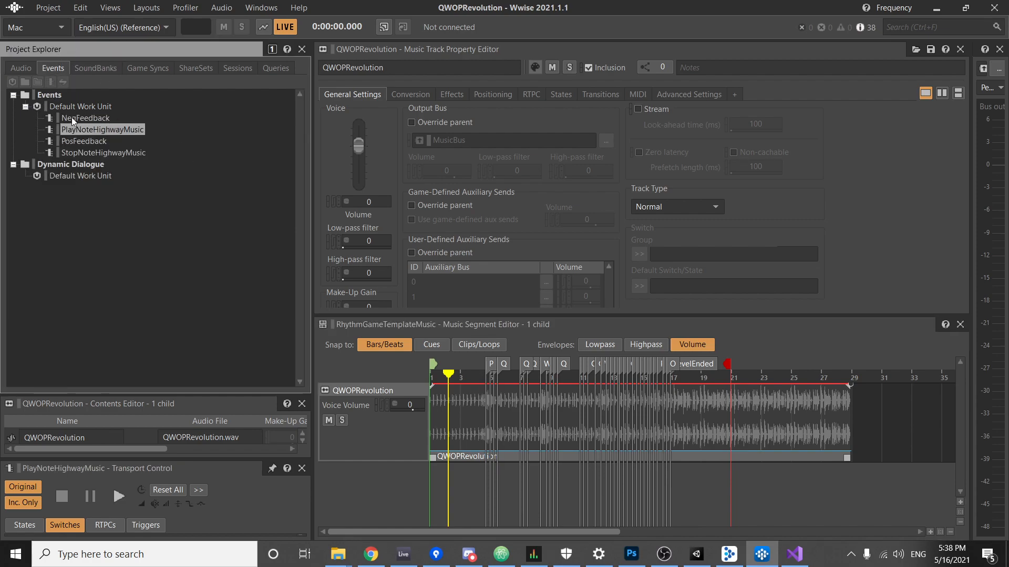
left_click(92, 140)
left_click(90, 150)
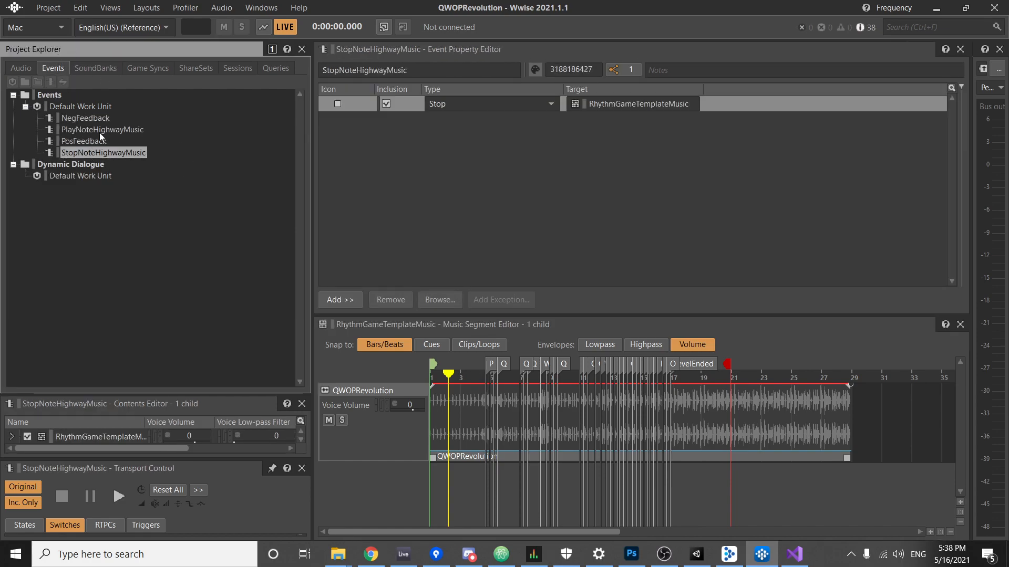
Add a Set Voice Volume action to the PlayNoteHighwayMusic event.
left_click(102, 127)
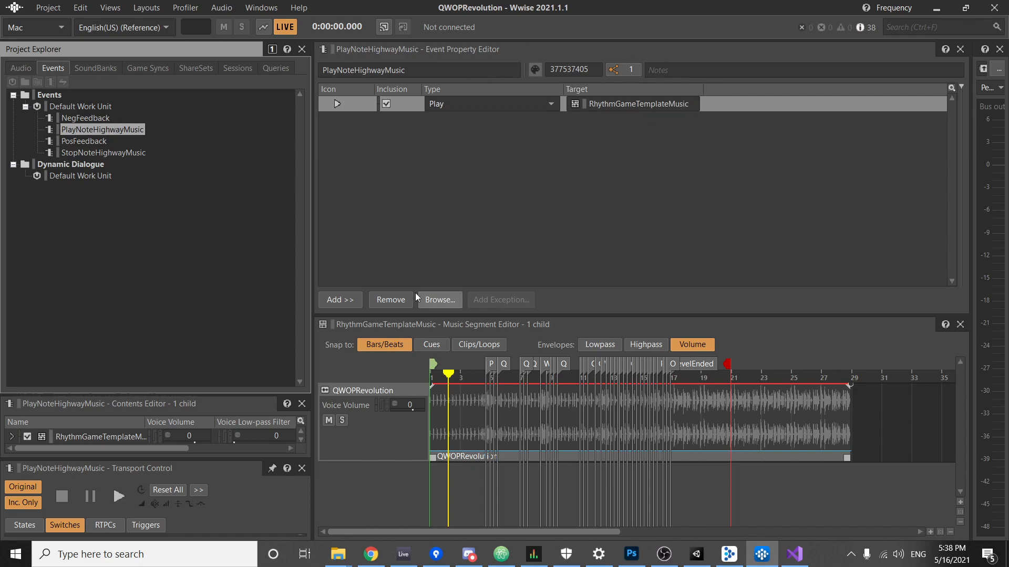
left_click(342, 300)
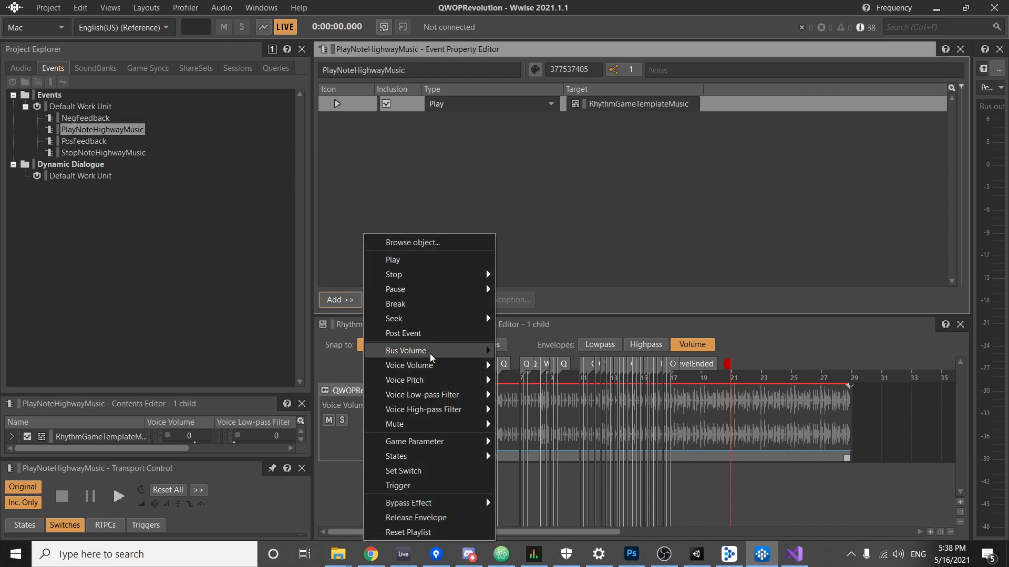
mouse_move(438, 369)
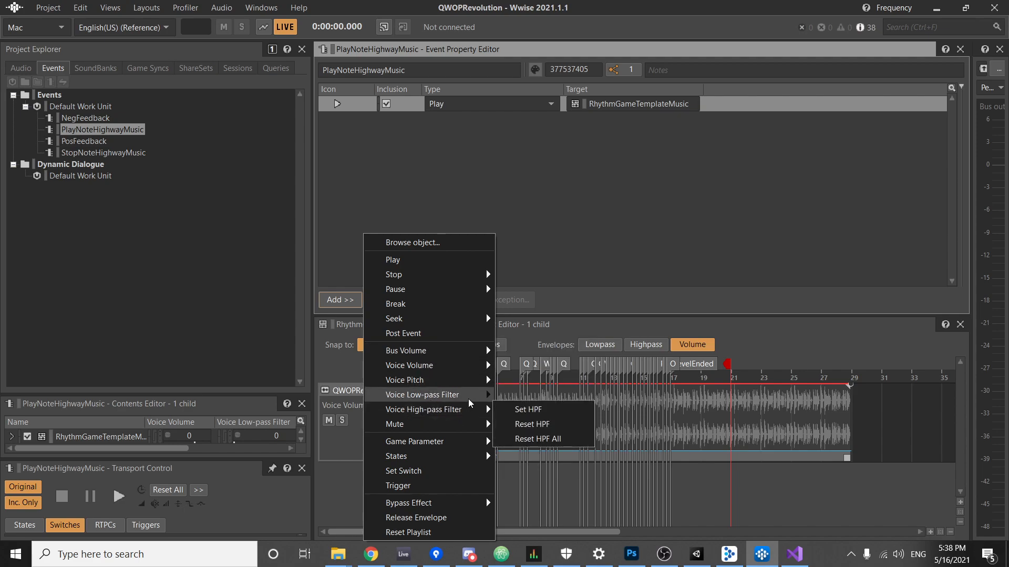
mouse_move(461, 281)
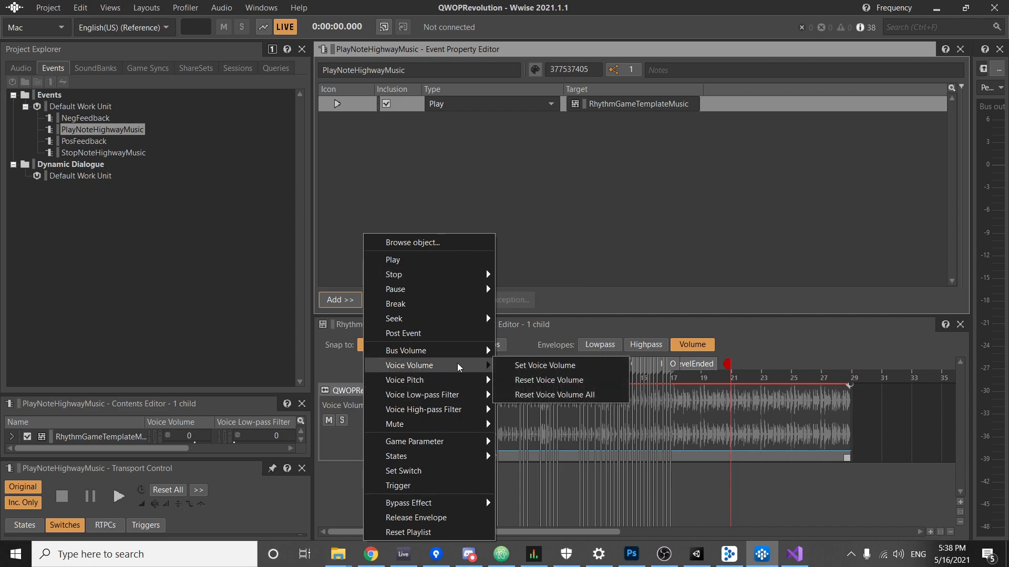
left_click(553, 371)
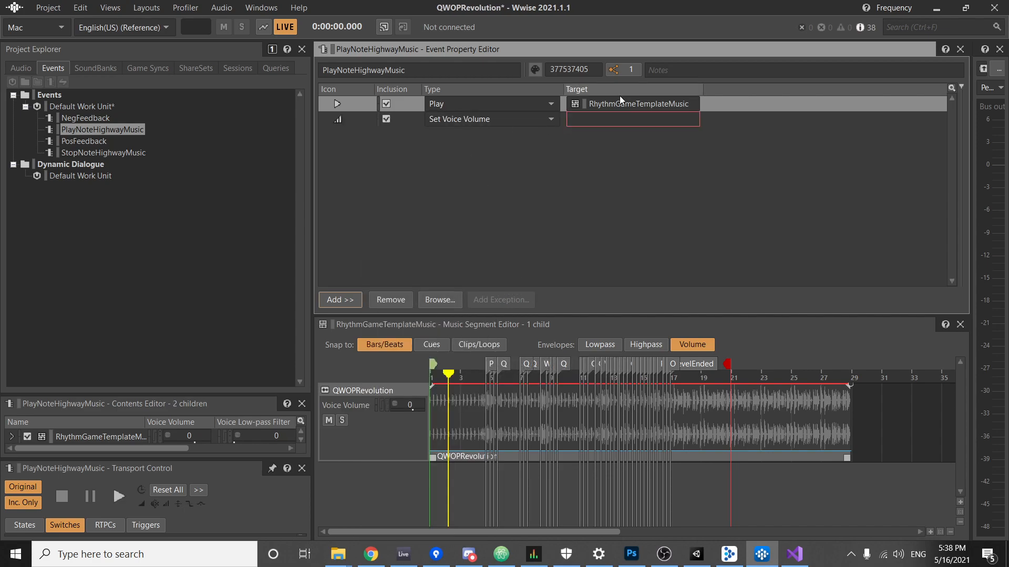
Assign RhythmGameTemplateMusic as the target of the Set Voice Volume action.
left_click(16, 69)
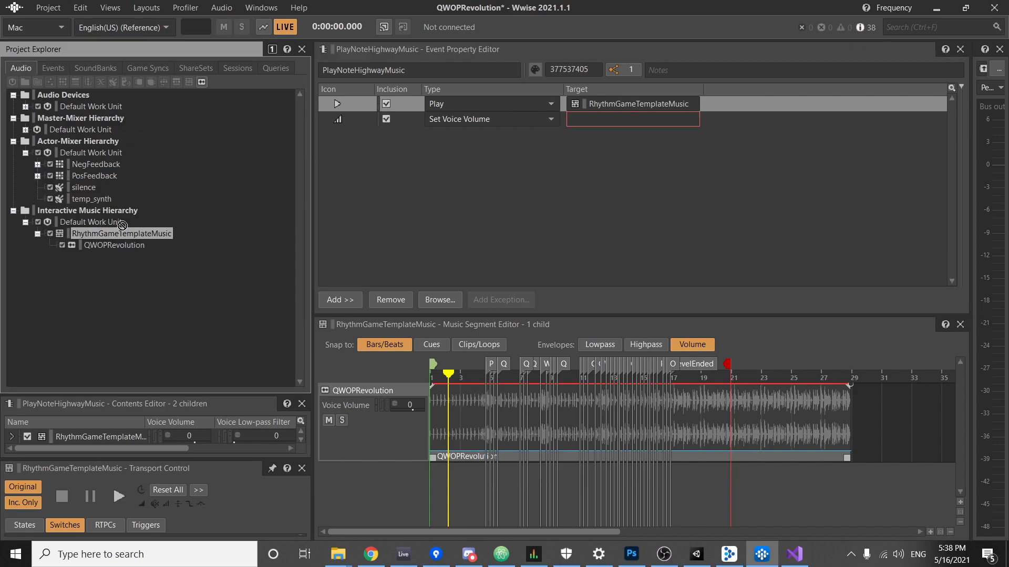
left_click_drag(122, 226, 639, 119)
left_click(650, 121)
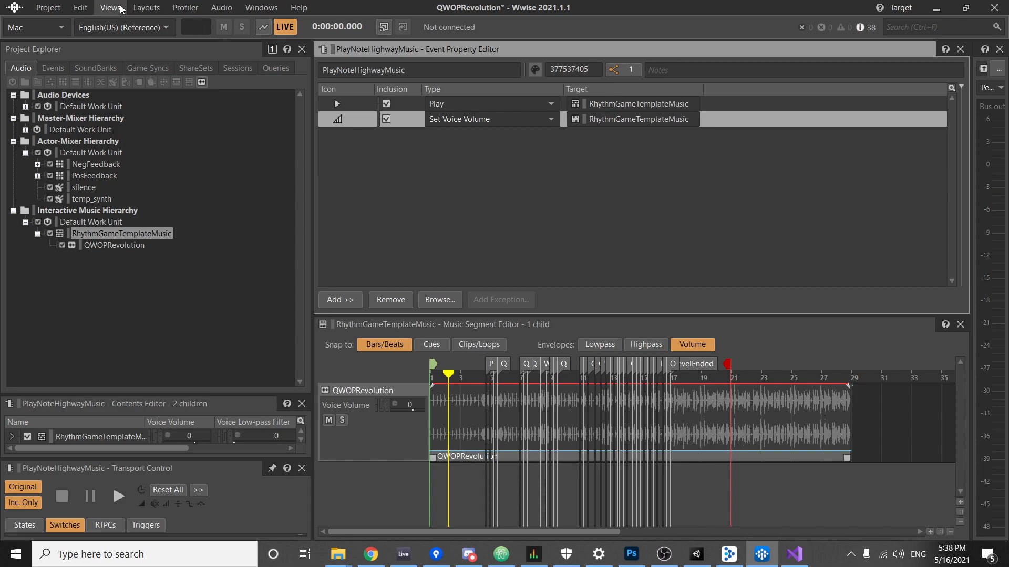
Switch to the Designer layout and select the Set Voice Volume action in the PlayNoteHighwayMusic event.
left_click(147, 7)
mouse_move(110, 14)
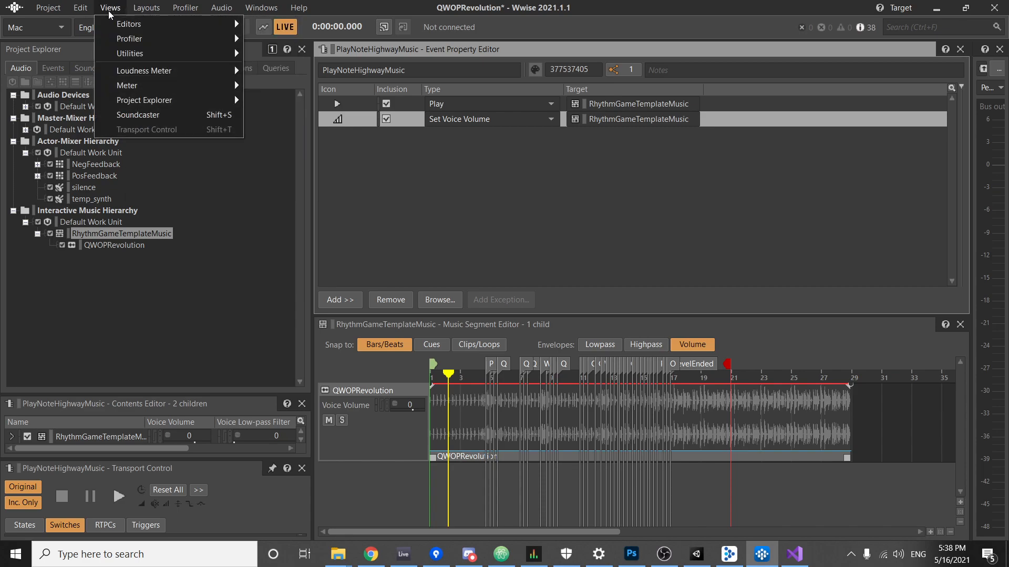
mouse_move(148, 8)
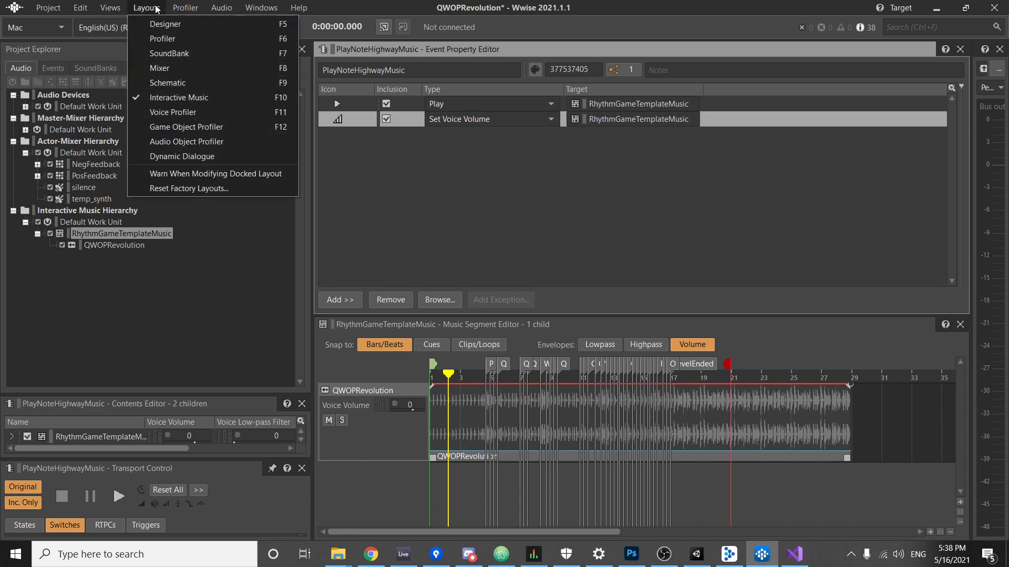
left_click(179, 23)
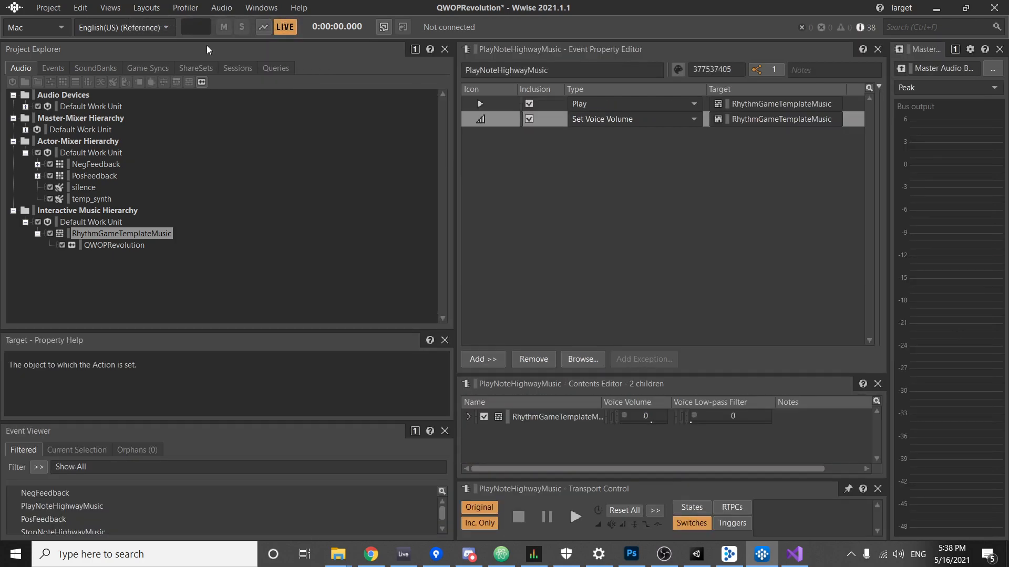
left_click(758, 121)
left_click(550, 123)
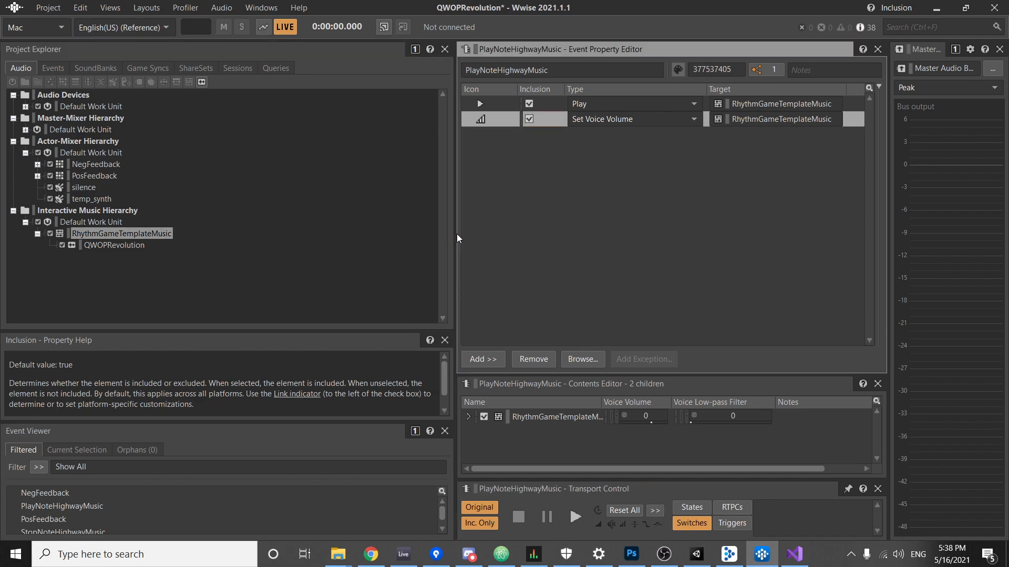
Resize the panels around the Event Property Editor, narrowing the Project Explorer and widening the Master Audio Bus meter.
left_click_drag(456, 234, 339, 234)
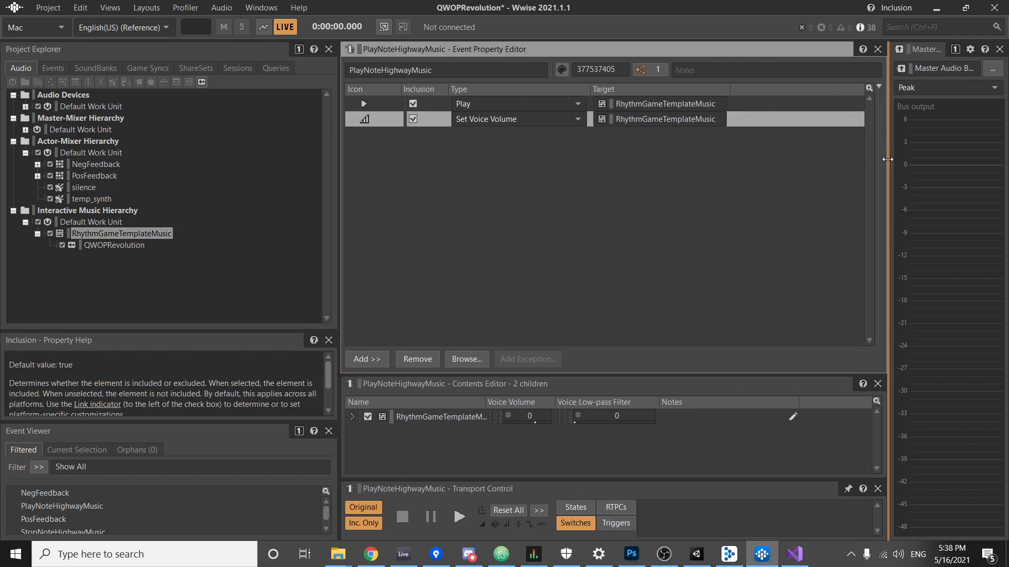
left_click_drag(889, 160, 811, 164)
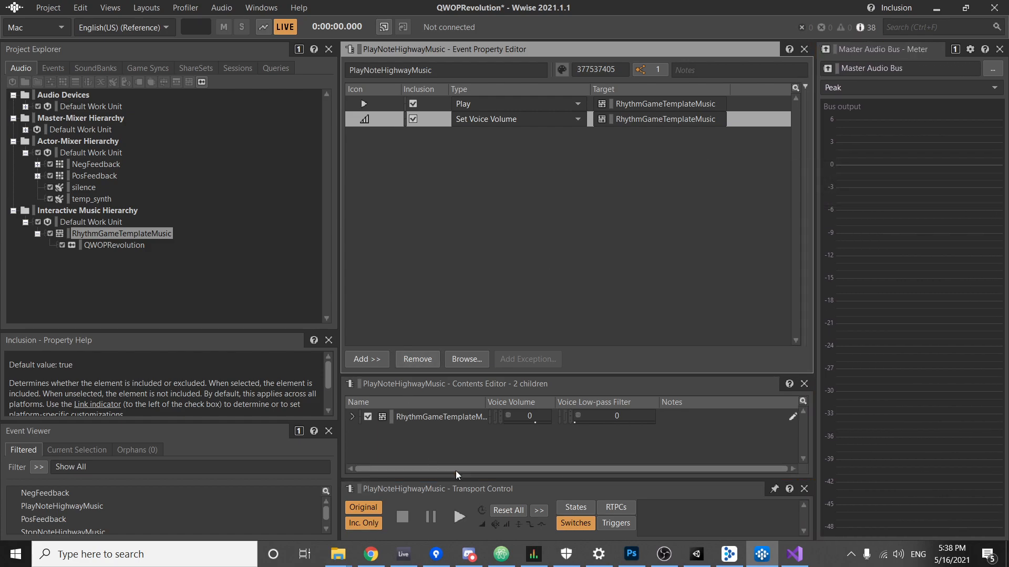
left_click(441, 273)
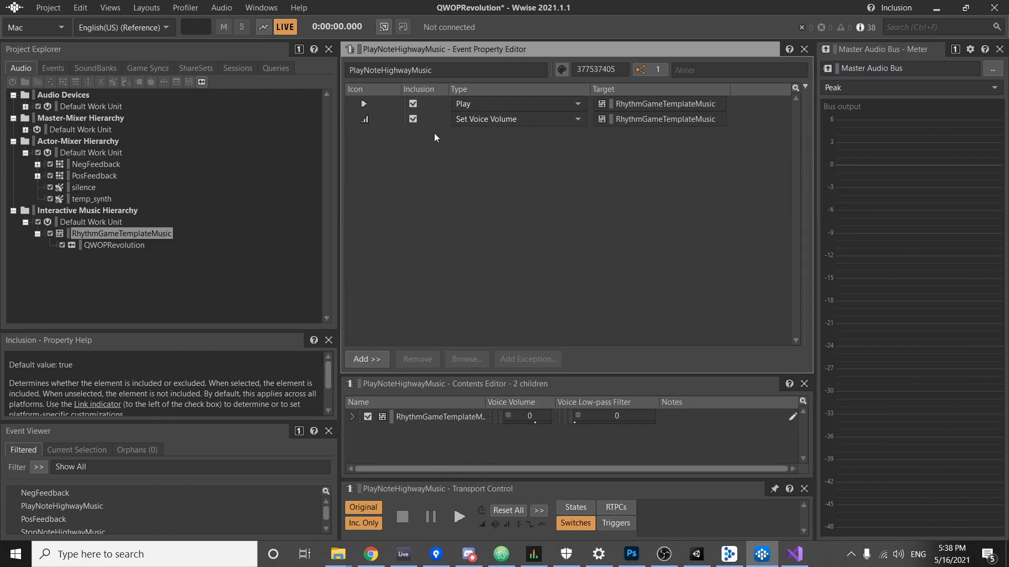
Look for the volume settings of the Set Voice Volume action among its commands, the available layouts and the action types.
left_click(442, 119)
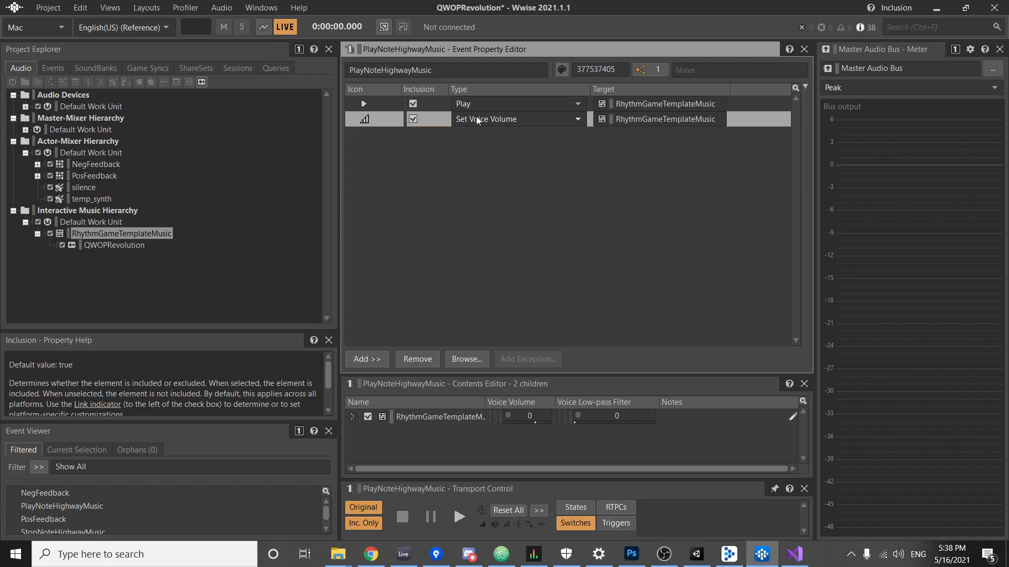
right_click(432, 121)
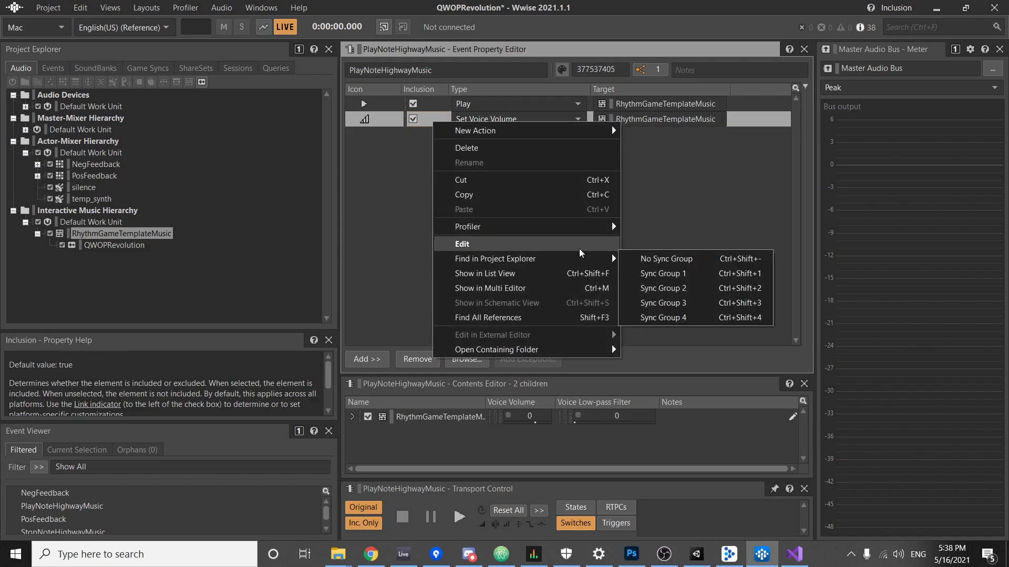
left_click(579, 248)
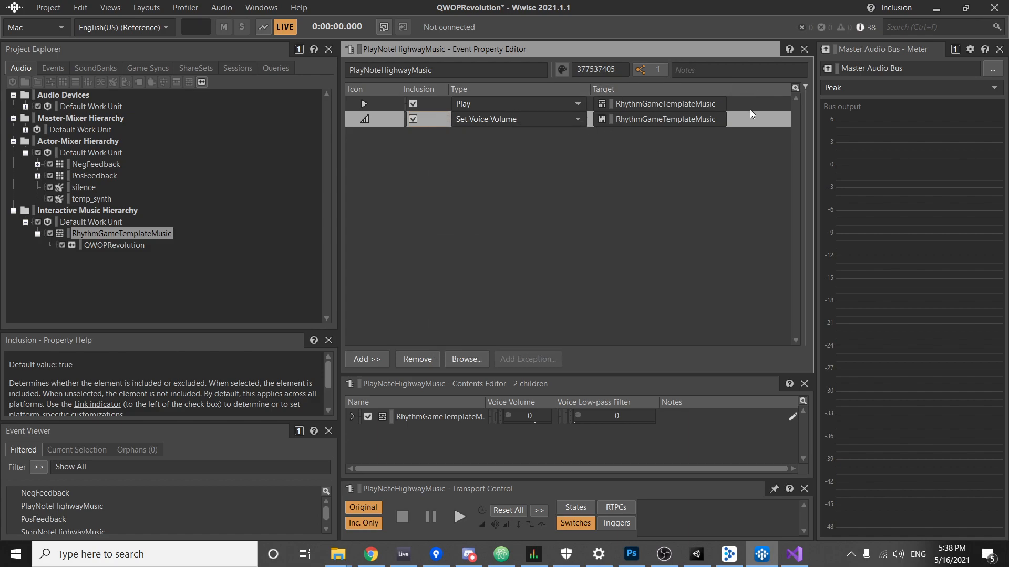
left_click(146, 7)
mouse_move(216, 4)
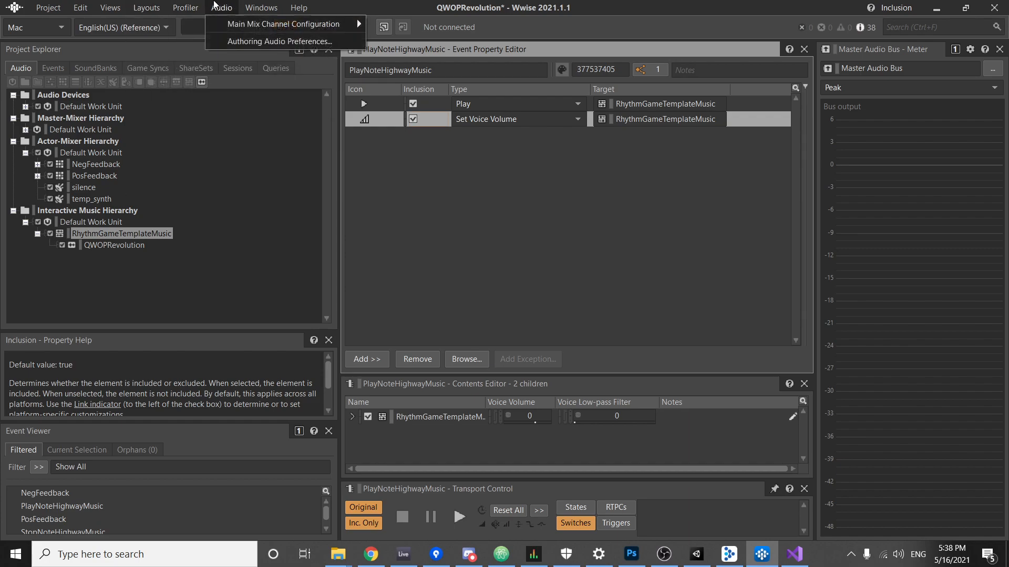
mouse_move(146, 7)
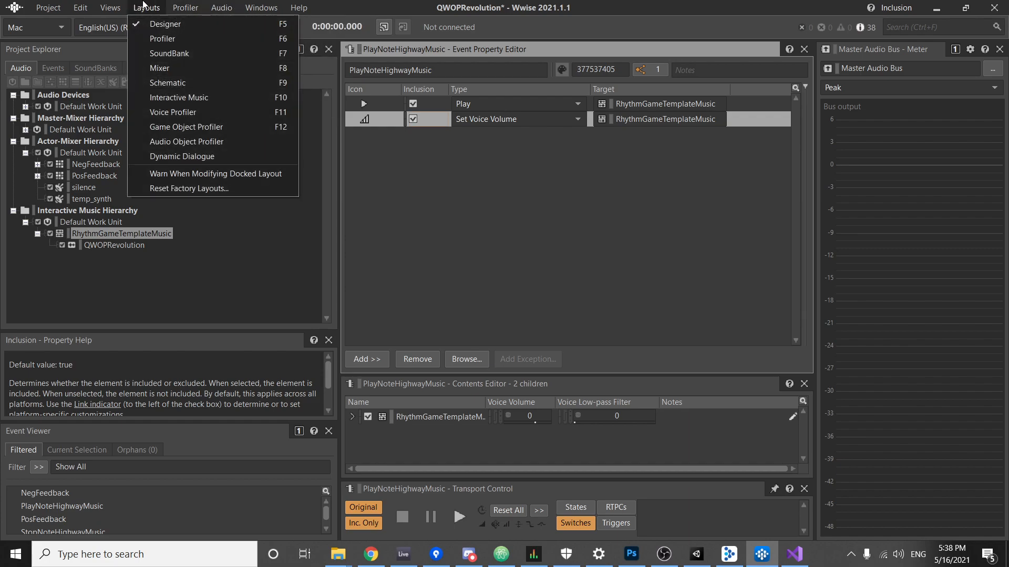
left_click(104, 10)
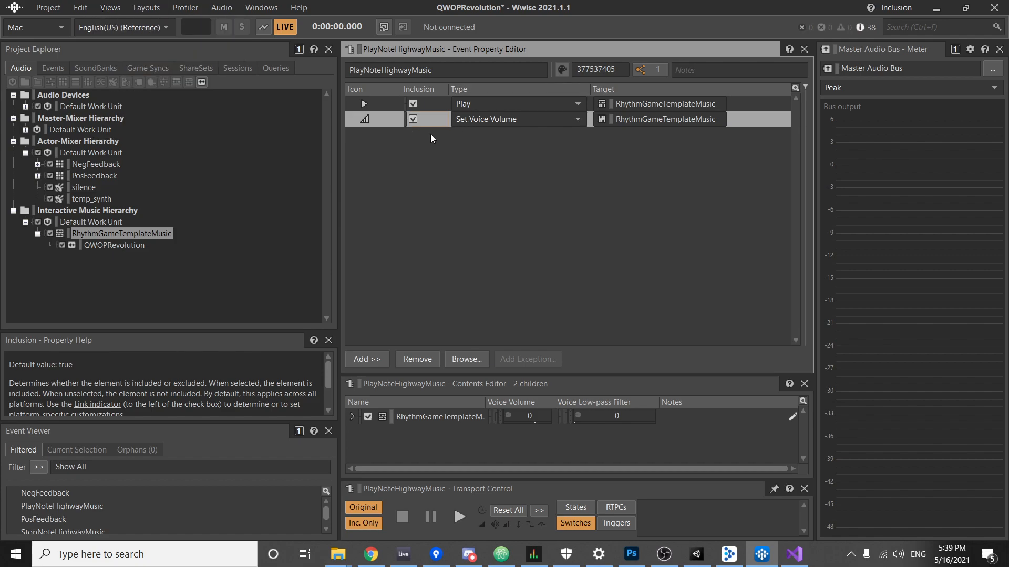
left_click(577, 119)
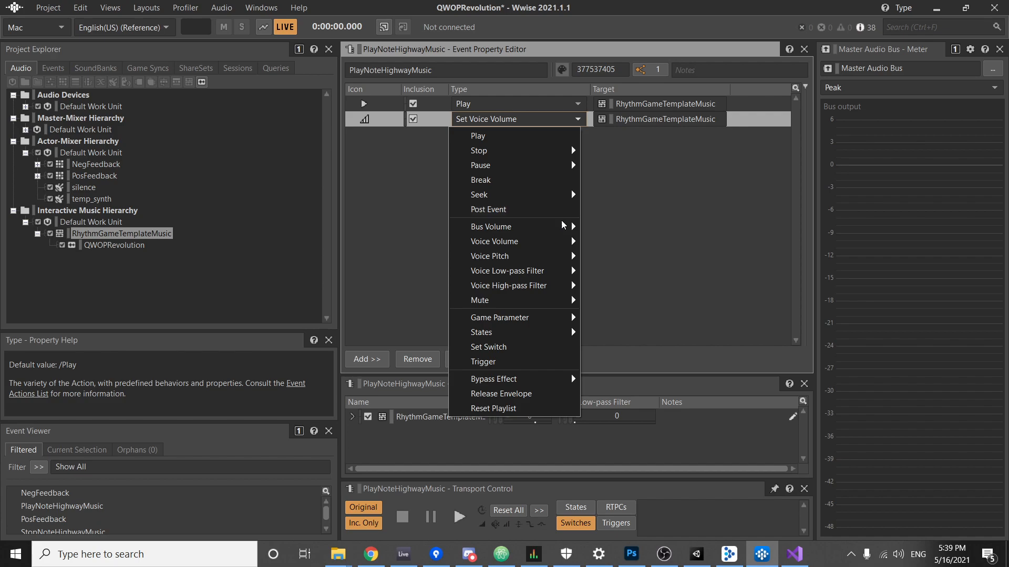
mouse_move(553, 245)
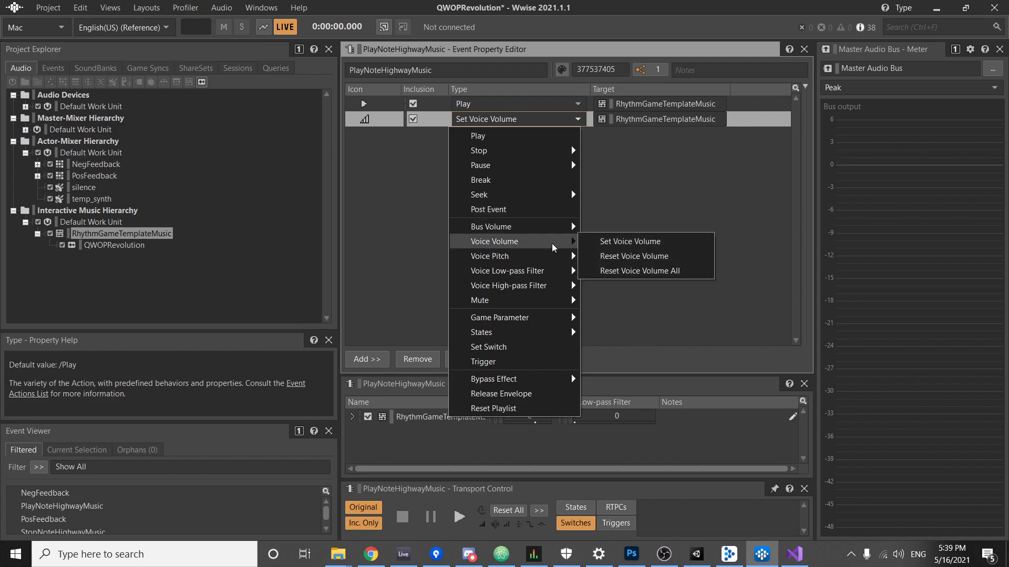
left_click(767, 163)
Delete the Set Voice Volume action from the PlayNoteHighwayMusic event.
left_click(453, 120)
left_click(452, 119)
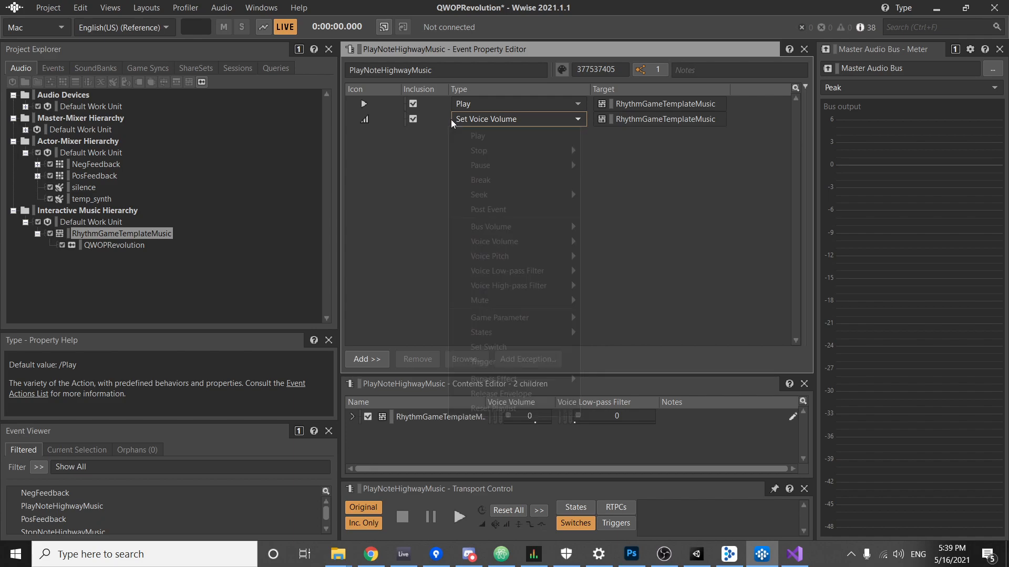
left_click(443, 118)
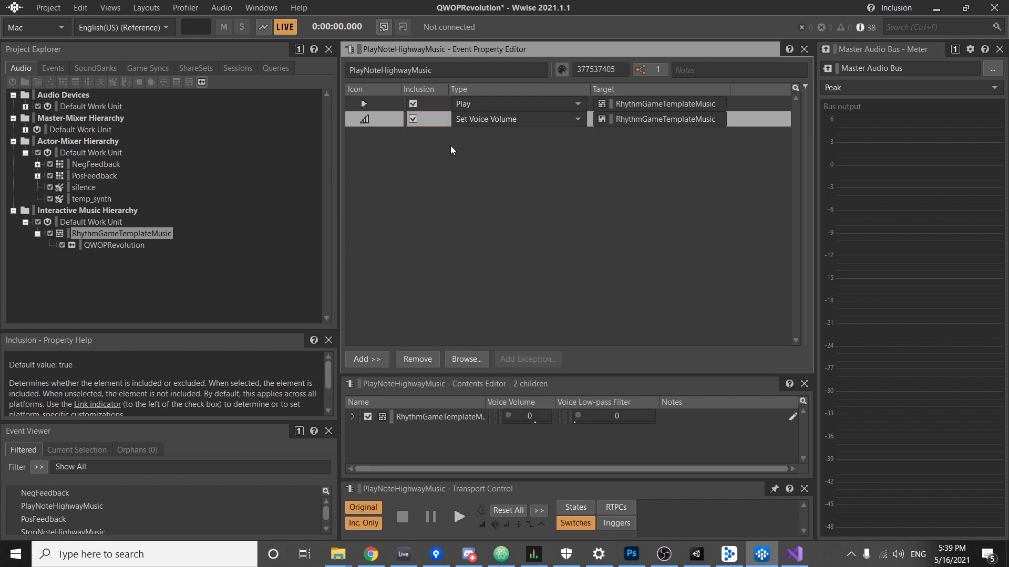
key("Delete")
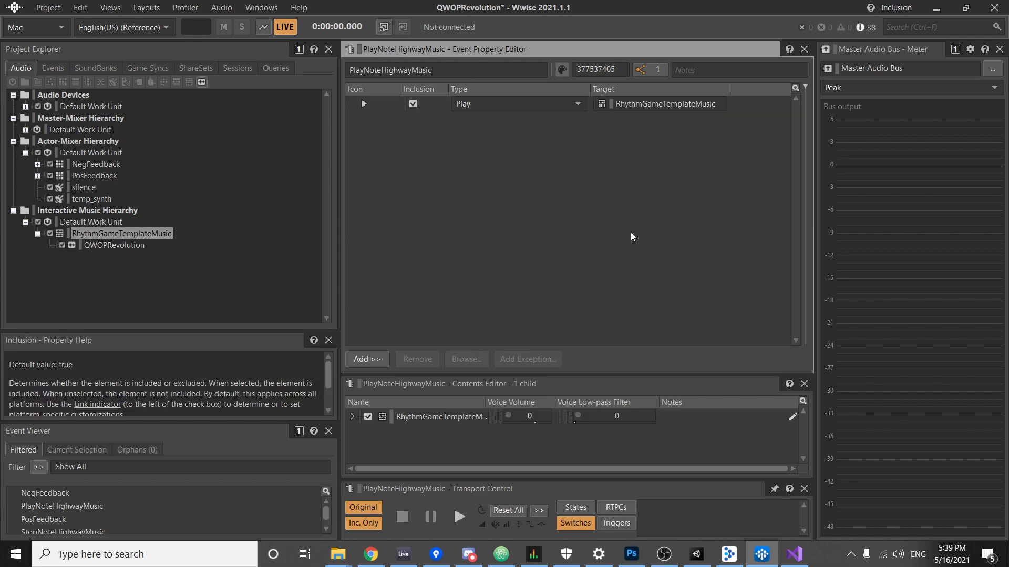
left_click(51, 68)
left_click(32, 68)
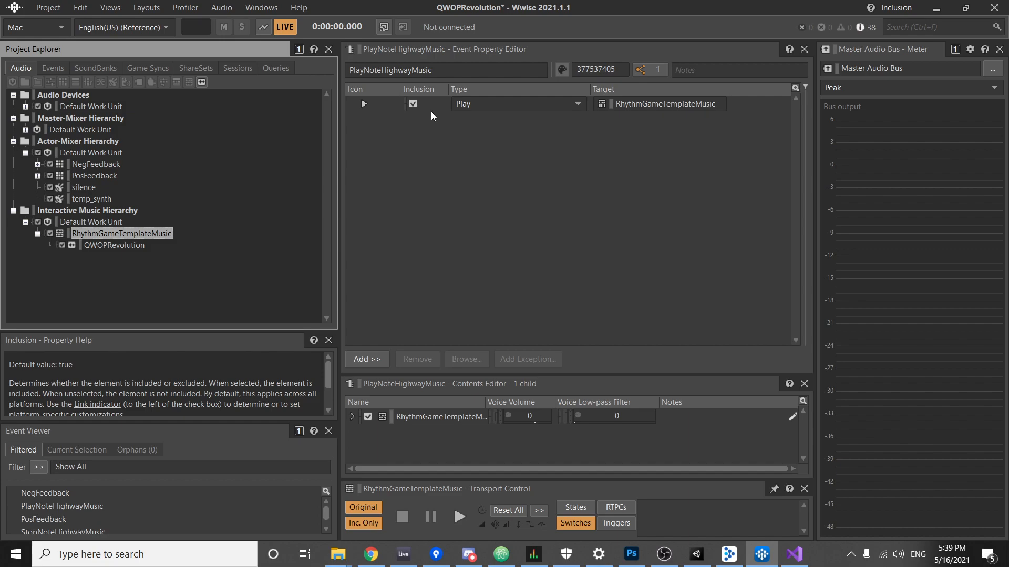
left_click(408, 145)
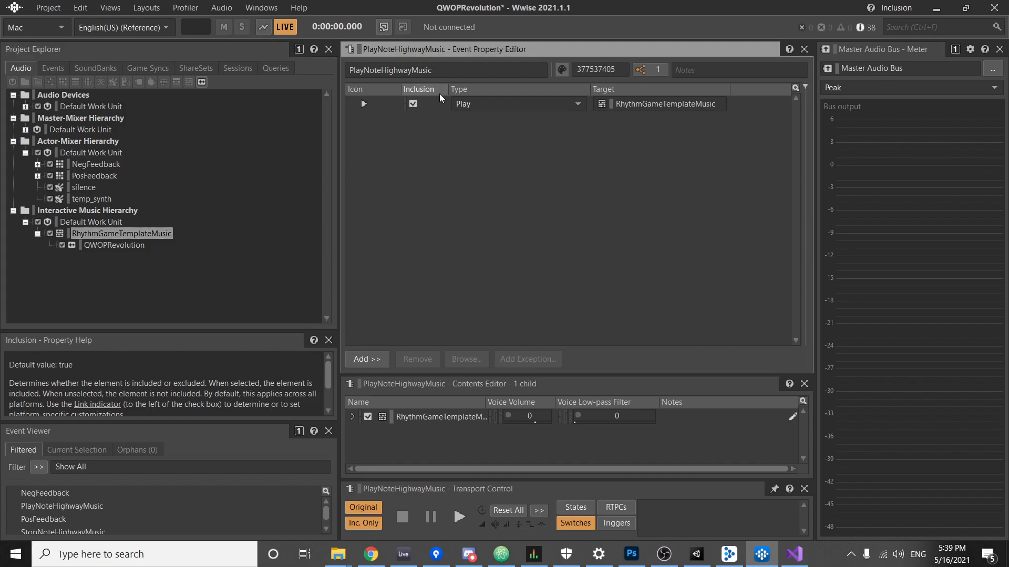
left_click(436, 100)
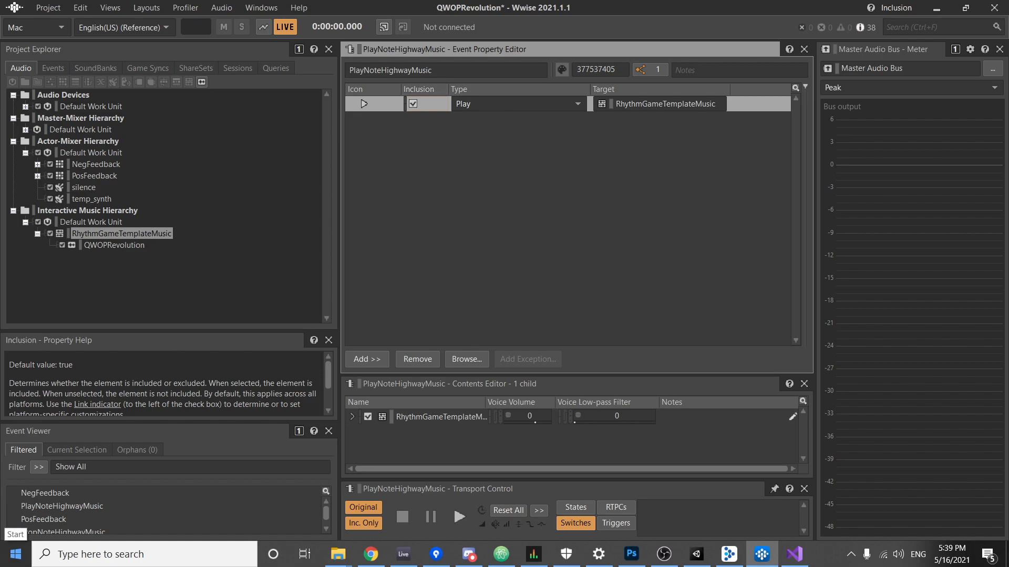
left_click(444, 257)
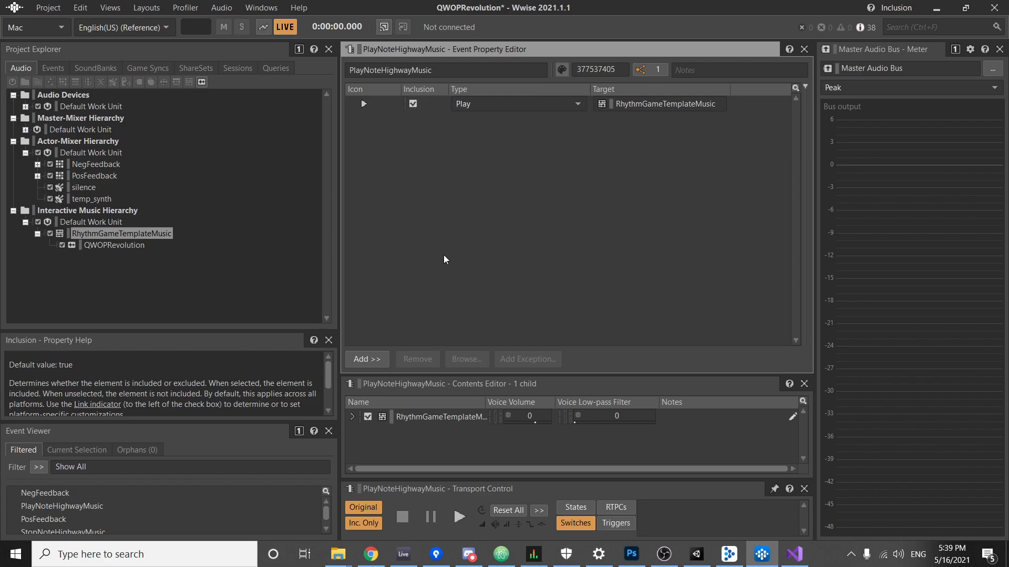
left_click(48, 68)
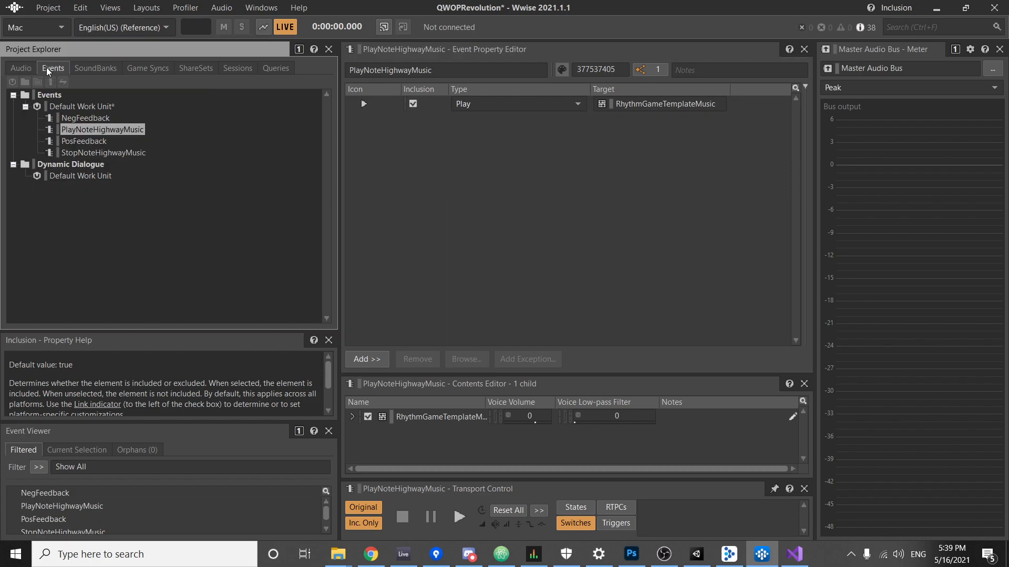
left_click(22, 68)
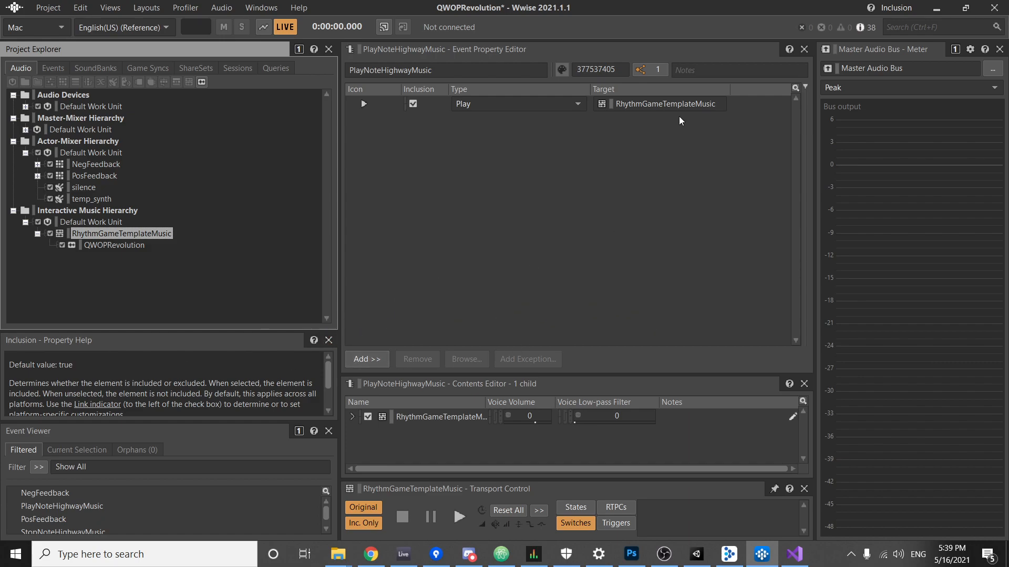
right_click(411, 151)
left_click(391, 256)
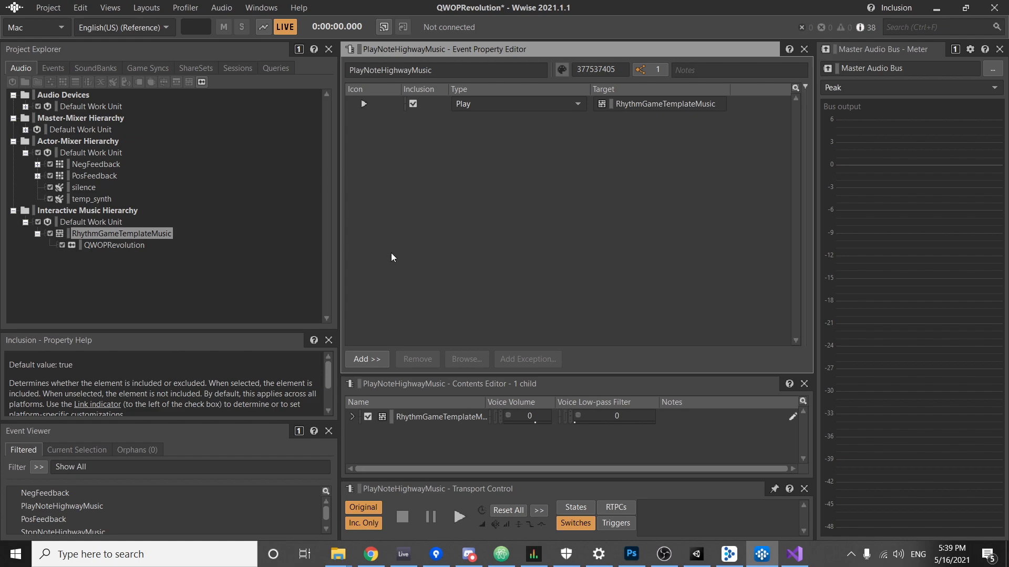
Add a Set Voice Volume action to PlayNoteHighwayMusic, expand the action properties and assign RhythmGameTemplateMusic as its target.
left_click(367, 358)
mouse_move(460, 78)
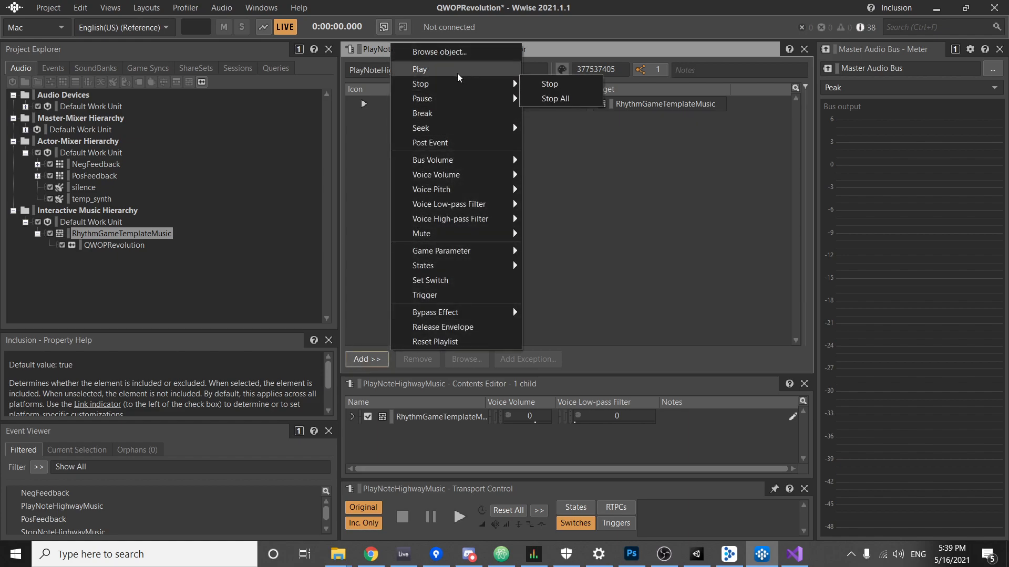
mouse_move(452, 175)
left_click(557, 174)
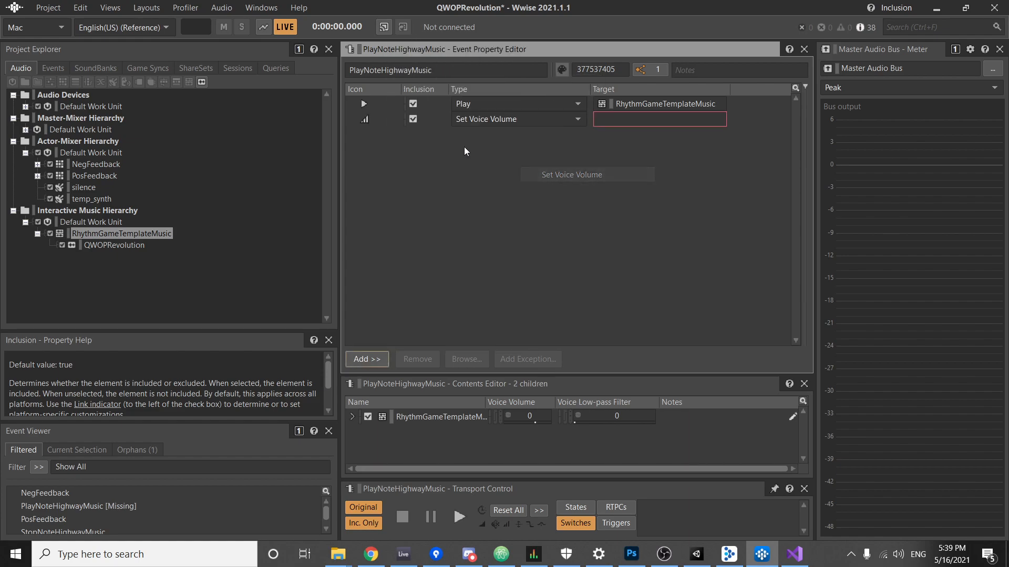
left_click(660, 120)
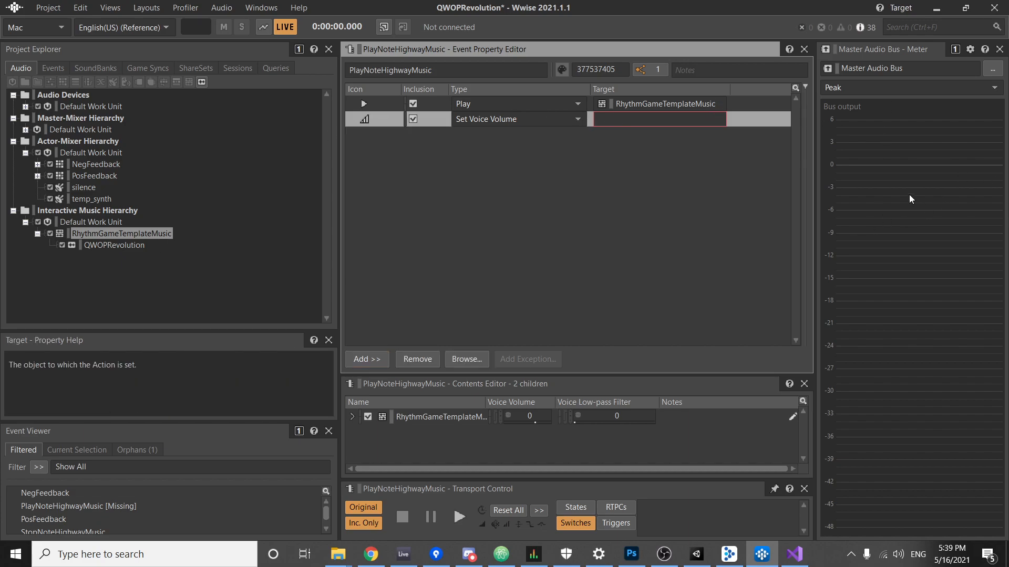
left_click(805, 87)
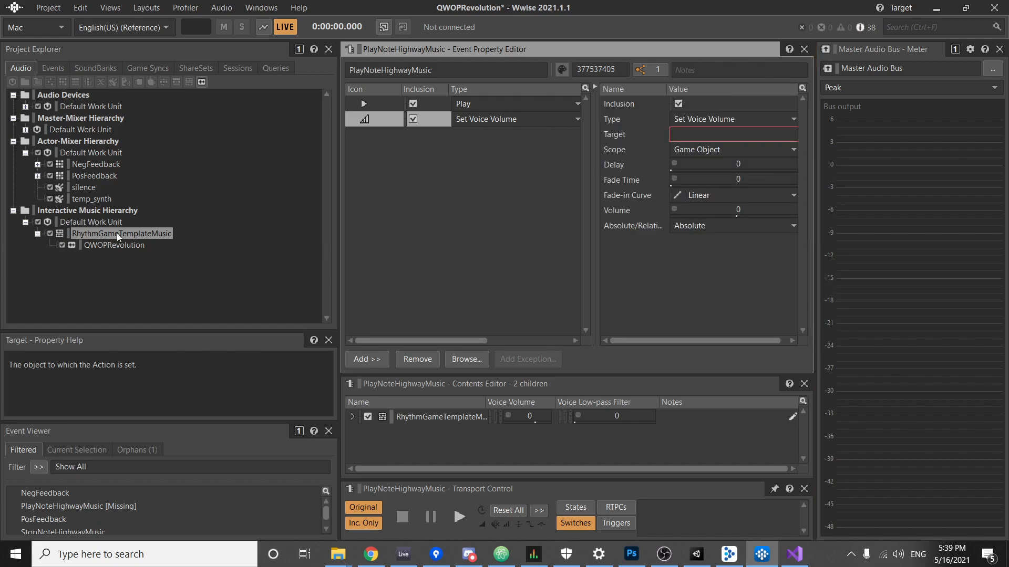
left_click_drag(119, 236, 686, 137)
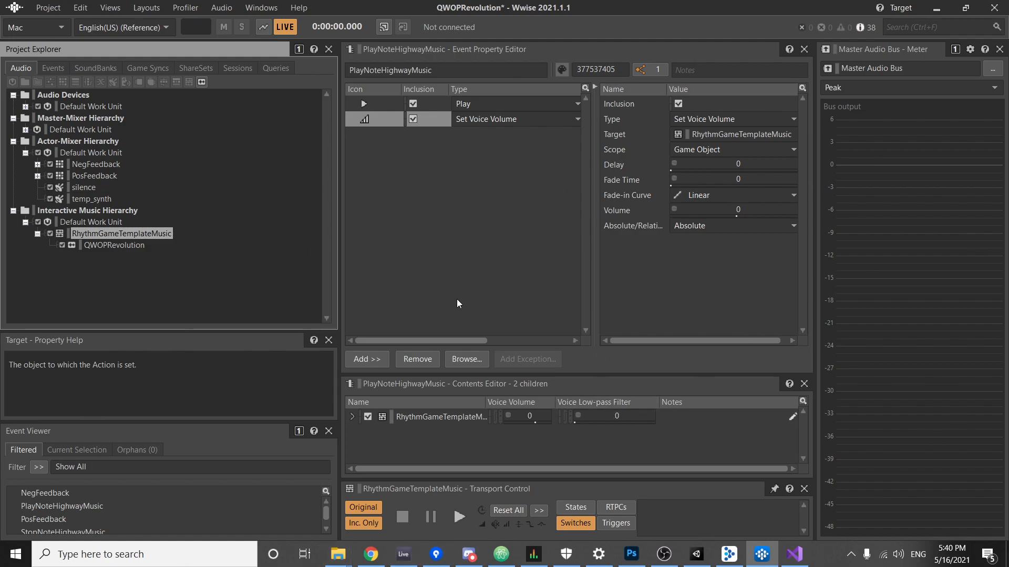
Remove the Set Voice Volume action from PlayNoteHighwayMusic and collapse the action properties pane.
left_click(352, 262)
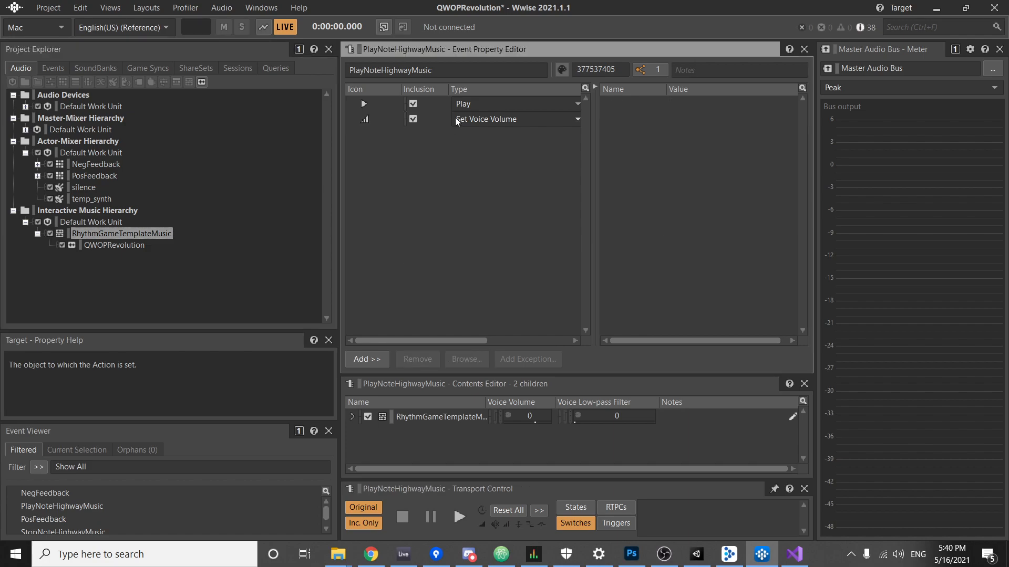
left_click(401, 124)
left_click(425, 359)
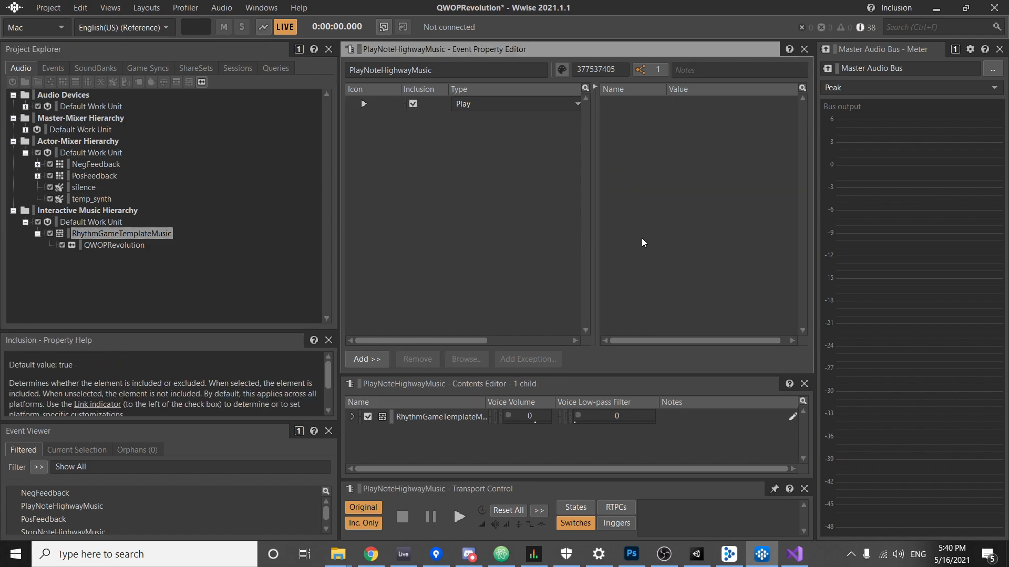
left_click_drag(581, 167, 812, 156)
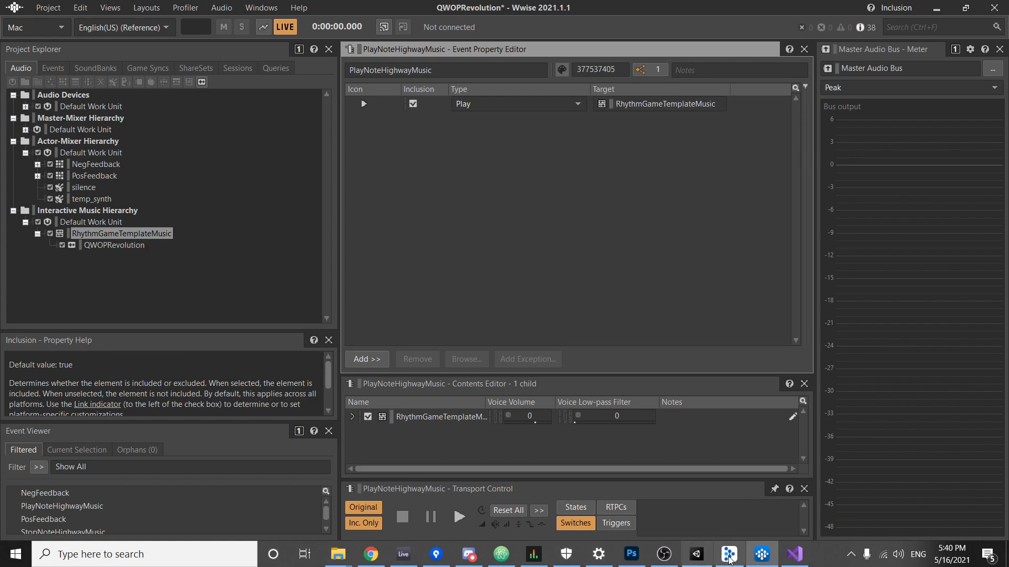
Switch the workspace to the Interactive Music layout.
left_click(761, 554)
left_click(761, 554)
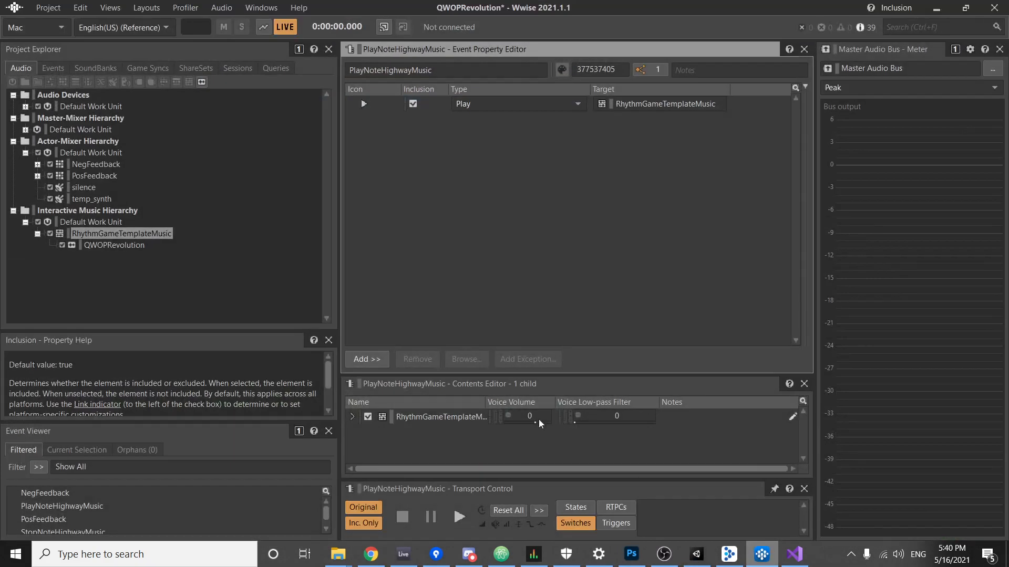
left_click(146, 7)
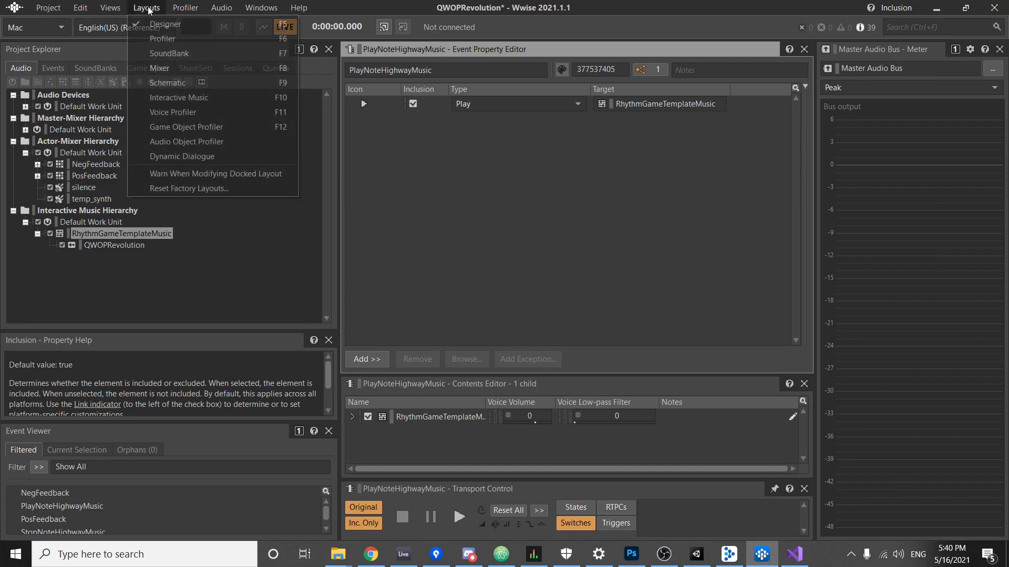
left_click(192, 97)
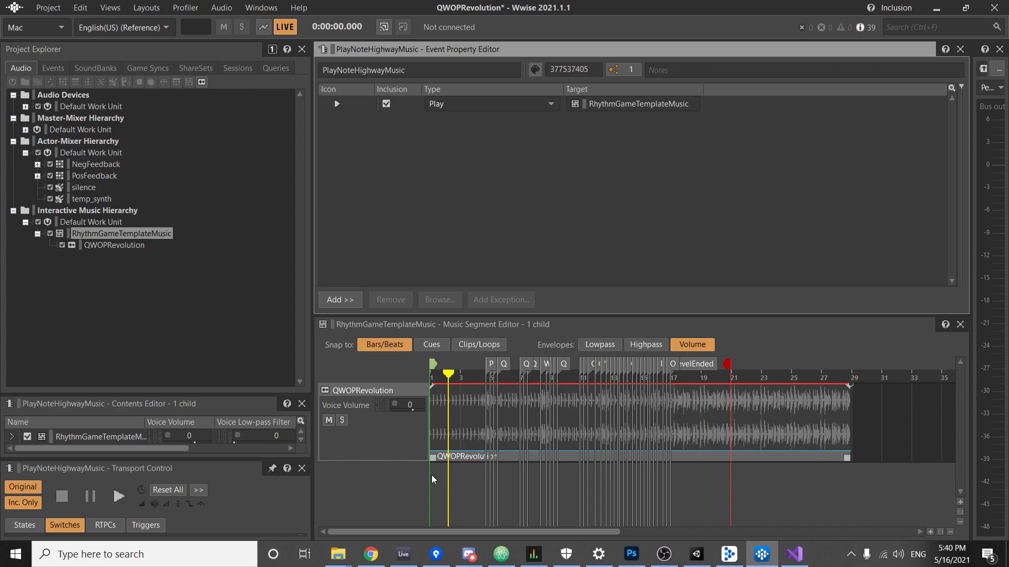
Select the QWOPRevolution clip in the RhythmGameTemplateMusic segment, with the segment's beginning in view.
scroll(469, 440, "up", 4, "ctrl")
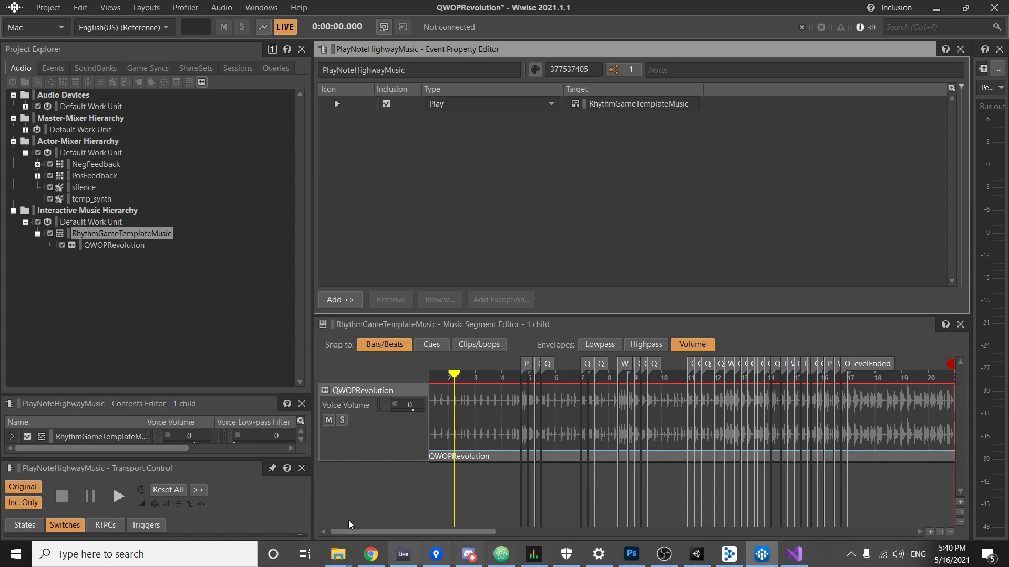
left_click_drag(349, 531, 261, 520)
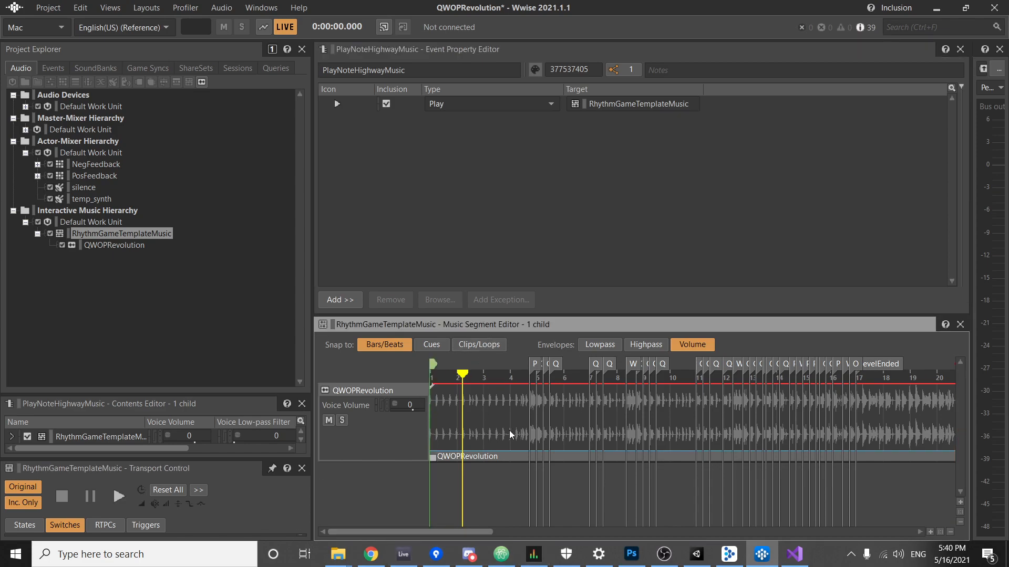
left_click(479, 421)
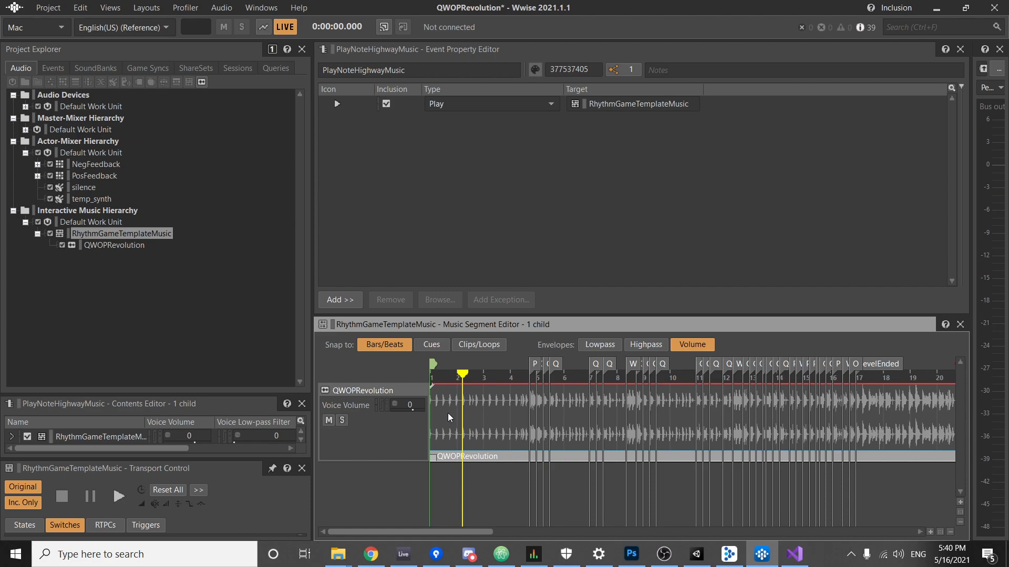
Move the QWOPRevolution clip to start at bar 2 of the RhythmGameTemplateMusic segment and save the project.
left_click_drag(458, 415, 466, 415)
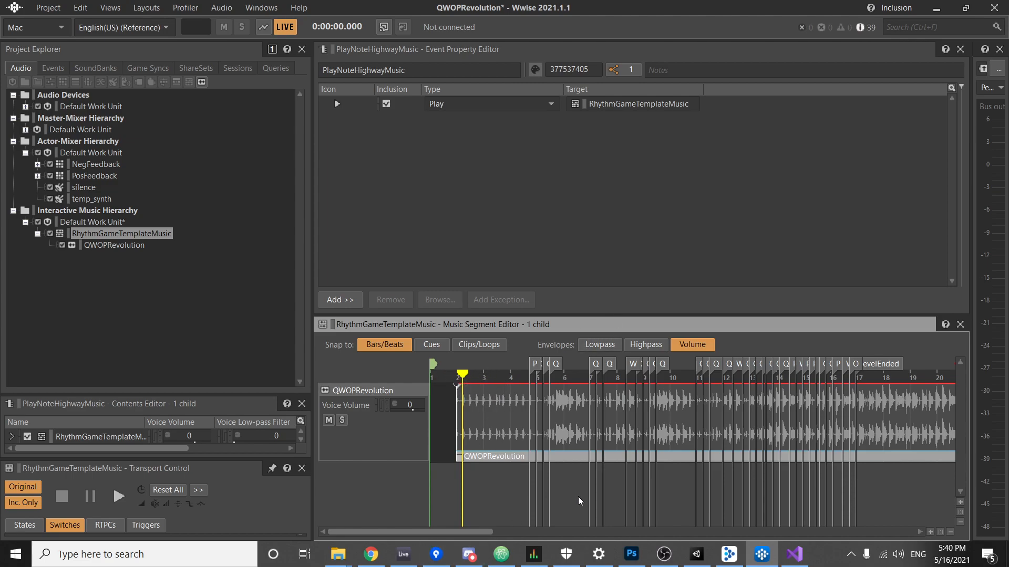
key("ctrl+s")
Generate the NoteHighway SoundBank for all platforms and close the generation report.
left_click(95, 68)
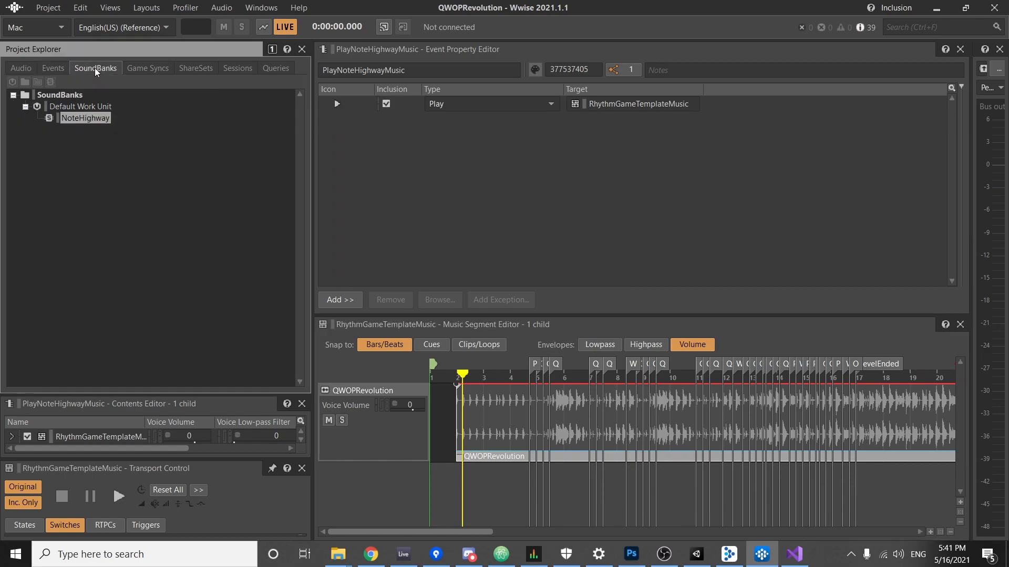
right_click(92, 119)
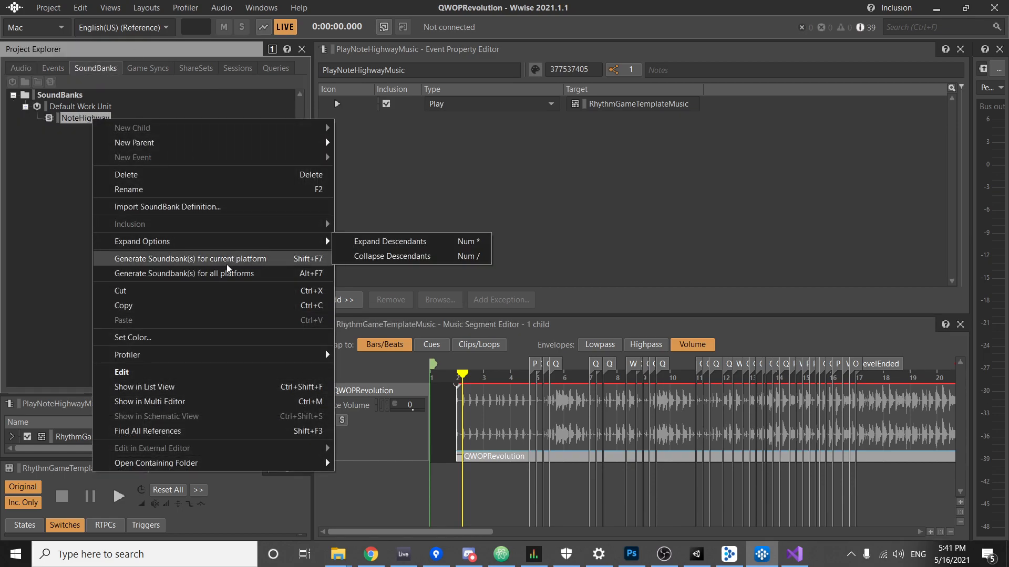
left_click(253, 274)
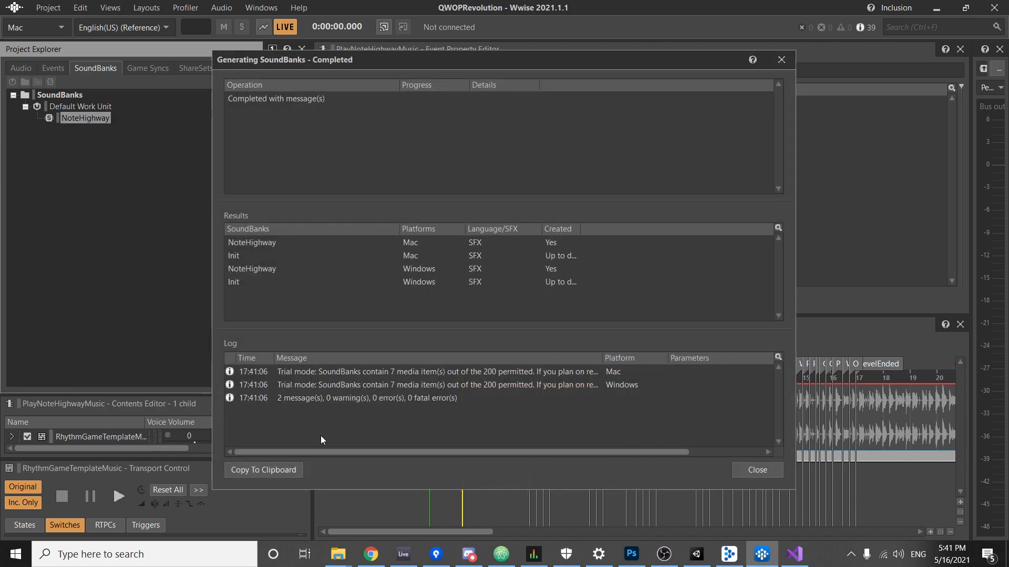
left_click(758, 470)
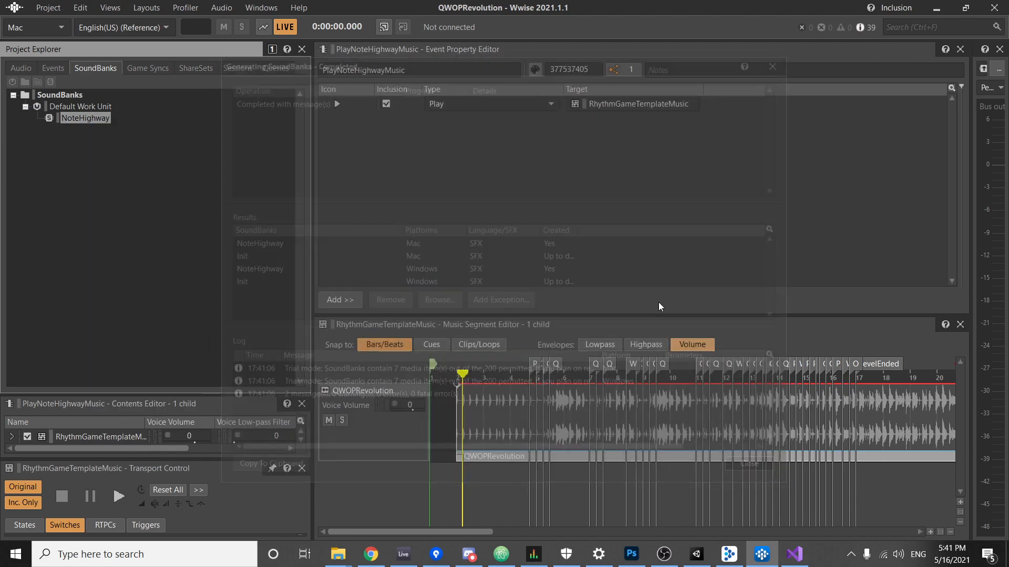
Switch to Unity and restart play mode for the BasicRhythmGame scene.
left_click(699, 560)
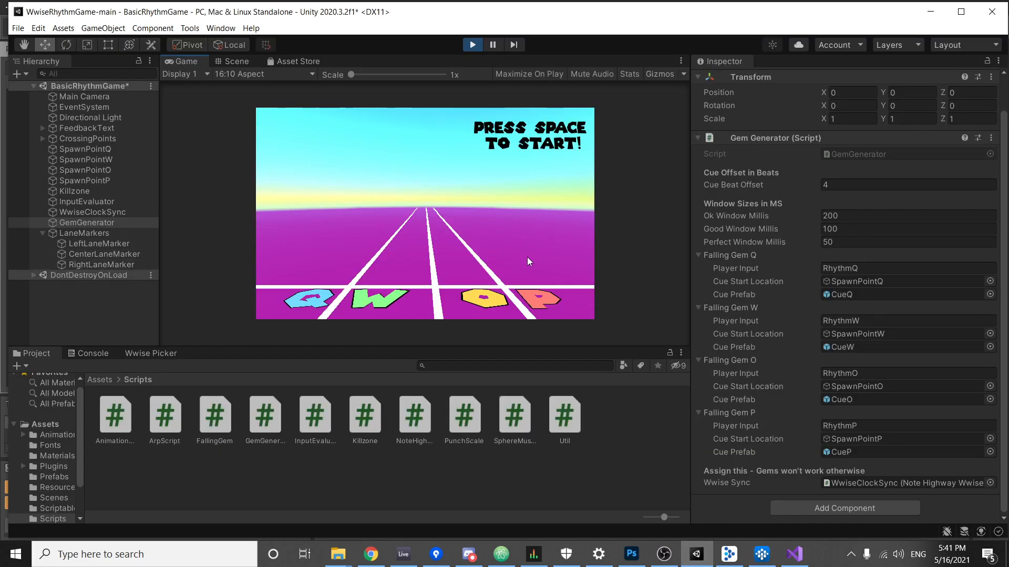
left_click(472, 45)
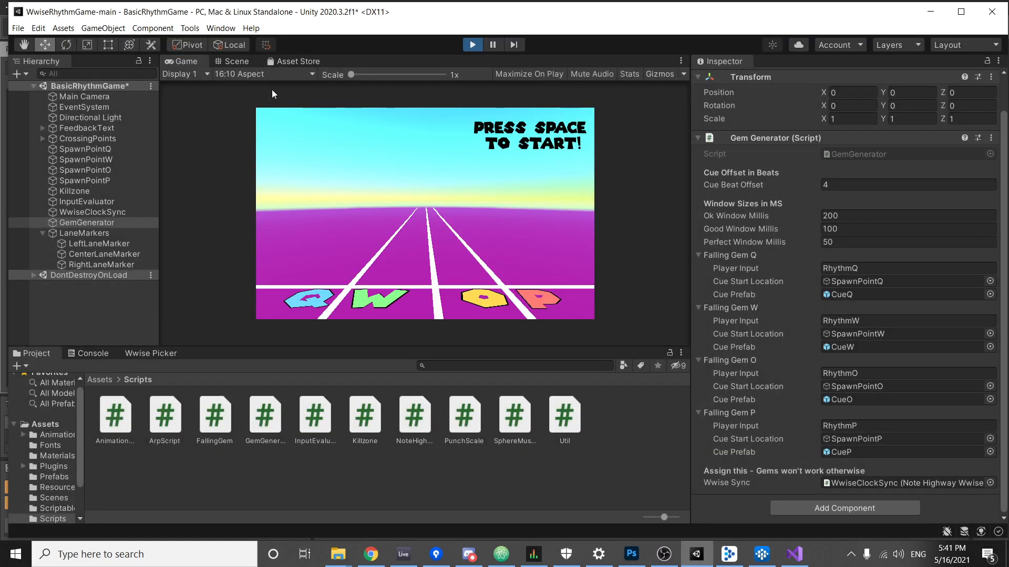
left_click(473, 44)
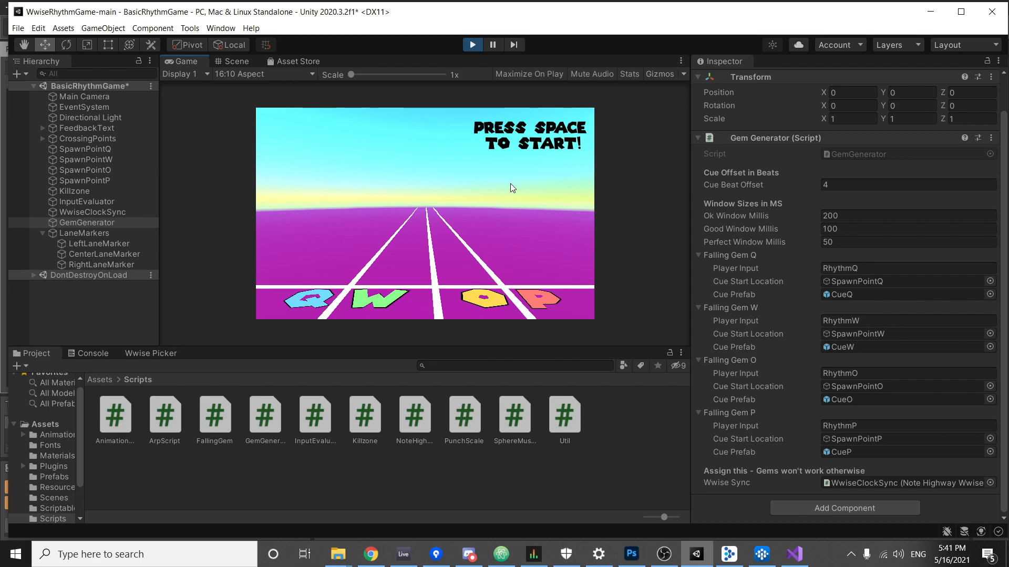
Start the rhythm game, hit the falling Q, W, O and P gems in time with the music, and exit play mode.
key("space")
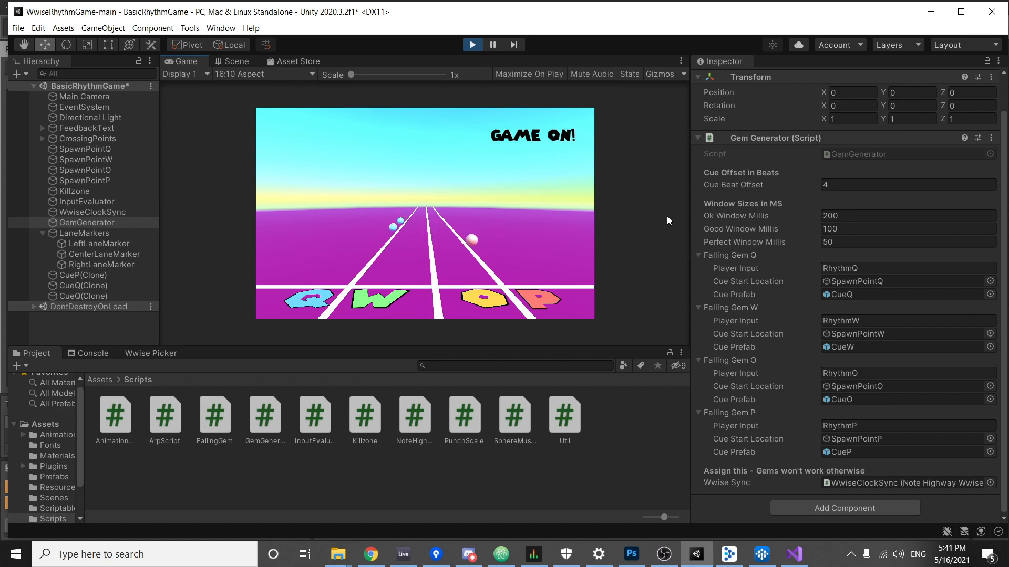
key("p")
key("q")
key("q")
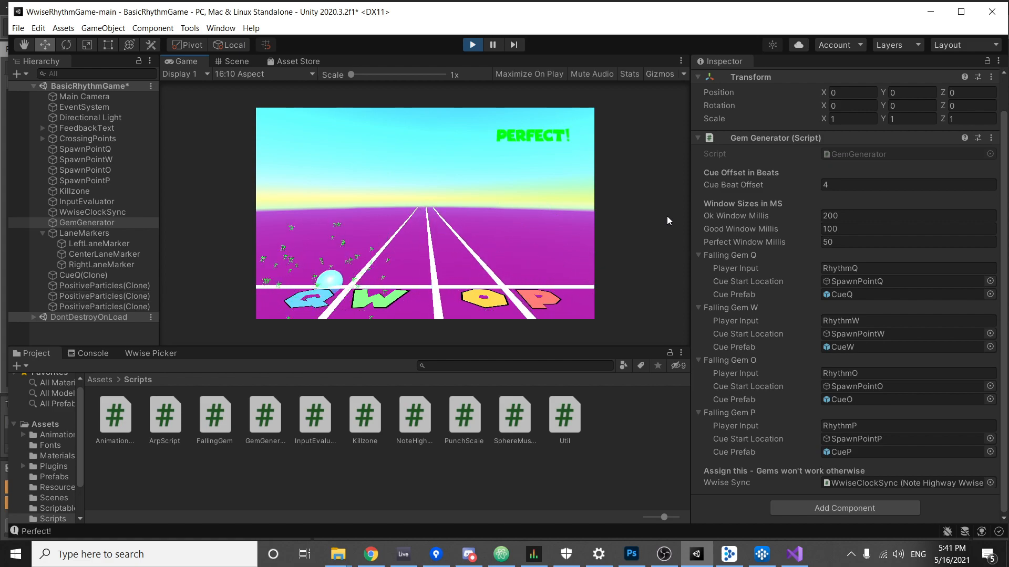
key("q")
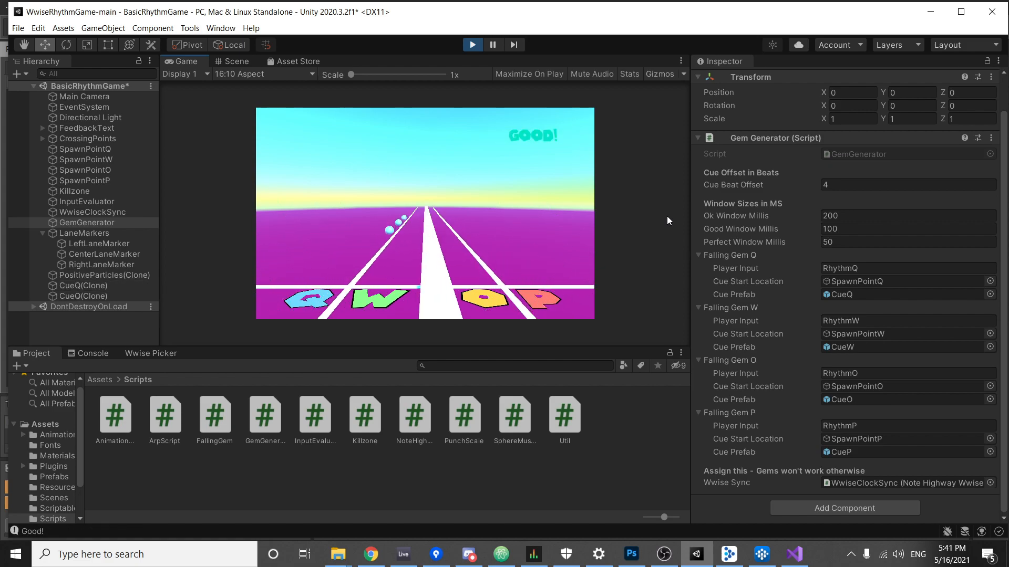
key("q")
key("q")
key("q")
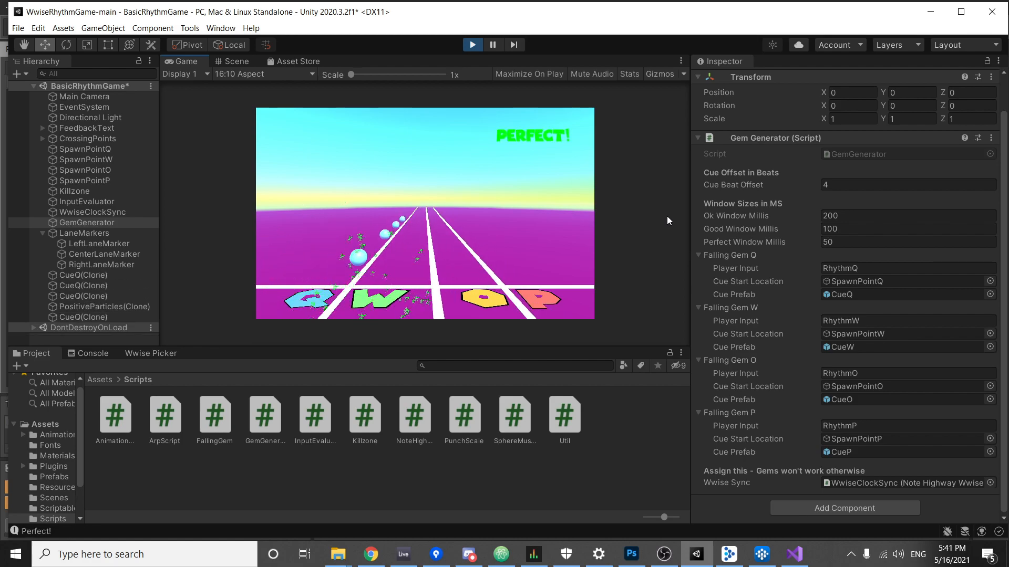
key("q")
key("q")
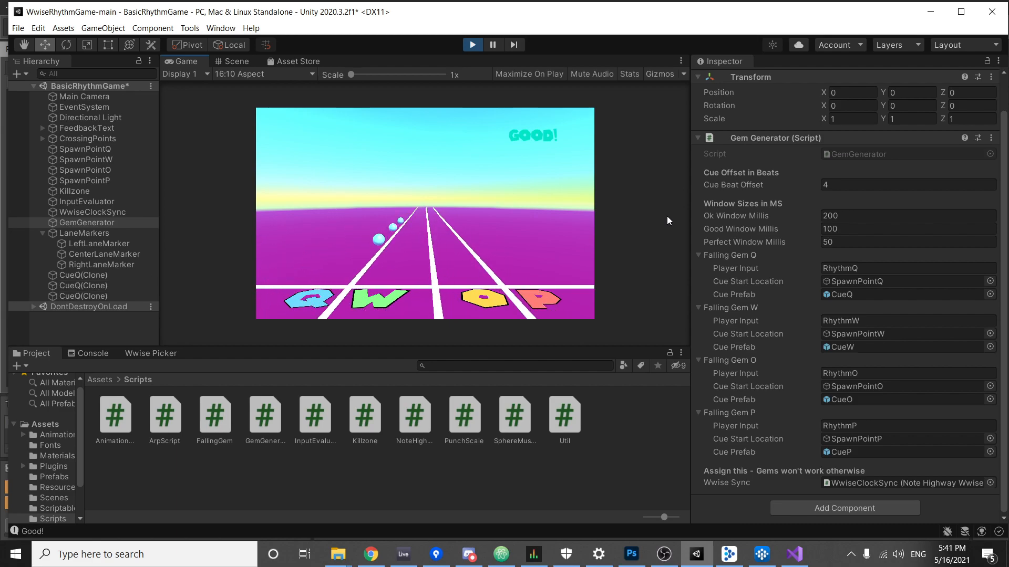
key("q")
key("q")
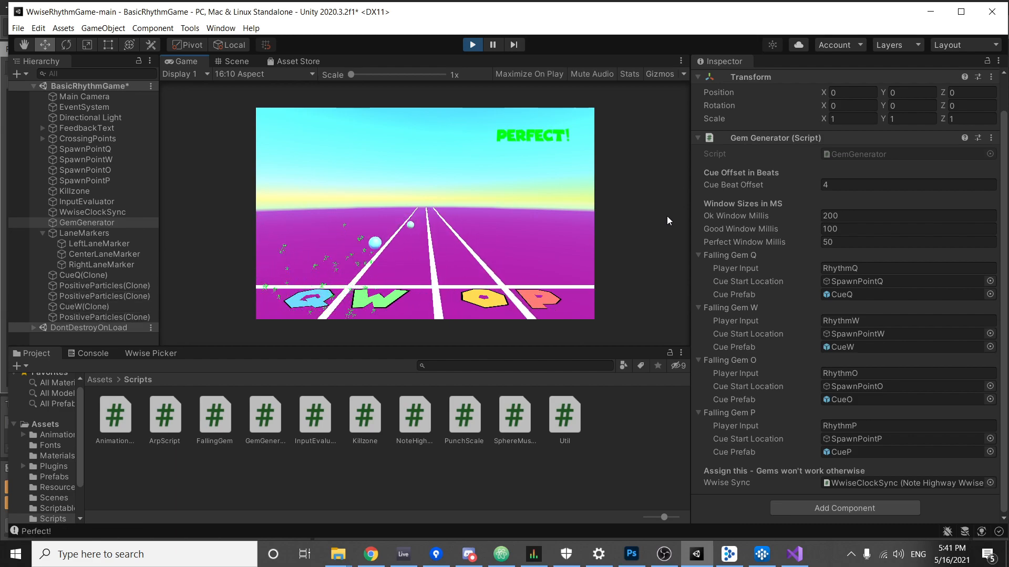
key("q")
key("w")
key("q")
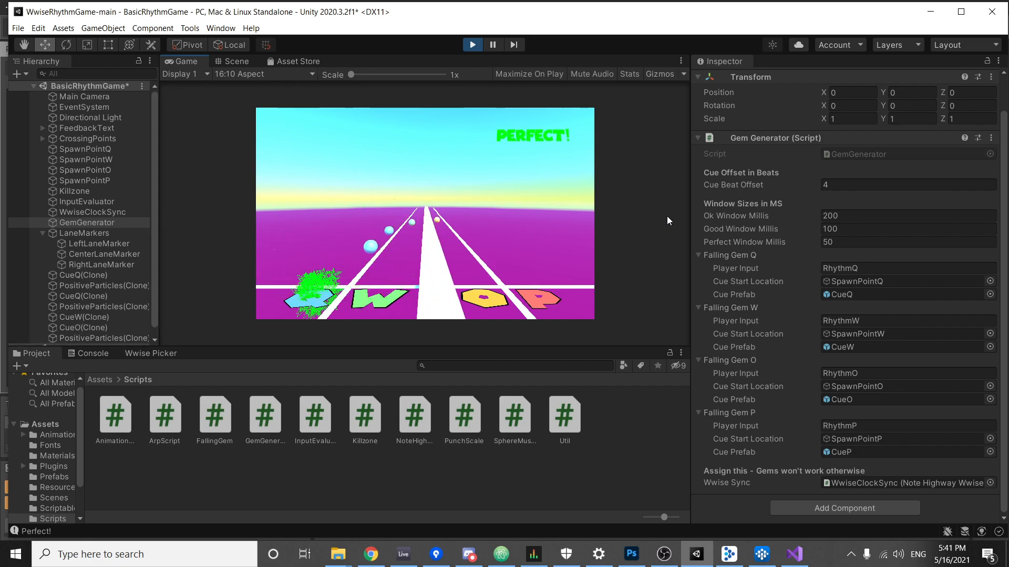
key("q")
key("q")
key("w")
key("o")
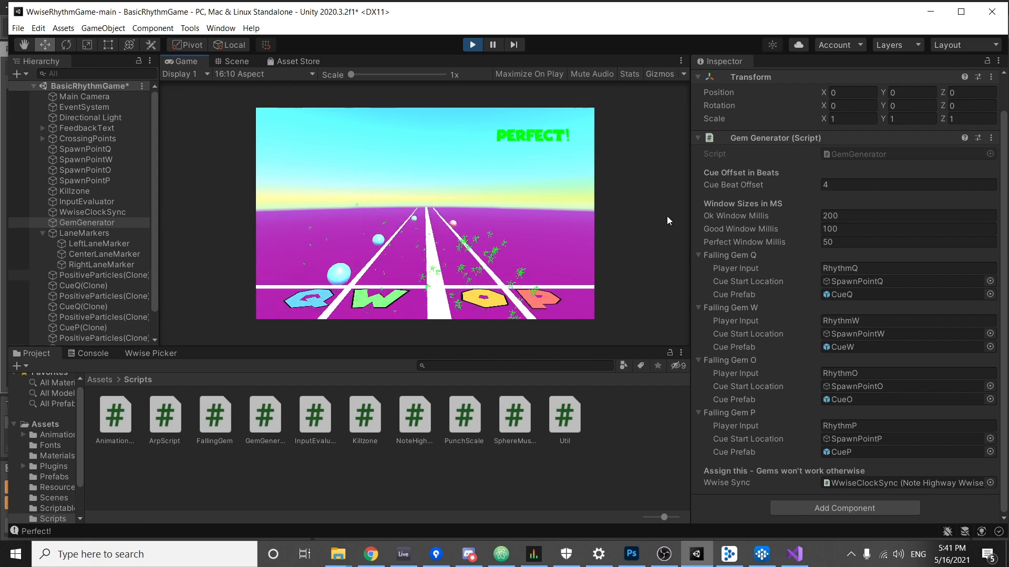
key("q")
key("q")
key("p")
key("w")
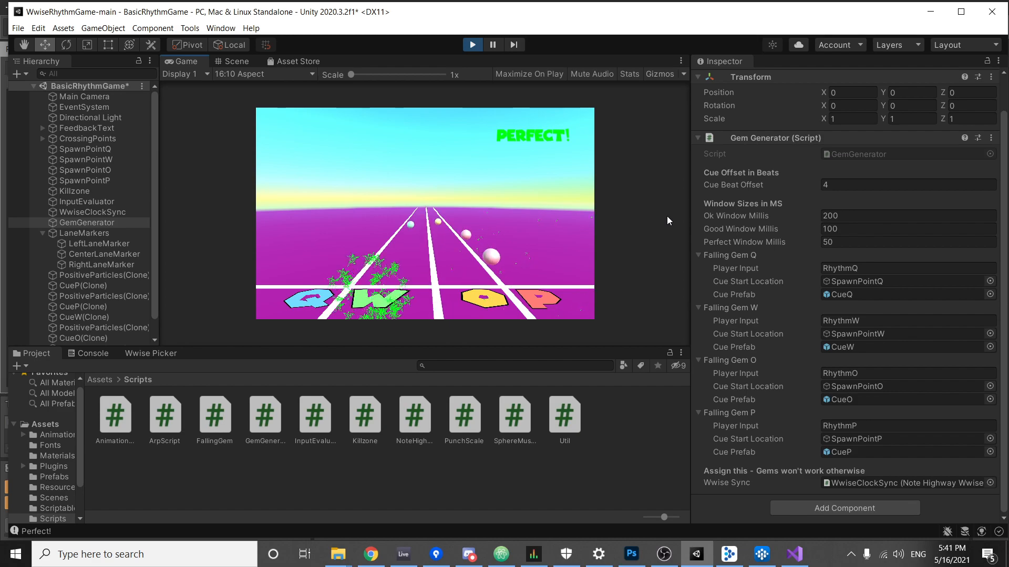
key("p")
key("p")
key("w")
key("o")
key("q")
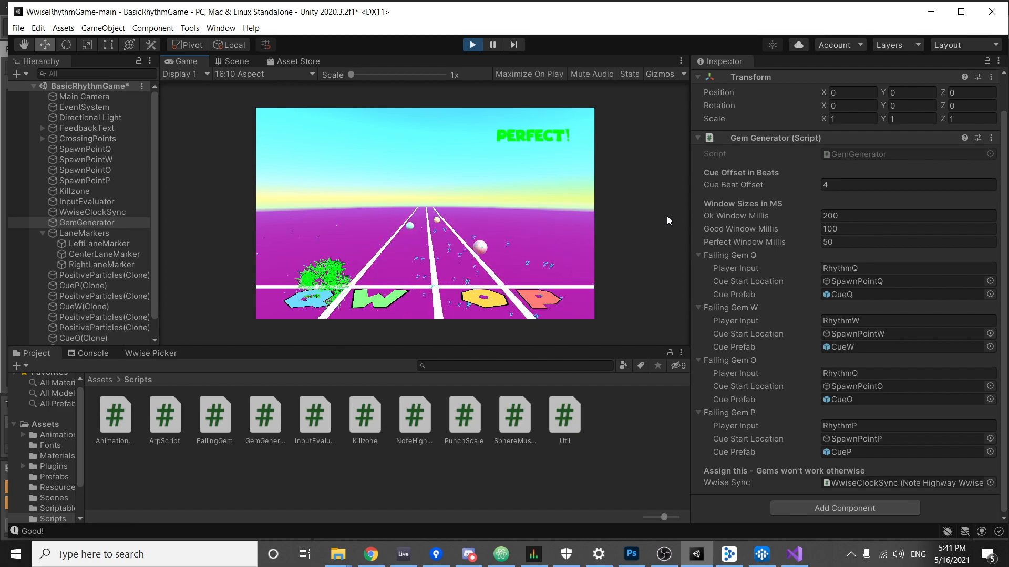
key("p")
key("o")
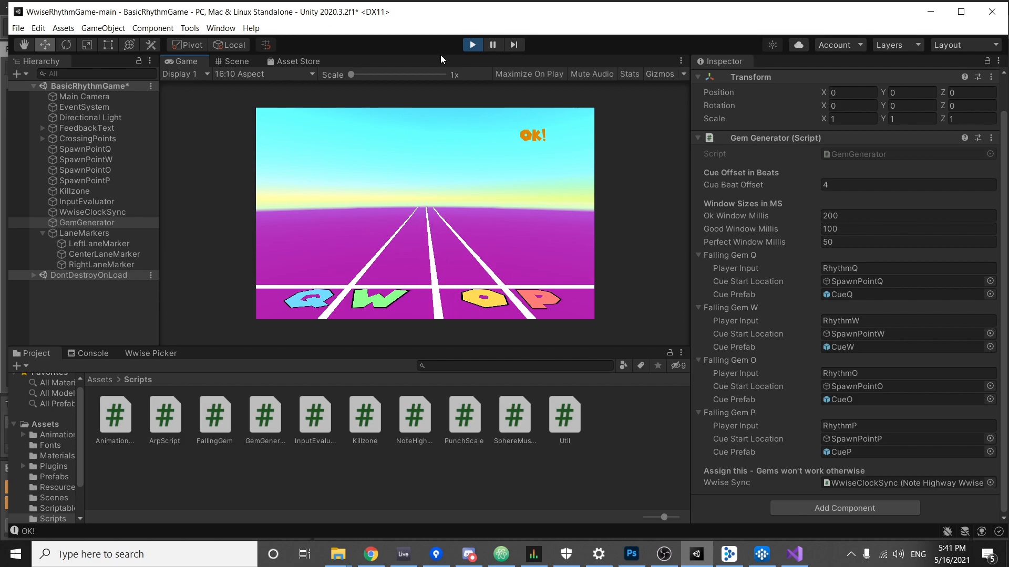
left_click(472, 48)
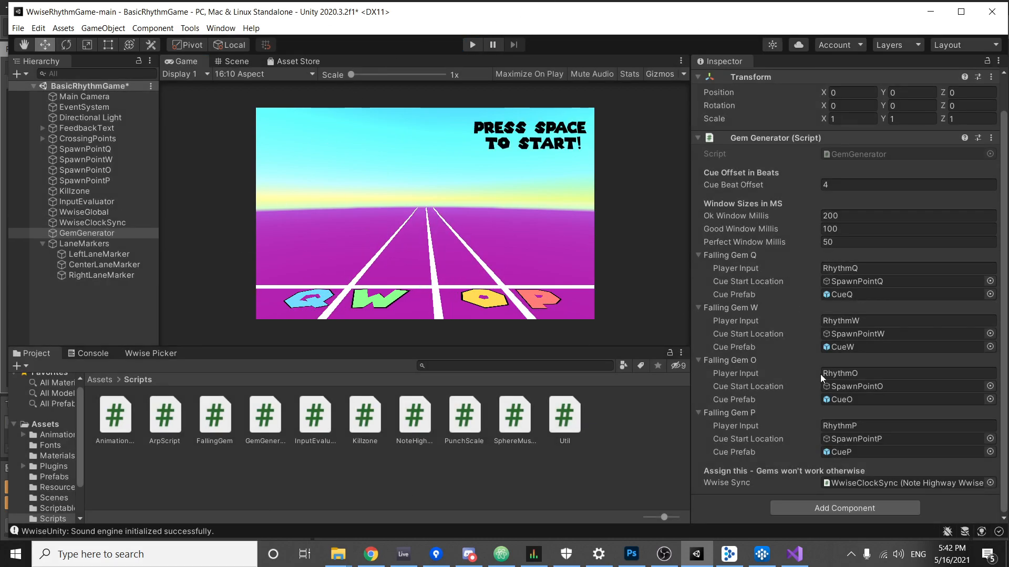
Switch to Wwise and move the playhead to bar 1 of the RhythmGameTemplateMusic segment.
left_click(762, 554)
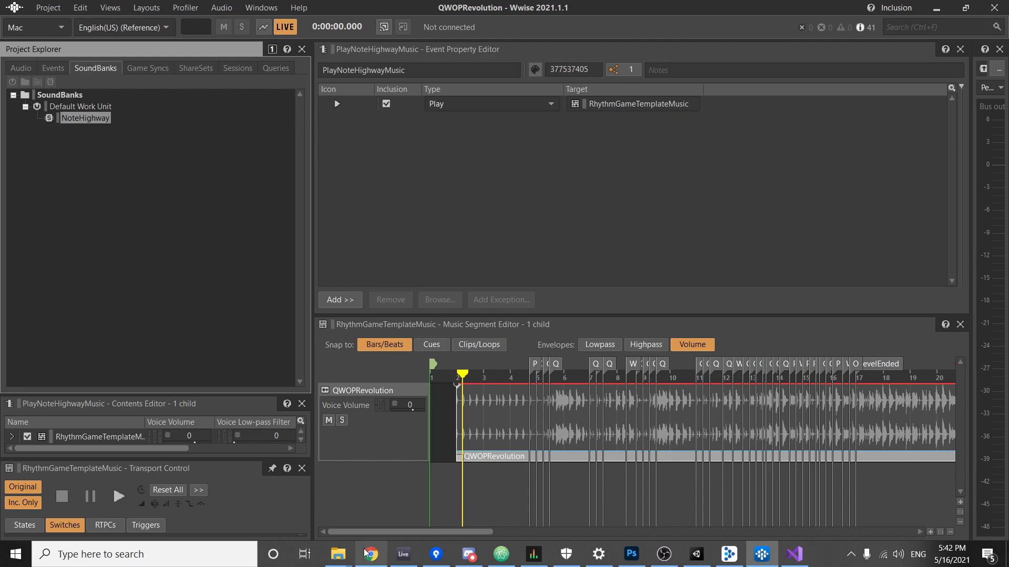
left_click_drag(463, 373, 432, 381)
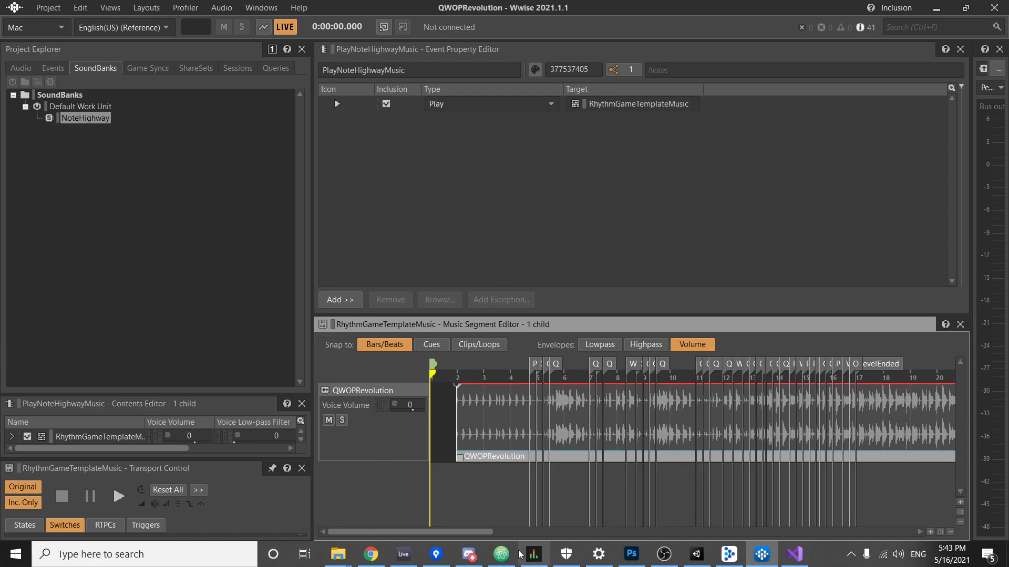
Switch to Ableton Live and raise the Master track's volume to -3.4 dB.
left_click(409, 563)
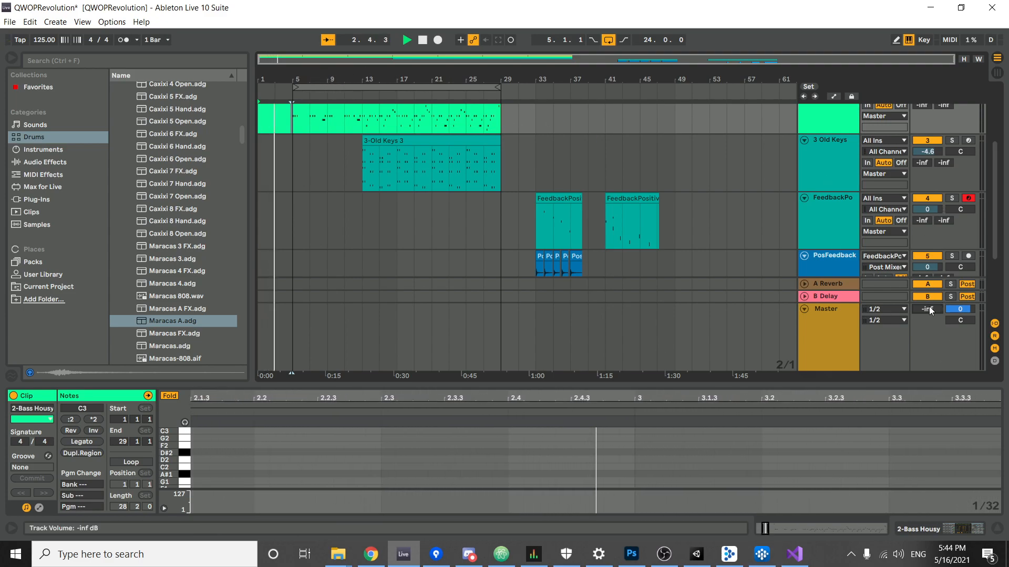
left_click_drag(929, 308, 929, 262)
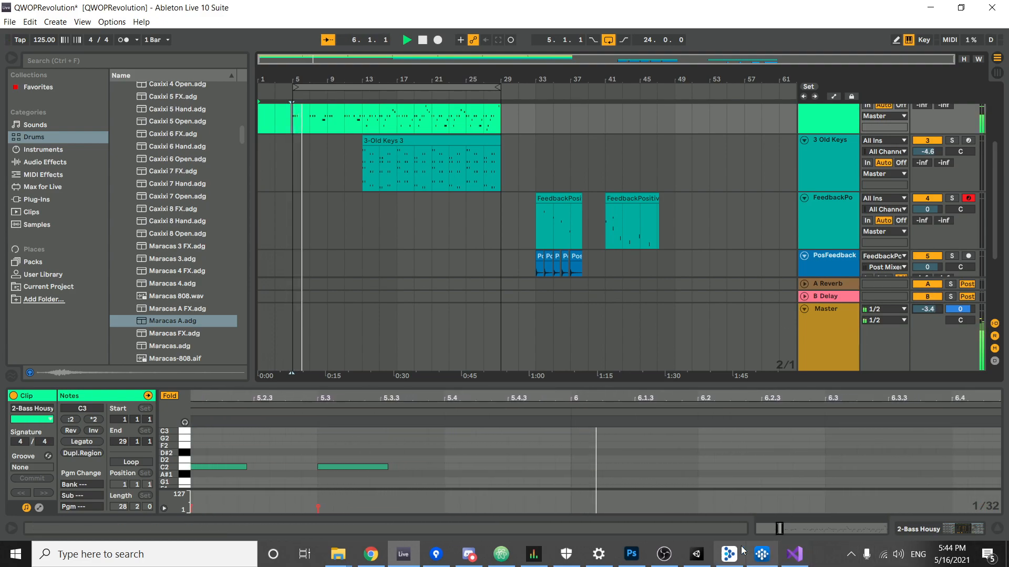
Switch to Photoshop and replace the welcome message in the text layer with "THANKS FOR COMING!!!".
mouse_move(663, 556)
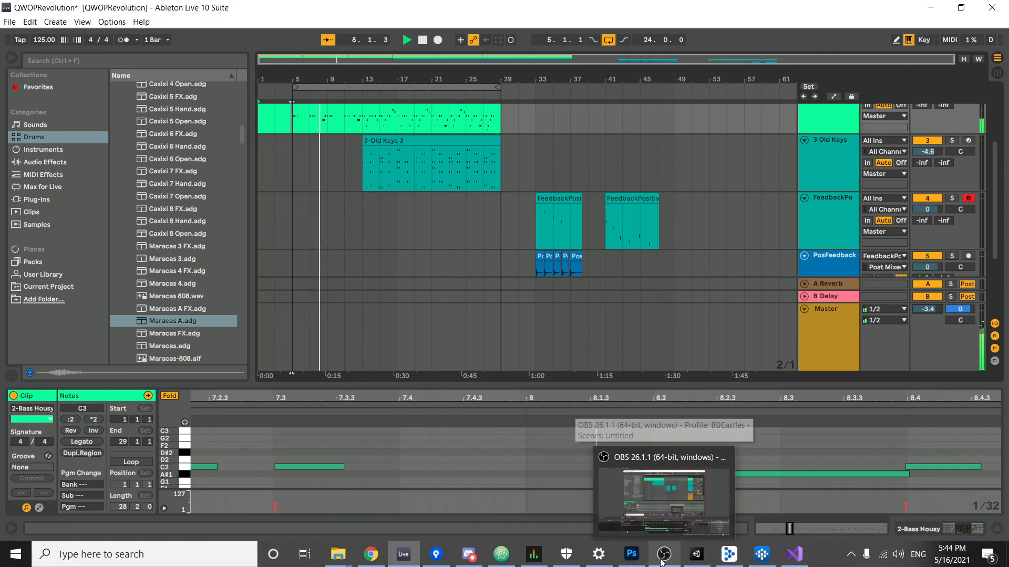
left_click(631, 554)
left_click_drag(471, 346, 229, 174)
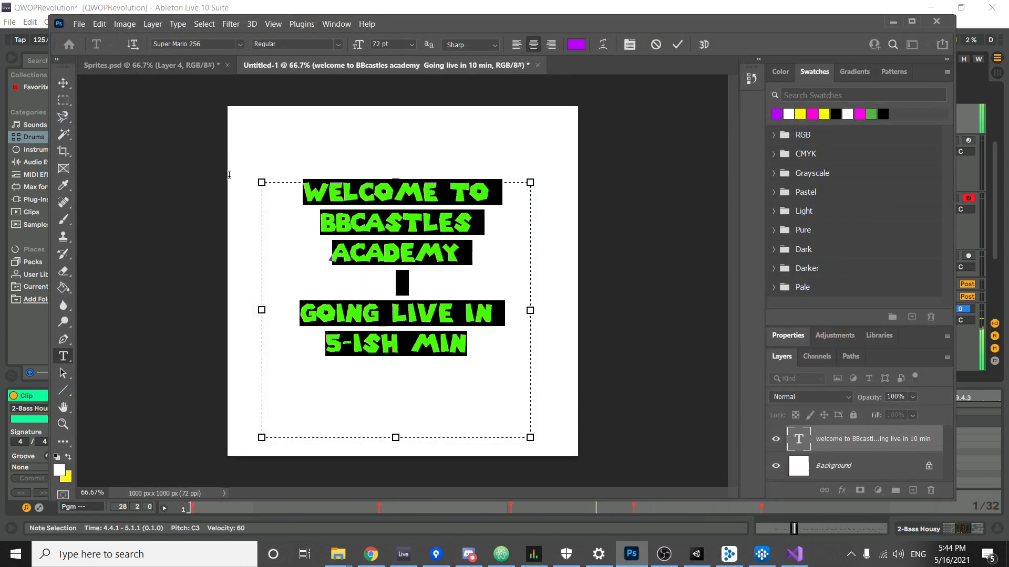
type("T")
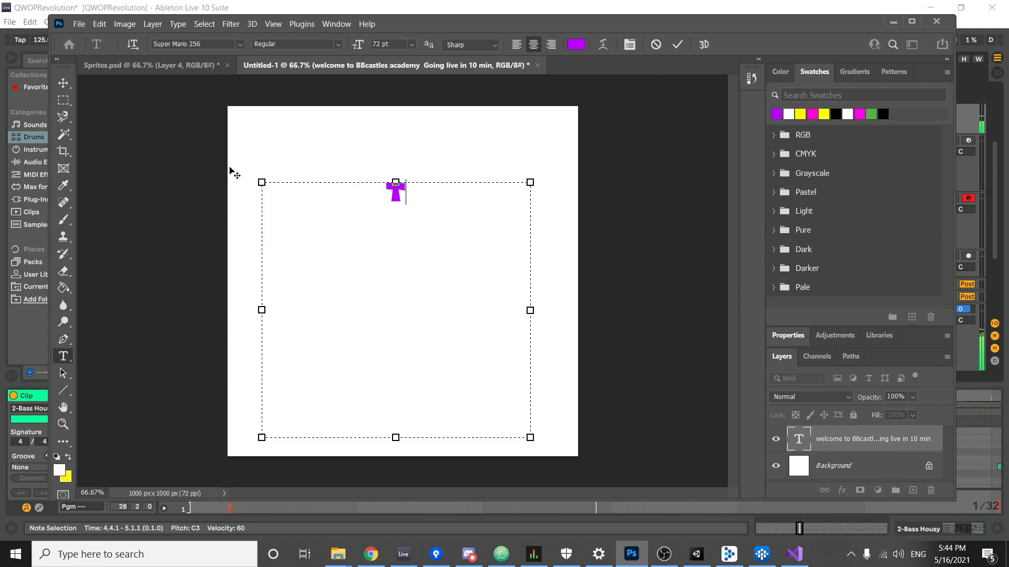
type("HANKS FOR COMING")
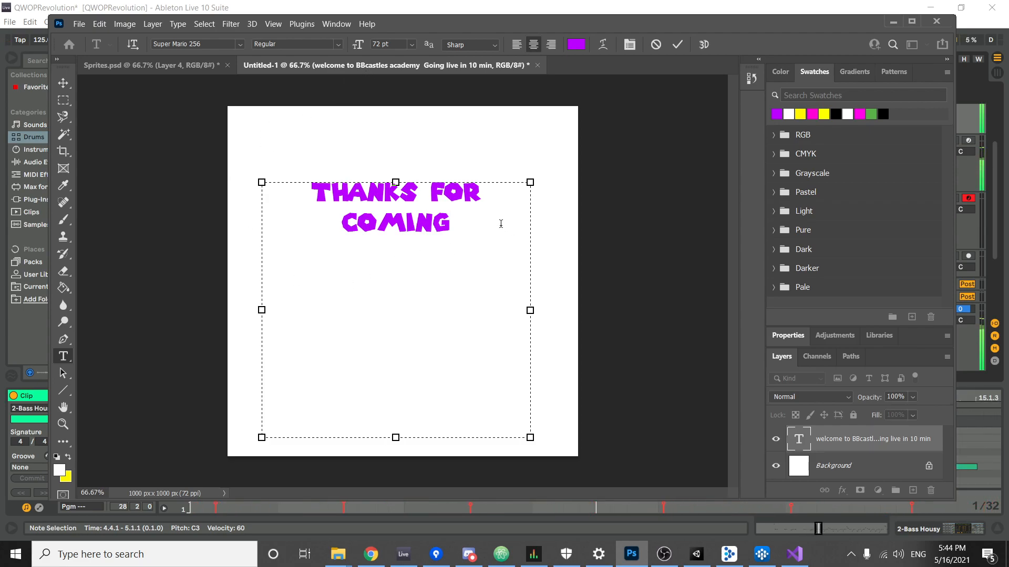
left_click_drag(684, 22, 706, 18)
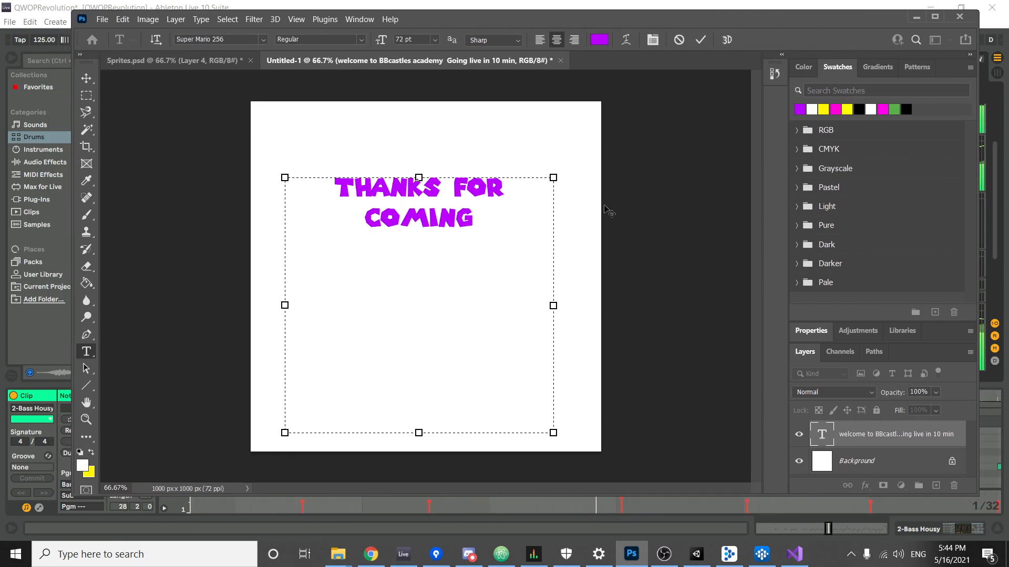
type("!!!")
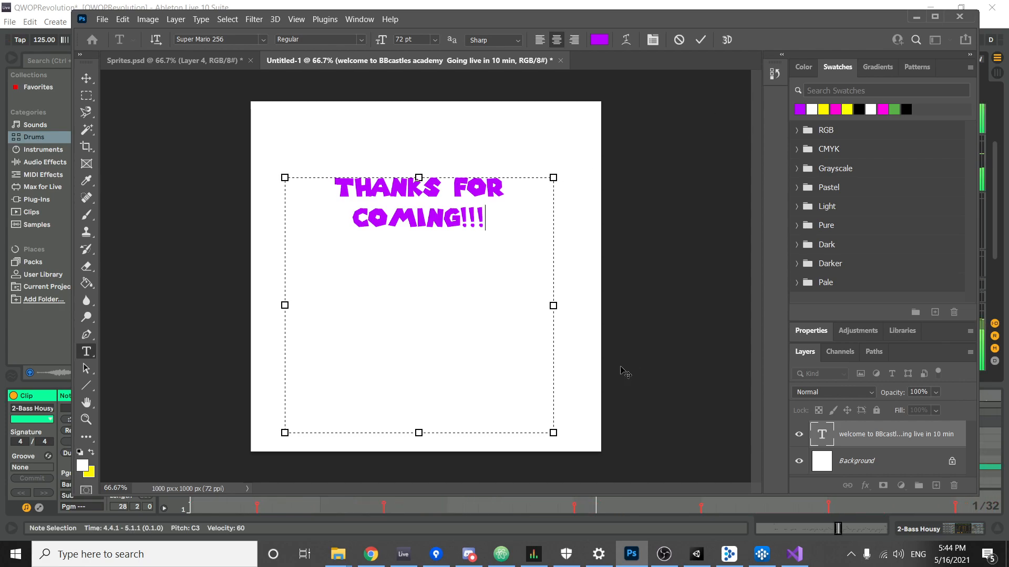
Turn the Master track's volume back down in Ableton Live and switch to OBS.
mouse_move(686, 564)
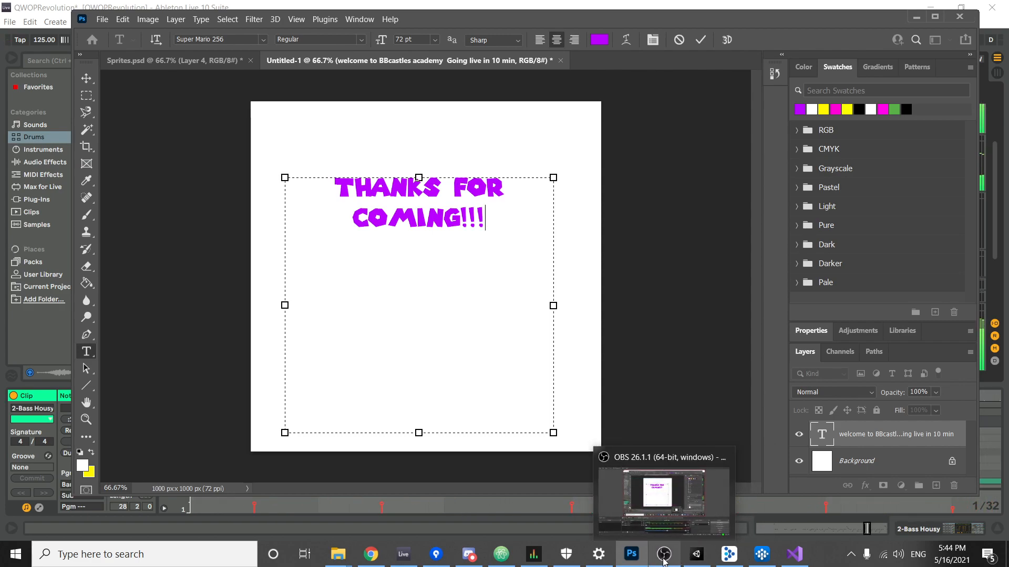
left_click(664, 496)
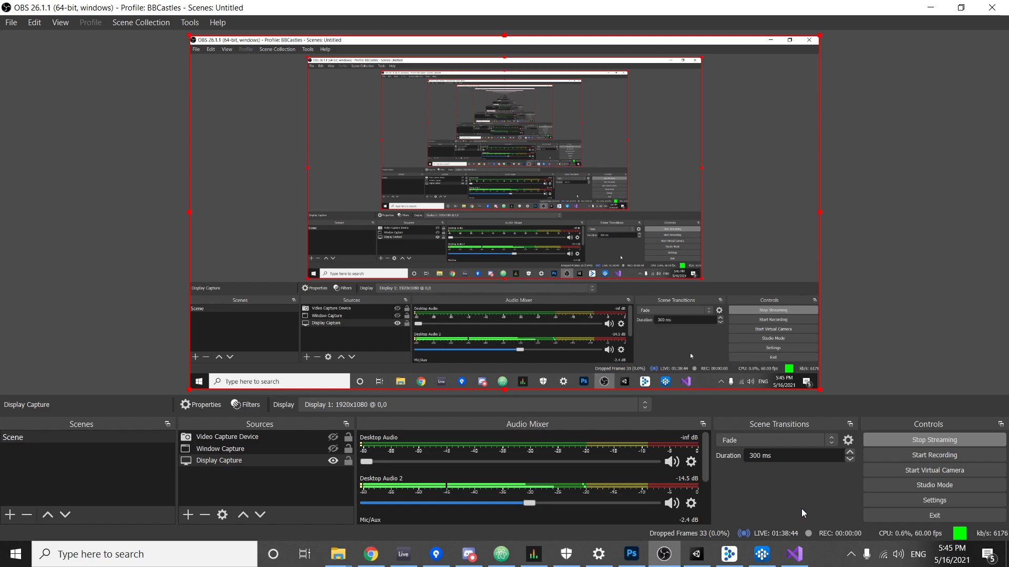
left_click(632, 553)
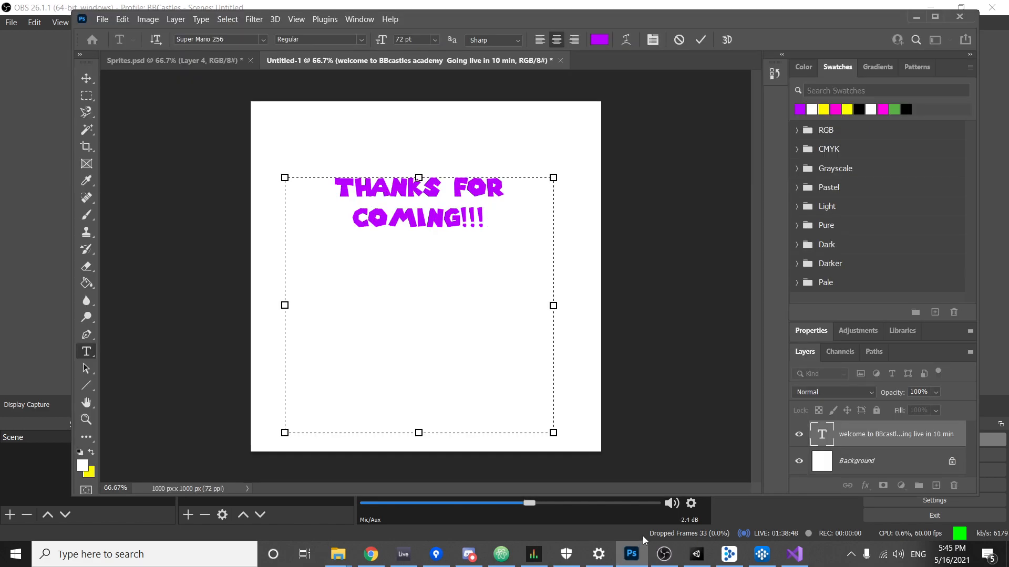
left_click(403, 554)
left_click_drag(927, 309, 927, 404)
left_click(664, 554)
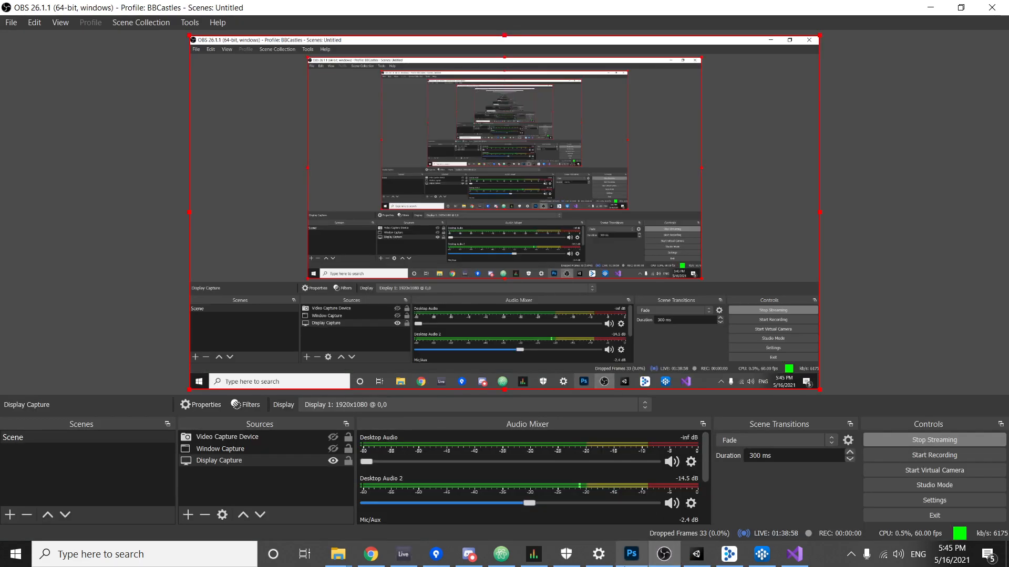
Replace the message in the Photoshop text layer with "BYE" and switch back to OBS.
left_click(630, 555)
key("ctrl+a")
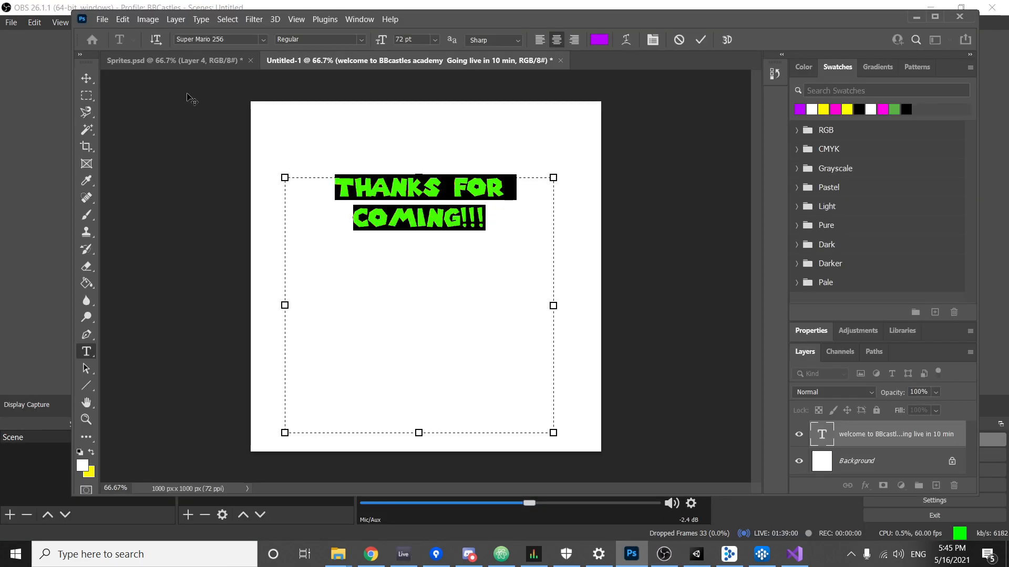
type("BYE")
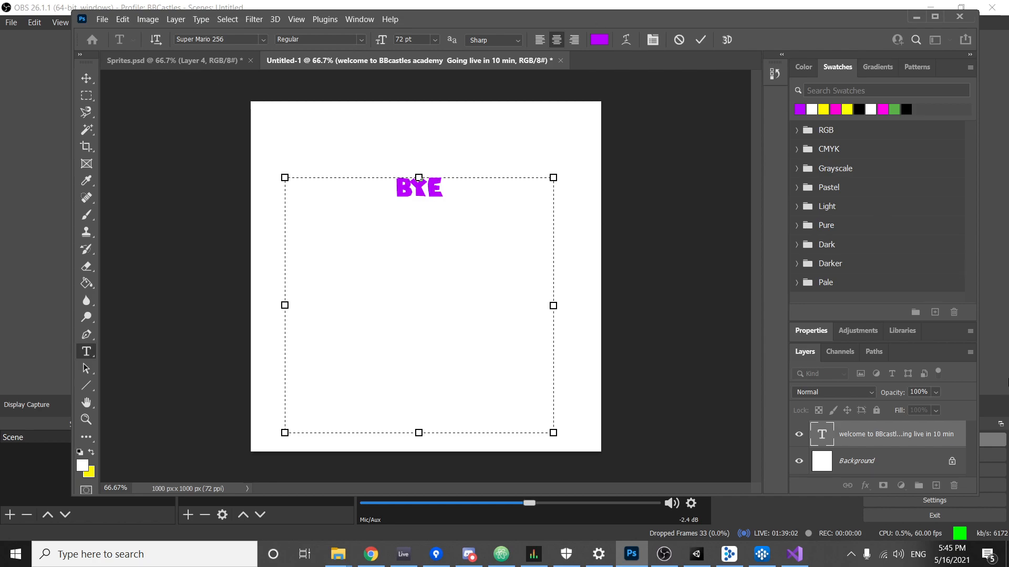
left_click(664, 554)
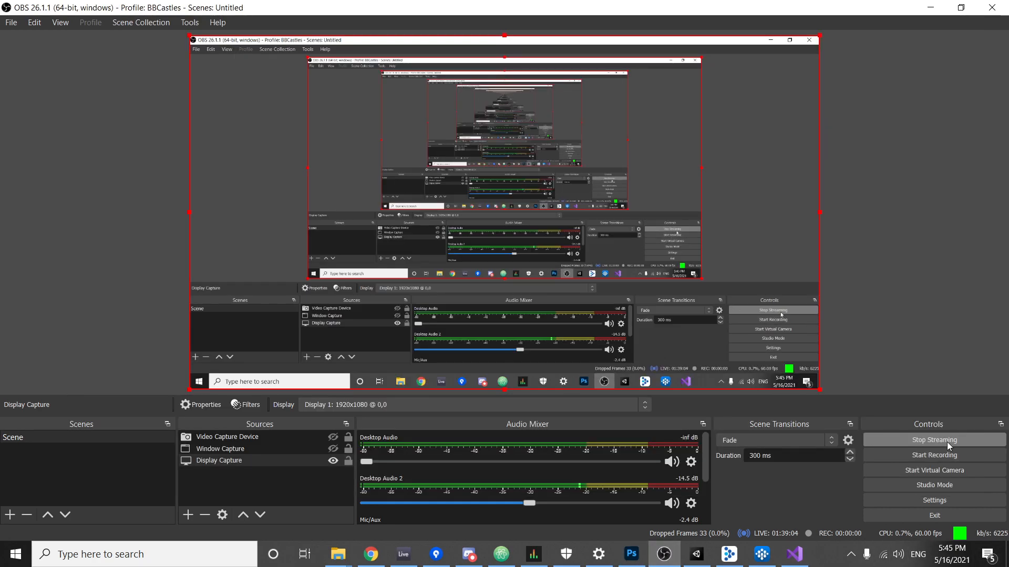